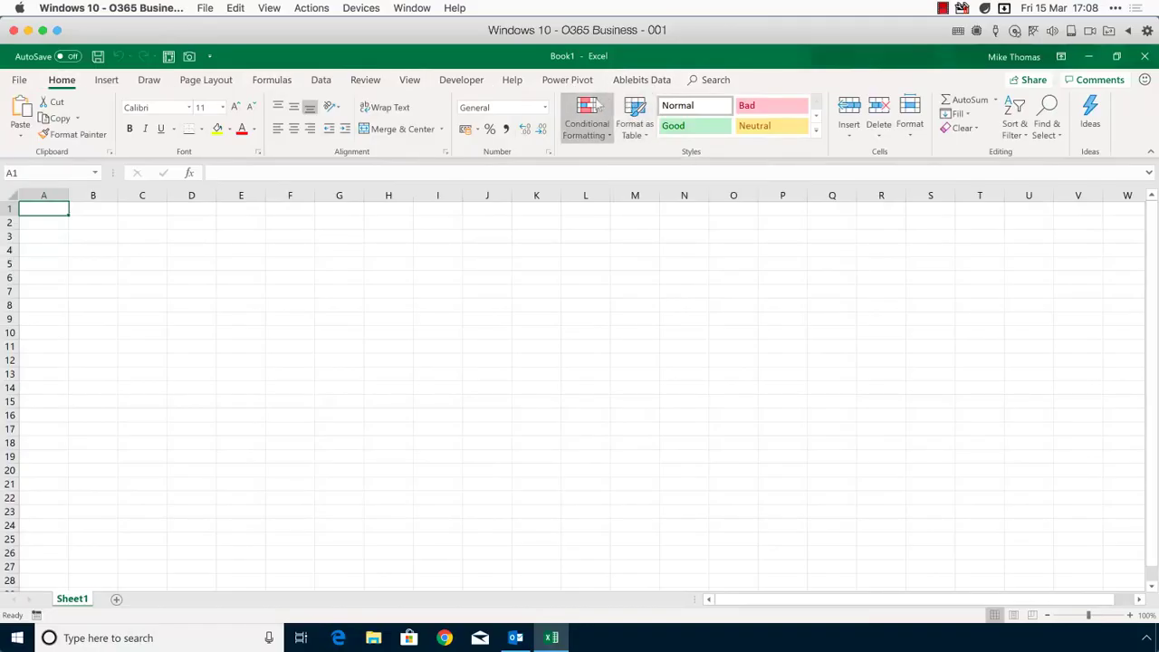
Step: Review the available COM add-ins in the Excel add-in options and leave the list without changes
left_click(22, 82)
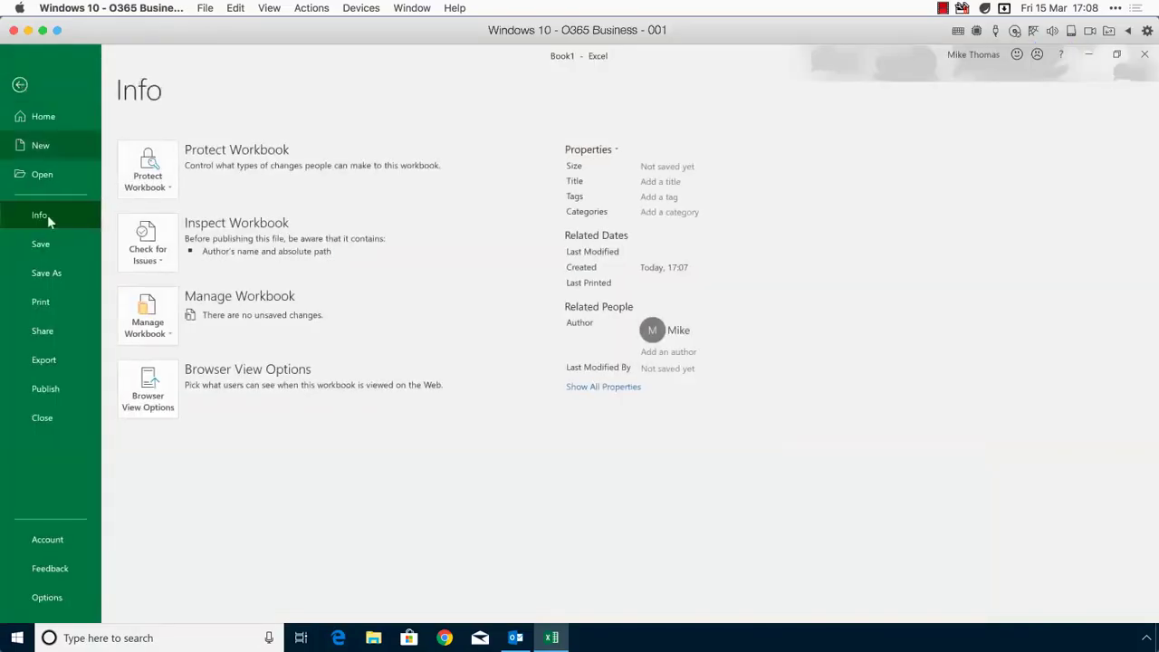
left_click(47, 597)
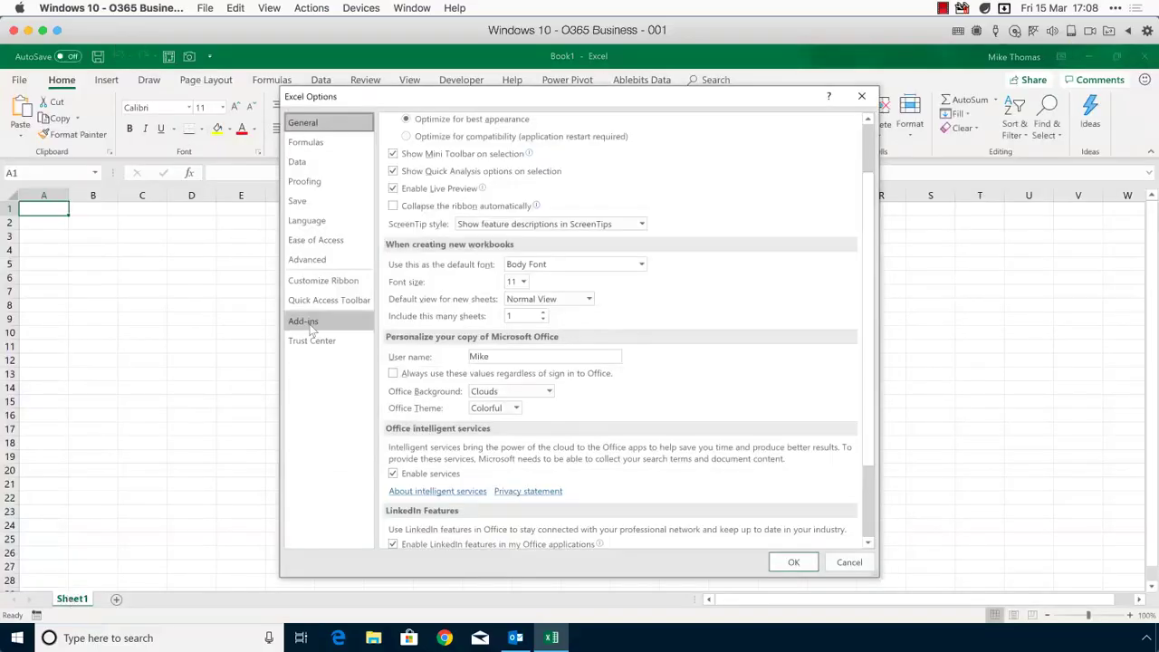
left_click(311, 325)
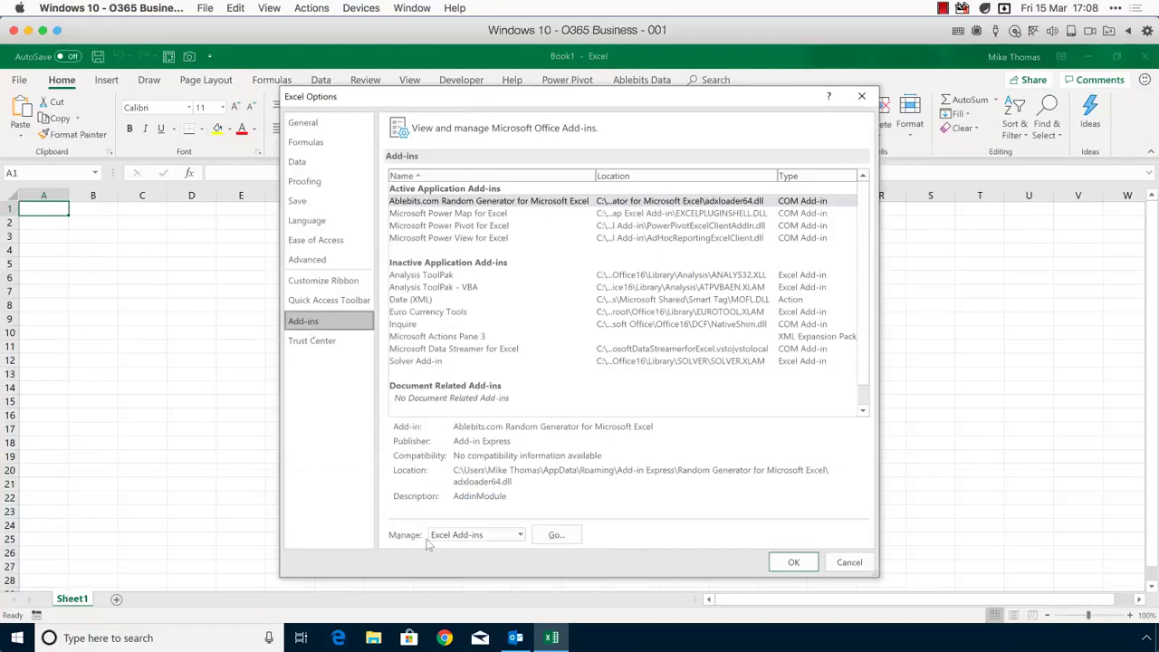
left_click(494, 536)
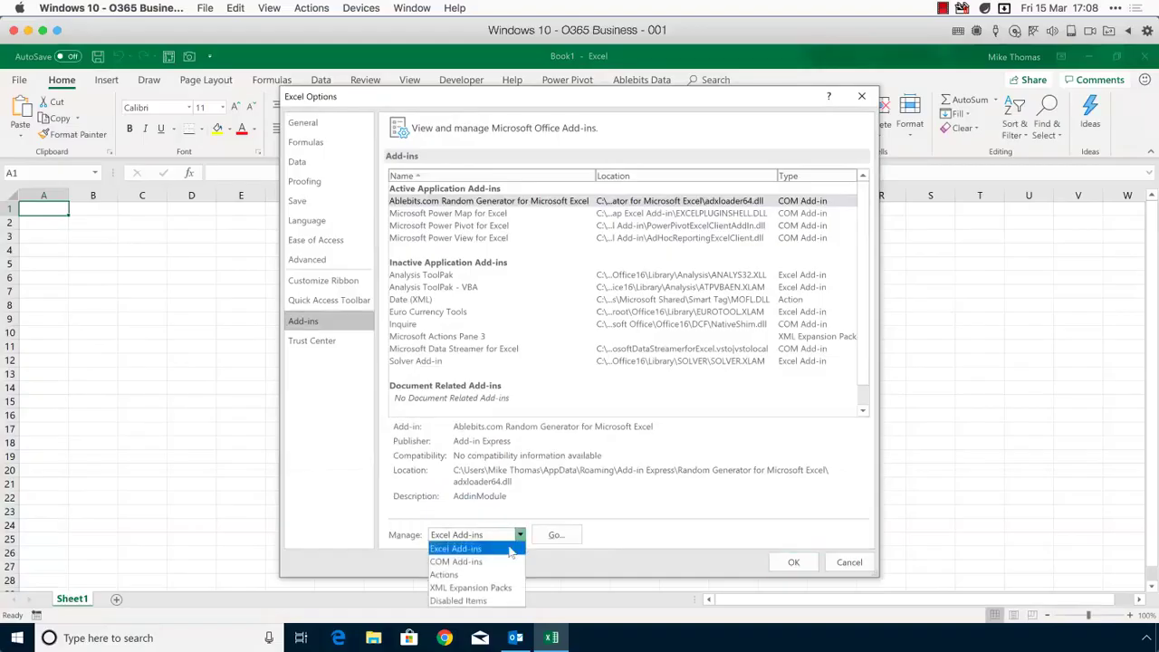
left_click(490, 562)
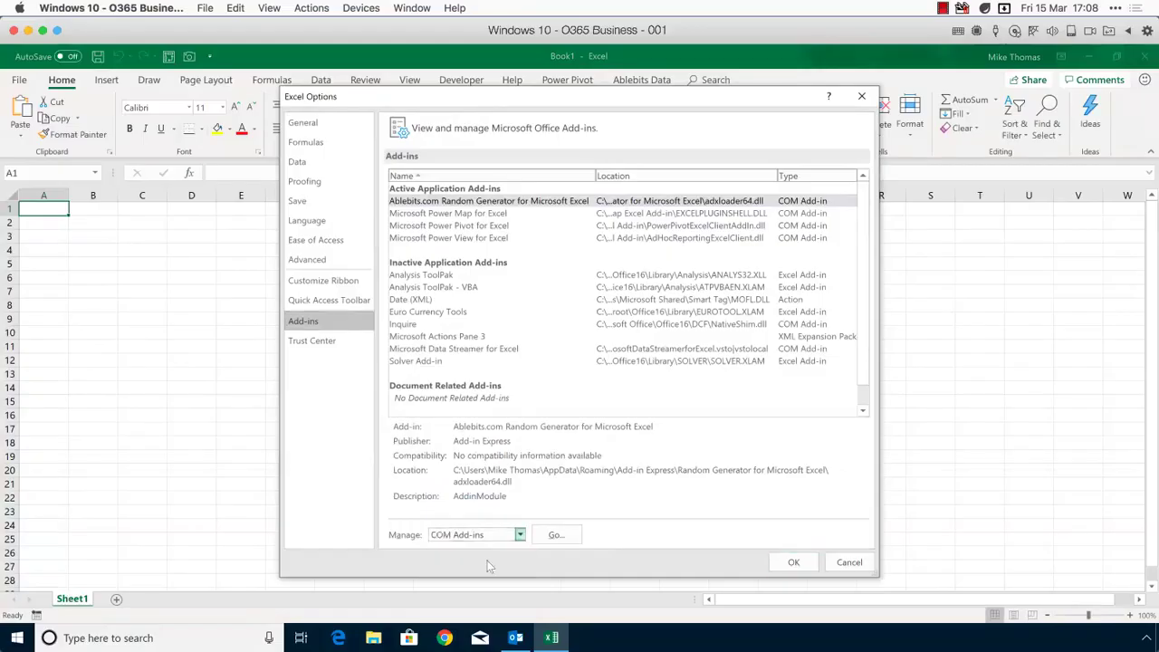
left_click(556, 536)
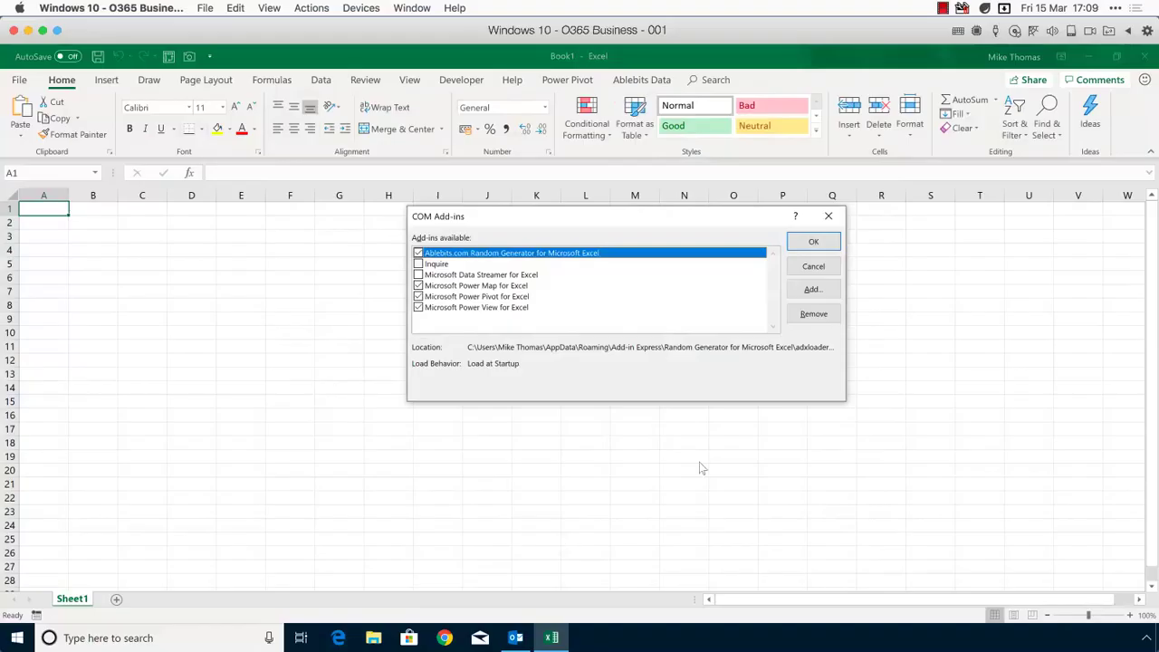
left_click(814, 264)
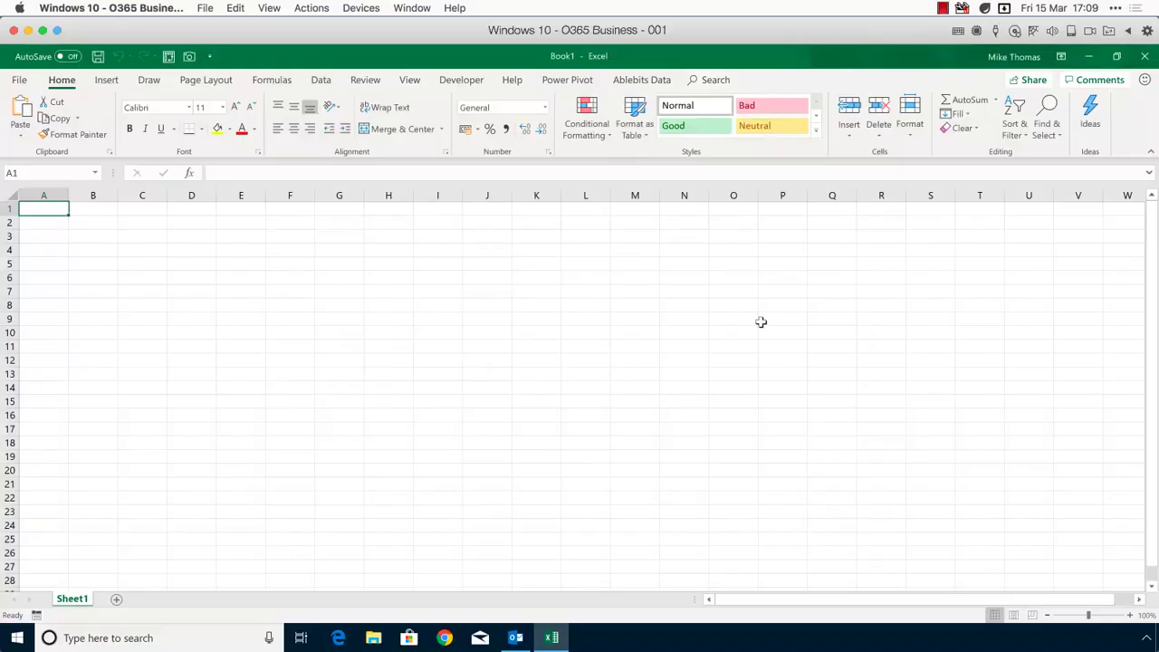
Step: Open SalesYTD20181203.csv in Notepad from the Power Query Demo Files folder on the desktop
left_click(320, 79)
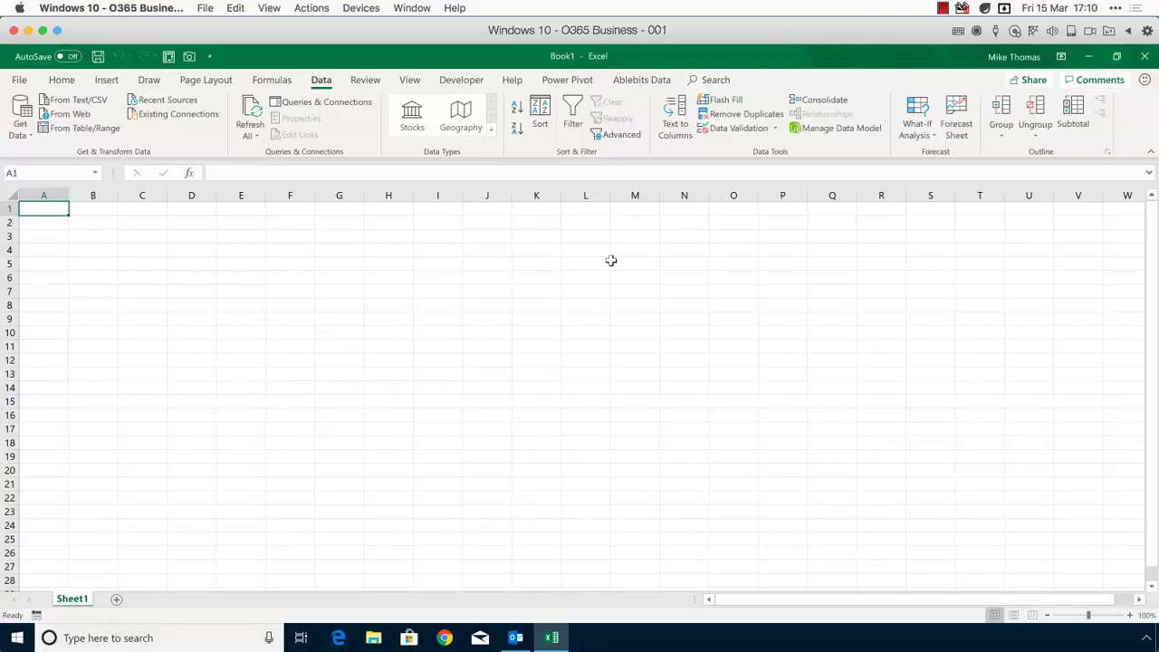
left_click(1088, 56)
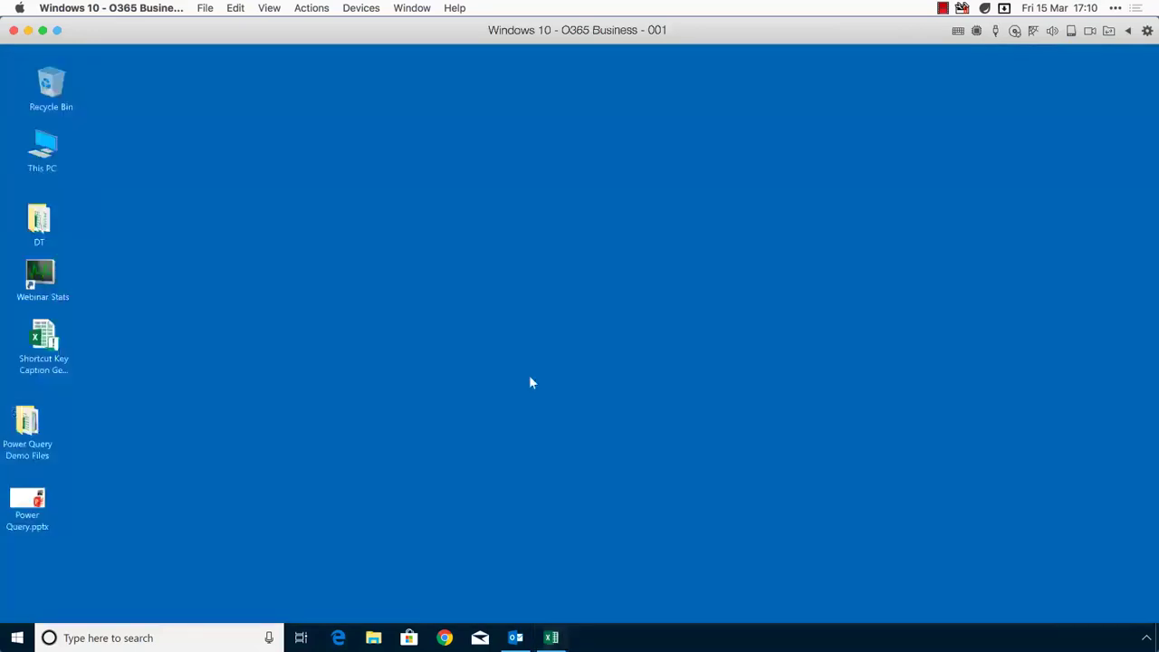
double_click(35, 424)
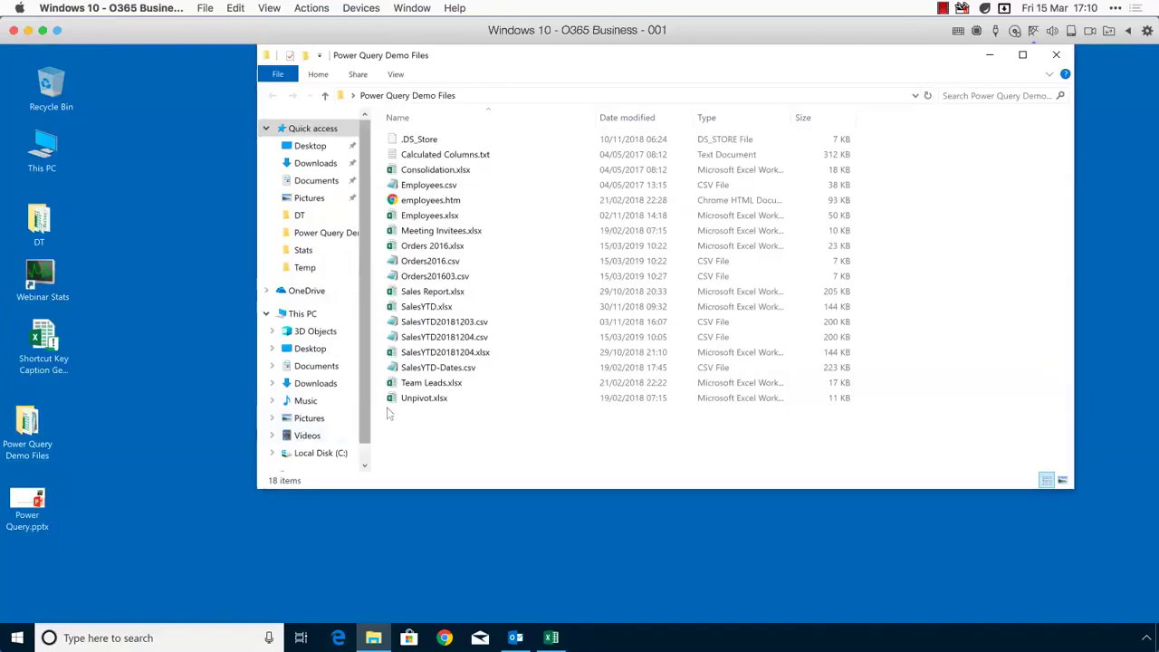
left_click(429, 328)
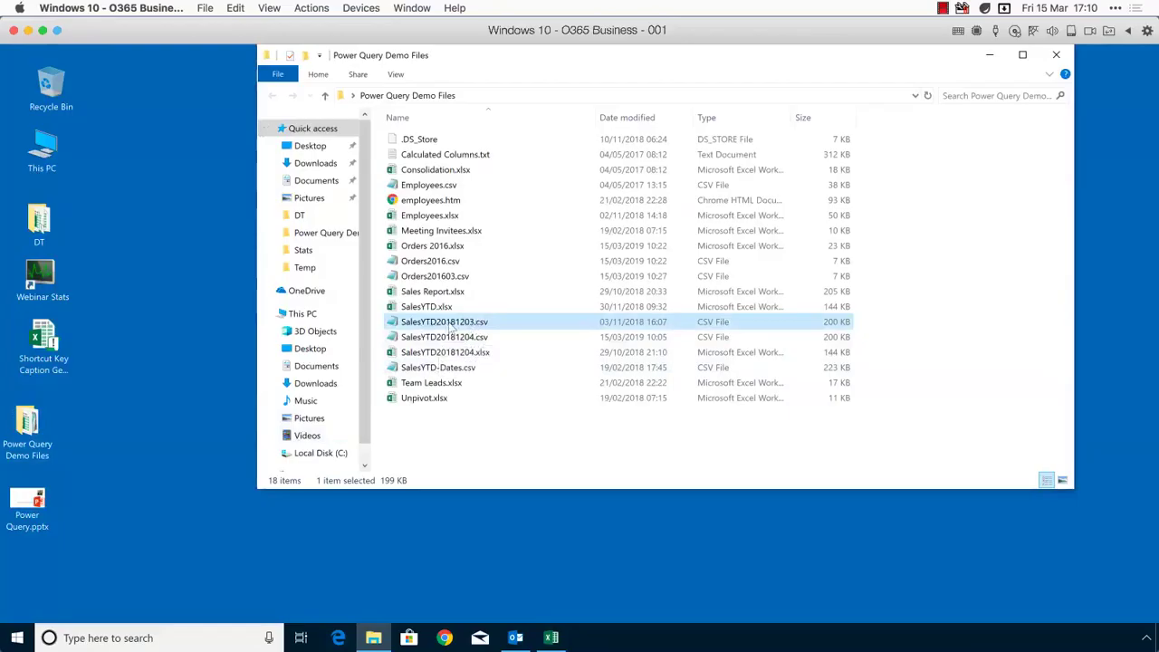
double_click(450, 328)
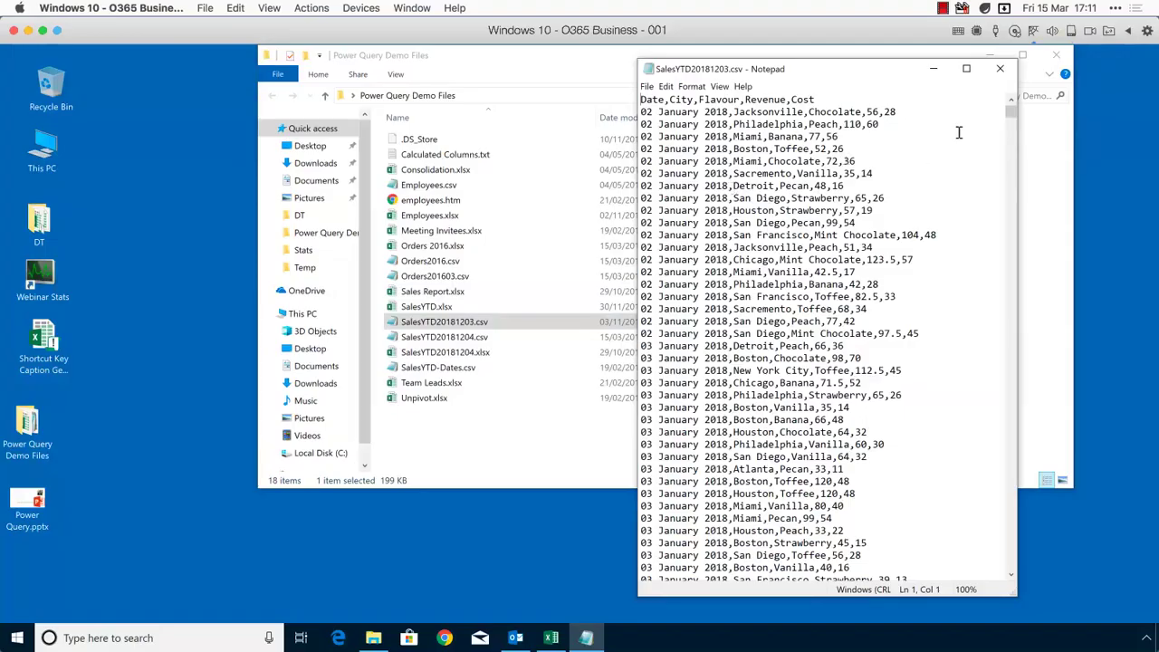
Step: Examine the last sales record at the end of the CSV file and close the file
left_click_drag(1011, 112, 1042, 580)
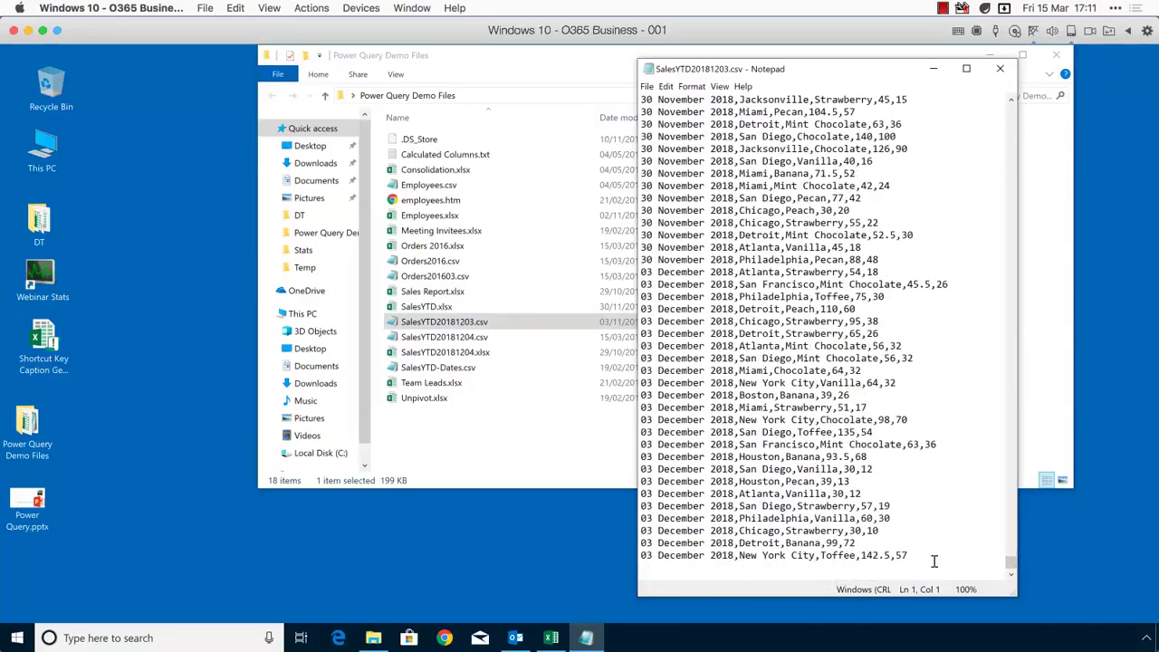
left_click_drag(933, 556, 637, 556)
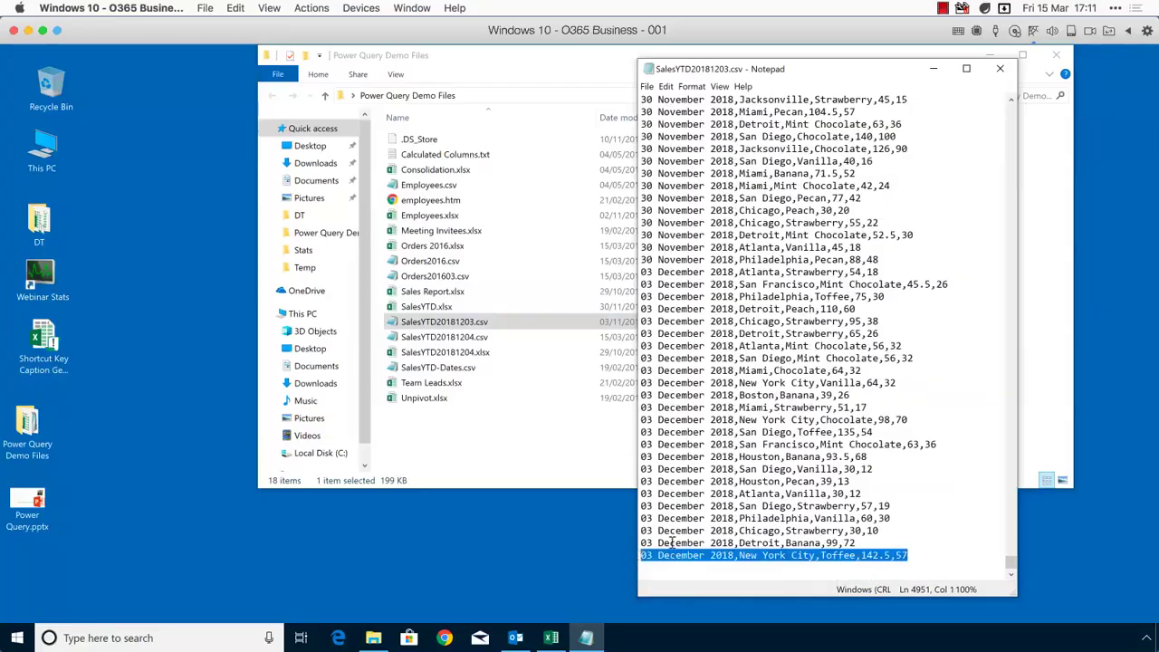
left_click(672, 542)
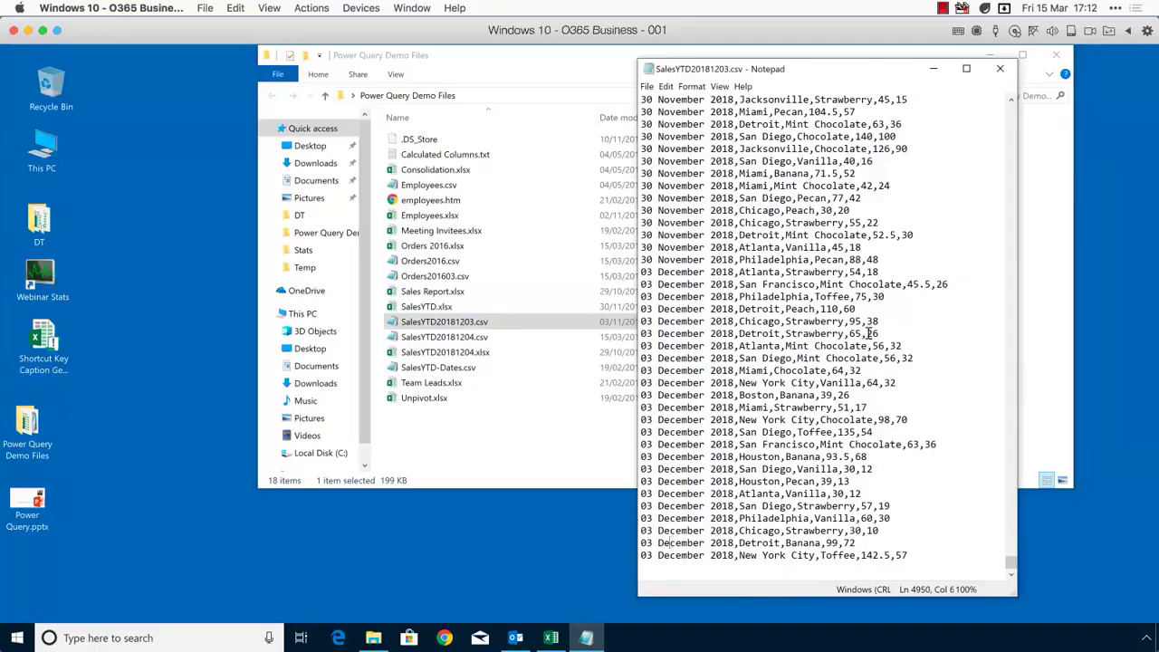
left_click(1003, 70)
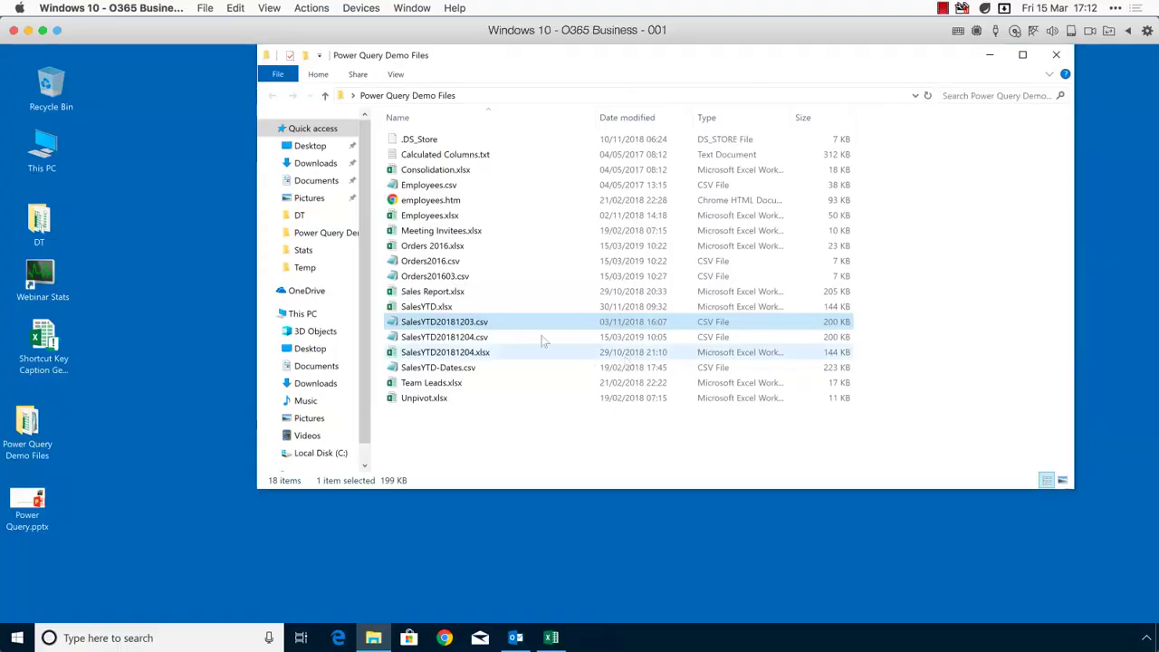
Step: Rename SalesYTD20181203.csv in the Power Query Demo Files folder as SalesYTD2018.csv
right_click(449, 327)
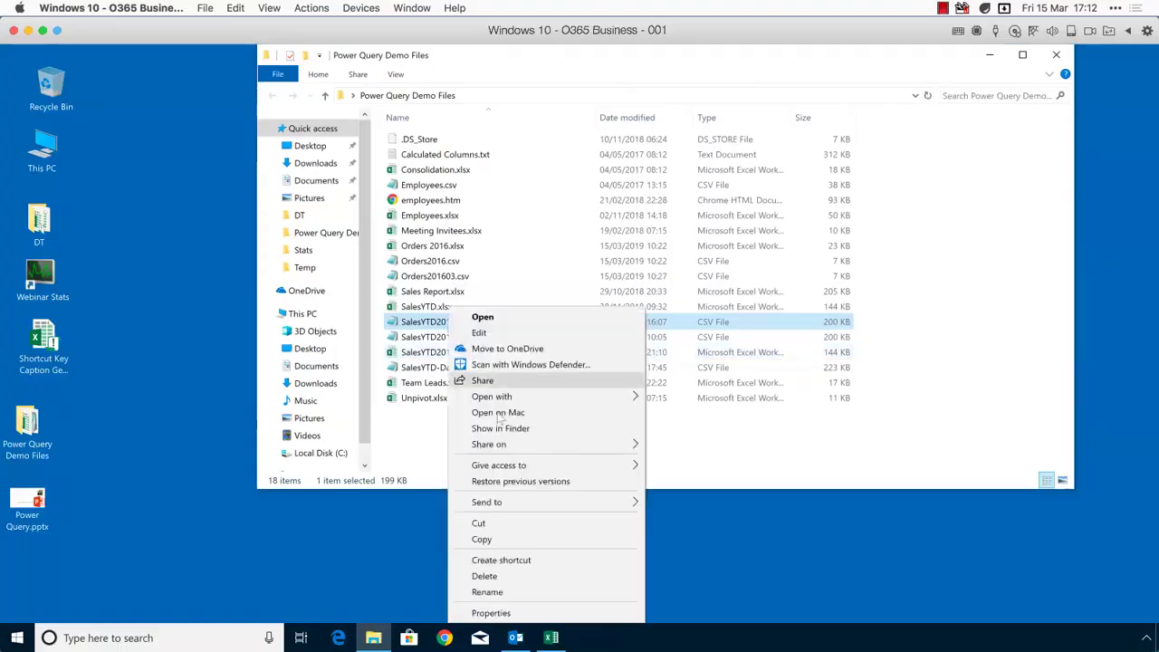
left_click(487, 593)
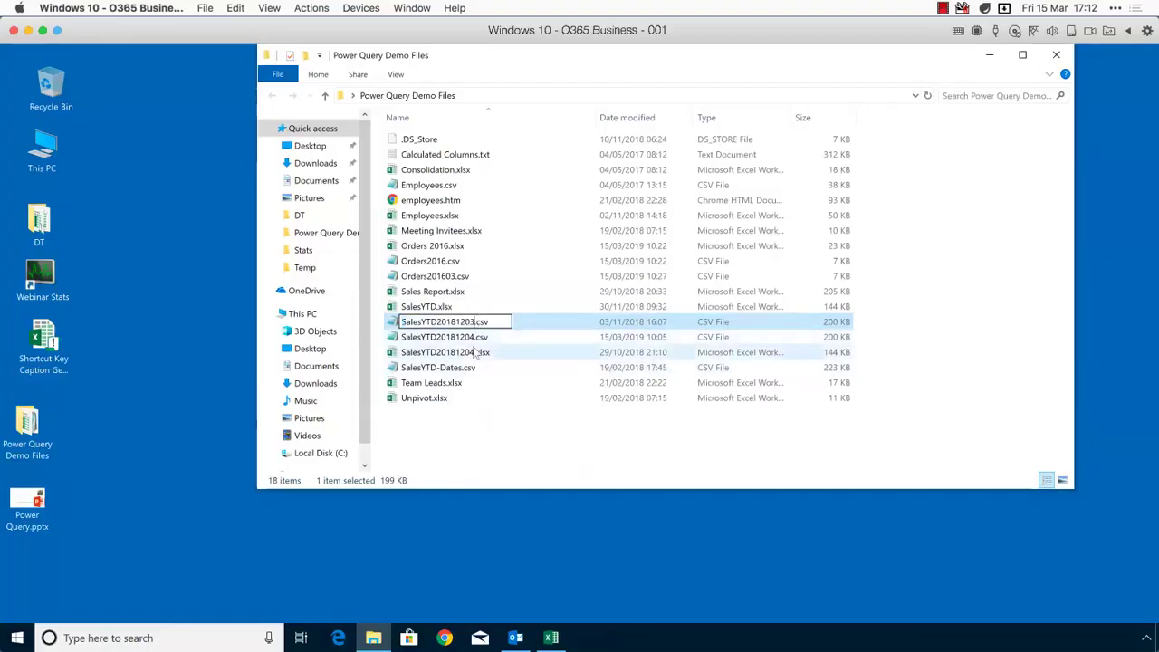
key("BackSpace")
key("BackSpace")
key("BackSpace")
key("BackSpace")
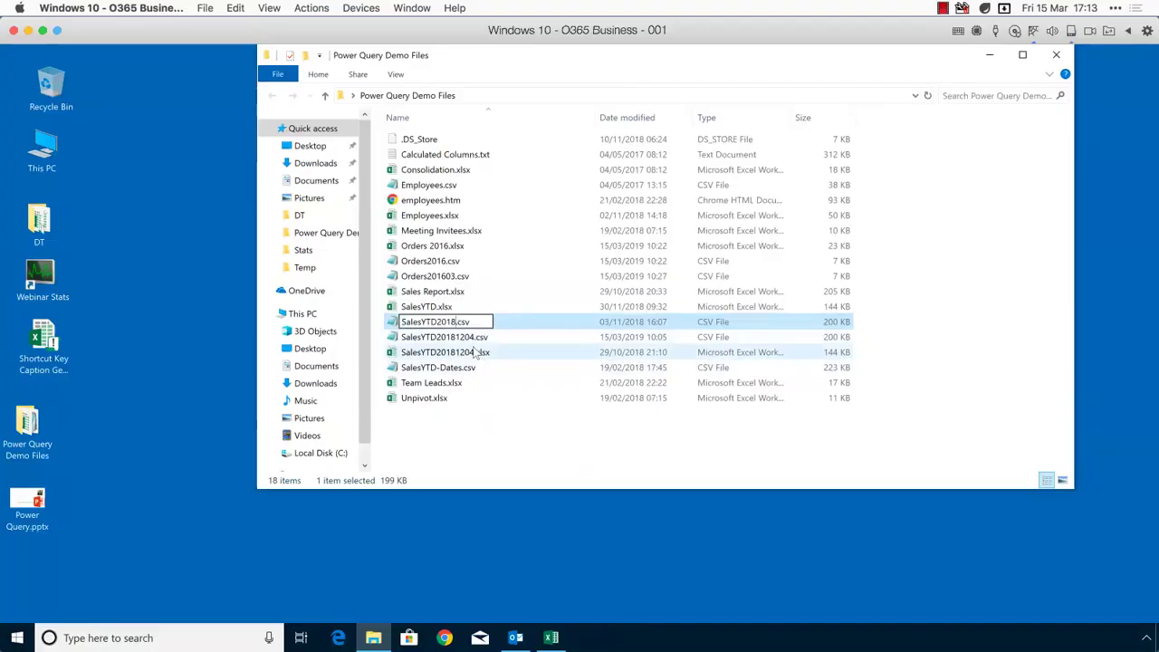
key("Return")
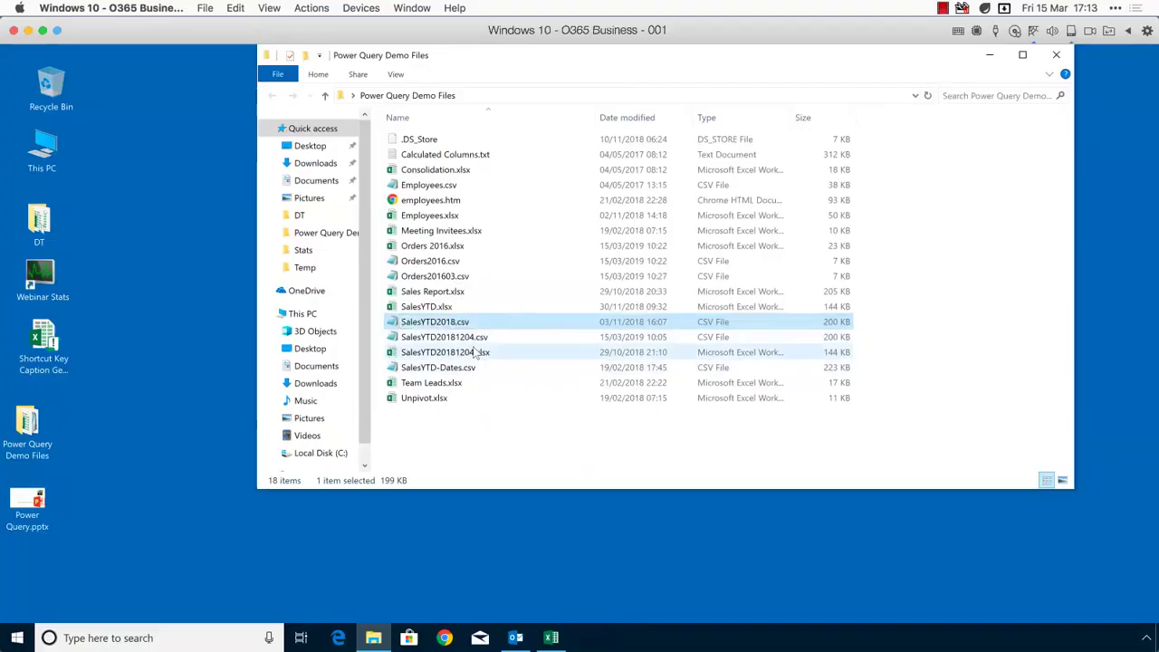
Step: Switch to Excel and start a text/CSV import of SalesYTD2018.csv from the Power Query Demo Files folder on the desktop
left_click(552, 637)
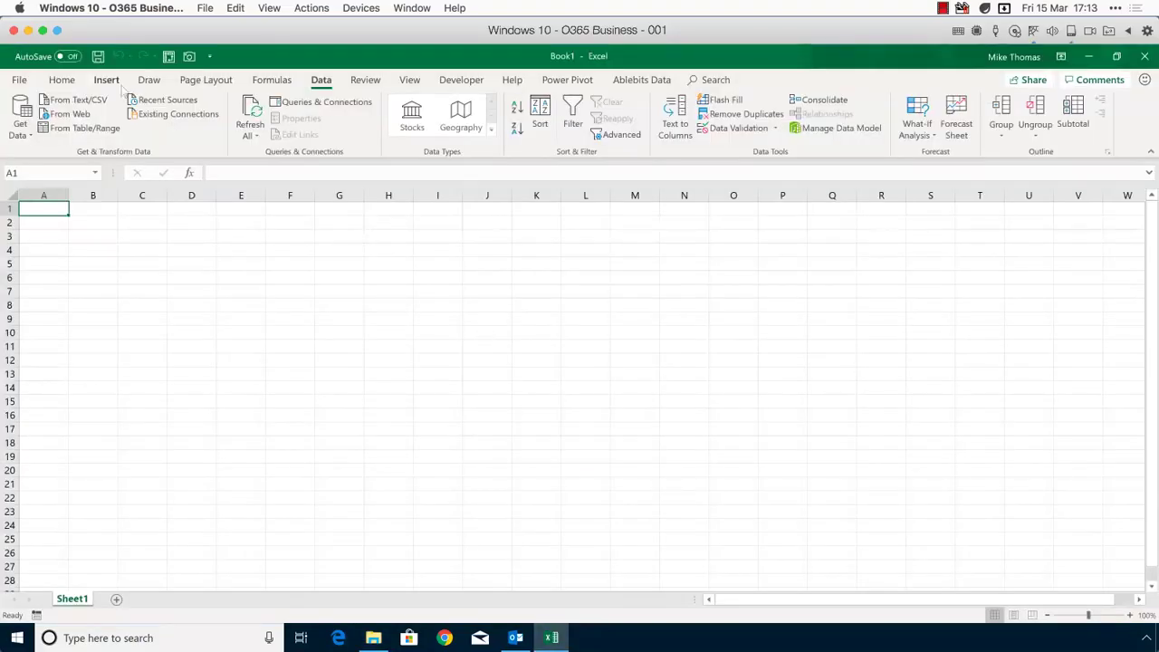
left_click(323, 85)
left_click(82, 102)
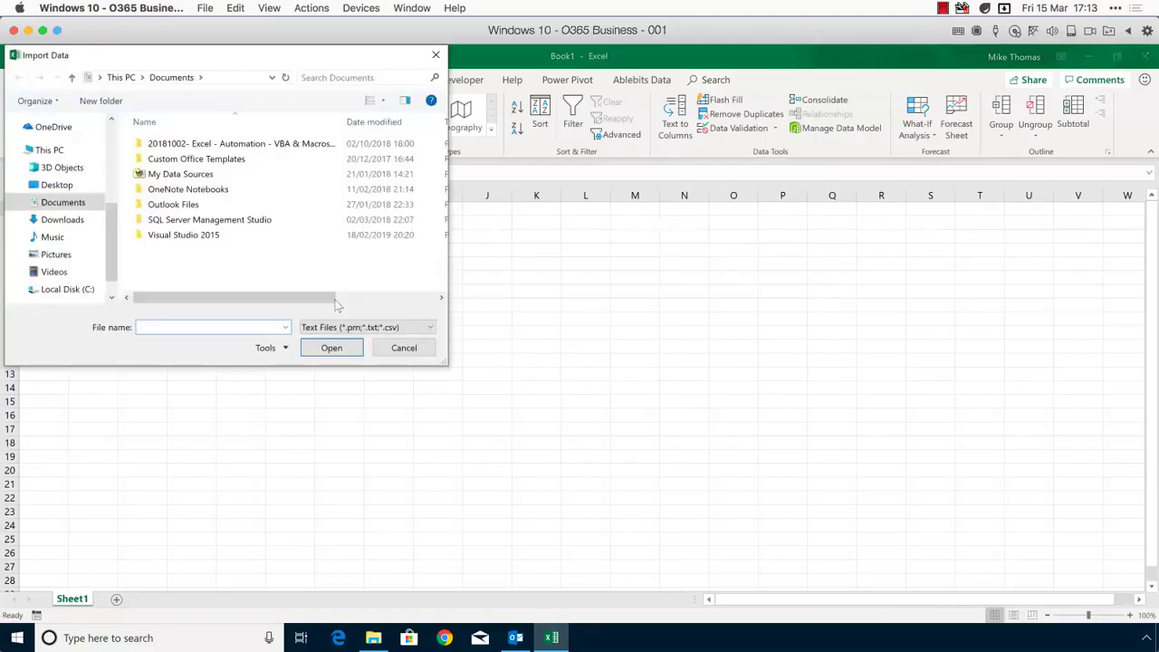
left_click(57, 185)
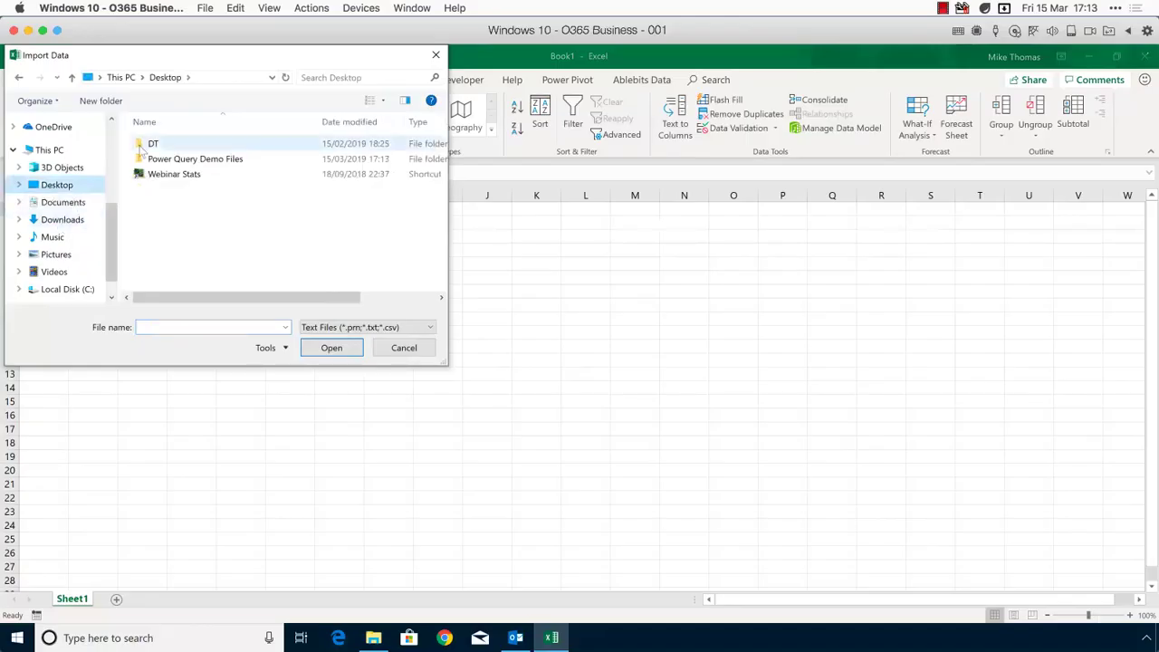
double_click(165, 160)
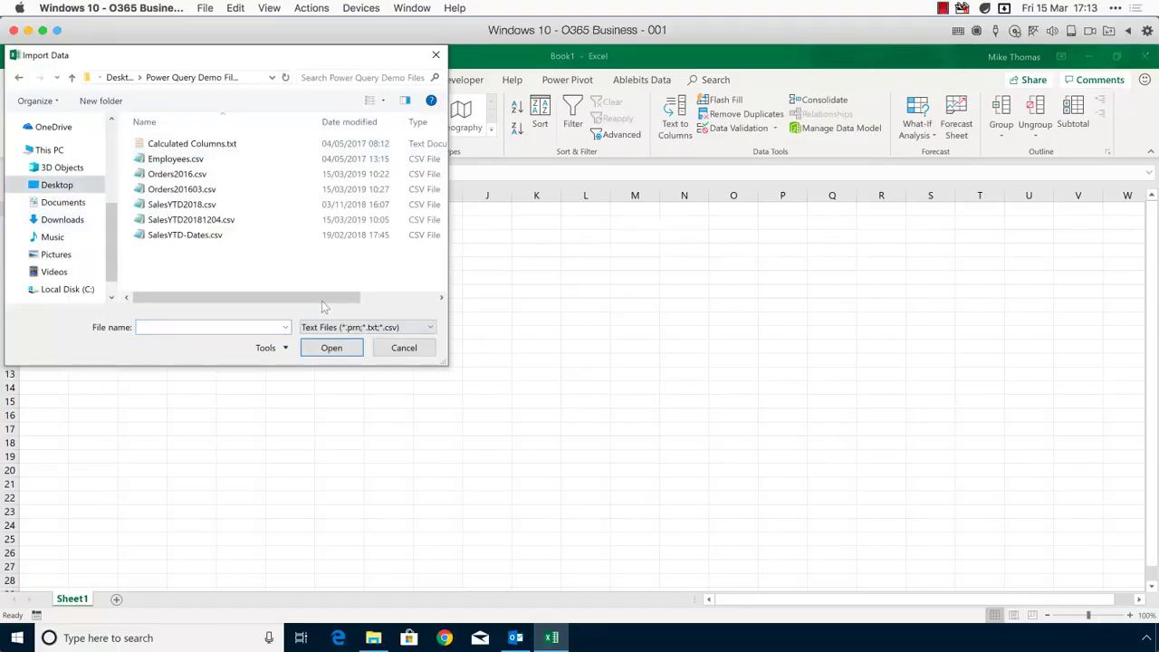
left_click(208, 206)
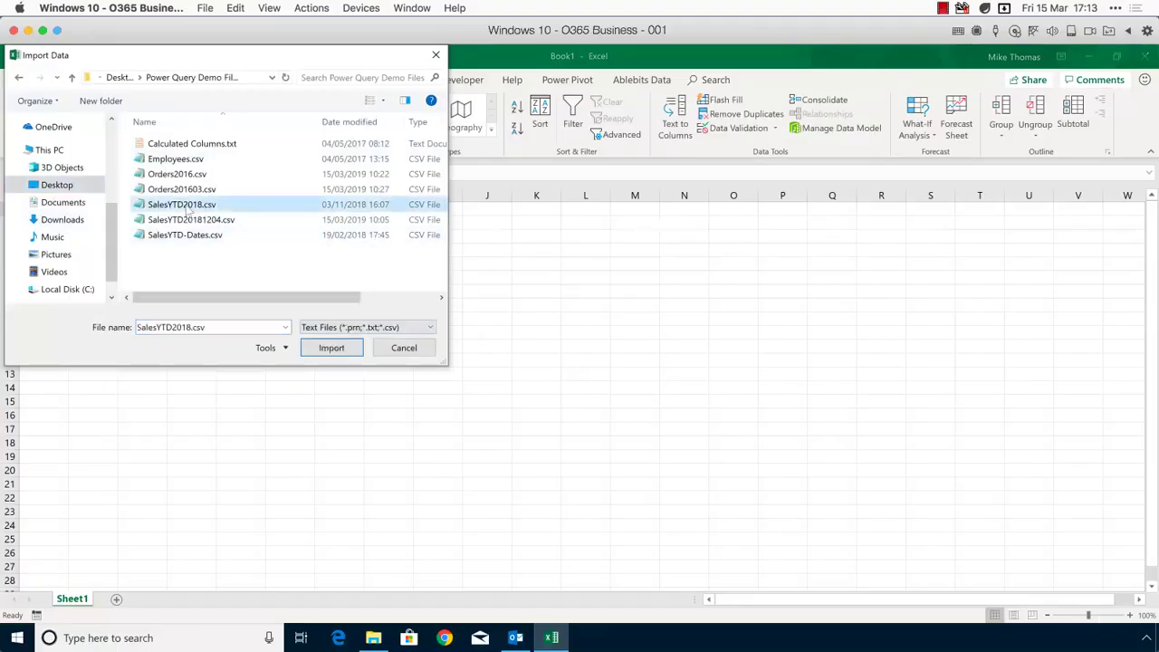
left_click(341, 350)
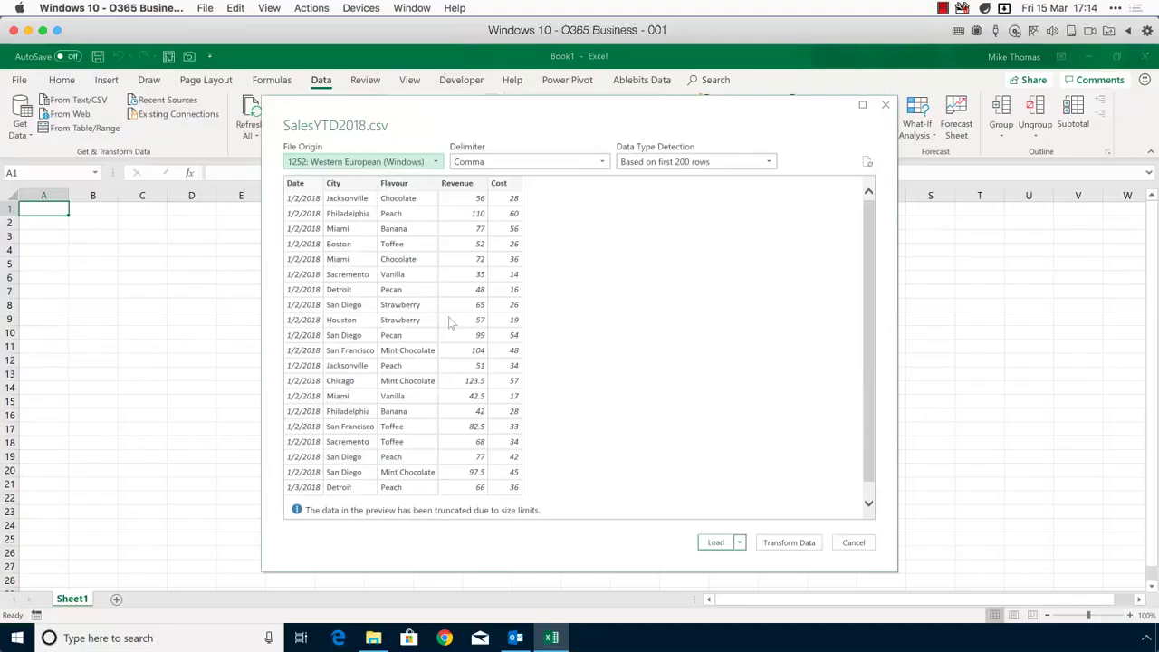
Step: Check the delimiter choices in the import preview, keep Comma, and try to load the sales data into the workbook
left_click(603, 163)
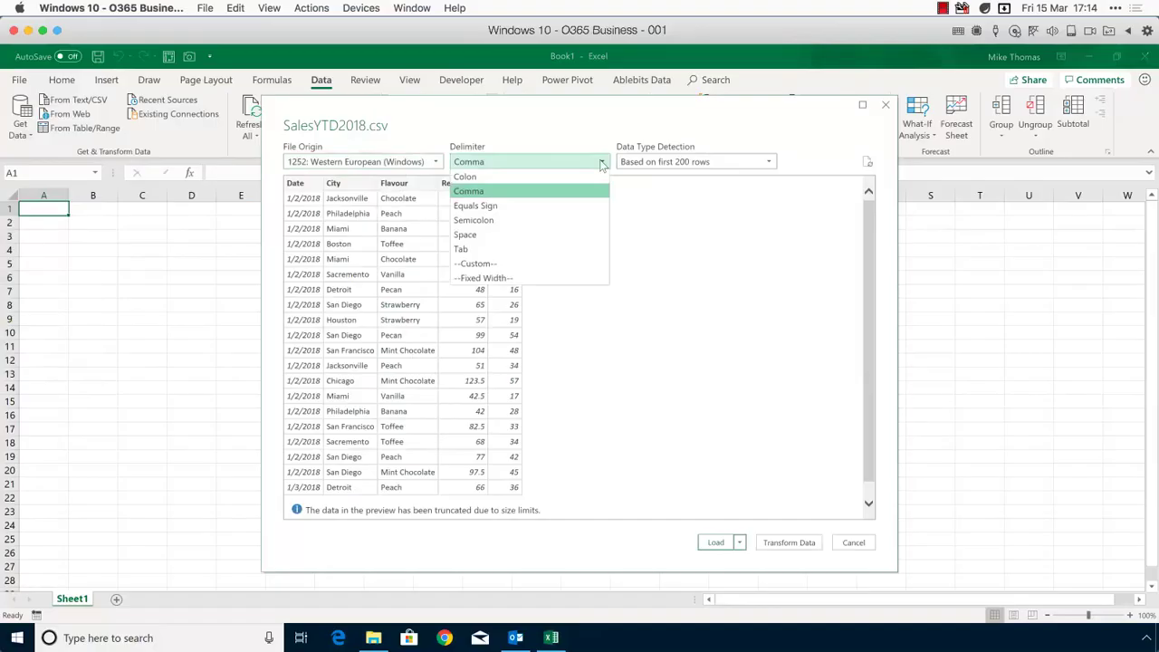
left_click(603, 166)
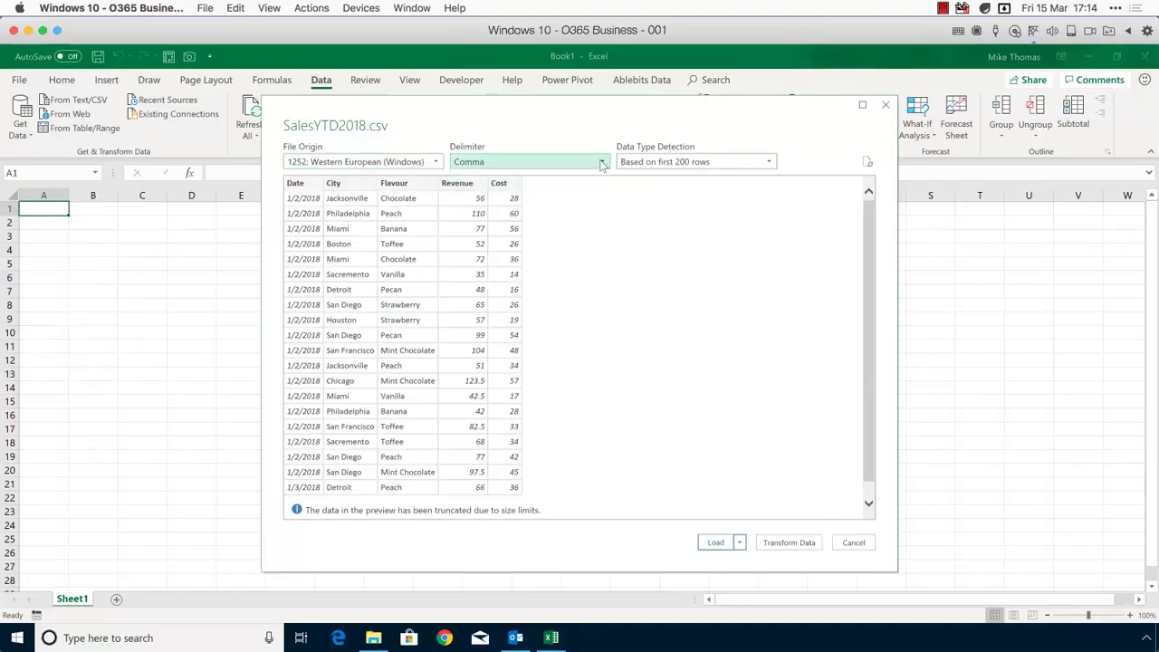
left_click(715, 542)
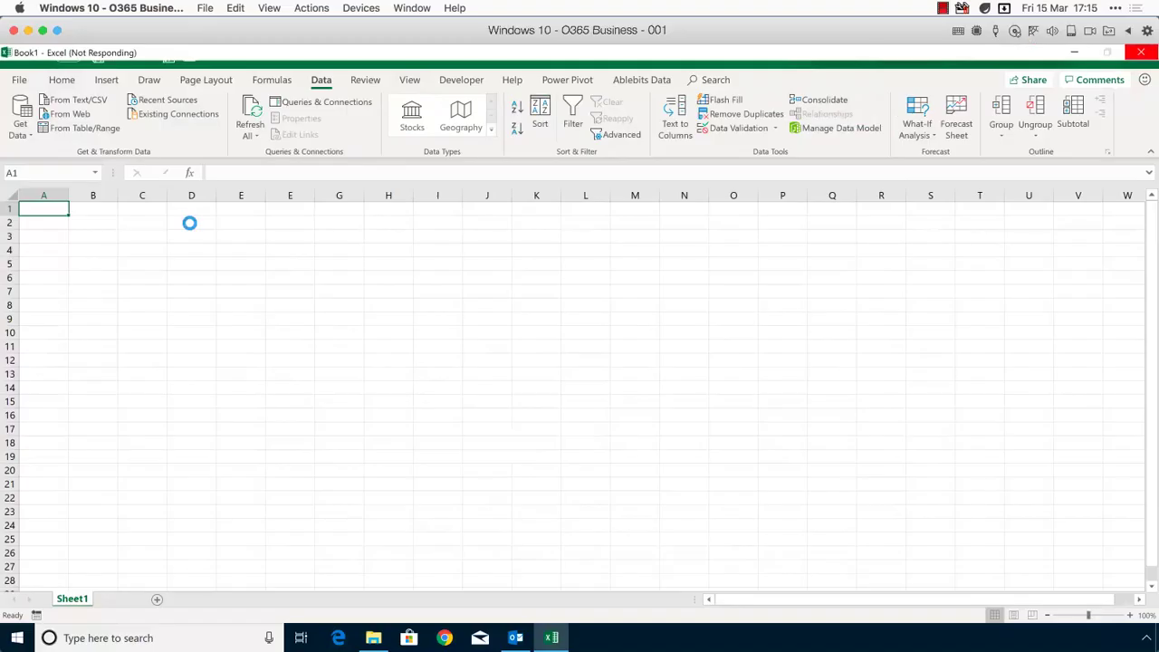
Step: Try to close and restart the unresponsive Excel, cancelling the problem report to Microsoft
left_click(1144, 54)
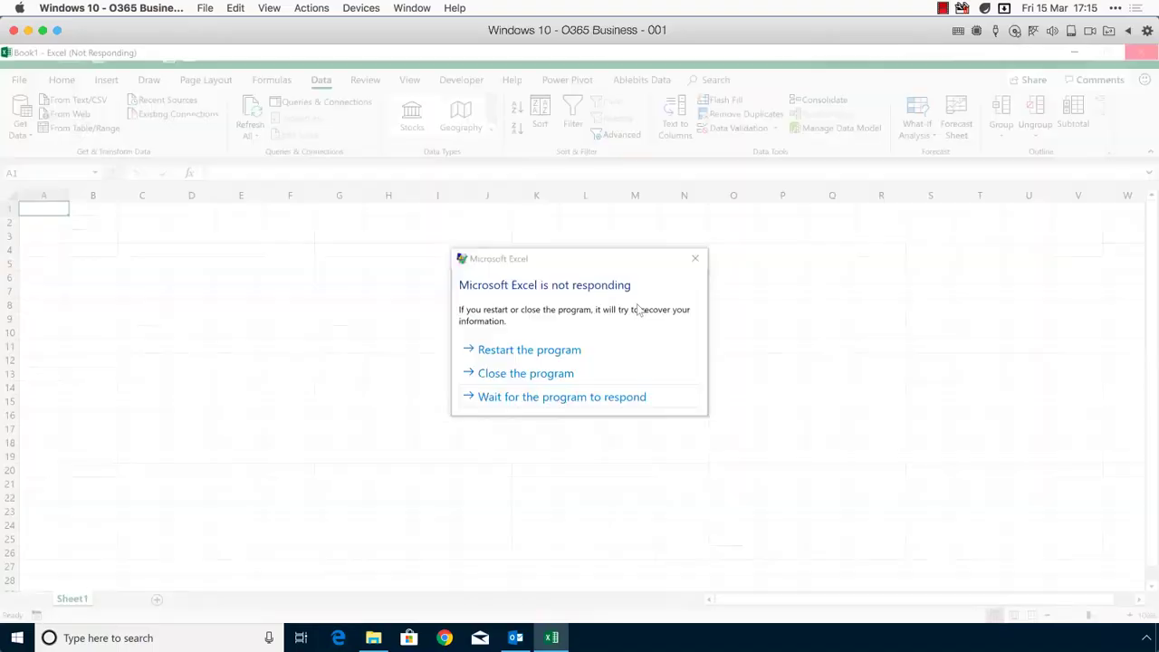
left_click(543, 355)
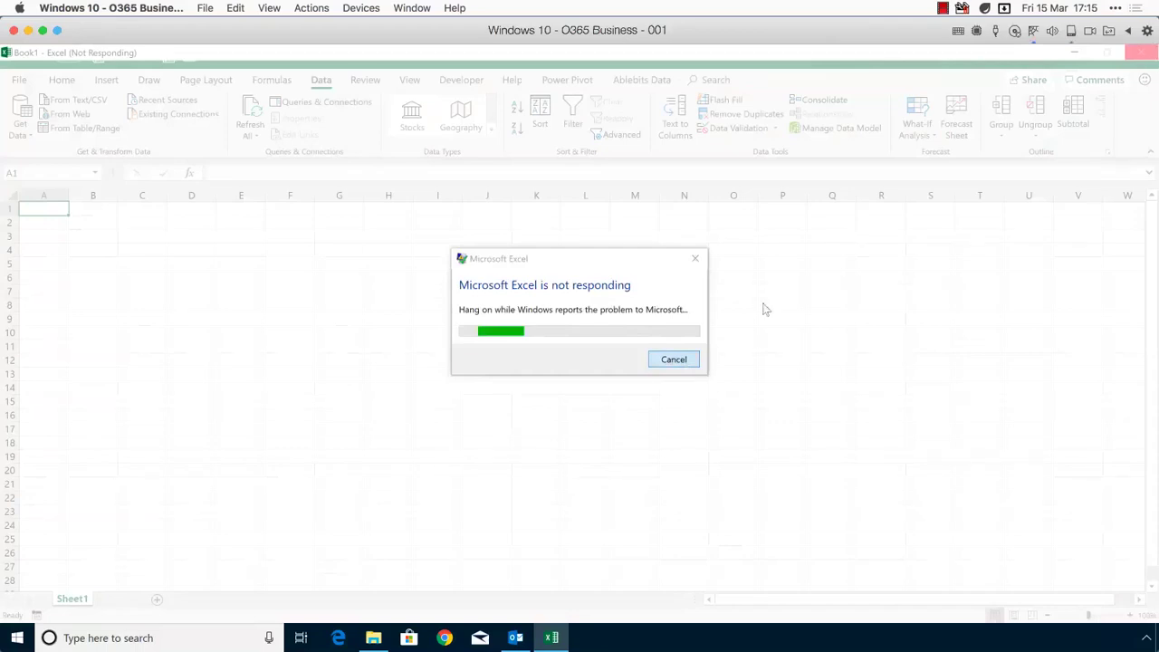
left_click(671, 362)
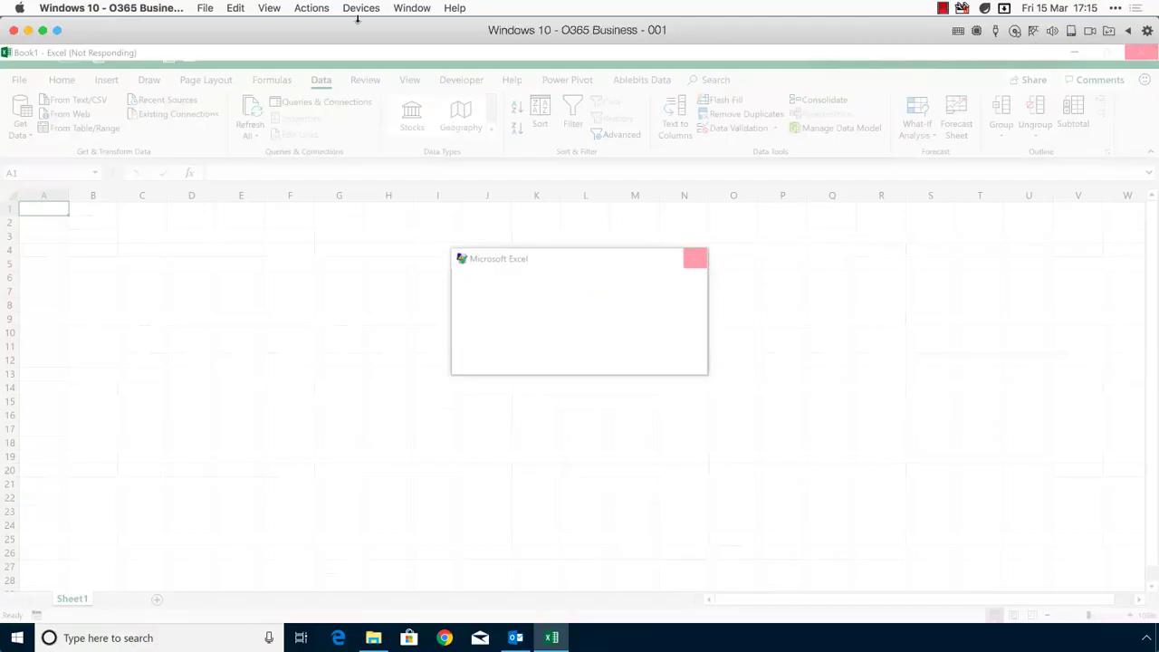
Step: Send the security key combination to the Windows virtual machine, end the unresponsive Excel task in Task Manager, and close Task Manager
left_click(314, 9)
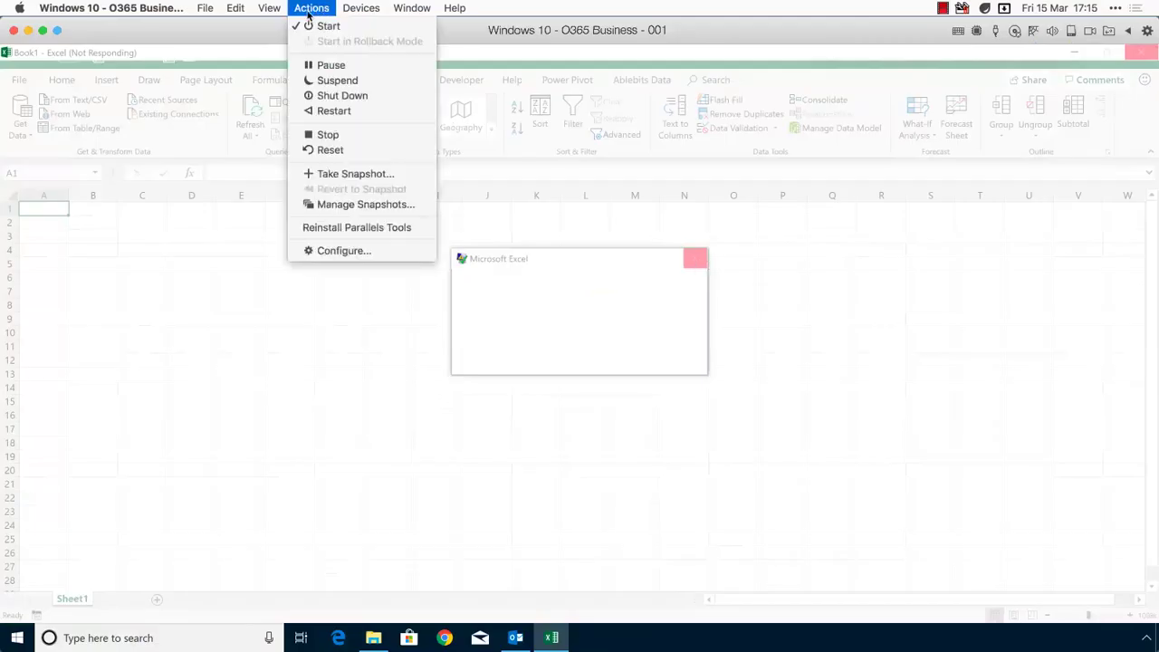
mouse_move(349, 13)
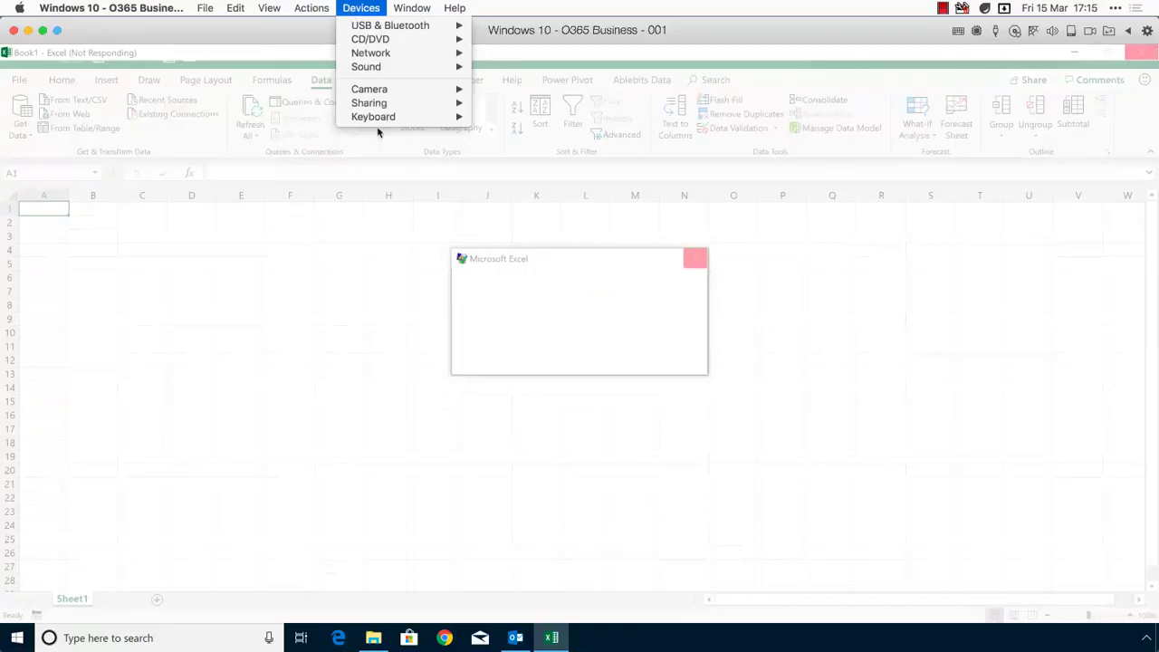
mouse_move(380, 117)
left_click(510, 115)
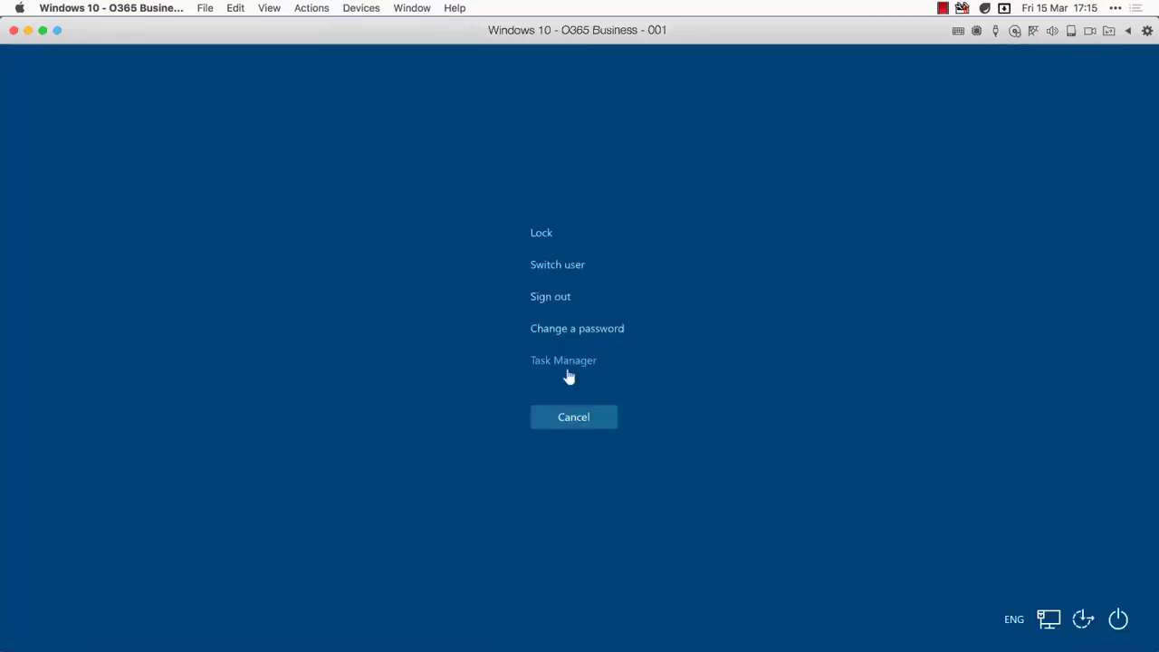
left_click(568, 371)
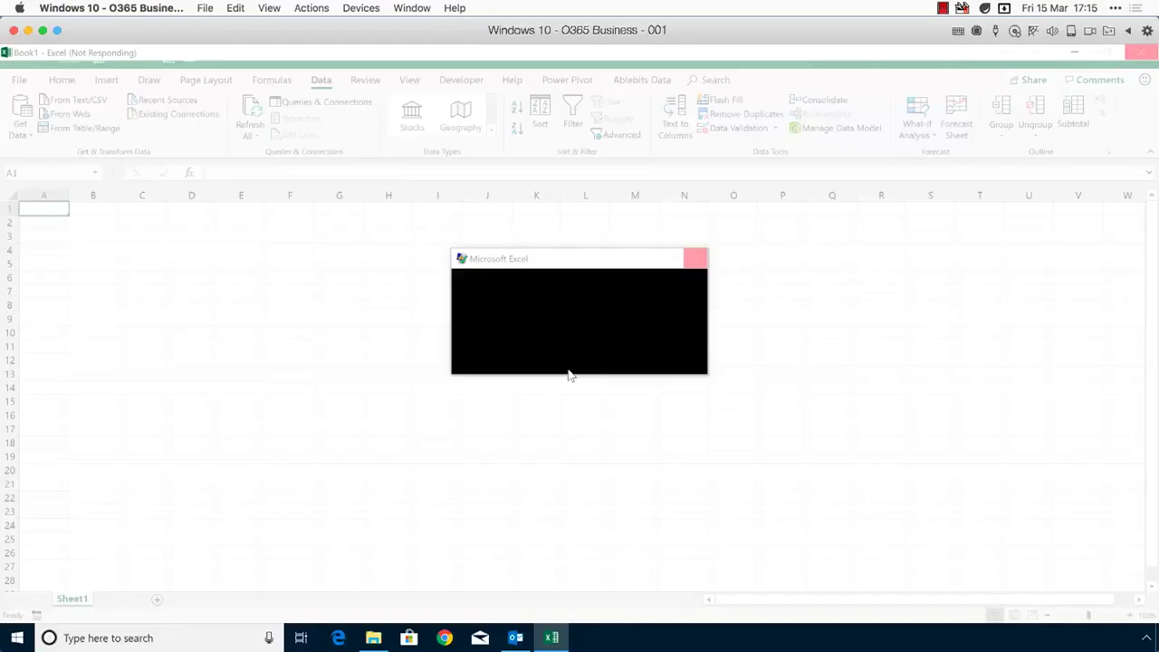
left_click(190, 203)
left_click(359, 416)
key("alt+F4")
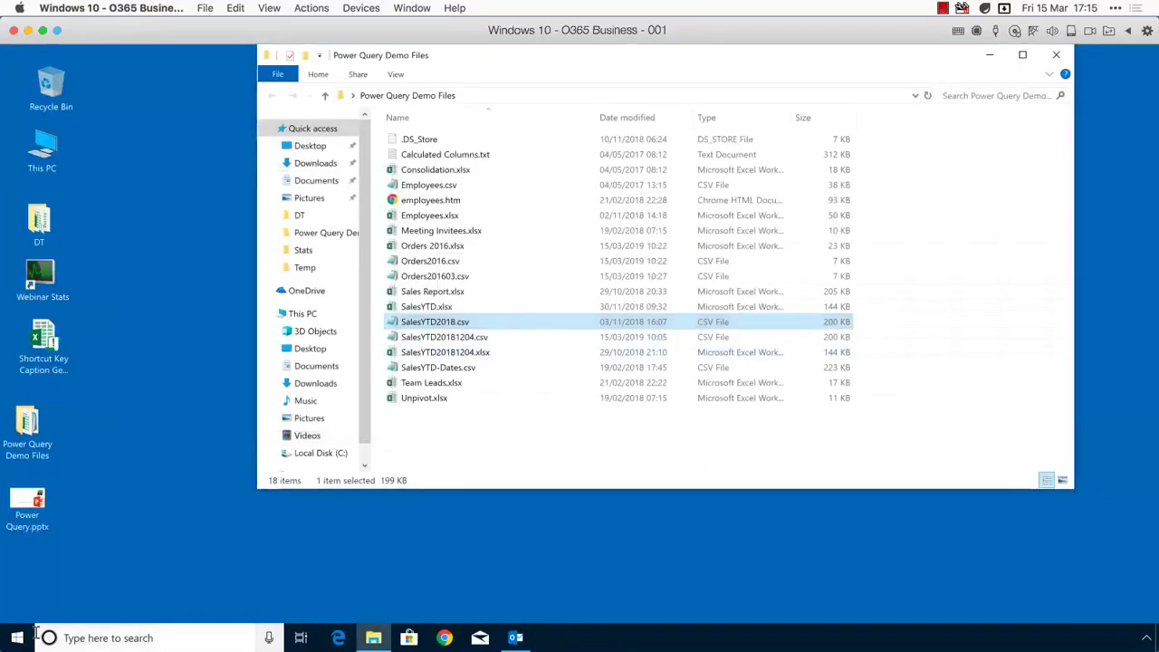
Step: Start Excel again with a new blank workbook
key("super")
left_click(345, 272)
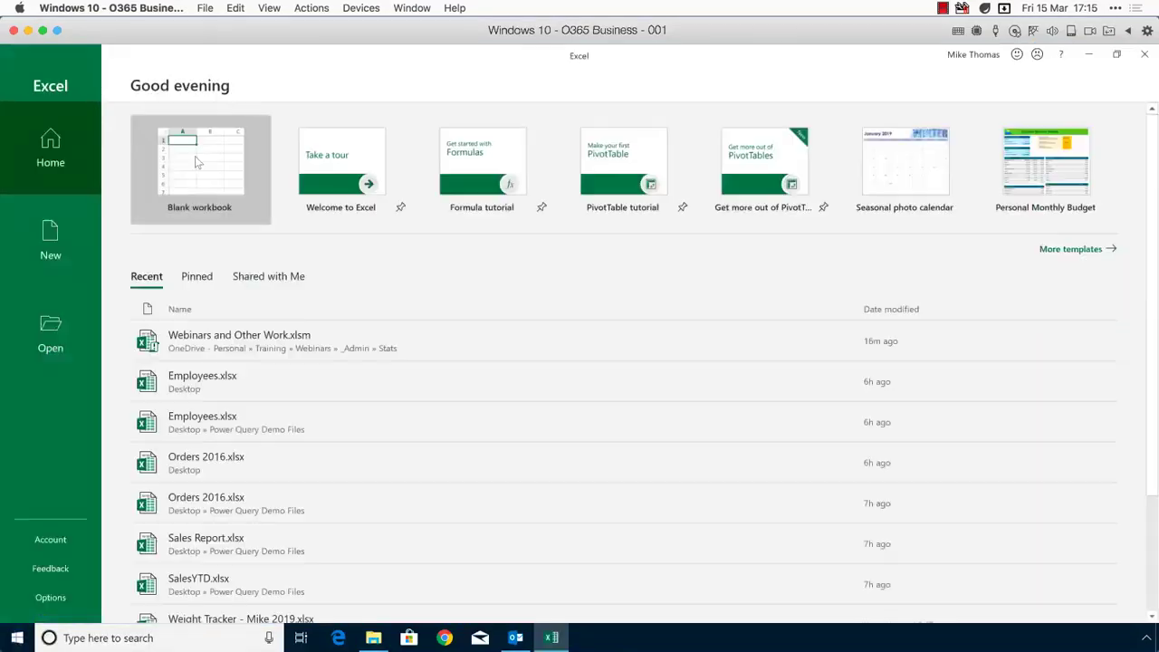
left_click(195, 156)
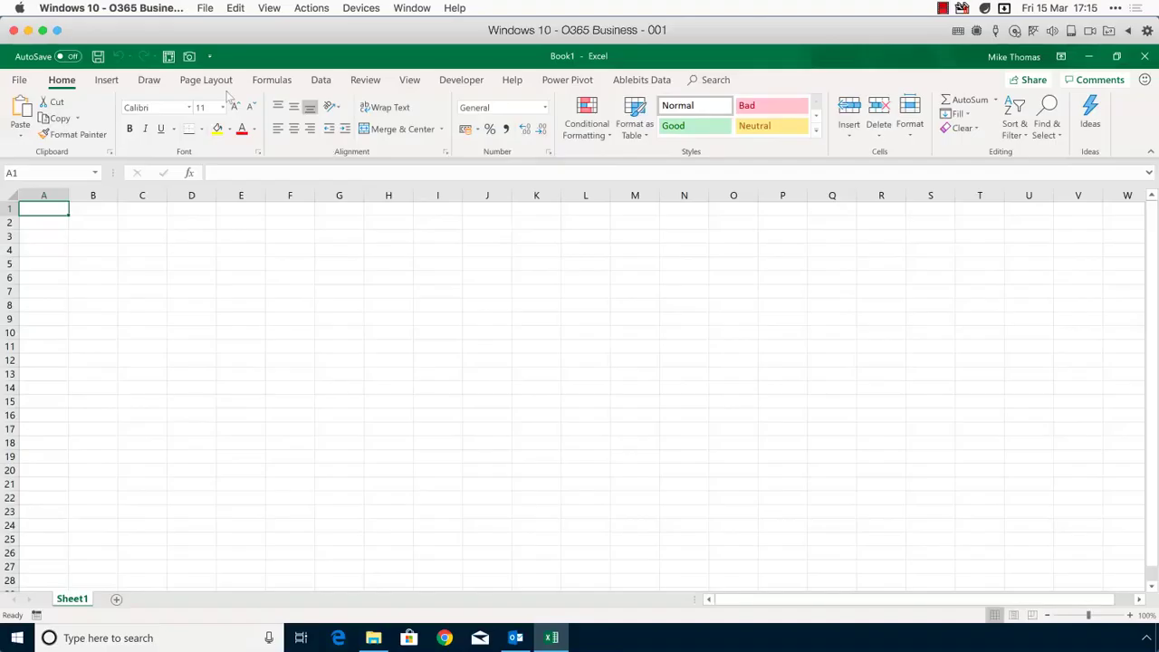
Step: Import SalesYTD2018.csv from the desktop's Power Query Demo Files folder as text/CSV data and load it into the workbook
left_click(321, 80)
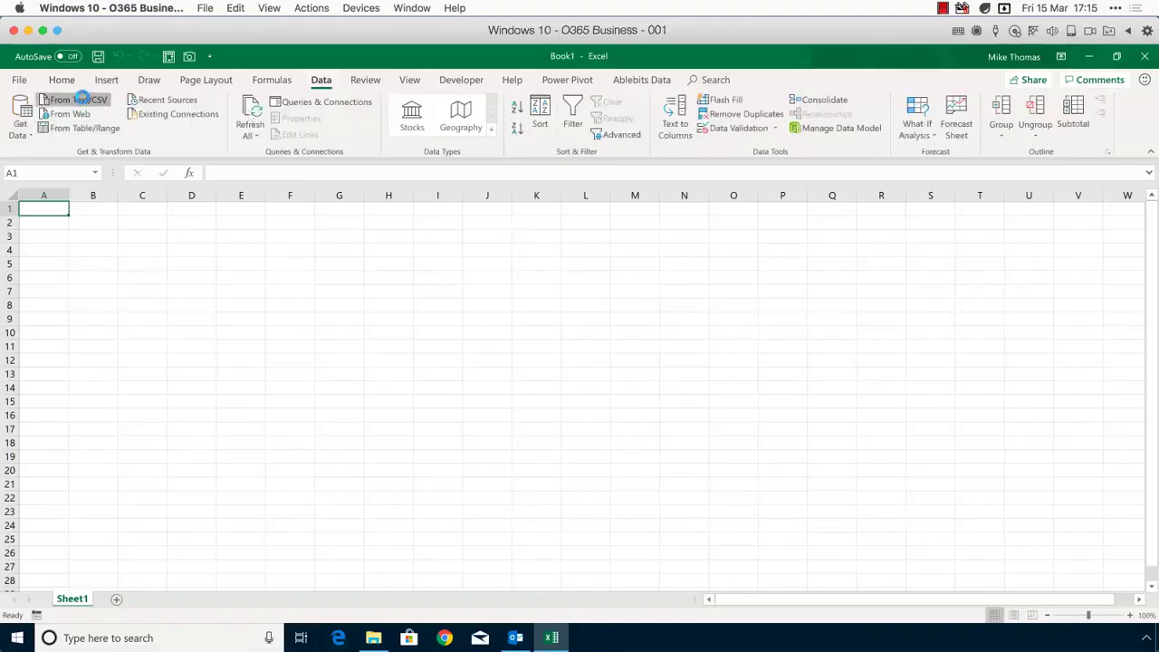
left_click(77, 99)
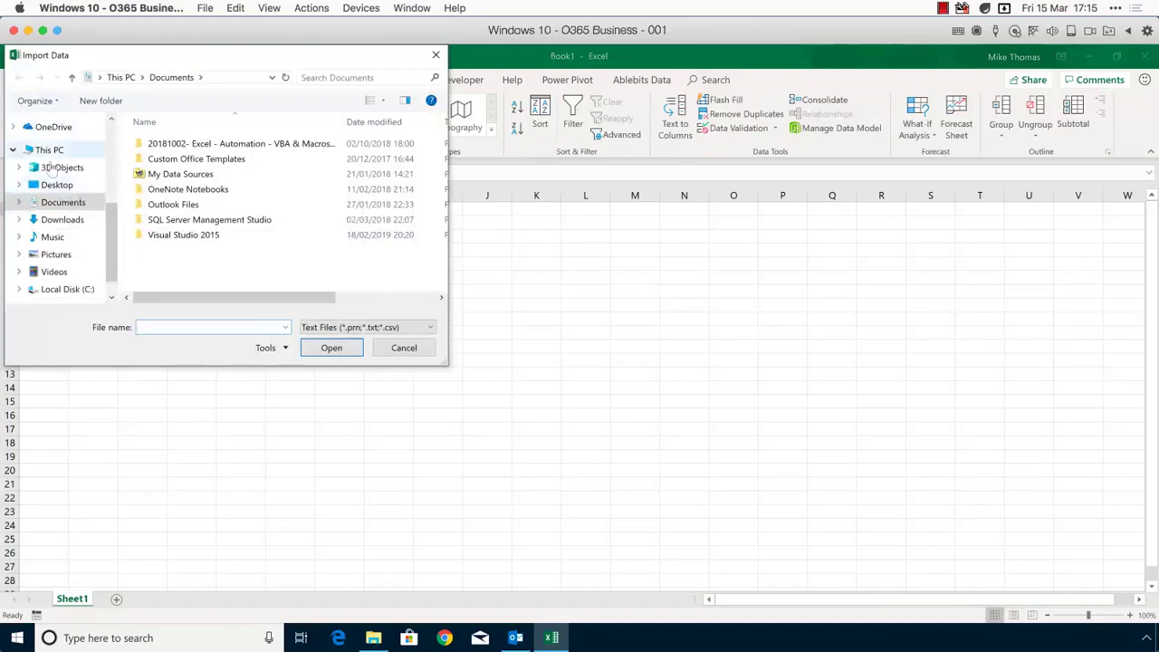
left_click(56, 185)
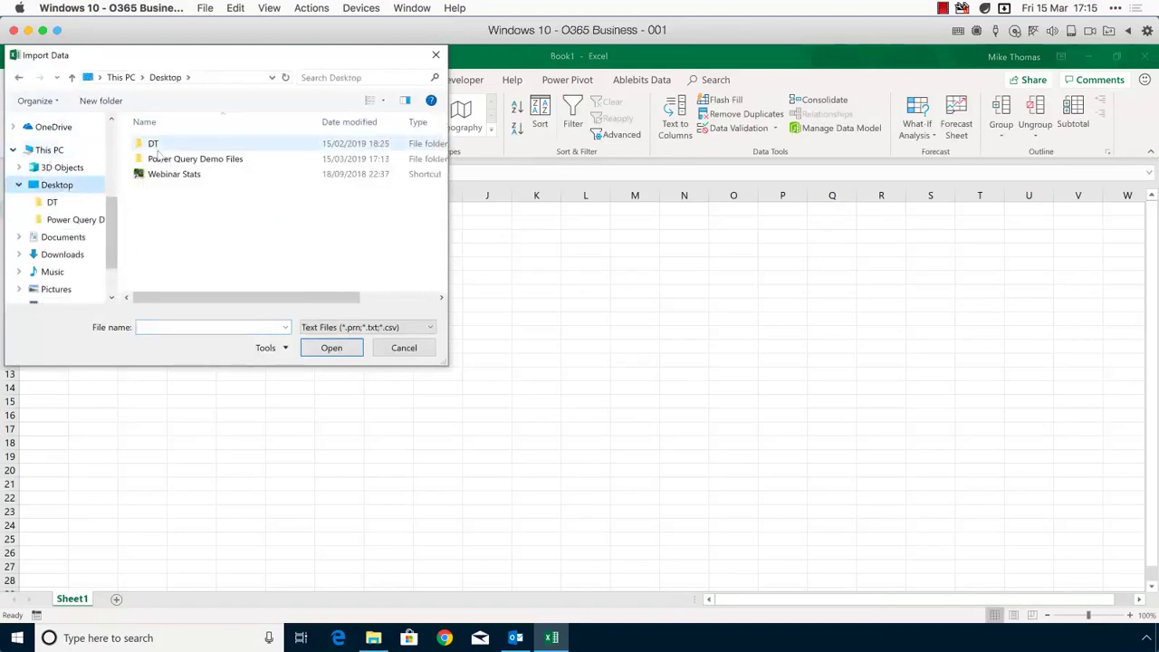
double_click(161, 160)
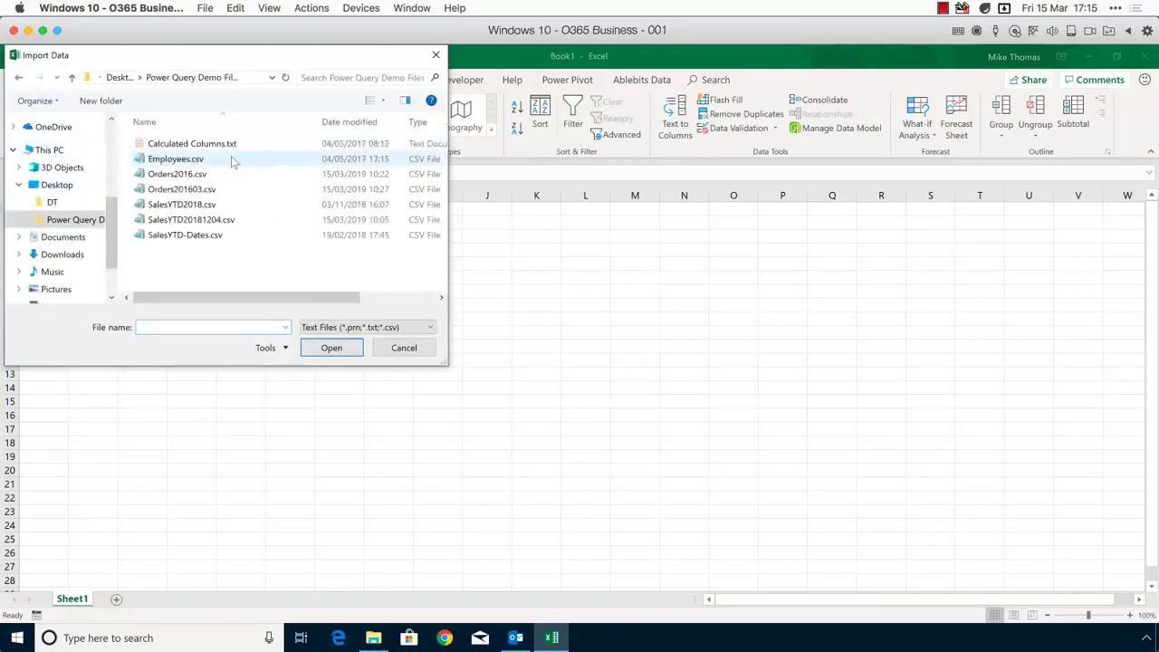
left_click(207, 204)
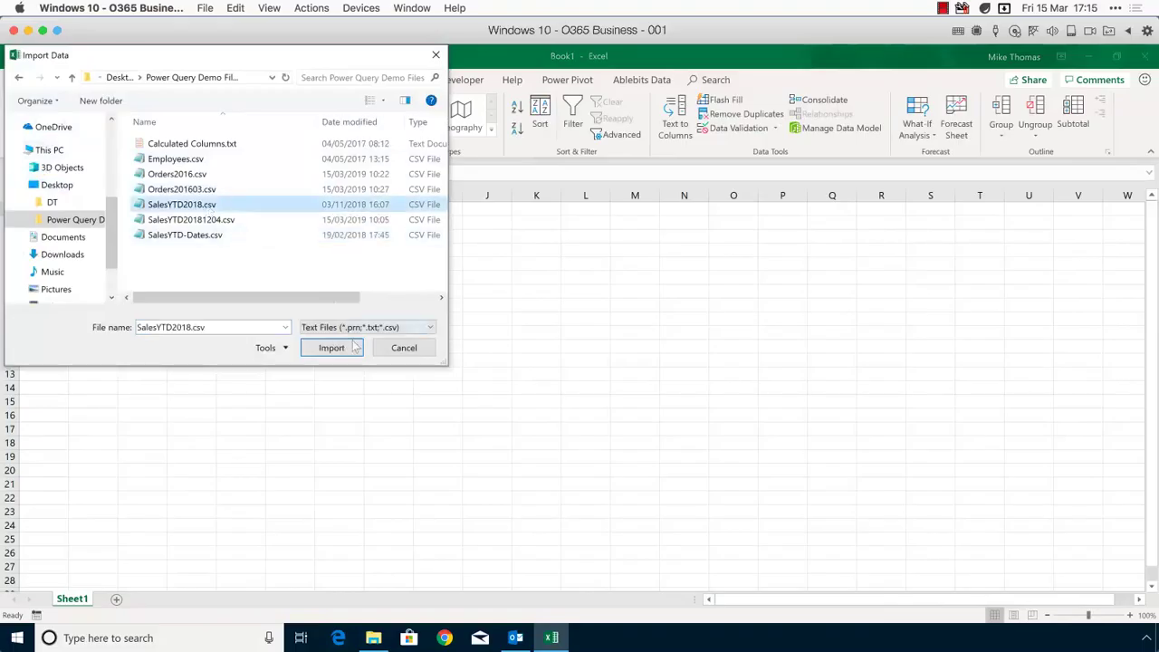
left_click(332, 348)
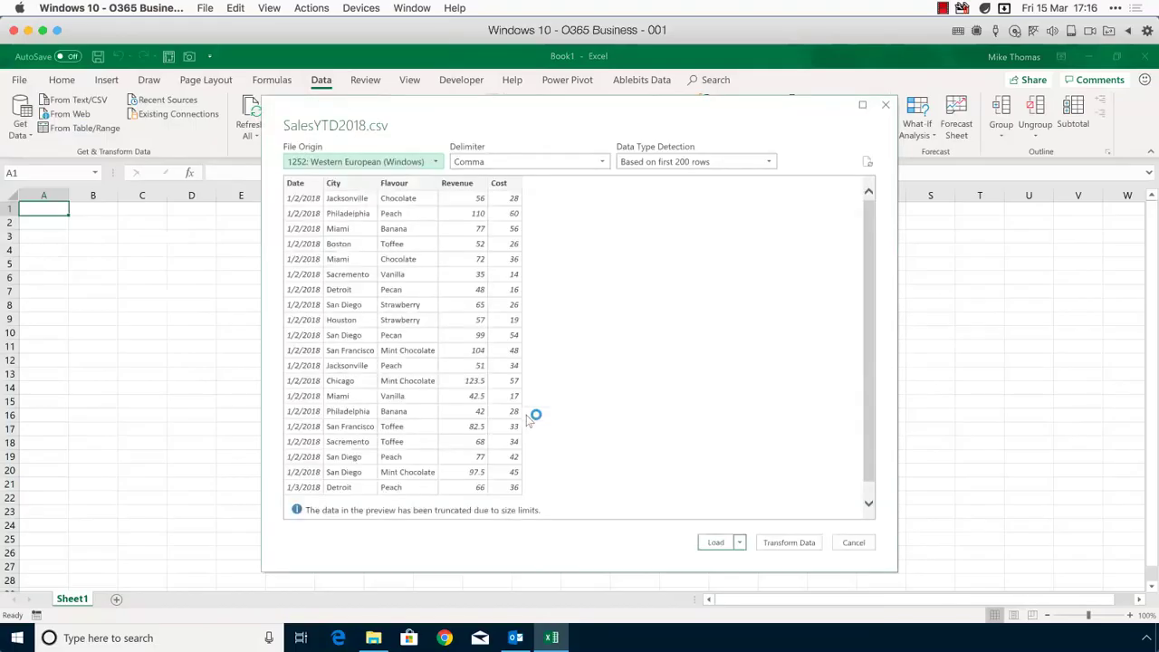
left_click(715, 542)
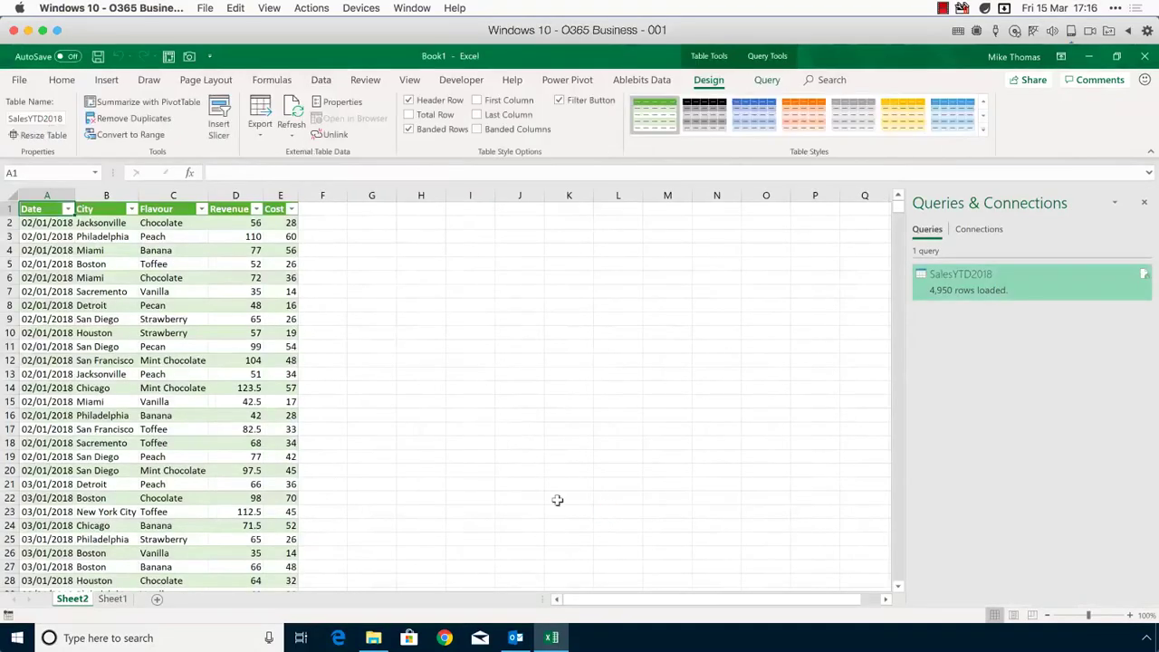
Step: Examine the loaded sales table from first to last row, its table name, and the original Sheet1 beside the data sheet
left_click(40, 237)
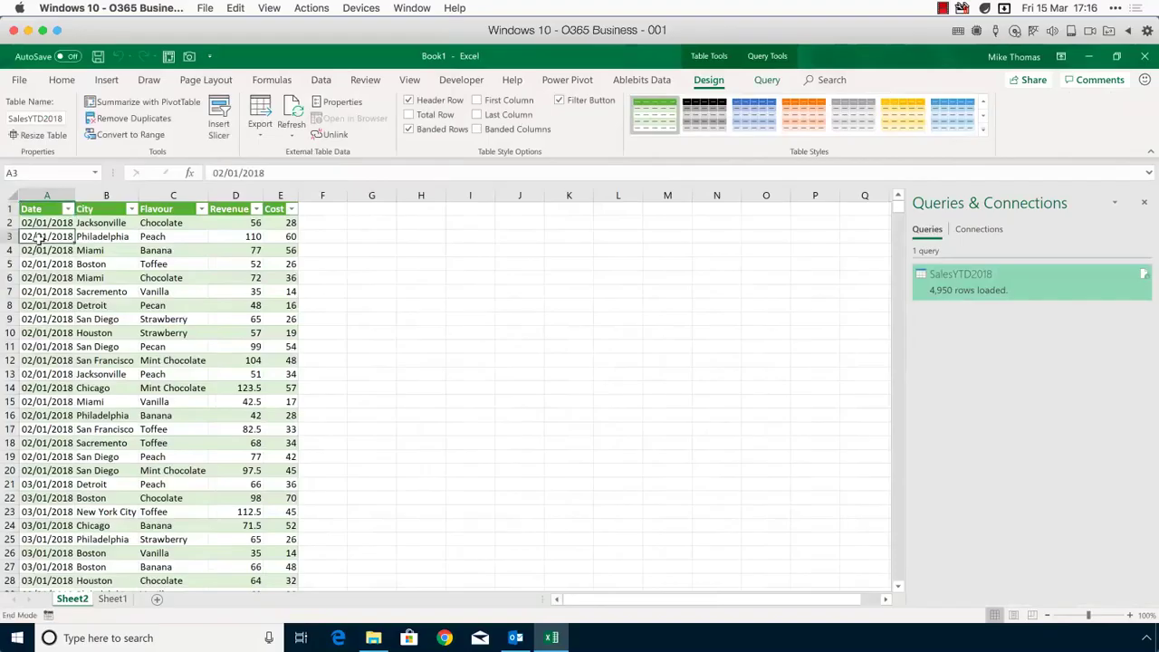
key("ctrl+Down")
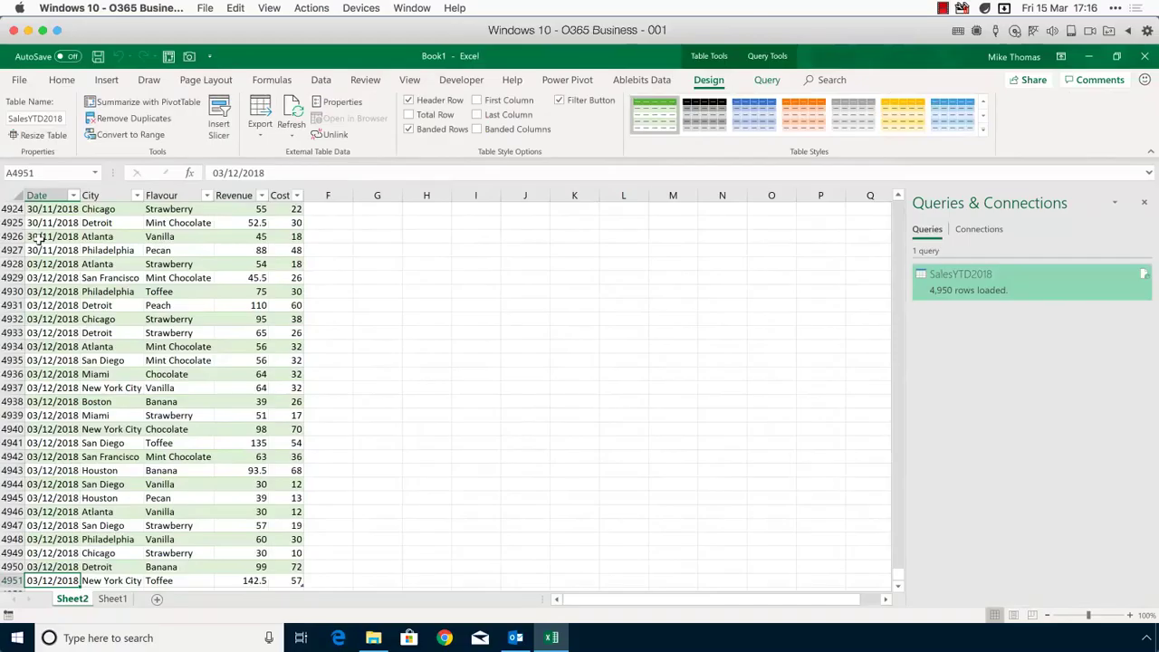
key("ctrl+Up")
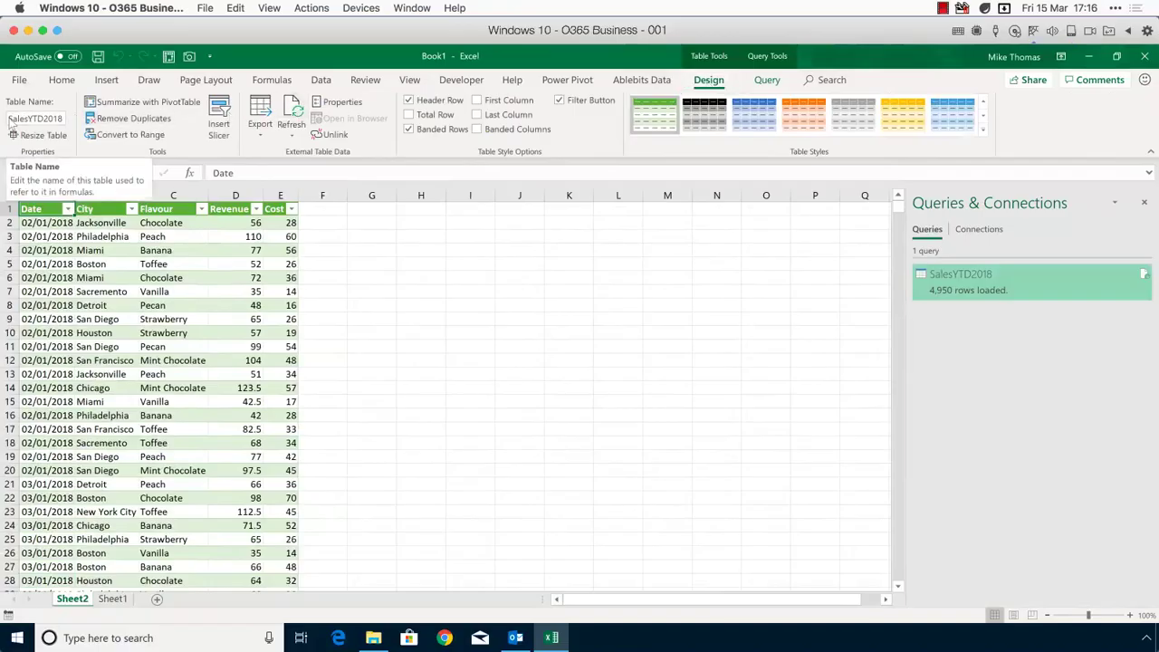
left_click_drag(11, 118, 72, 122)
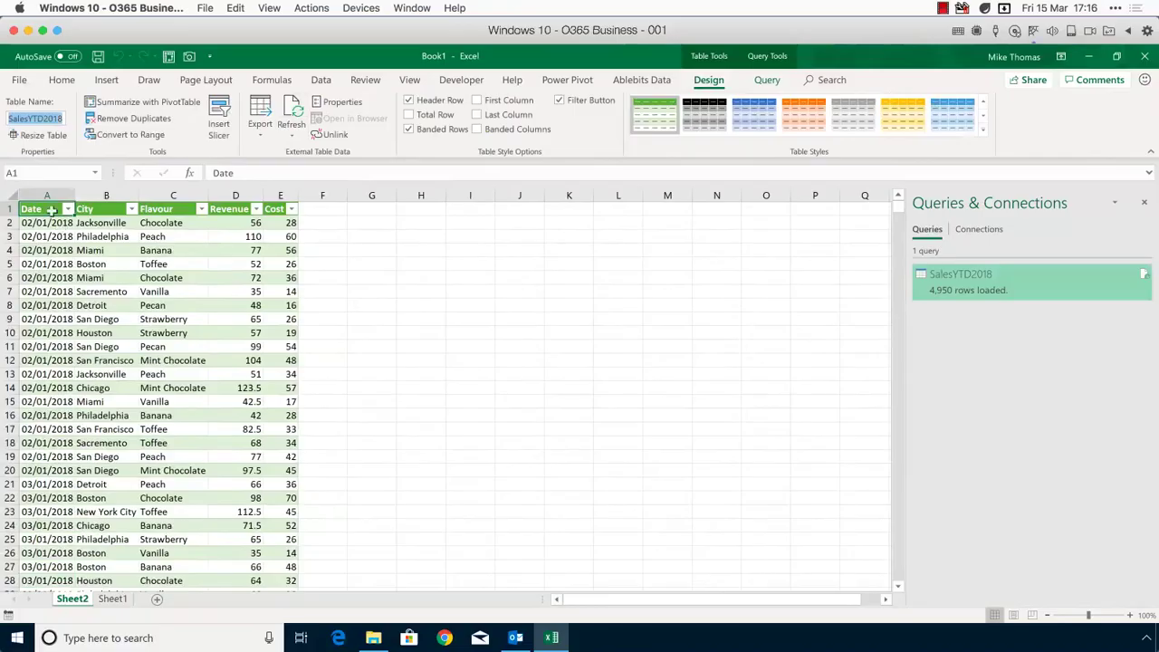
key("Escape")
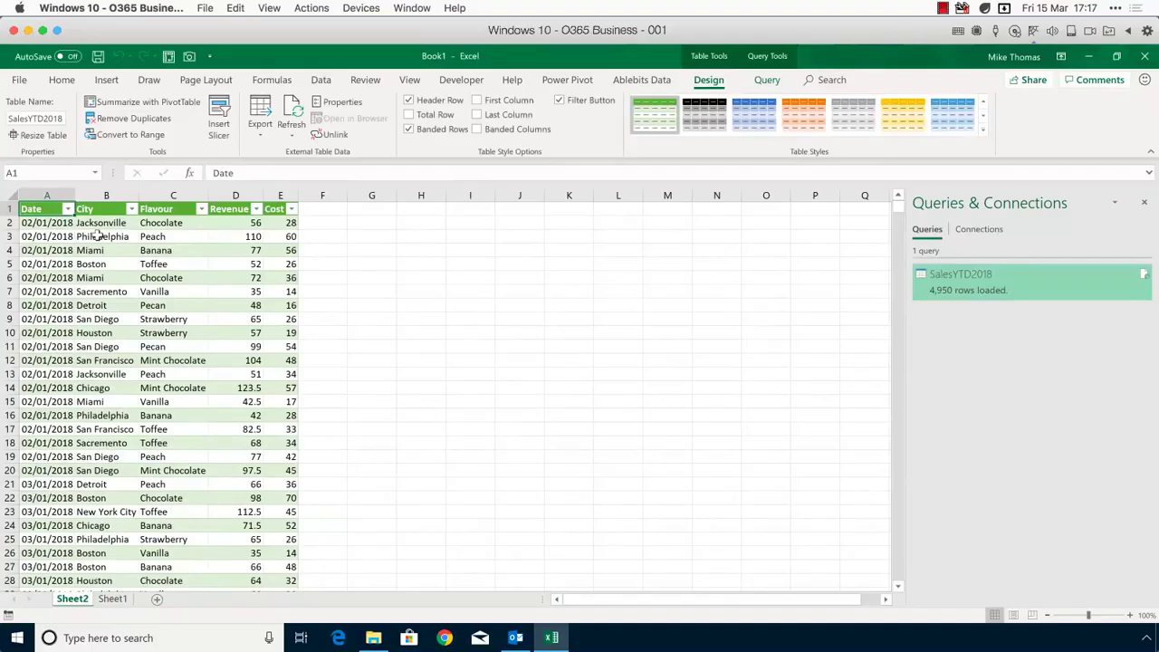
left_click(113, 600)
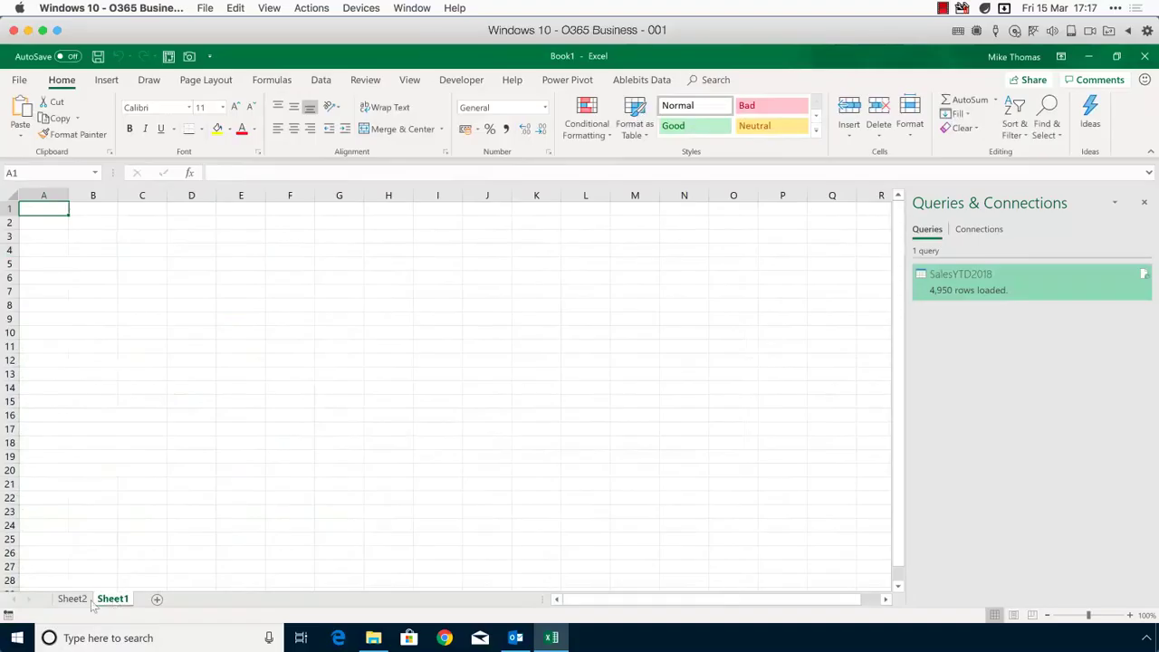
left_click(75, 600)
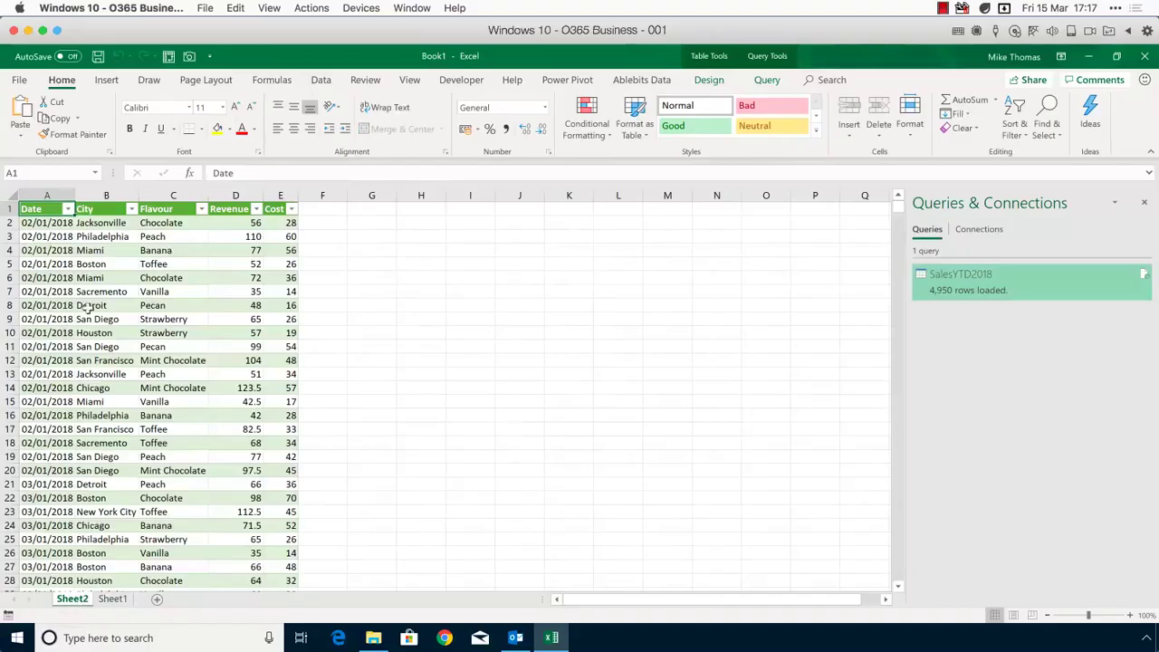
Step: Save the workbook to the desktop as Sales-001.xlsx
left_click(100, 57)
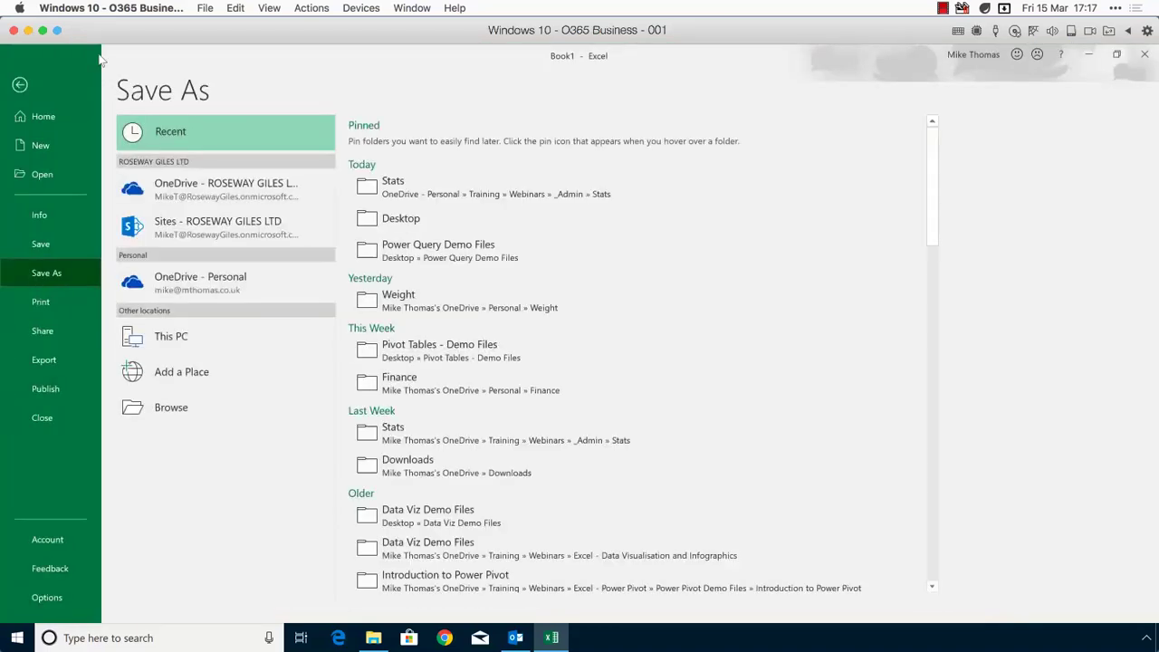
double_click(181, 343)
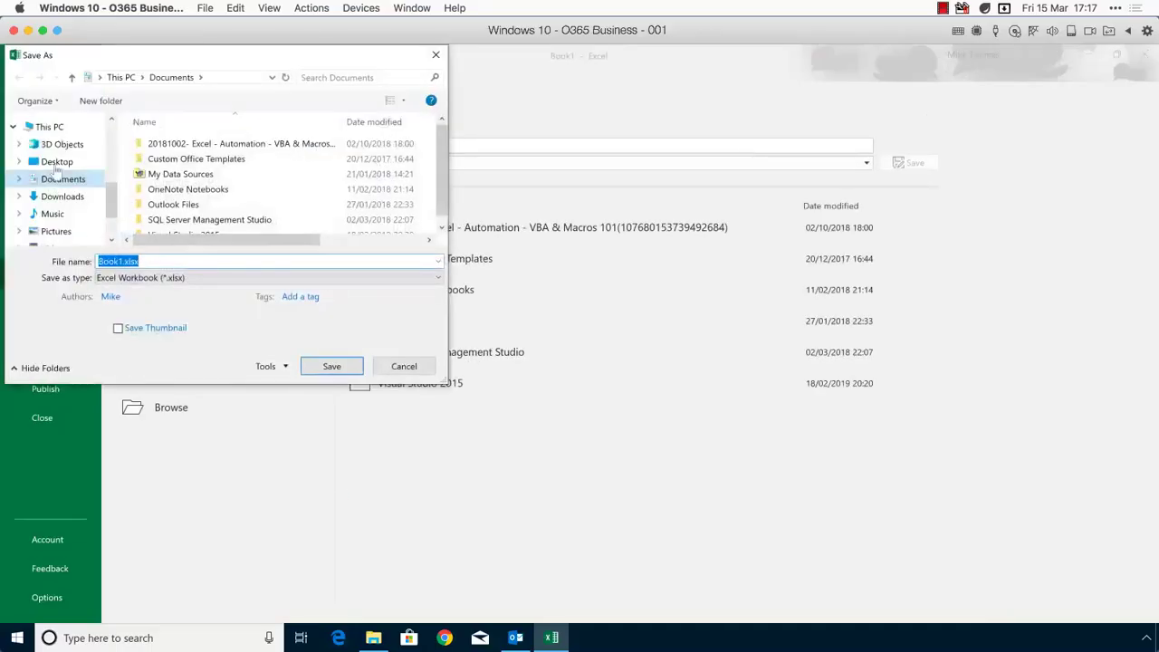
left_click(58, 162)
left_click(150, 261)
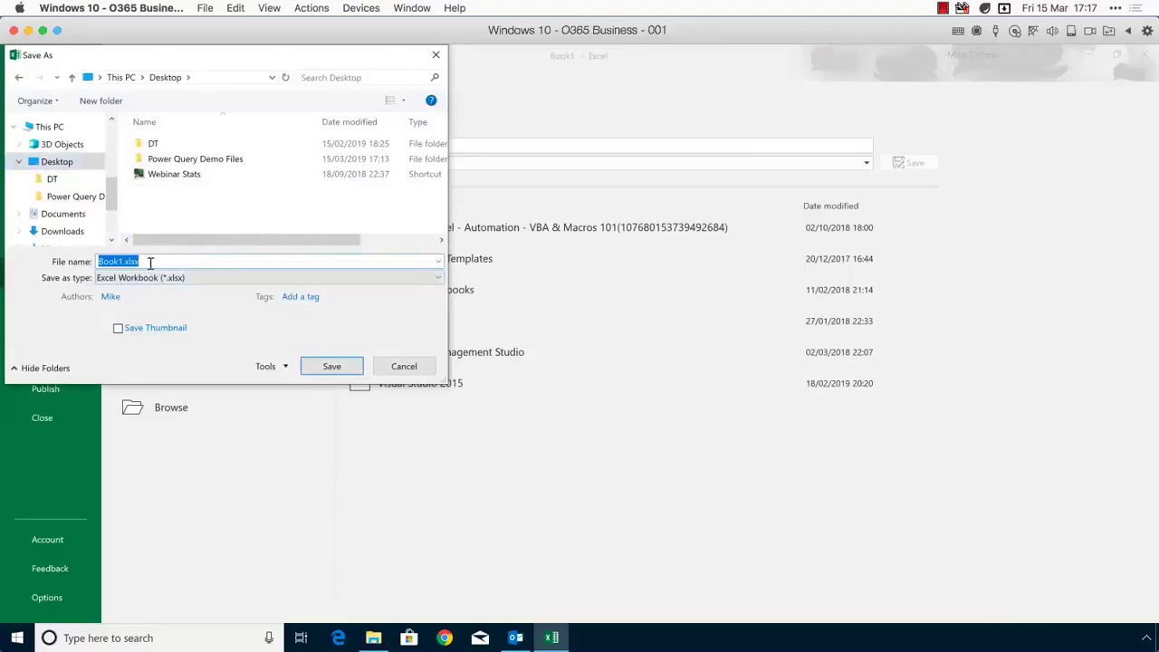
type("Sales-")
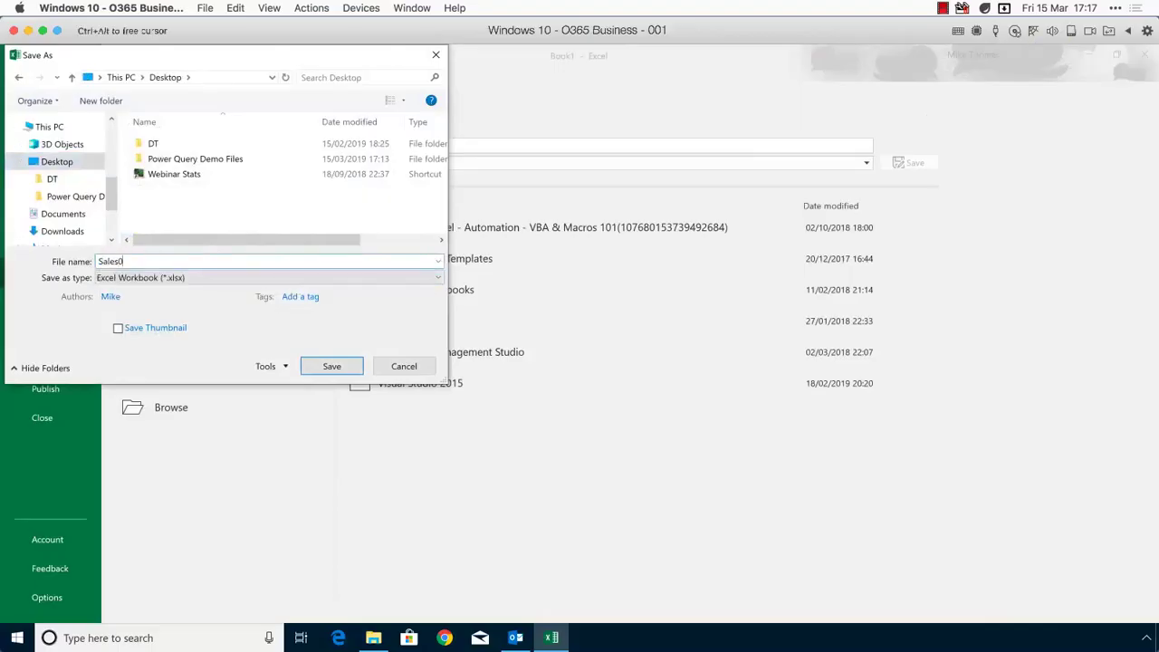
type("001")
key("Return")
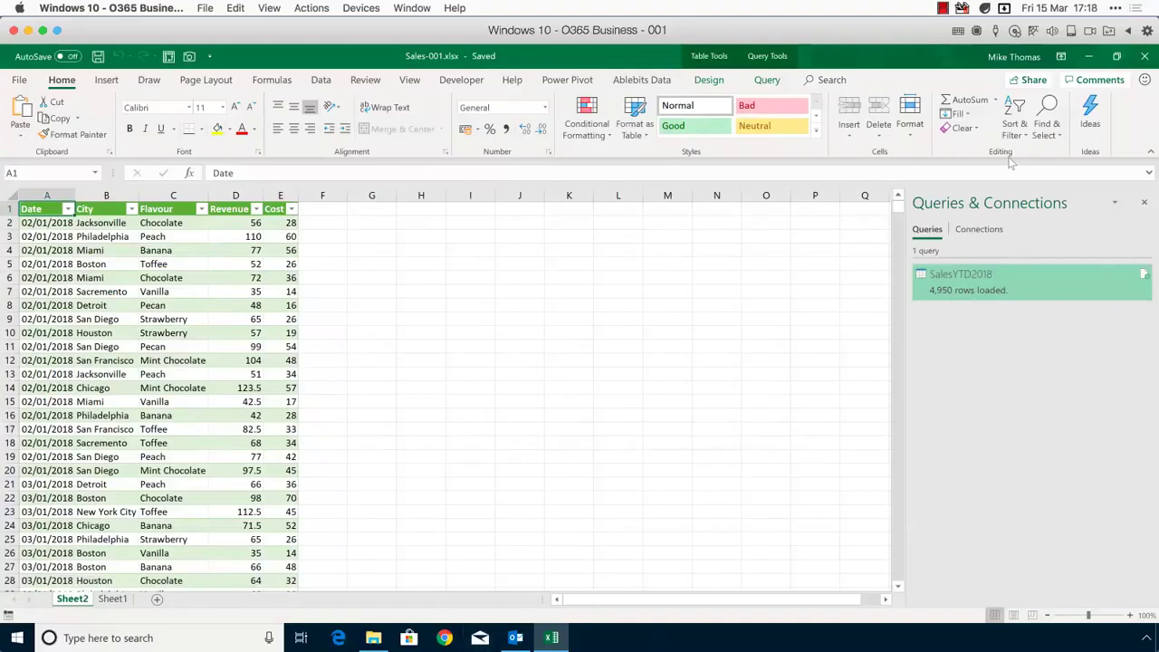
Step: Close the saved sales workbook and restart Excel with a new blank workbook
left_click(1145, 56)
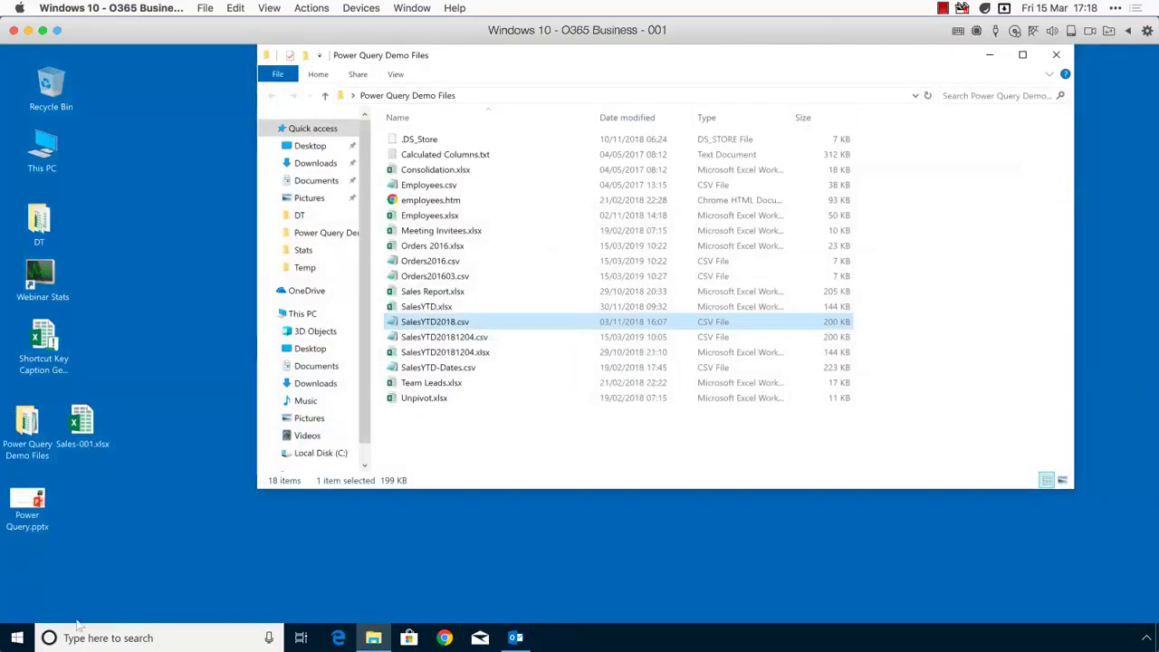
left_click(18, 640)
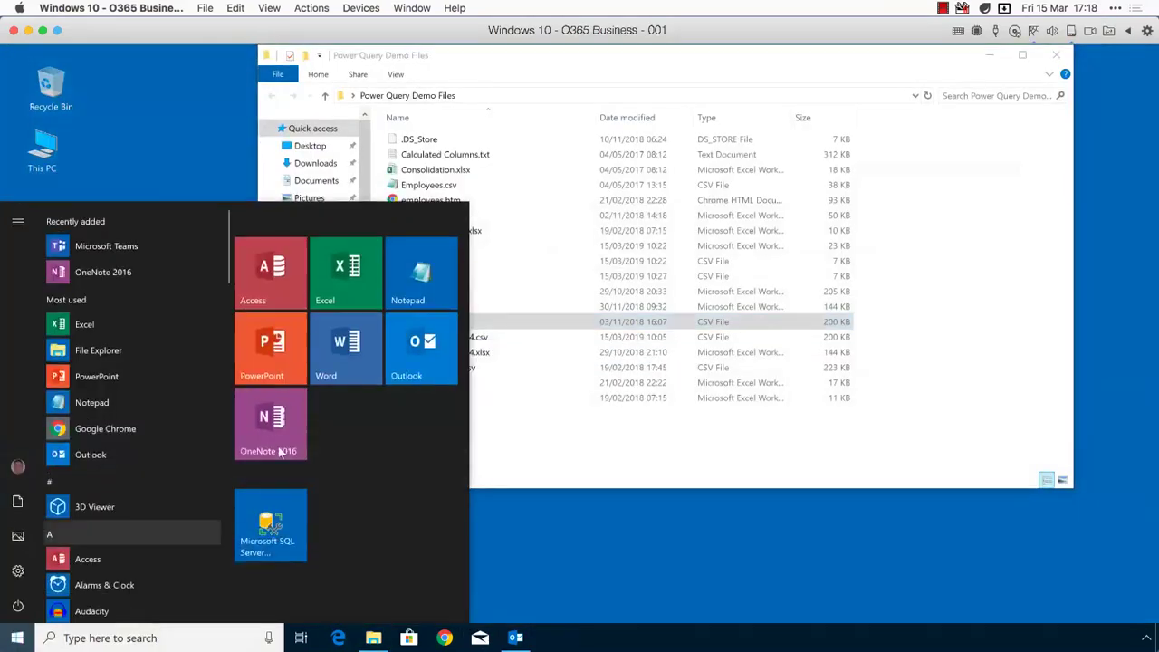
left_click(335, 283)
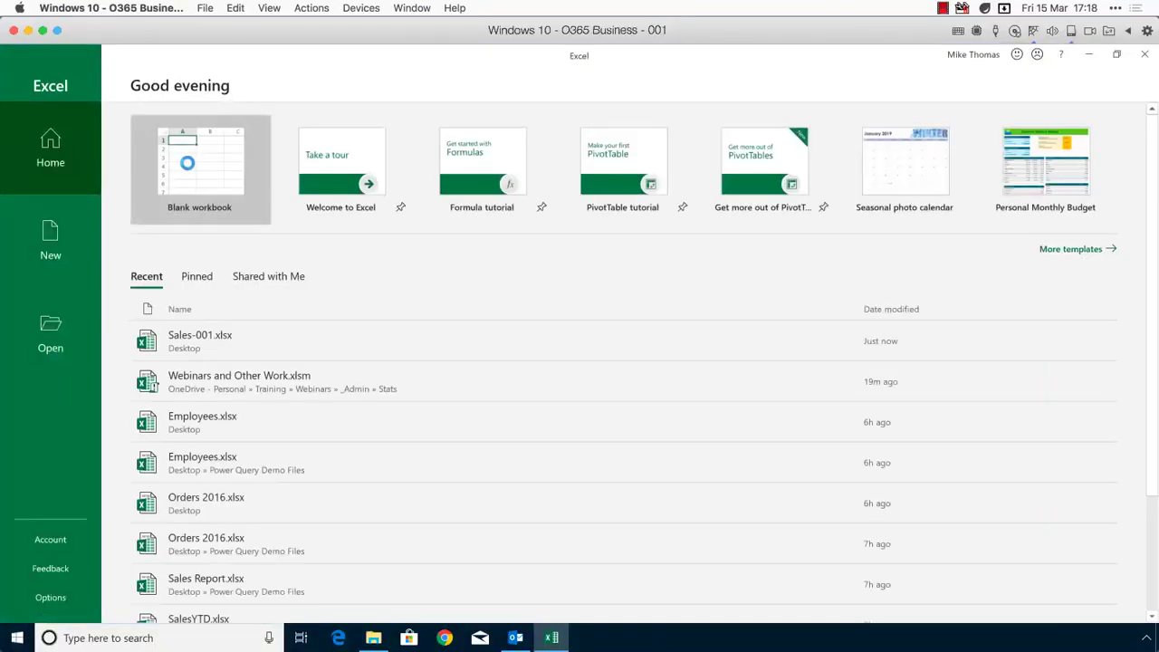
key("Return")
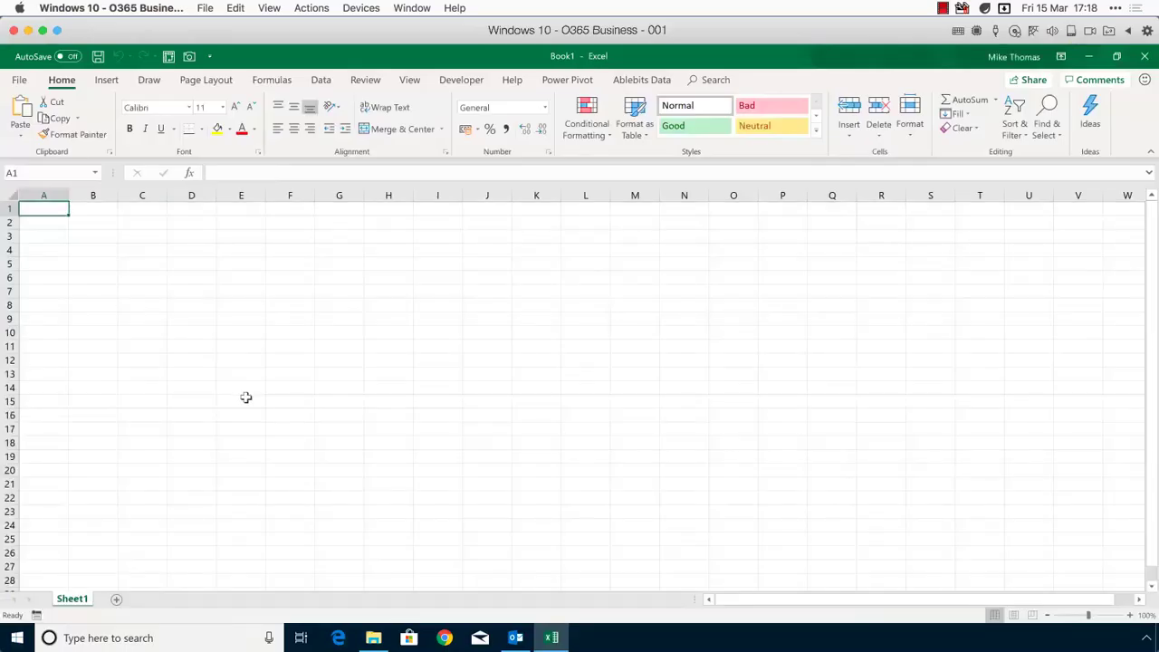
Step: Start a text/CSV import of SalesYTD2018.csv from the desktop's Power Query Demo Files folder
left_click(108, 81)
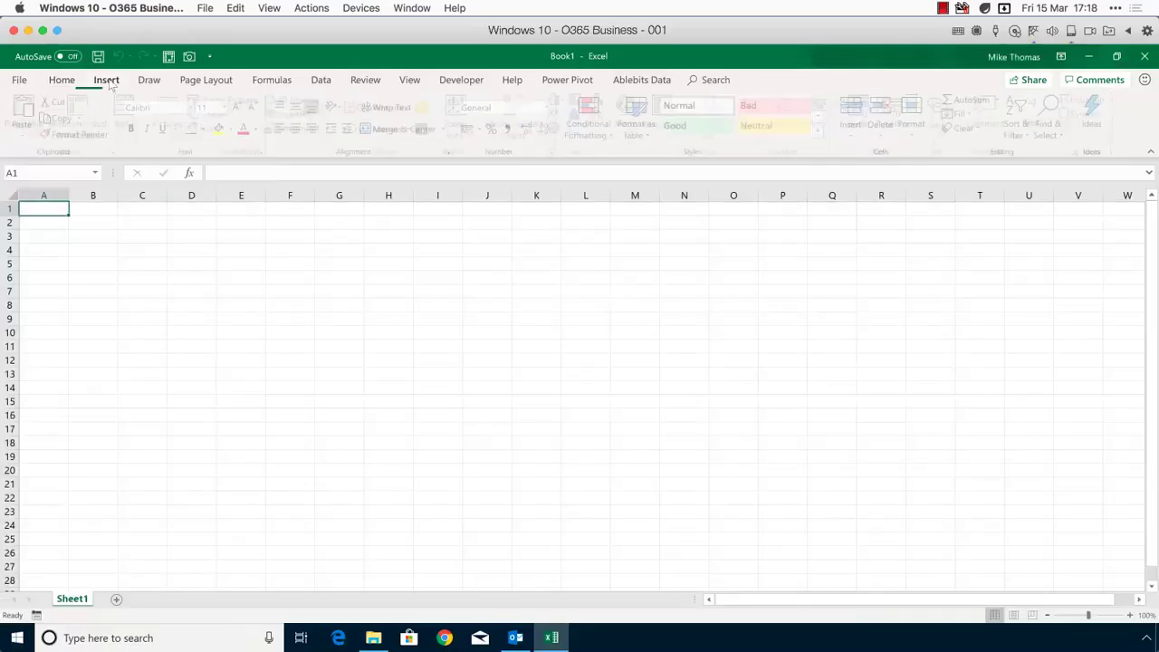
left_click(321, 80)
left_click(77, 100)
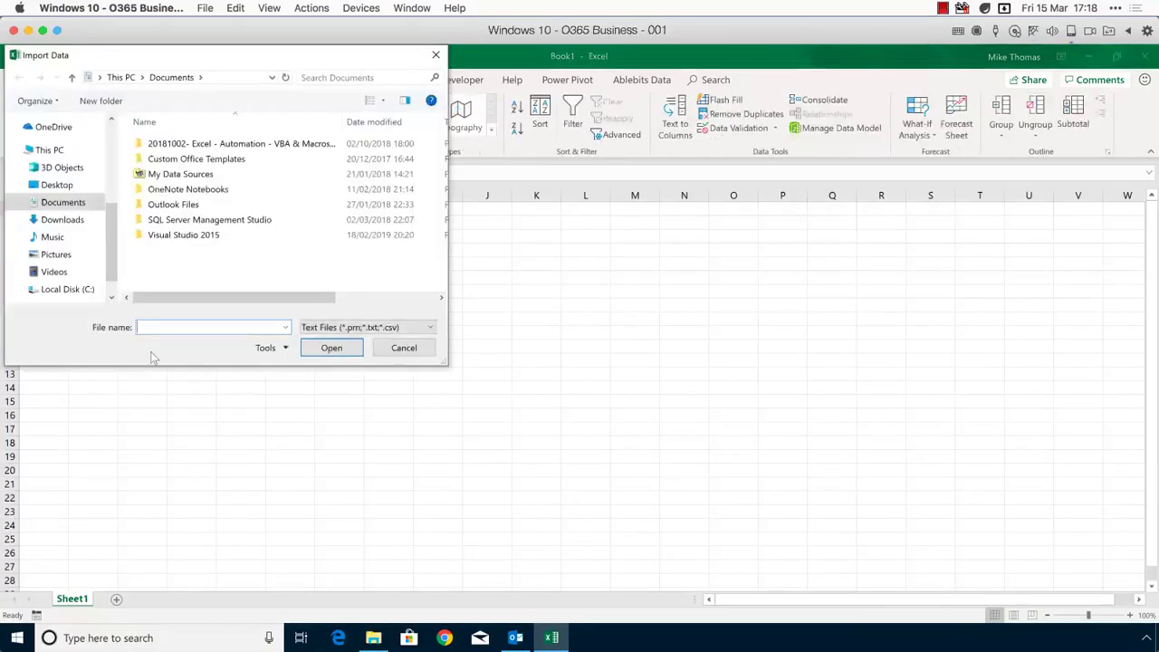
left_click(80, 187)
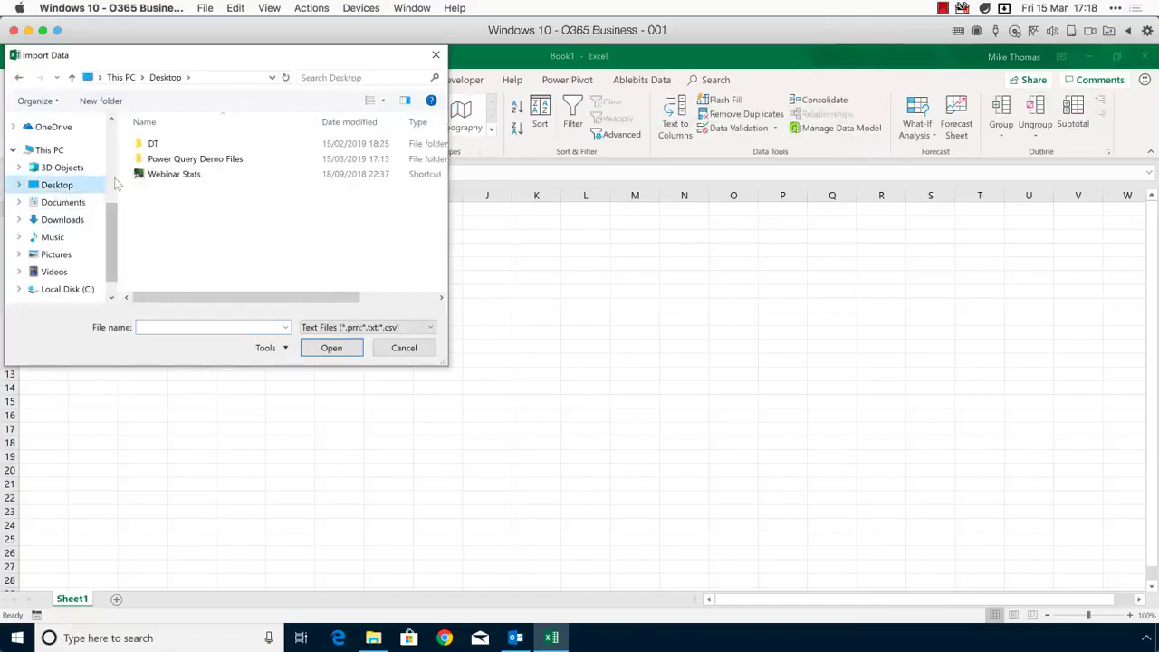
double_click(165, 160)
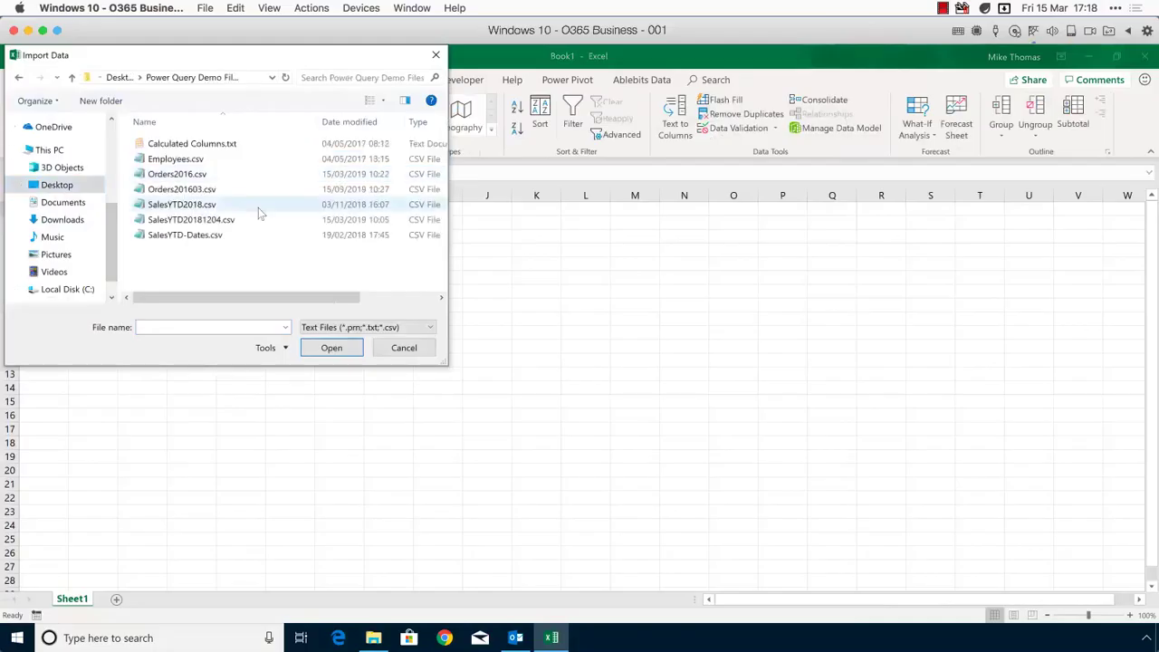
left_click(258, 207)
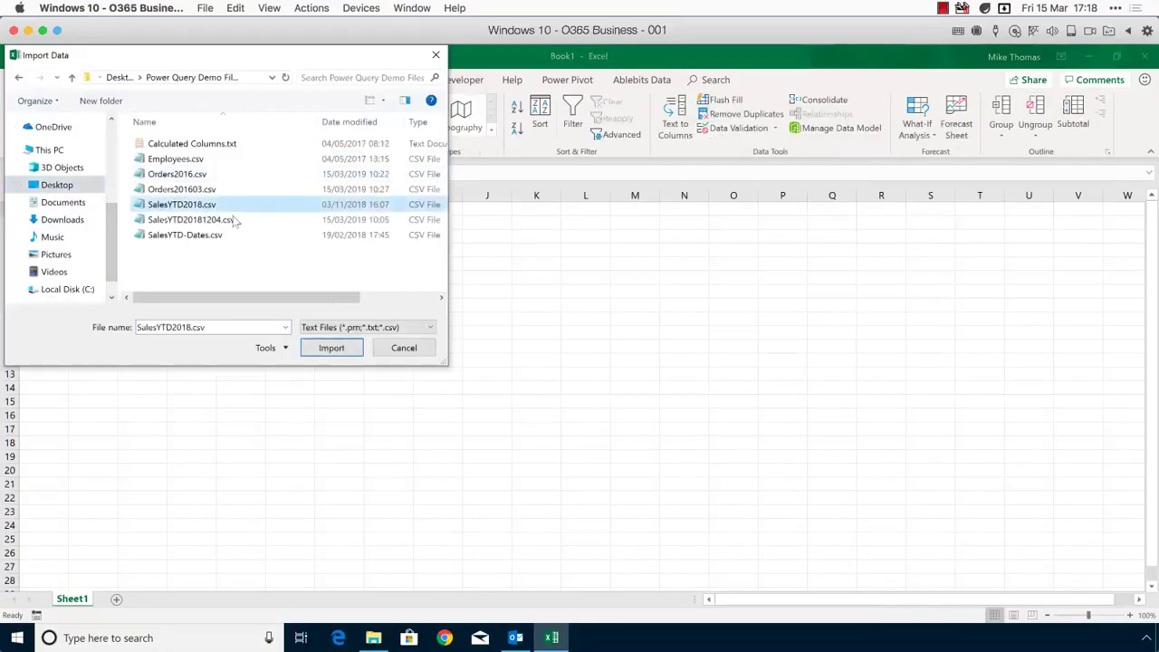
left_click(331, 348)
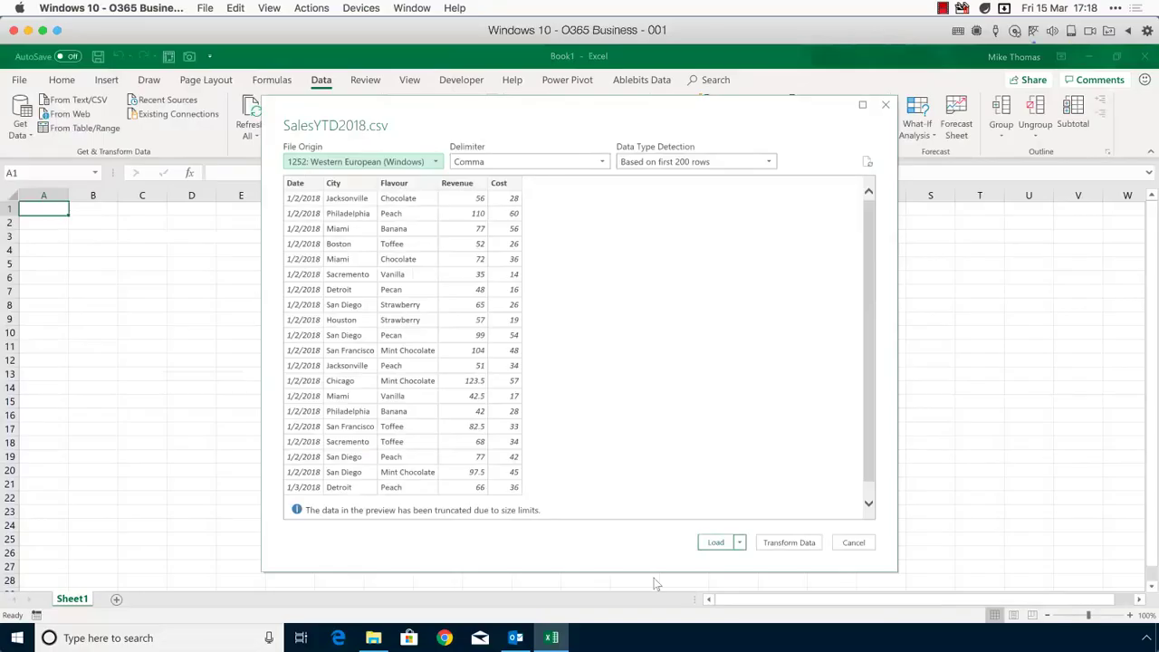
Step: Load the previewed sales data as a table into the existing worksheet, starting at cell A3 of Sheet1
left_click(739, 543)
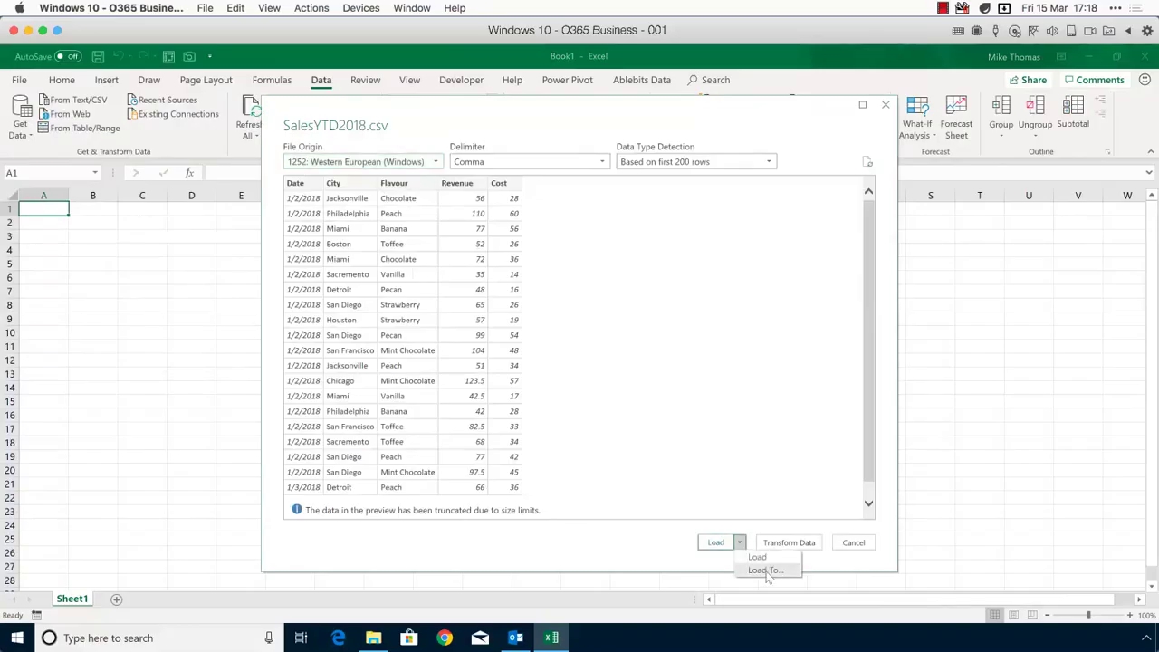
left_click(765, 571)
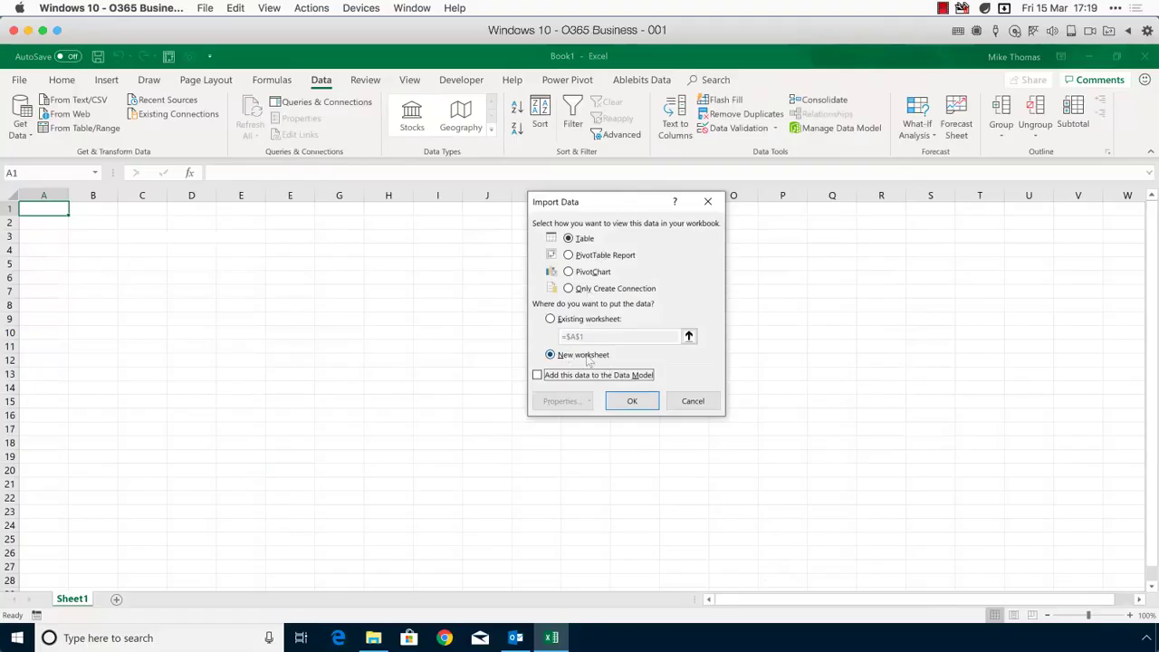
left_click(564, 318)
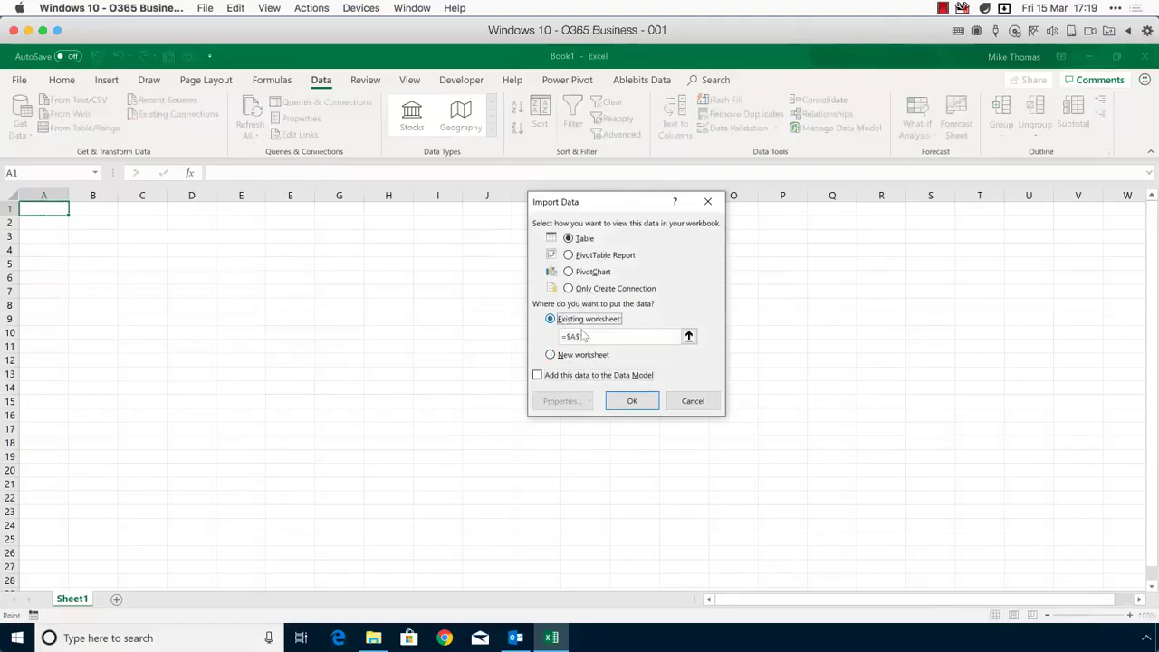
key("BackSpace")
left_click(44, 237)
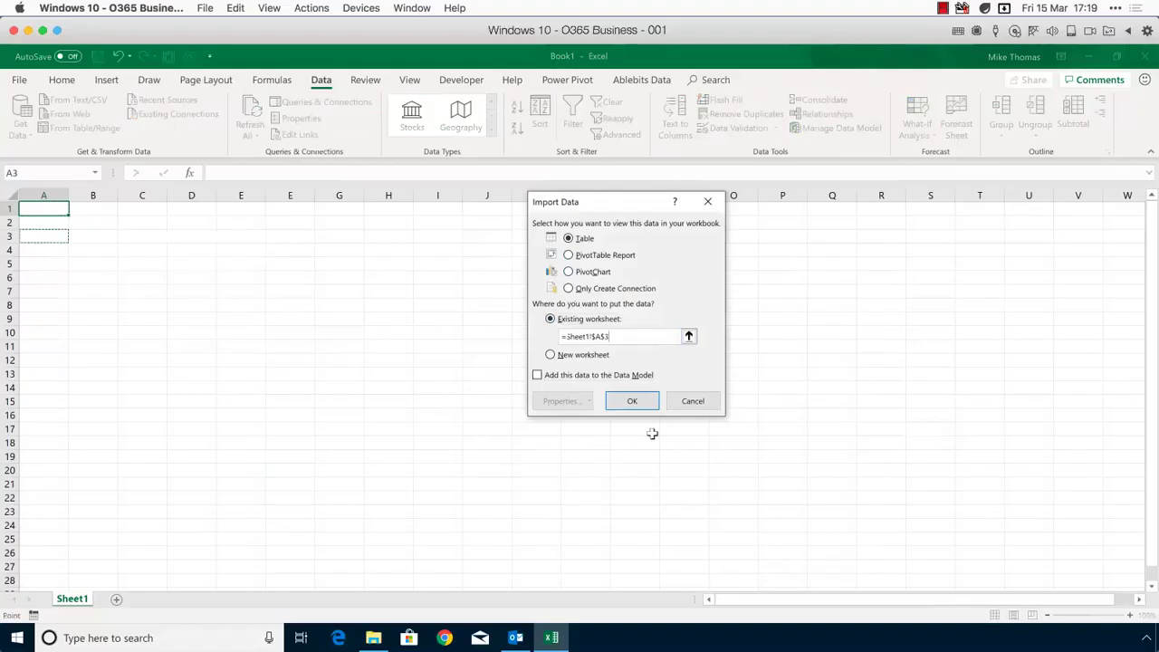
left_click(634, 402)
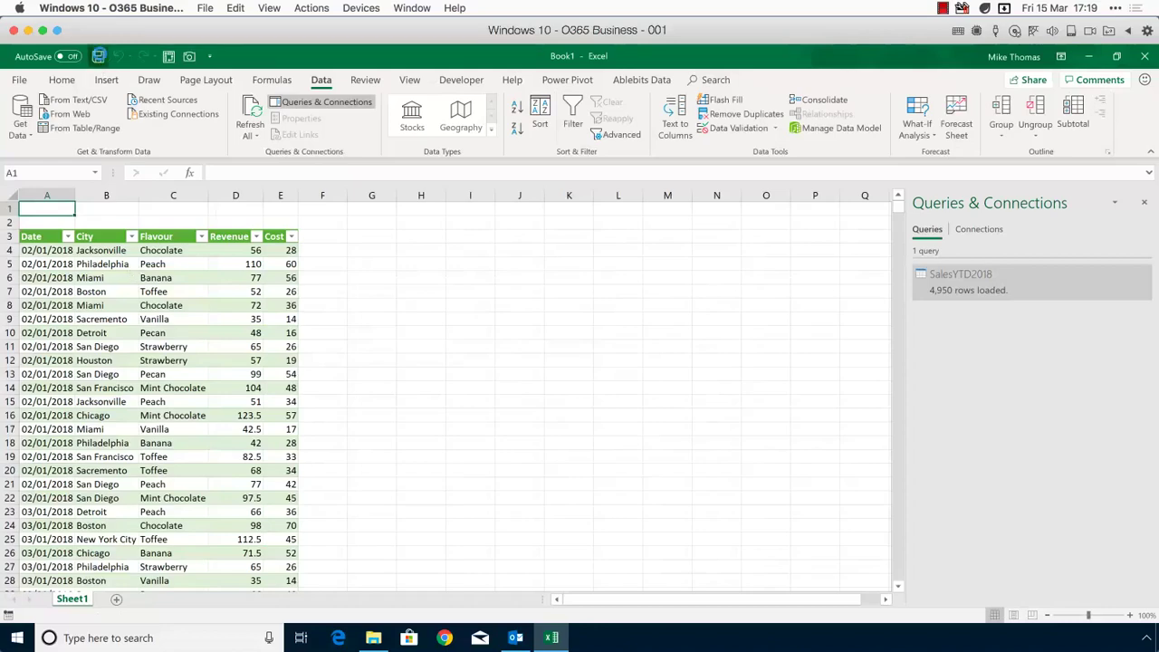
Step: Save the workbook in the Documents folder as Sales-002
left_click(100, 56)
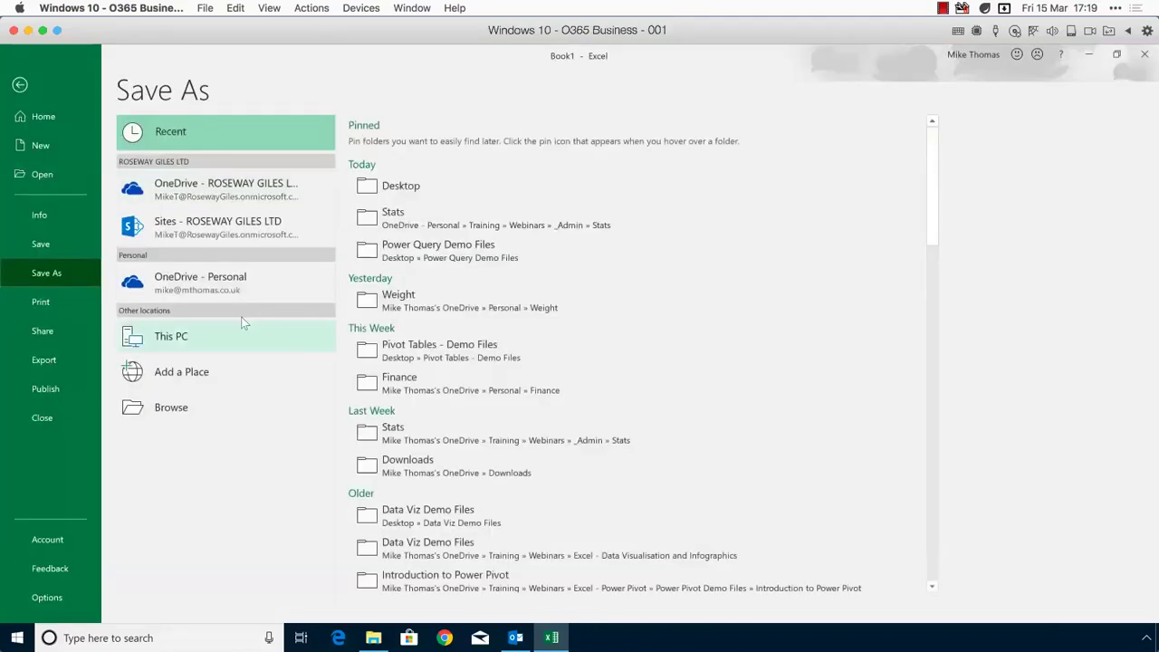
left_click(194, 334)
key("F12")
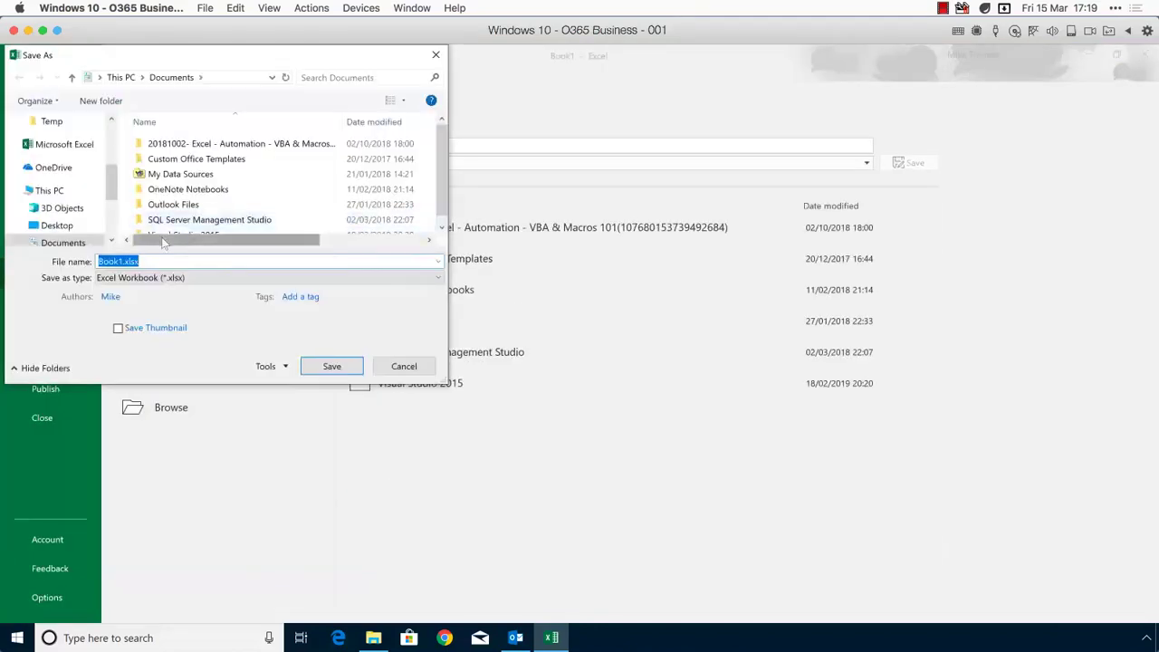
type("Sales-002")
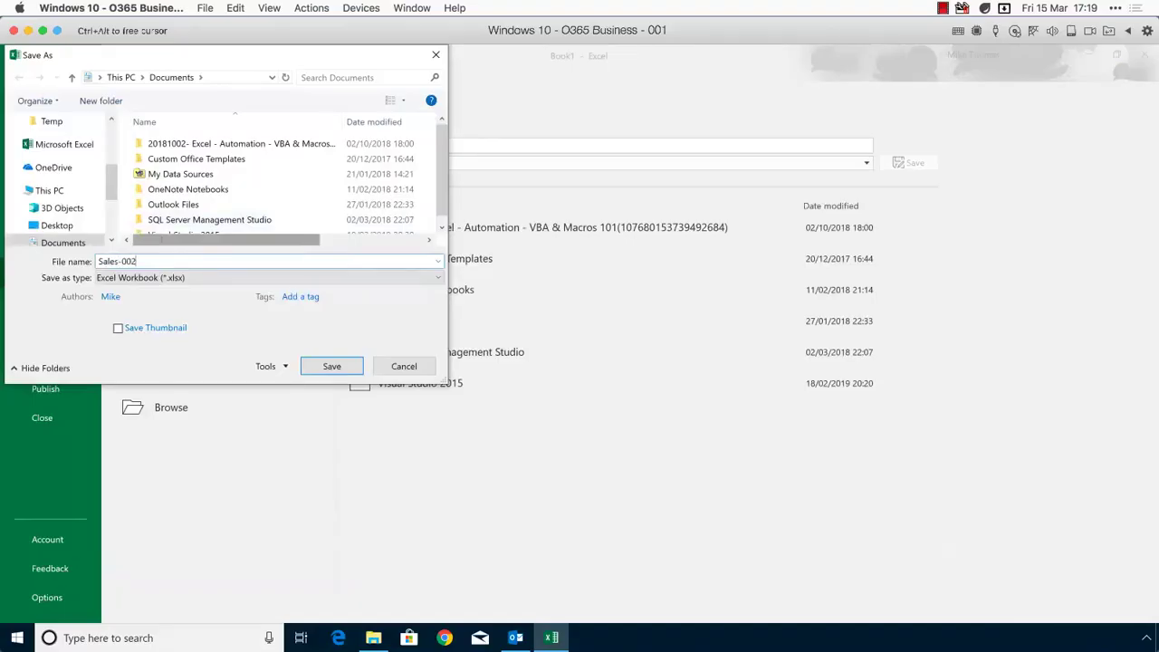
key("Return")
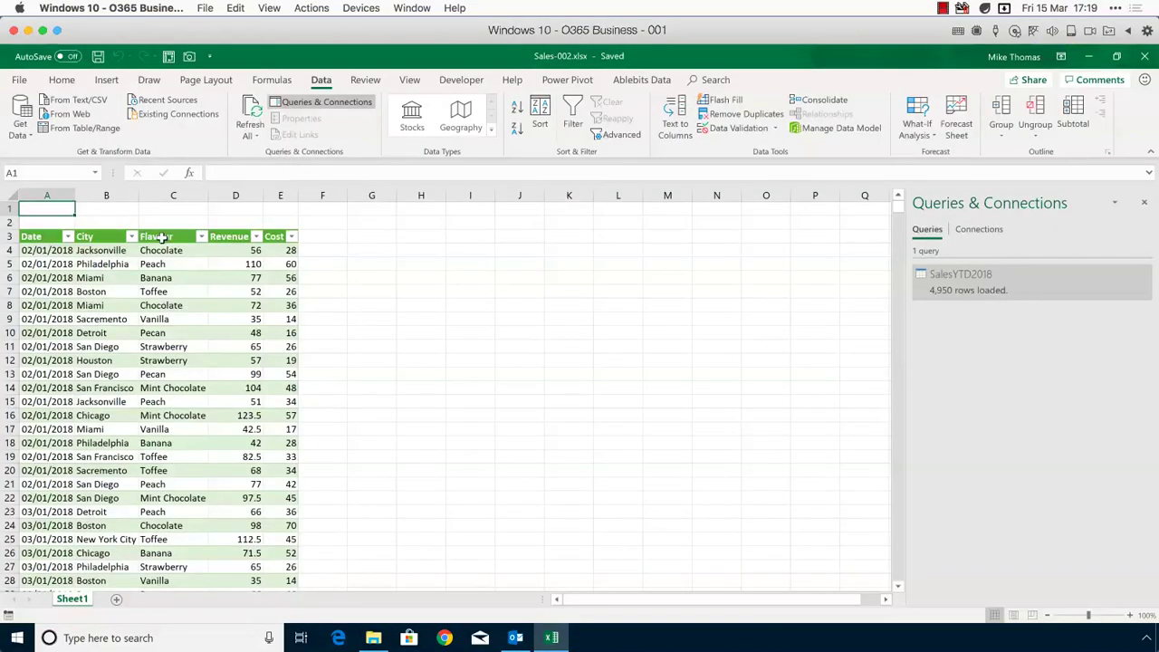
Step: Close the Sales-002 workbook and restart Excel with a new blank workbook
left_click(1143, 61)
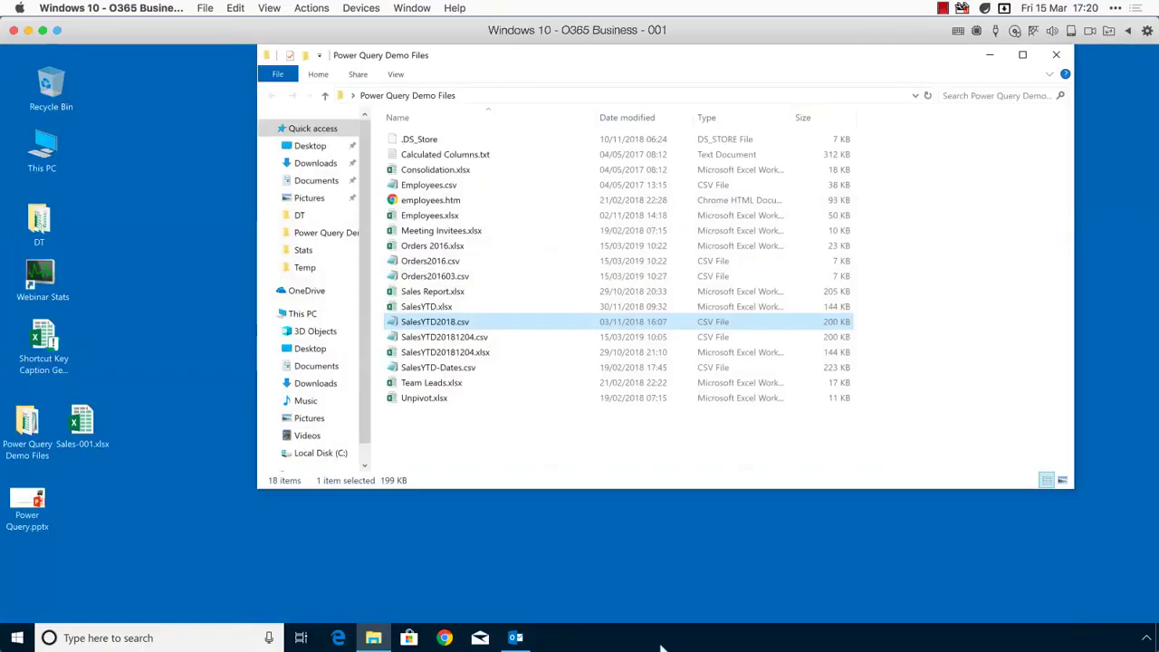
left_click(17, 638)
left_click(328, 315)
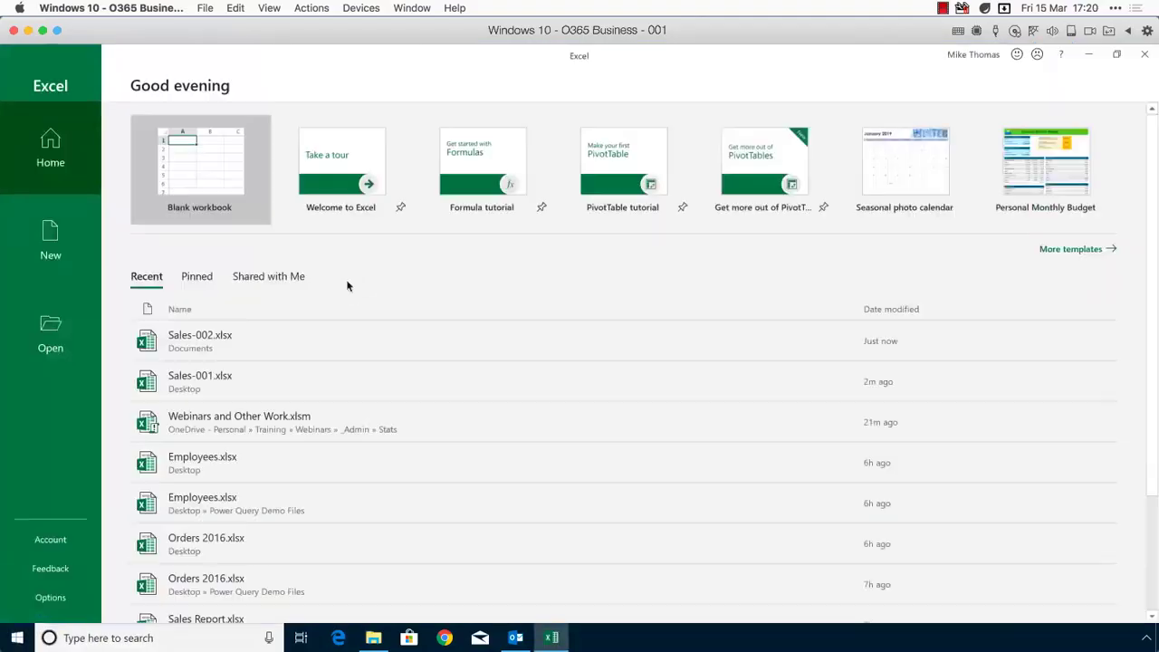
left_click(214, 169)
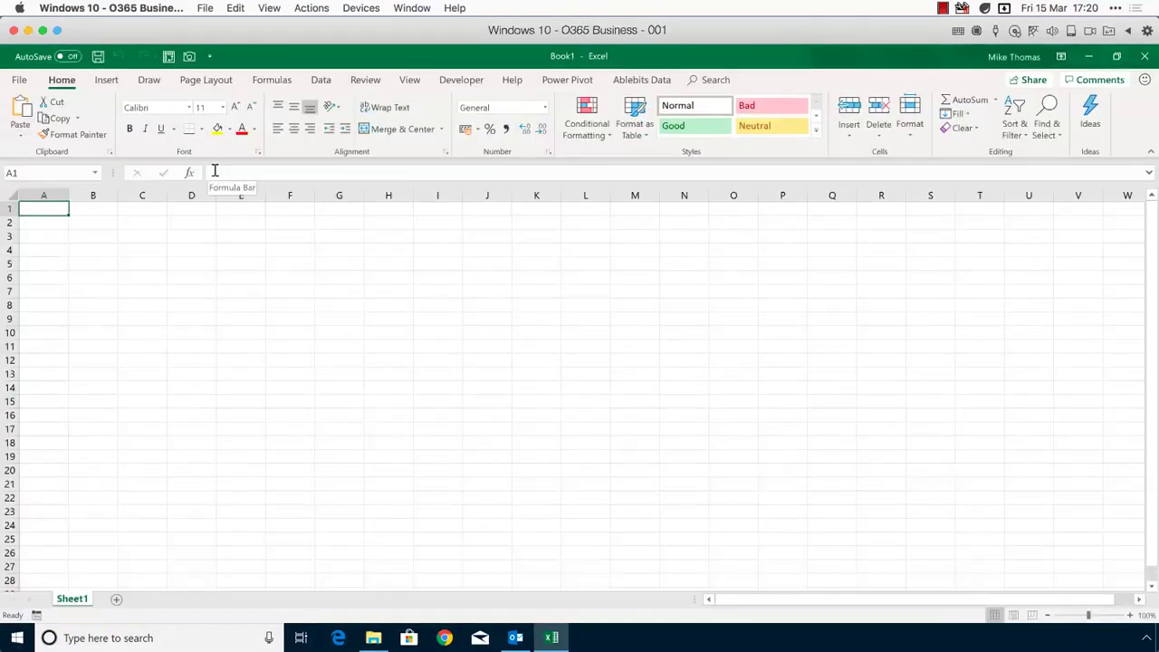
Step: Examine the available Get Data sources for files, databases, Azure, online services and other sources
left_click(322, 83)
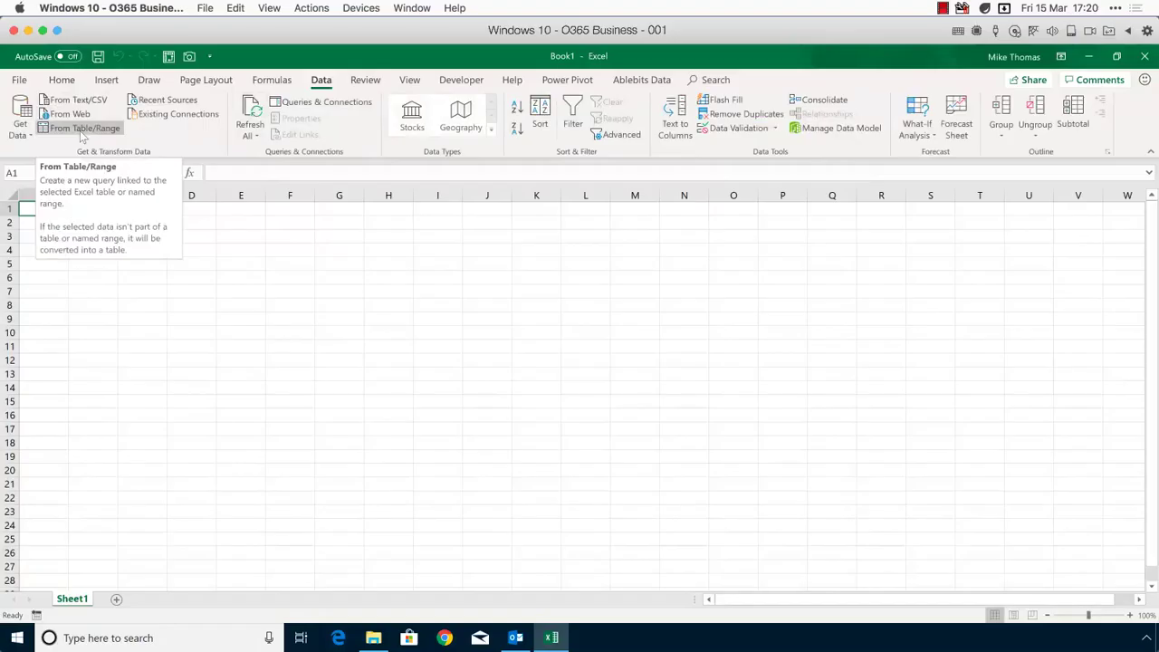
left_click(20, 129)
mouse_move(32, 157)
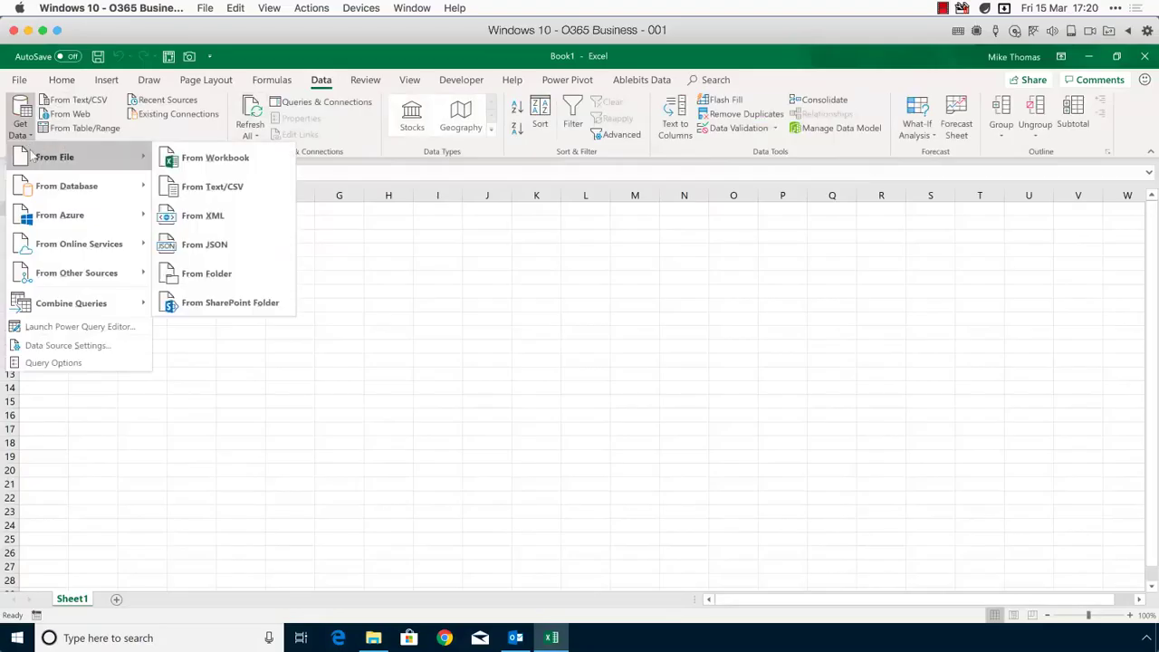
mouse_move(47, 181)
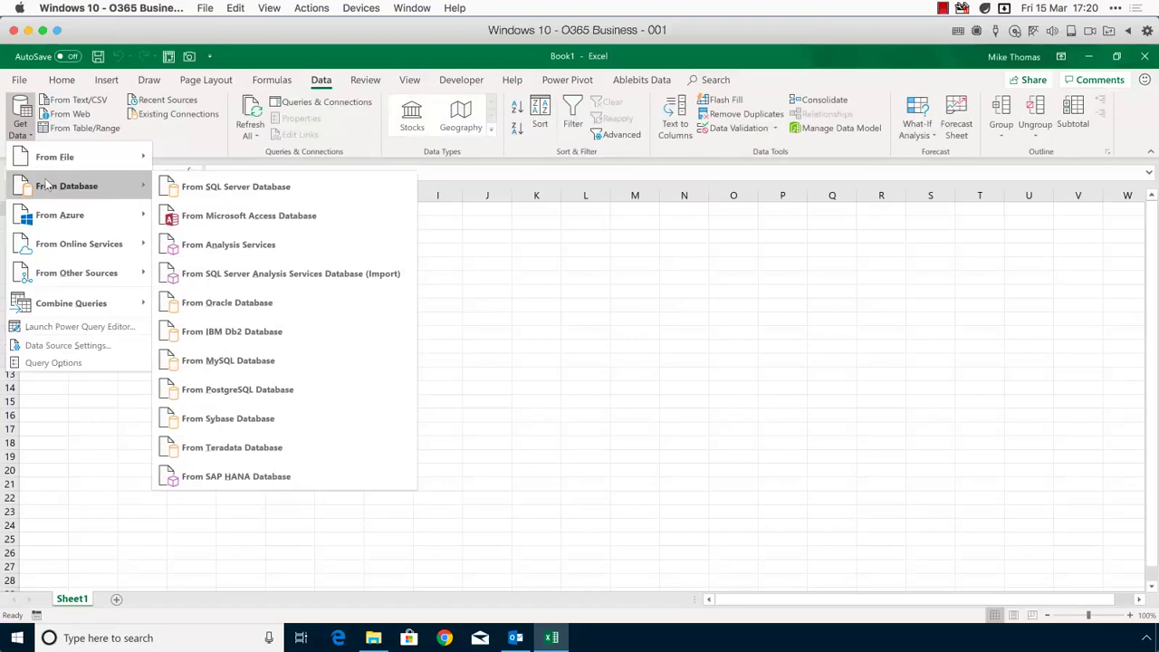
mouse_move(53, 209)
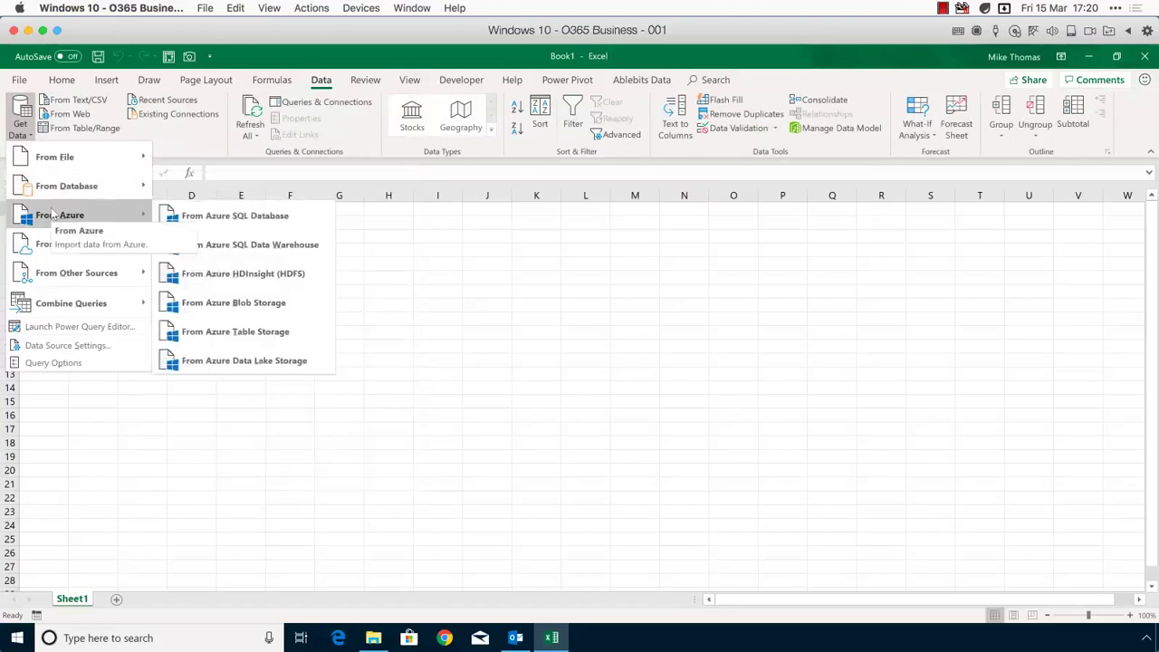
mouse_move(50, 246)
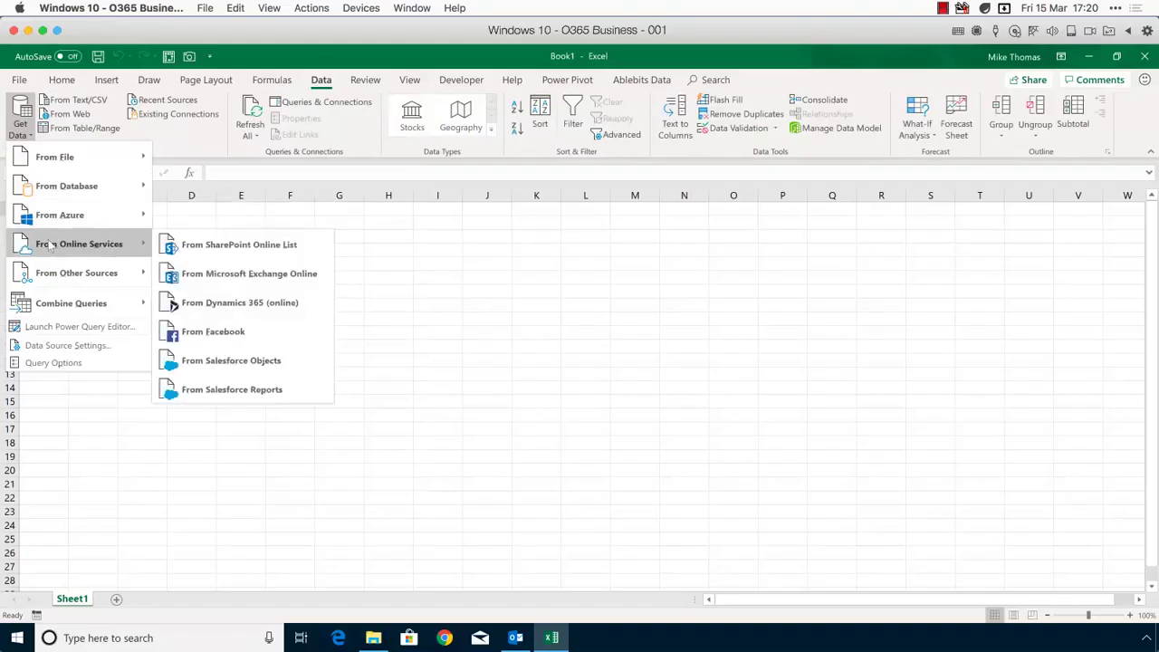
mouse_move(50, 279)
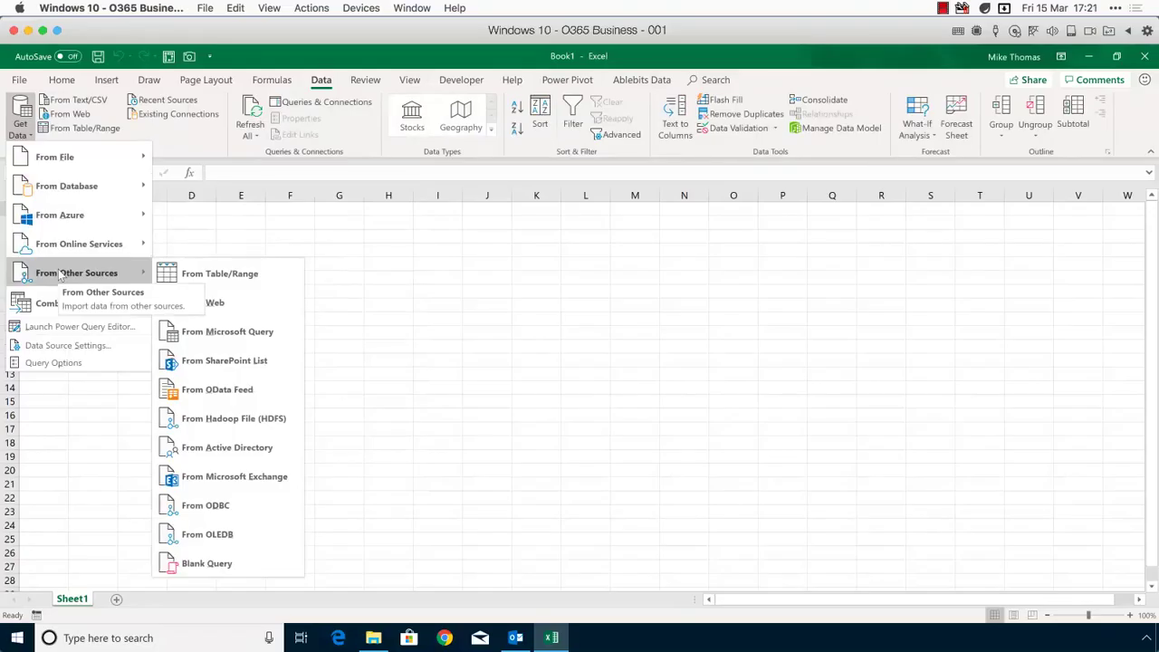
left_click(398, 262)
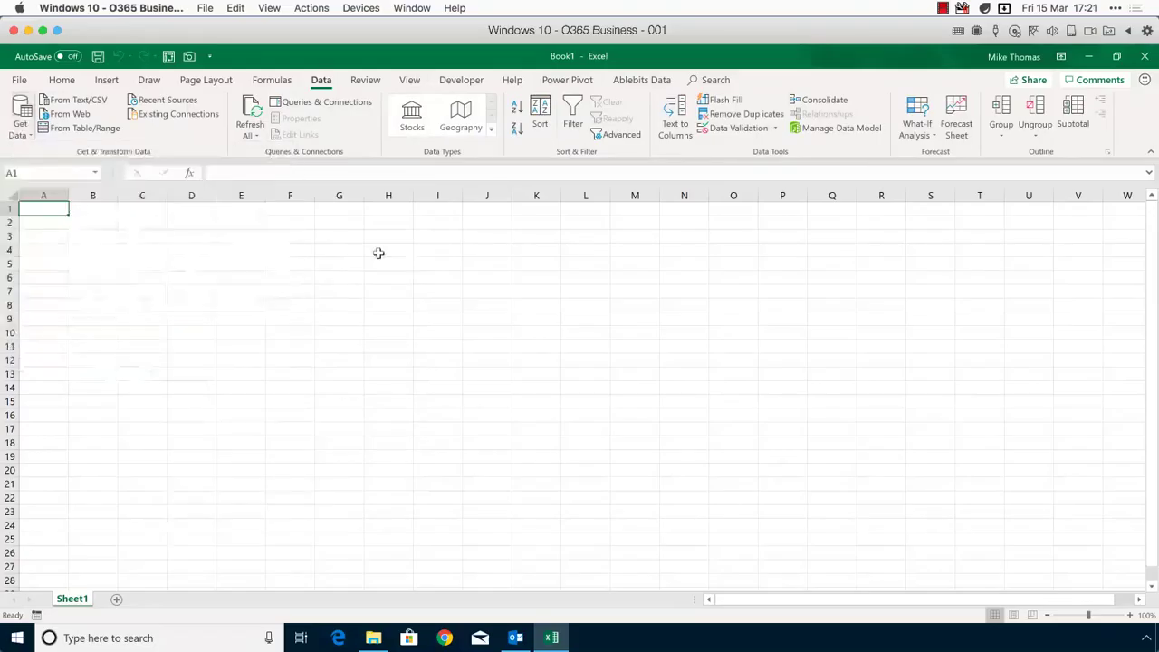
Step: View the connection settings for importing from a SQL Server database, then dismiss them
left_click(23, 141)
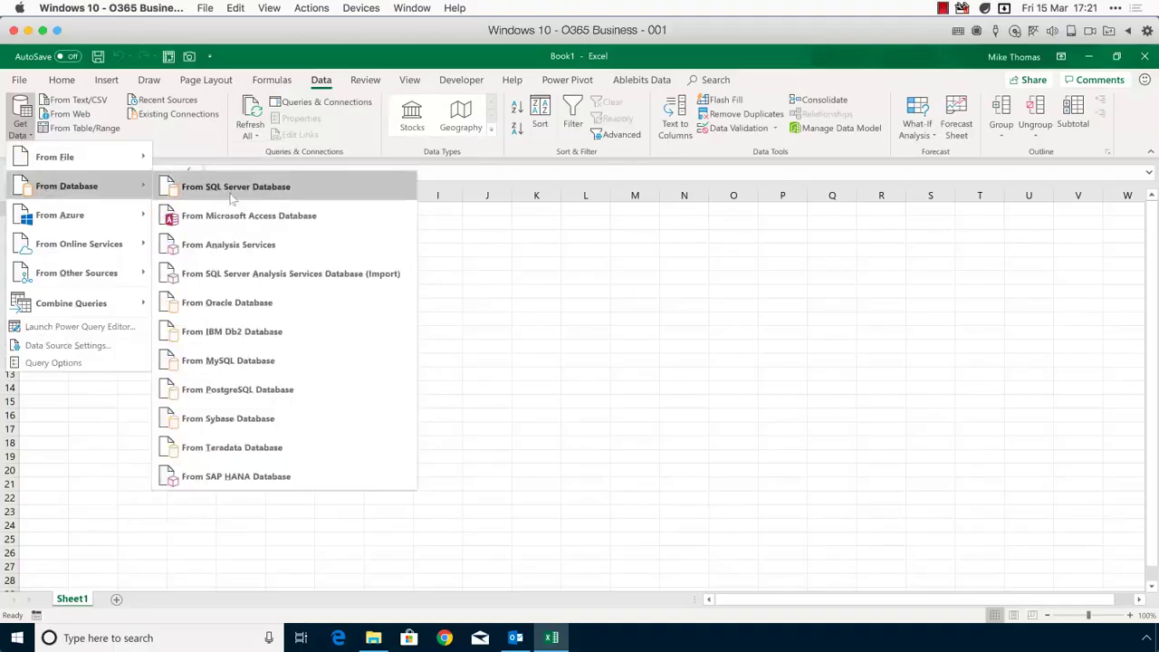
left_click(232, 194)
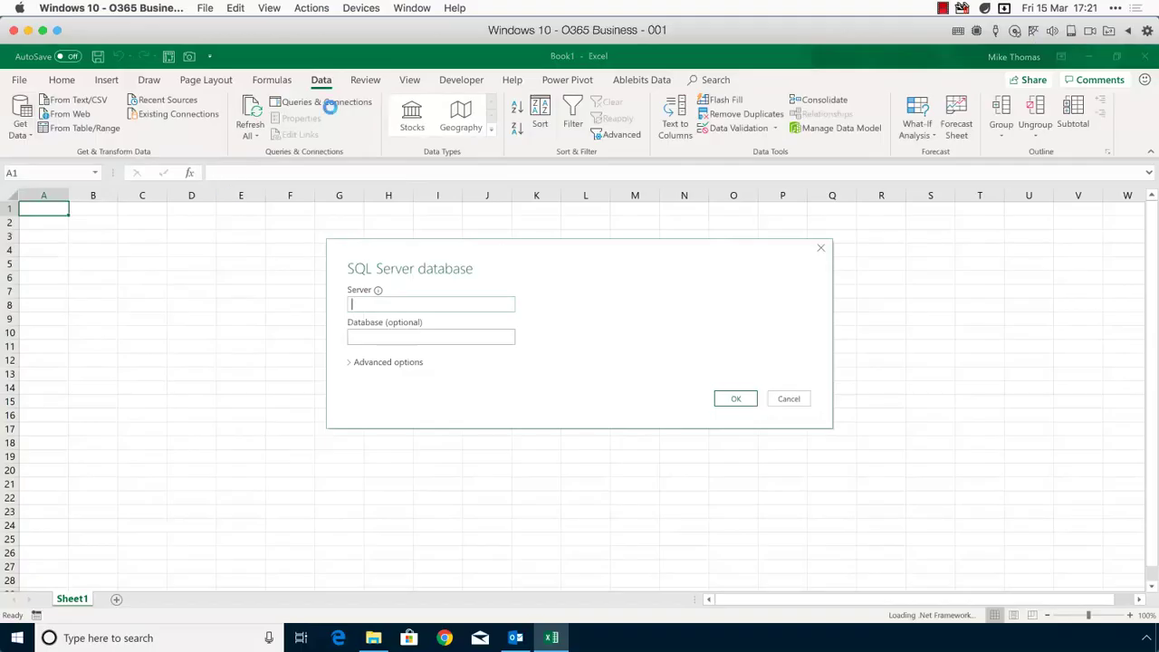
left_click(824, 248)
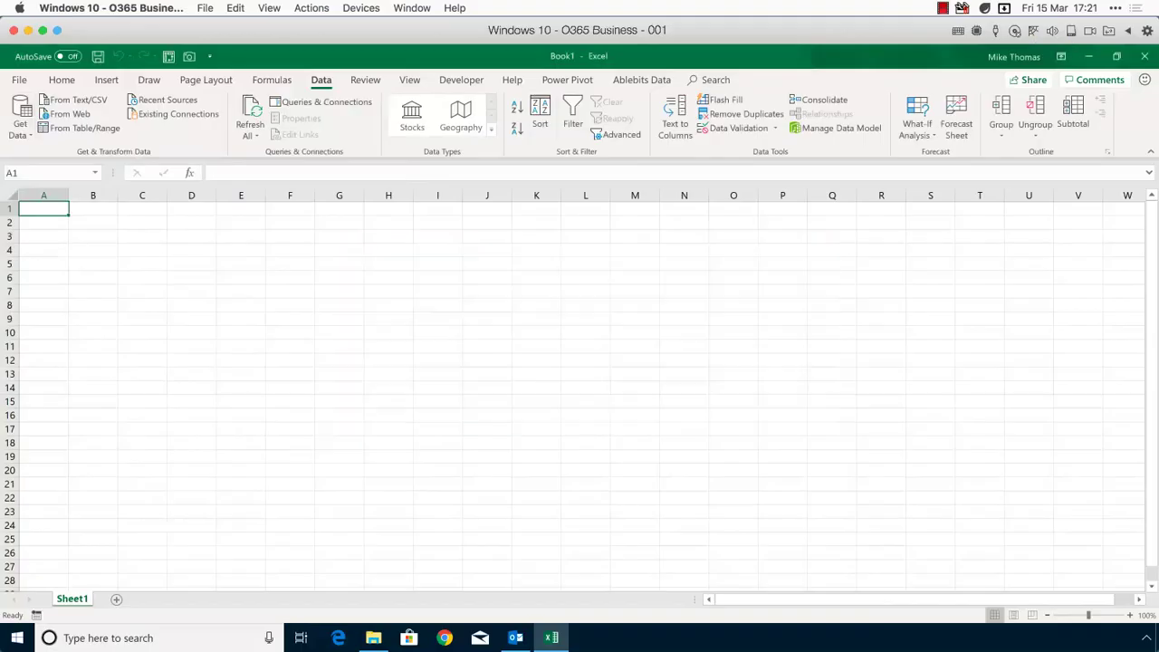
Step: View the connection settings for importing from Azure SQL Data Warehouse and cancel them
left_click(22, 125)
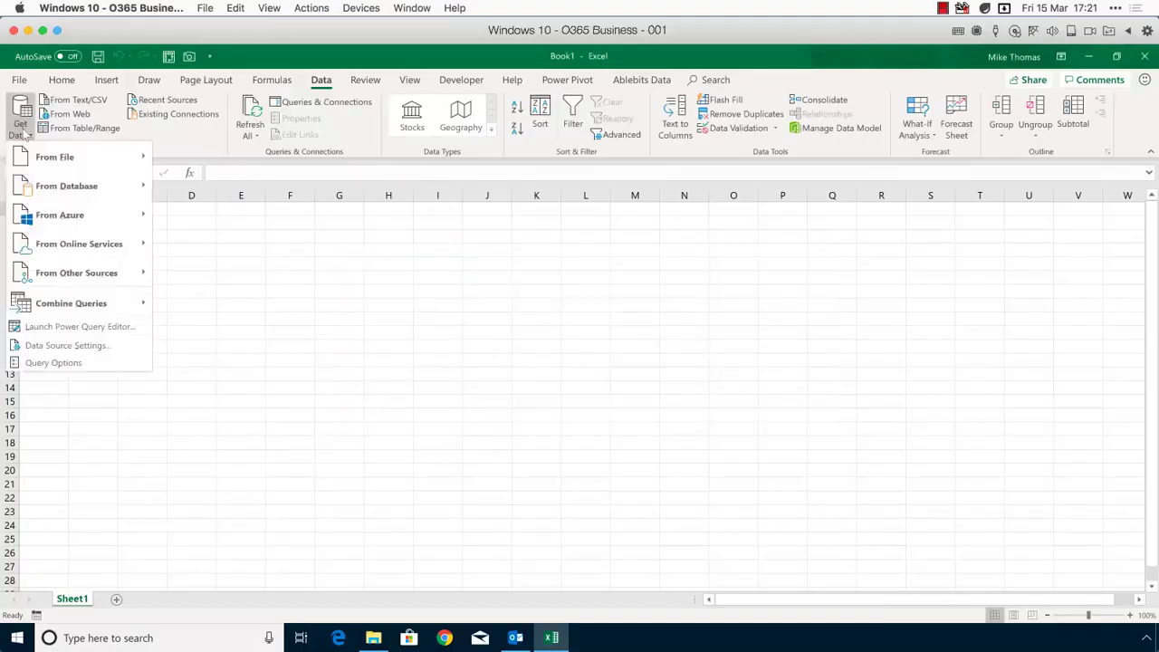
mouse_move(60, 213)
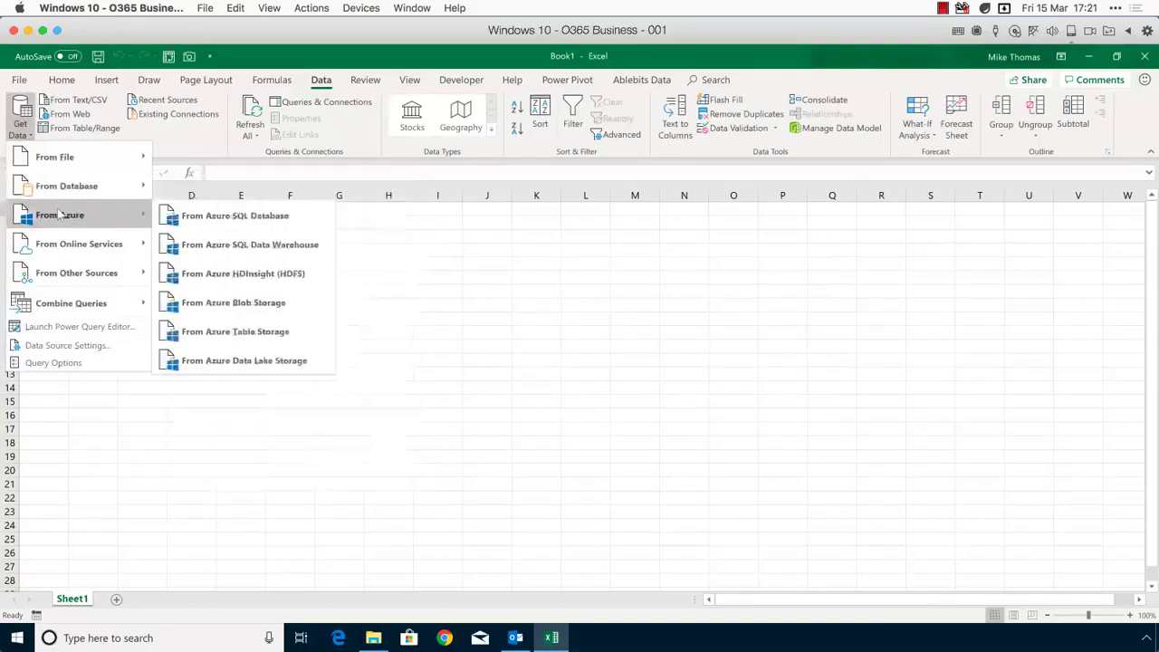
left_click(208, 248)
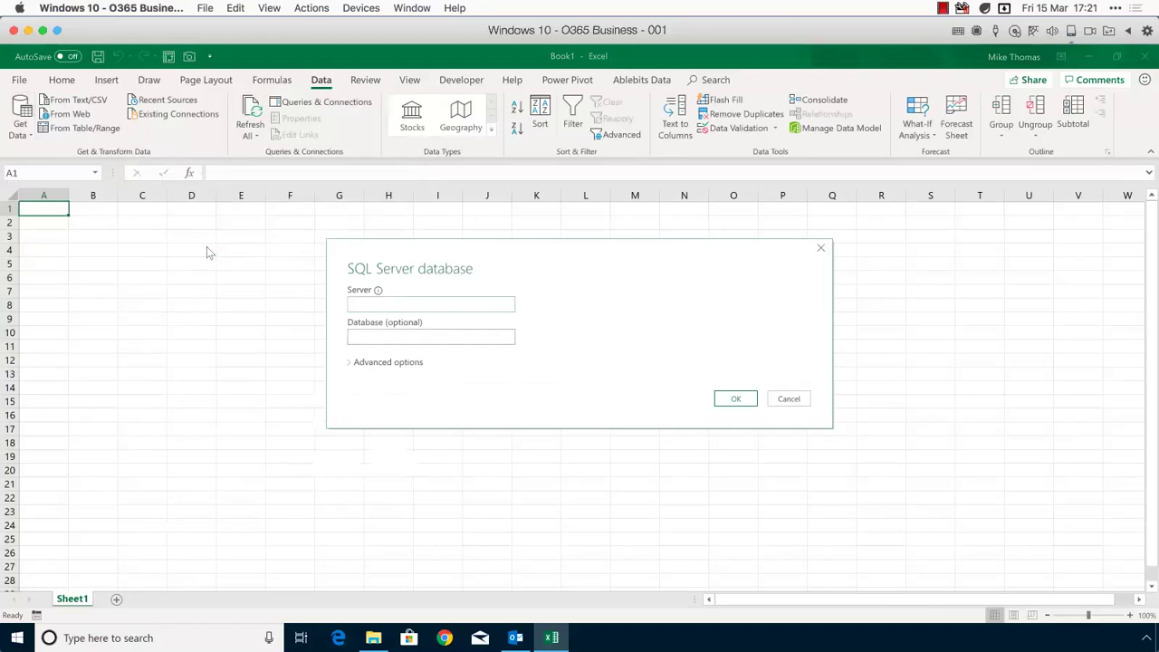
left_click(787, 398)
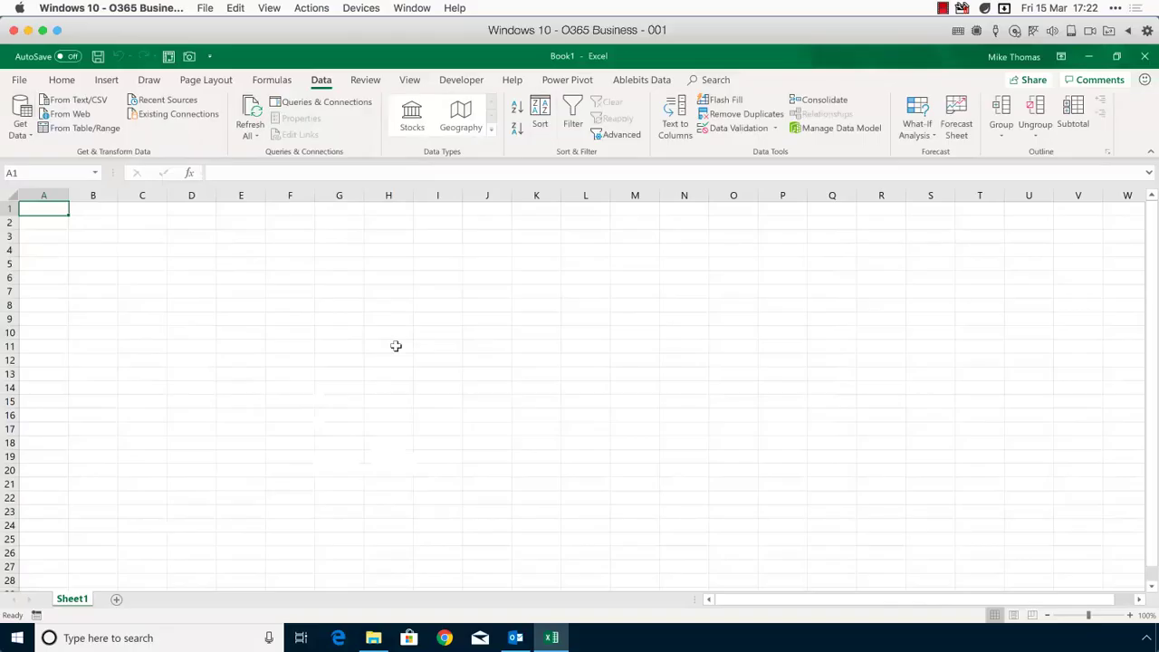
Step: Close the blank workbook and open SalesYTD20181204.csv from the Power Query Demo Files folder in Notepad
left_click(1145, 56)
left_click(579, 357)
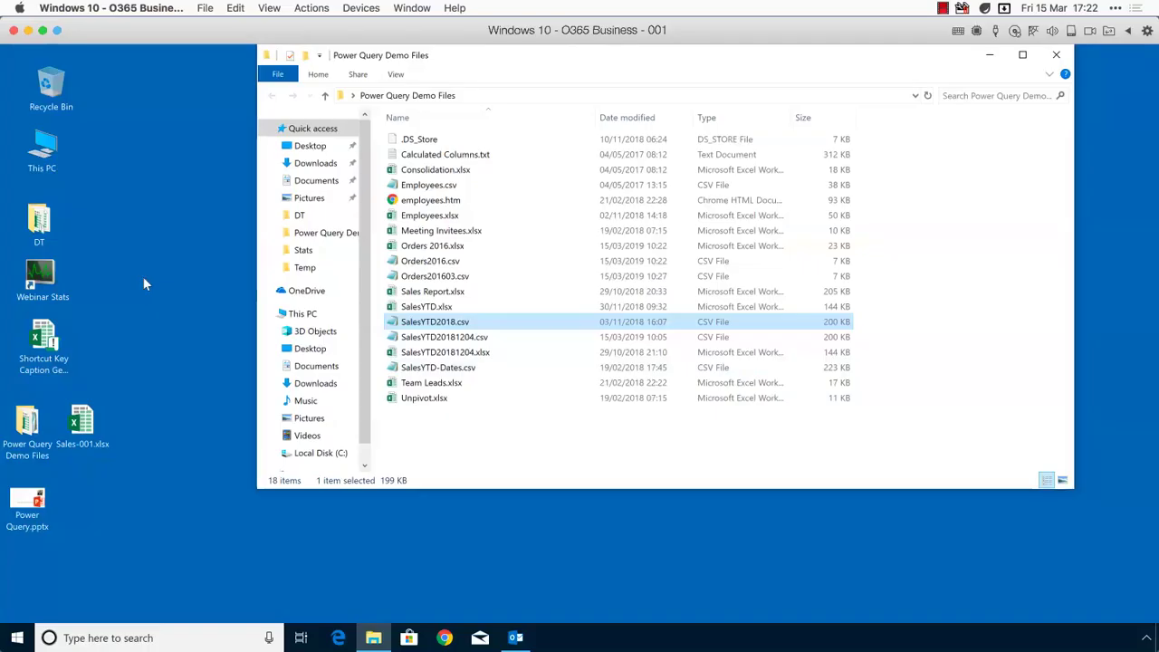
left_click(462, 337)
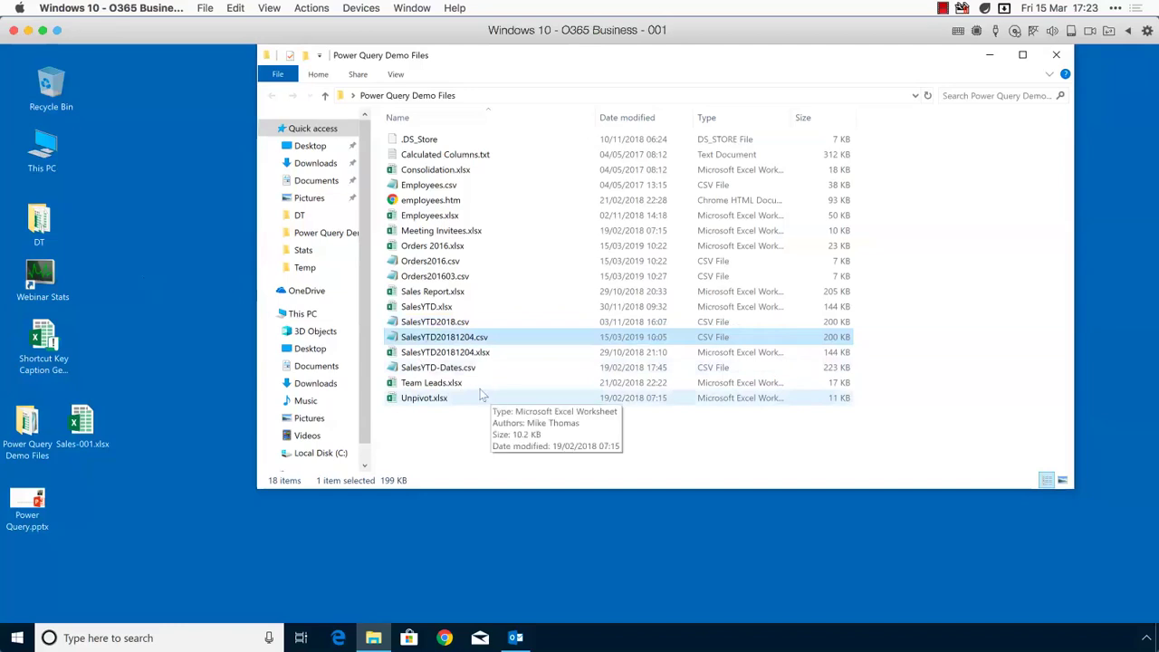
double_click(471, 344)
left_click_drag(702, 68, 661, 68)
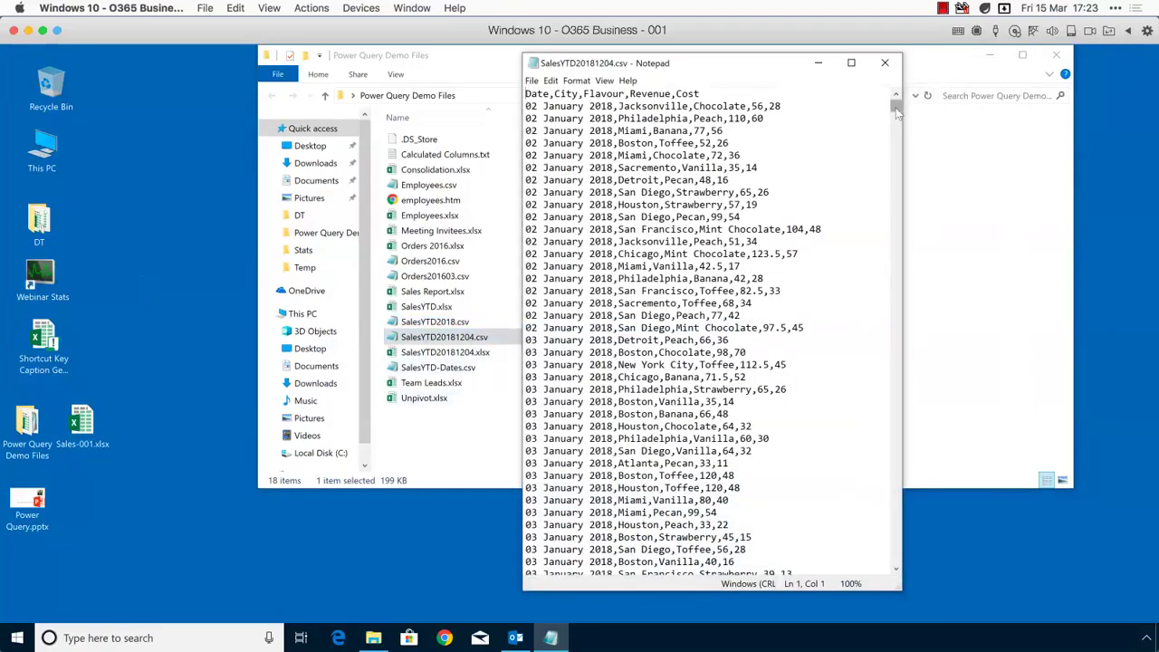
Step: Go to the end of SalesYTD20181204.csv and select the rows dated 04 December 2018
left_click_drag(897, 108, 918, 582)
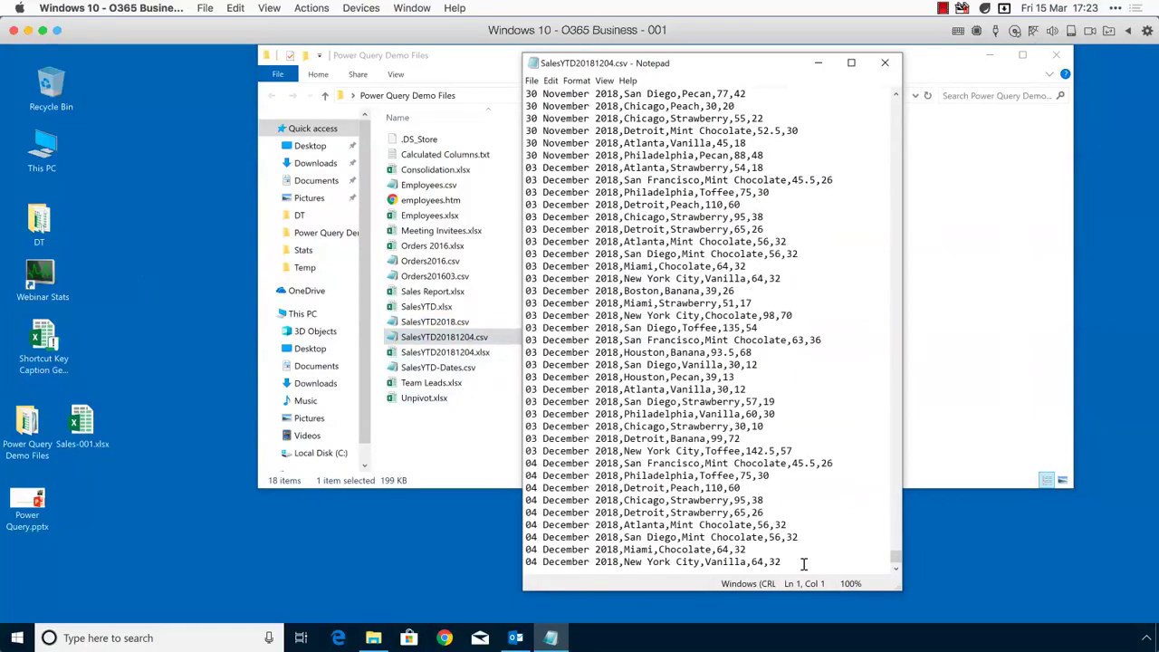
left_click_drag(794, 561, 541, 463)
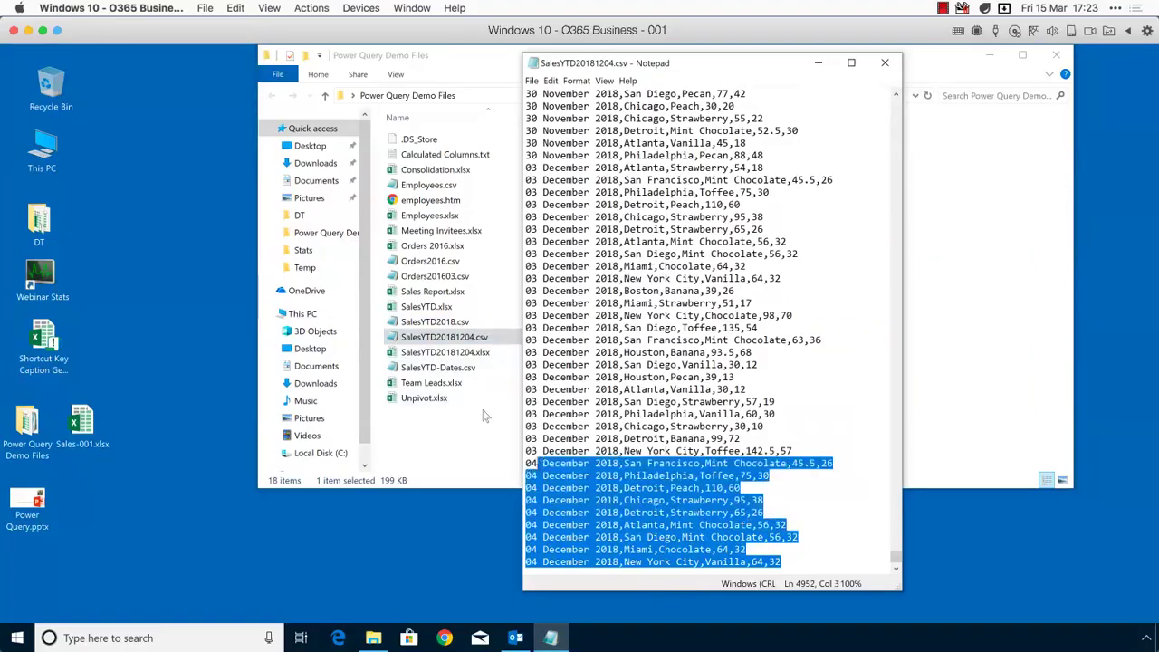
Step: Open SalesYTD2018.csv to compare its last rows with those of SalesYTD20181204.csv, and close both files
left_click(453, 326)
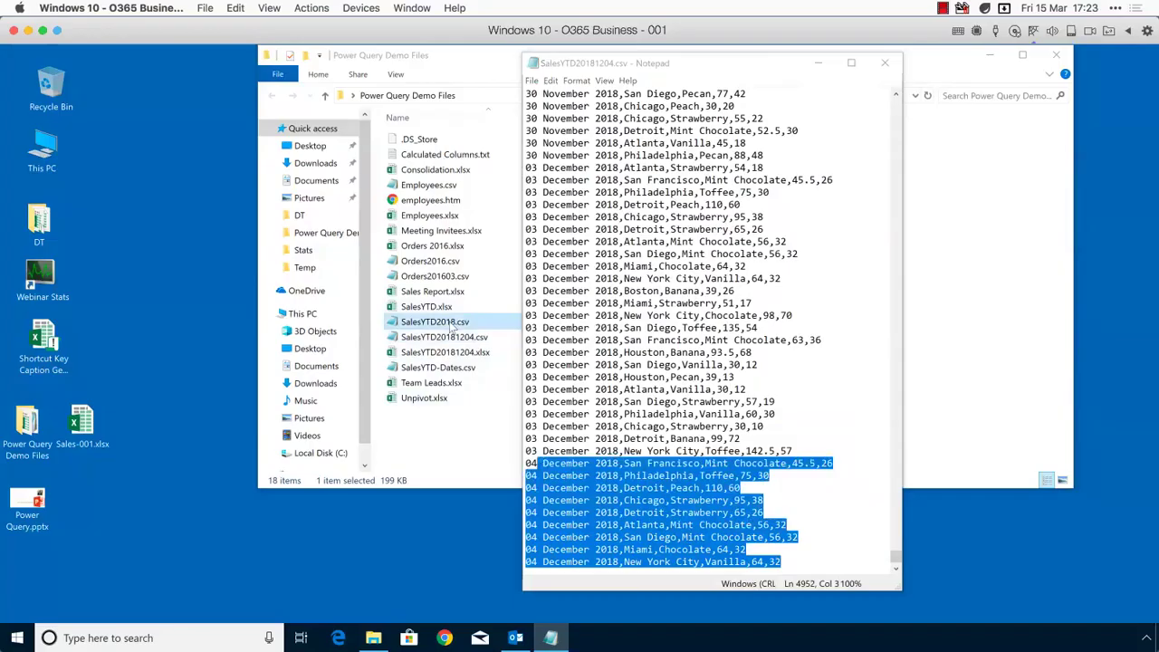
double_click(453, 326)
left_click_drag(1012, 107, 1056, 584)
left_click(1000, 68)
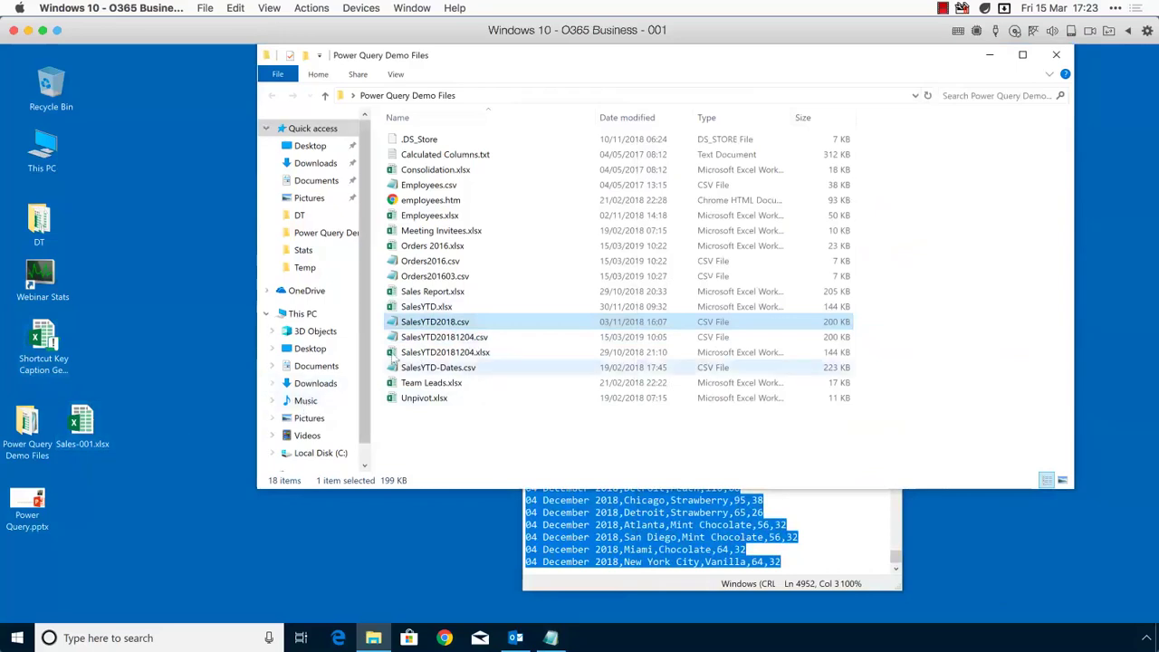
left_click(741, 523)
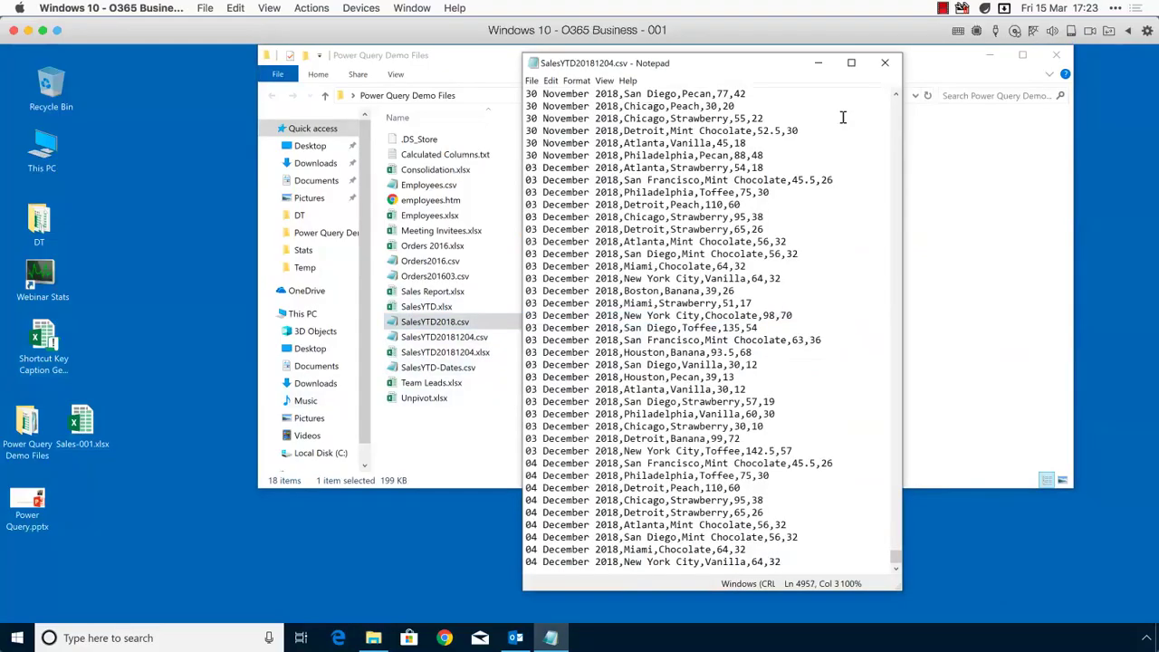
left_click(885, 69)
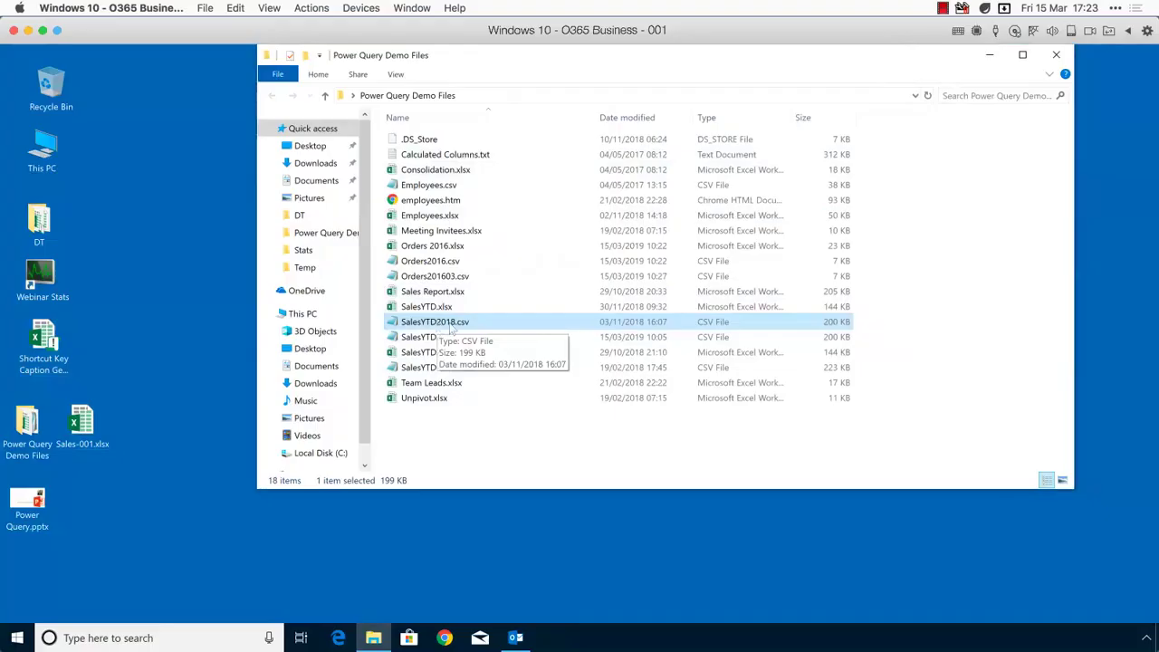
Step: Delete SalesYTD2018.csv from the Power Query Demo Files folder and rename SalesYTD20181204.csv as SalesYTD2018.csv
key("Delete")
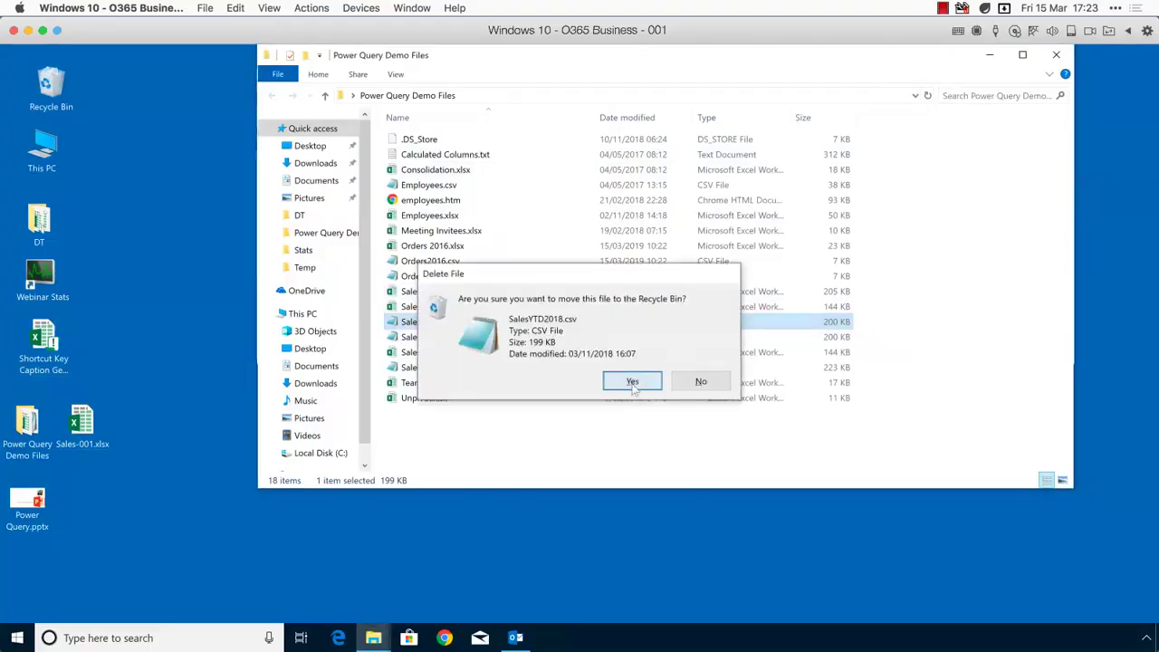
left_click(633, 381)
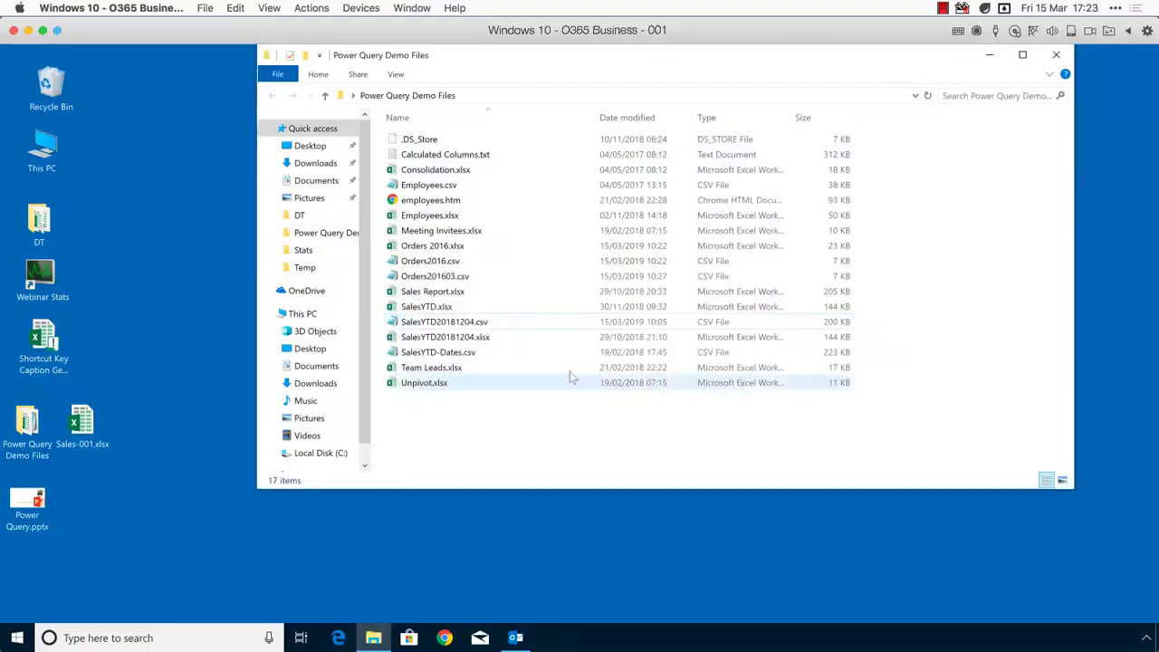
right_click(469, 326)
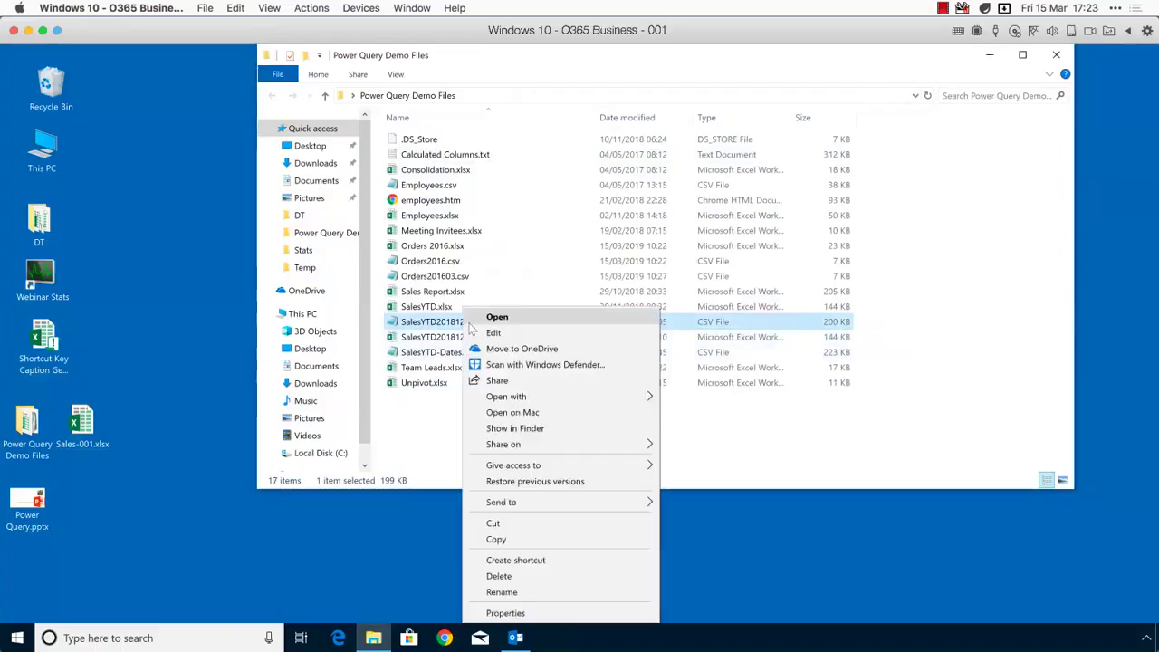
left_click(502, 591)
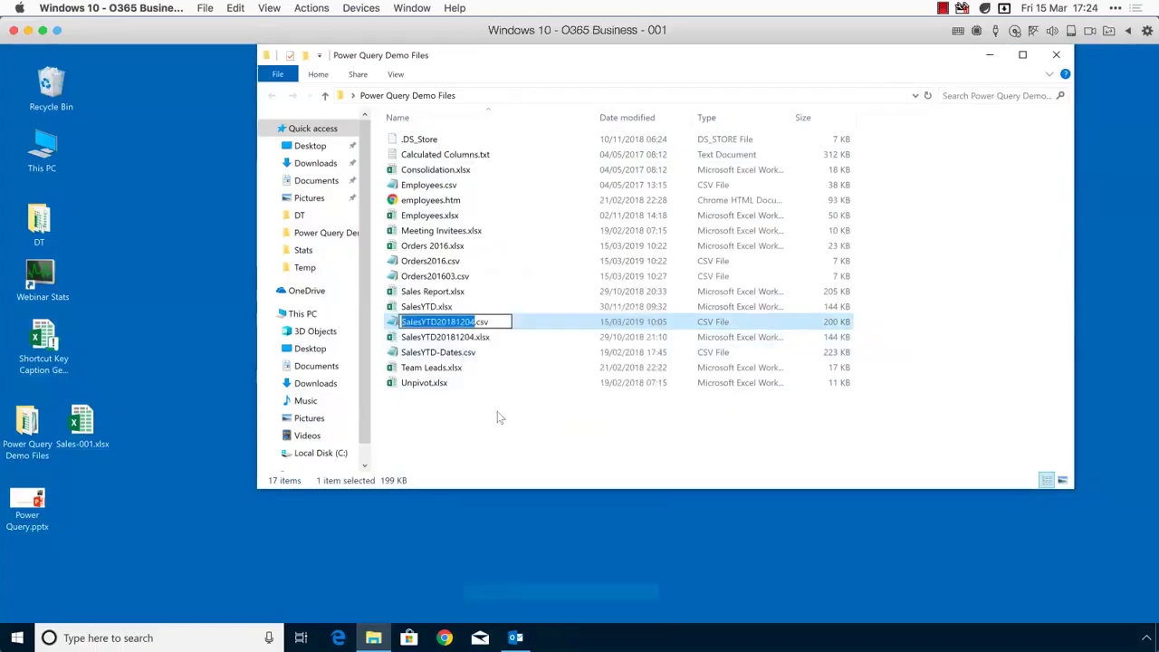
key("Right")
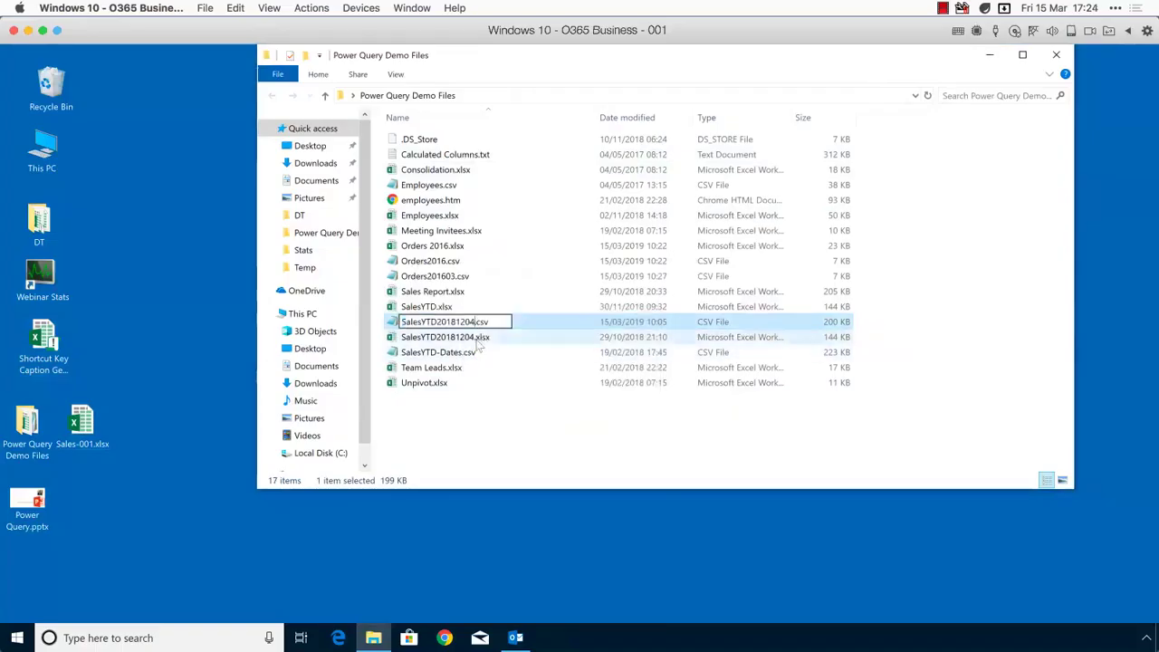
key("BackSpace")
key("BackSpace")
key("BackSpace")
key("BackSpace")
key("Return")
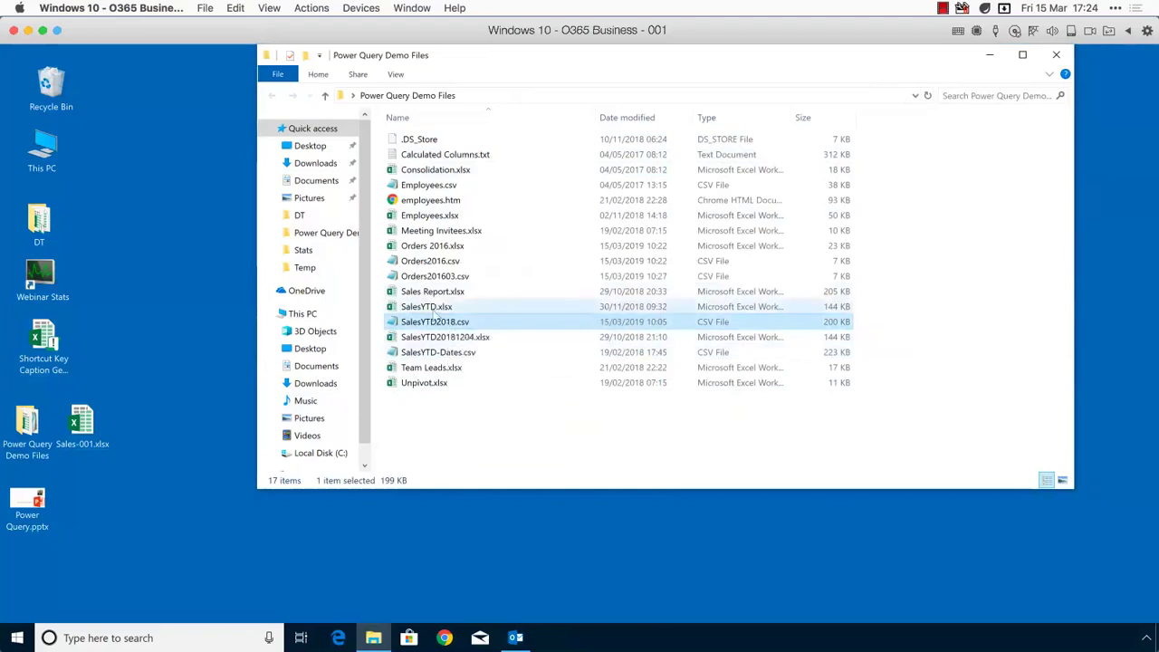
Step: Open the renamed SalesYTD2018.csv, check its last rows, and close it
double_click(437, 328)
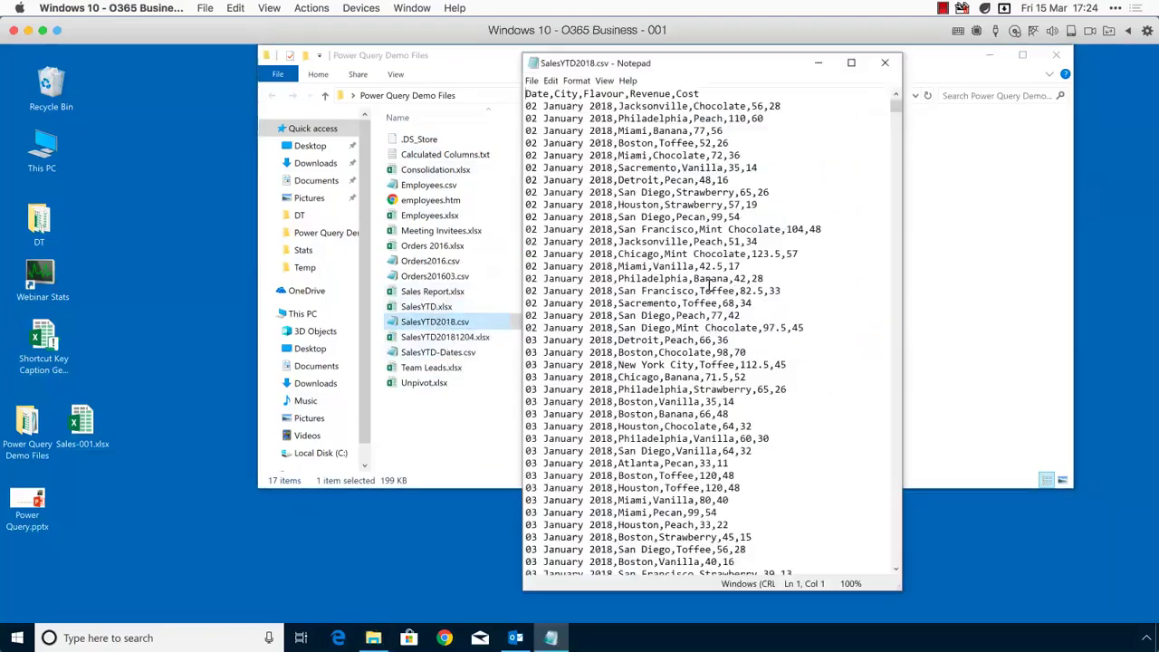
left_click_drag(899, 105, 884, 534)
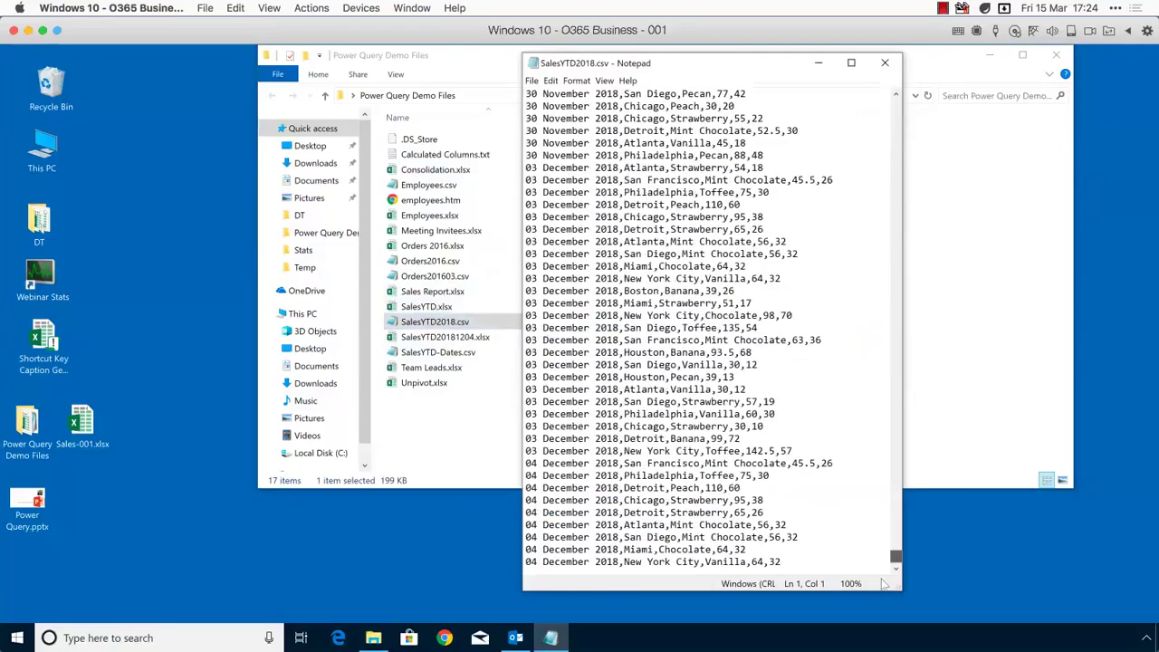
left_click(885, 62)
Step: Open Sales-001.xlsx from the desktop in Excel with external data connections enabled, and review the last rows of the sales table
left_click_drag(612, 69, 549, 131)
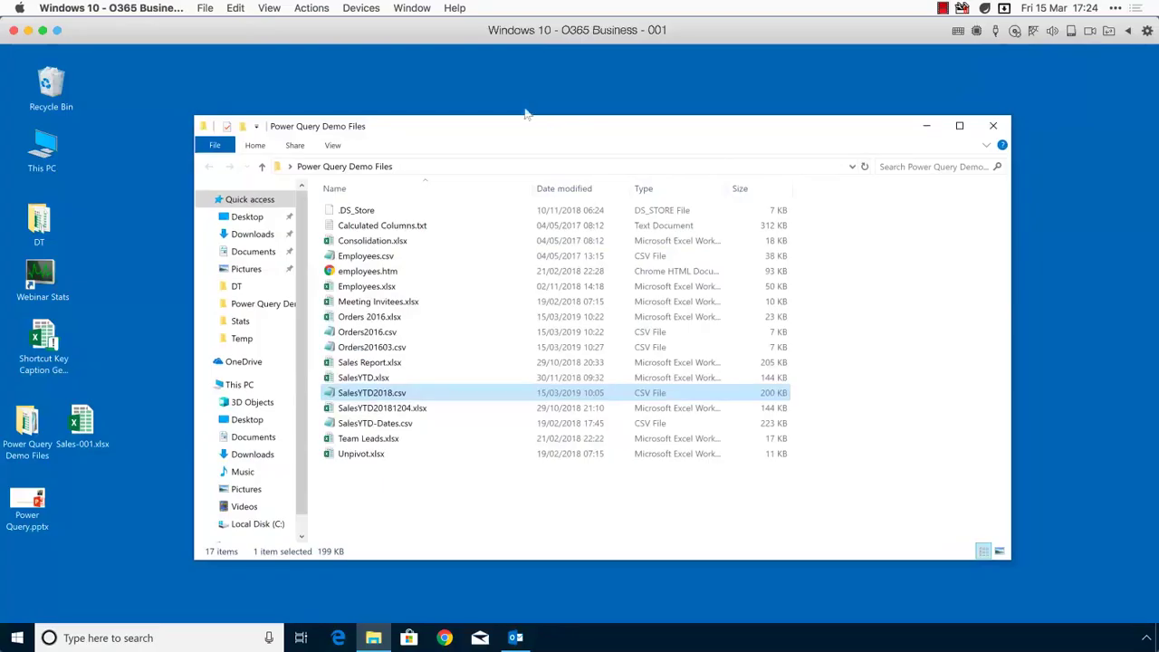
left_click_drag(443, 130, 536, 94)
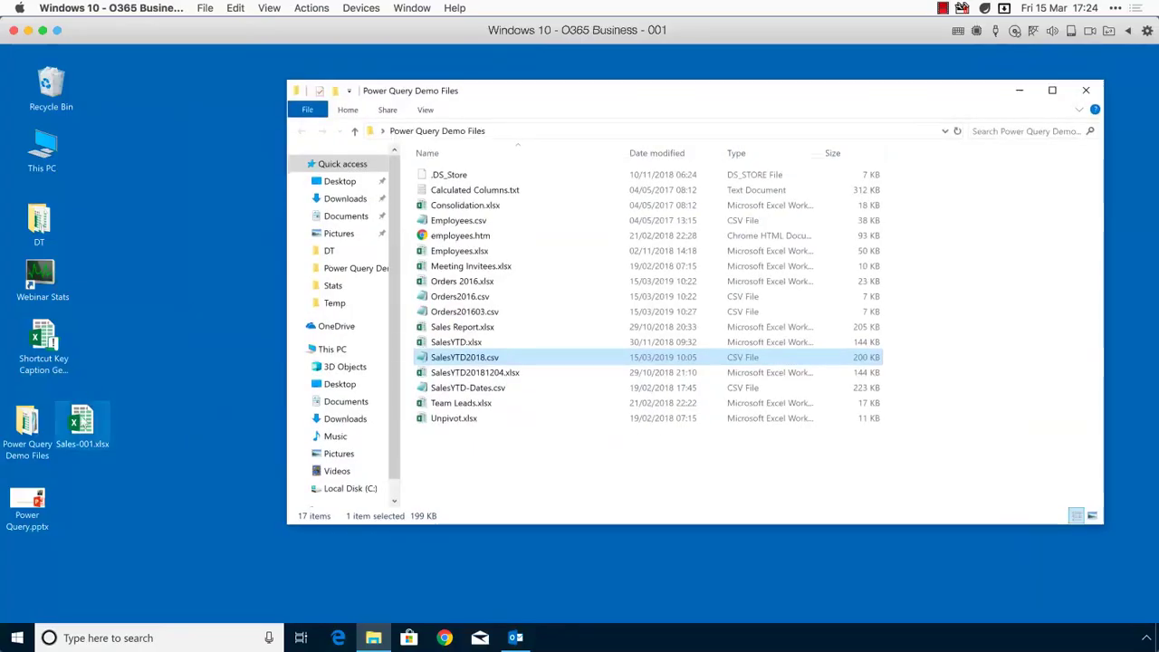
double_click(81, 421)
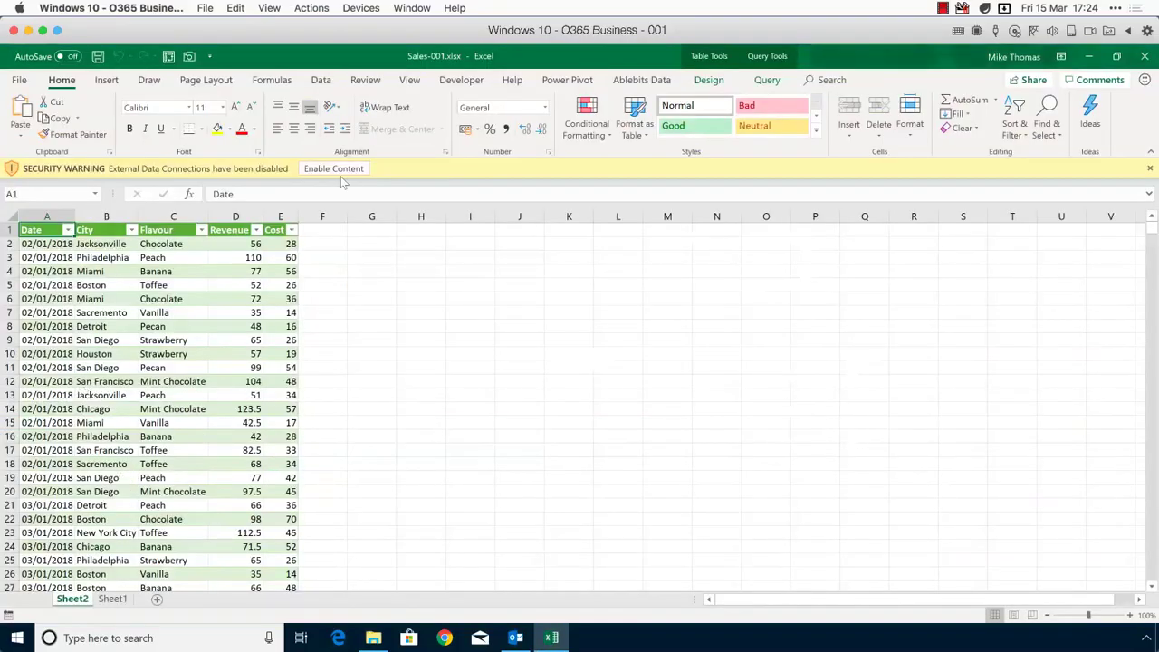
left_click(334, 168)
left_click(61, 222)
key("ctrl+Down")
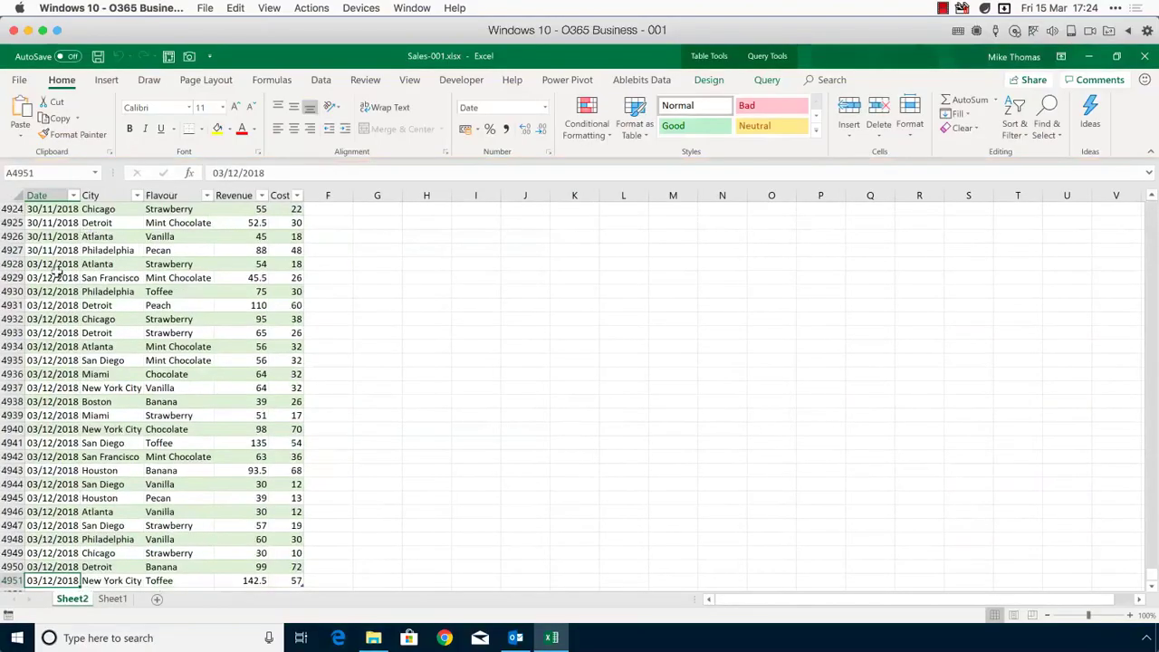
scroll(54, 507, "down", 3)
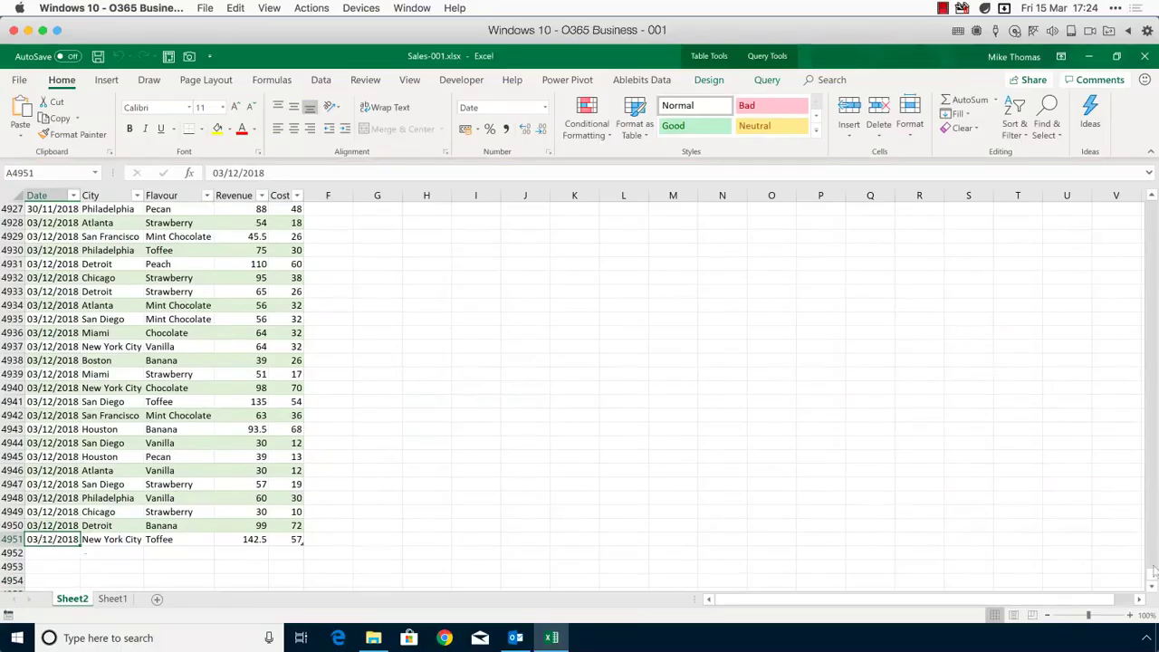
left_click_drag(1154, 571, 984, 241)
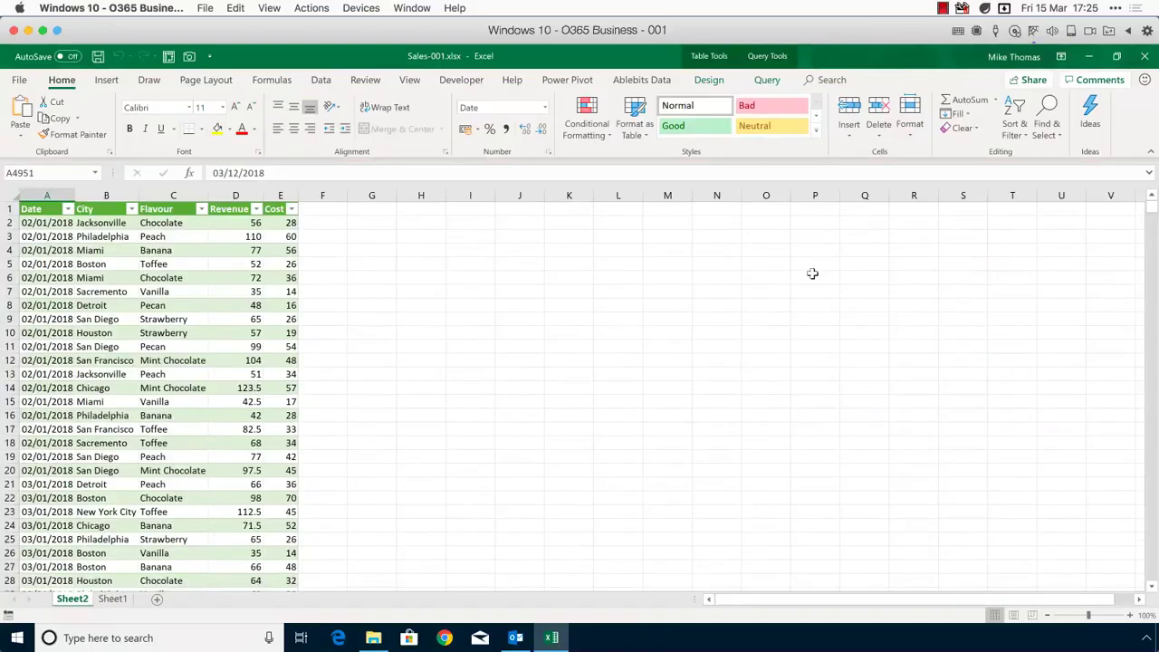
left_click_drag(47, 195, 271, 195)
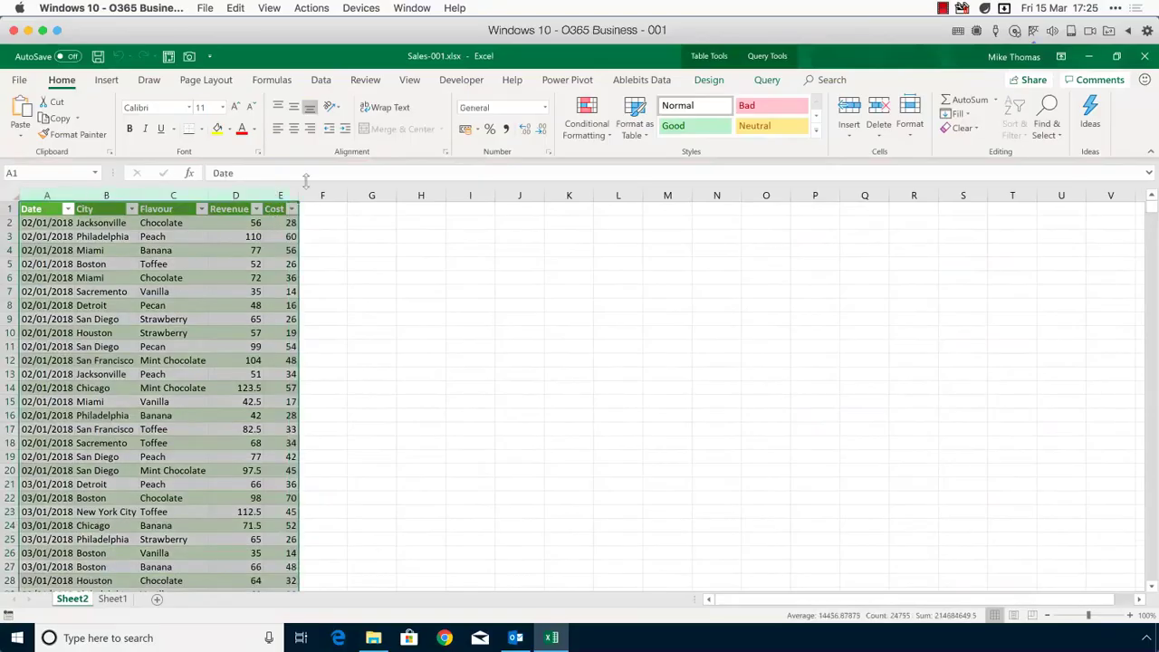
left_click(320, 80)
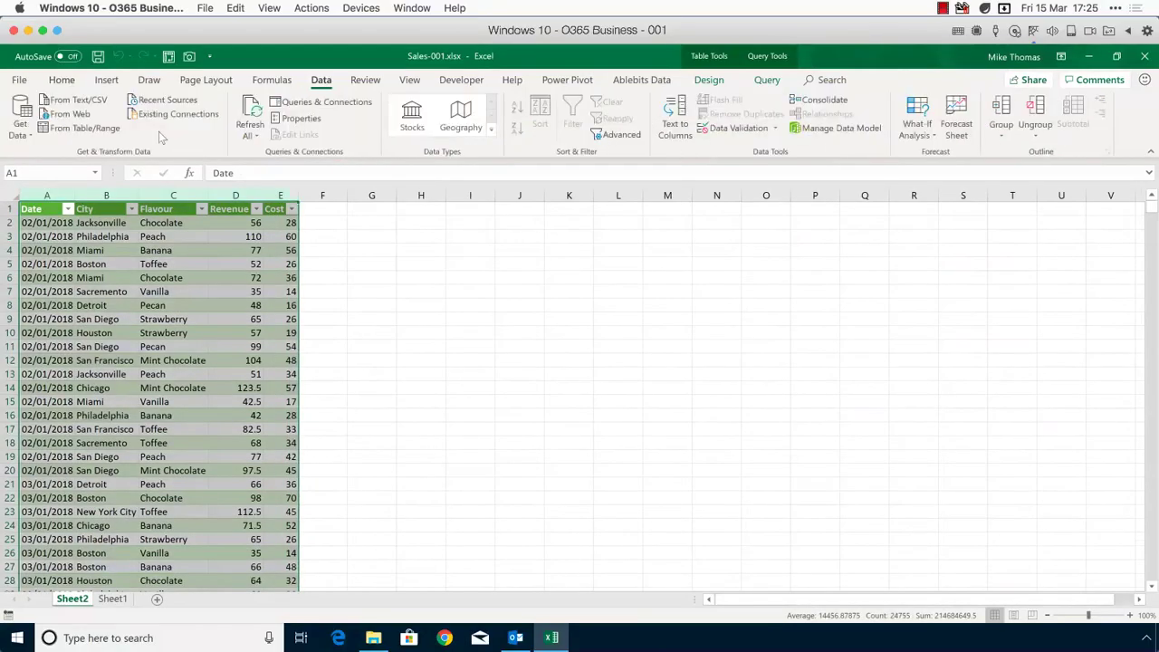
left_click(76, 99)
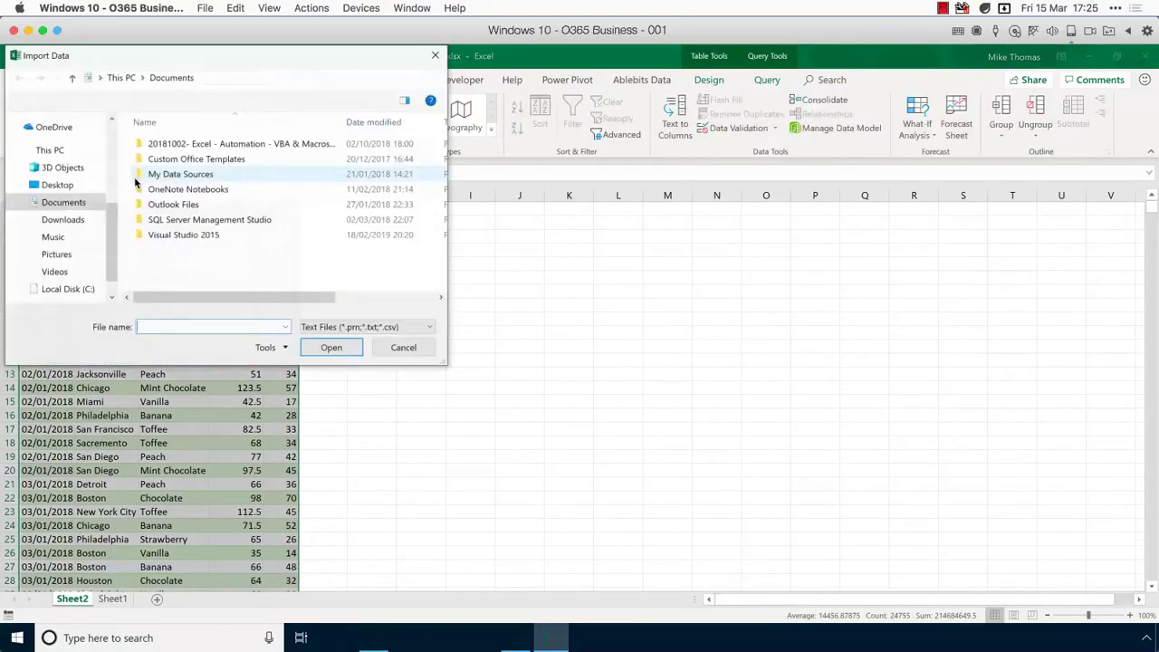
left_click(404, 348)
left_click(424, 348)
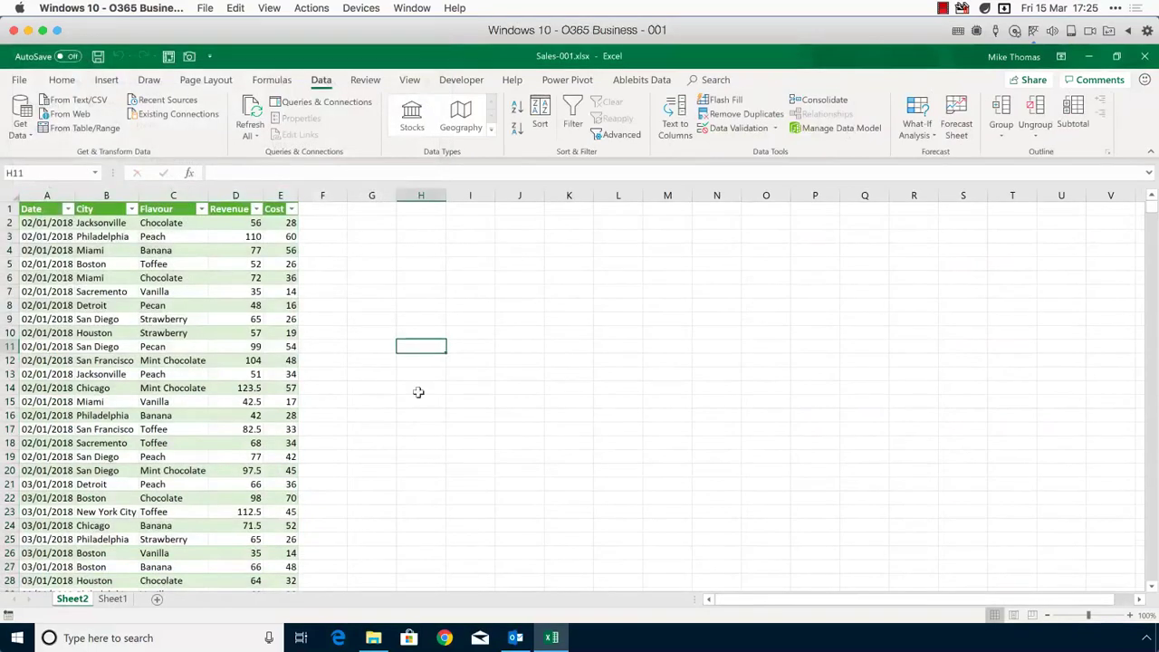
Step: Refresh the sales table on Sheet2 from its source file and inspect the rows dated 04/12/2018 at its end
right_click(115, 319)
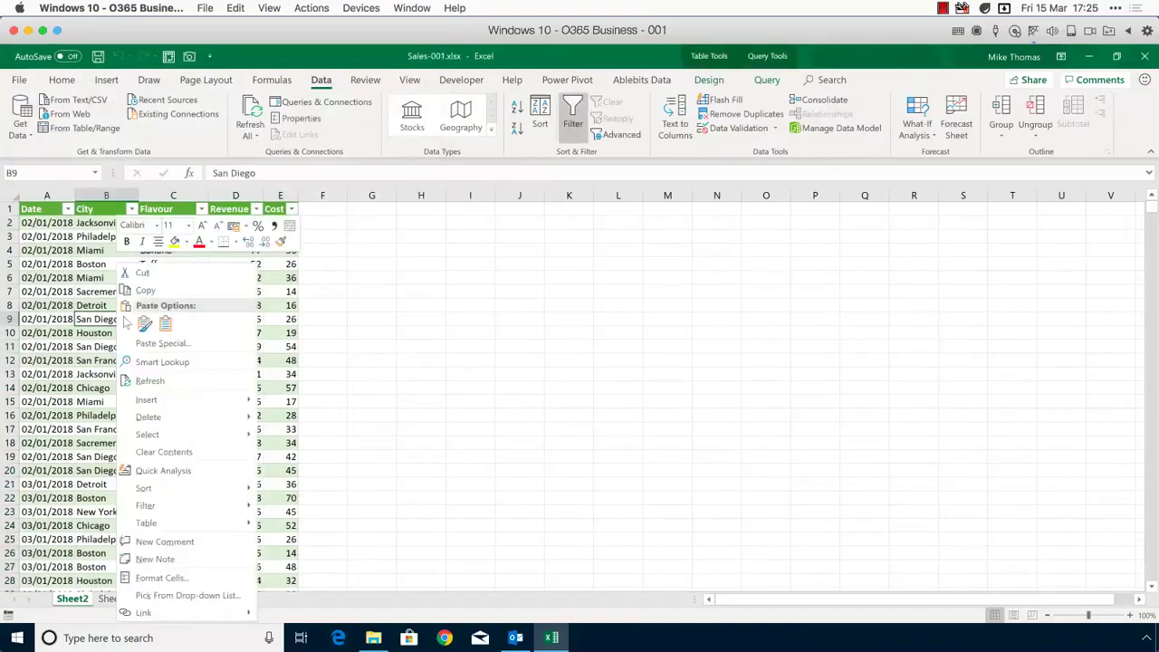
left_click(150, 382)
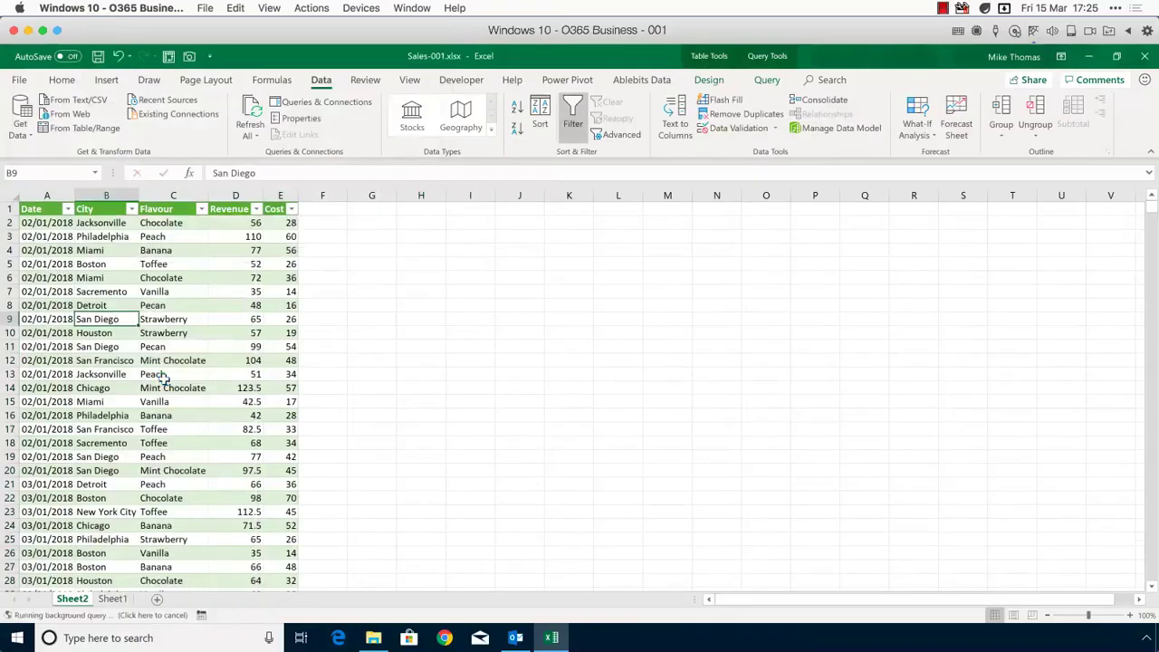
left_click(173, 322)
key("End")
key("Down")
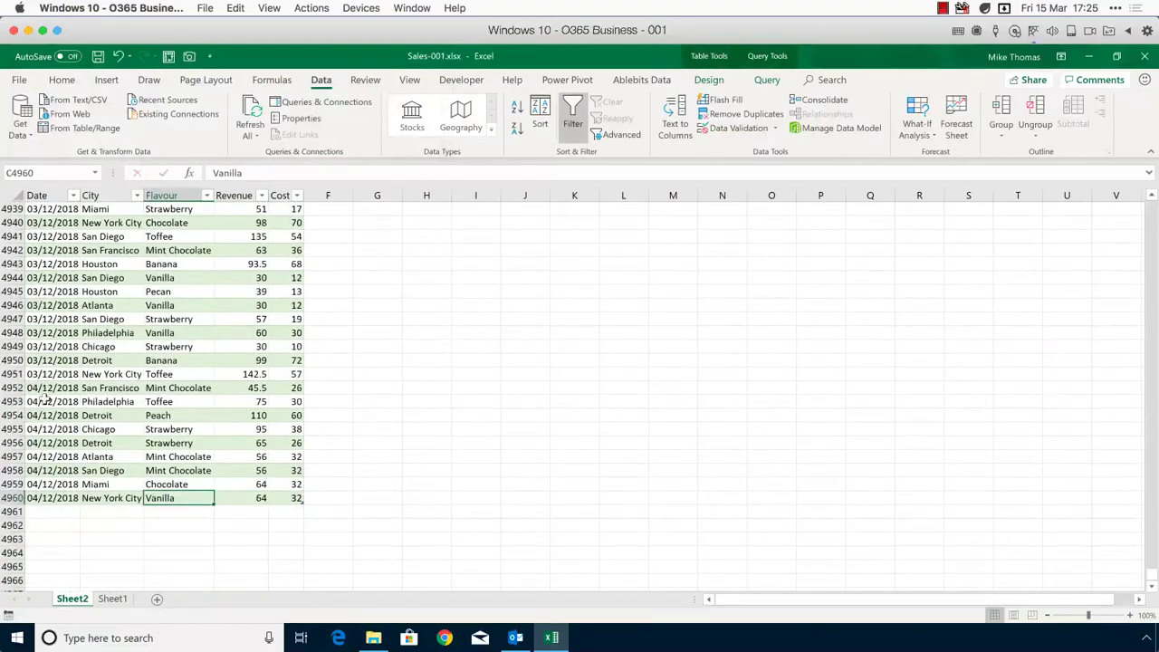
left_click_drag(43, 388, 274, 498)
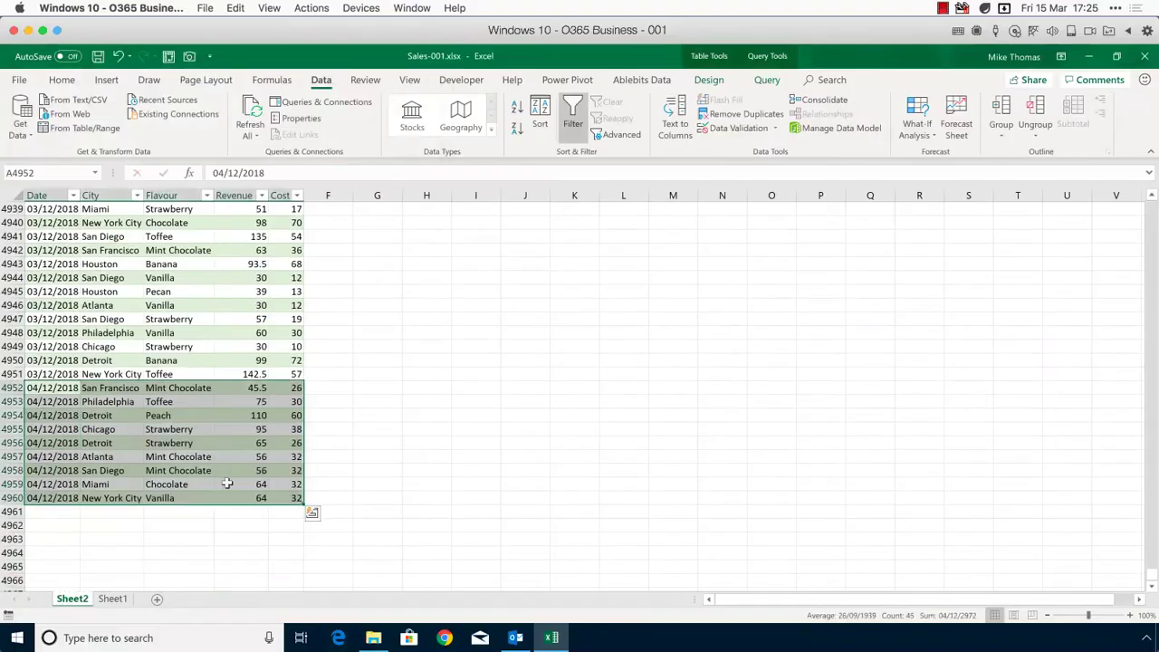
left_click(207, 417)
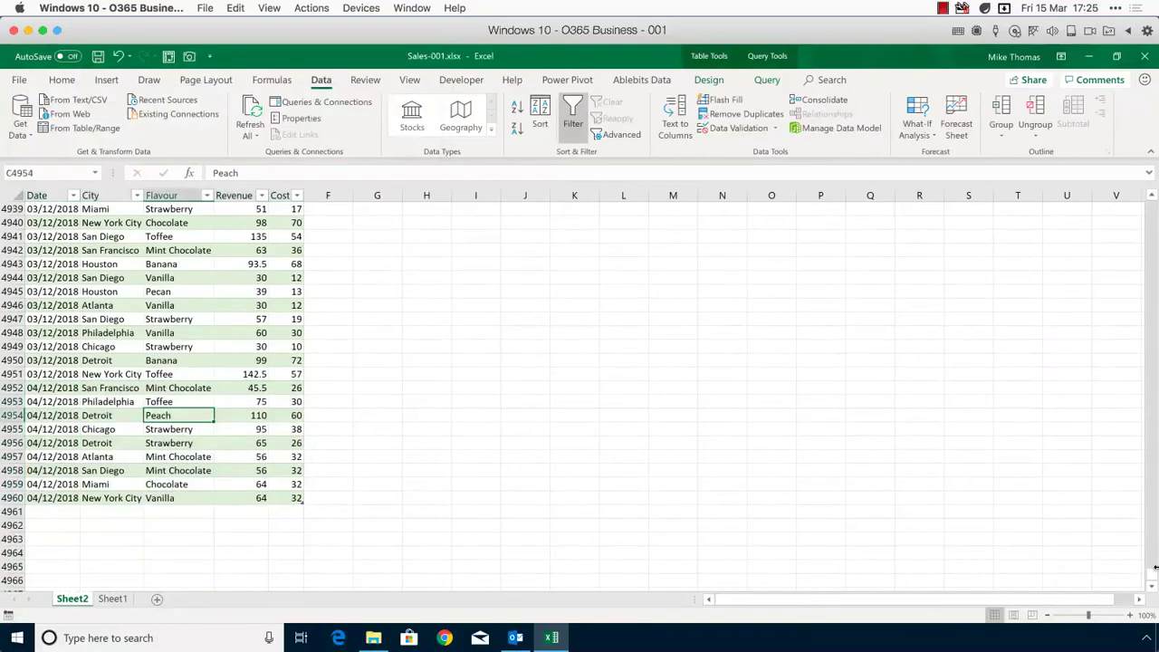
Step: Return to the start of the sales table and save the Sales-001 workbook
left_click_drag(1155, 568, 1143, 190)
left_click(99, 305)
left_click(98, 57)
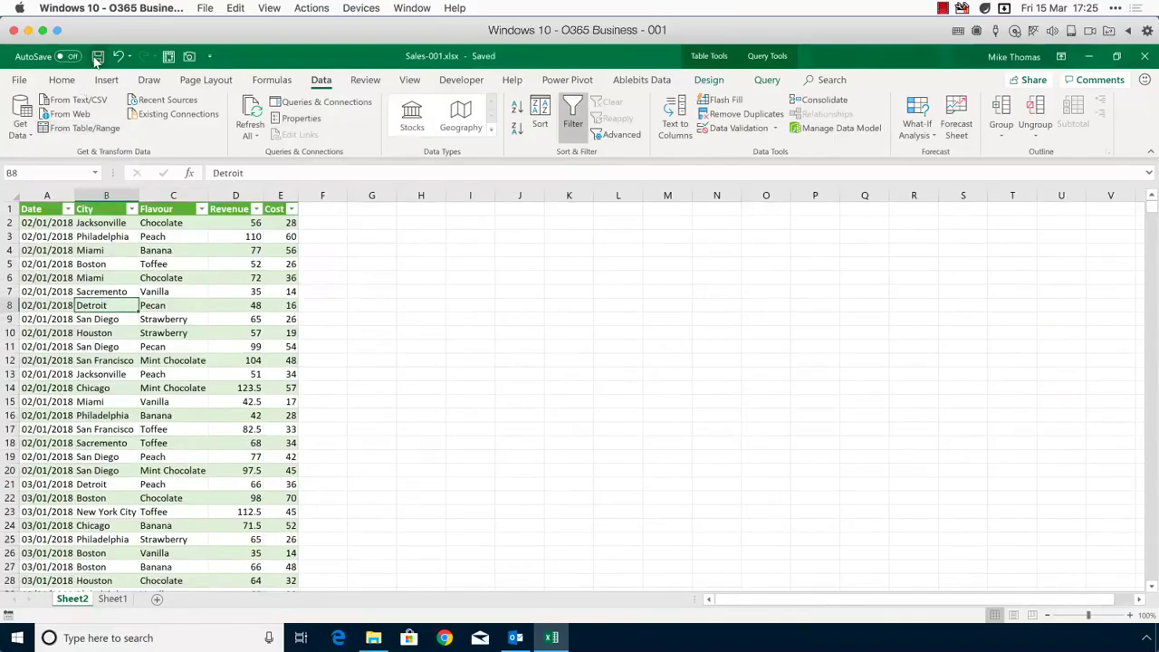
Step: Refresh the SalesYTD2018 table again with the table design commands, and display the query commands
right_click(109, 305)
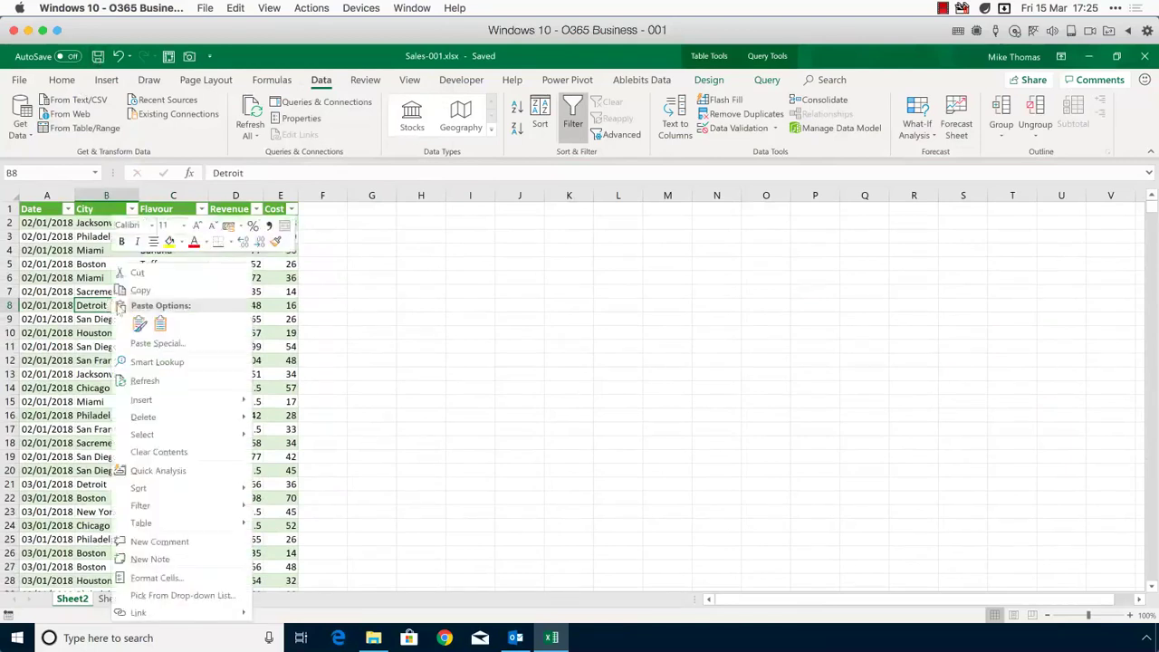
key("Escape")
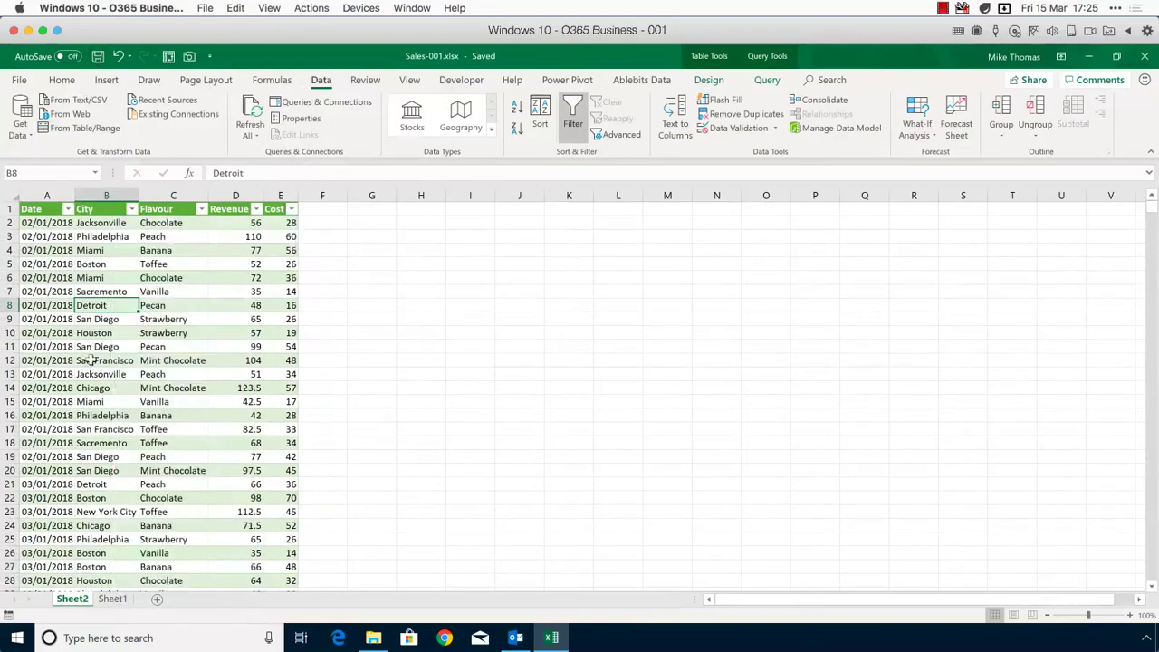
left_click(705, 58)
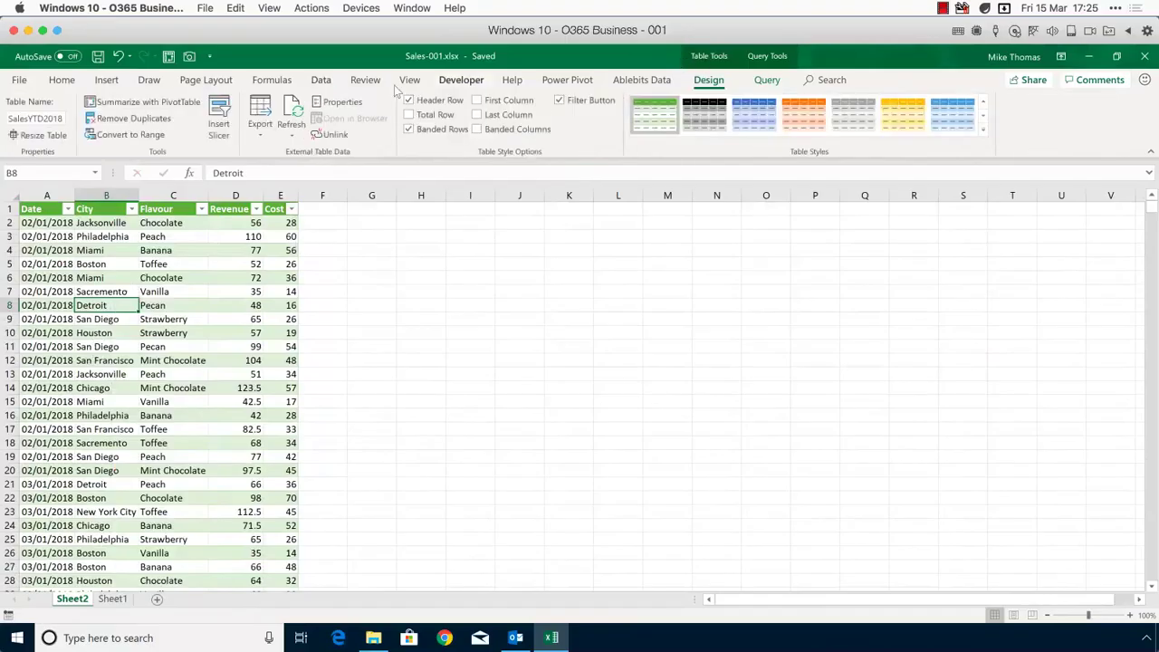
left_click(294, 107)
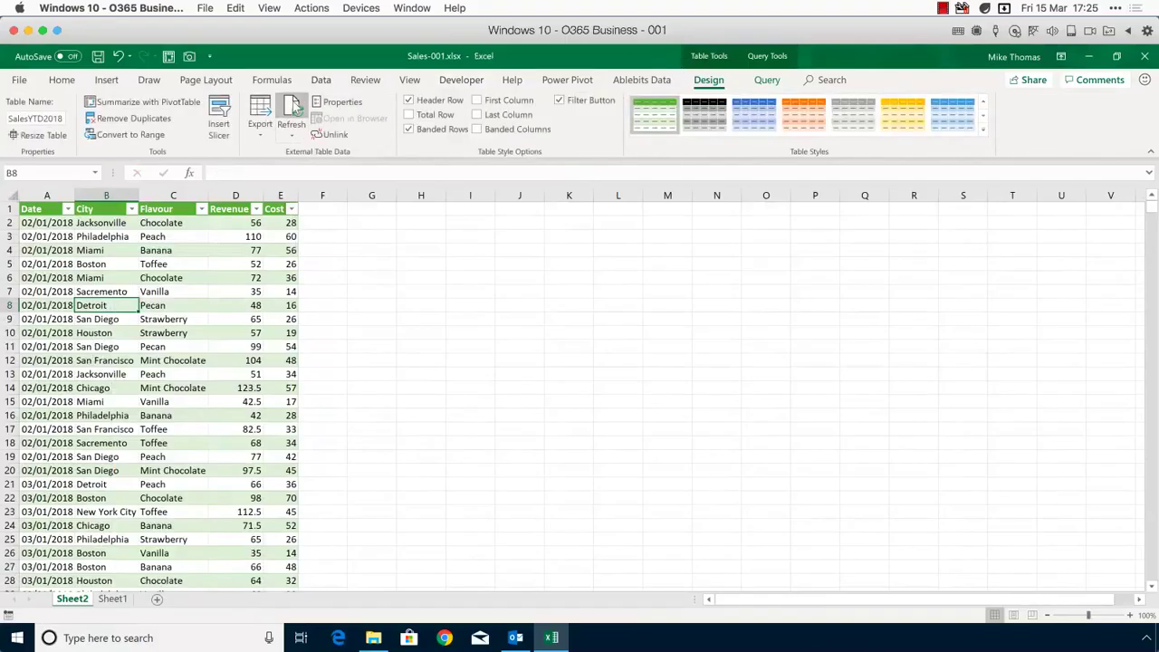
left_click(762, 60)
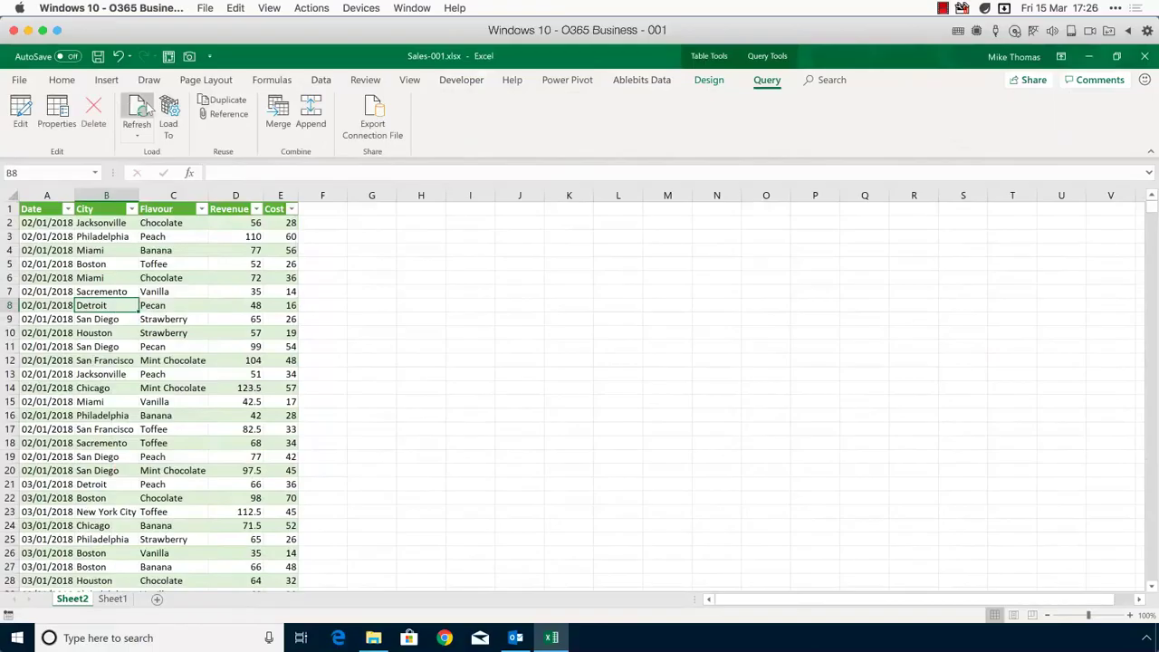
Step: List the workbook's queries and connections, and refresh the SalesYTD2018 query from there
left_click(322, 81)
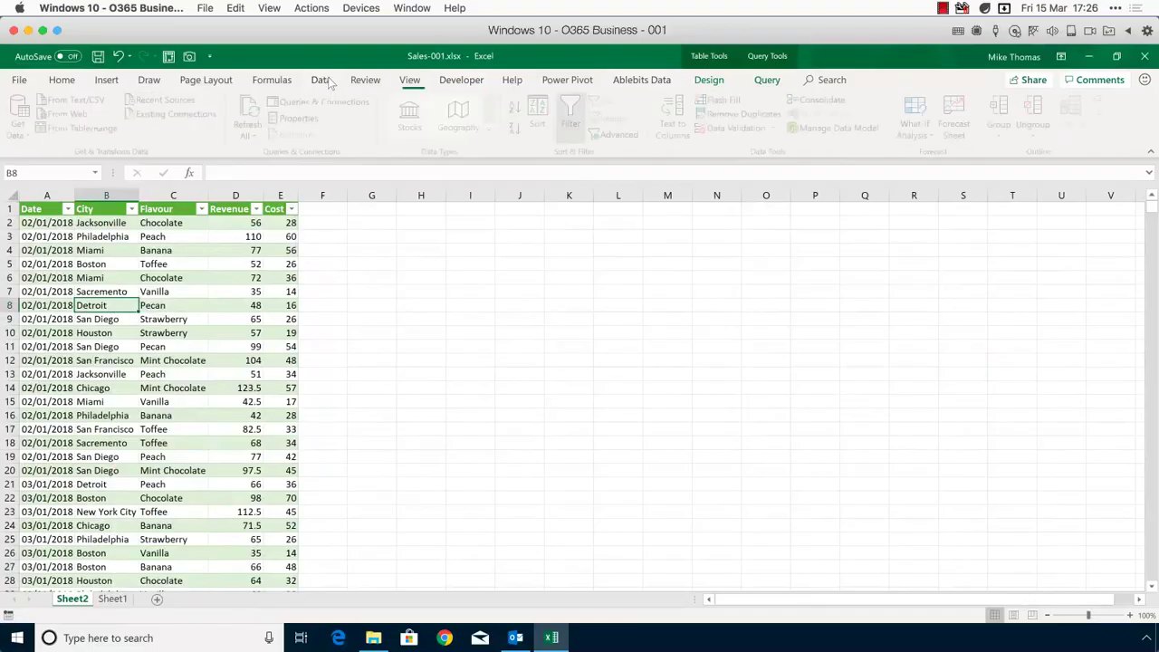
left_click(305, 104)
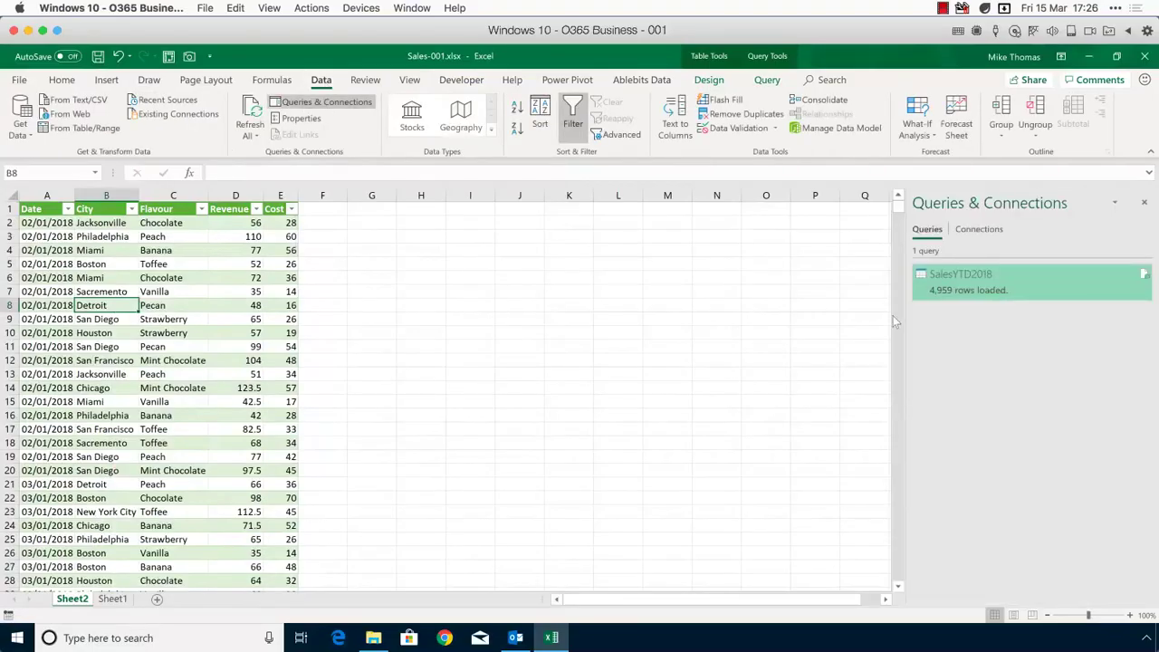
right_click(951, 283)
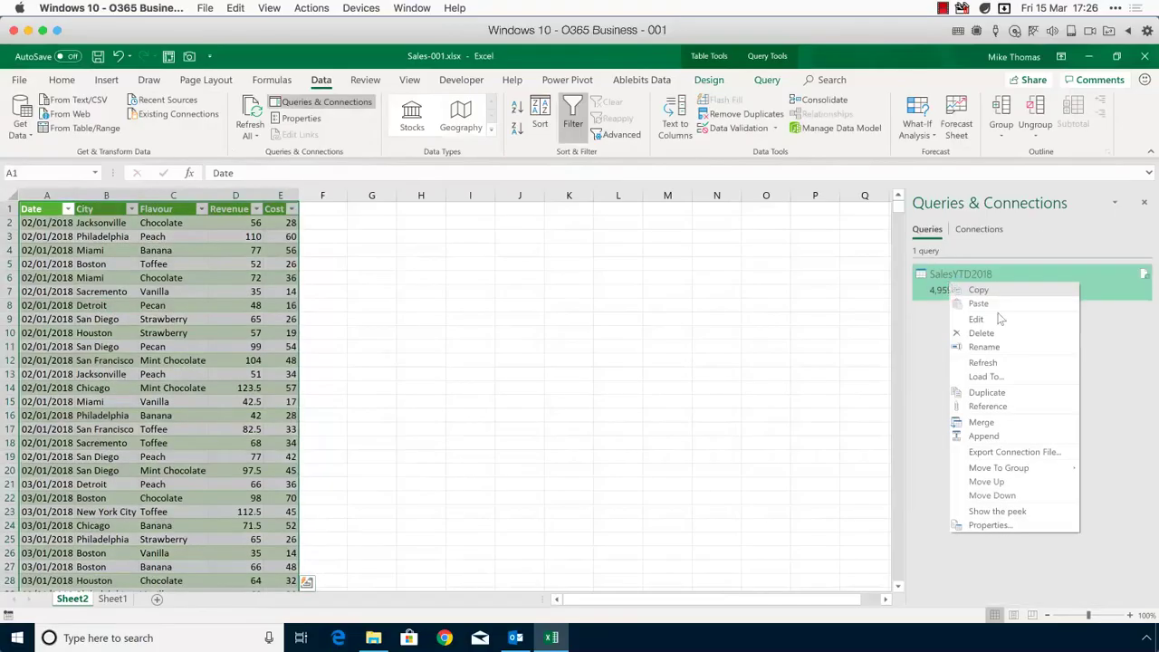
left_click(993, 363)
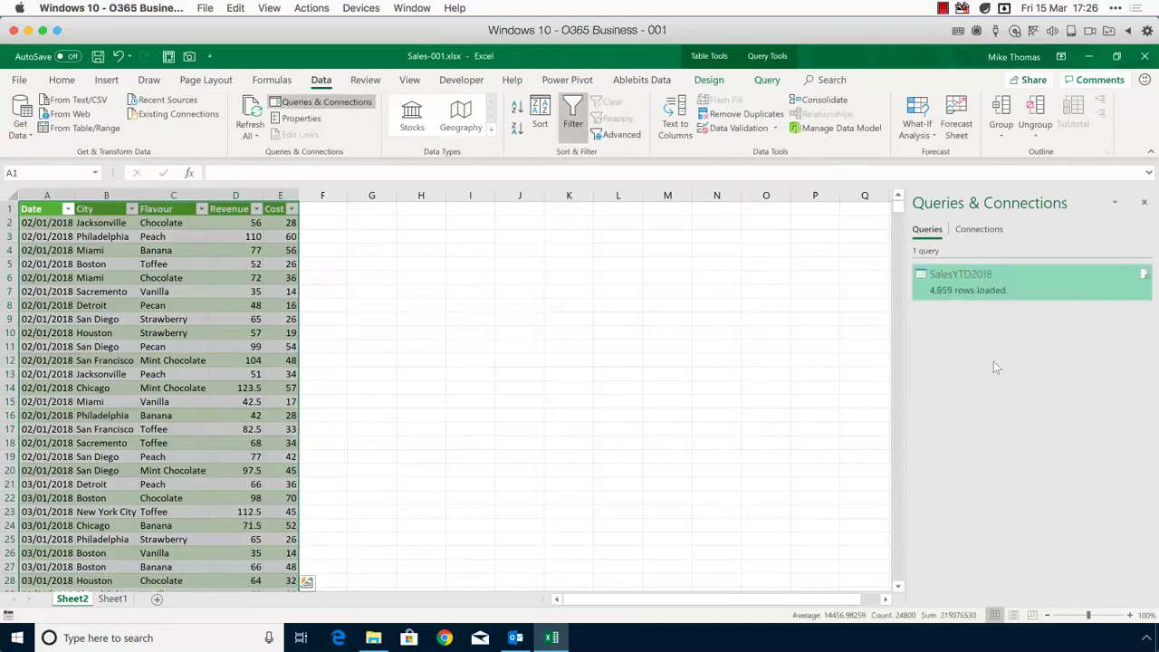
left_click(204, 317)
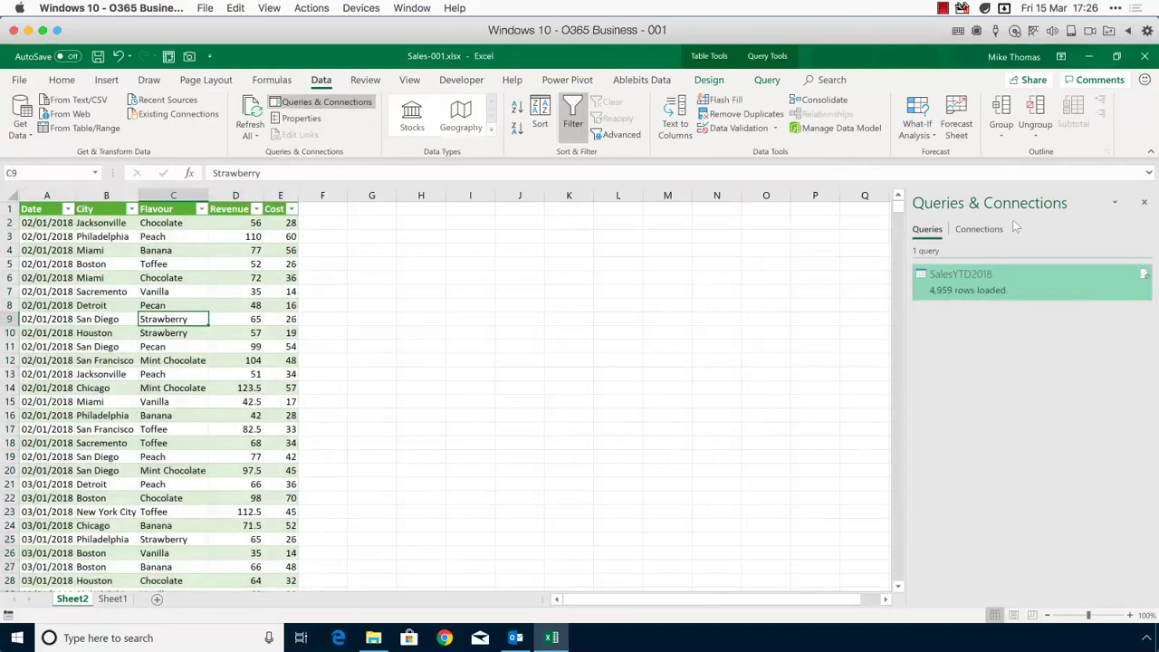
Step: Hide the queries list, then save and close the Sales-001 workbook
left_click(1145, 203)
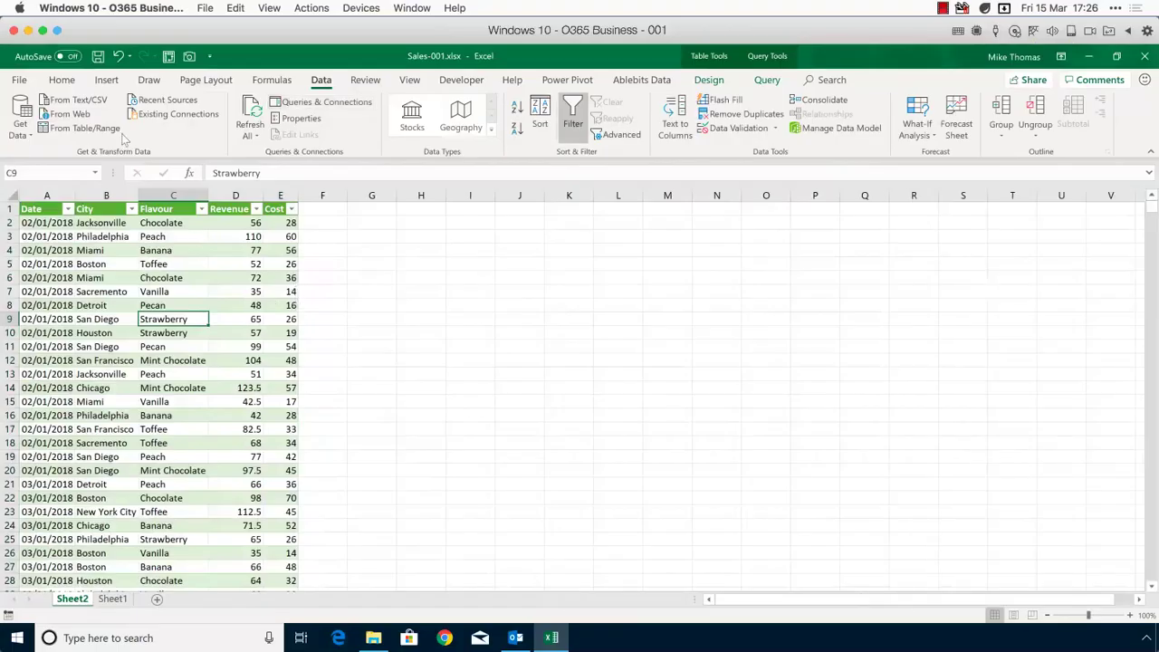
left_click(98, 56)
left_click(1141, 56)
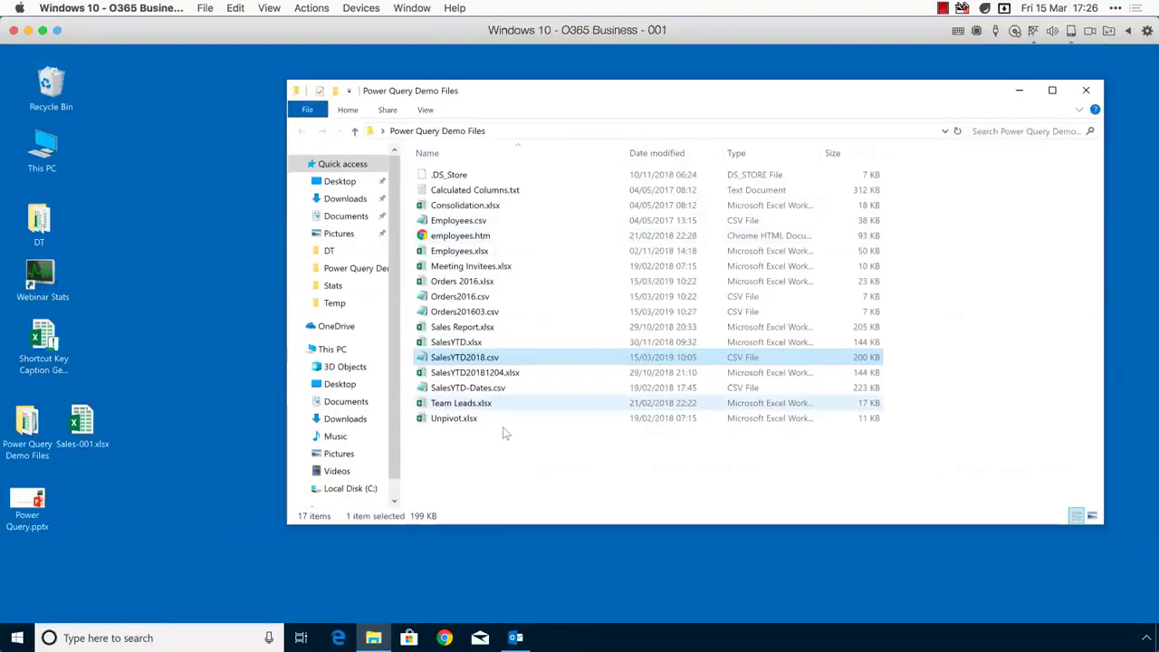
Step: In SalesYTD2018.csv, change the first Jacksonville record's flavour to Banana and the first Philadelphia record's revenue to 300, and save the file
double_click(464, 357)
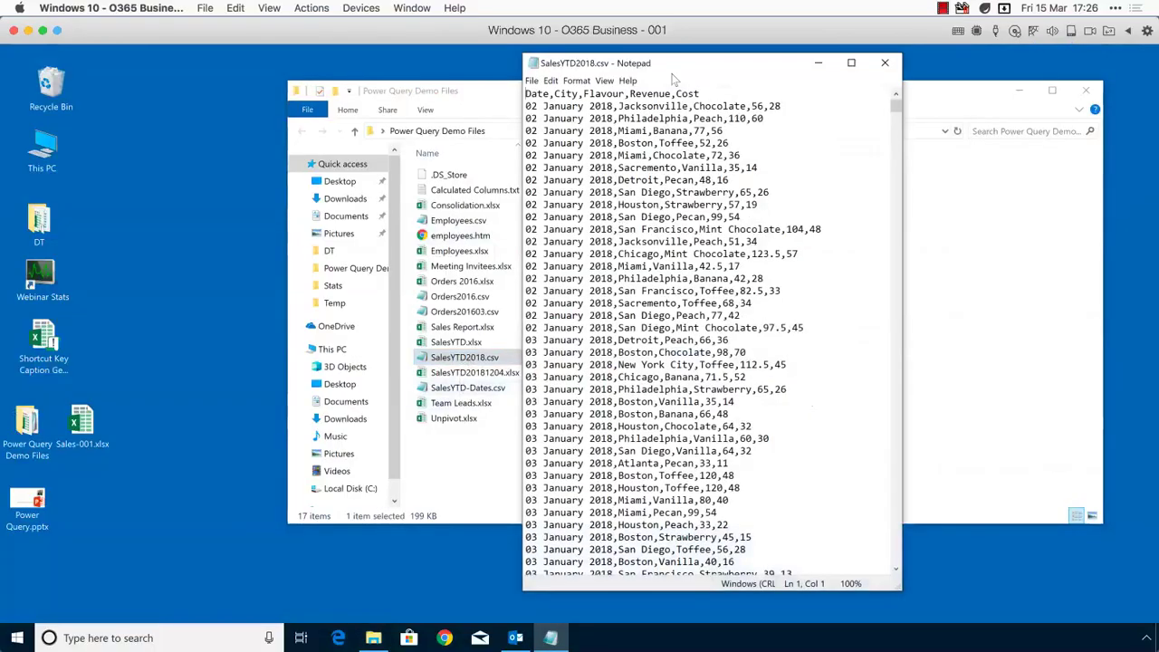
left_click_drag(677, 78, 561, 116)
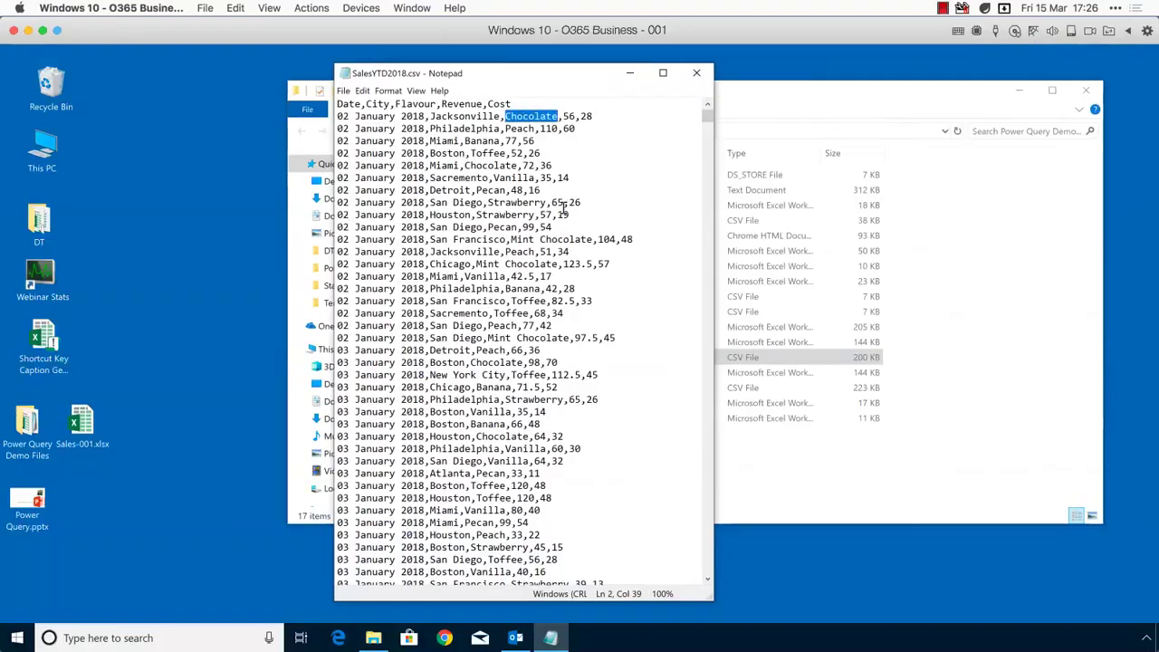
type("Banana")
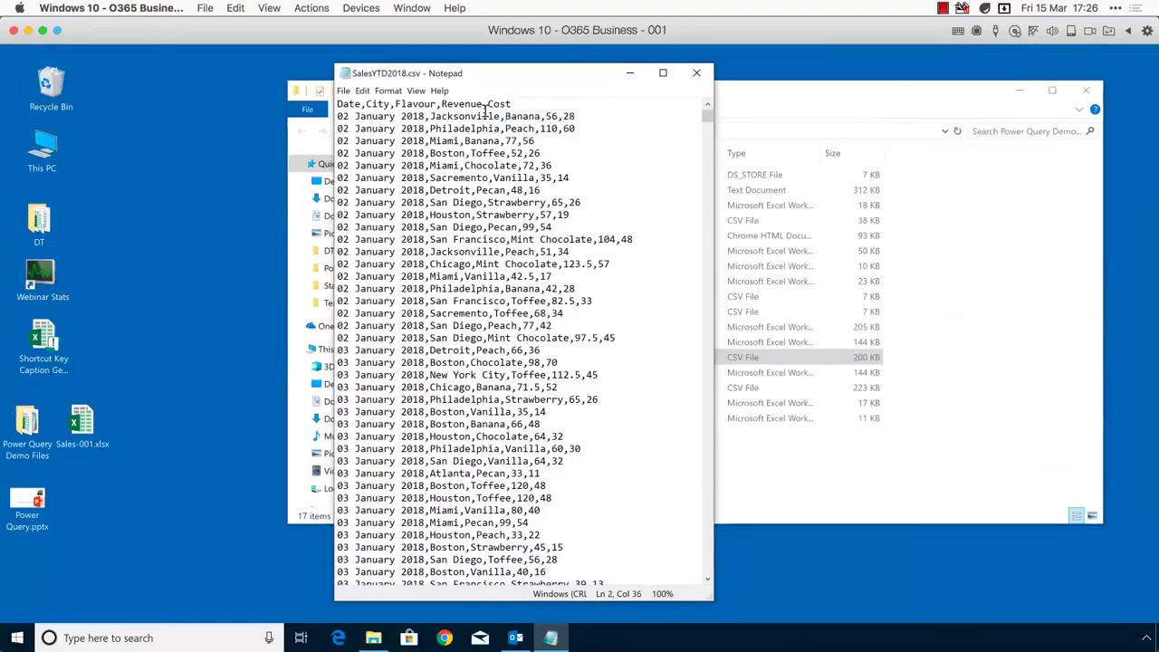
double_click(549, 129)
type("300")
left_click(343, 91)
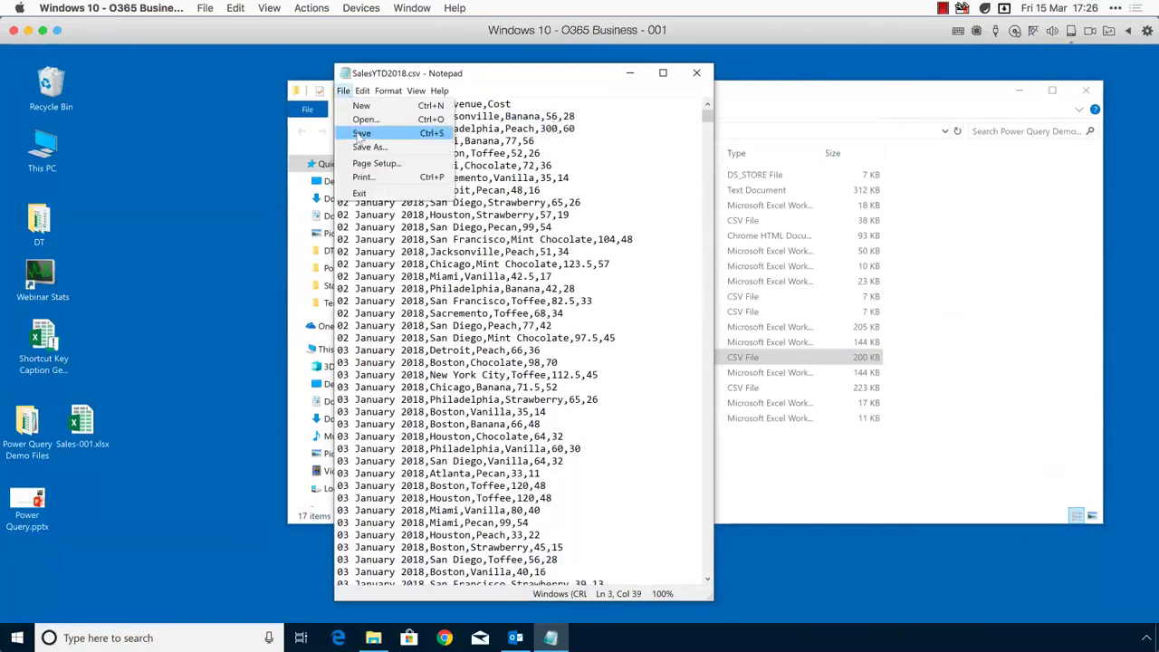
left_click(361, 134)
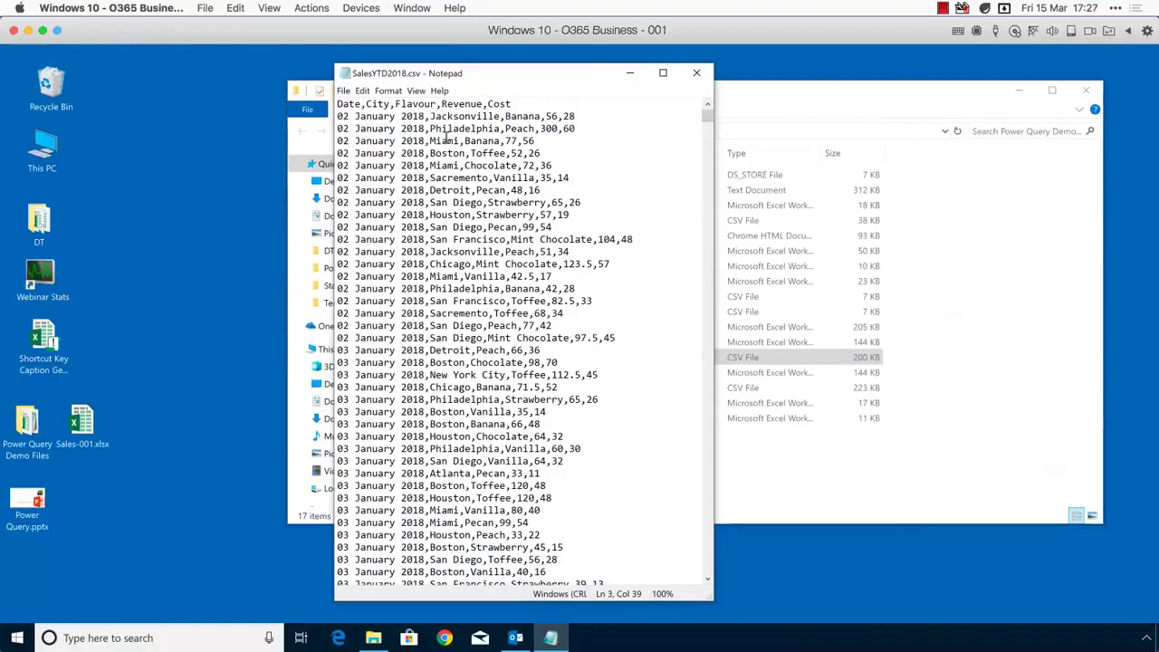
Step: Review the first two edited records in SalesYTD2018.csv and close the text file
left_click_drag(577, 129, 328, 125)
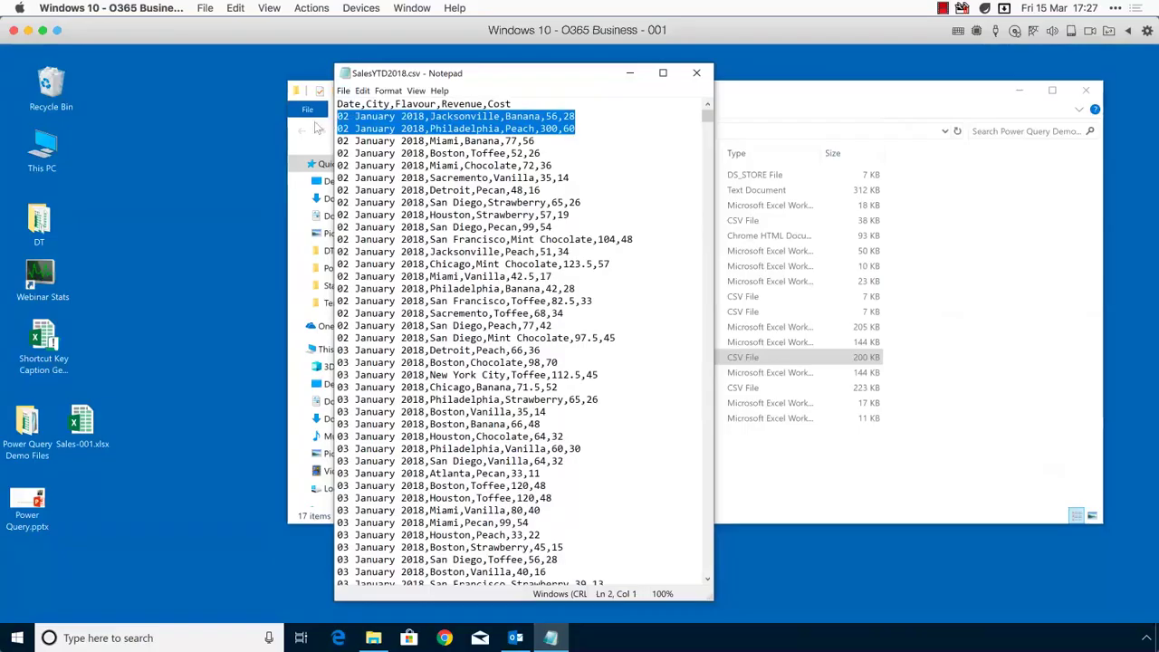
left_click(508, 129)
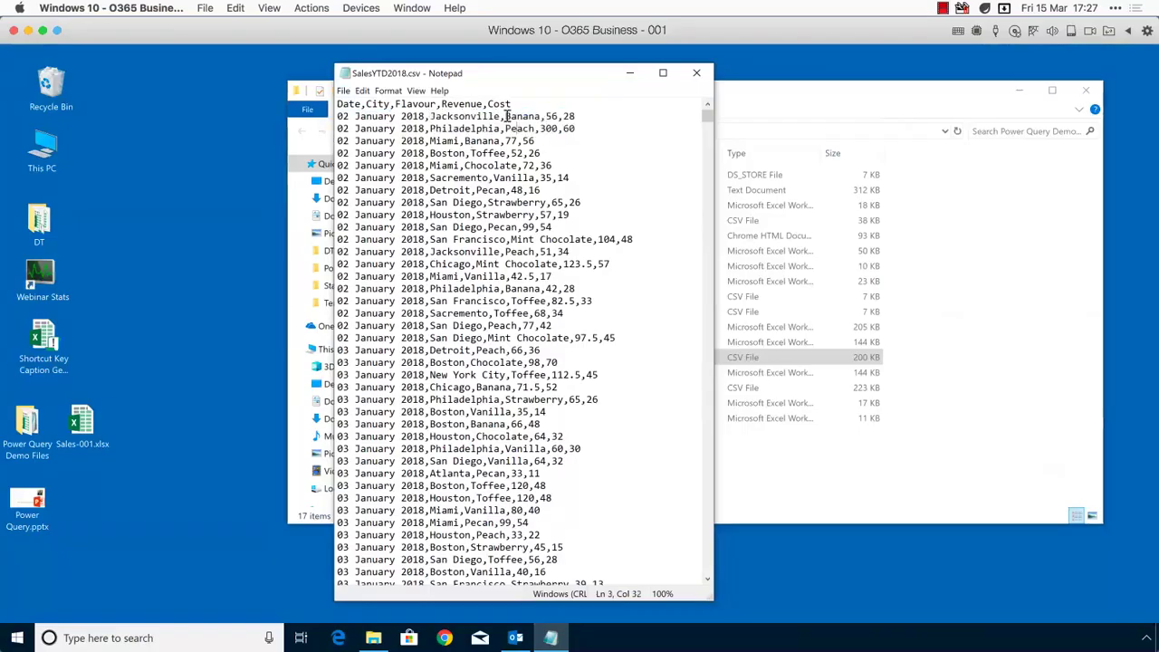
double_click(508, 116)
left_click_drag(432, 118, 557, 128)
left_click(522, 177)
left_click(696, 72)
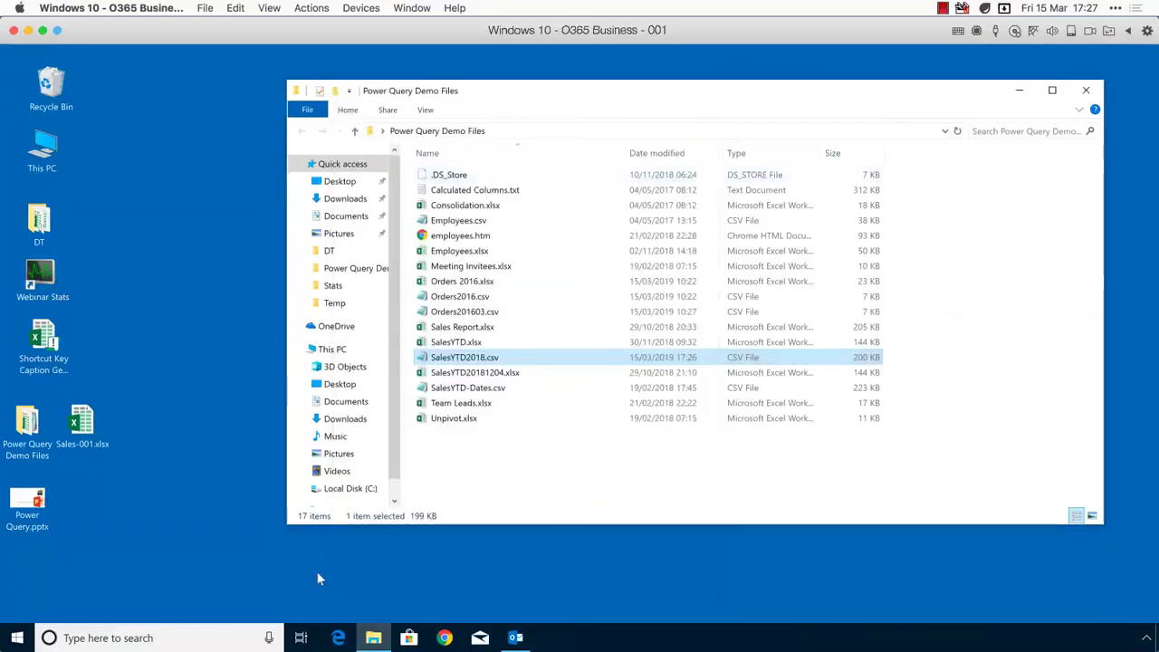
Step: Reopen Sales-001.xlsx from the desktop in Excel, locate cells C2 and D3, and refresh the sales table from its source
double_click(99, 444)
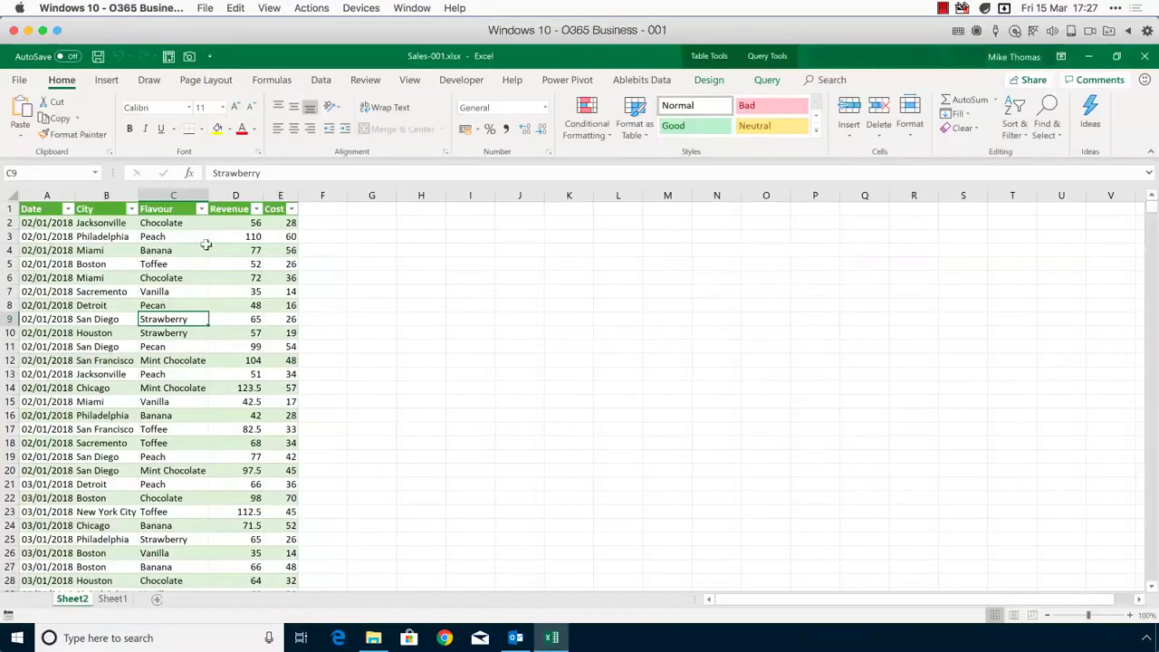
left_click(167, 224)
left_click(248, 237)
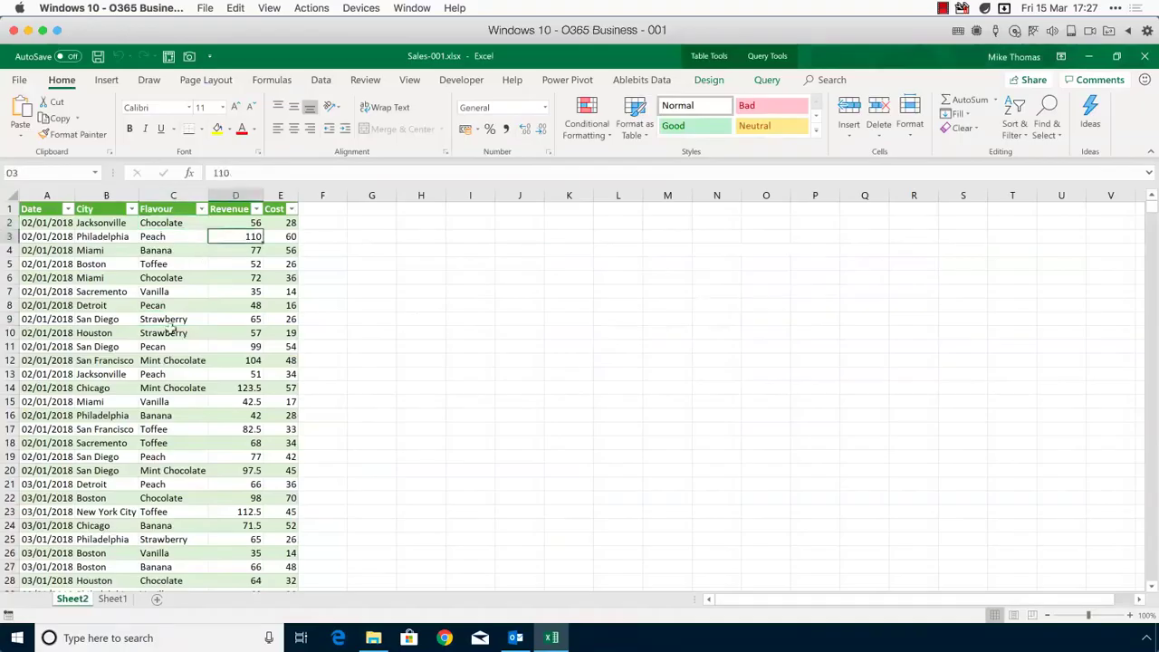
right_click(175, 319)
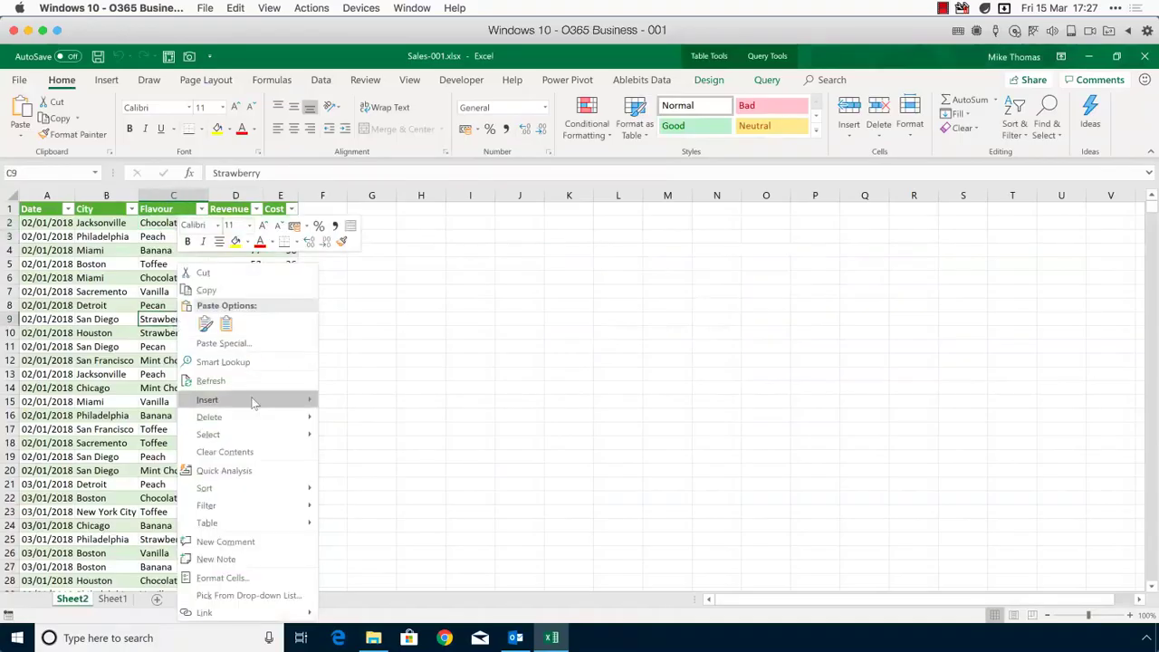
left_click(213, 382)
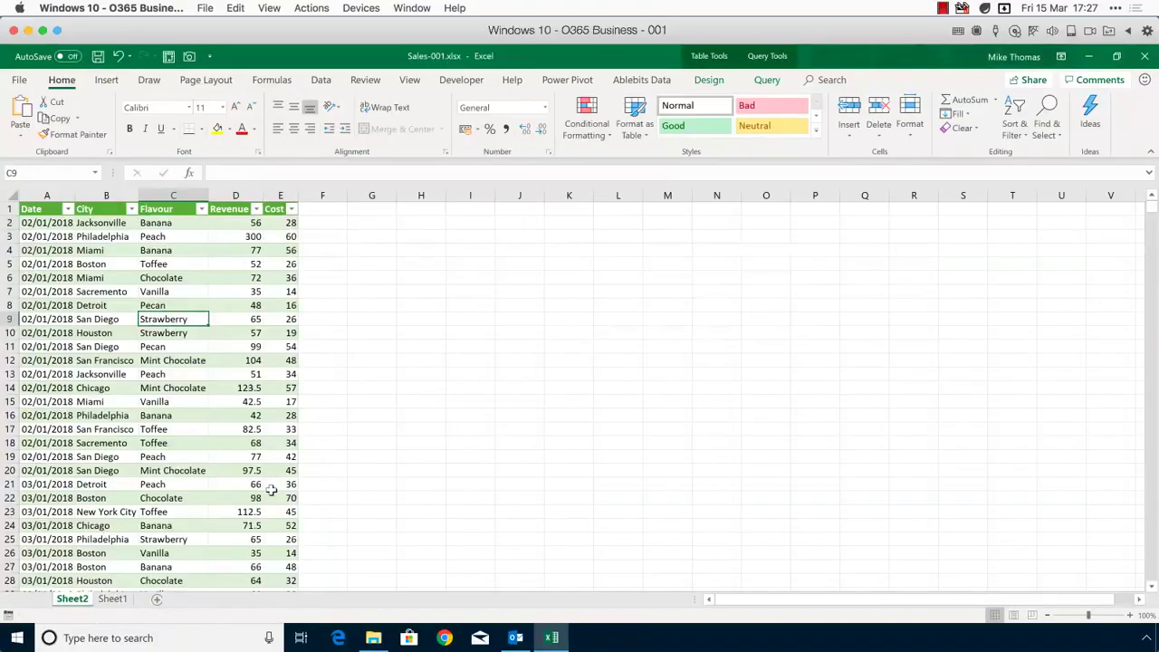
Step: Check the flavour in C2 and the revenue in D3, and save the workbook
left_click(175, 222)
left_click(245, 236)
left_click(98, 57)
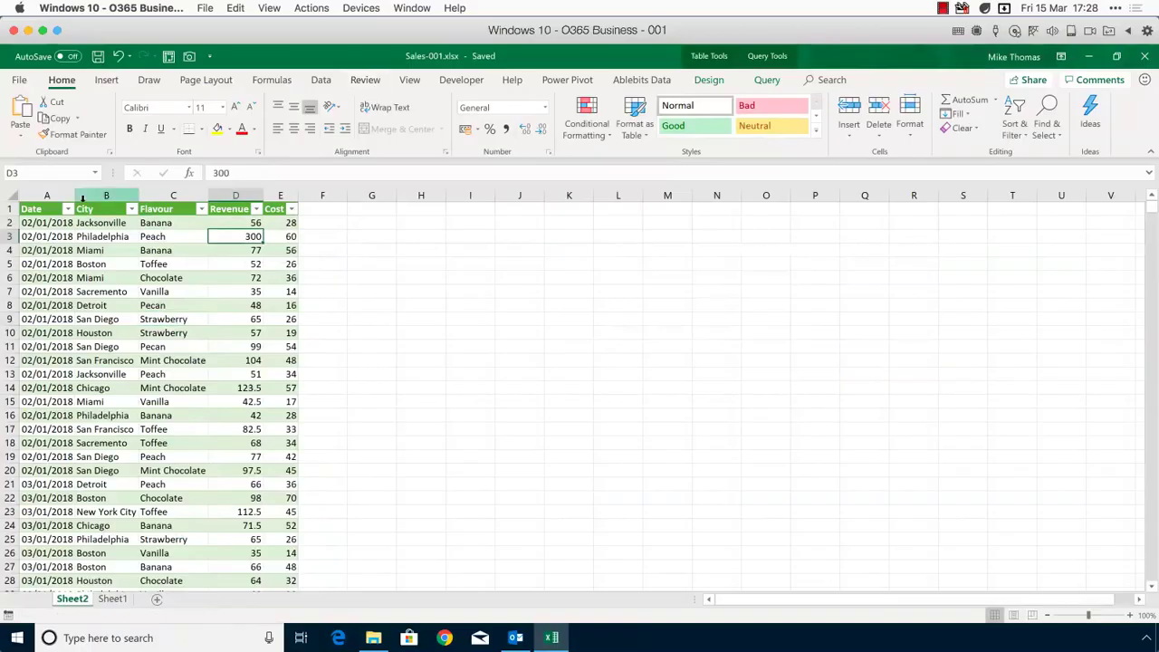
Step: Select the entire sales table through its last row, review the data import commands, and return to the table's start
left_click_drag(97, 207, 267, 208)
key("ctrl+shift+Down")
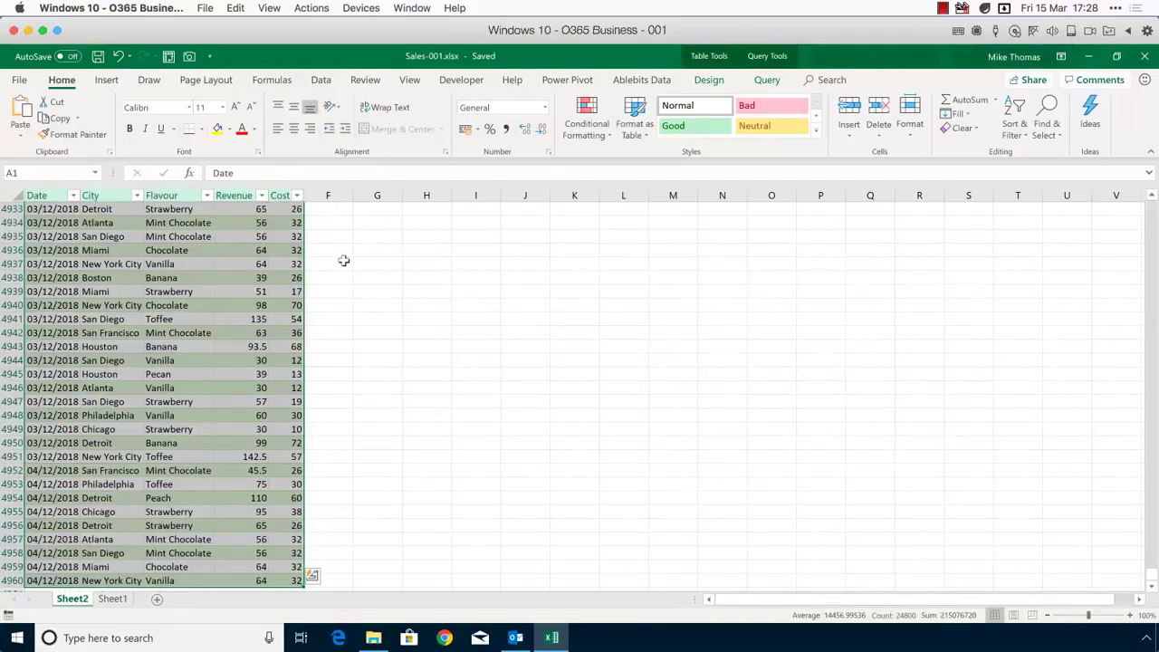
left_click(322, 81)
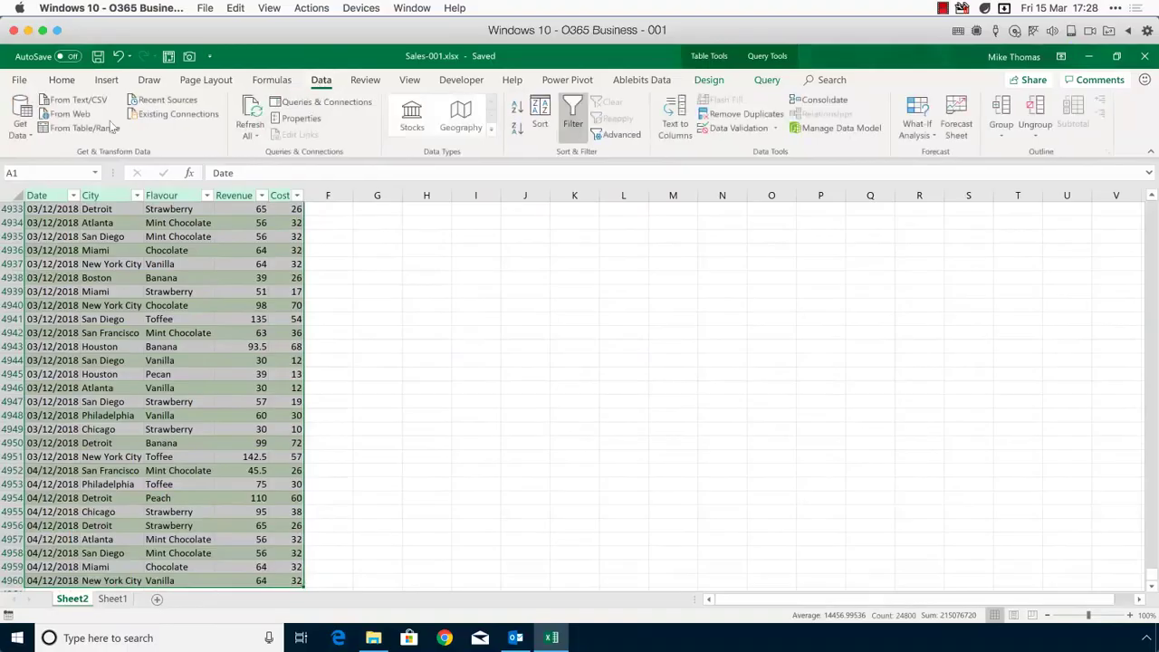
left_click(122, 236)
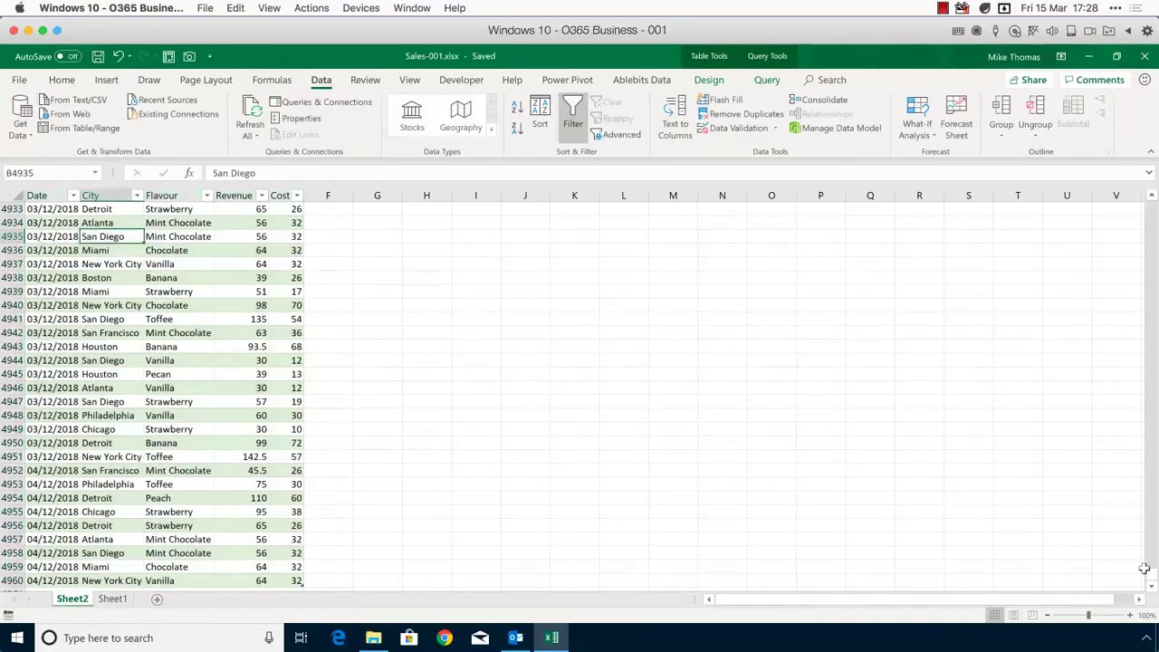
left_click_drag(1149, 569, 1146, 206)
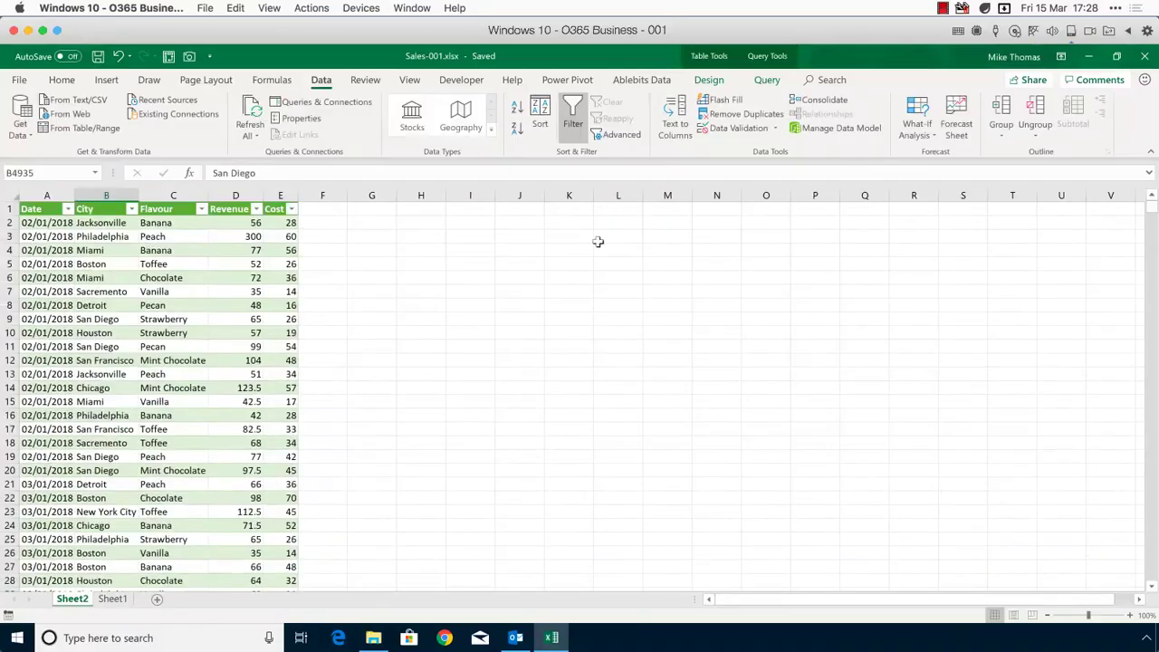
left_click(196, 293)
Step: Switch to the Power Query Demo Files folder and rename SalesYTD2018.csv as _SalesYTD2018.csv
left_click(1089, 56)
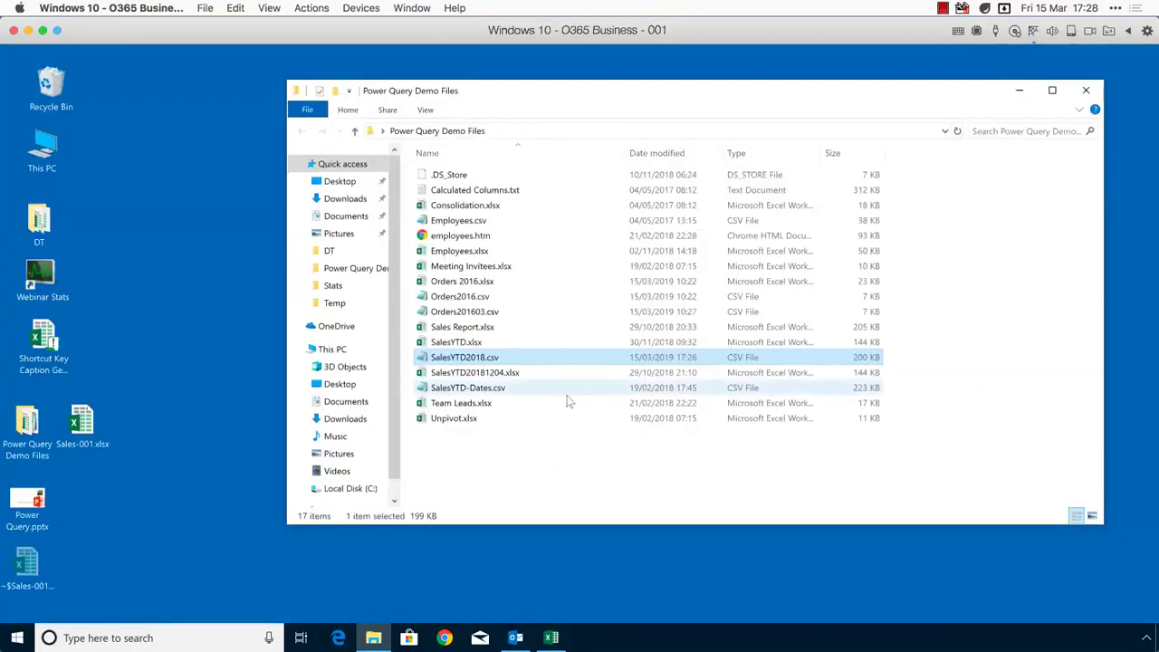
right_click(481, 361)
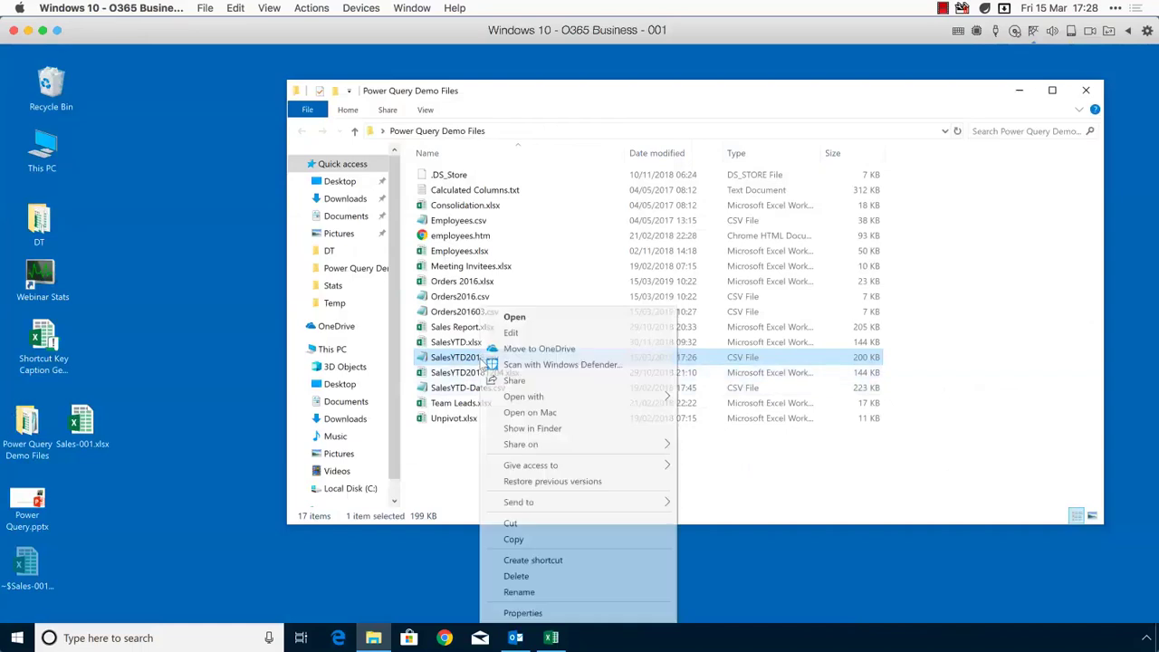
left_click(533, 591)
key("Right")
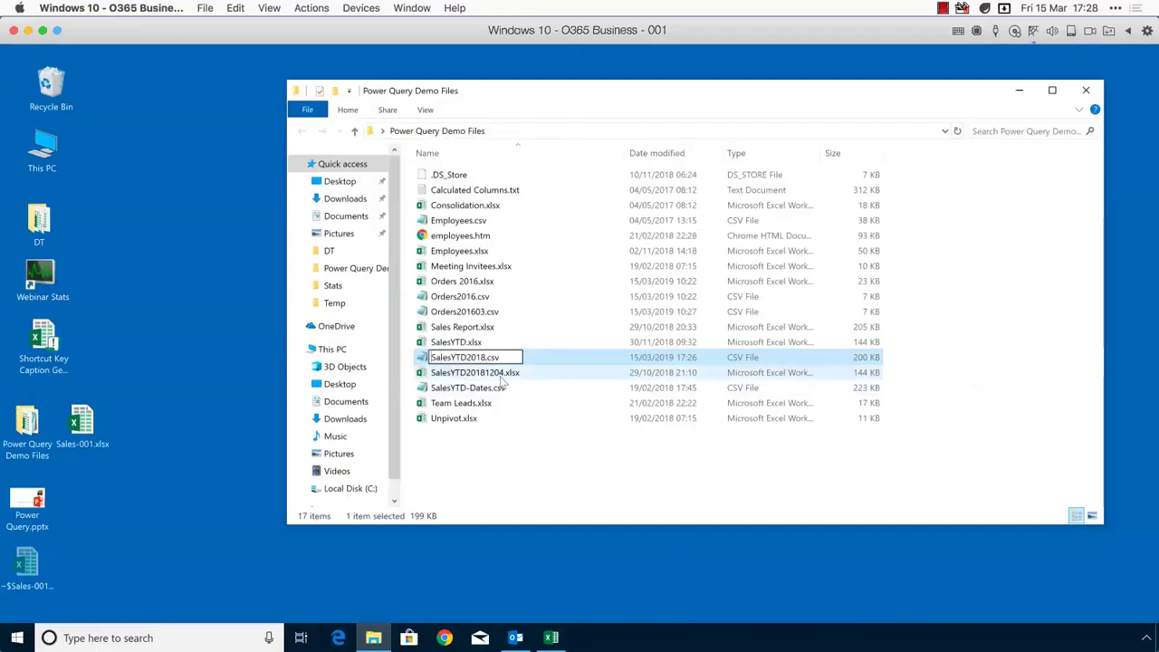
type("_")
key("Return")
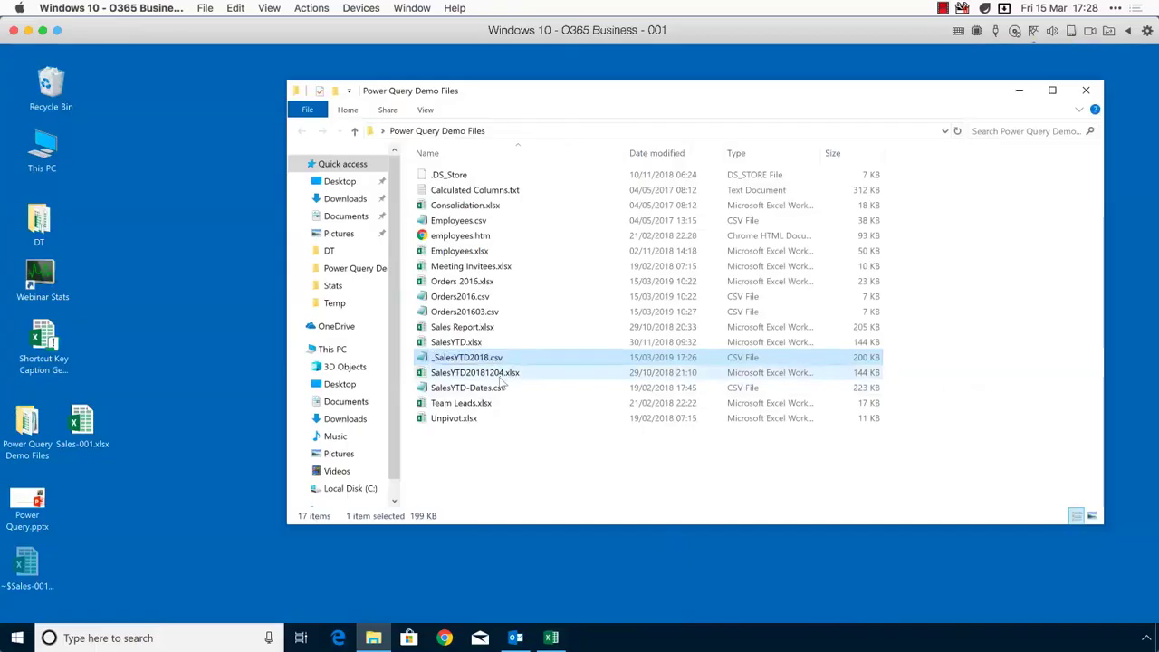
Step: Return to Sales-001.xlsx in Excel, try to refresh the sales table with its source file renamed, and close the workbook
left_click(550, 638)
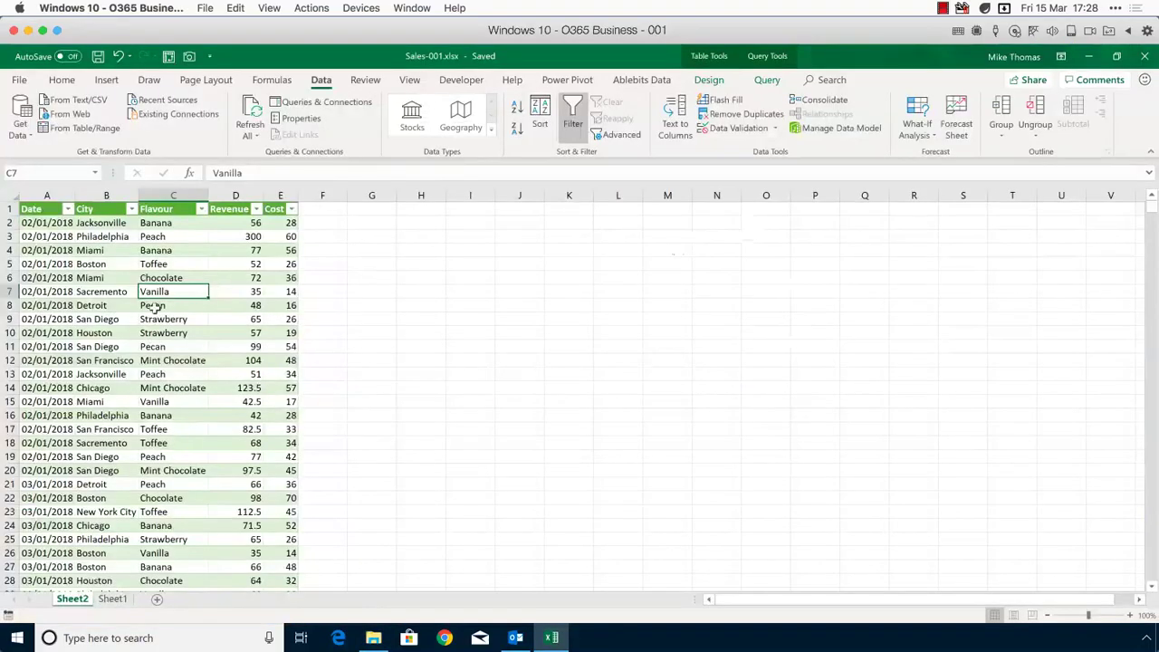
right_click(154, 308)
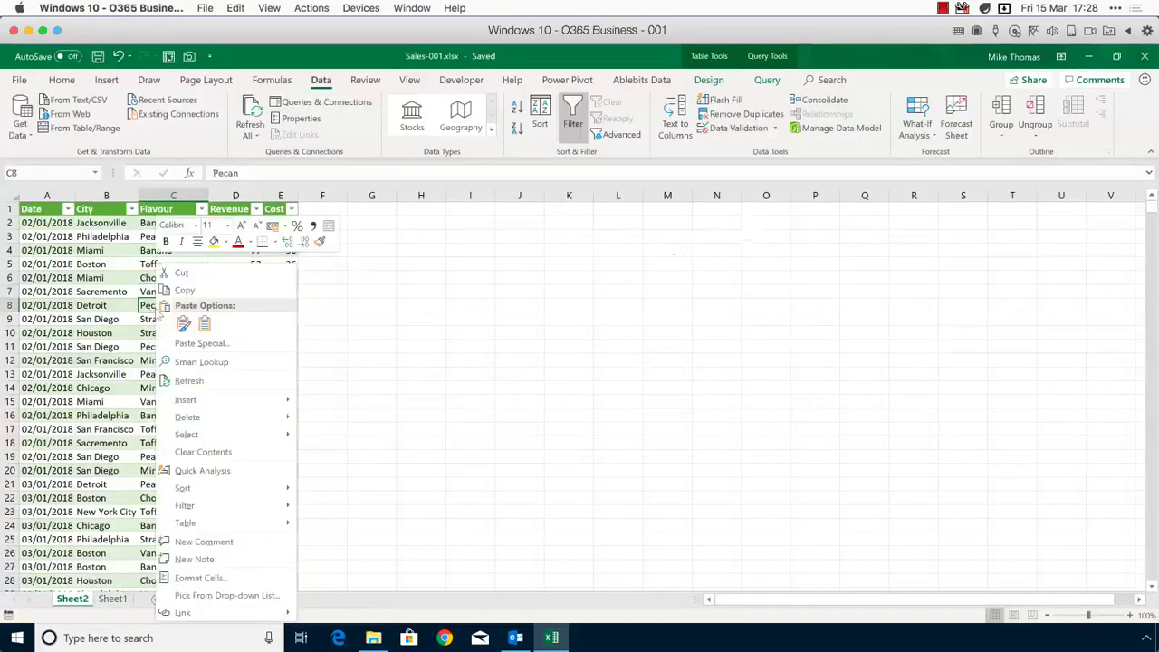
left_click(229, 380)
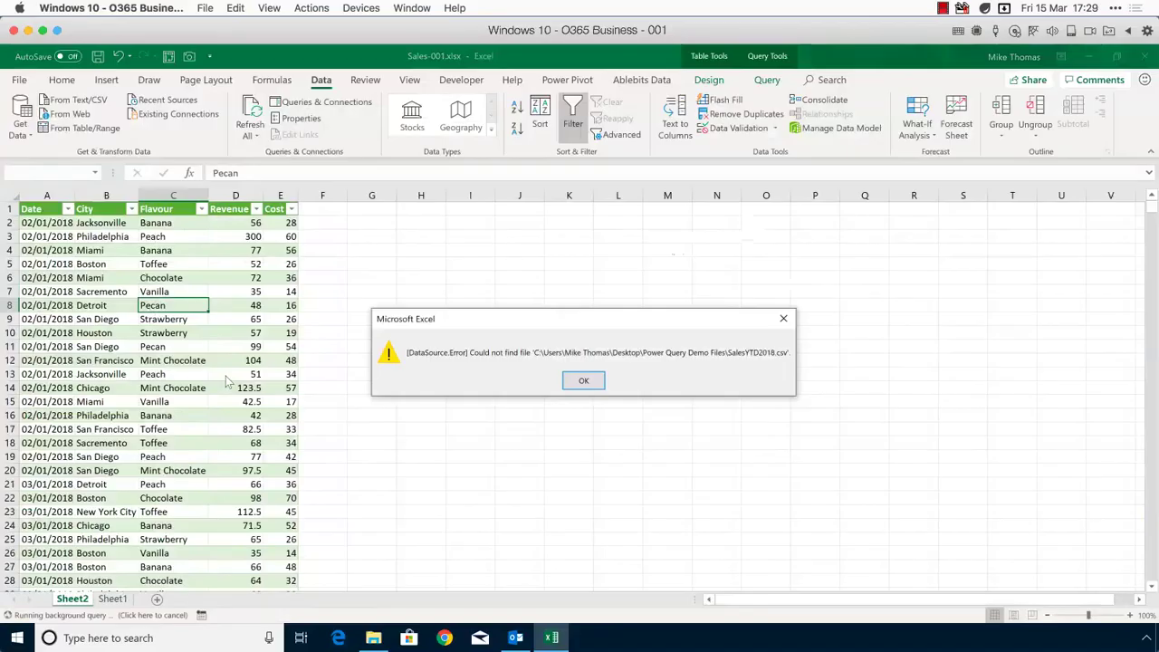
left_click(584, 380)
left_click(1145, 56)
left_click(579, 357)
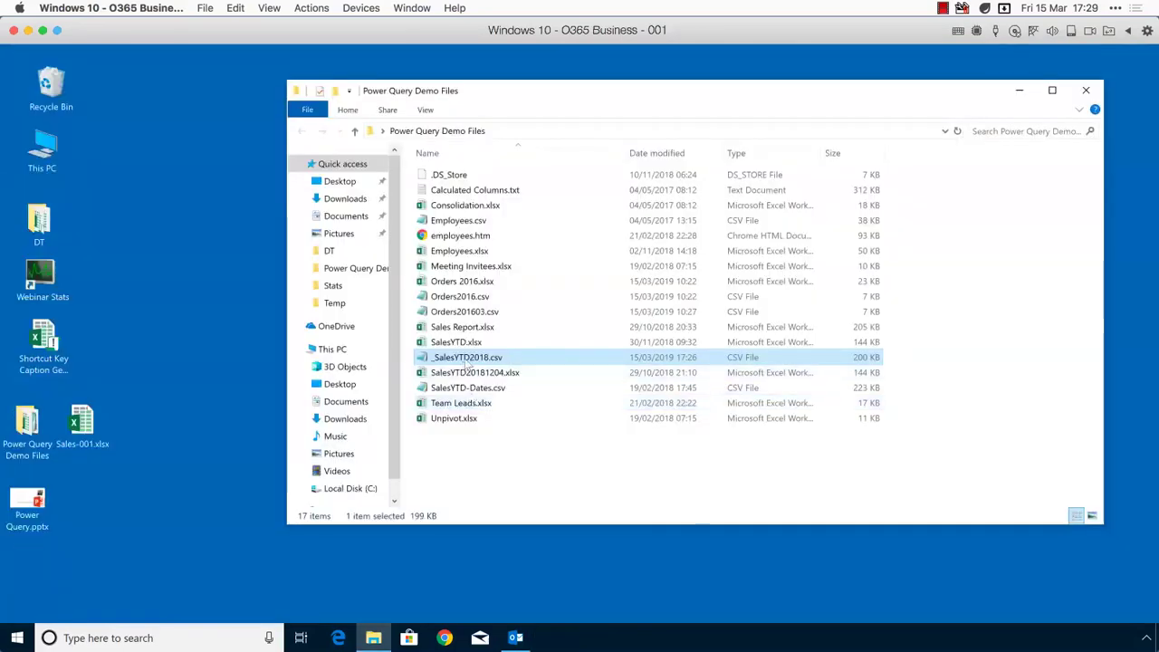
Step: Rename _SalesYTD2018.csv in the Power Query Demo Files folder as SalesYTD2018.csv
right_click(464, 365)
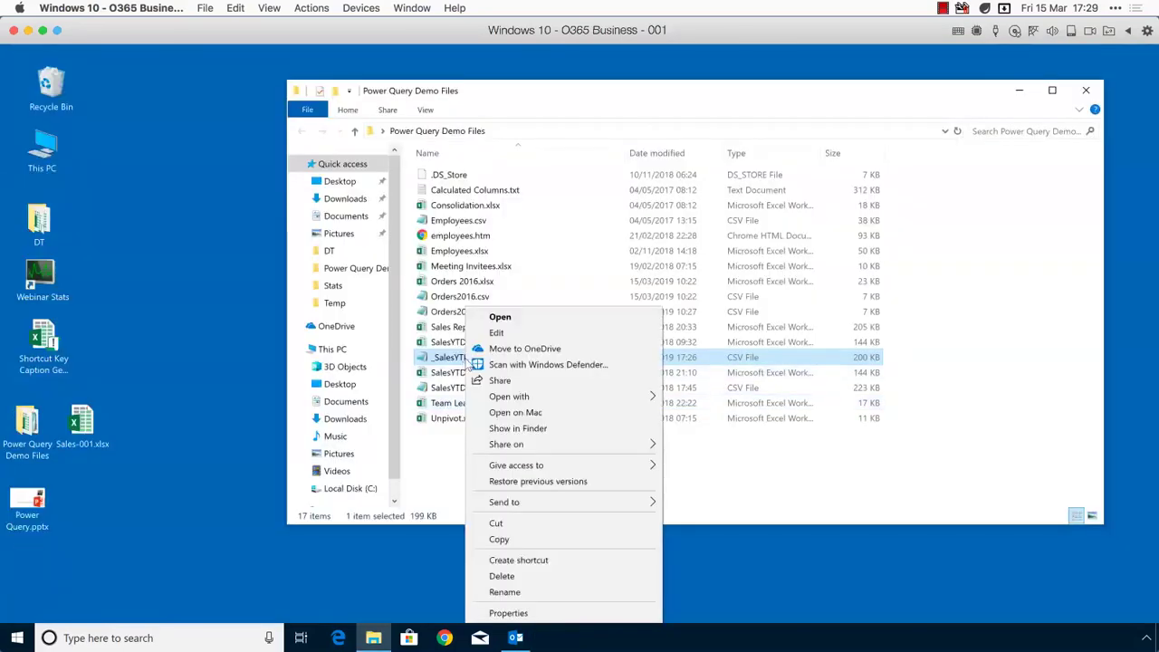
left_click(504, 592)
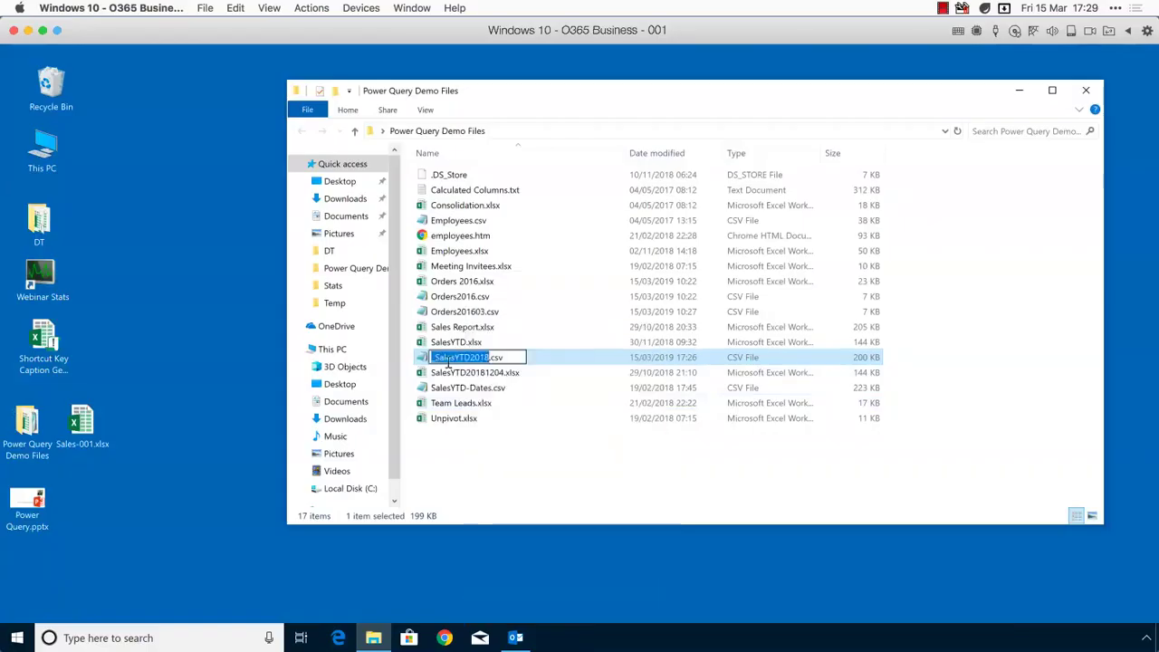
key("Home")
key("Delete")
key("Return")
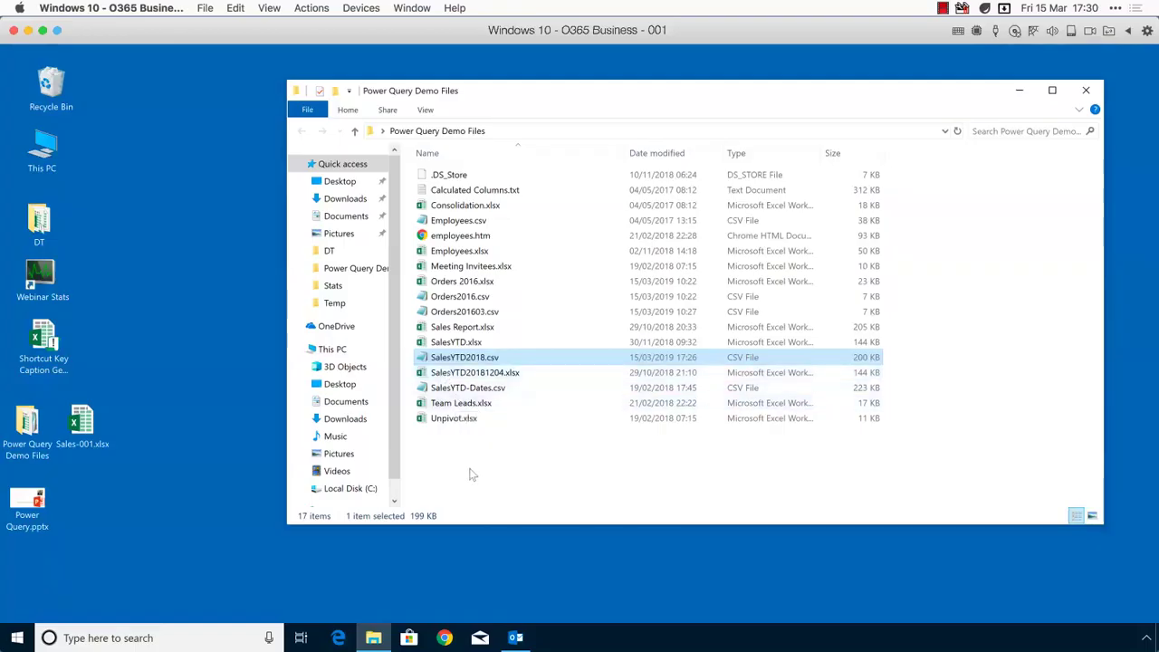
Step: Open Orders2016.csv from the demo folder in Notepad, widen its window and look through the records to the end and back
left_click(460, 299)
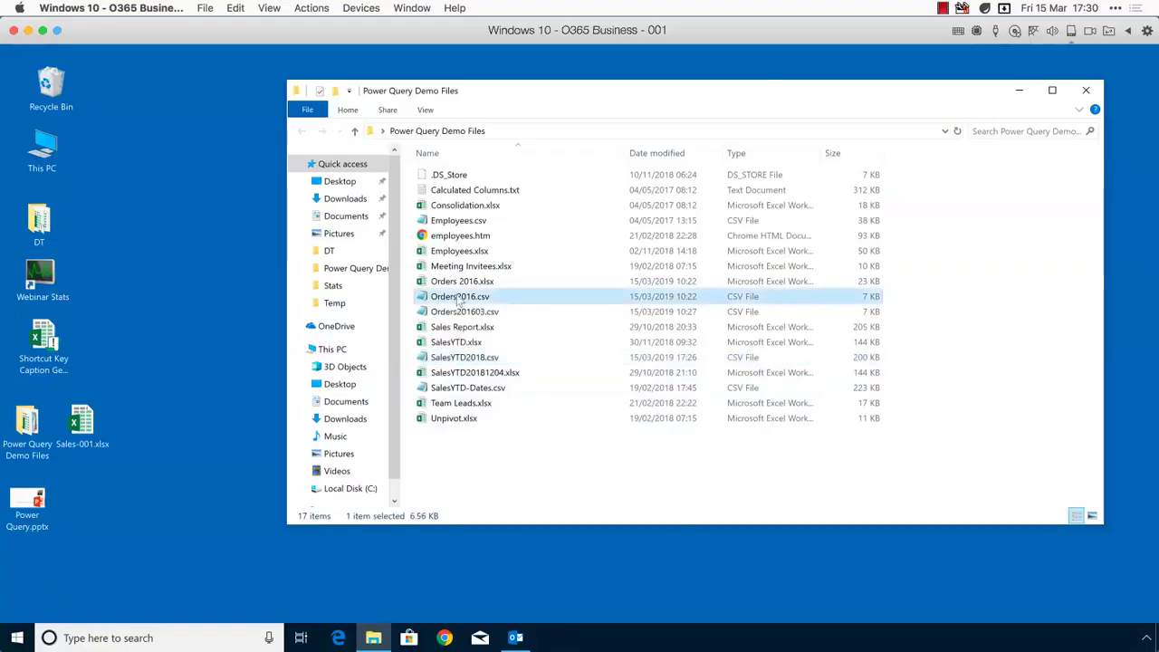
double_click(459, 299)
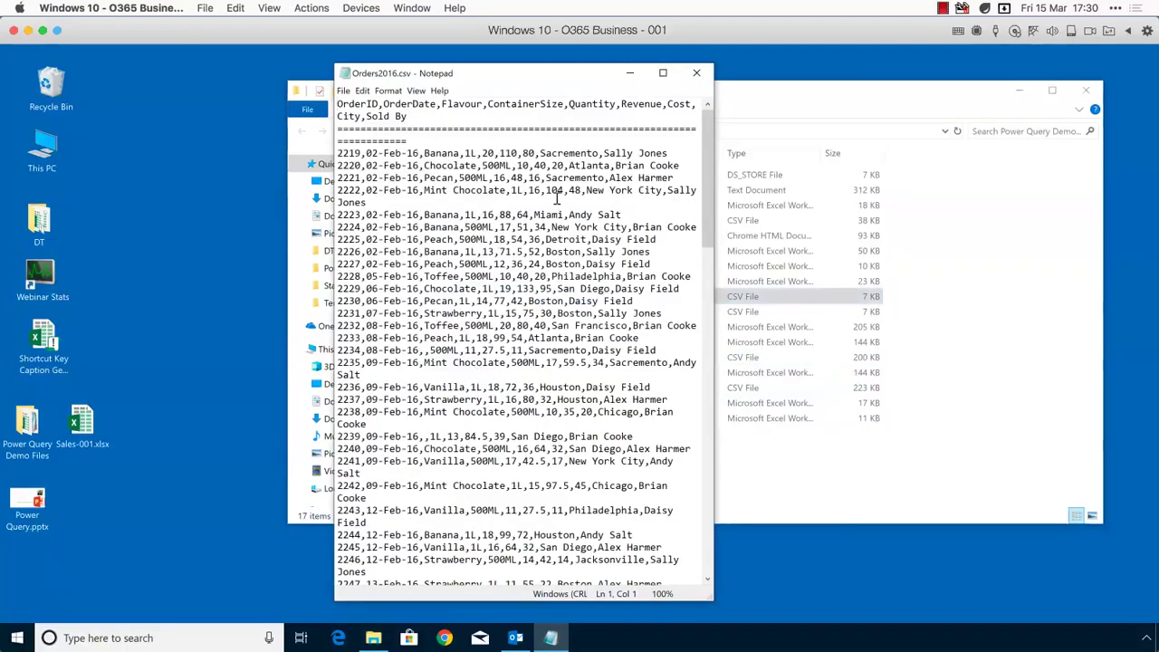
left_click_drag(714, 162, 927, 500)
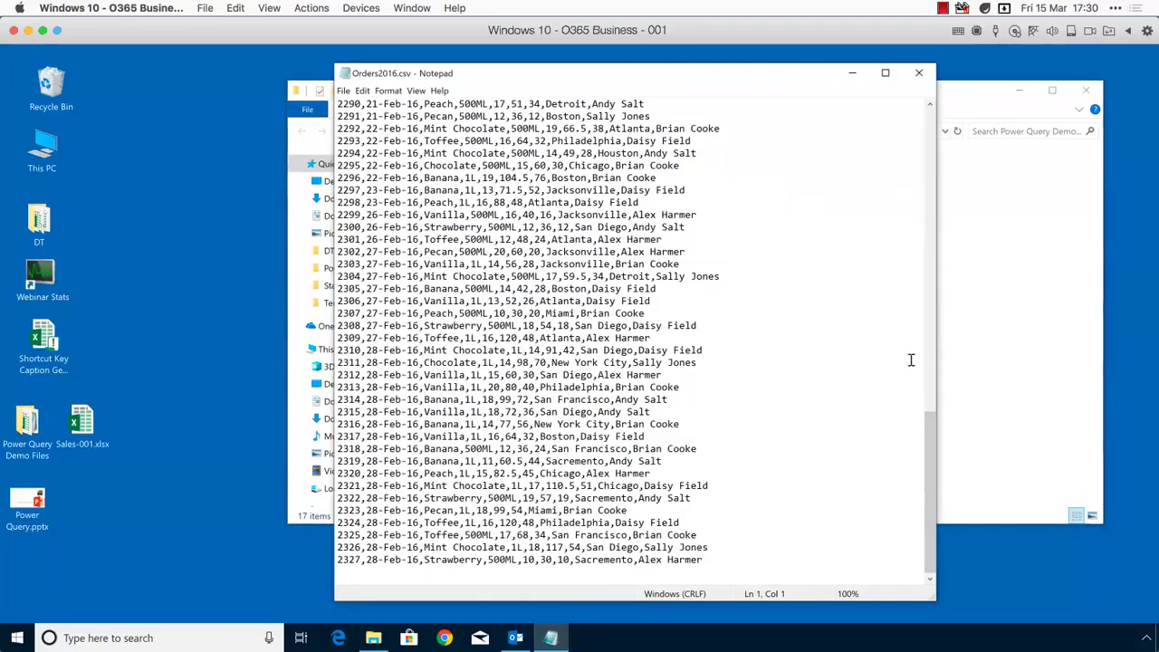
left_click_drag(925, 420, 931, 111)
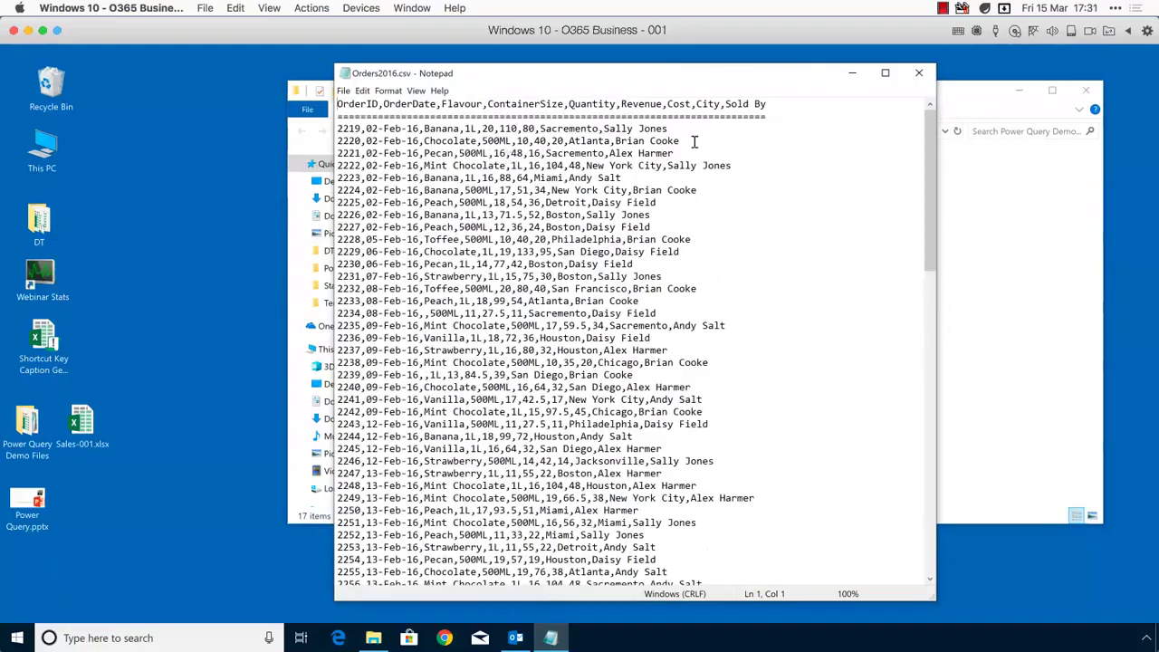
Step: Examine the header, the separator line of equals signs and the first record in Orders2016.csv, and close the file
left_click_drag(933, 142, 842, 104)
mouse_move(767, 115)
left_mouse_down()
mouse_move(329, 116)
mouse_move(342, 104)
mouse_move(774, 97)
left_mouse_up()
left_click_drag(671, 129, 343, 130)
left_click(356, 115)
left_click_drag(771, 117, 658, 115)
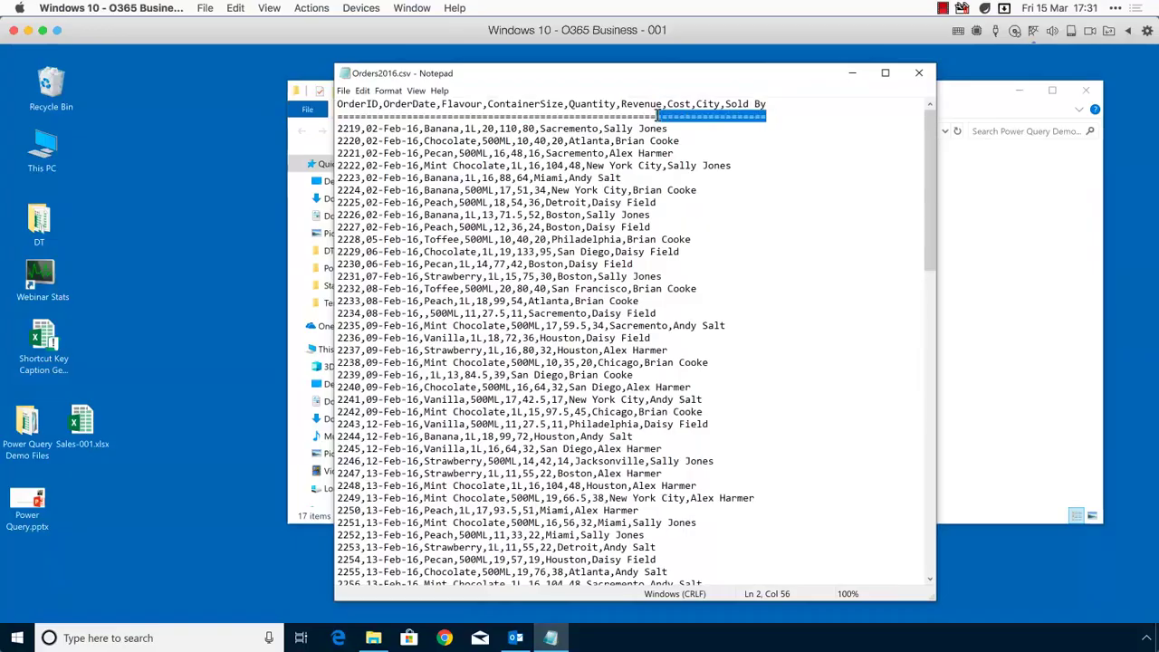
left_click(715, 116)
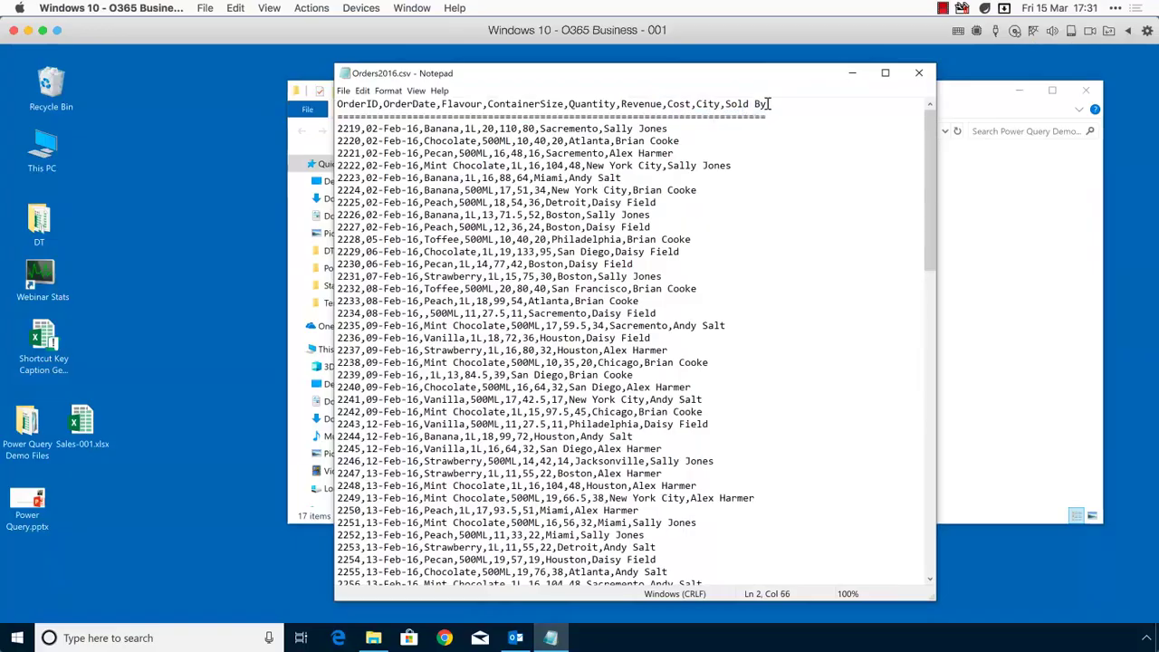
left_click_drag(767, 117, 331, 117)
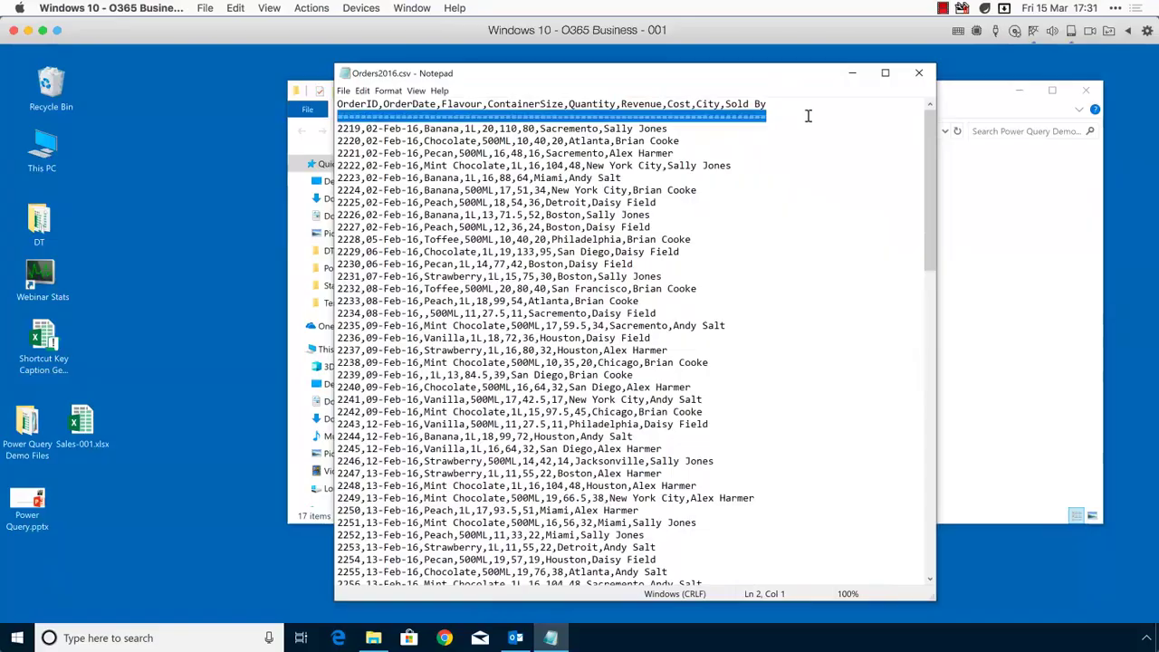
left_click(776, 114)
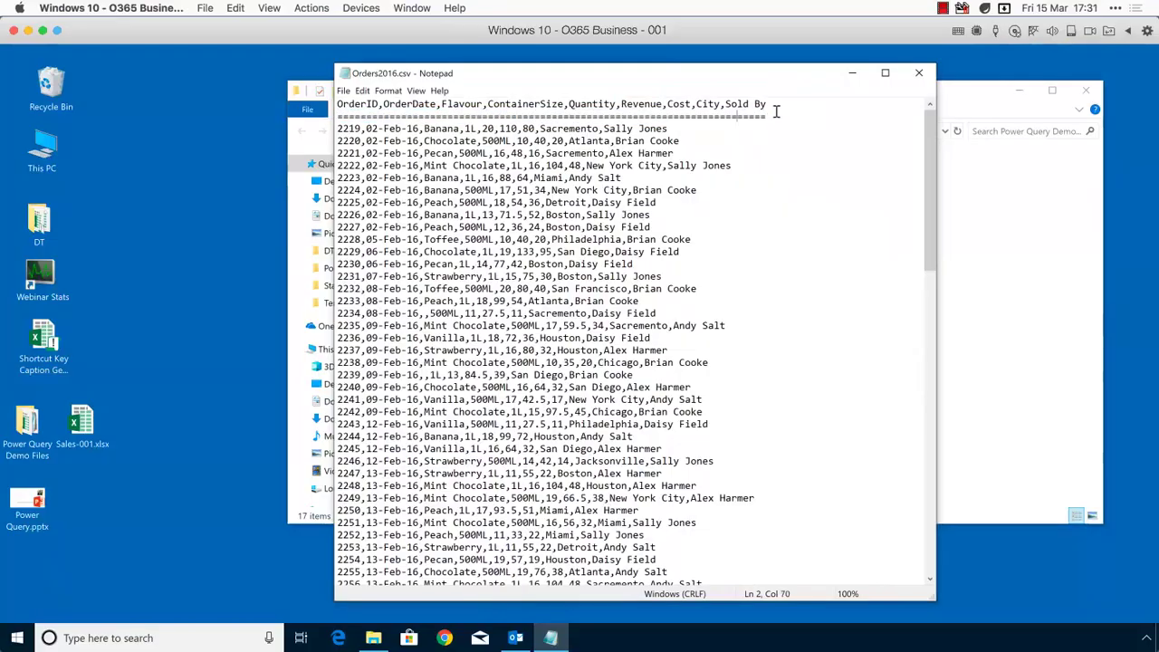
left_click(921, 74)
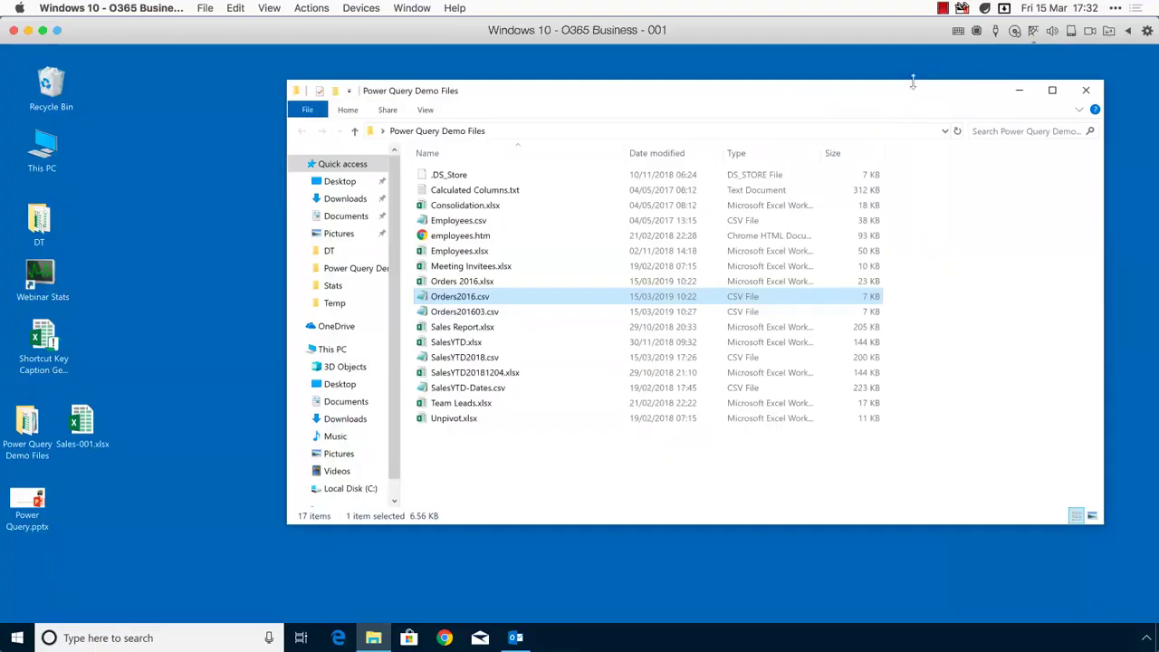
Step: Open Orders 2016.xlsx from the demo folder, look through the imported orders table, and return to cell A1
left_click(467, 283)
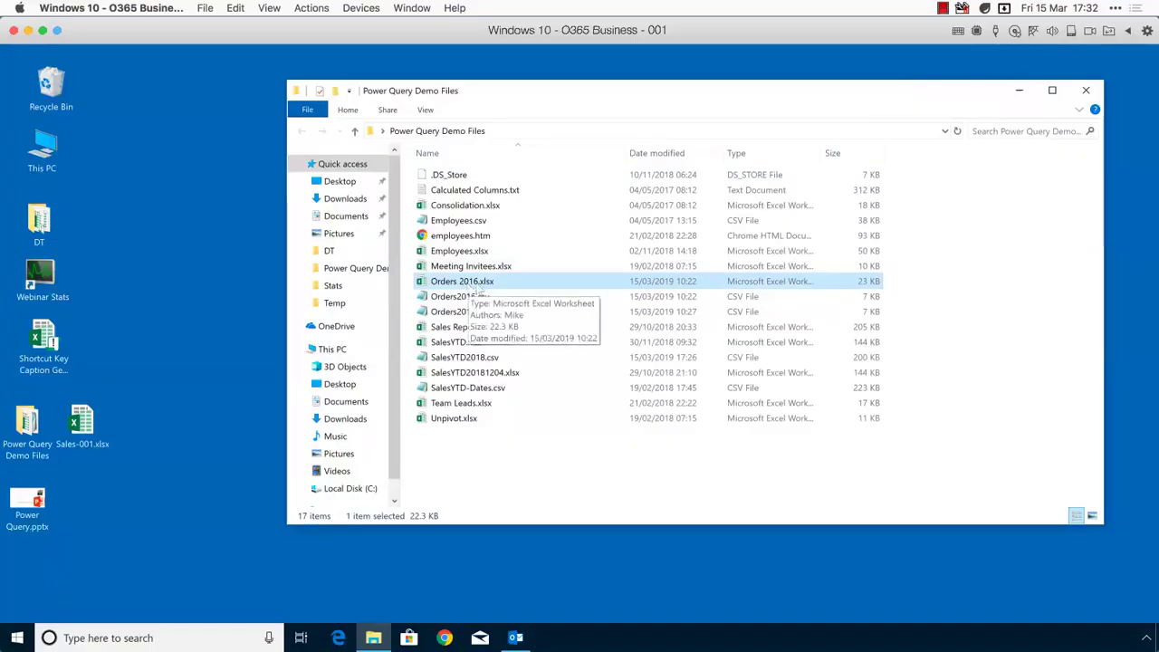
double_click(480, 287)
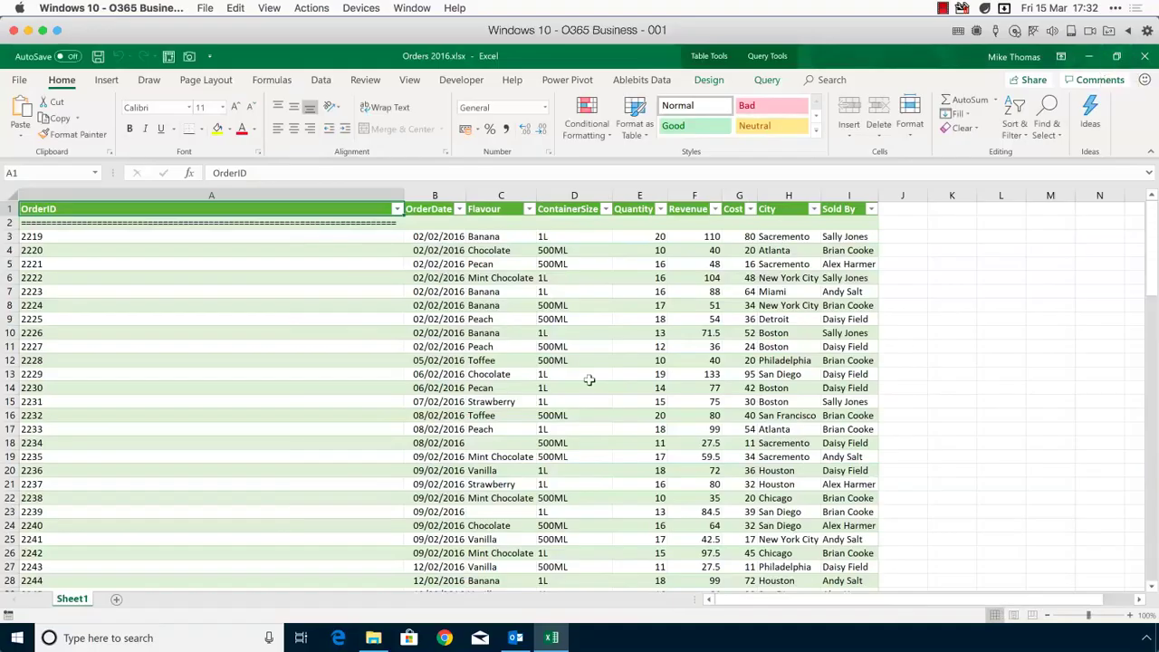
scroll(302, 398, "down", 5)
scroll(303, 398, "down", 5)
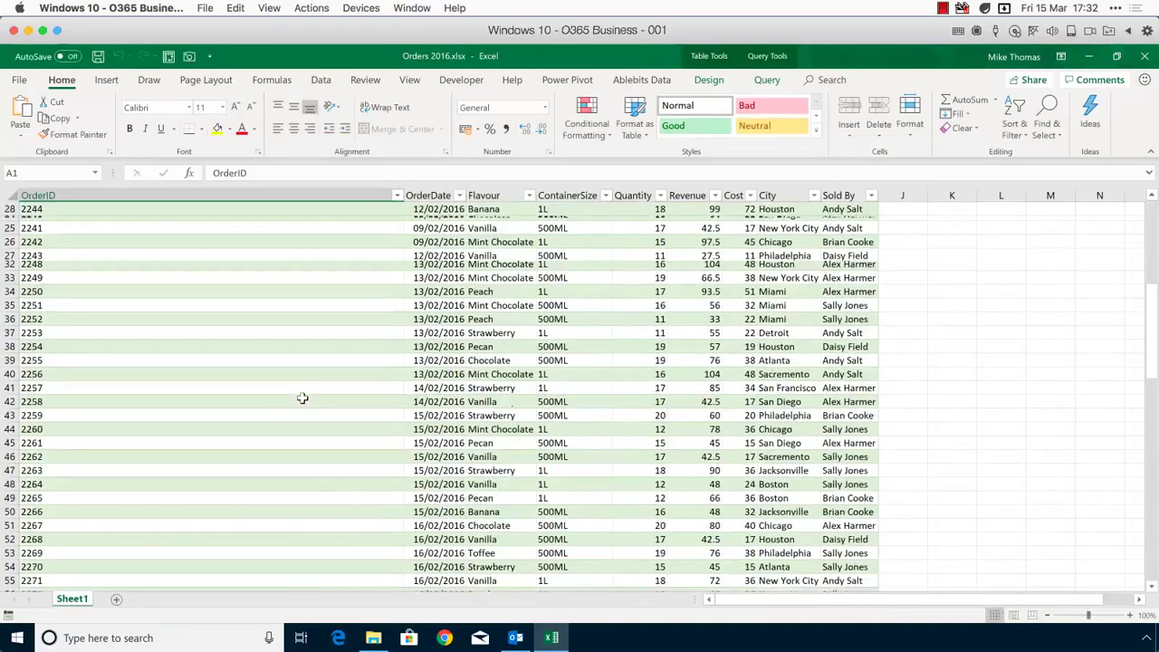
scroll(303, 399, "down", 20)
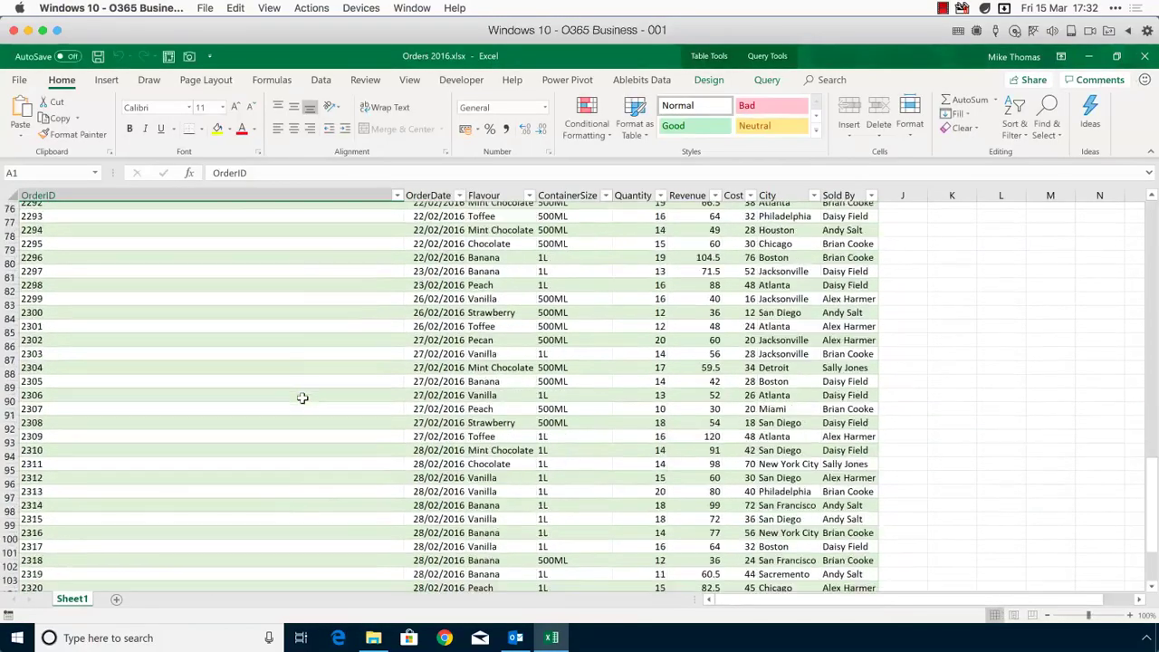
scroll(302, 398, "up", 2)
key("ctrl+Home")
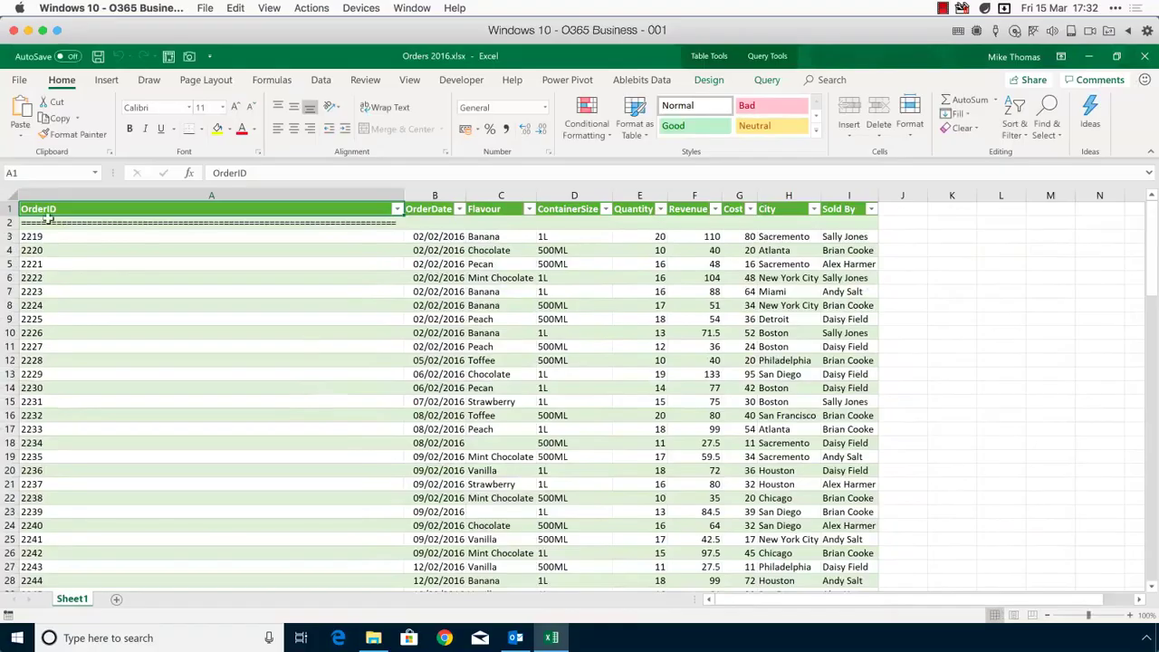
Step: Examine the equals-sign separator in row 2 and the New York City entries in the City column
left_click(9, 223)
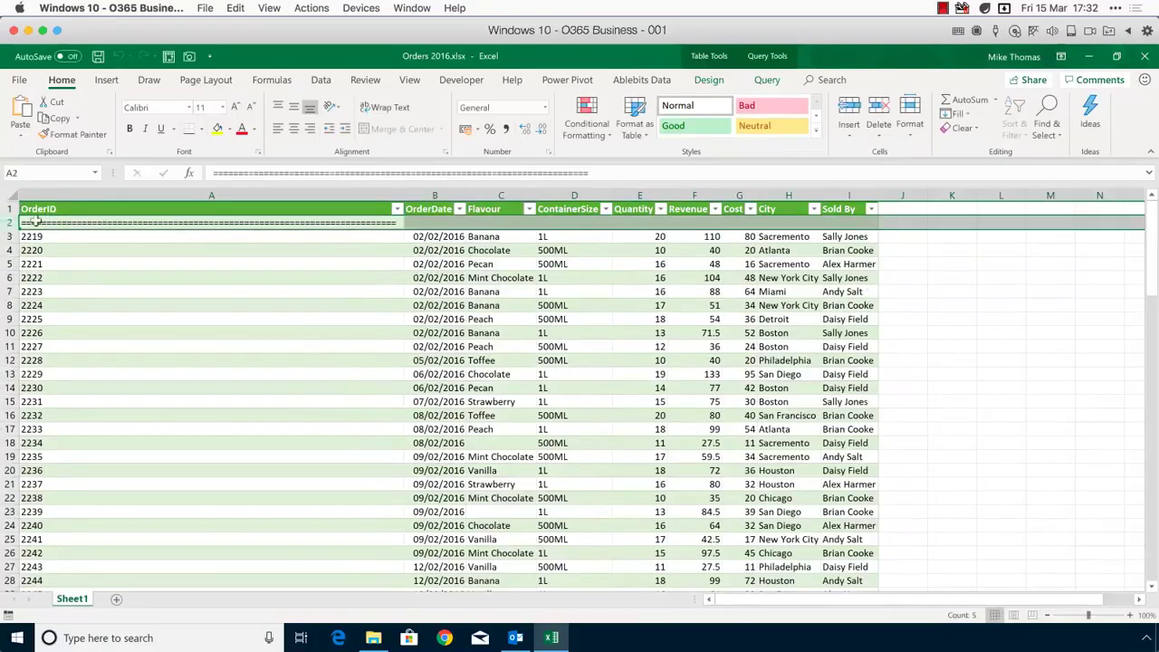
left_click(34, 222)
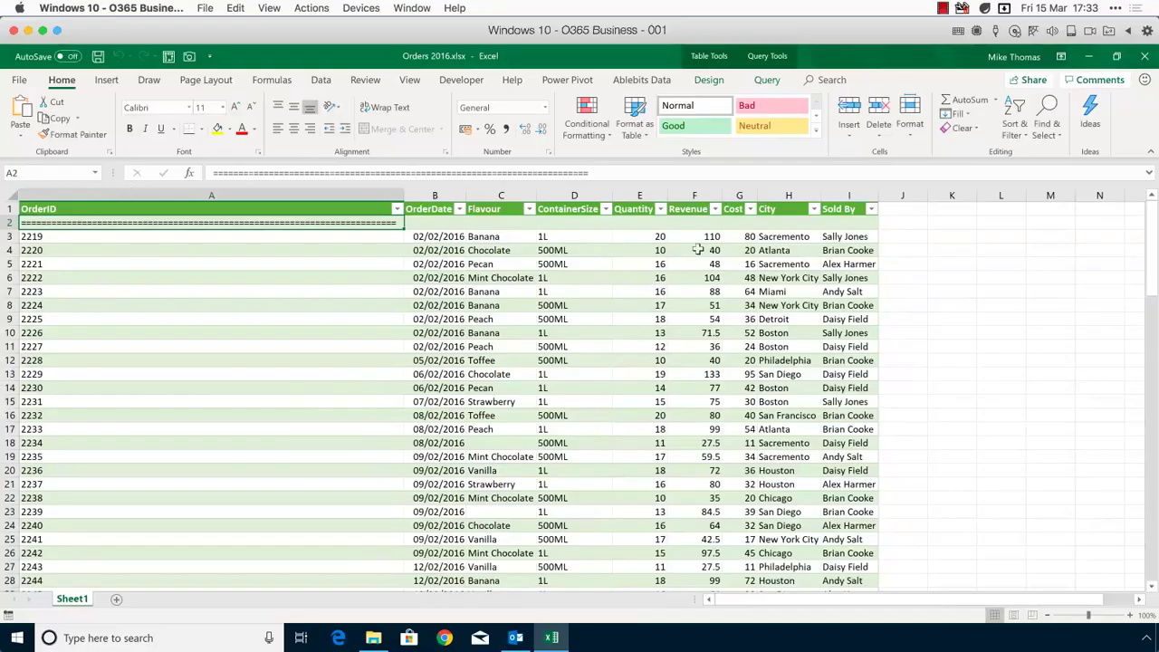
left_click(784, 192)
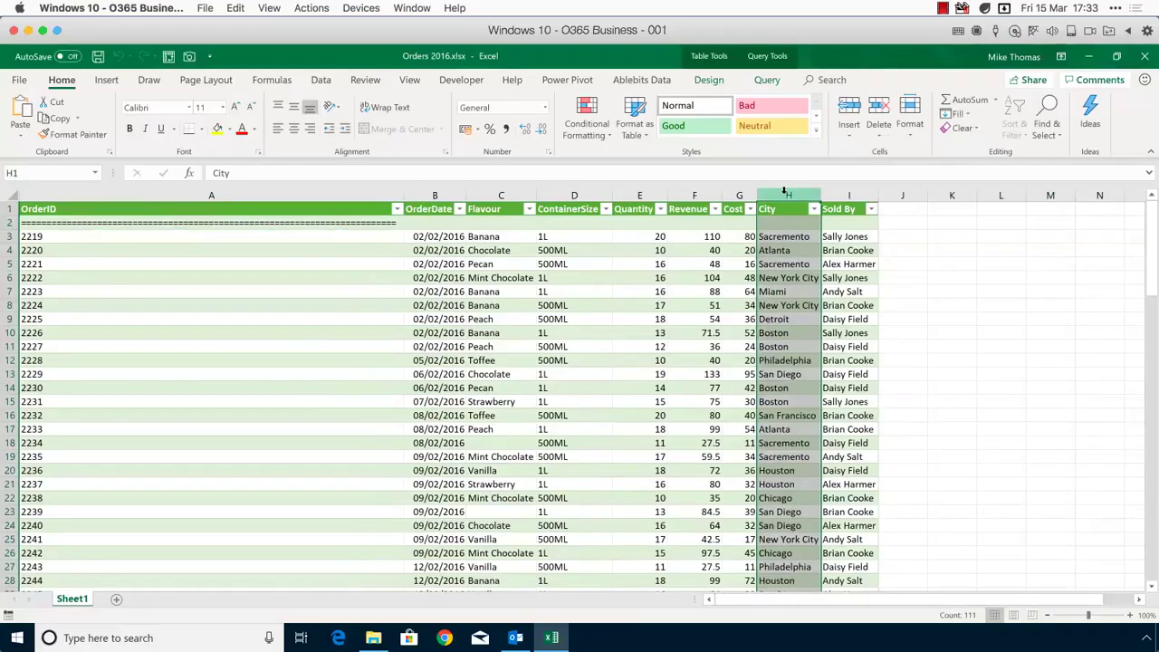
left_click(786, 277)
left_click(791, 306)
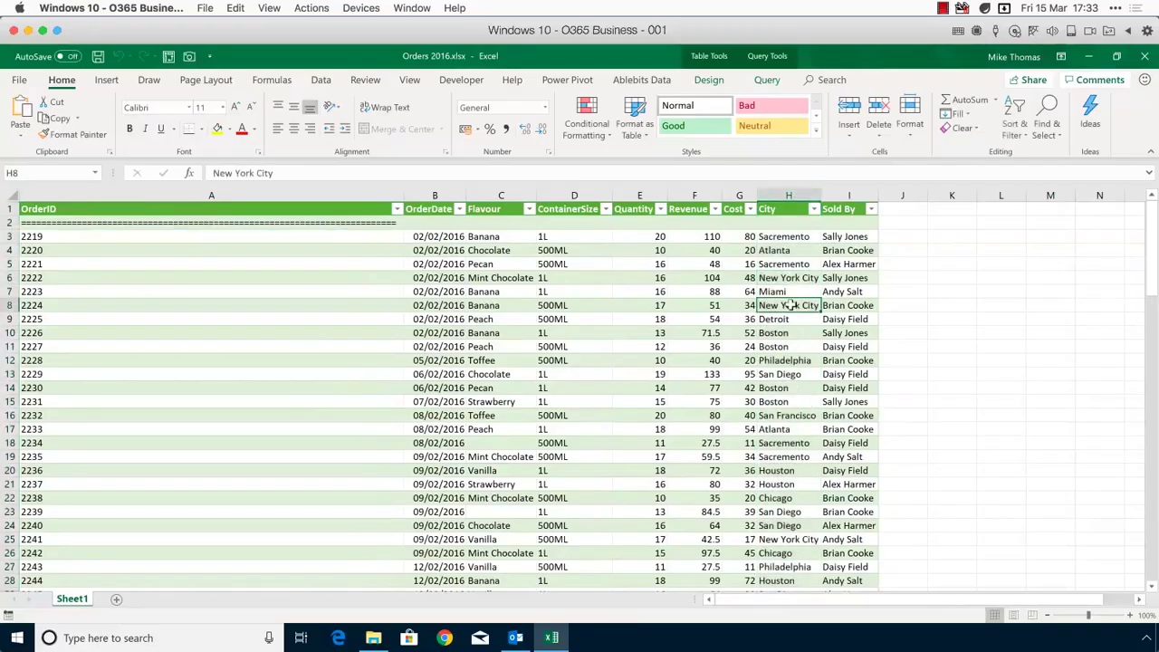
left_click(790, 539)
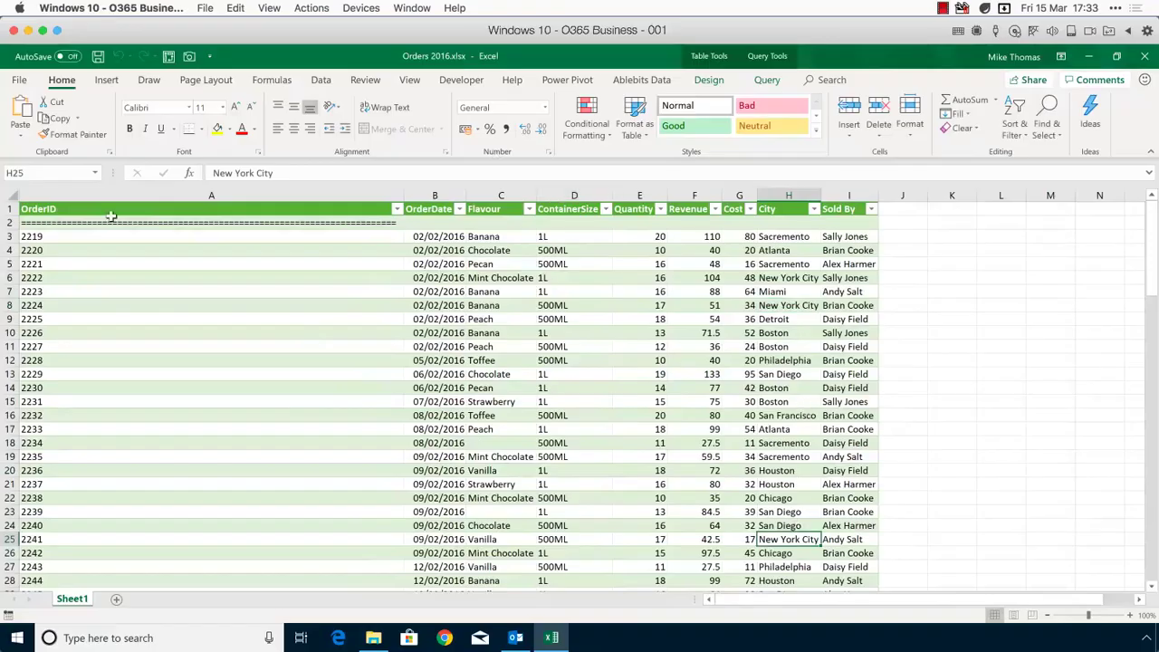
Step: Point out the separator row, the blank Flavour cells C18 and C23, and the Sold By column
left_click(11, 222)
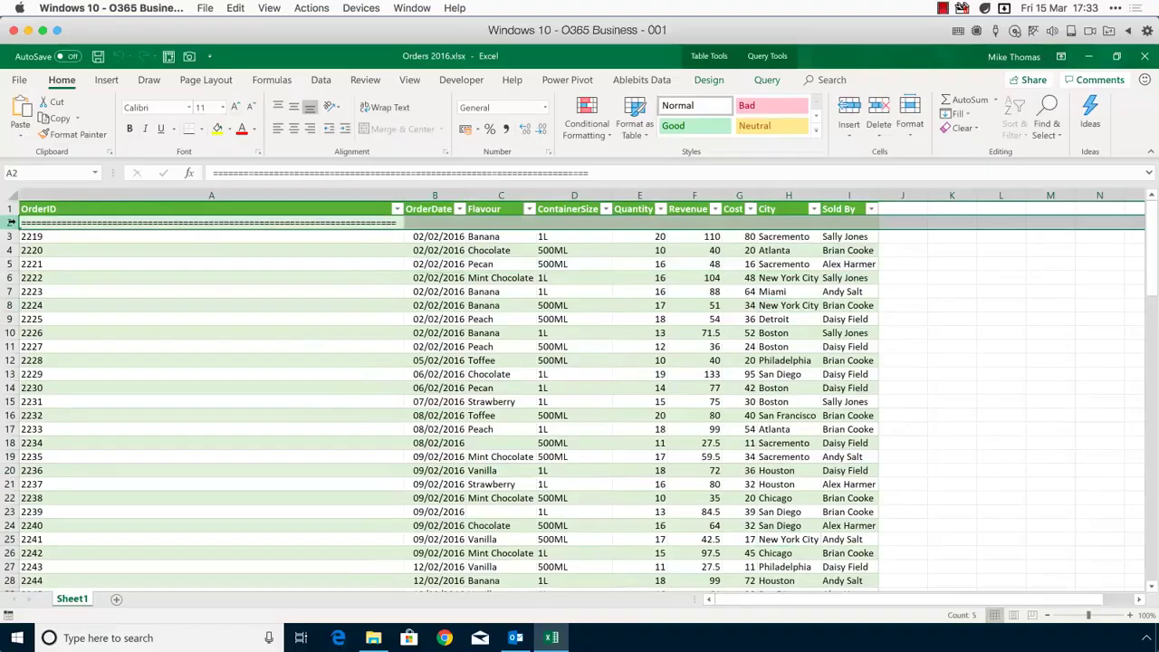
left_click(529, 209)
left_click(531, 211)
left_click(506, 442)
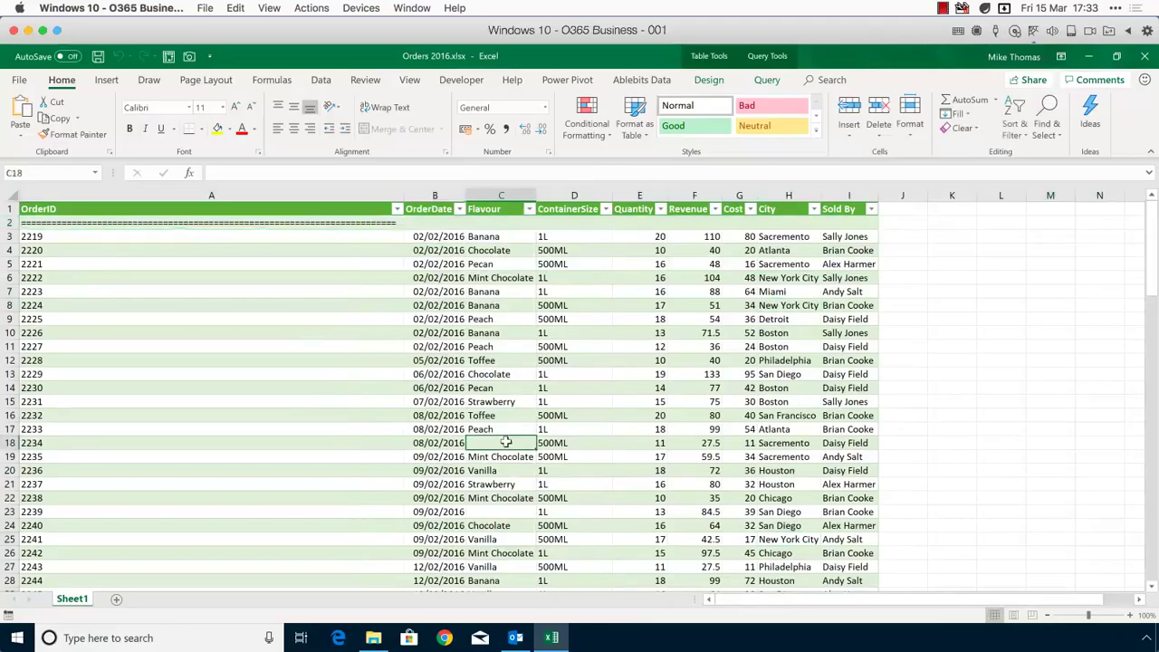
left_click(503, 511)
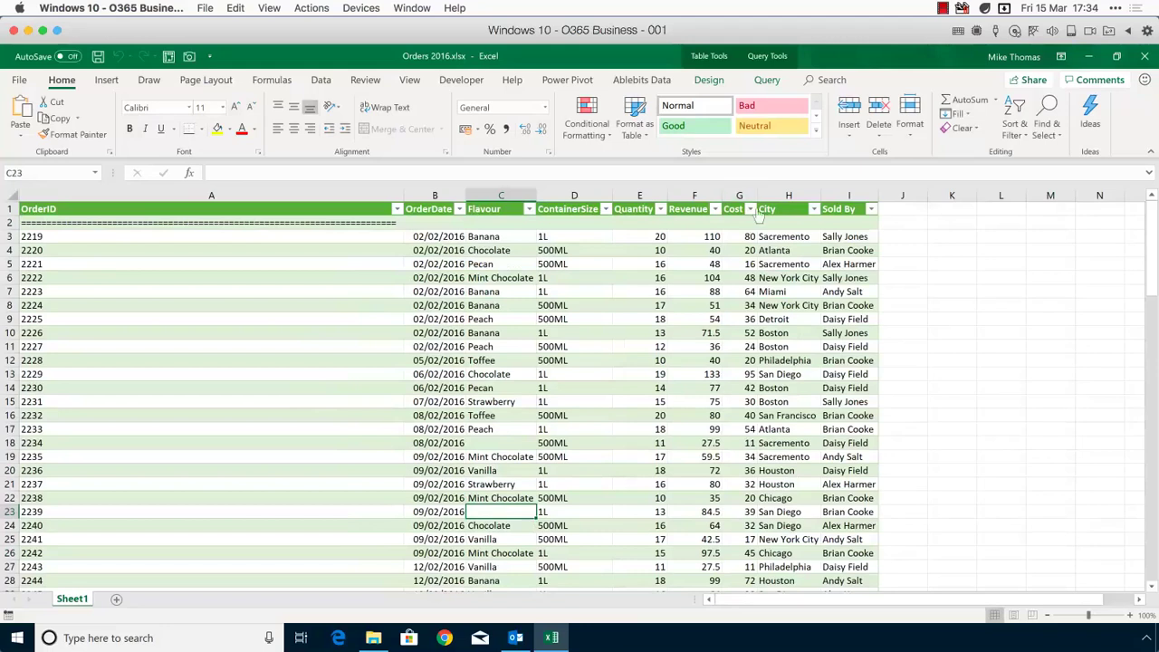
left_click(838, 192)
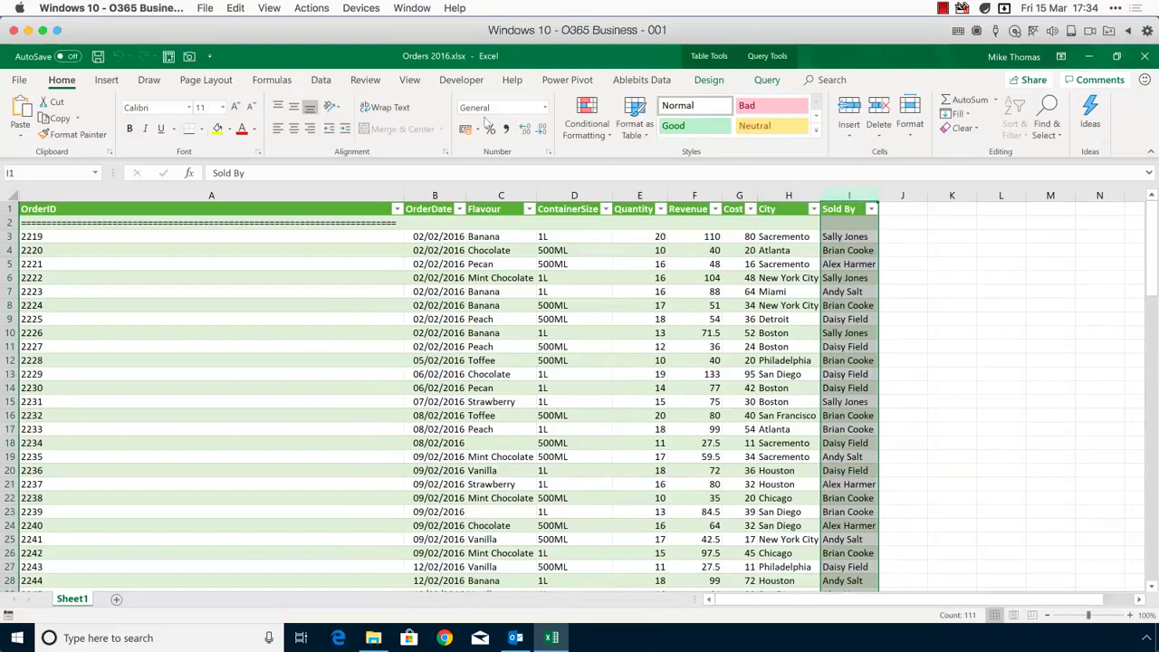
left_click(321, 79)
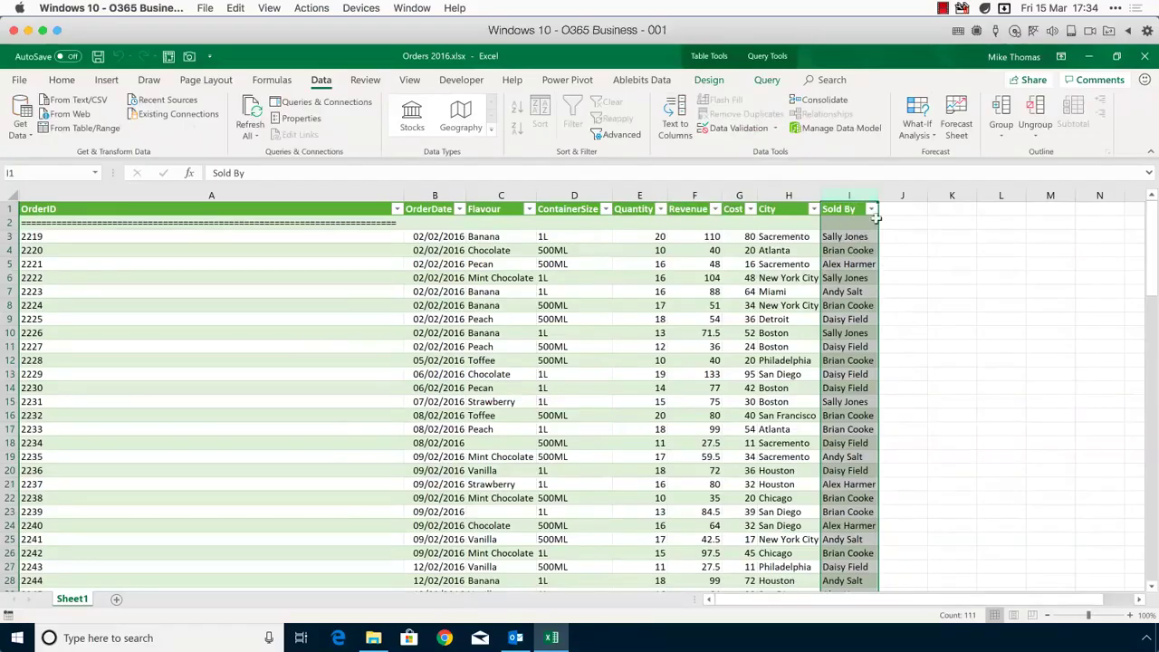
type("=")
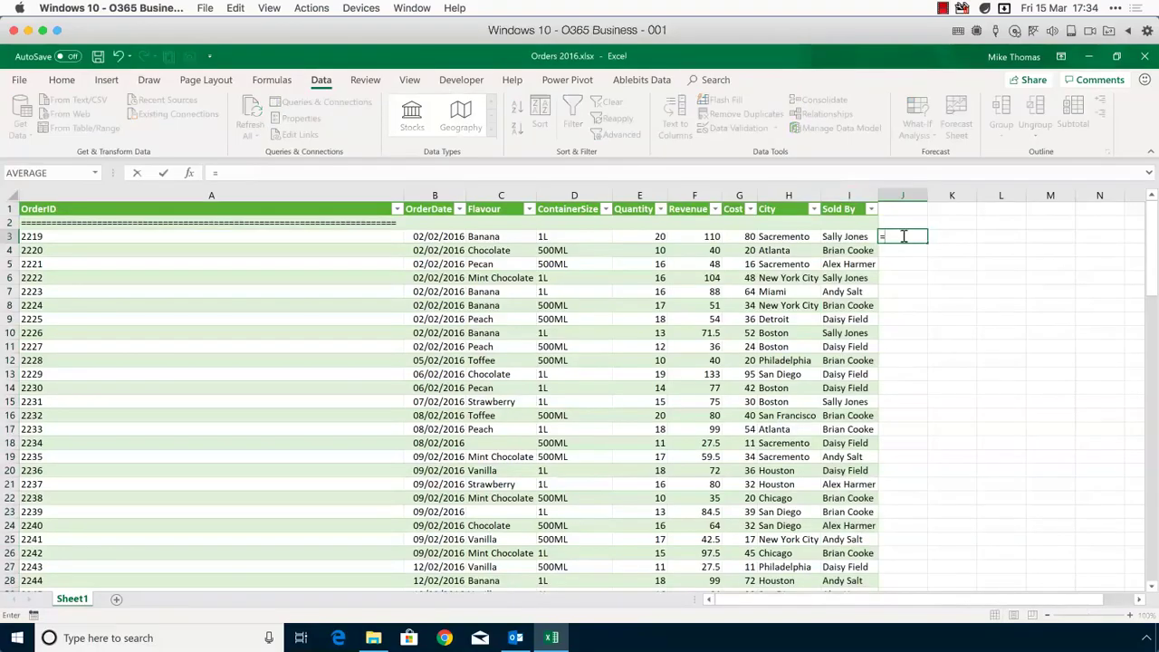
type("upper(")
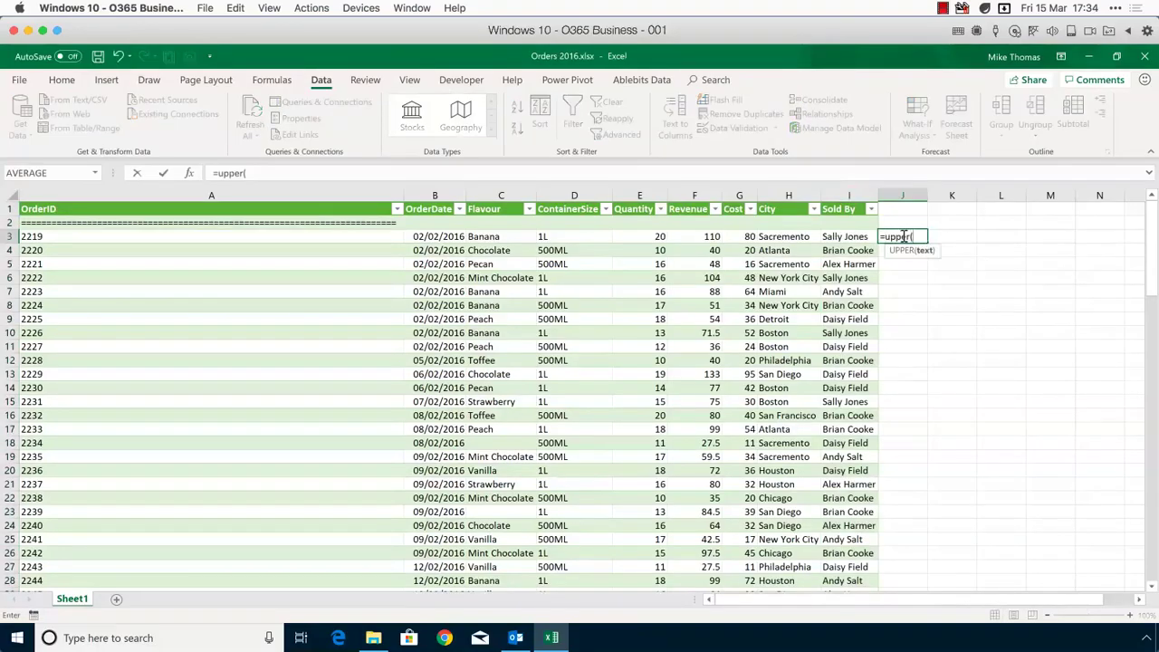
left_click(801, 234)
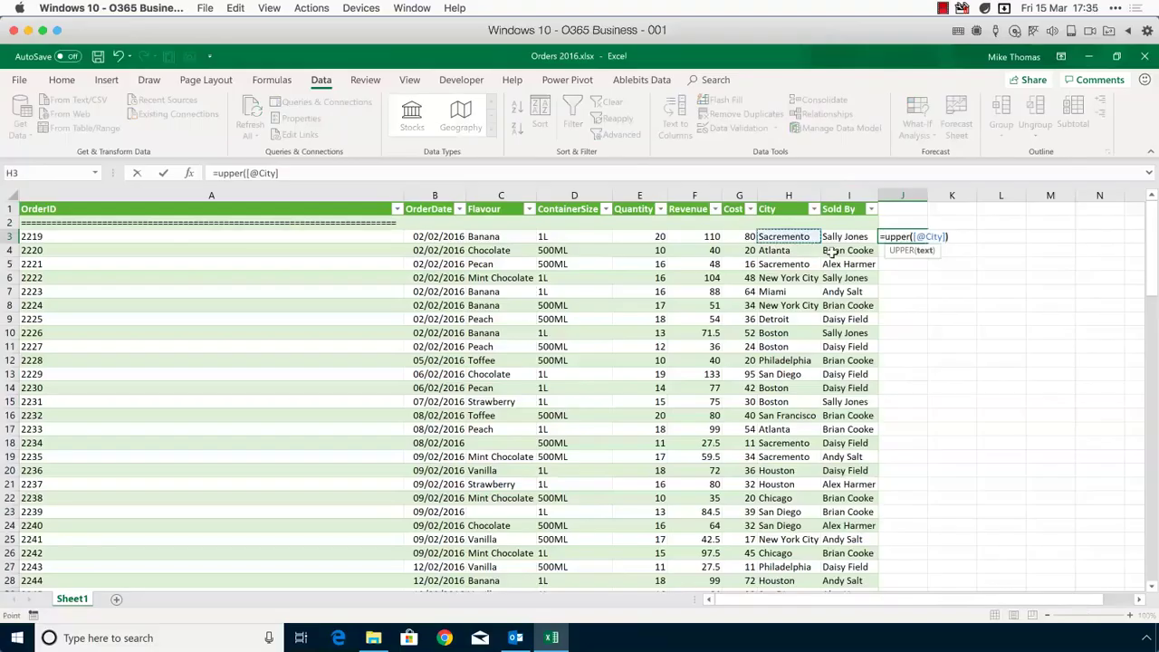
key("Return")
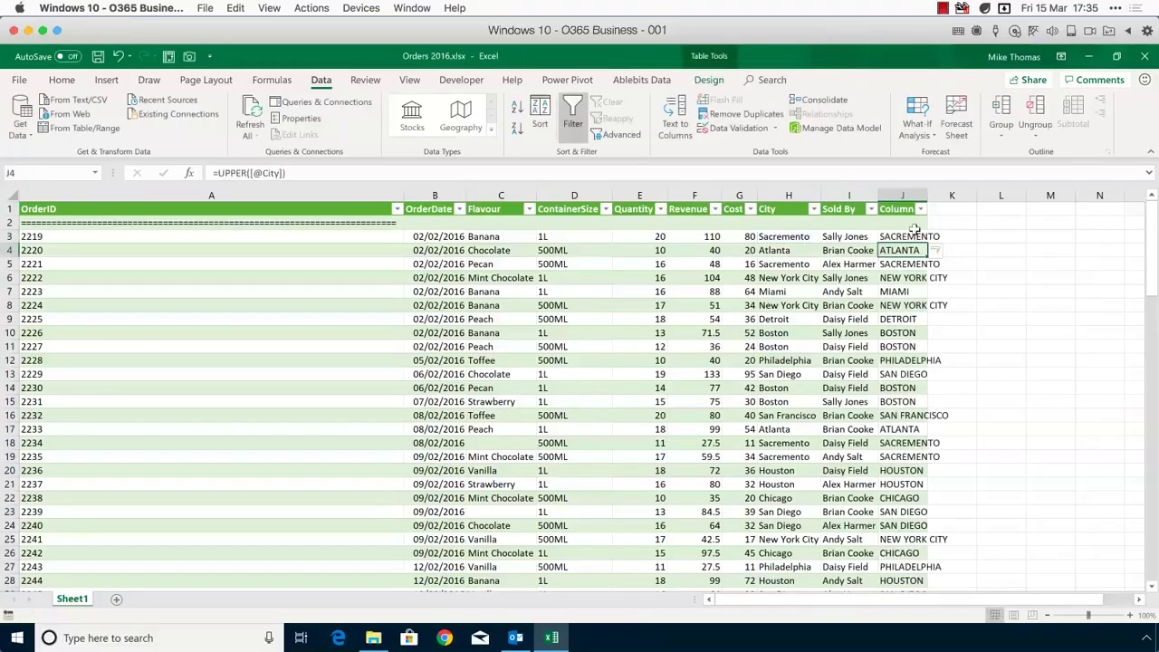
Step: Undo the uppercase city column, including its filled formulas and the table expansion
left_click(899, 196)
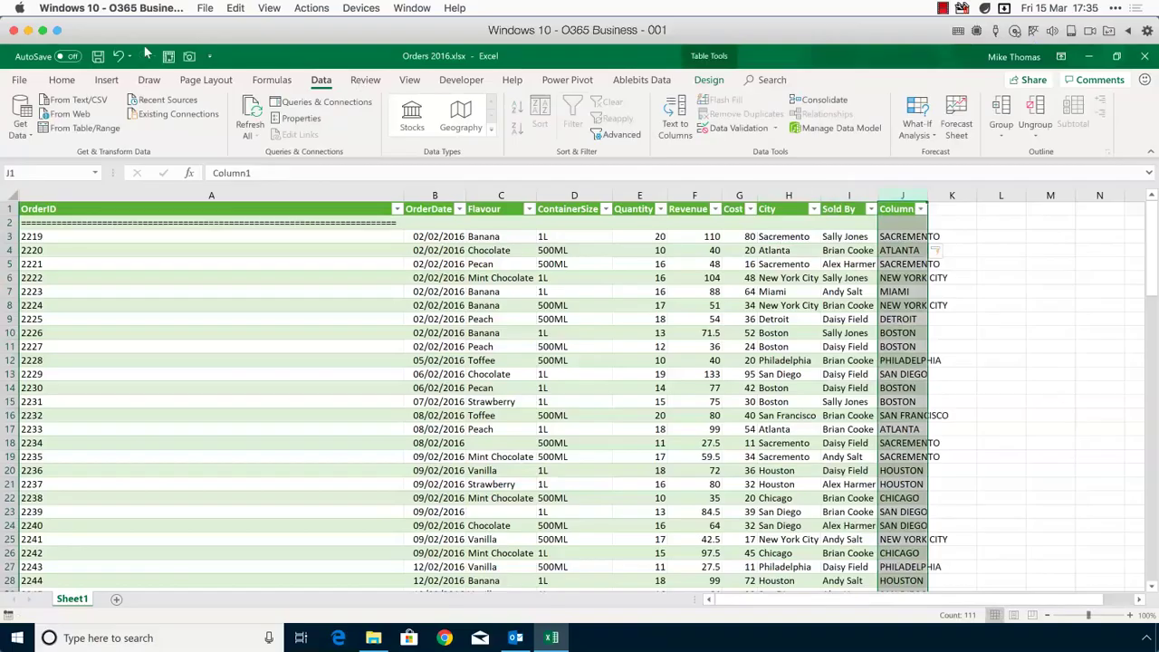
left_click(119, 56)
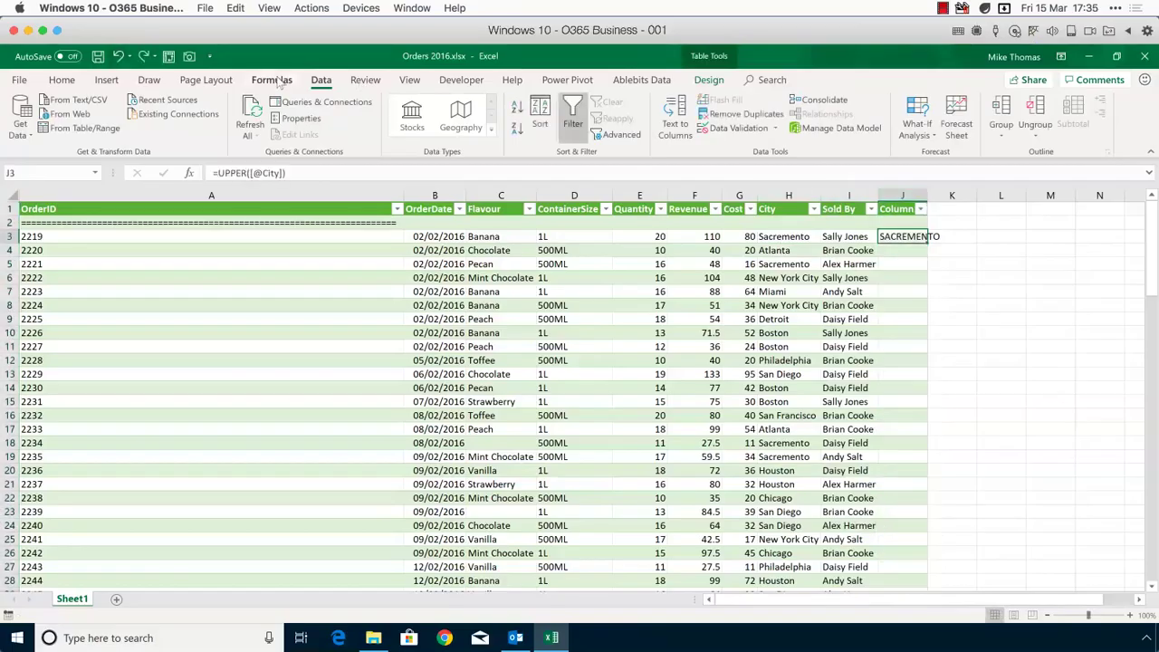
key("ctrl+z")
key("ctrl+z")
key("ctrl+z")
key("ctrl+z")
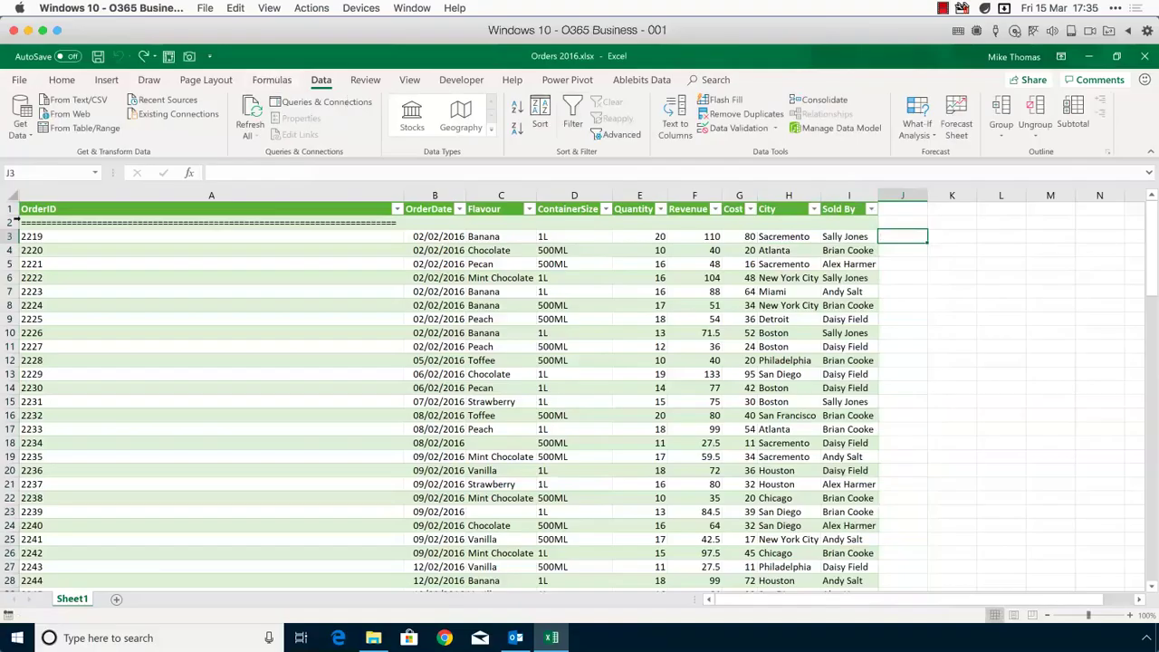
Step: Check the row commands available for separator row 2 without applying any, and inspect the blank Flavour cells C18 and C23
left_click(14, 222)
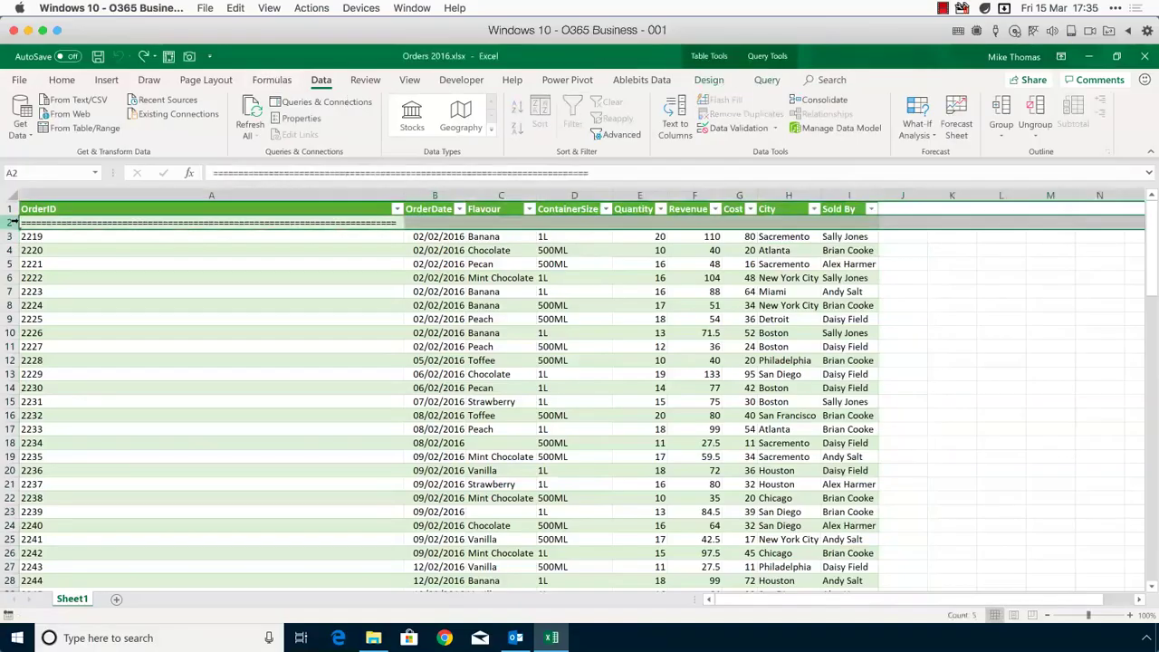
right_click(14, 222)
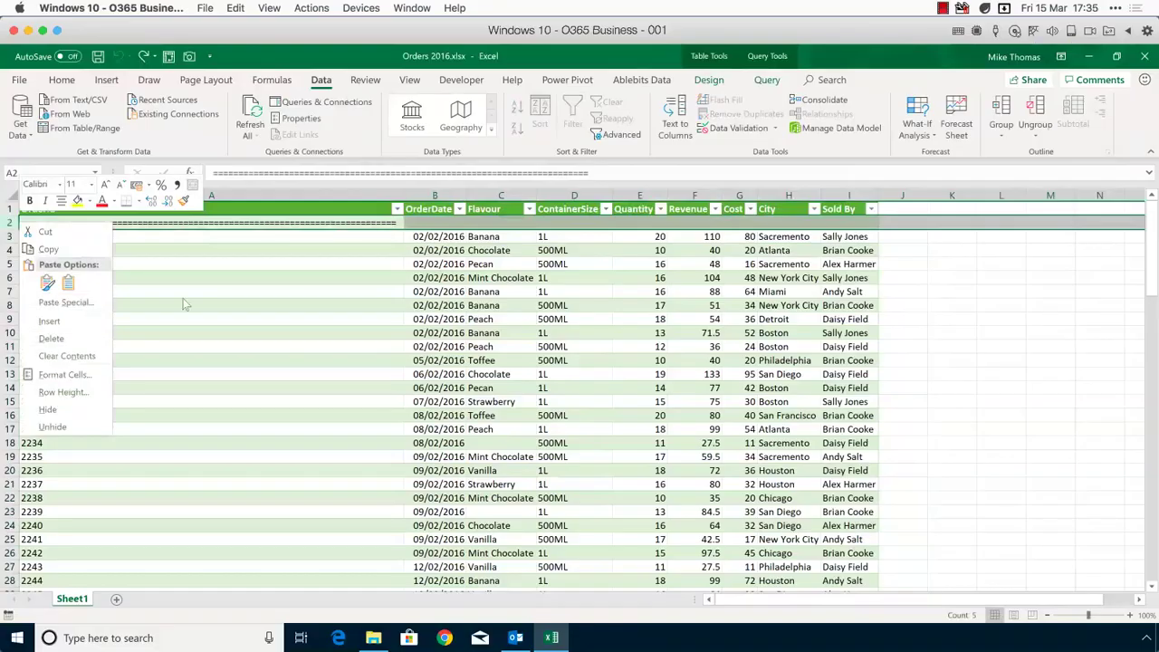
key("Escape")
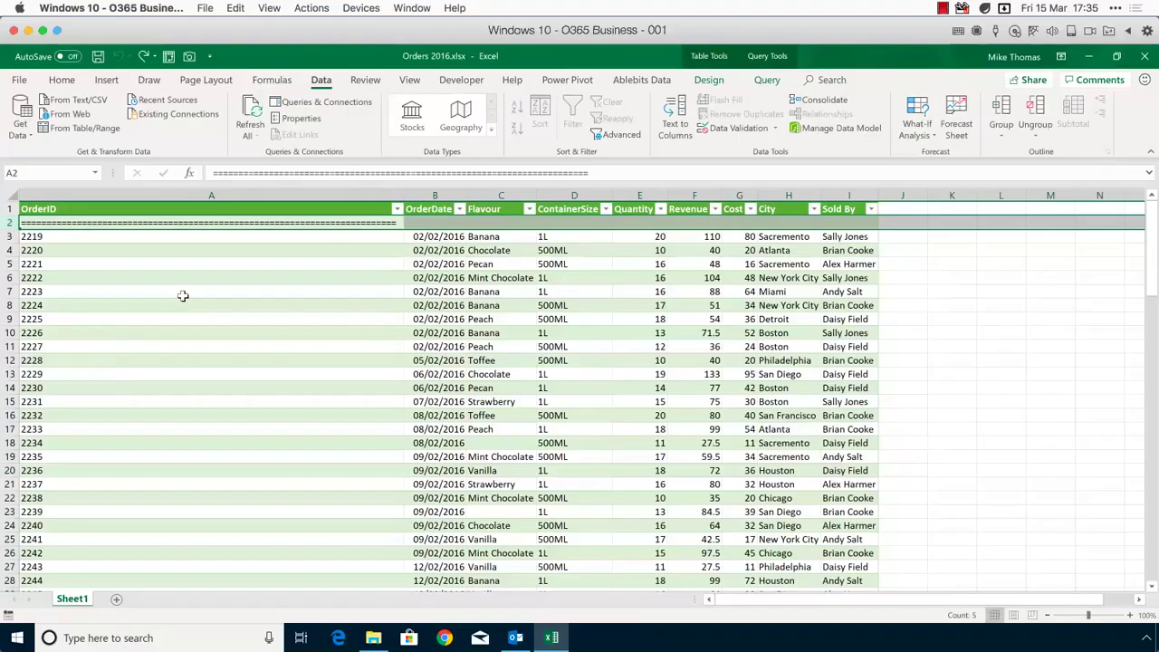
left_click(489, 443)
left_click(480, 511)
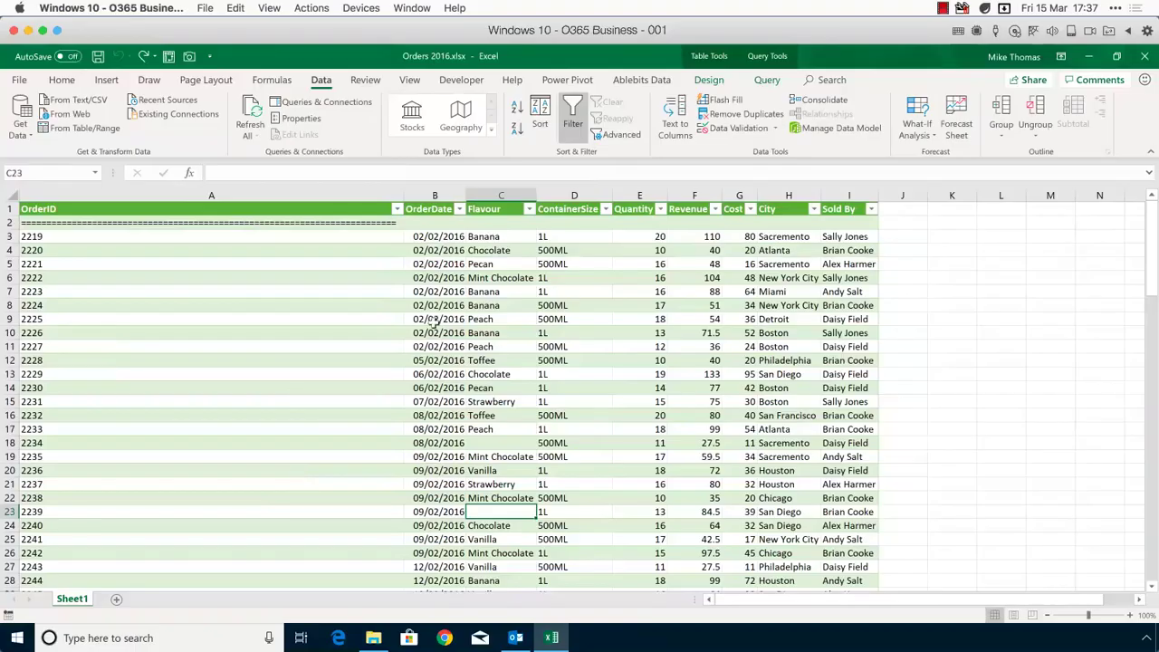
Step: Show the workbook's queries and connections, and review the Orders query's available commands and preview
left_click(768, 81)
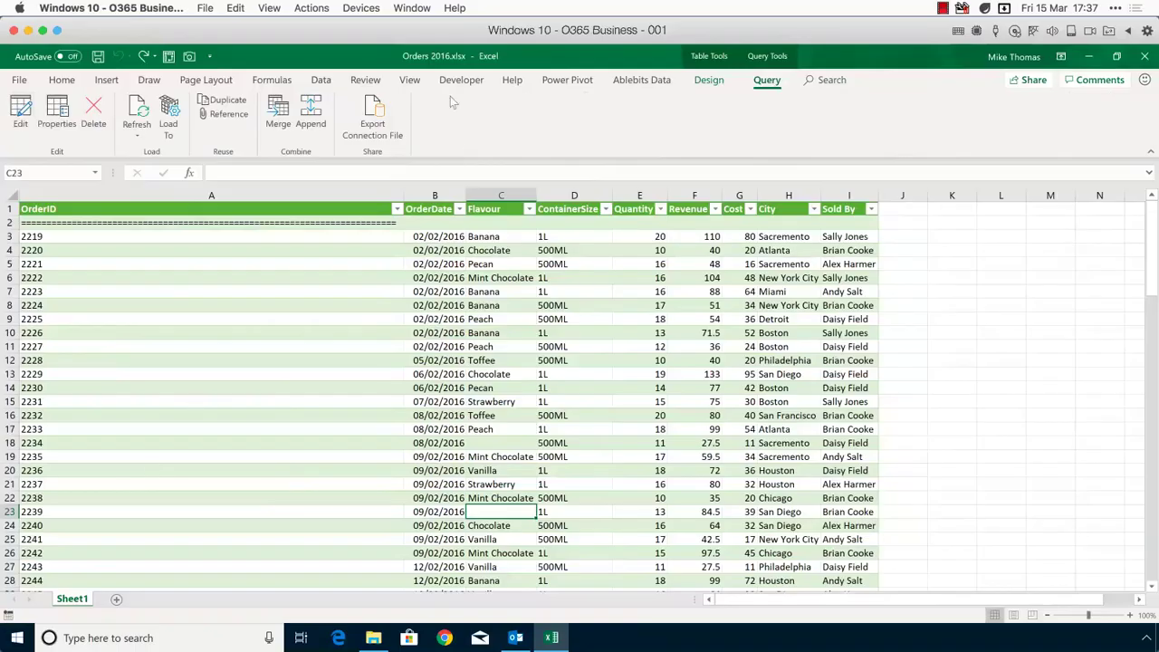
left_click(324, 81)
left_click(322, 102)
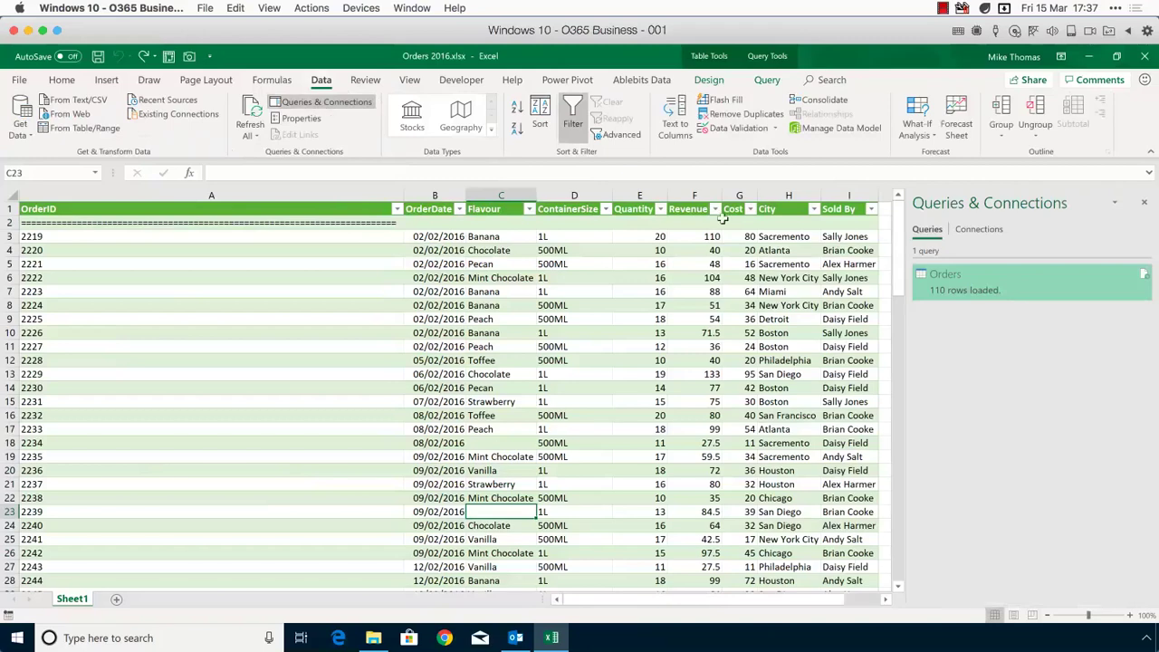
right_click(939, 290)
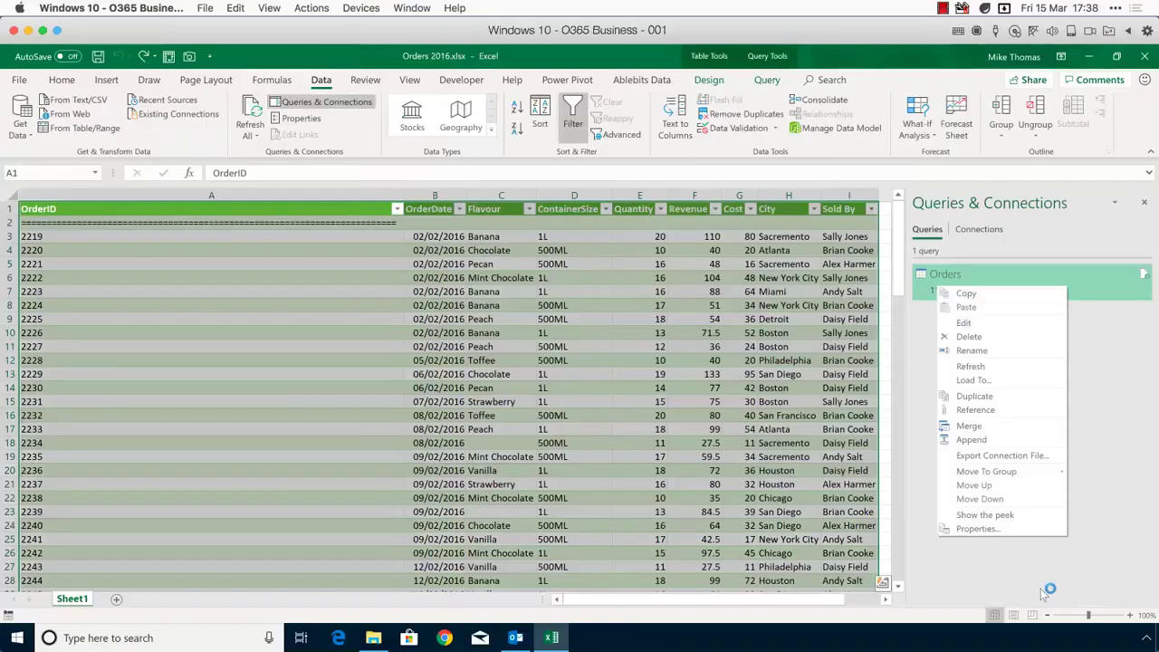
left_click(1003, 278)
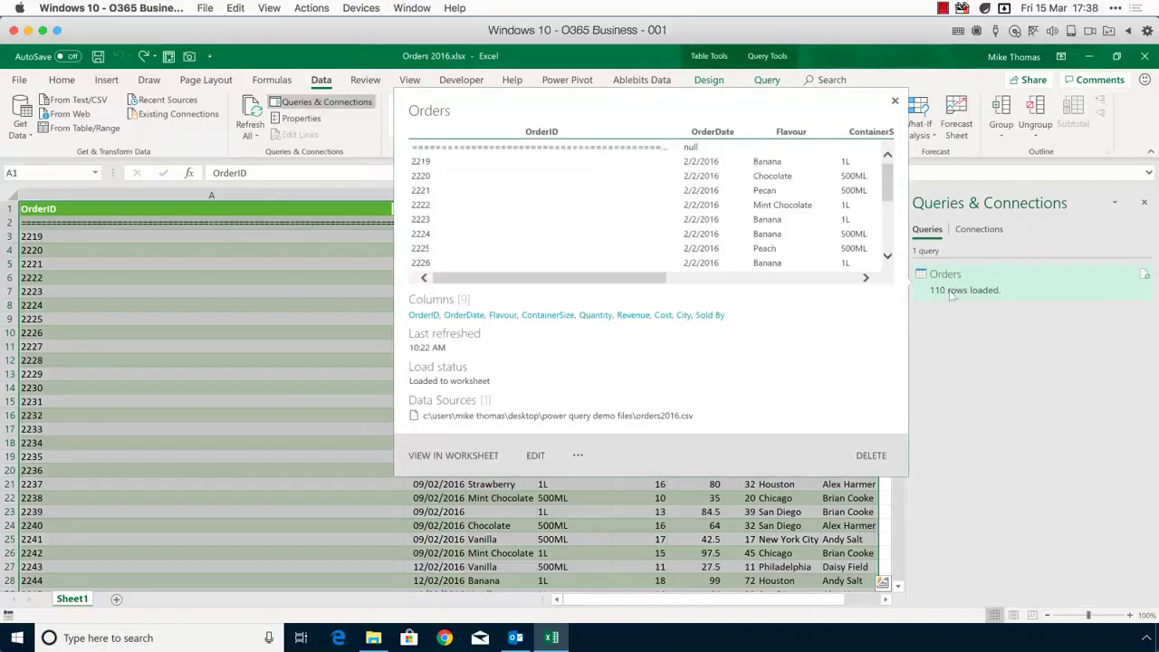
Step: Check the Power Query Demo Files folder for the source CSV, return to Orders 2016.xlsx and review the Orders query's editing commands
left_click(1090, 58)
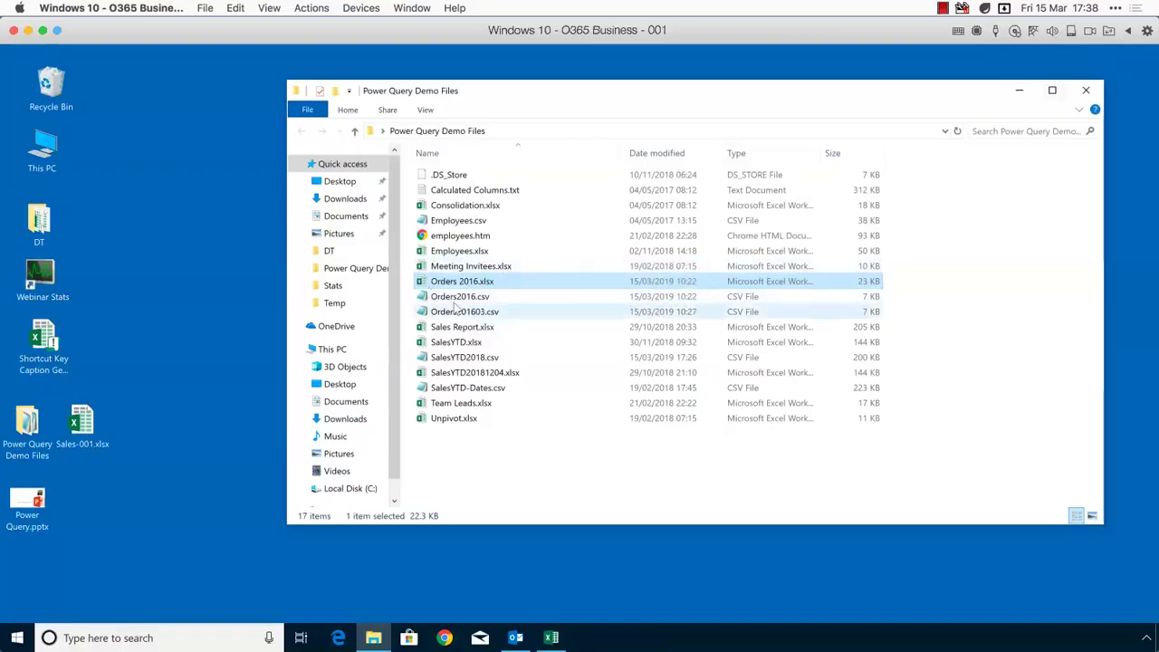
left_click(552, 638)
right_click(948, 289)
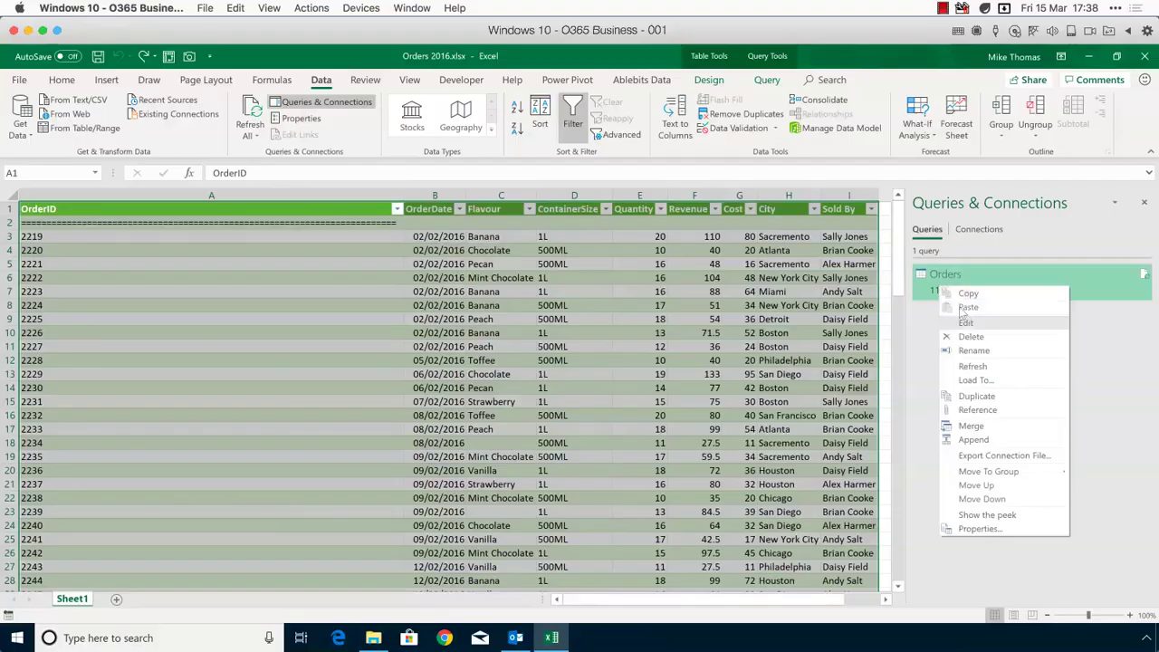
left_click(768, 82)
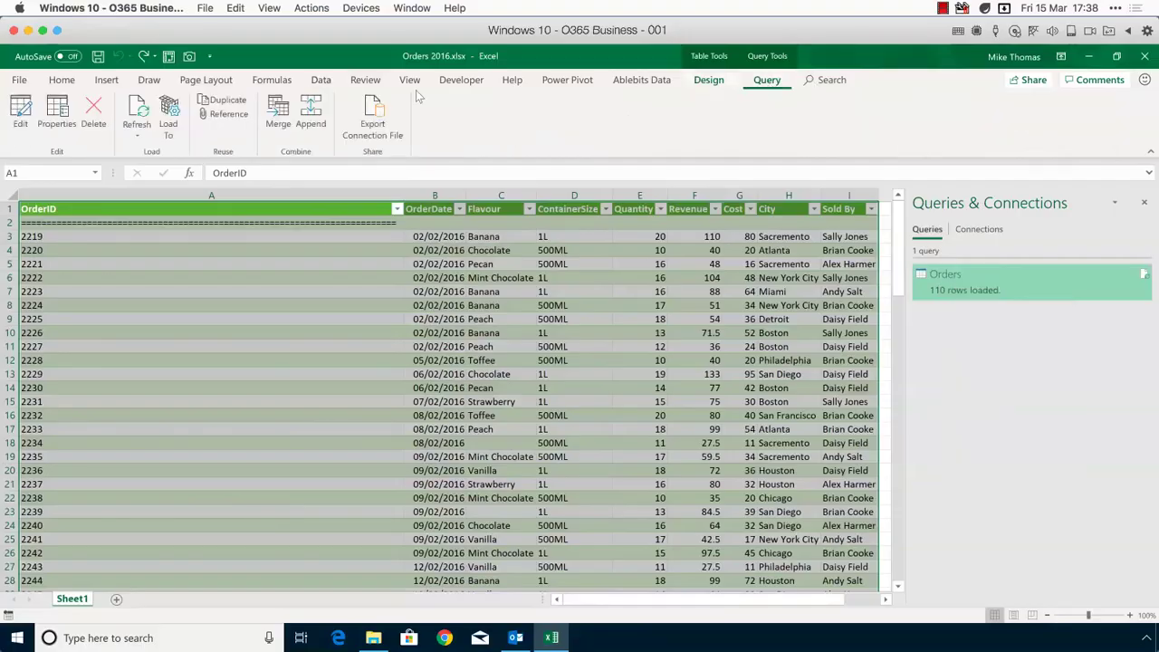
Step: Open the Orders query in the Power Query Editor and review its data source settings
left_click(21, 110)
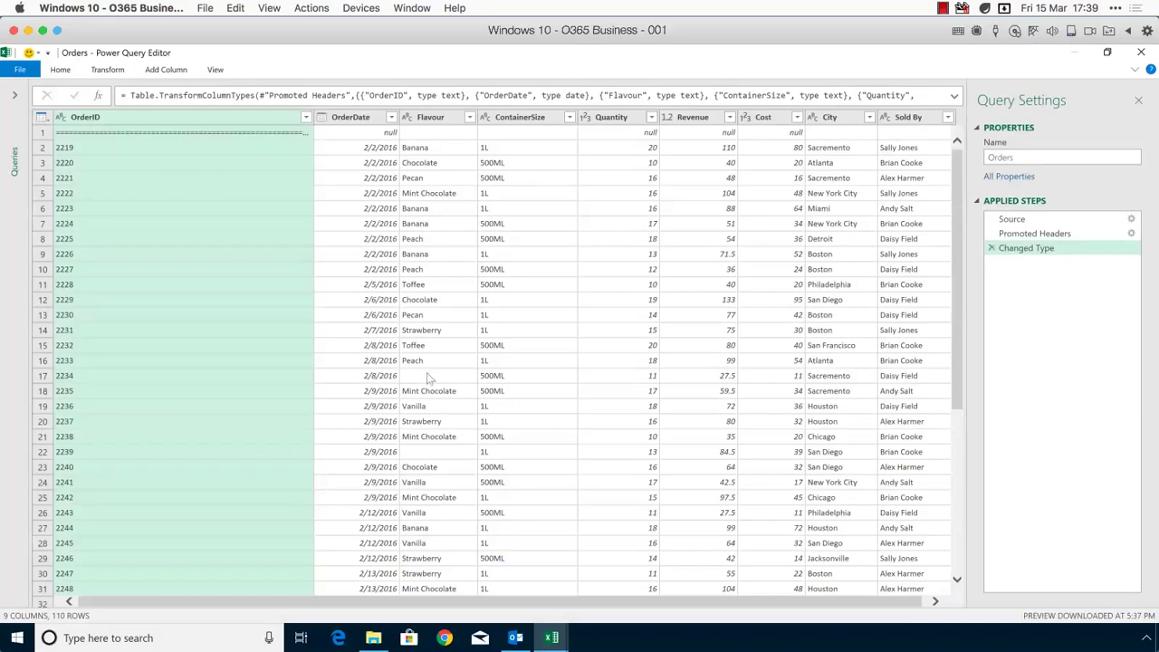
left_click(60, 70)
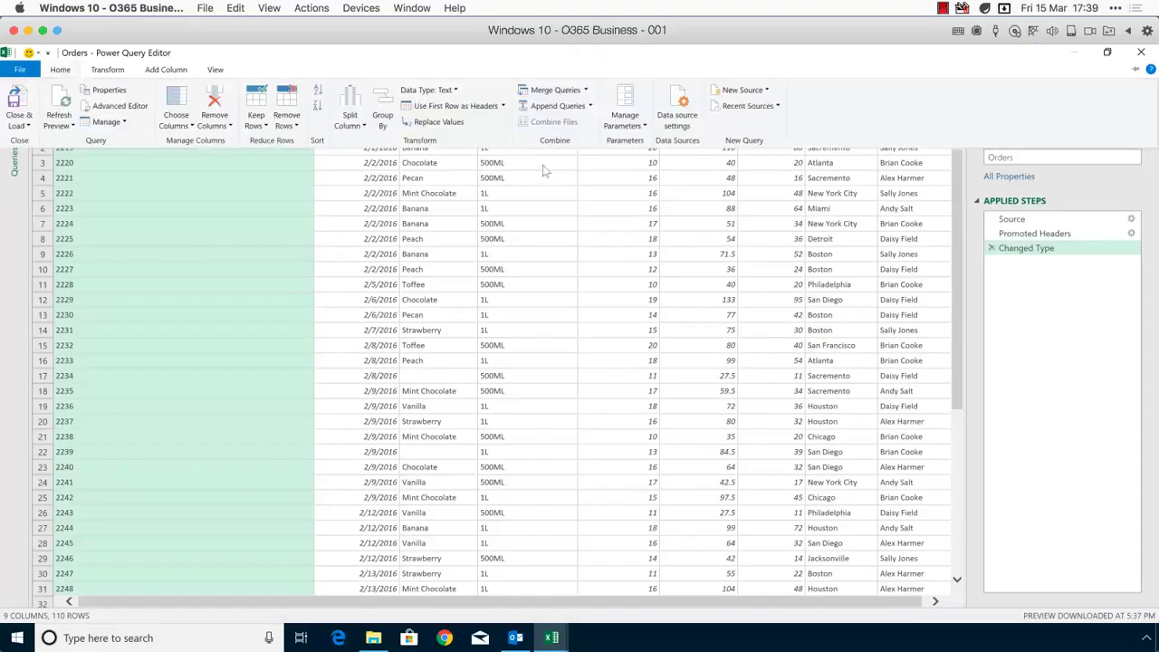
left_click(676, 109)
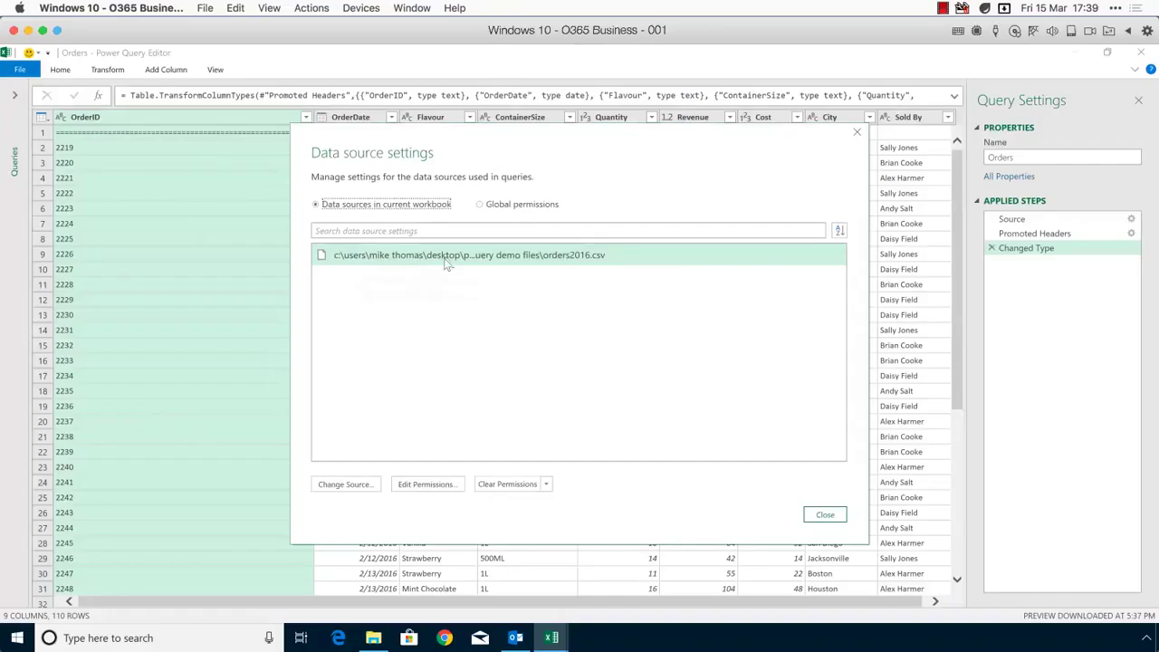
left_click(824, 515)
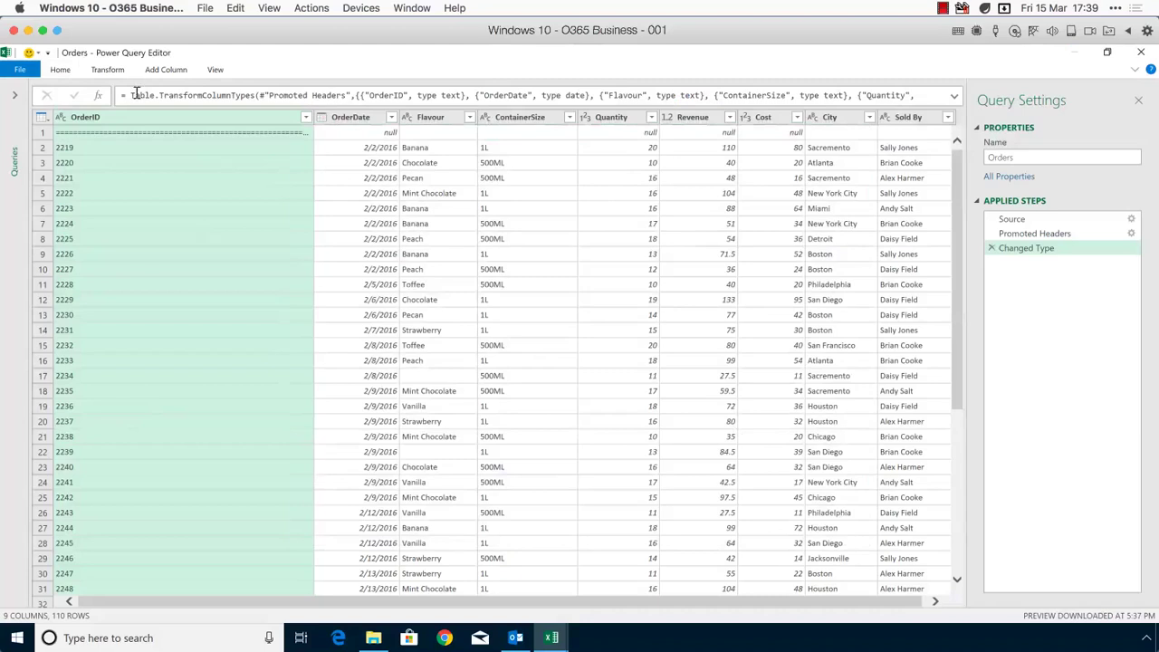
Step: Reselect Orders2016.csv from the desktop's Power Query Demo Files folder as the Orders query's data source, and close the data source settings
left_click(62, 71)
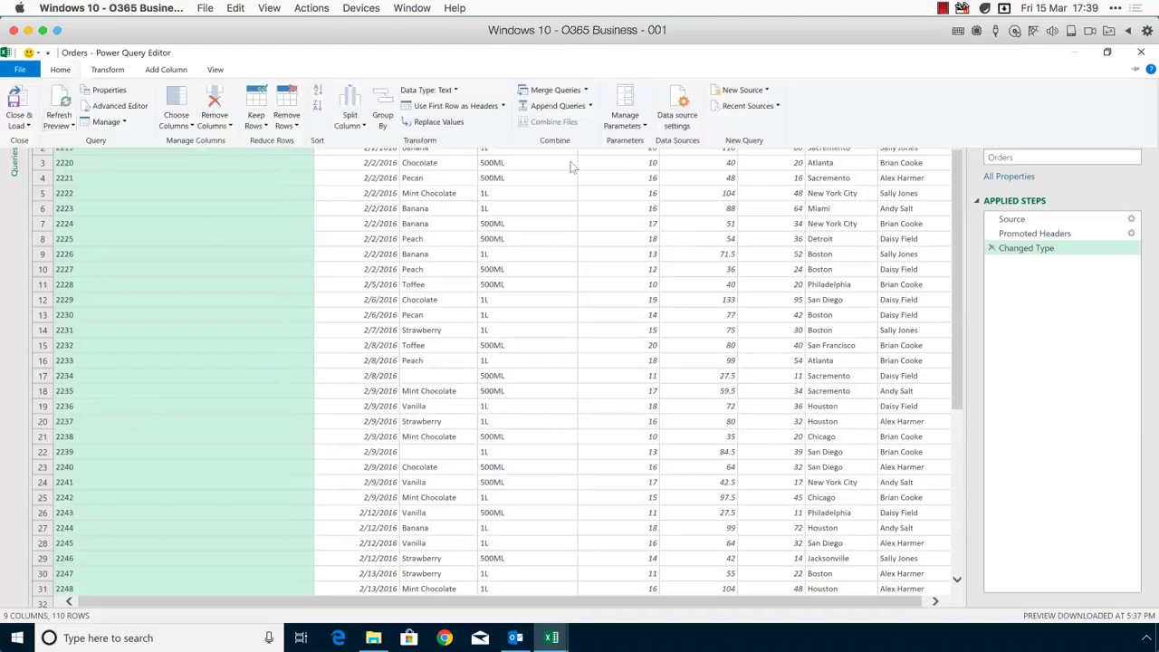
left_click(675, 104)
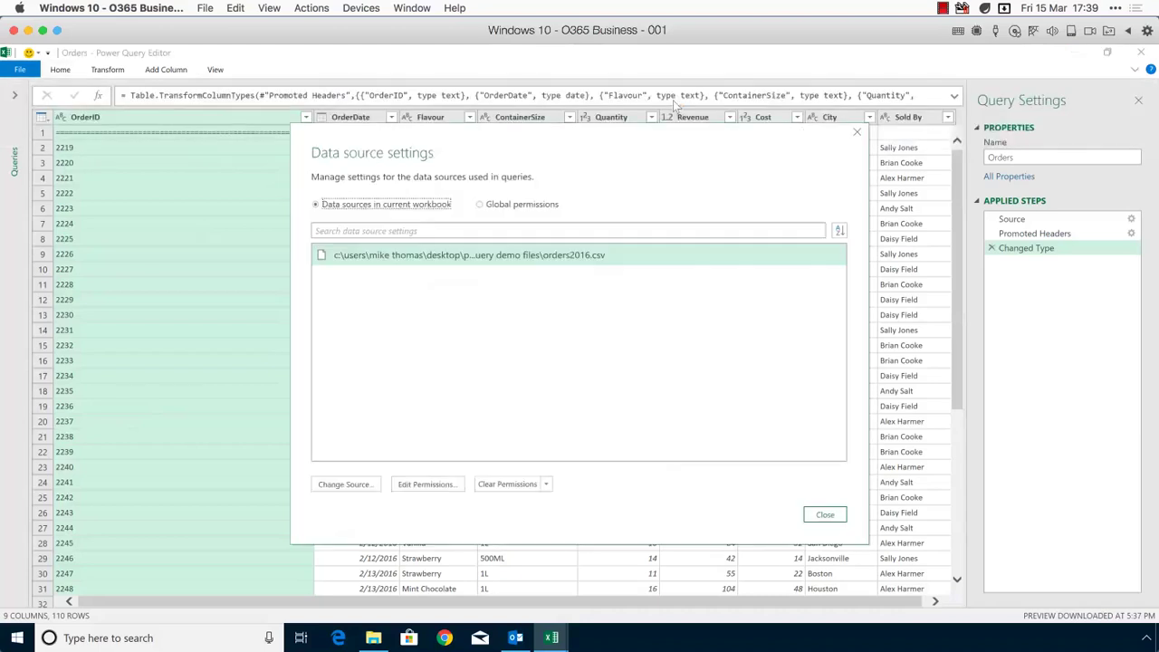
left_click(351, 485)
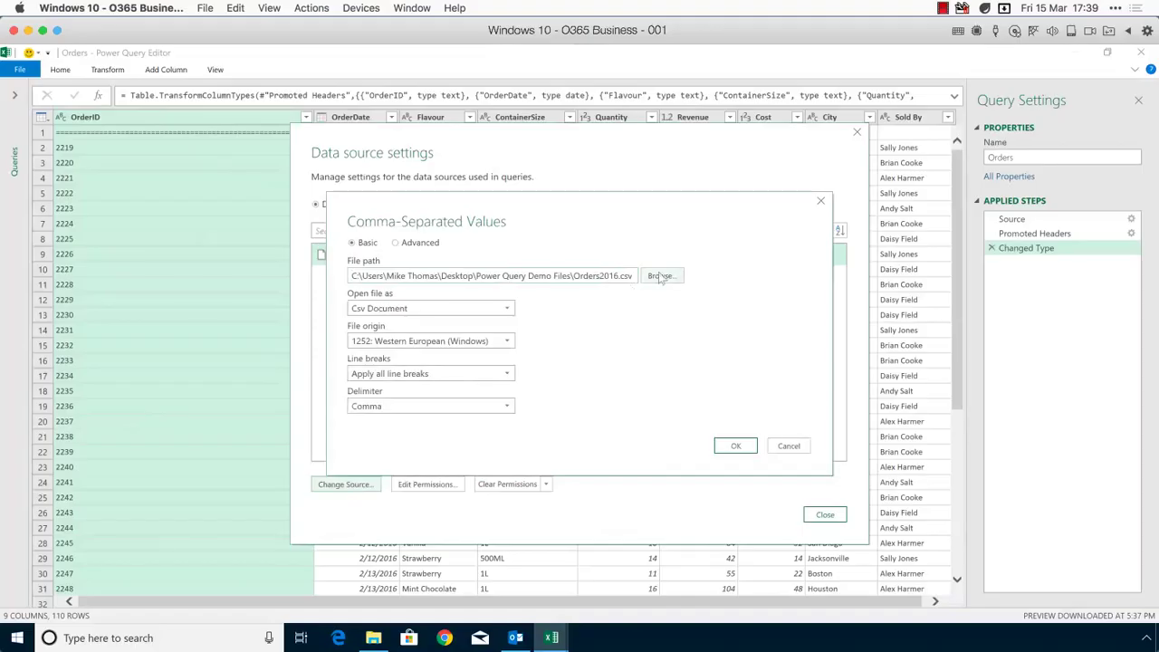
left_click(660, 276)
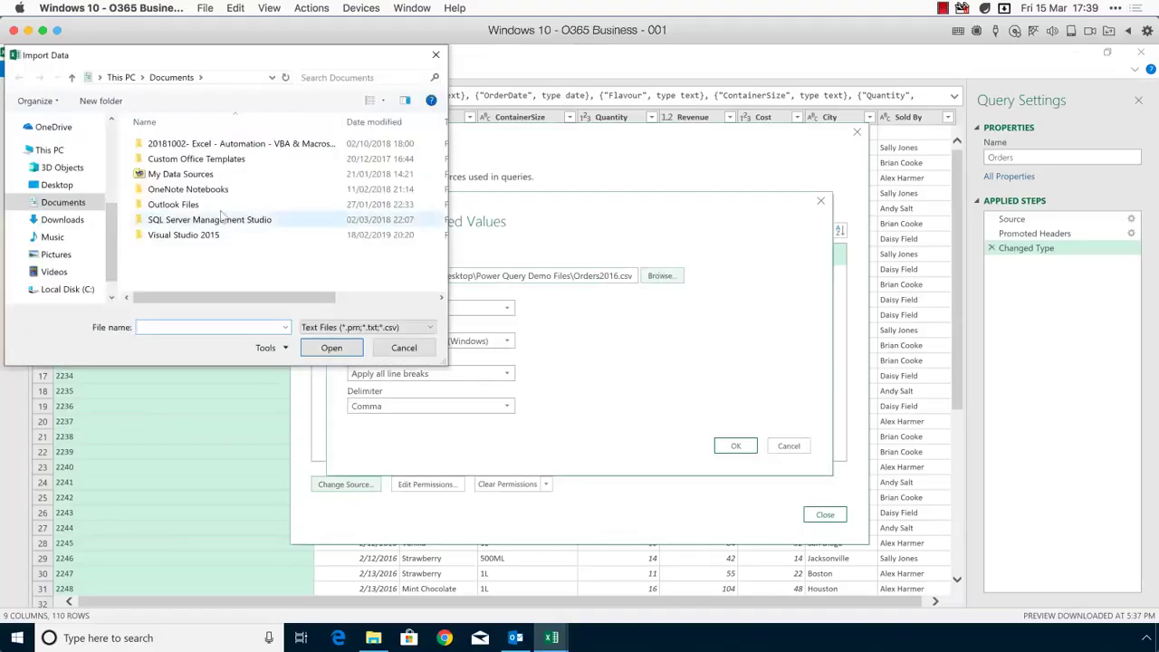
left_click(64, 187)
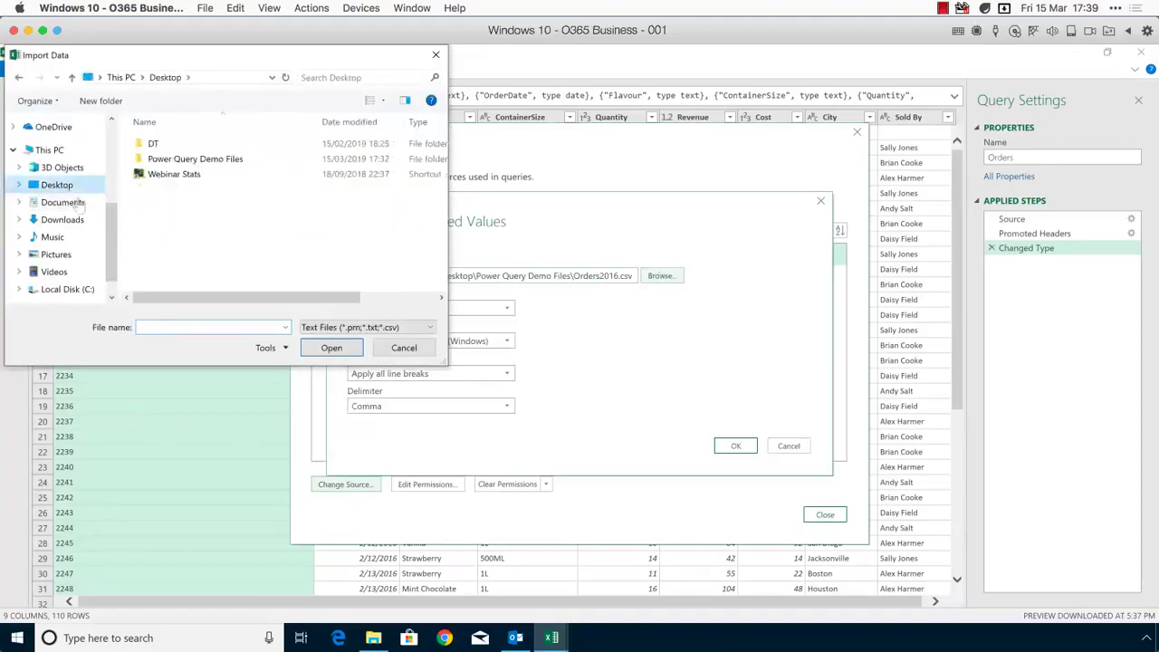
double_click(181, 159)
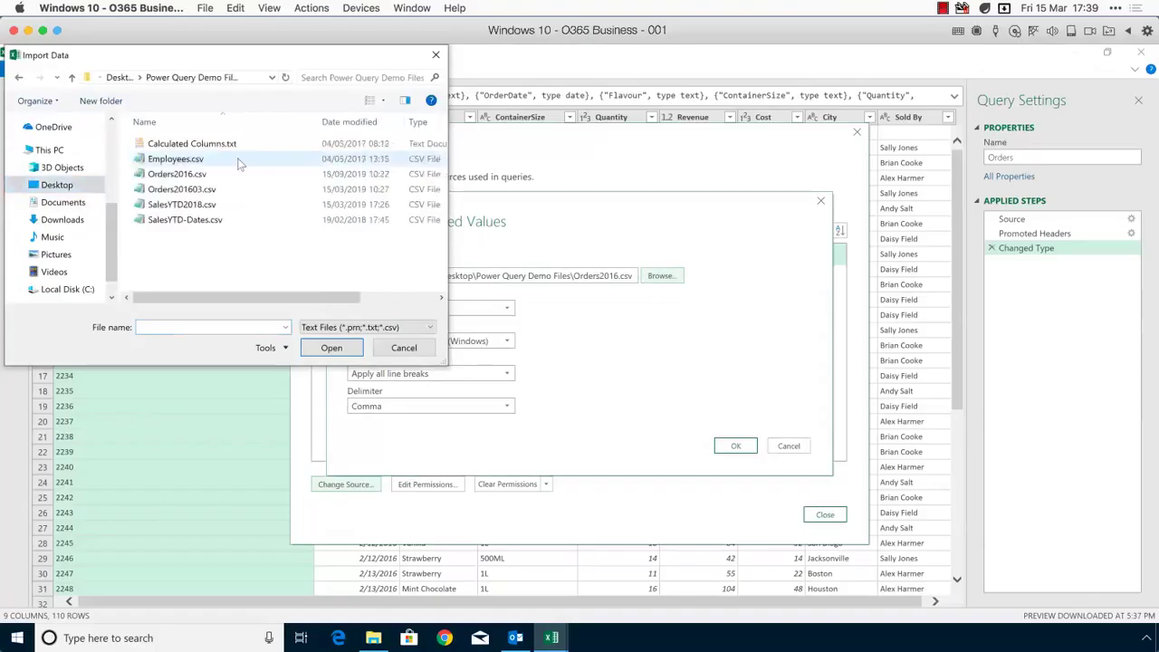
left_click(172, 175)
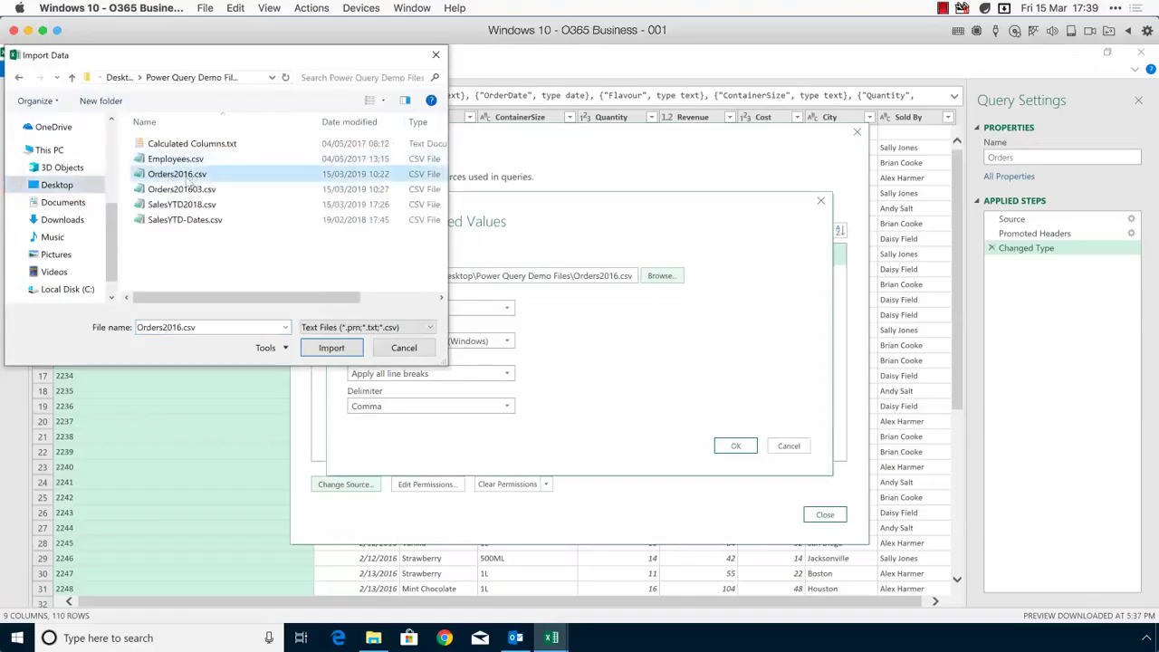
left_click(324, 349)
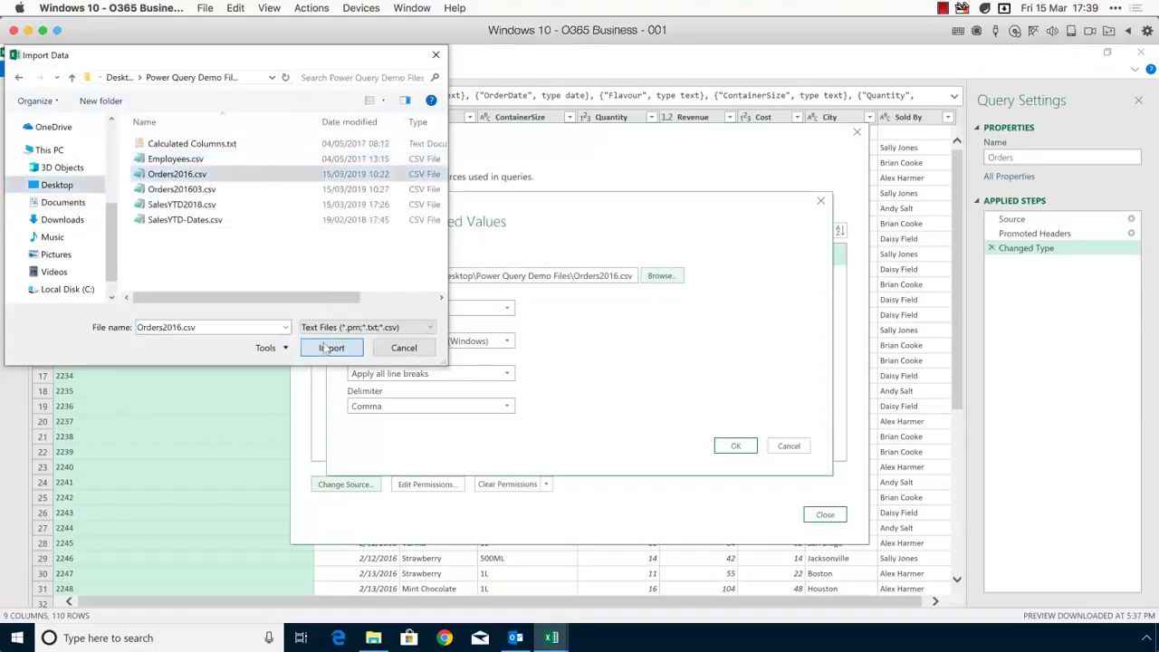
left_click(736, 446)
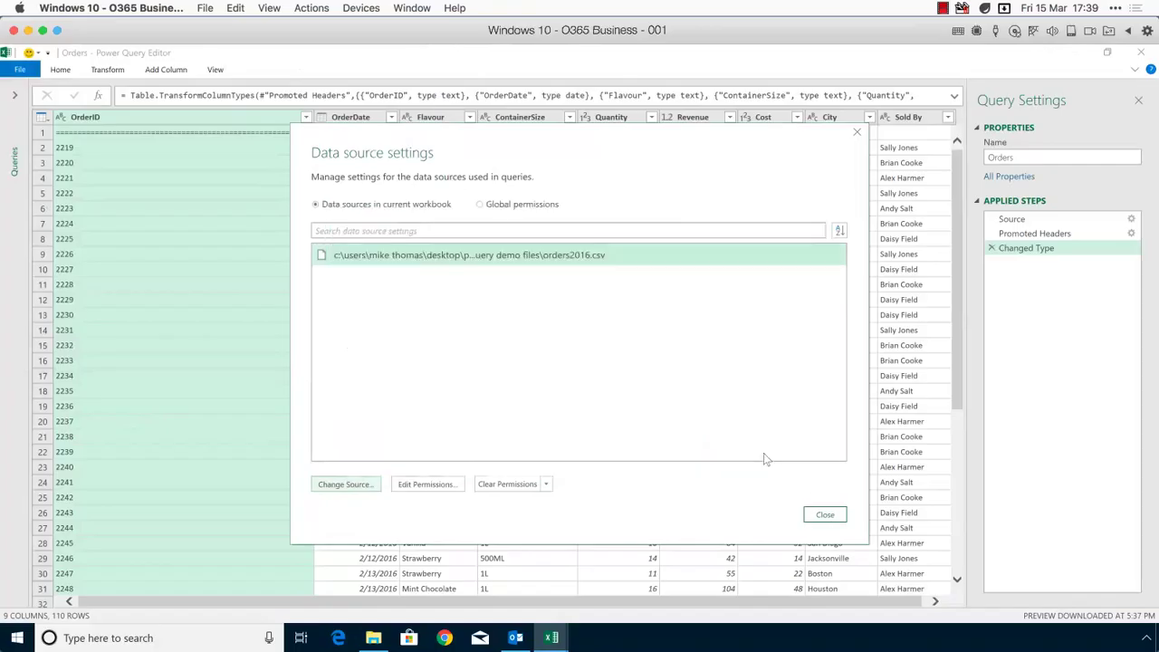
left_click(825, 515)
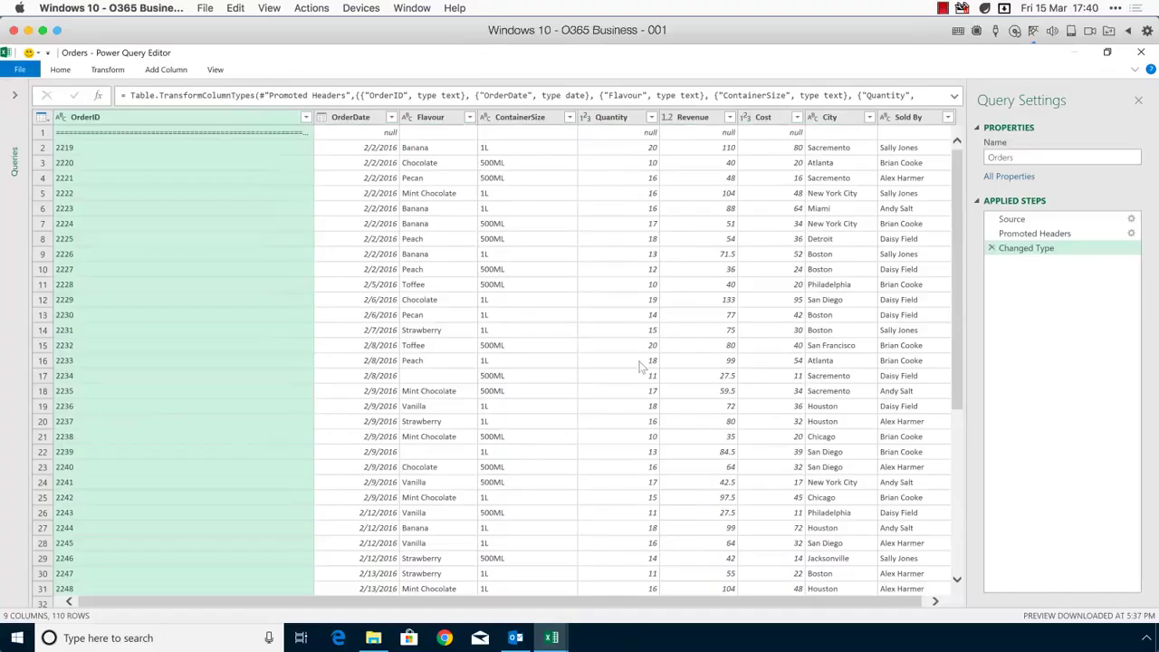
Step: Close the query editor and the Queries & Connections pane, and reopen the Orders query to review its name
left_click(1143, 54)
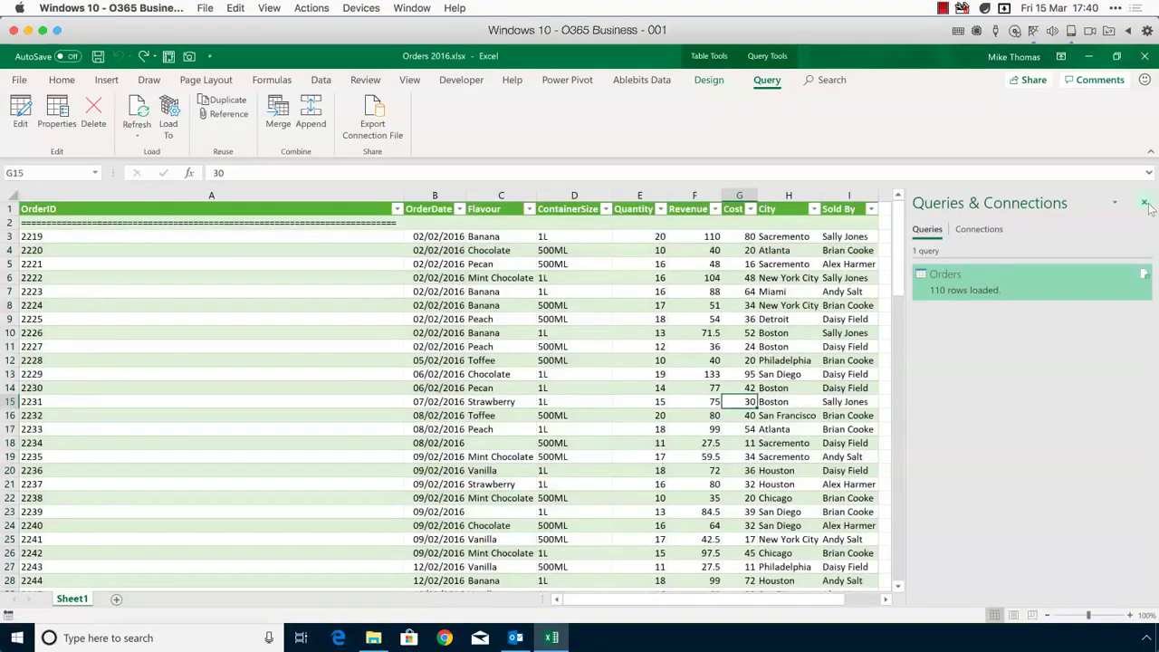
left_click(1146, 204)
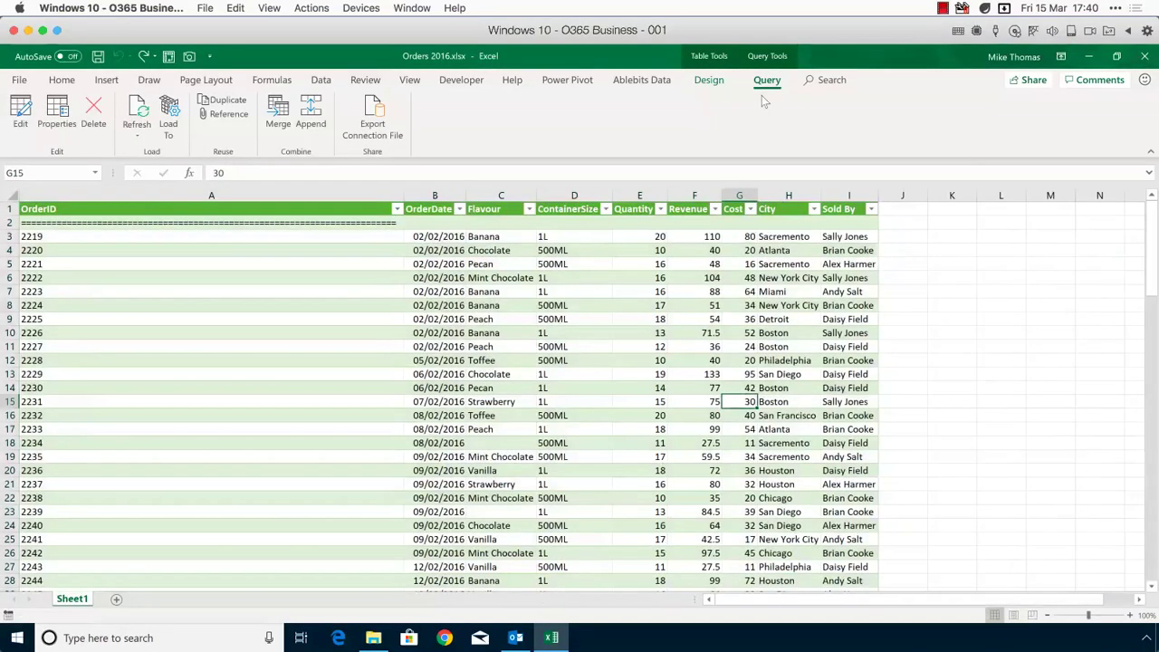
left_click(20, 113)
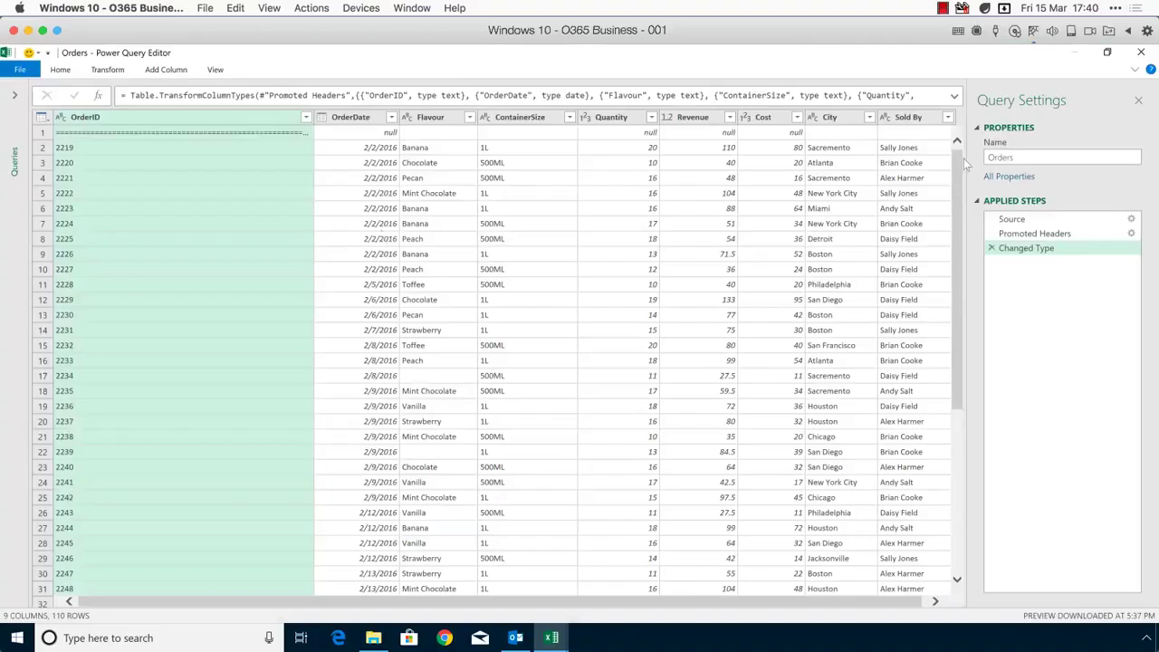
double_click(1005, 157)
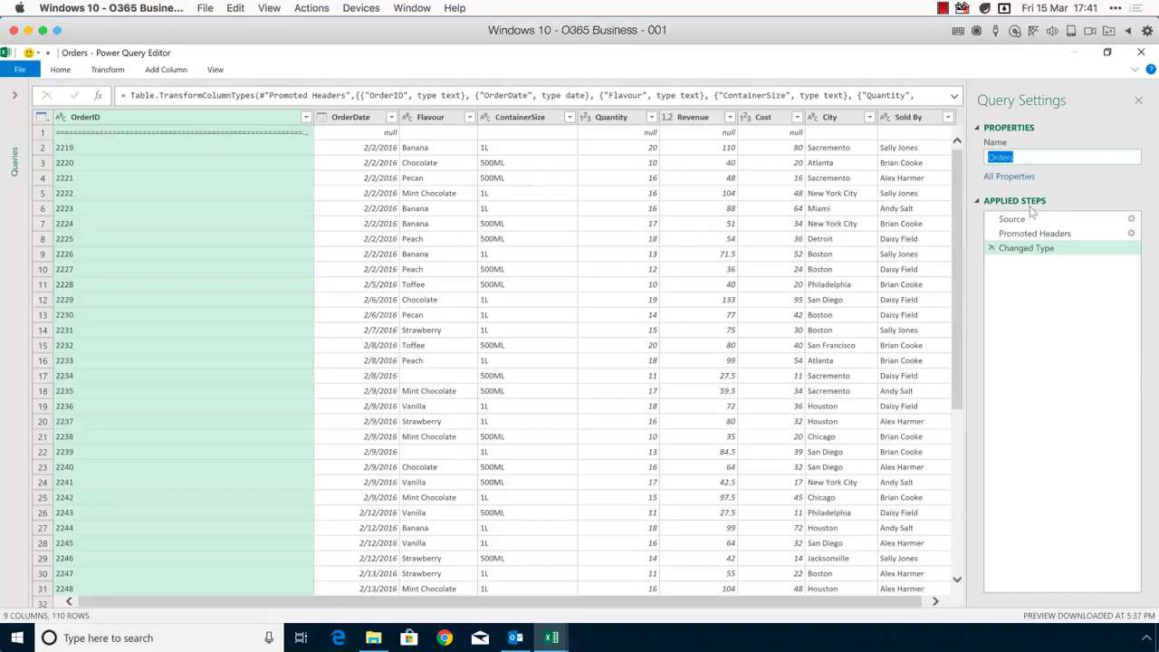
Step: Convert the City column to uppercase and delete the resulting Uppercased Text step from the query
left_click(831, 121)
right_click(833, 122)
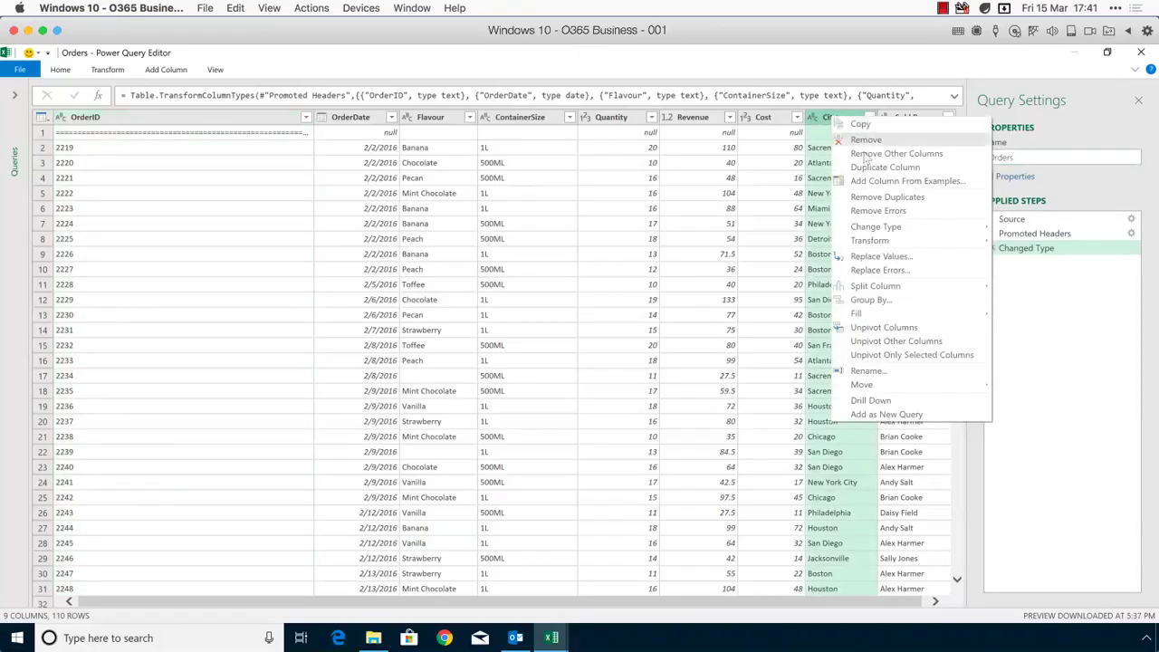
mouse_move(906, 241)
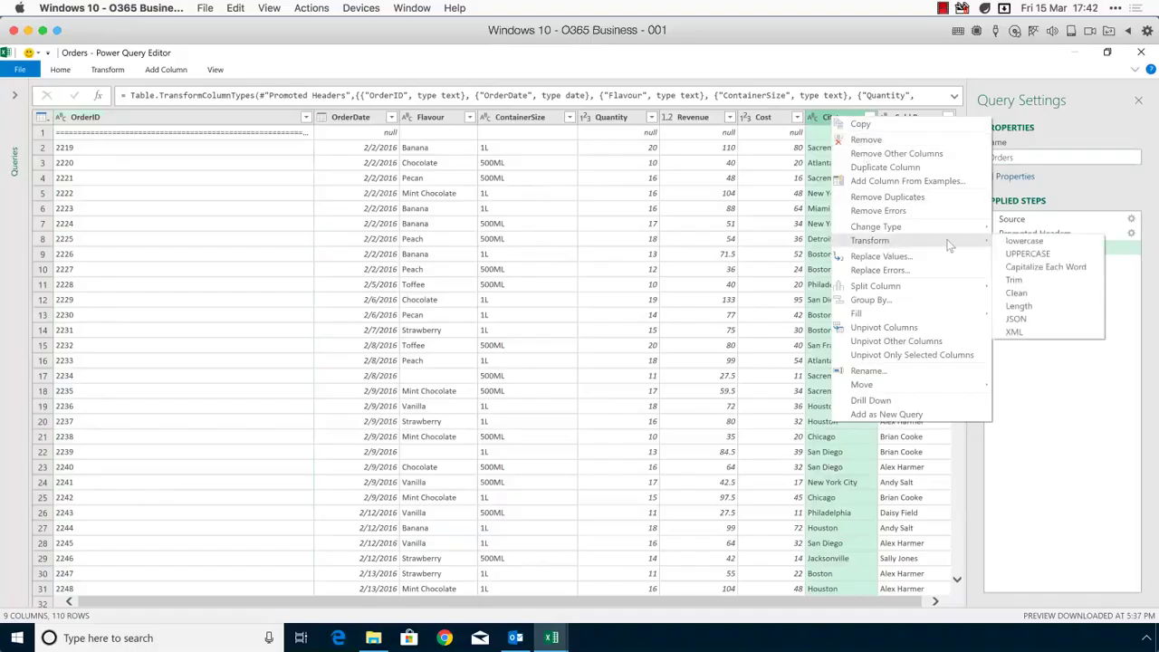
left_click(1026, 255)
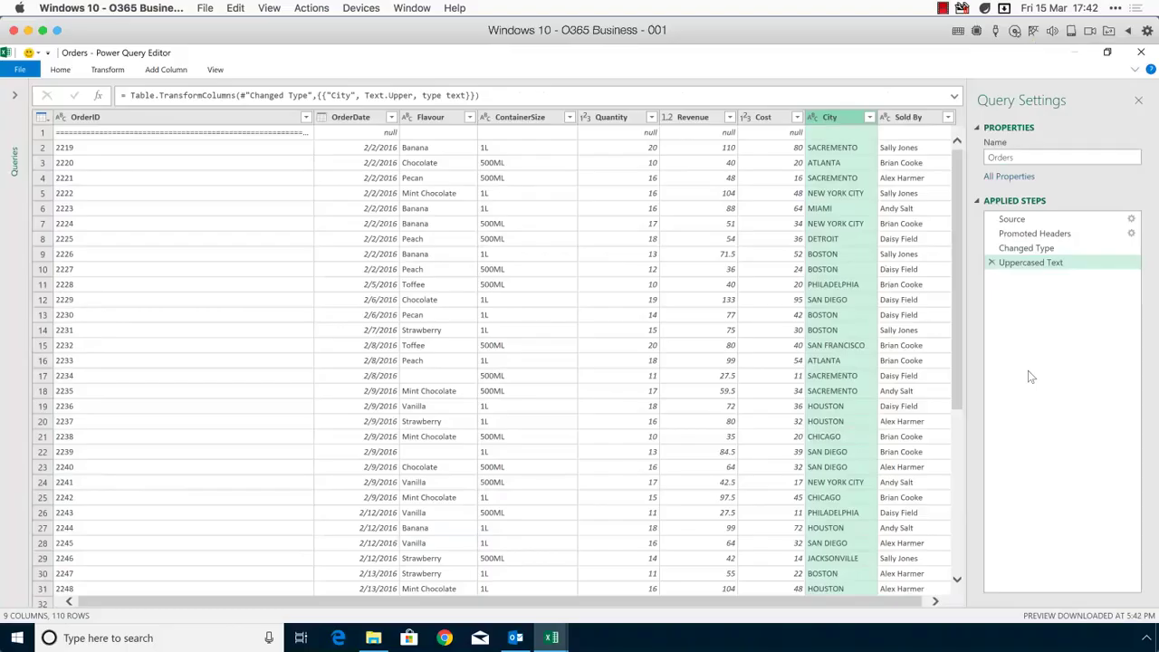
left_click(992, 263)
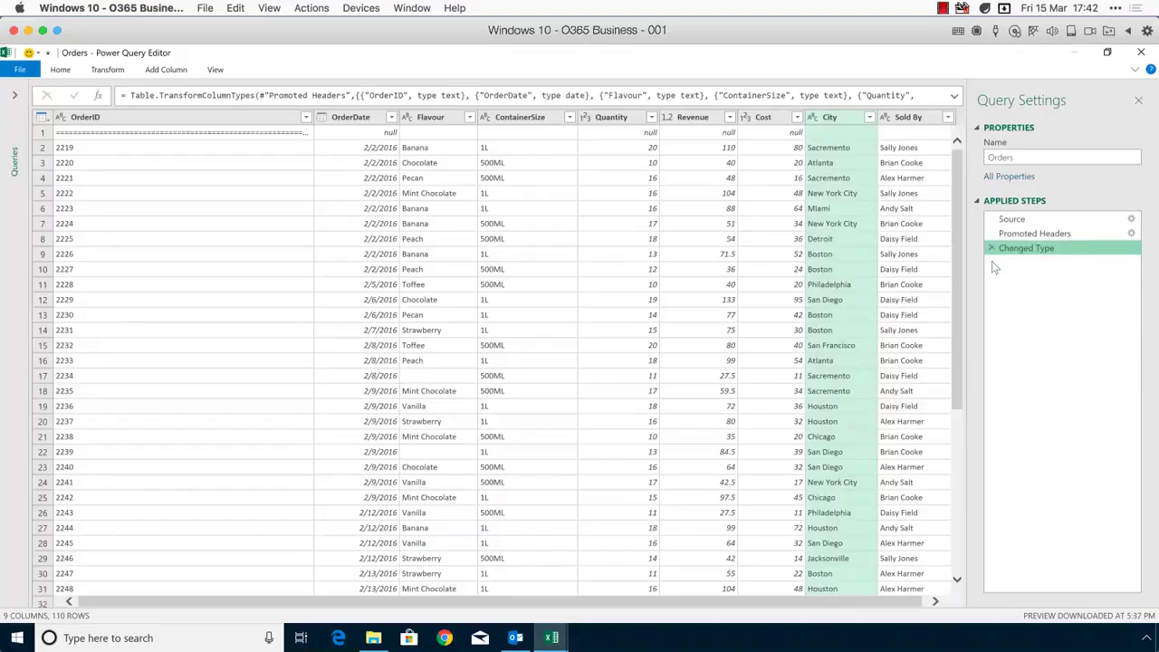
Step: Reapply the UPPERCASE transformation to the City column and remove that applied step again
right_click(841, 124)
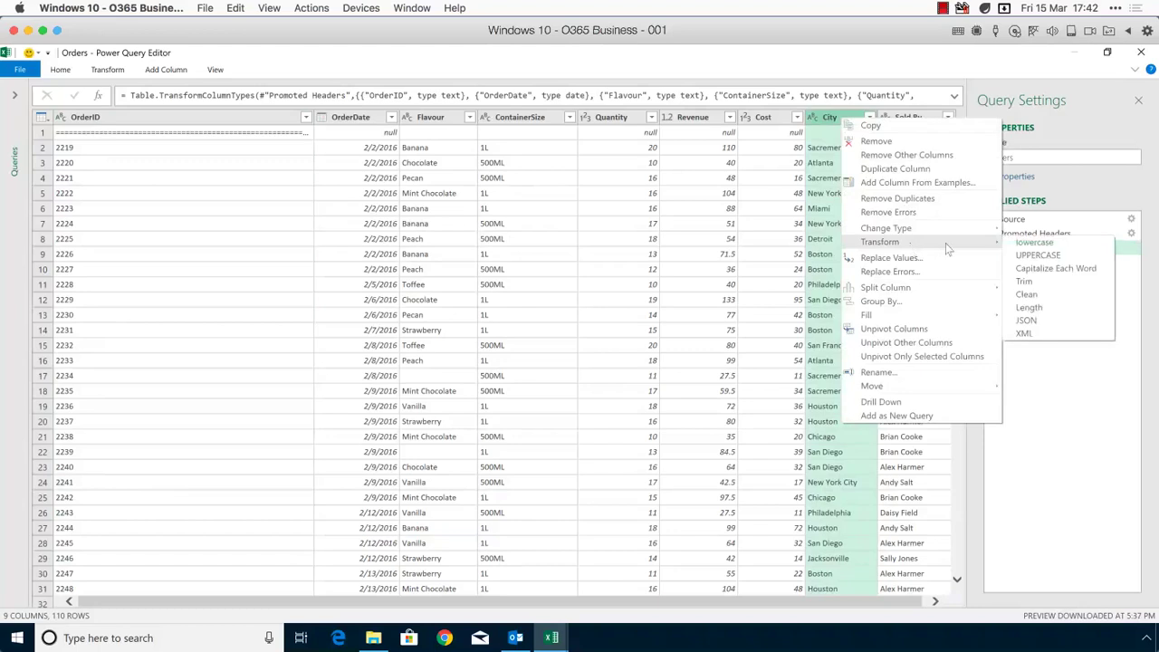
left_click(1038, 254)
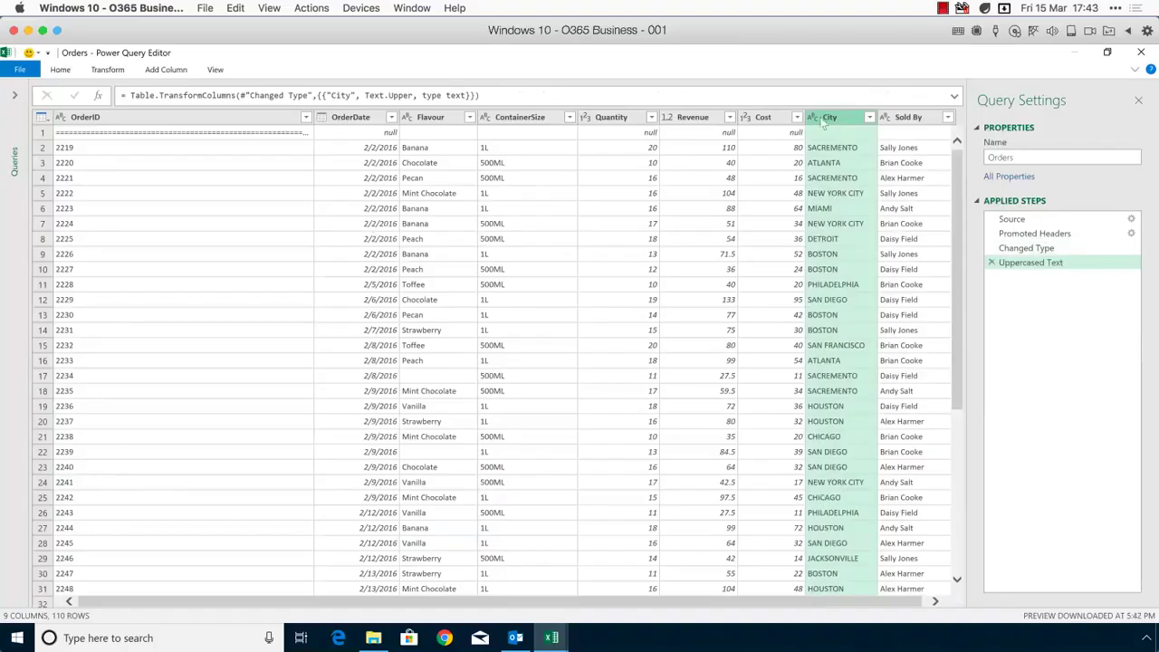
left_click(991, 261)
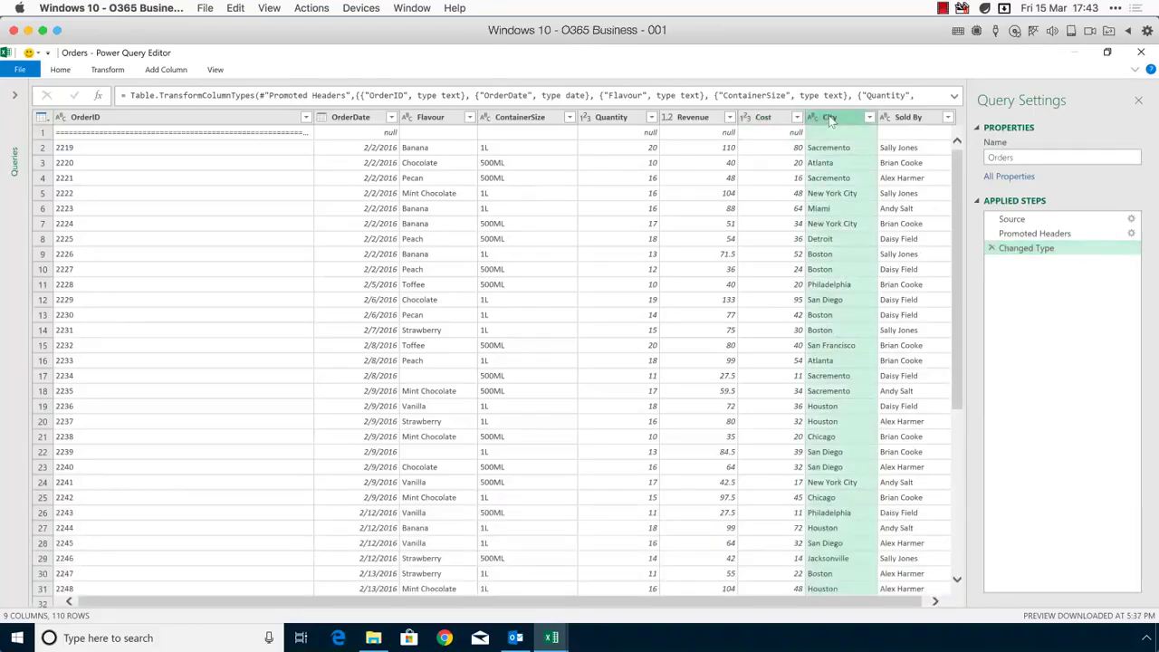
Step: Apply the UPPERCASE text format to the City column of the Orders query
left_click(118, 71)
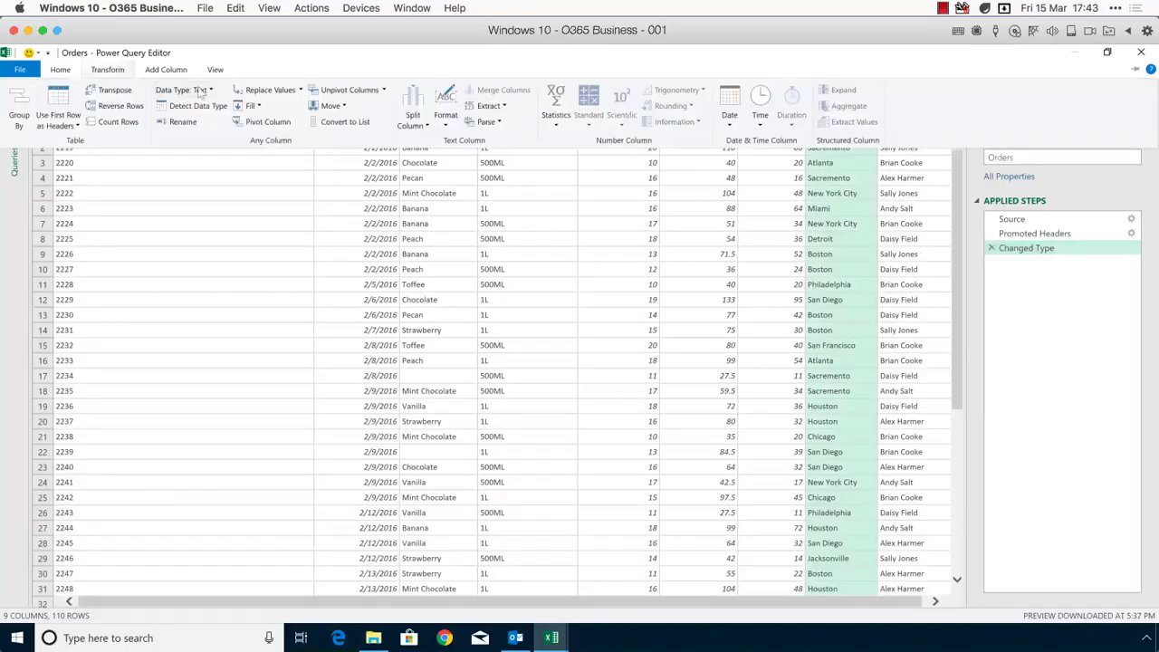
left_click(449, 124)
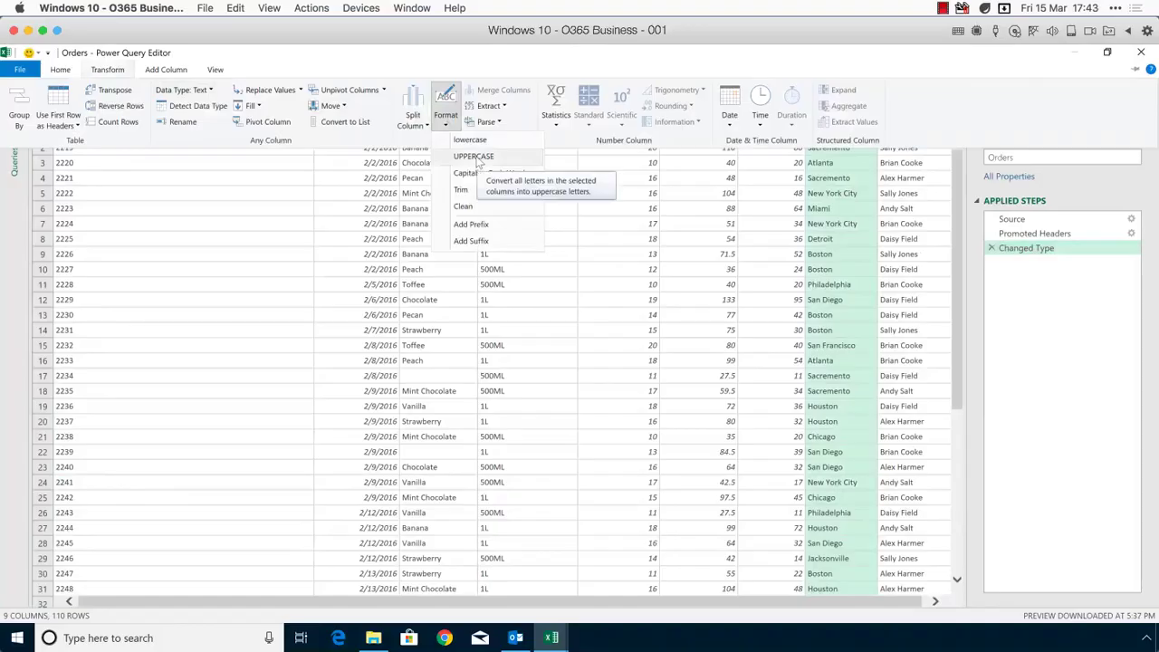
left_click(475, 156)
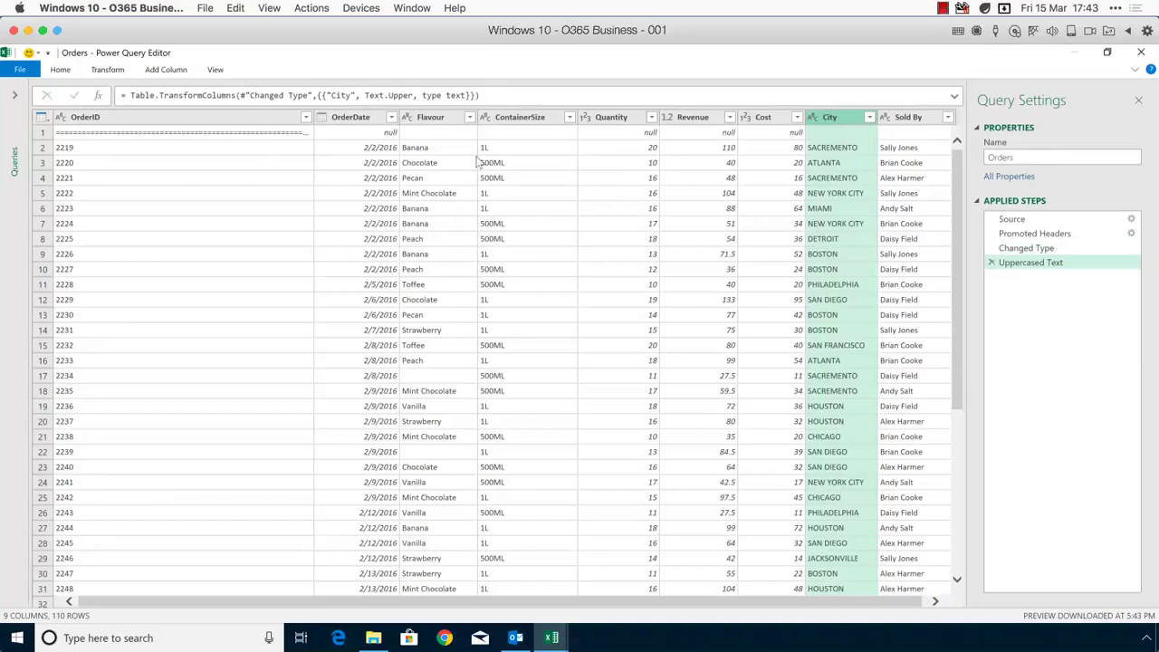
Step: Compare the Orders data at the Changed Type and Uppercased Text steps to see how each applied step affects the City column
left_click(611, 116)
left_click(1026, 247)
left_click_drag(1031, 263, 1019, 326)
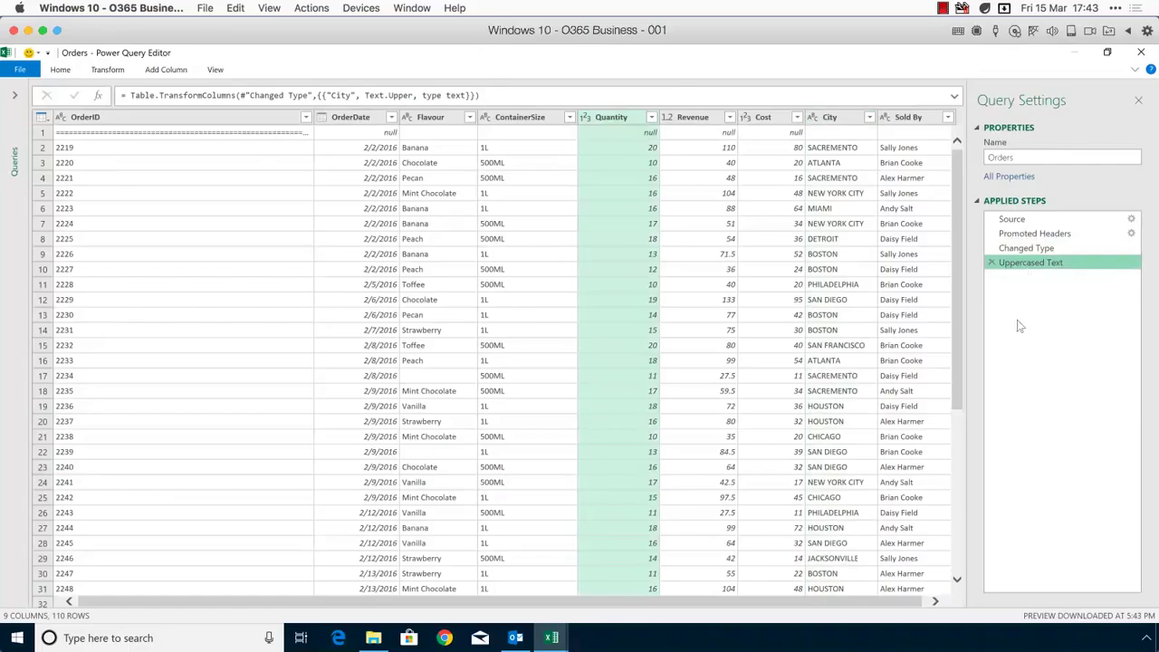
left_click(1042, 250)
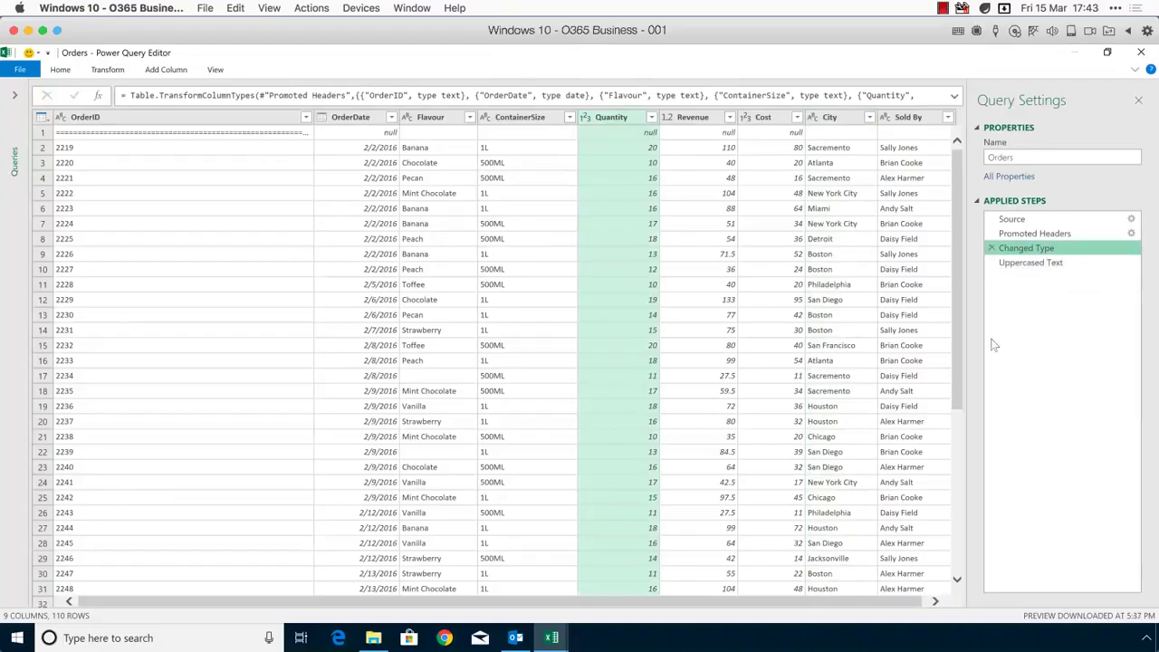
left_click(1024, 265)
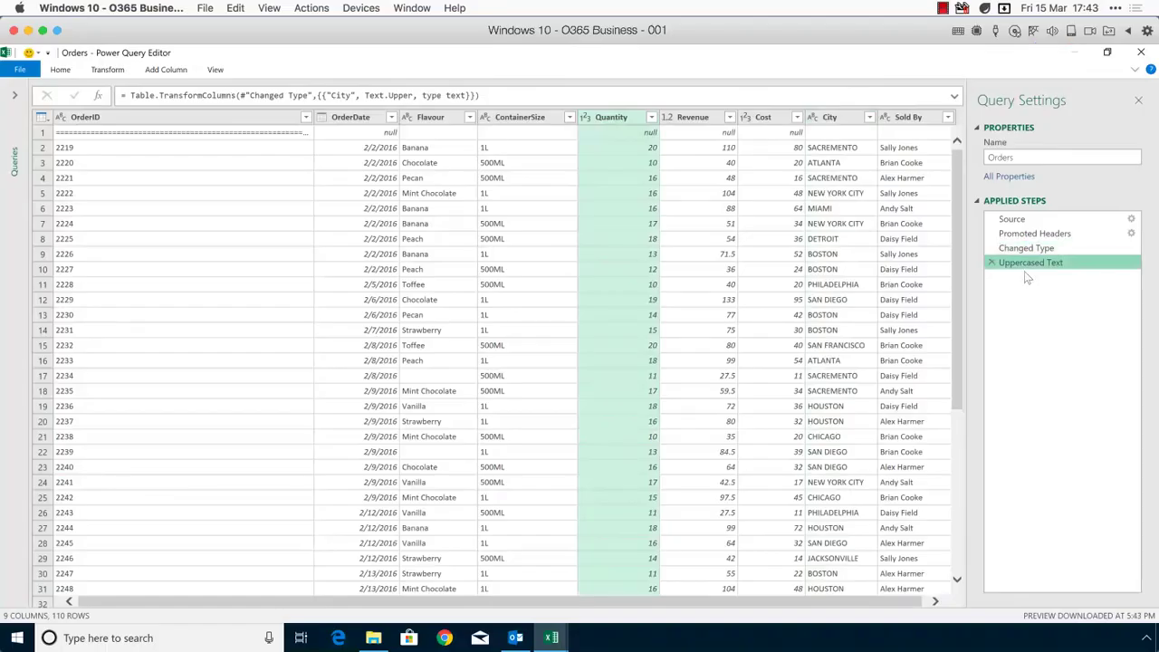
left_click(1028, 249)
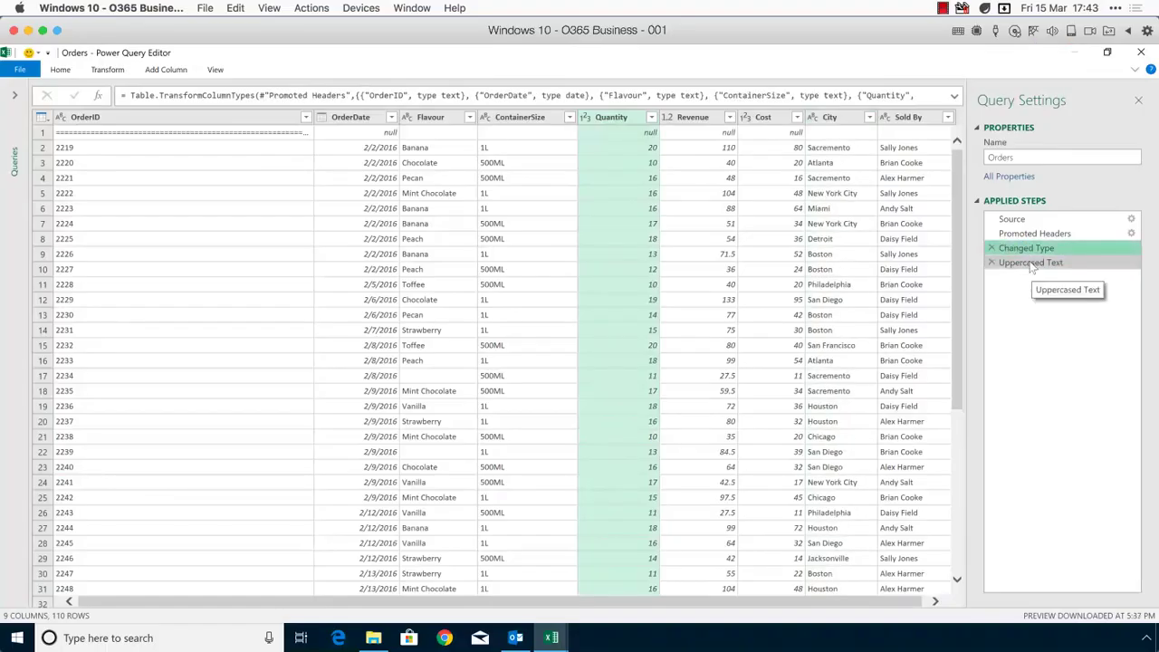
left_click(1031, 264)
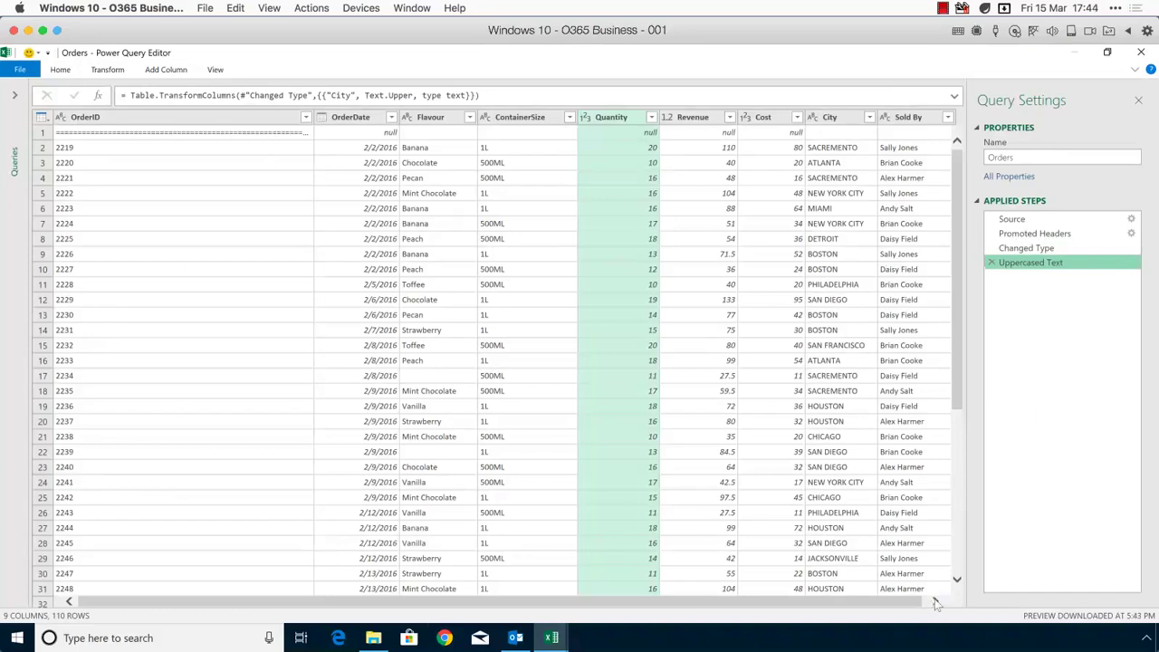
left_click(903, 603)
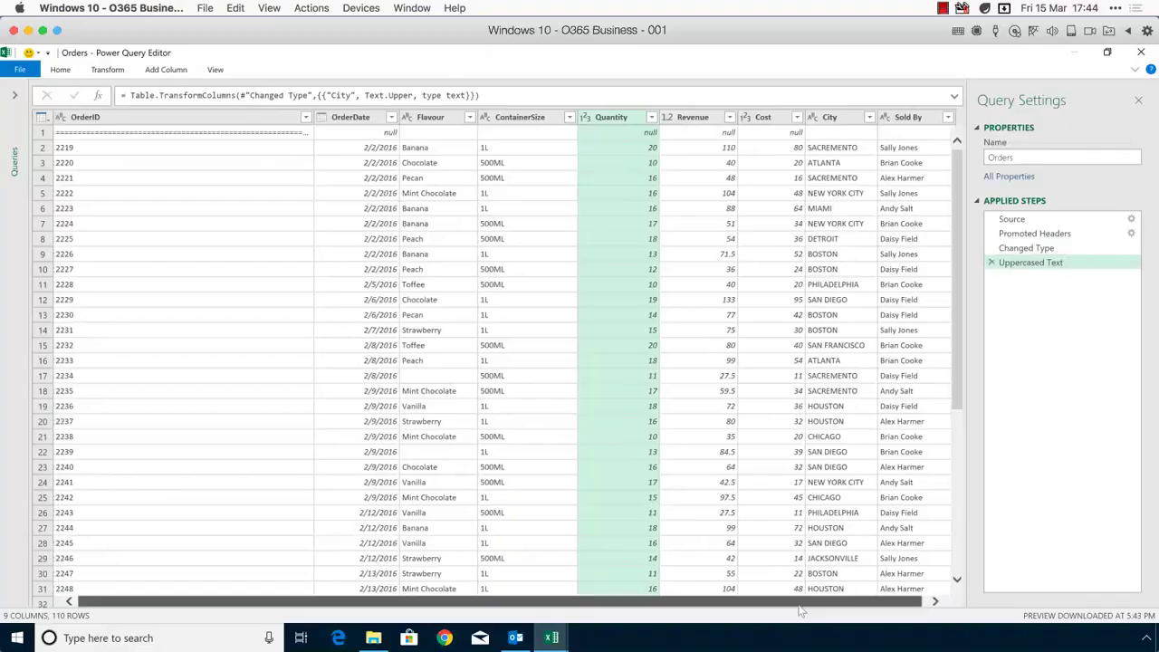
left_click_drag(1026, 248, 1027, 266)
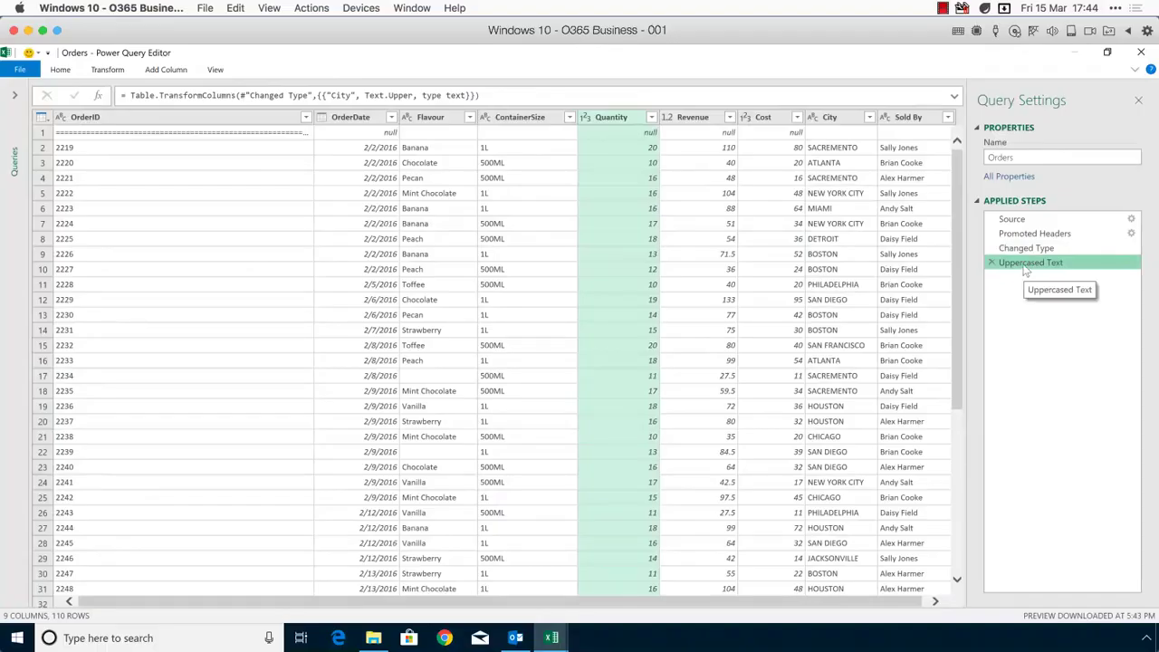
Step: Rename the Uppercased Text applied step as "Convert City to Upper Case"
right_click(1026, 270)
left_click(1075, 314)
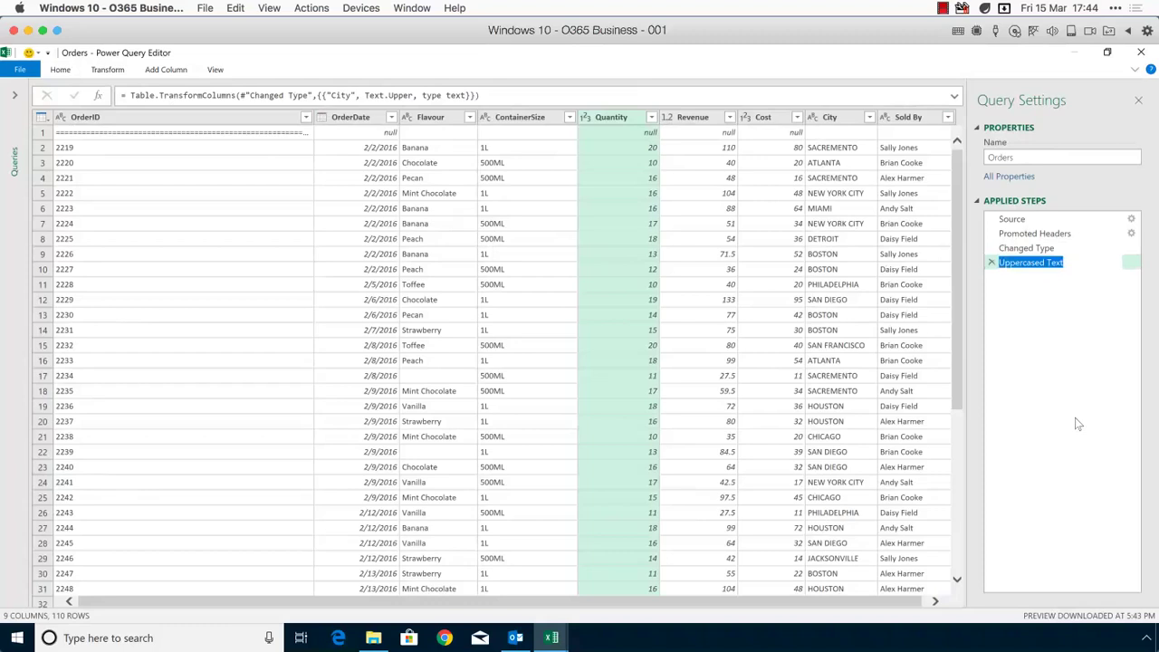
type("Conver")
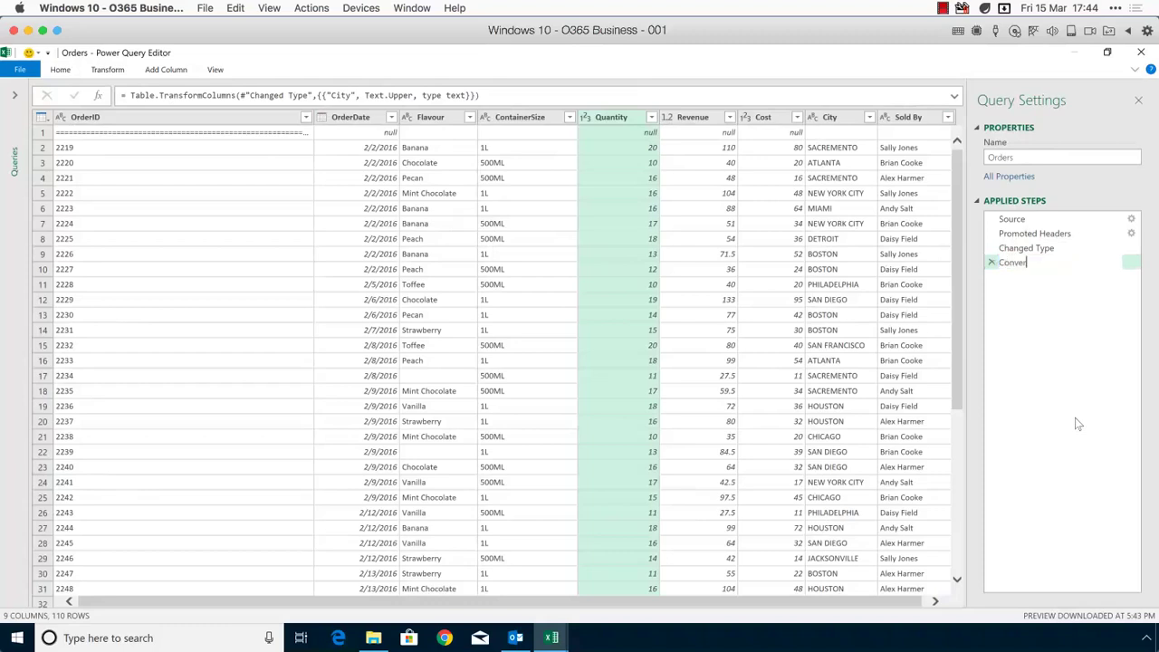
type("t City to Upper Case")
key("Return")
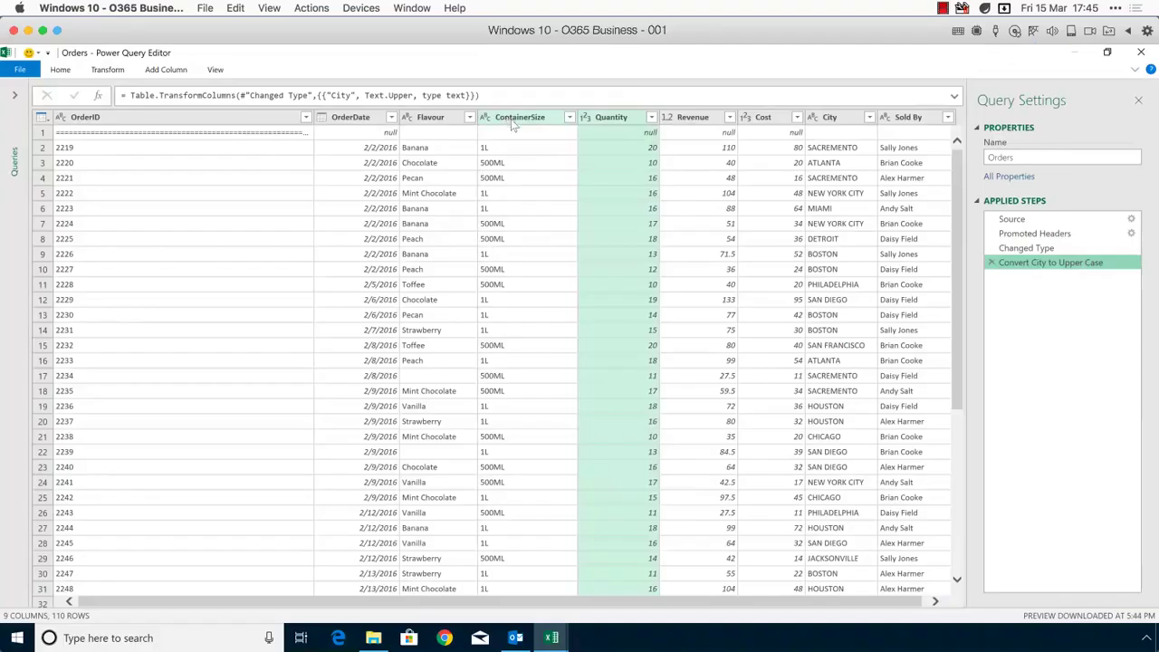
Step: Remove the ContainerSize column and rename the resulting applied step as "Remove Container Size Column"
right_click(514, 124)
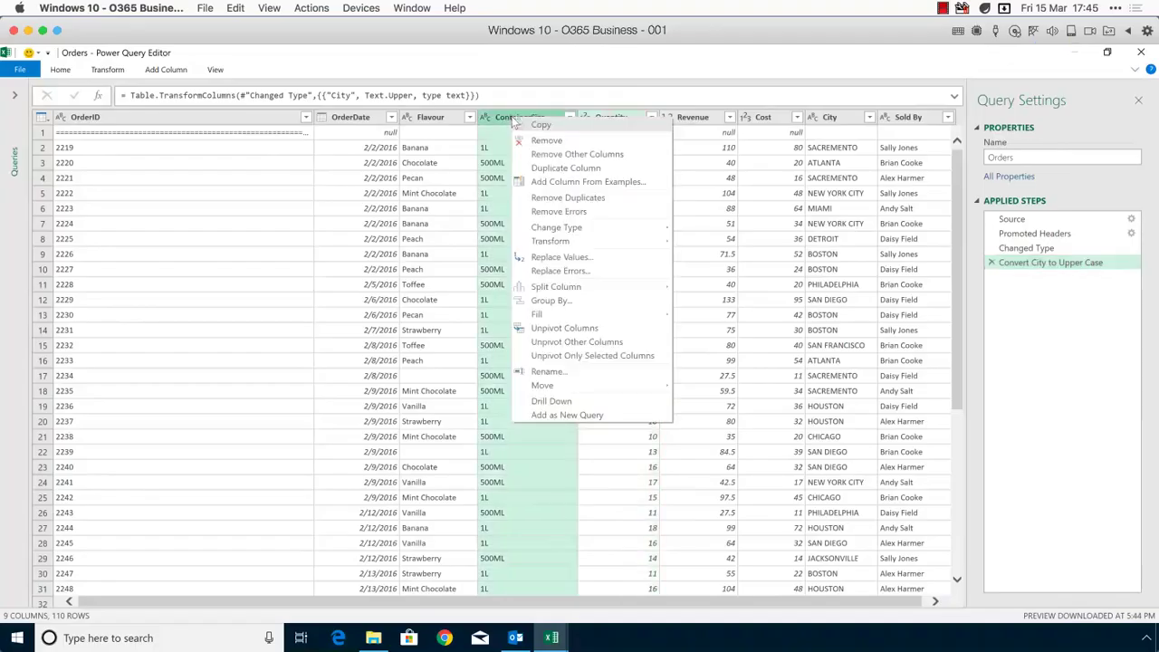
left_click(571, 141)
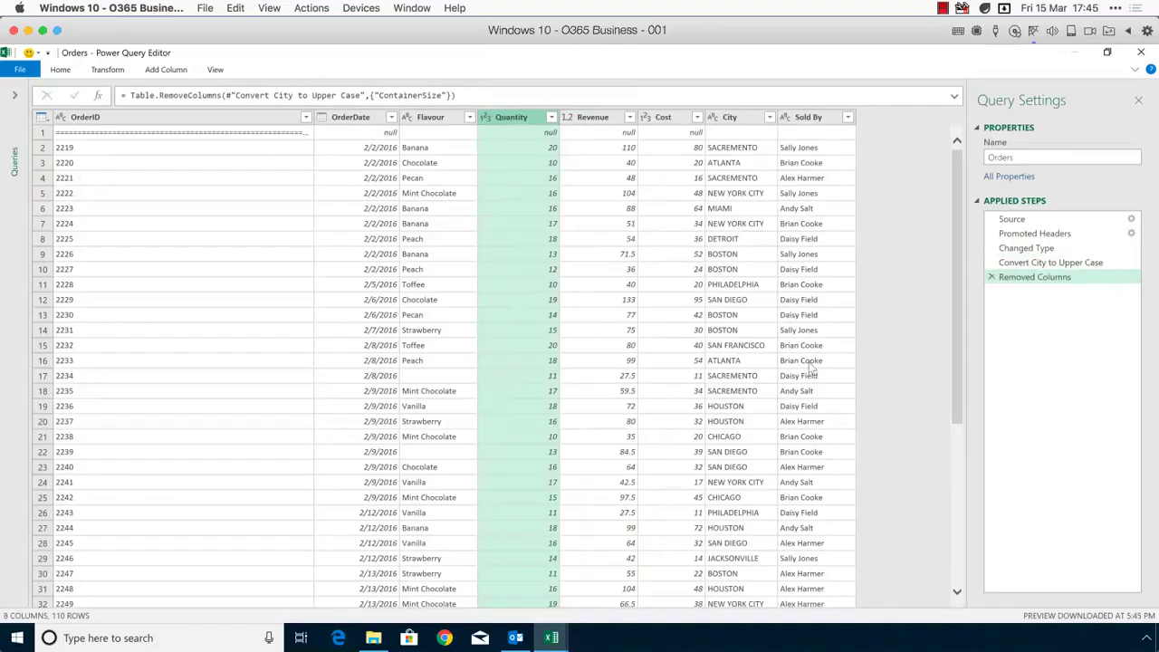
right_click(1032, 278)
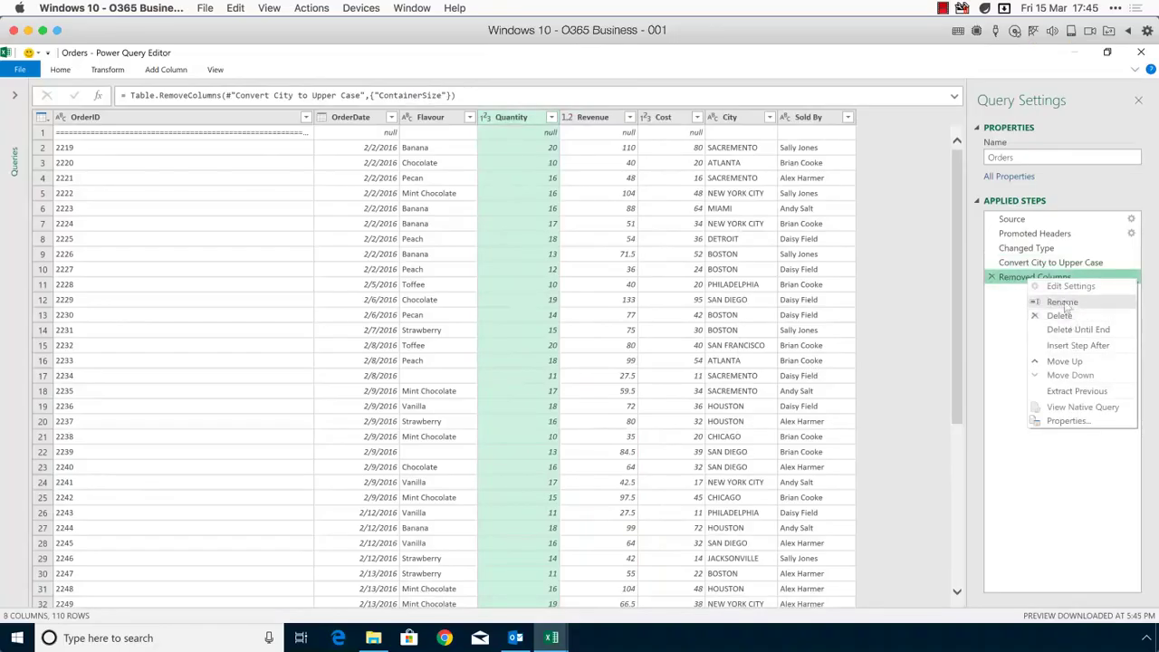
left_click(1063, 302)
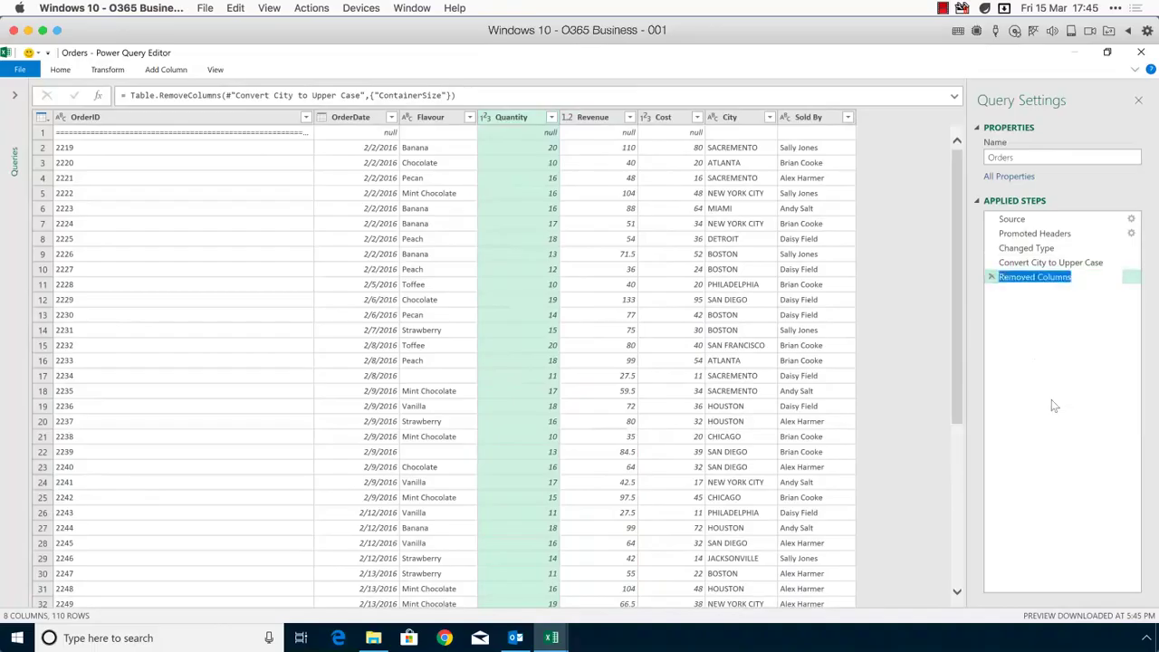
type("Remo")
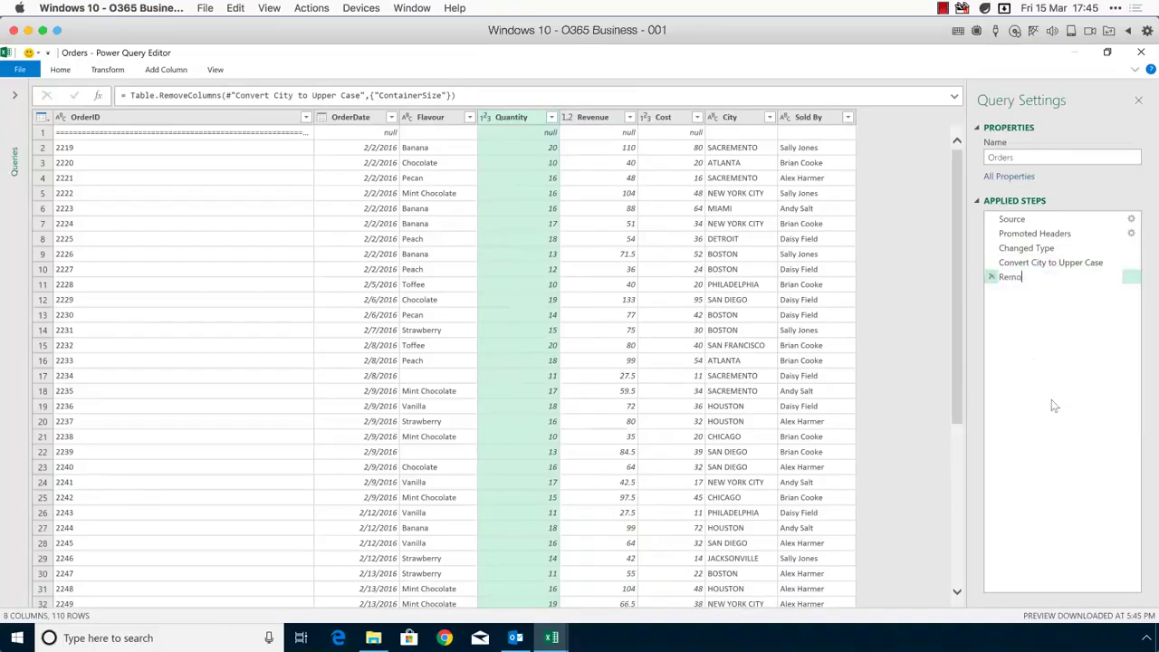
type("ve Container Size Column")
key("Return")
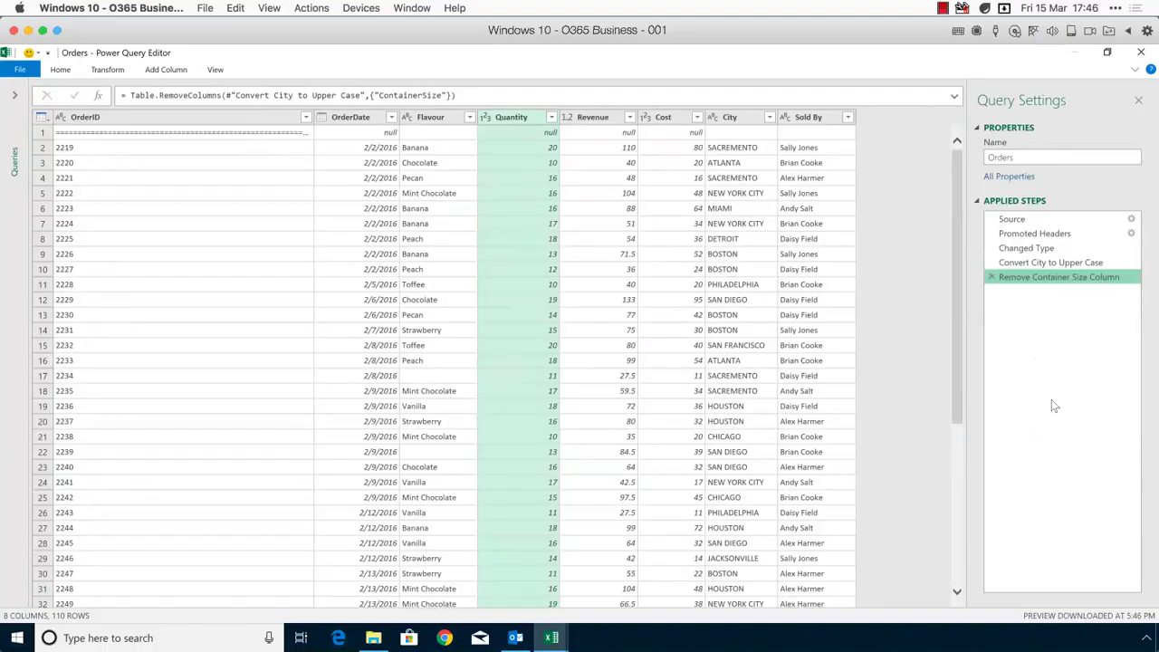
Step: Close the query editor keeping the changes, and reopen the Orders query for editing from the worksheet
right_click(512, 124)
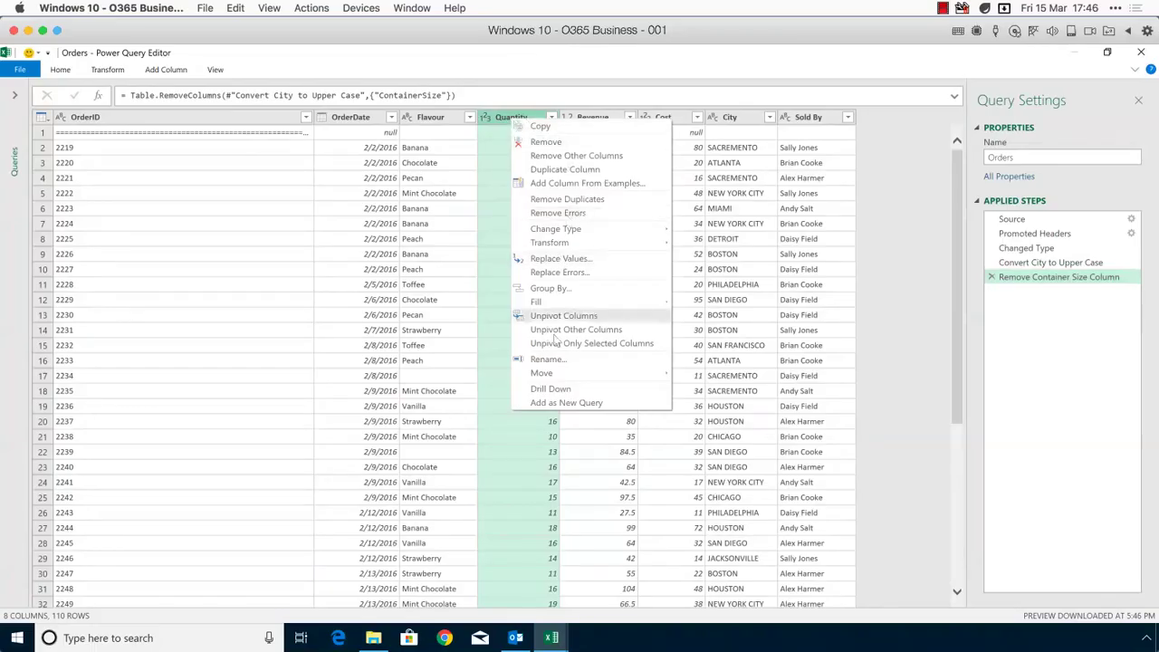
key("Escape")
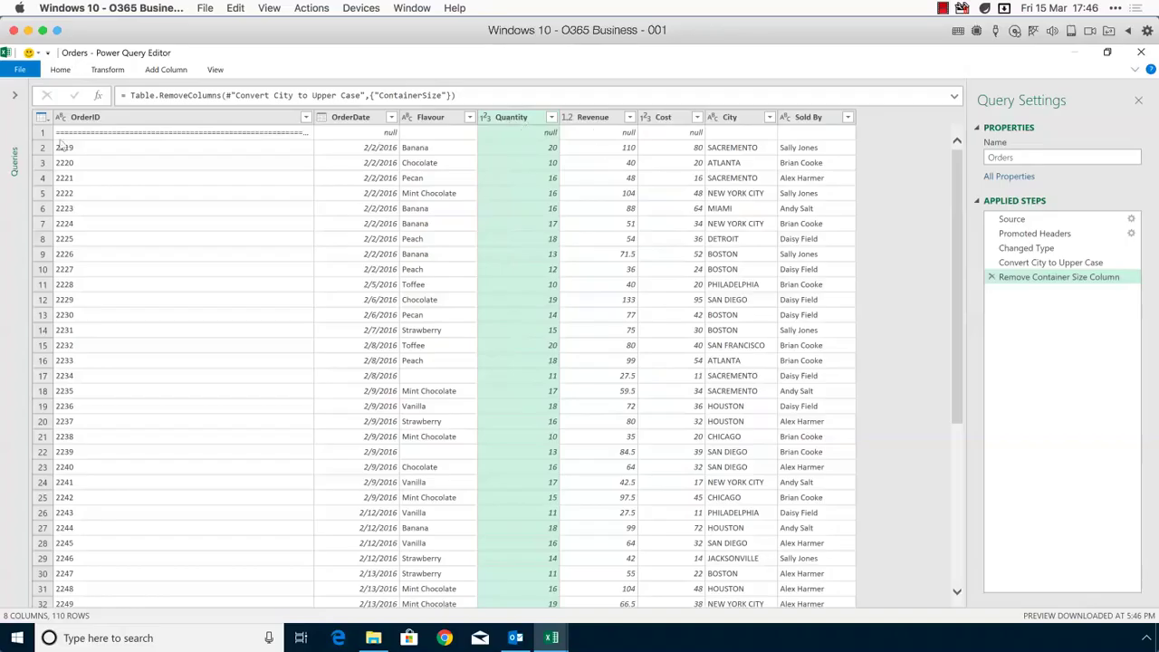
left_click(1145, 55)
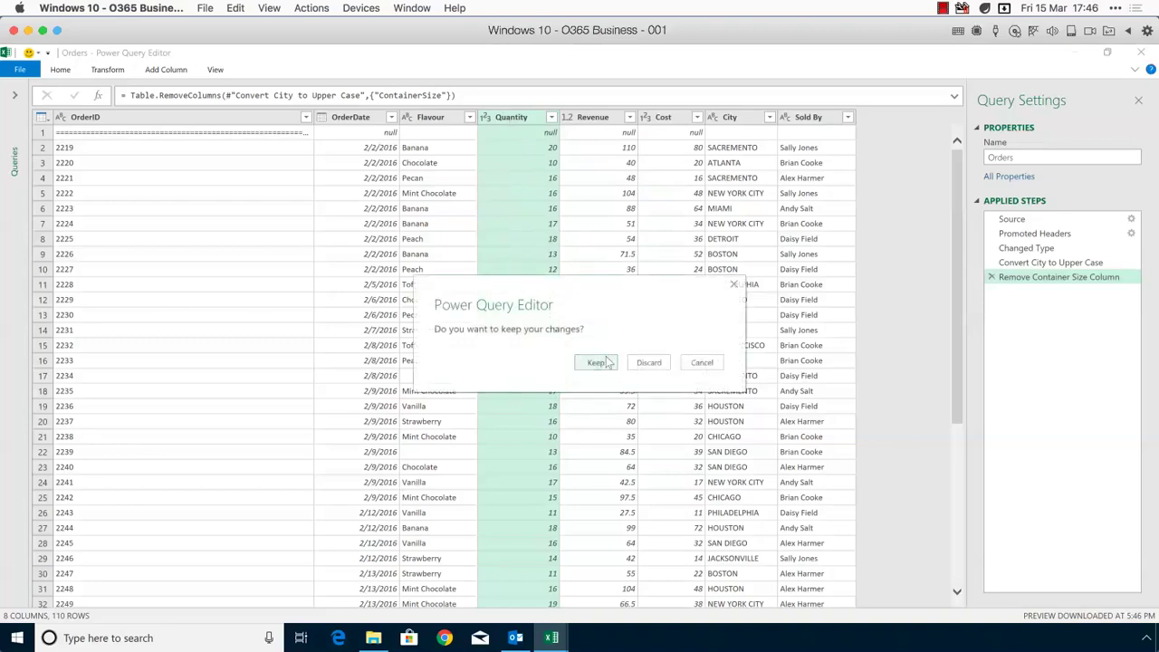
left_click(601, 363)
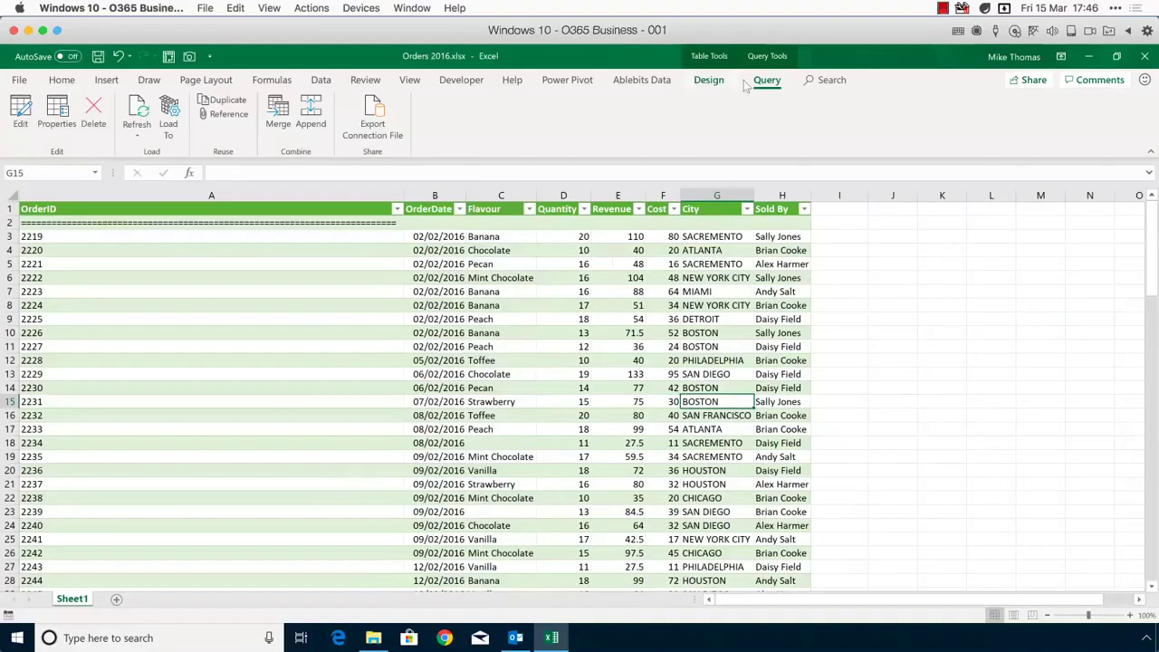
left_click(20, 113)
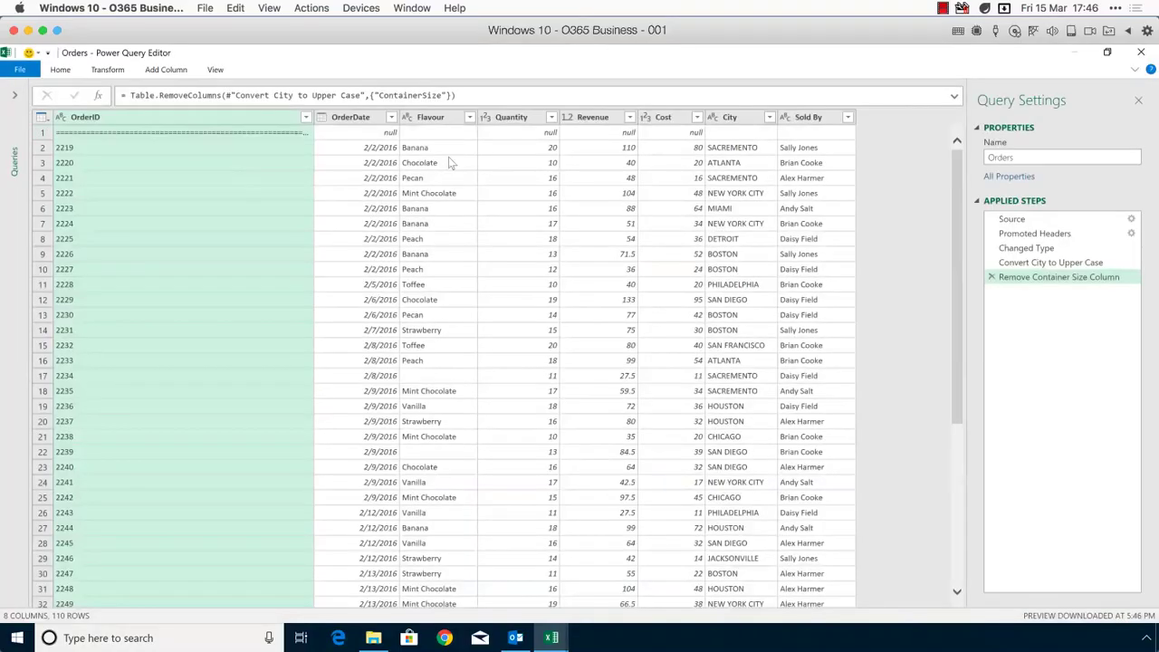
Step: Rename the Quantity column as "Quantity Ordered"
right_click(519, 118)
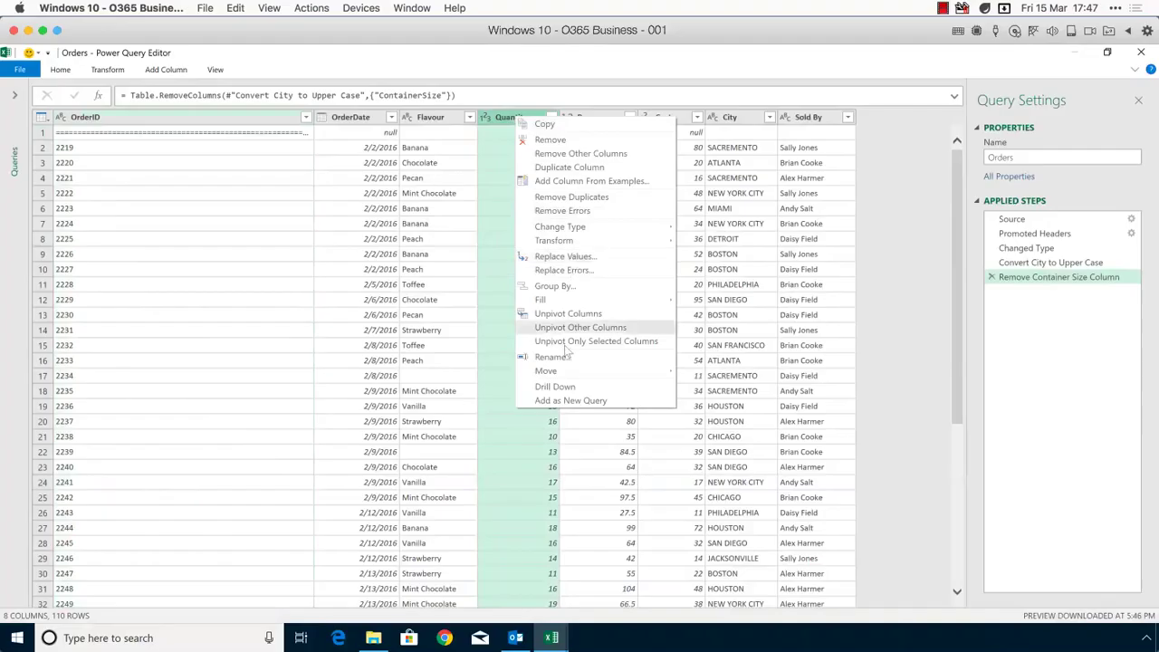
left_click(549, 357)
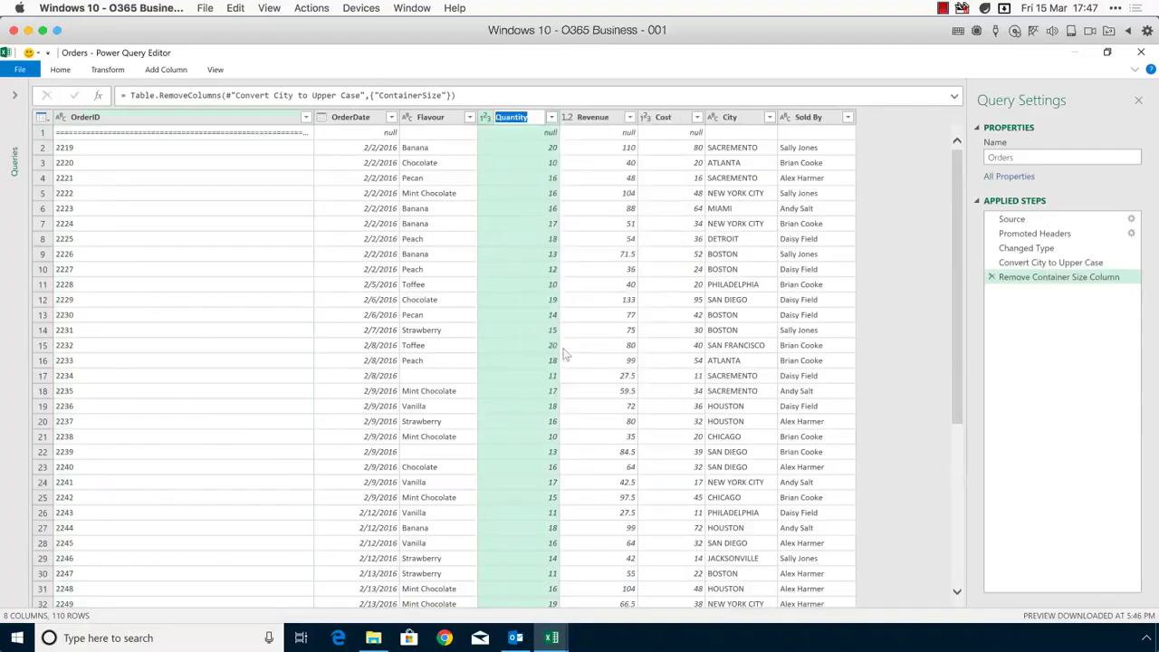
type("QUantity")
key("BackSpace")
key("BackSpace")
key("BackSpace")
key("BackSpace")
key("BackSpace")
key("BackSpace")
key("BackSpace")
type("unatity Ordered")
key("Return")
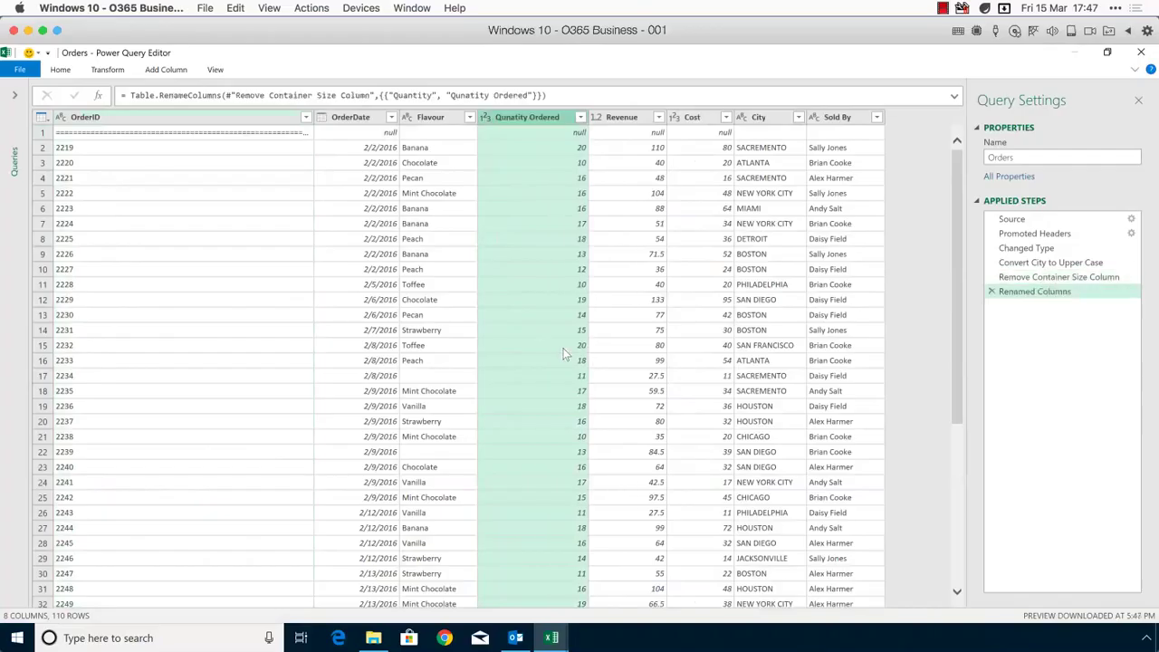
double_click(519, 119)
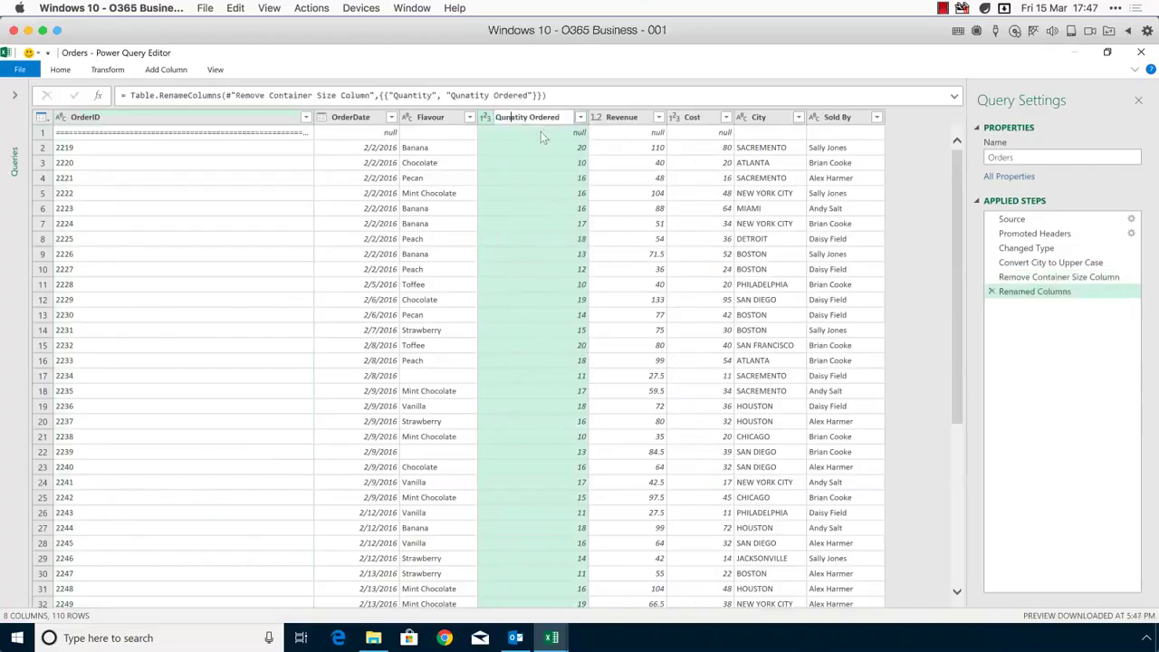
key("BackSpace")
key("BackSpace")
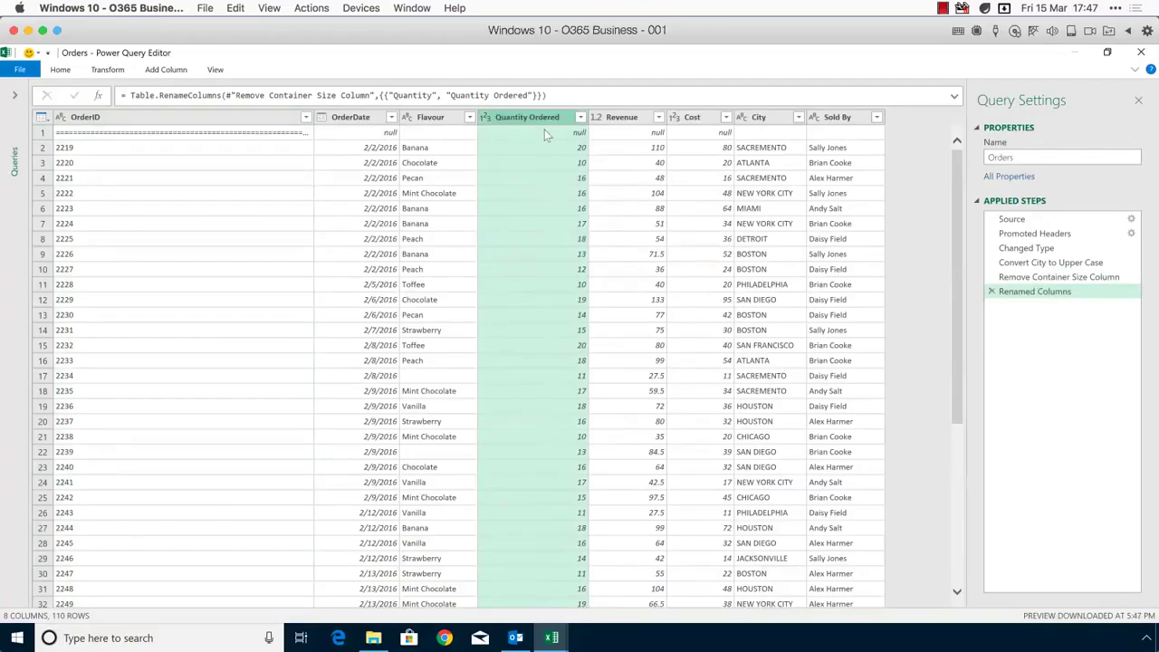
Step: Rename the Renamed Columns applied step as "Renamed Quantity to Quantity Ordered"
right_click(1011, 295)
key("Escape")
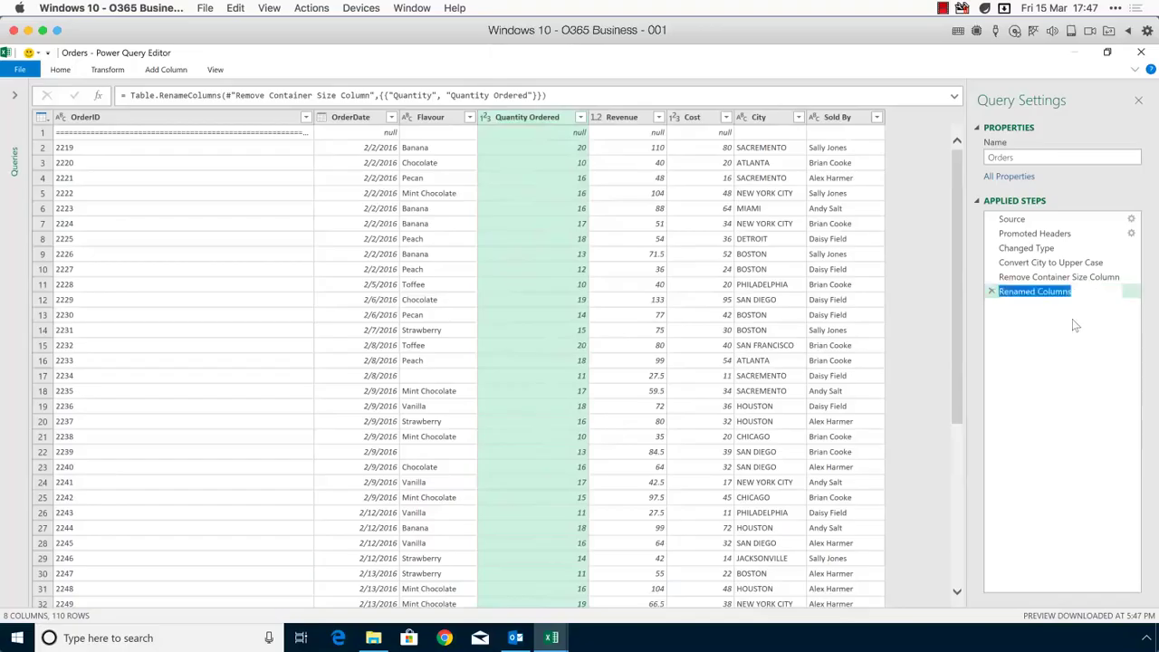
type("Renamed")
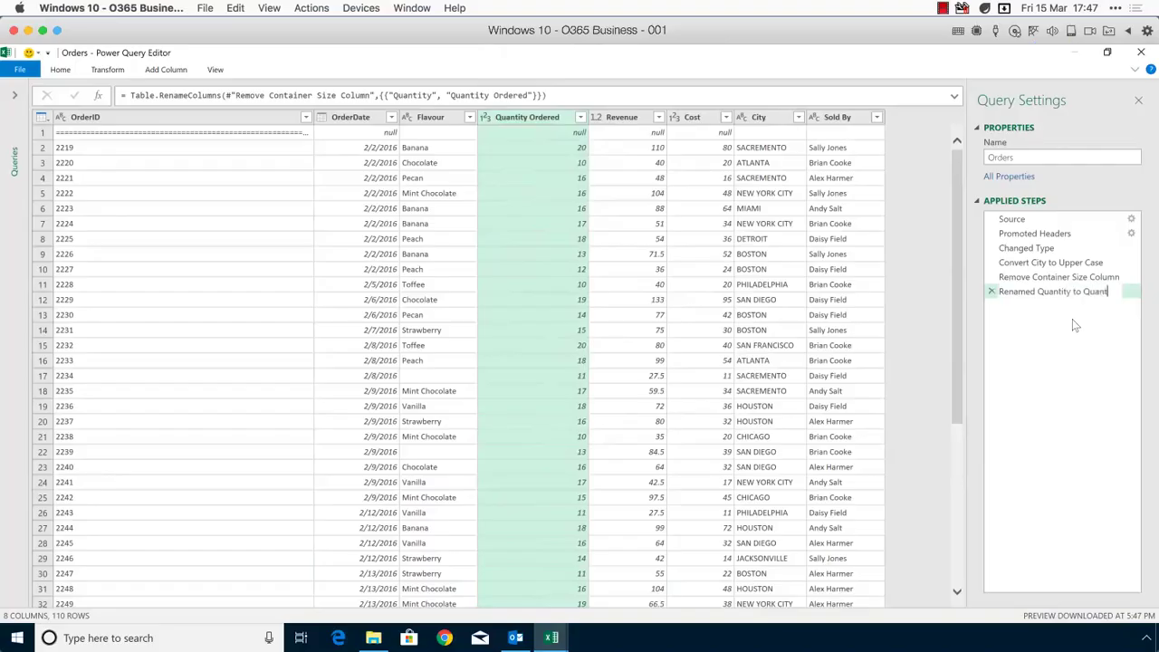
type("ity Ordered")
key("Return")
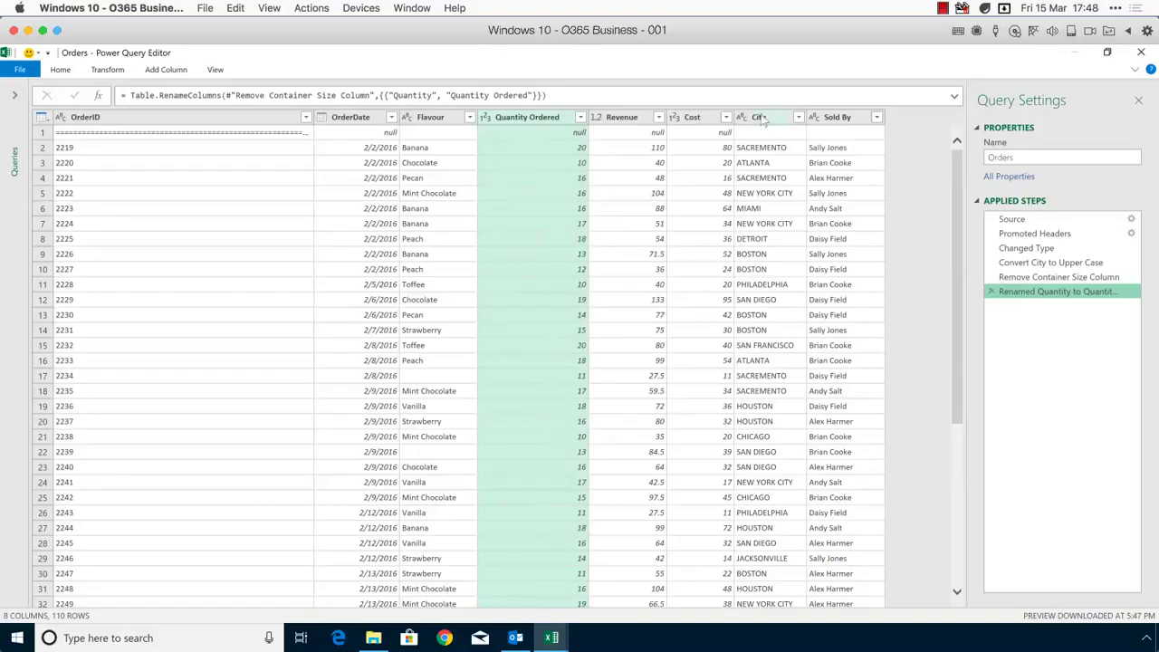
Step: Add a Replace Values step on the City column that finds "New York City" and replaces it with "NYC"
right_click(763, 121)
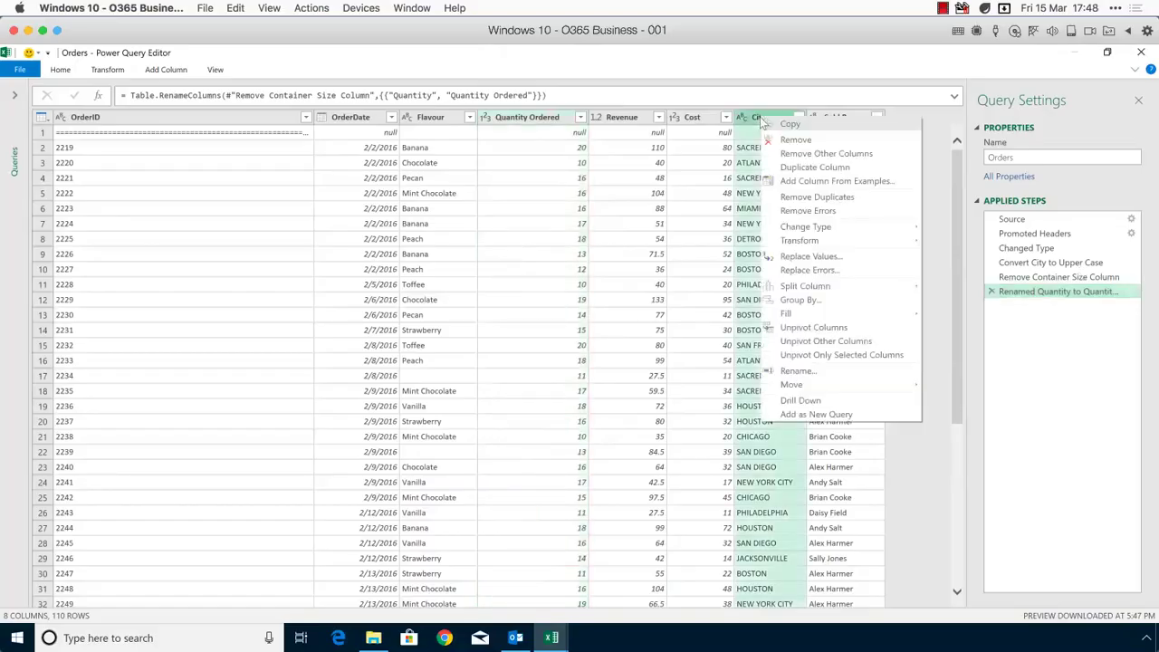
left_click(820, 257)
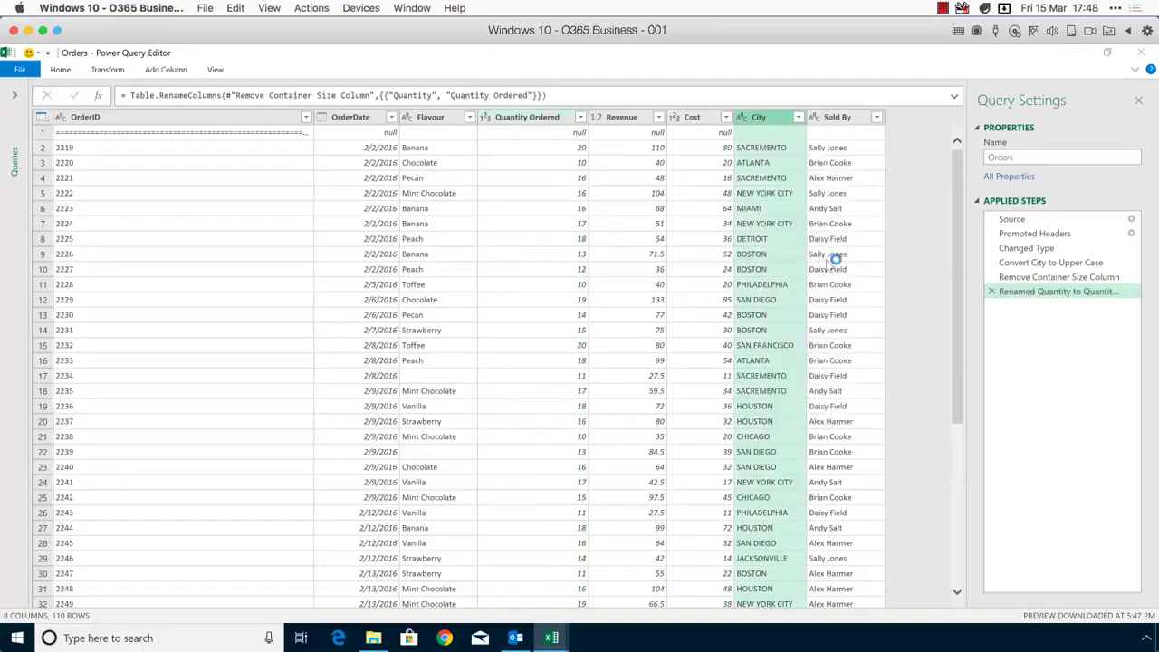
type("New Y")
type("ork C")
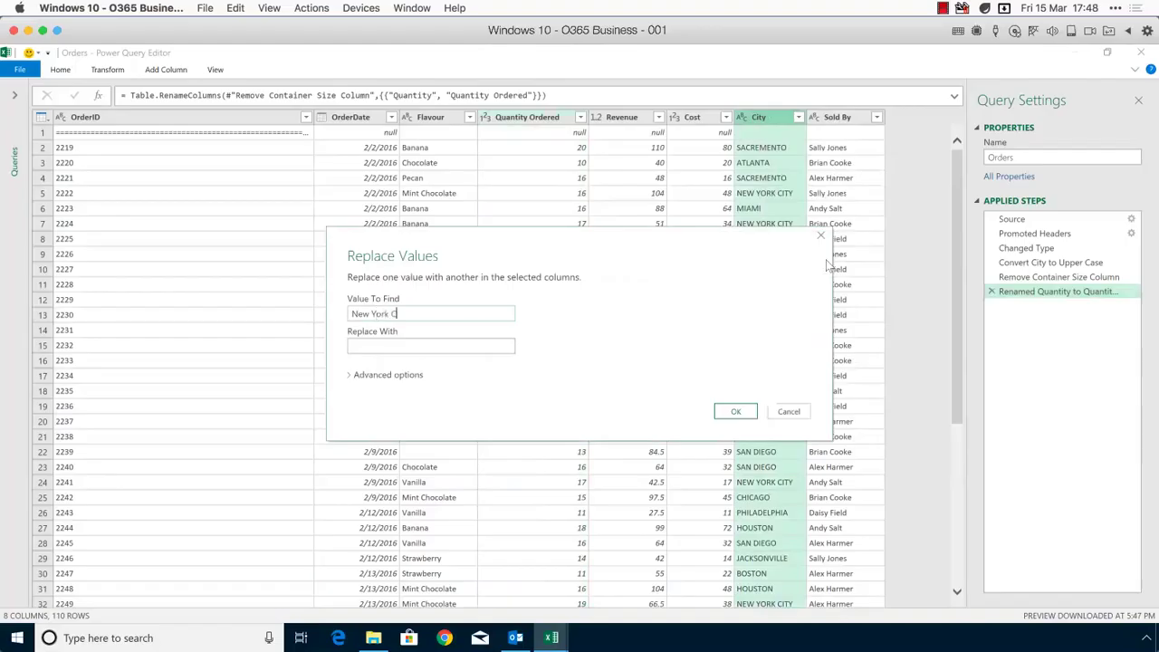
type("ity")
key("Tab")
type("NYC")
left_click(732, 410)
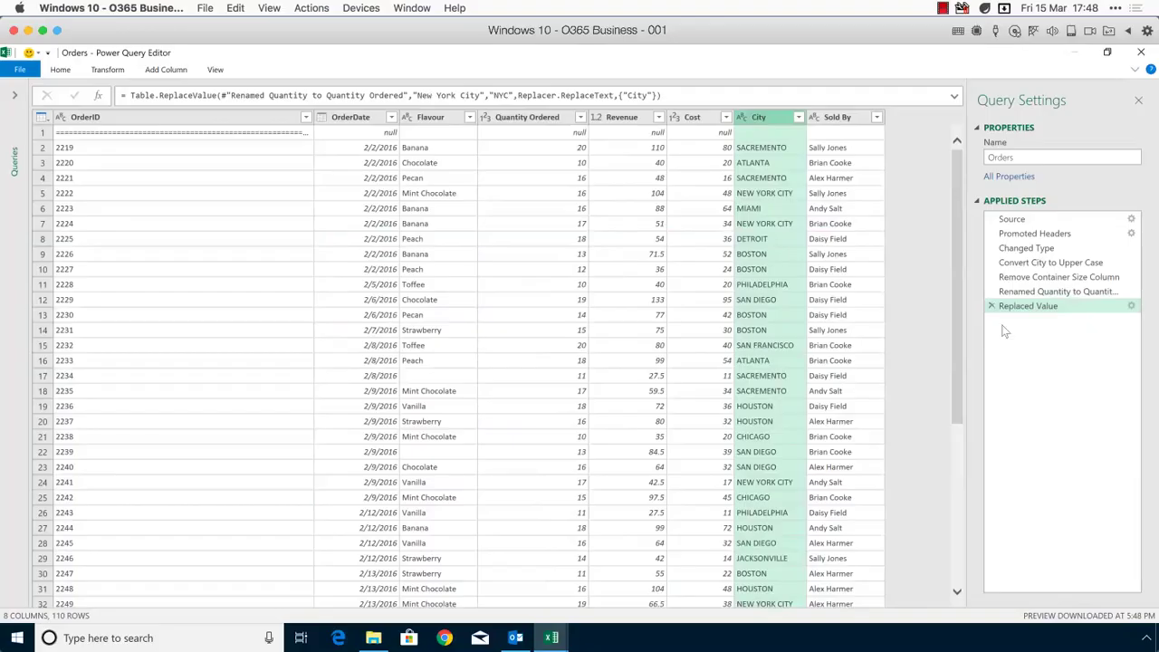
Step: Reopen the settings of the Replaced Value step and re-enter "NYC" as the replacement for "New York City"
left_click(1131, 307)
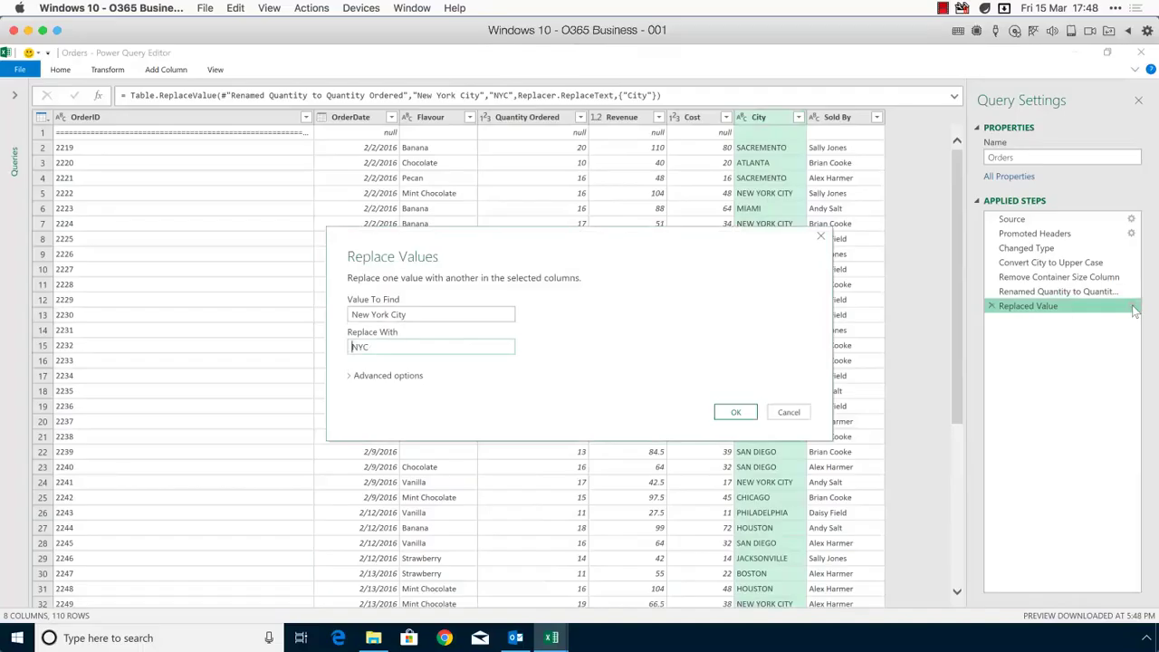
double_click(391, 345)
type("New York C")
left_click_drag(438, 347, 330, 342)
type("NYC")
left_click(733, 413)
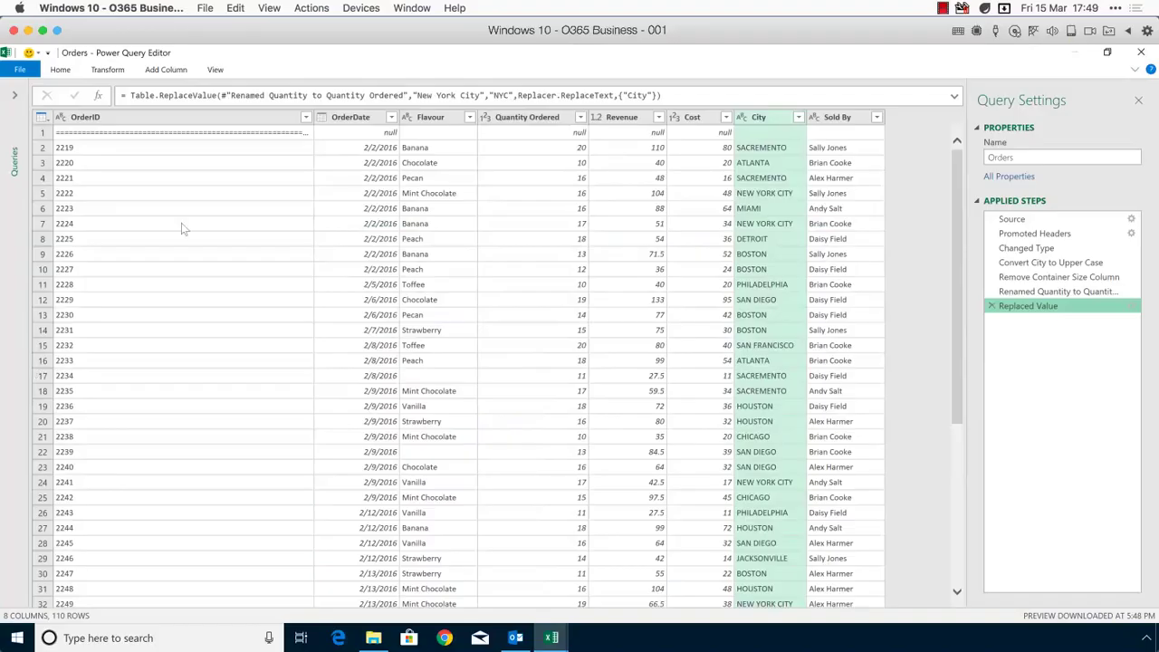
Step: Split the Sold By column by delimiter, using a space at each occurrence of the delimiter
right_click(840, 124)
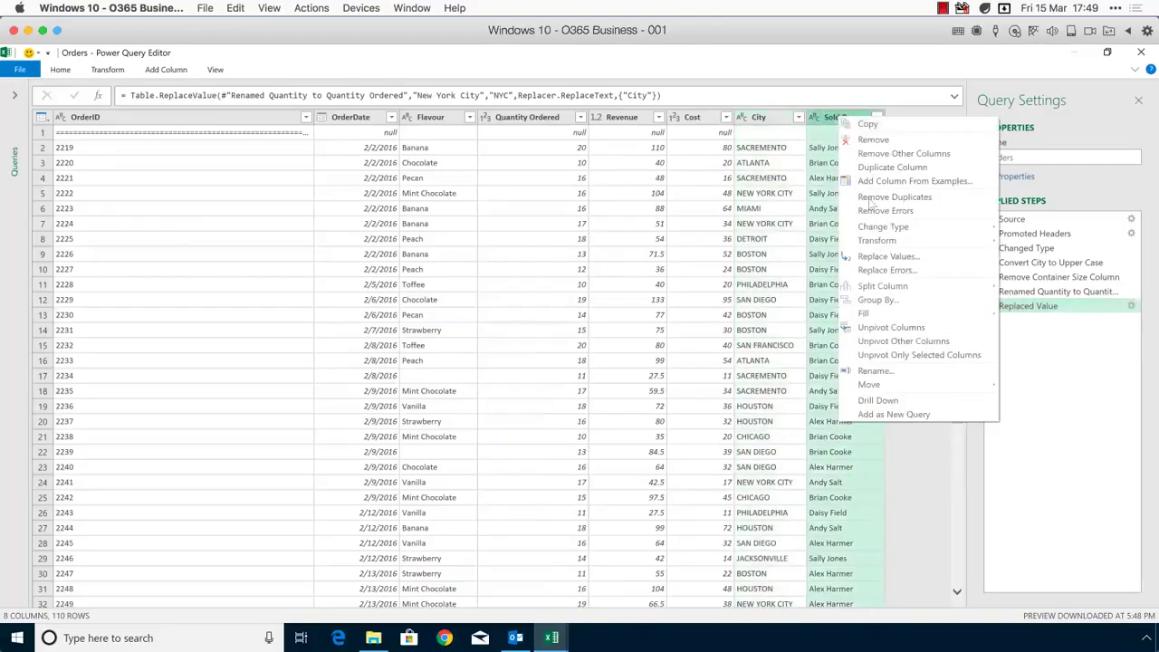
mouse_move(879, 290)
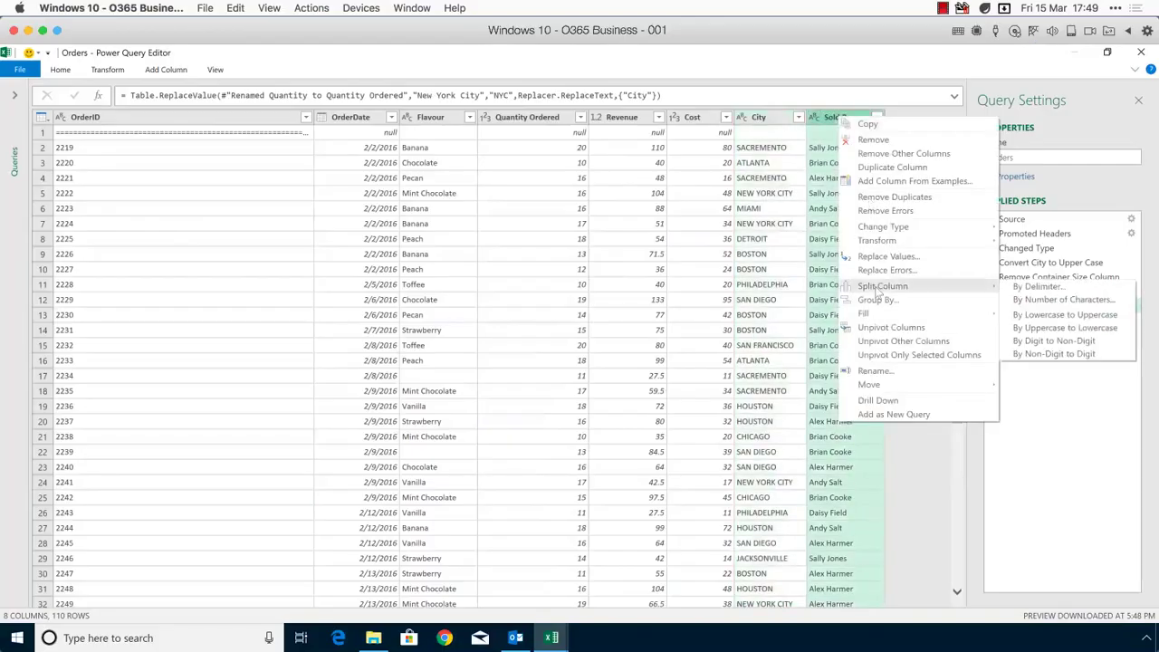
left_click(1032, 286)
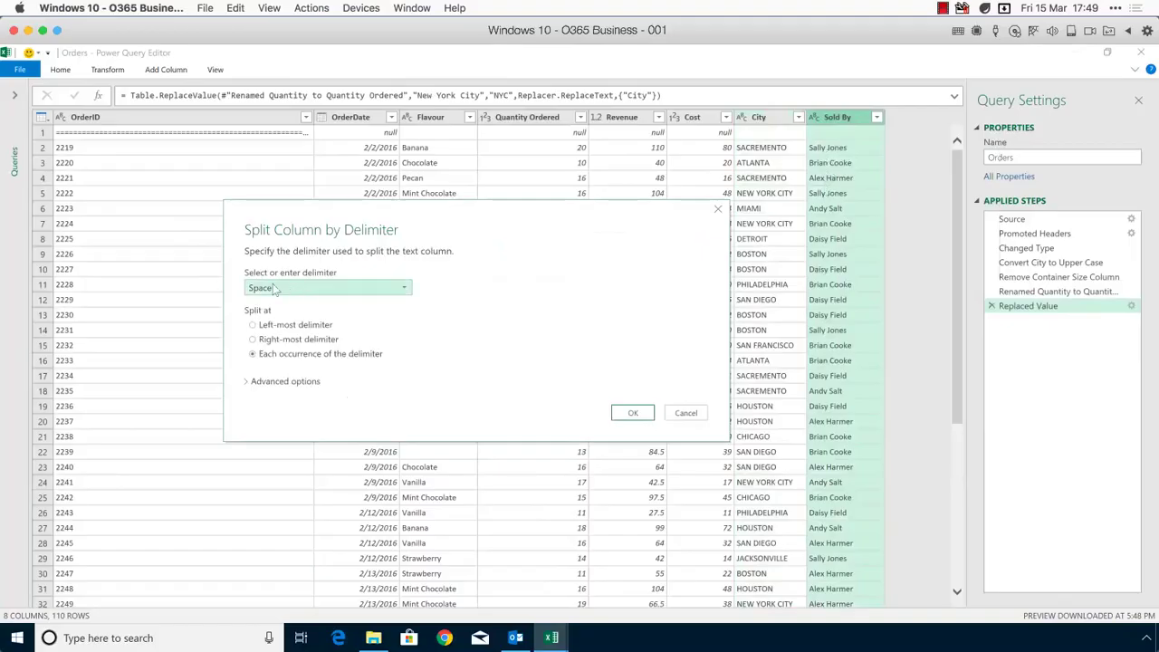
left_click(281, 289)
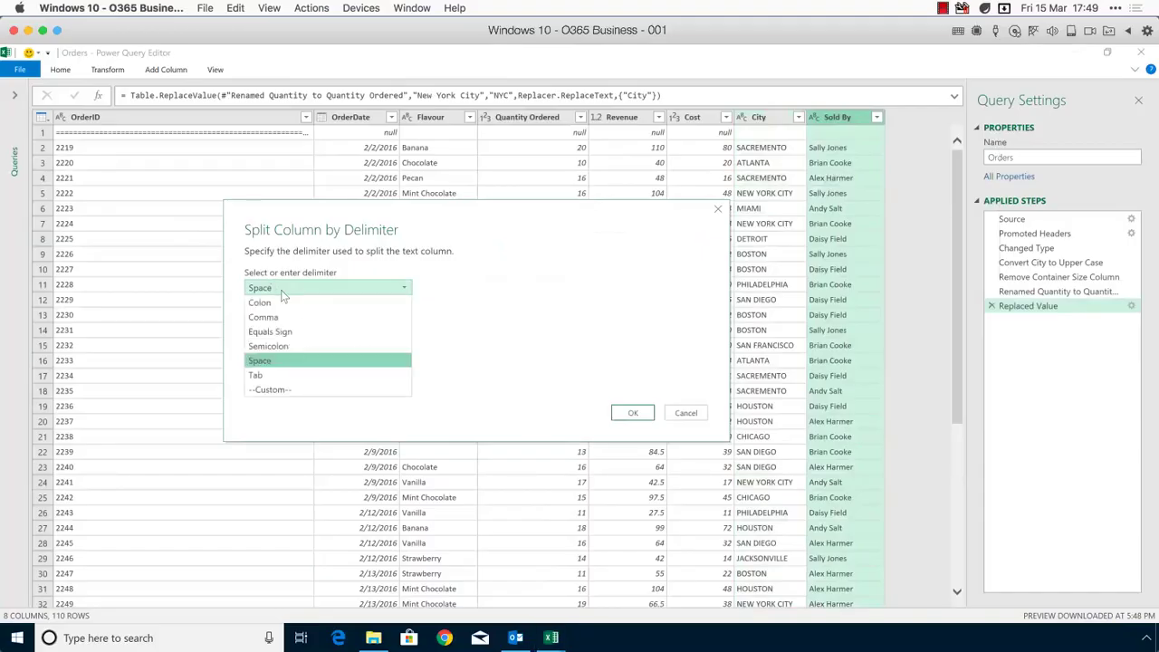
left_click(281, 292)
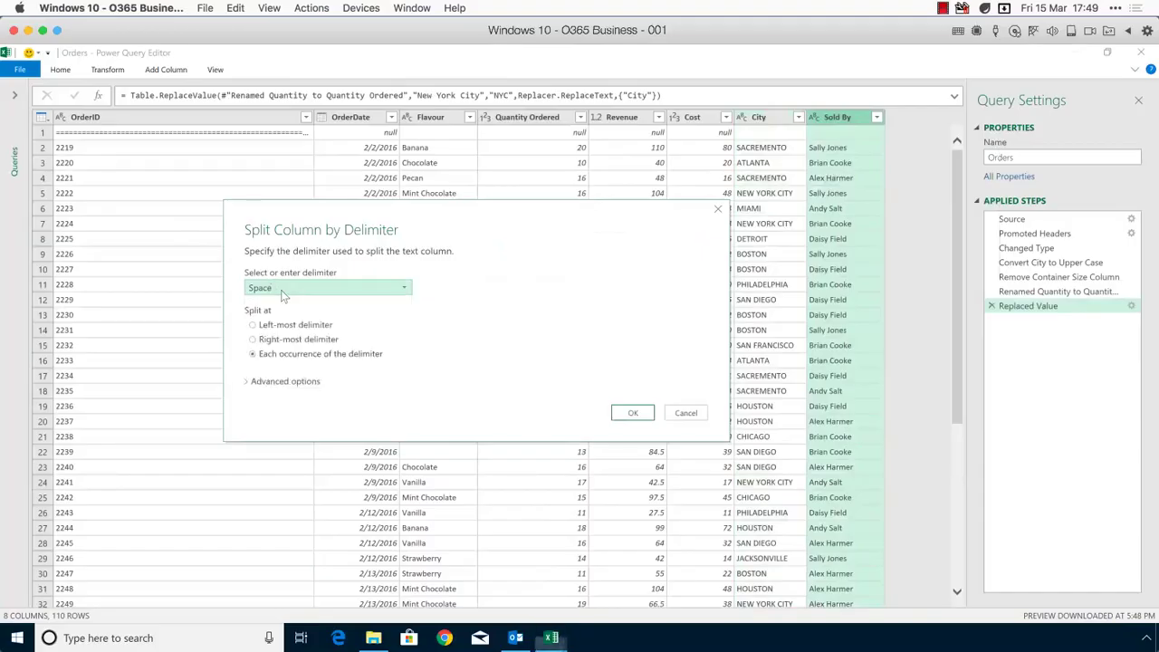
left_click(632, 414)
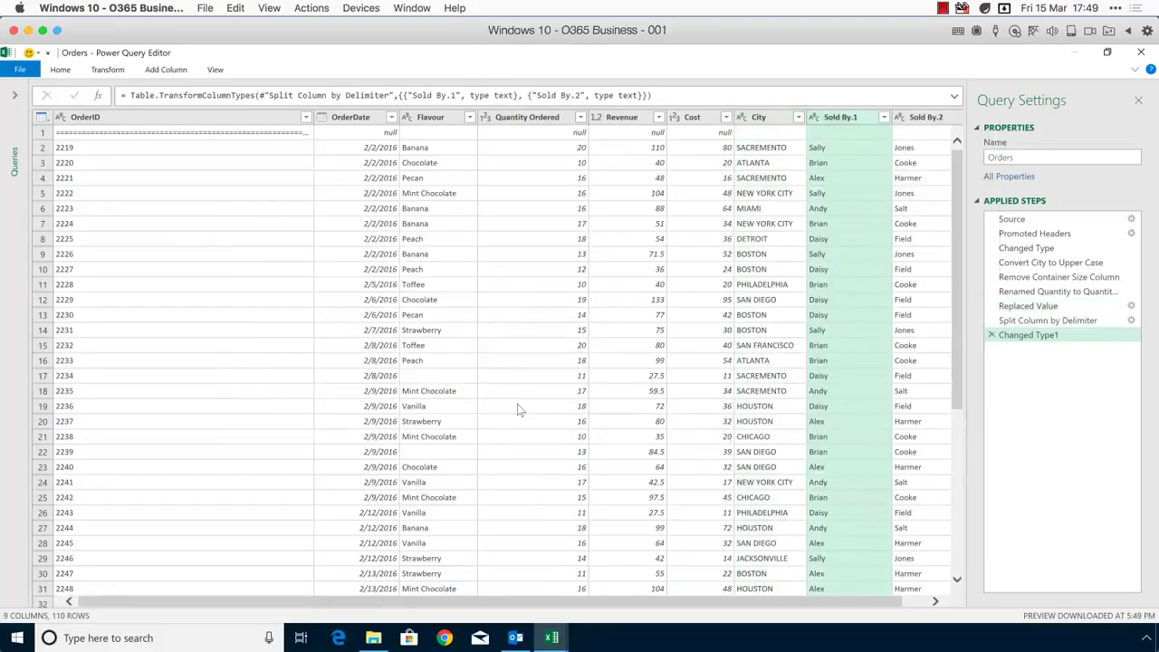
Step: Rename the Sold By.1 column as "FirstName"
right_click(841, 124)
left_click(888, 375)
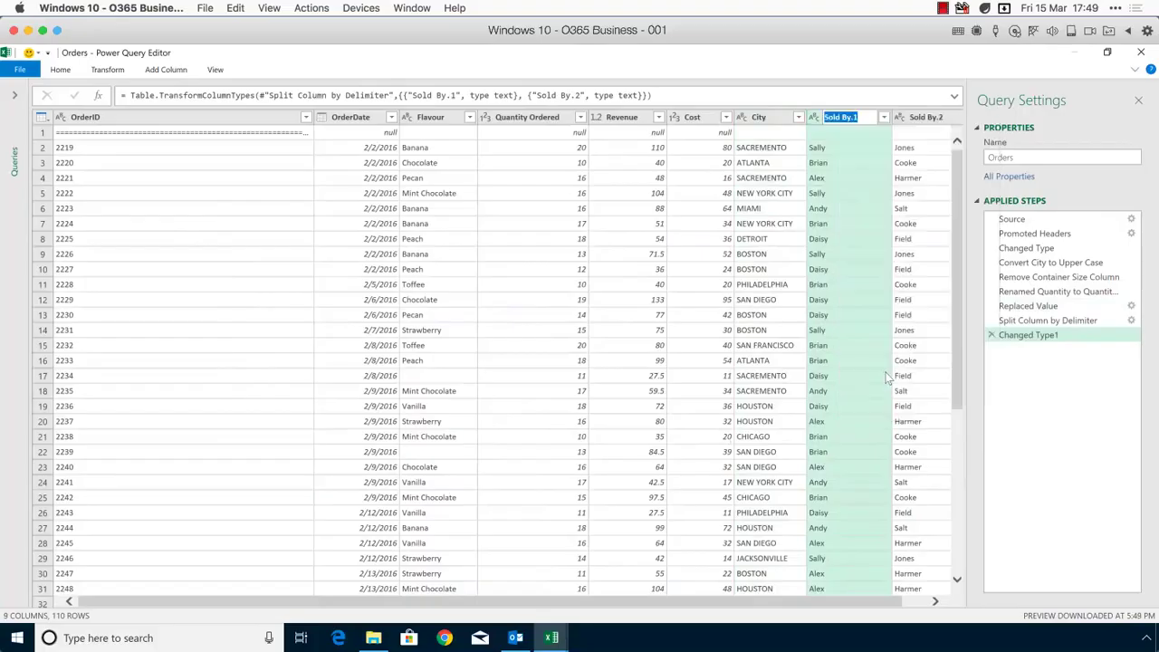
type("FirstName")
key("Return")
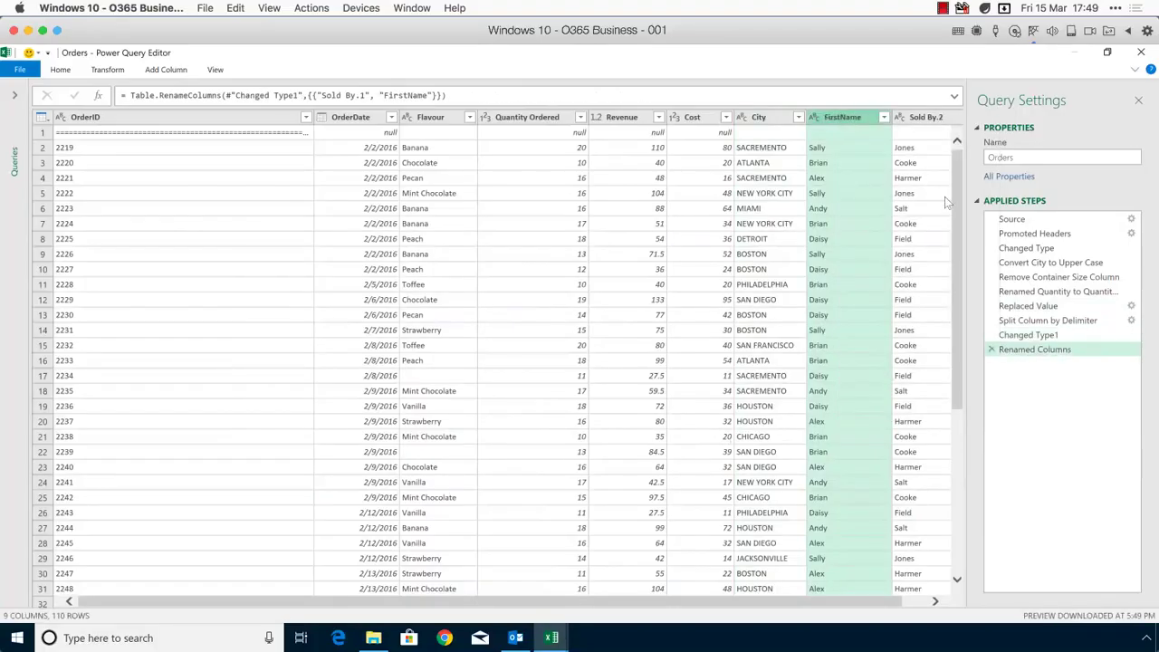
Step: Rename the Sold By.2 column as "Surname"
right_click(937, 117)
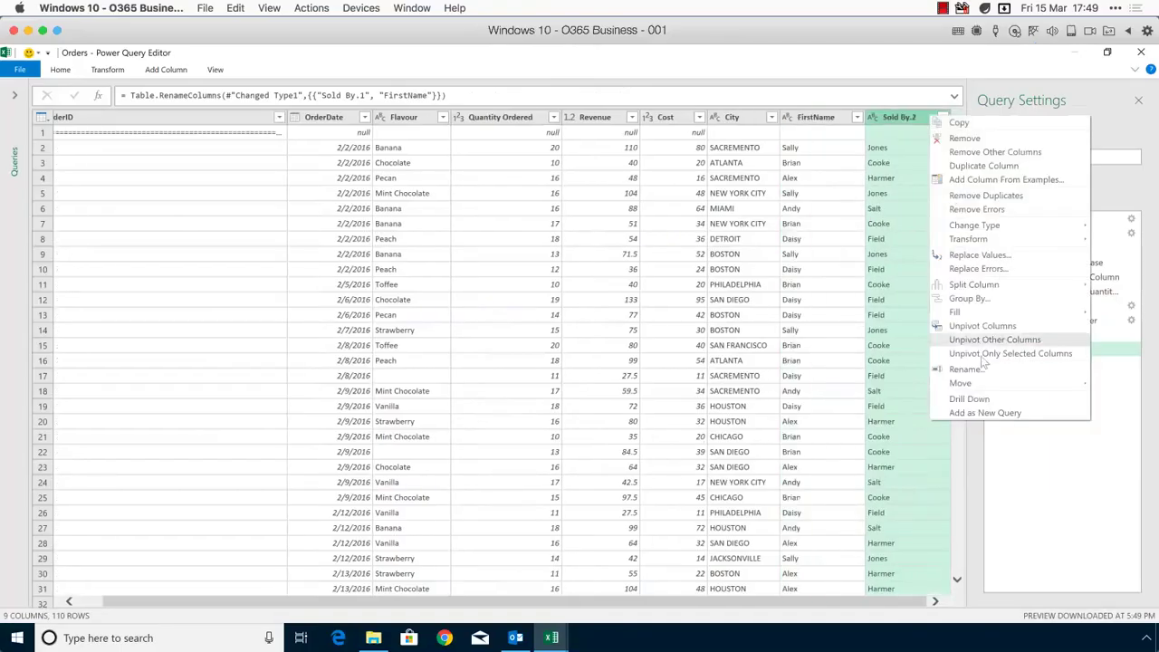
left_click(965, 369)
type("Surname")
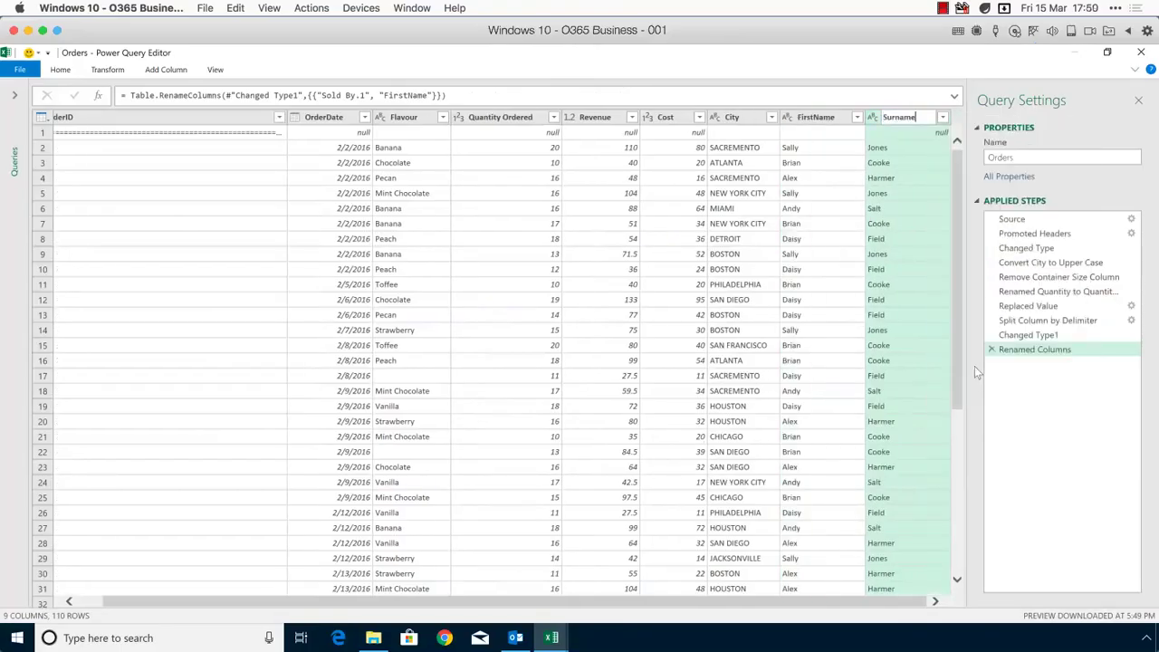
Step: Finish renaming the second column split from Sold By as Surname
key("Return")
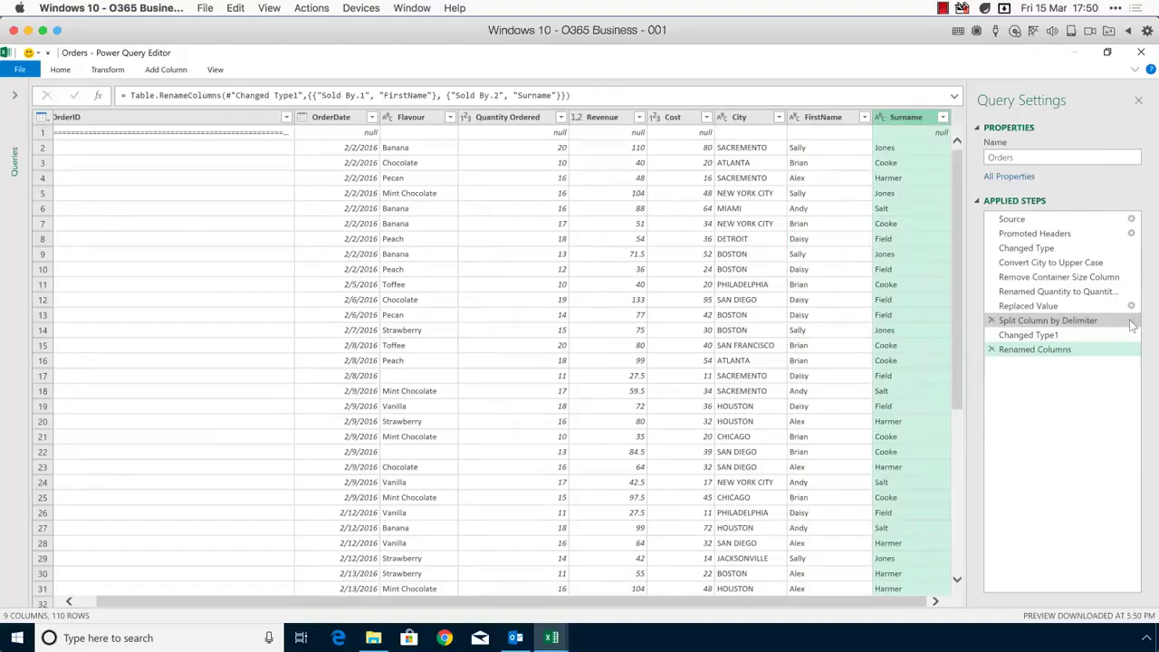
right_click(1035, 353)
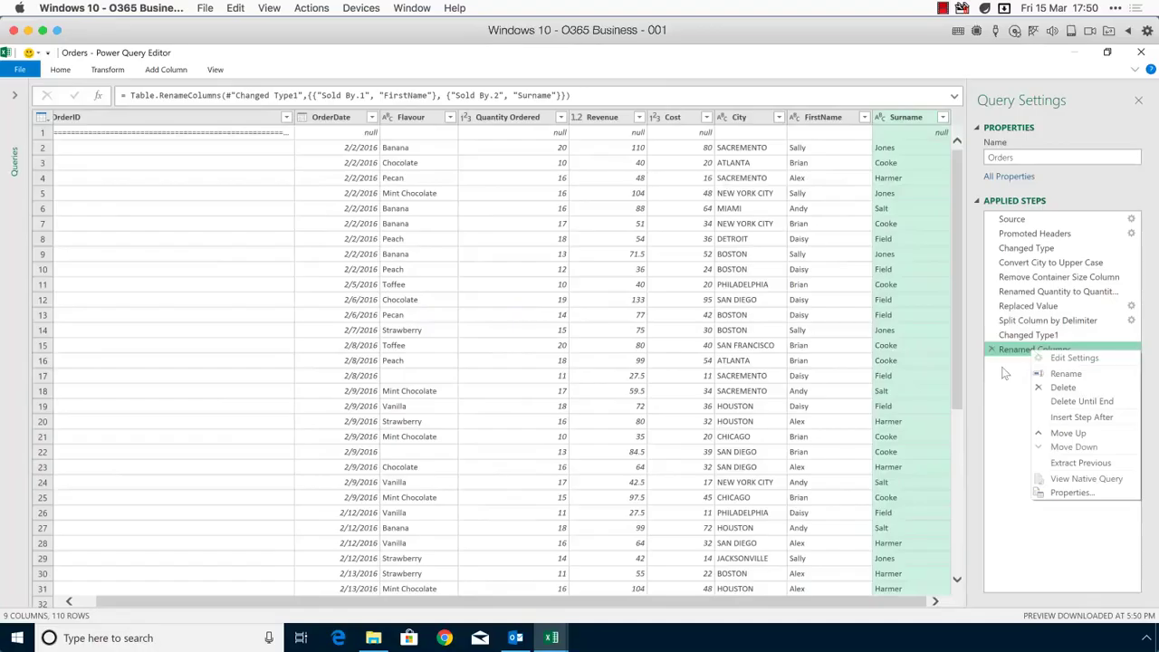
left_click(1005, 373)
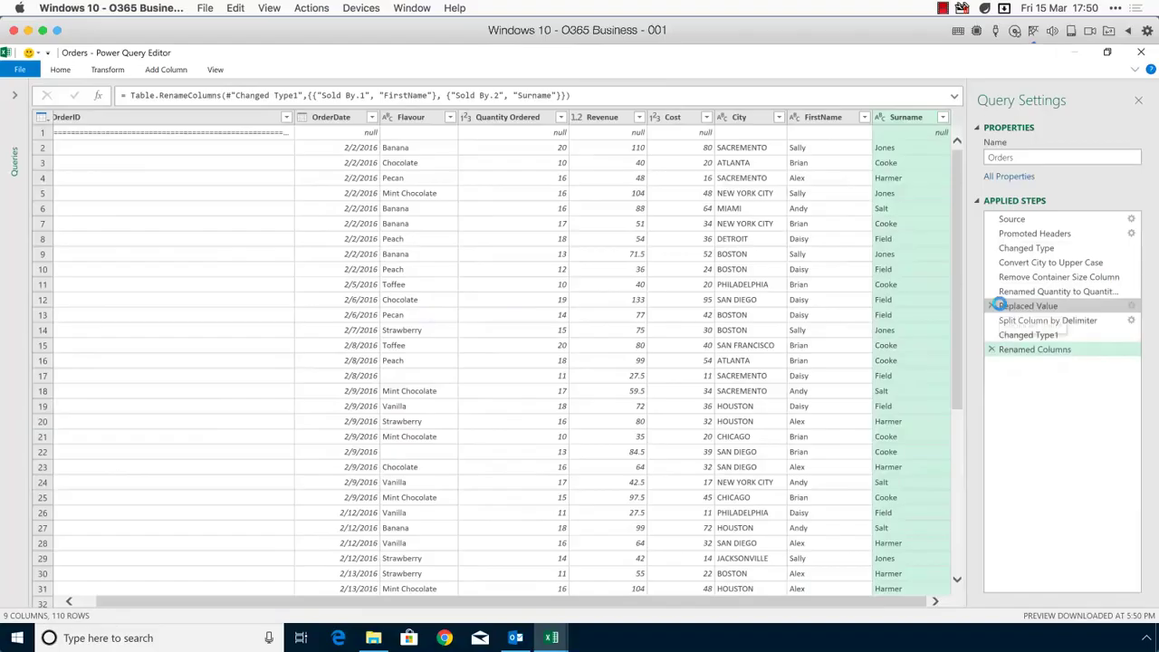
Step: Edit the Replaced Value step to find NEW YORK CITY, and go back to the Renamed Columns step
left_click(996, 306)
left_click(1131, 306)
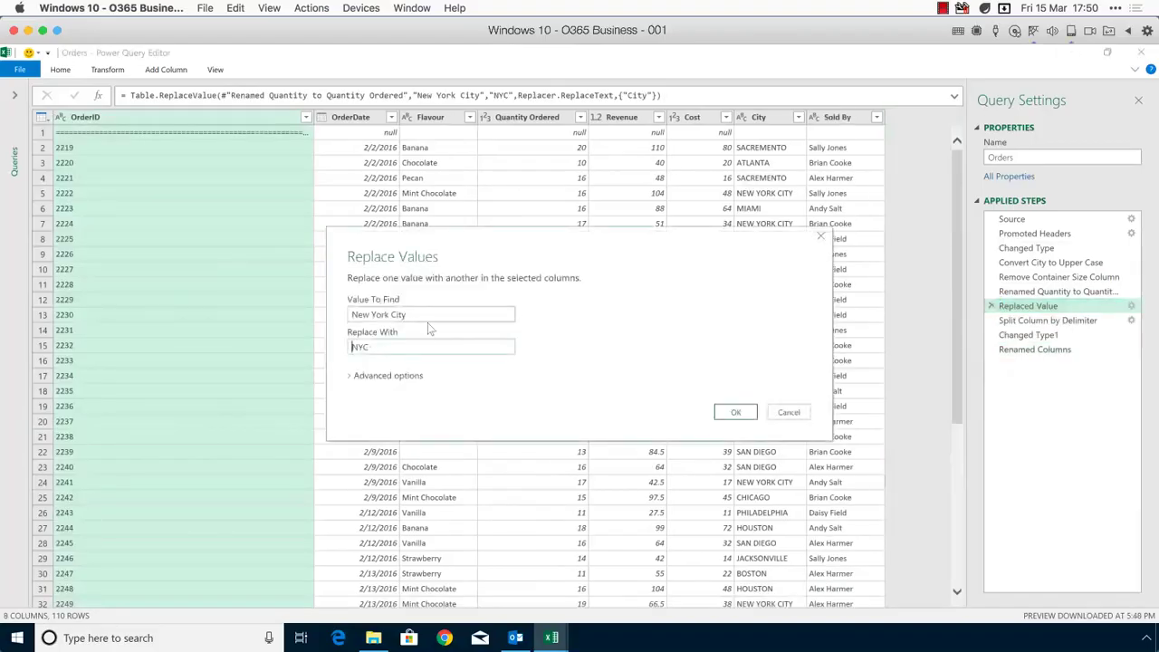
left_click(789, 412)
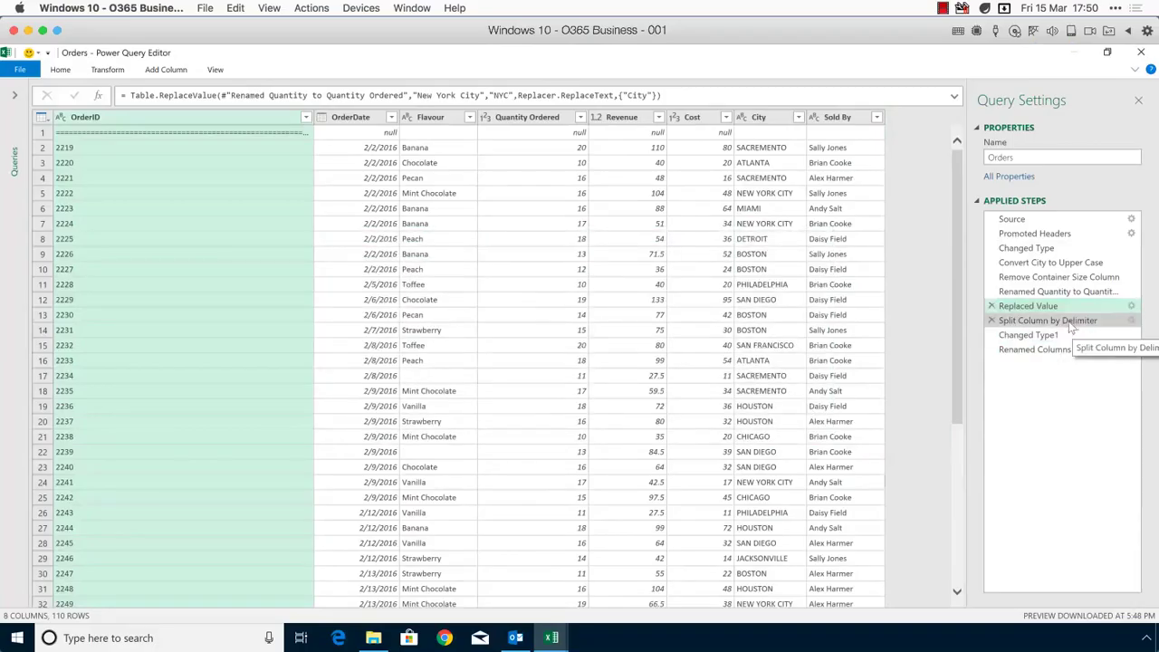
left_click(1131, 307)
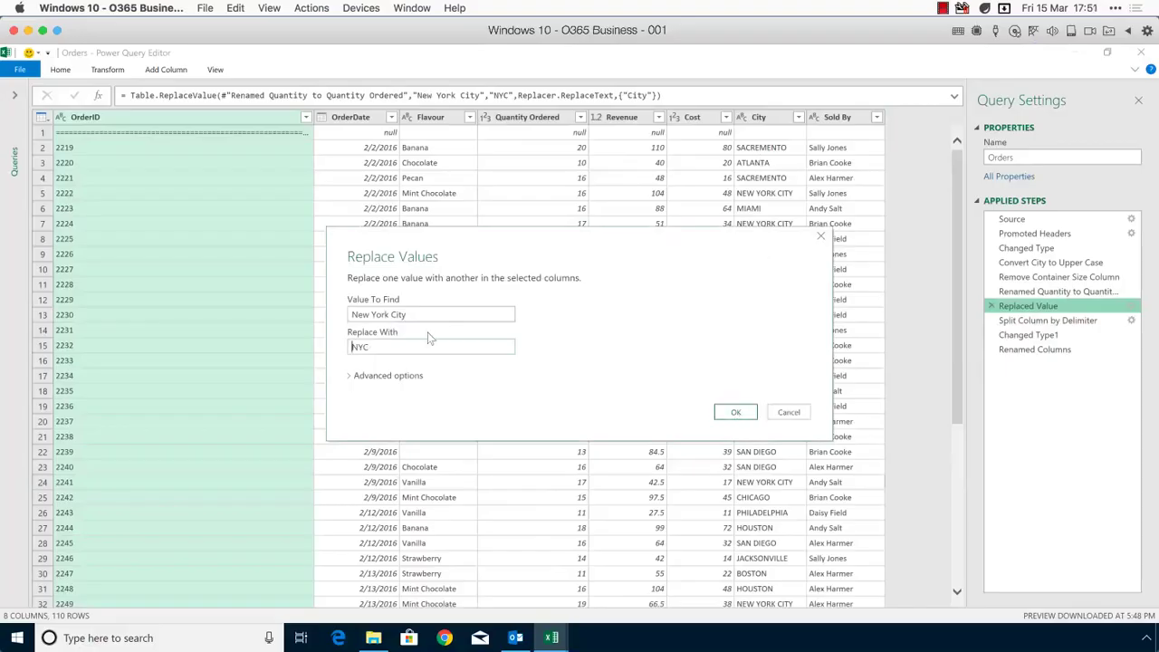
left_click_drag(414, 315, 315, 310)
type("NEW YORK CITY")
left_click(736, 413)
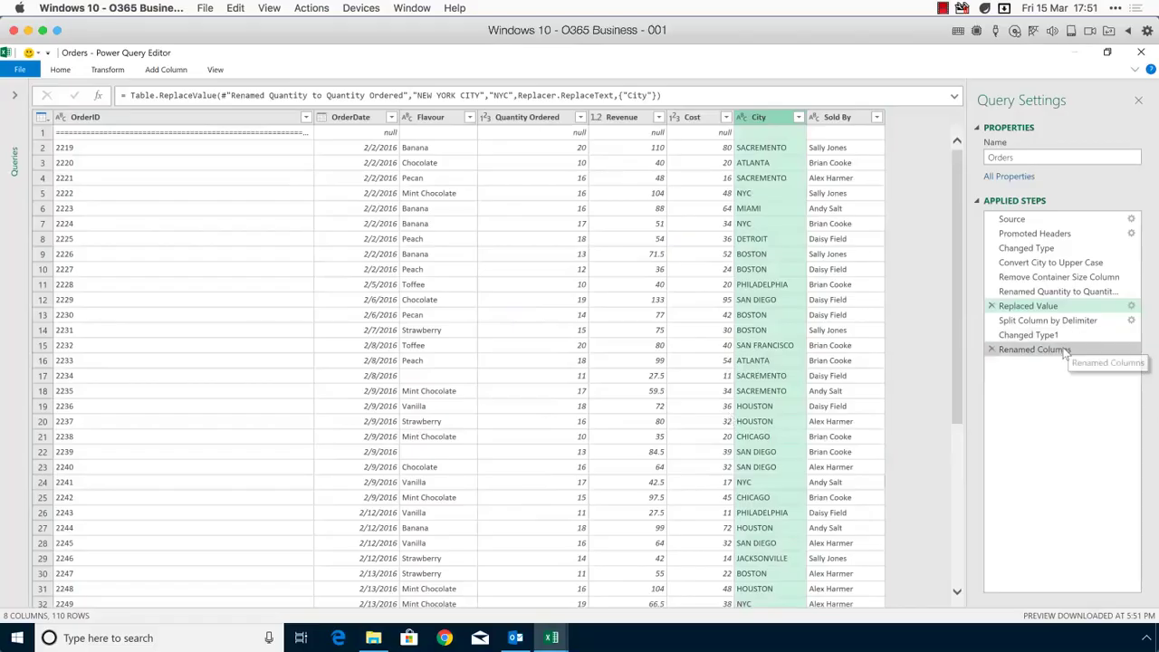
left_click(1034, 350)
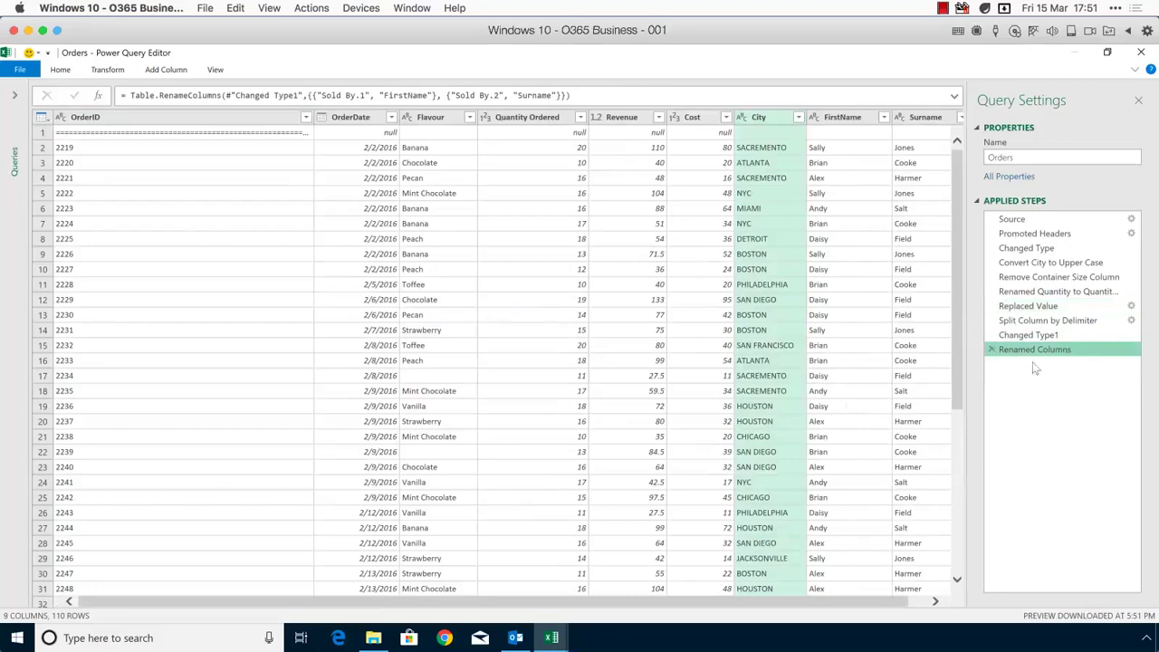
left_click(695, 119, "ctrl")
right_click(697, 121)
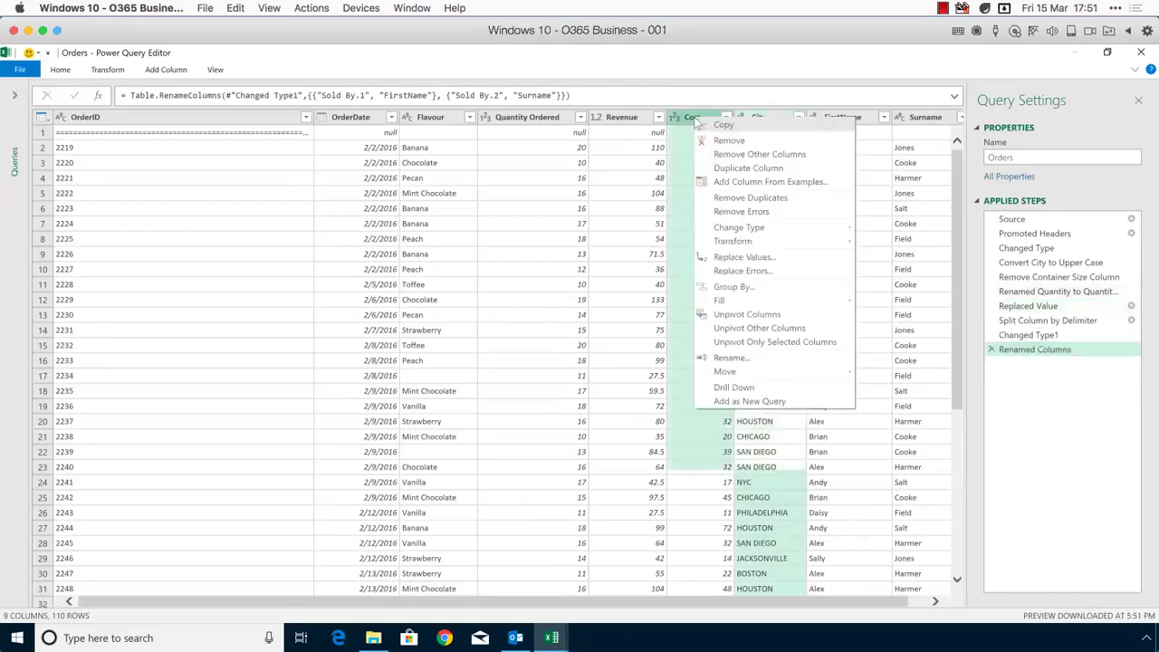
right_click(638, 122)
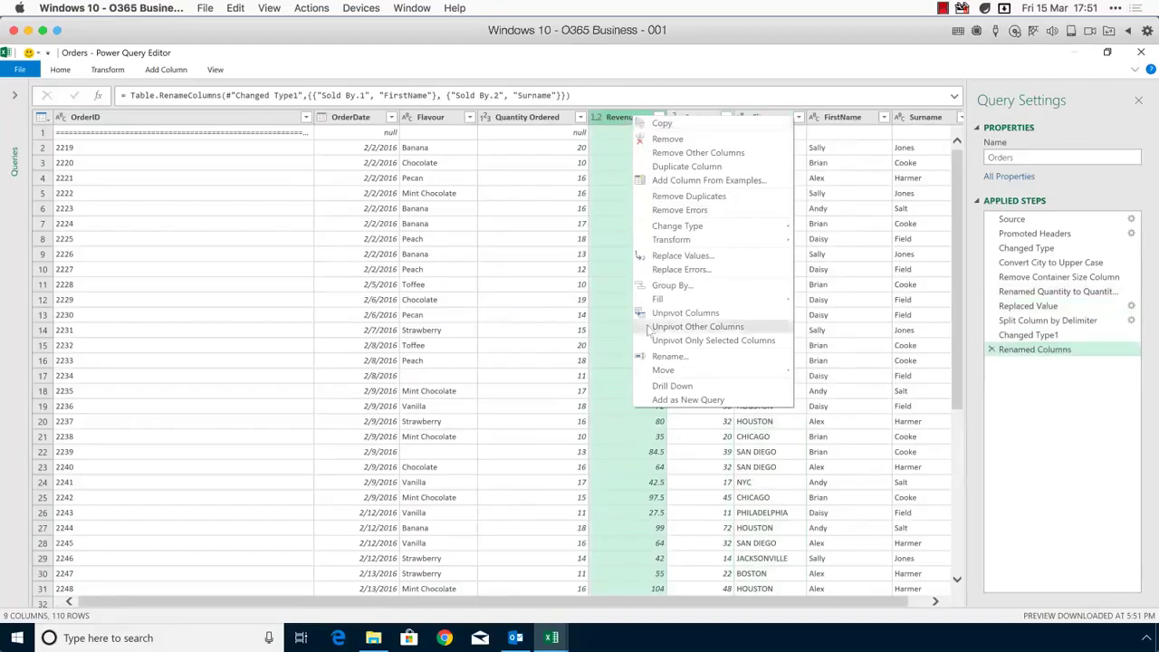
left_click(625, 120)
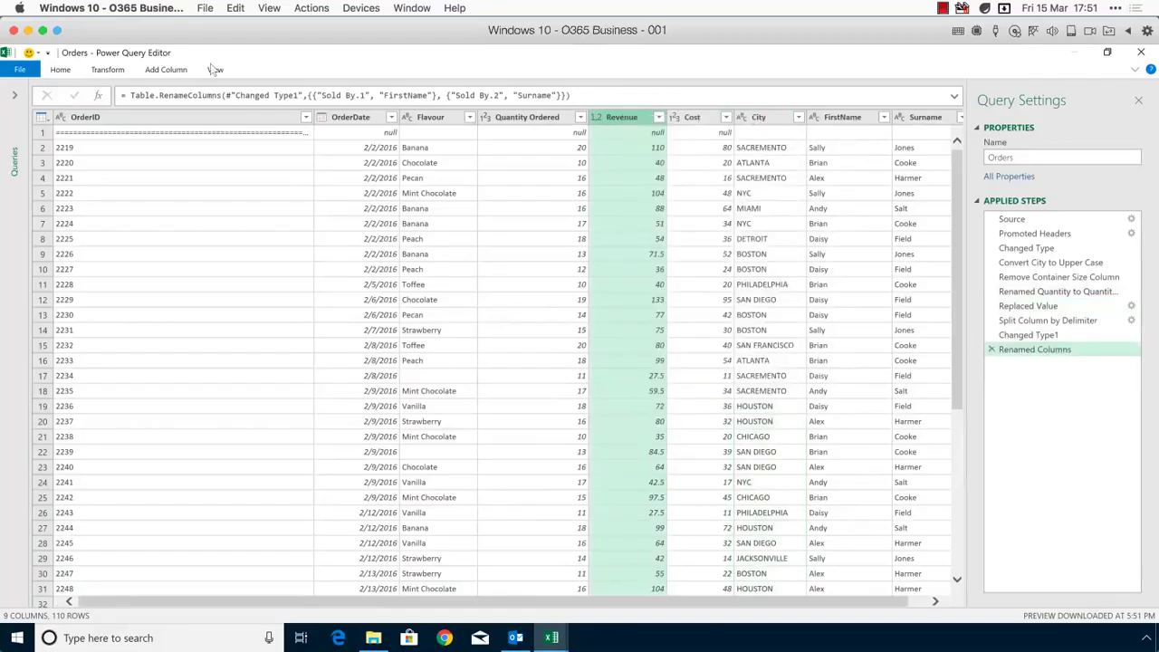
left_click(171, 70)
left_click(107, 70)
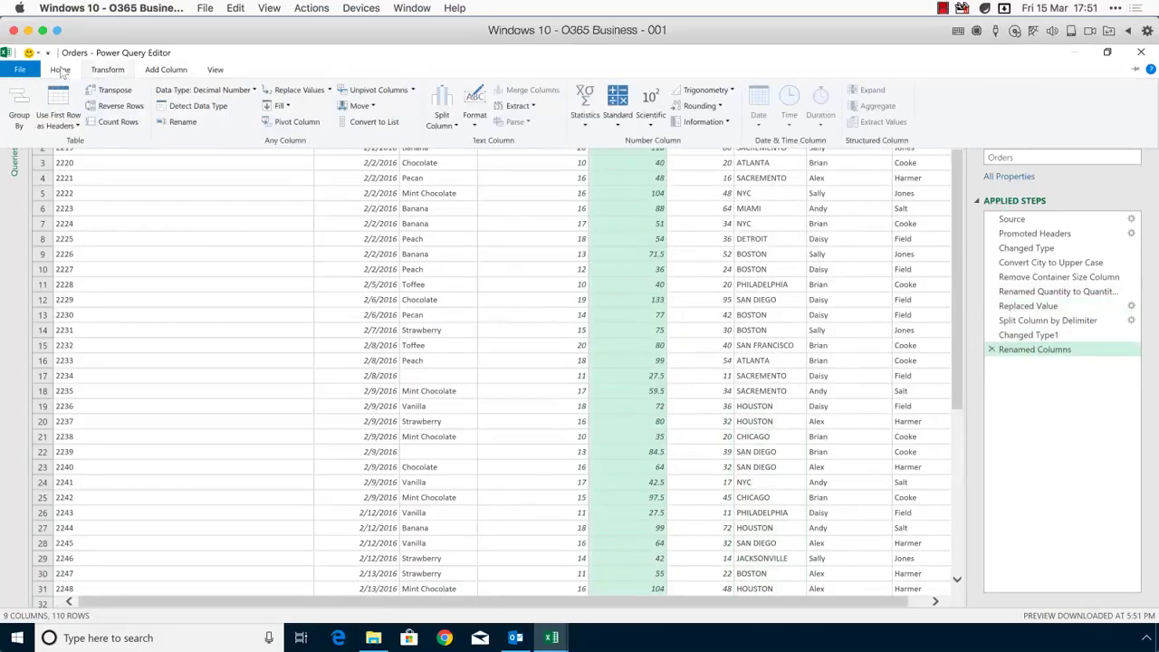
left_click(60, 69)
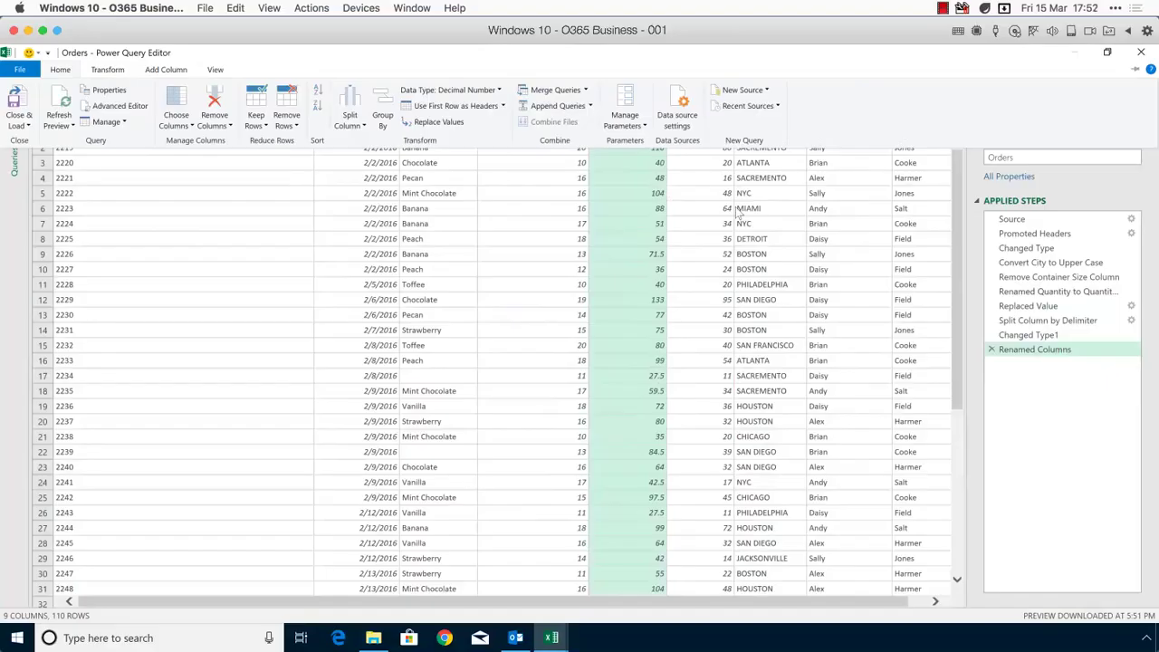
left_click(1024, 271)
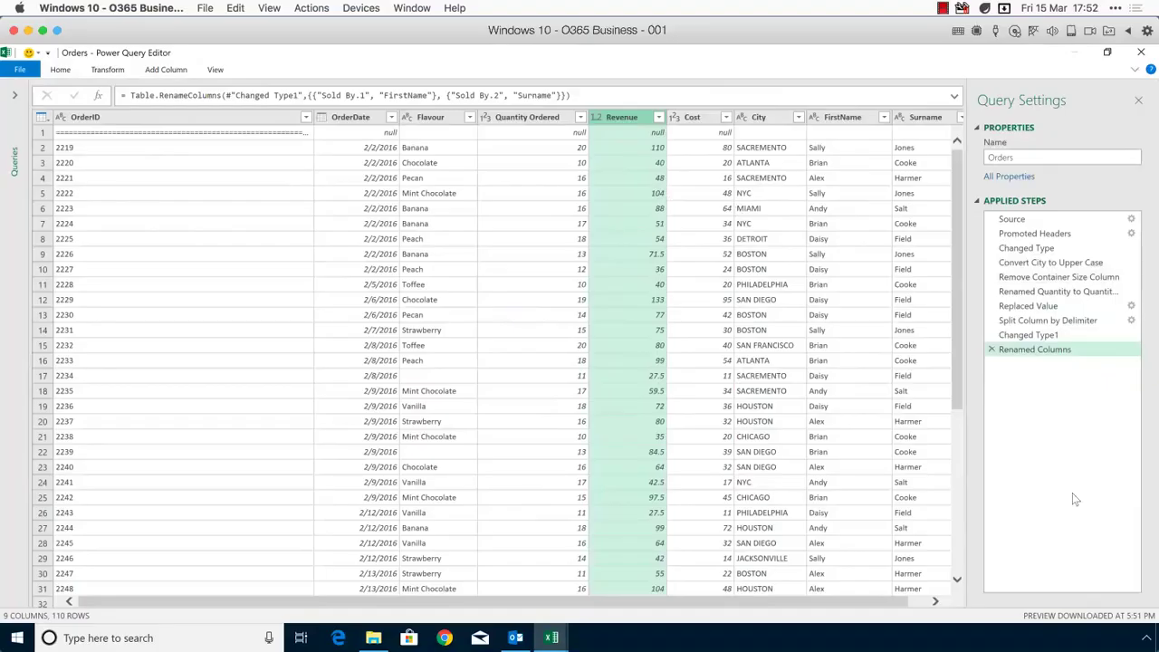
Step: Review the table at successive applied steps, from Convert City to Upper Case through to Renamed Columns
left_click(1051, 262)
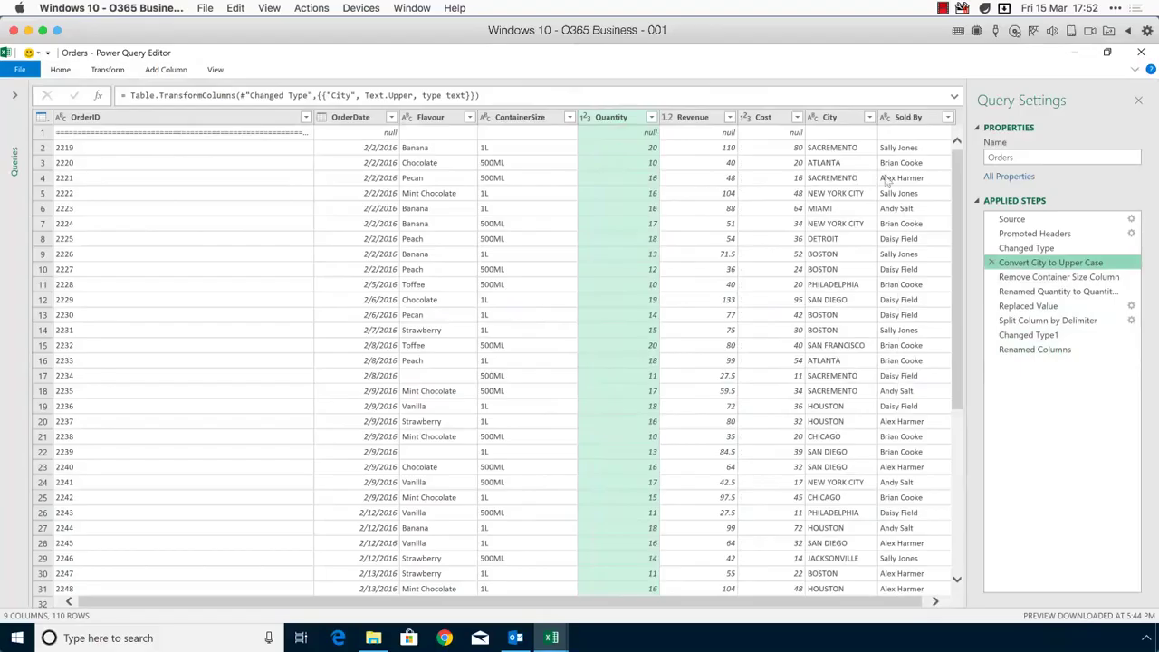
left_click_drag(1038, 277, 1040, 290)
left_click(1032, 283)
left_click(1034, 293)
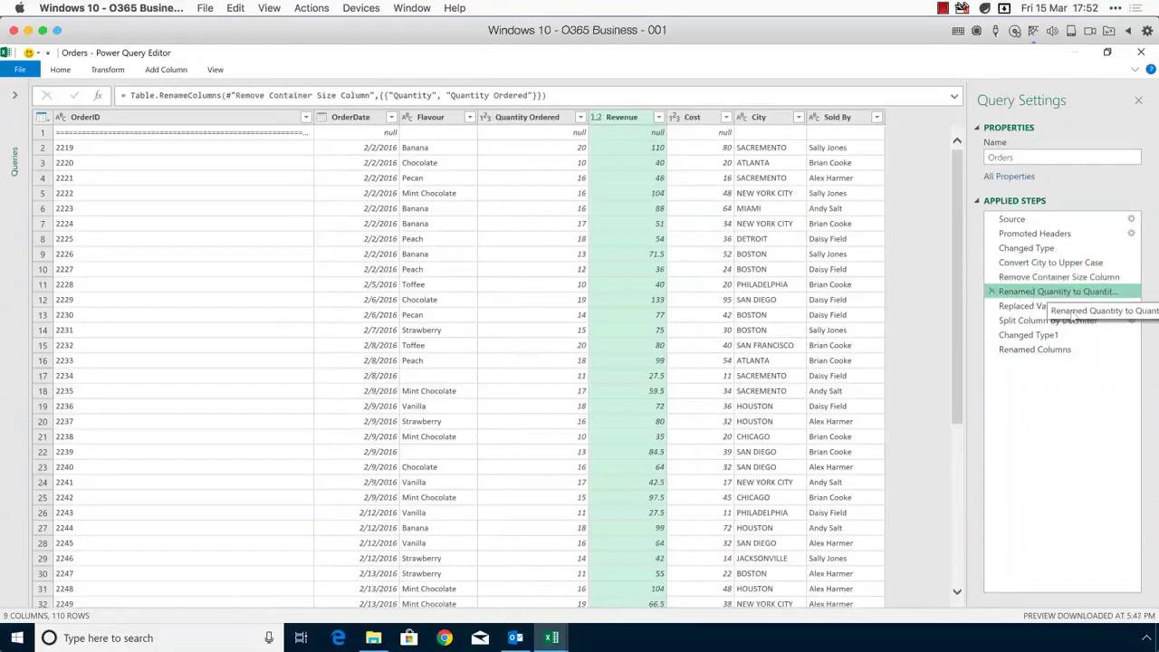
left_click(1048, 308)
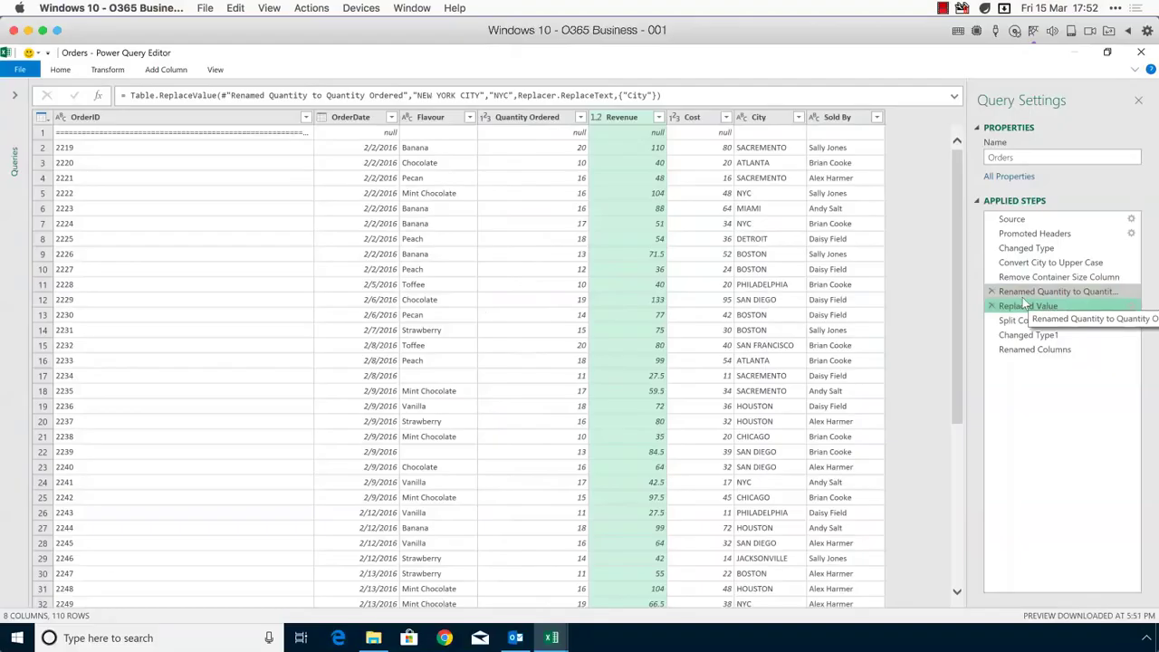
left_click(1034, 349)
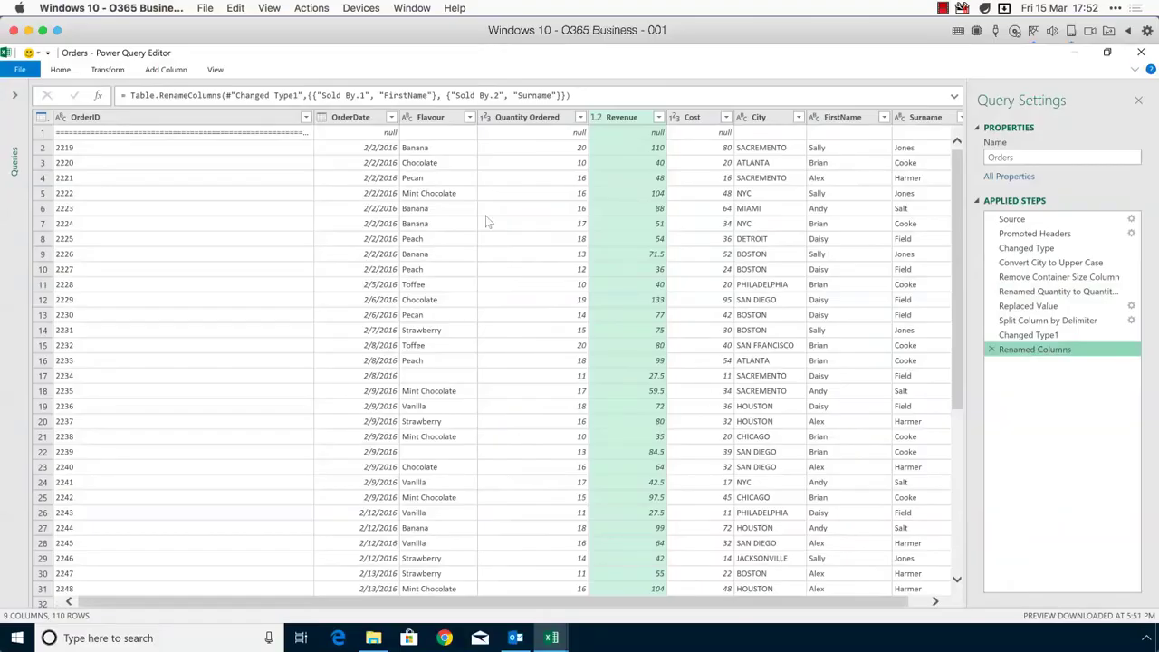
Step: Filter the Flavour column to exclude blank values and check the settings of that filter step
left_click(470, 118)
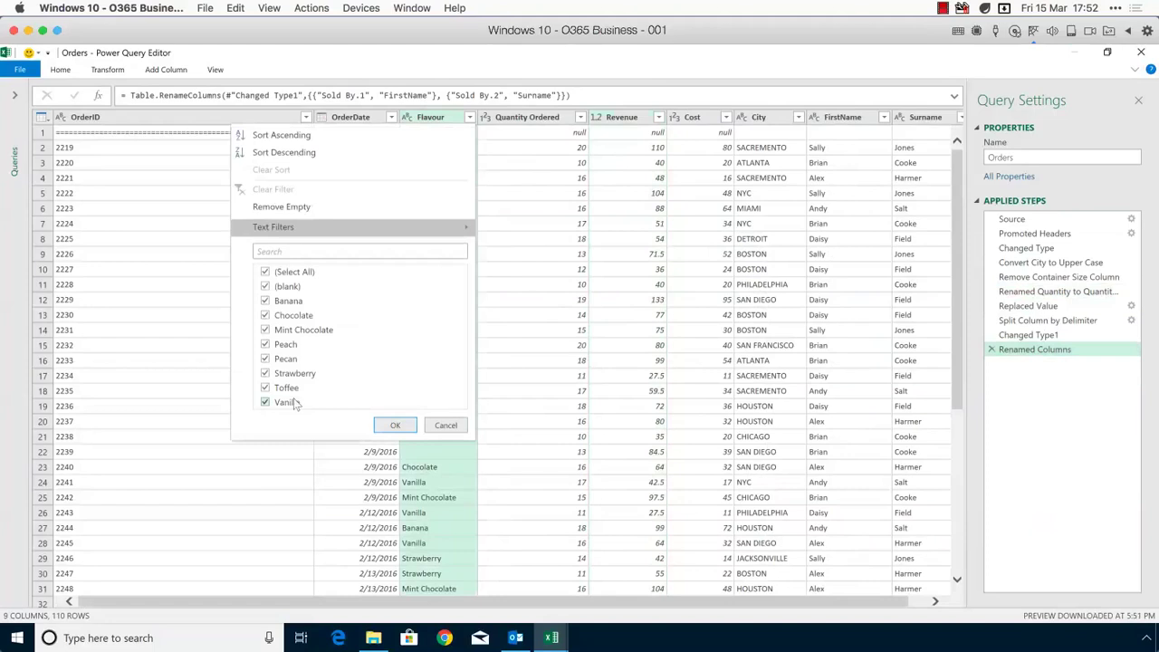
left_click(266, 286)
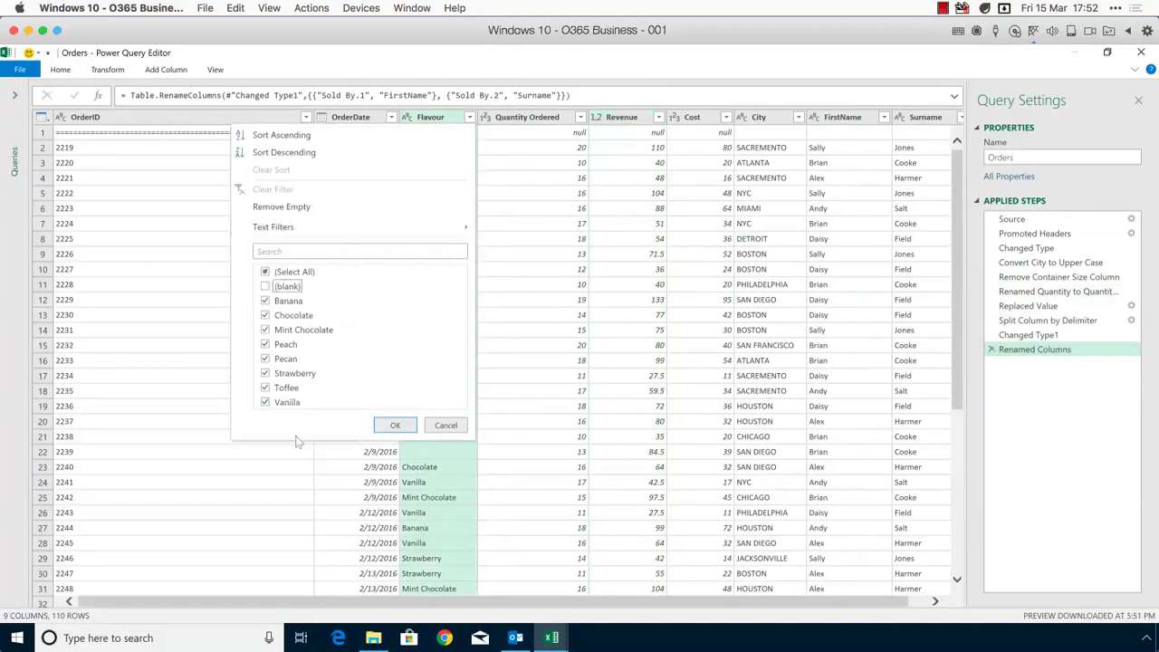
left_click(389, 425)
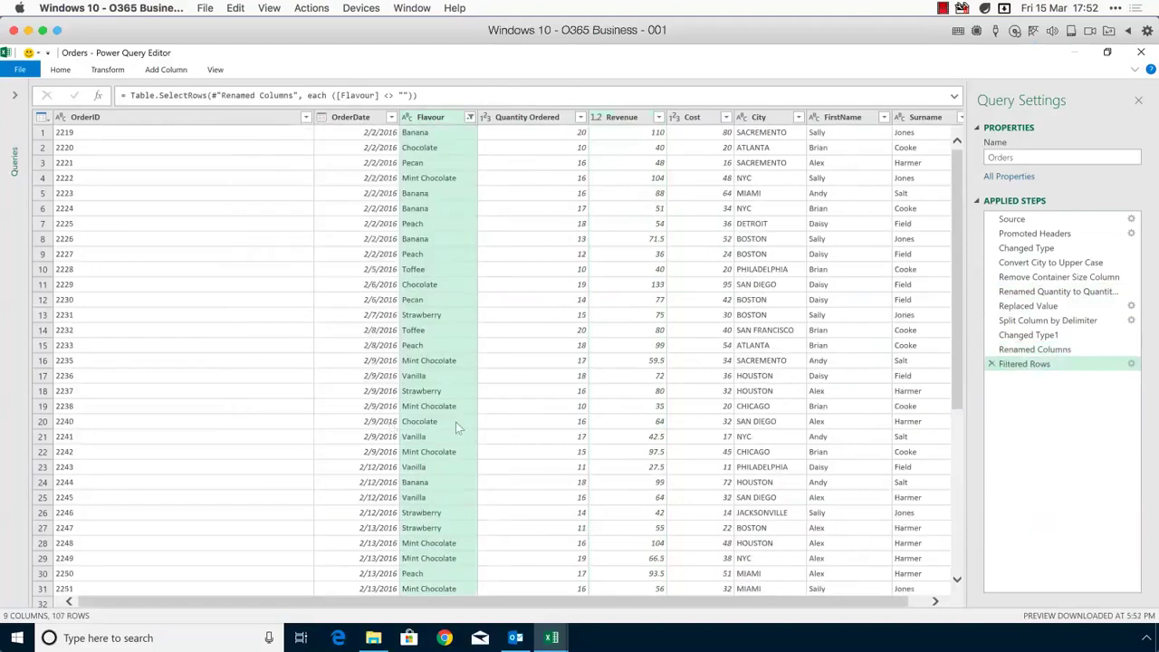
left_click(1131, 364)
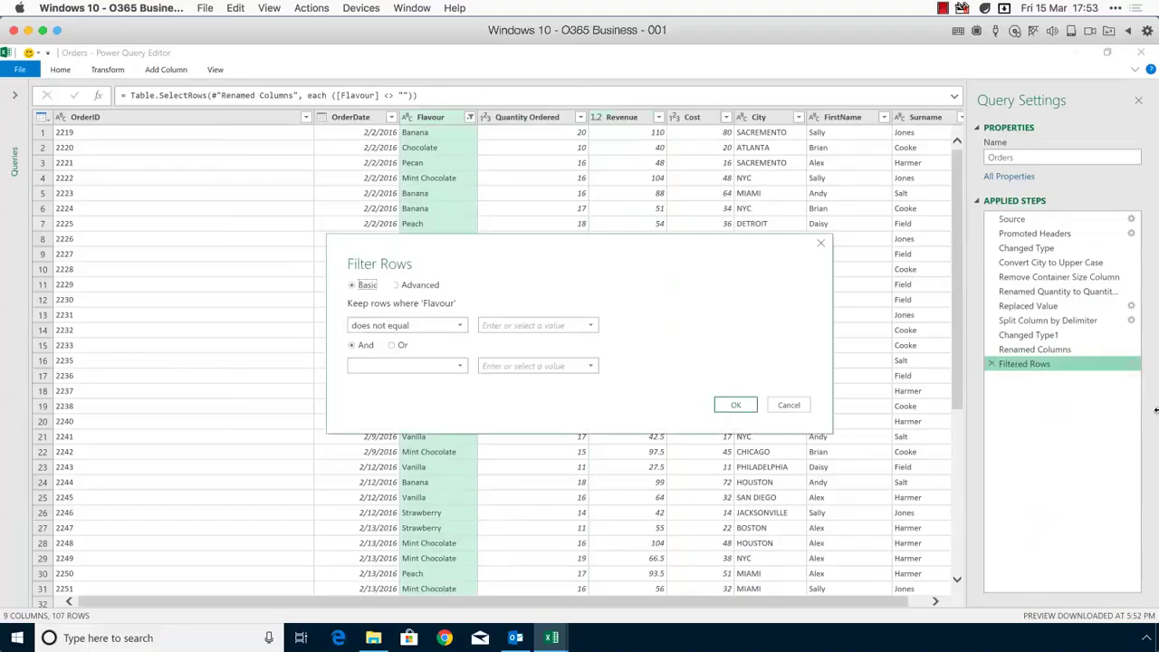
left_click(741, 404)
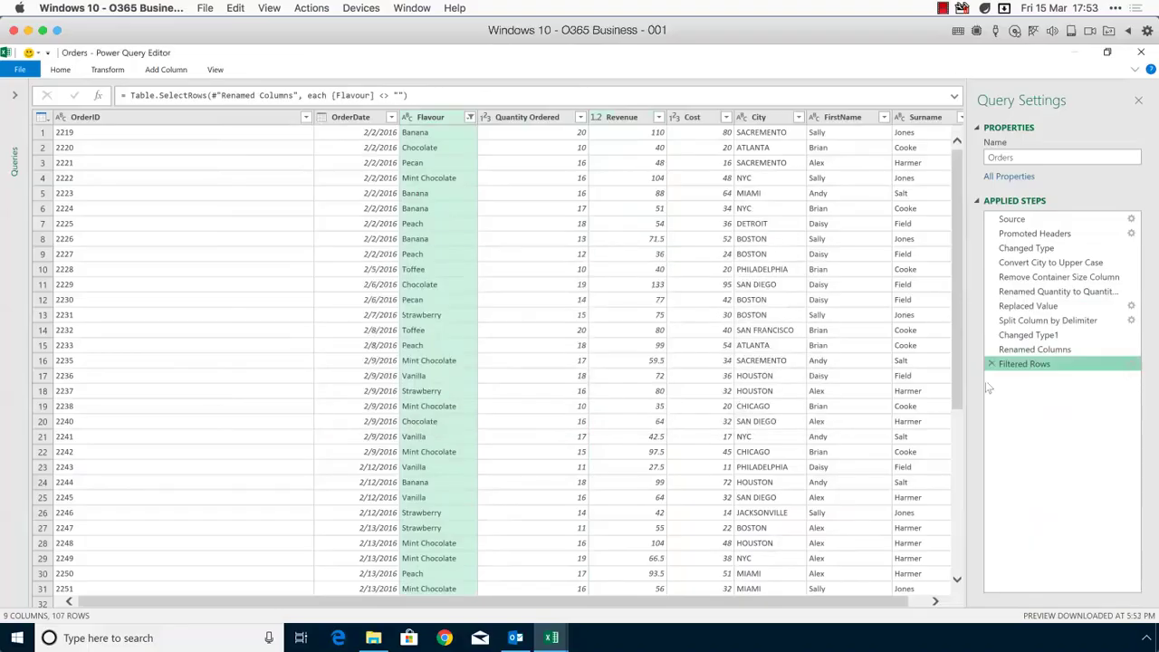
Step: Rename the Filtered Rows step as "Delete Rows Where Flavour is Blank"
right_click(1023, 365)
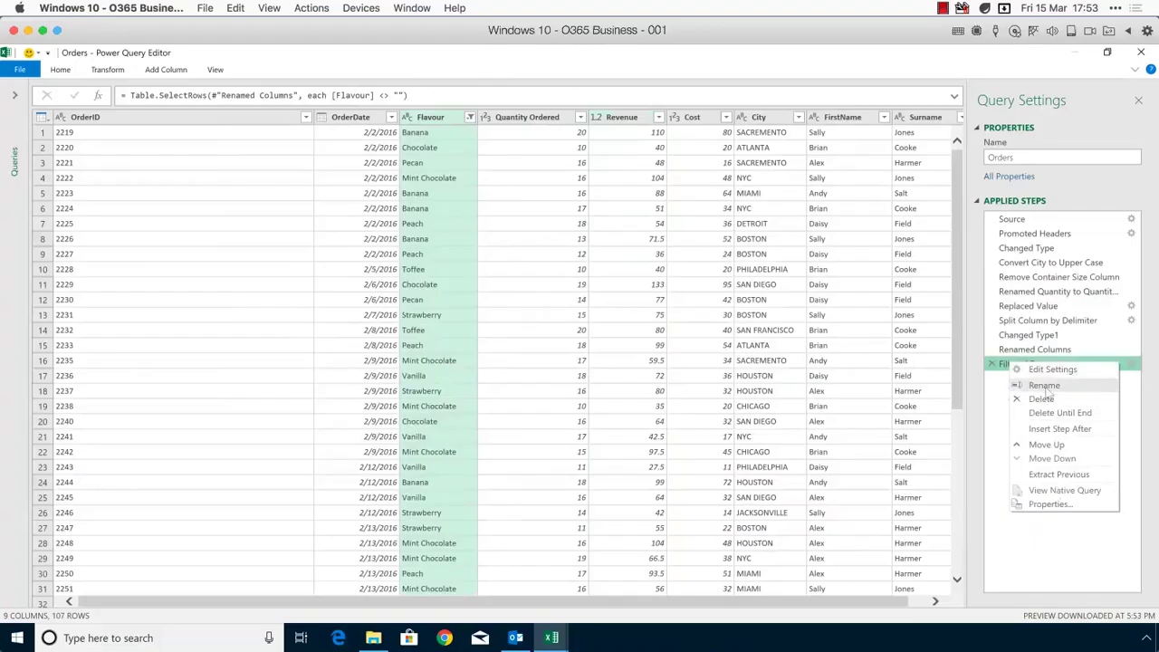
left_click(1046, 386)
type("Delete")
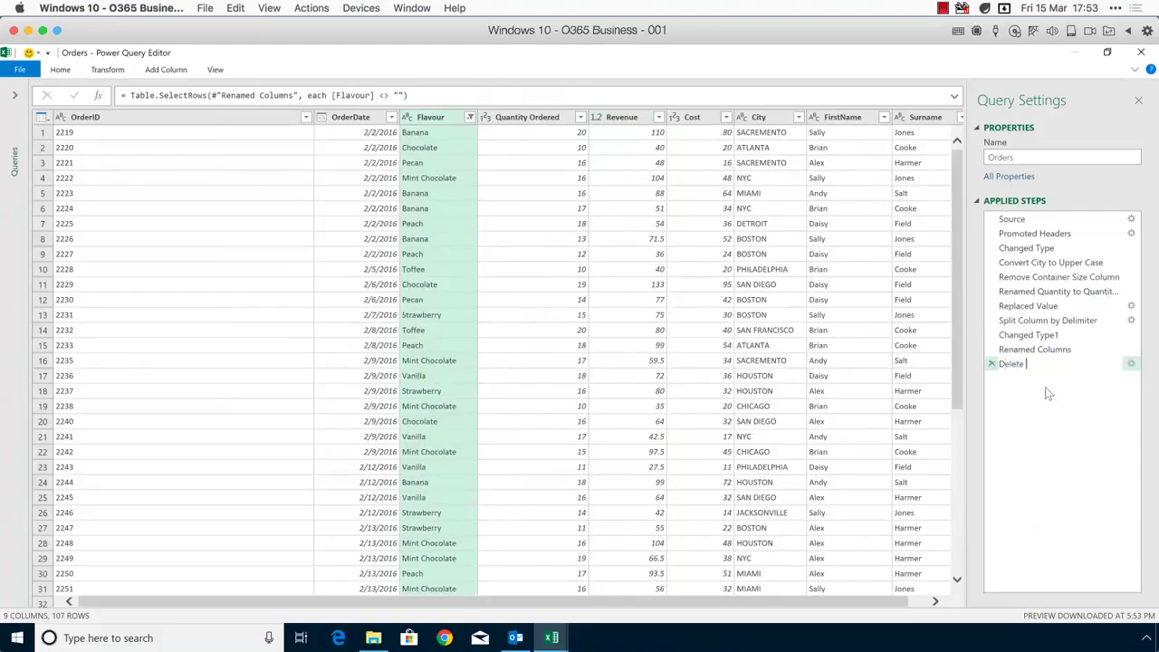
type(" Rows Where Flavour is Blank")
key("Return")
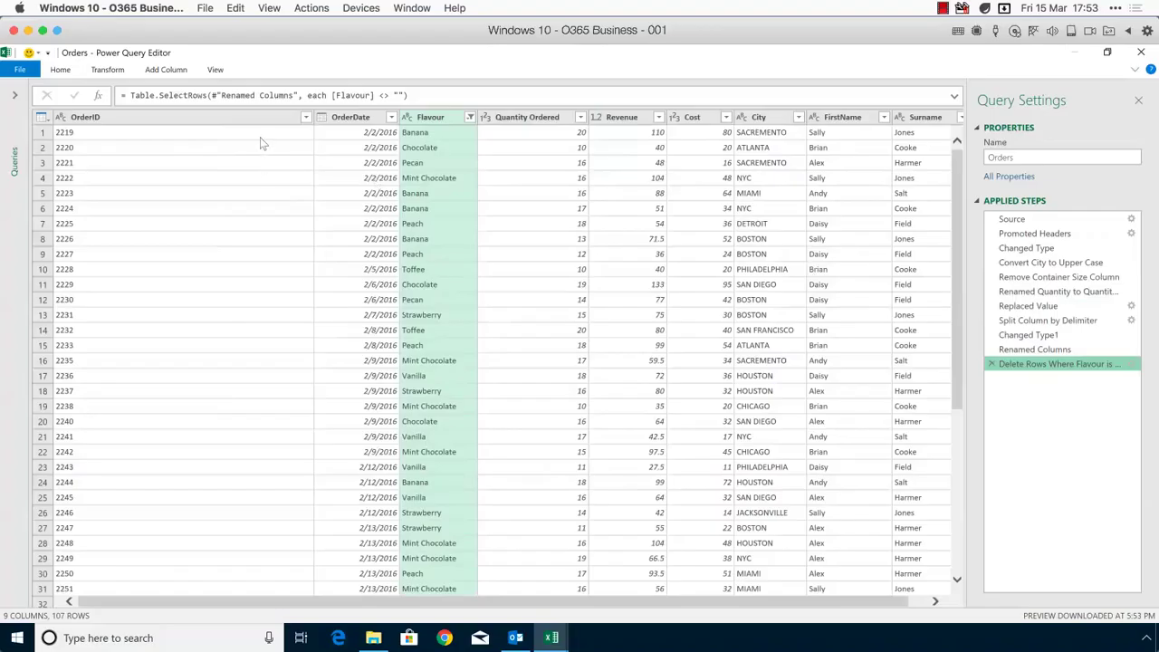
Step: Look through the filtered rows and delete the applied step that excludes blank flavours
scroll(260, 136, "down", 3)
scroll(259, 137, "up", 3)
left_click(276, 137)
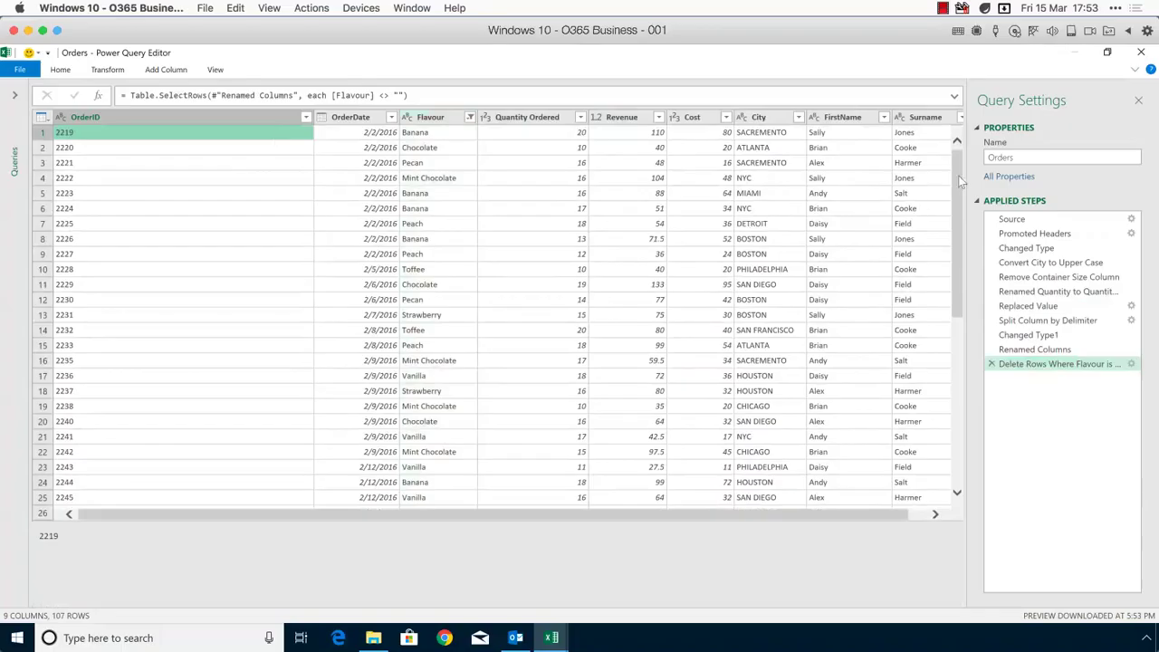
left_click_drag(958, 186, 1000, 273)
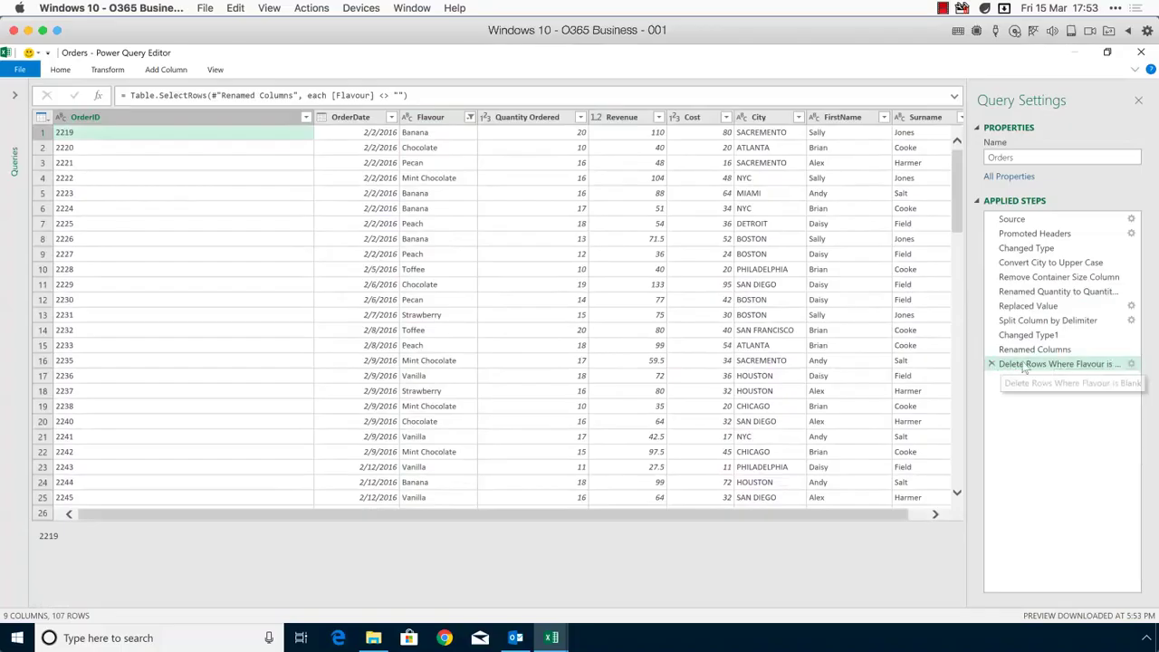
left_click(992, 364)
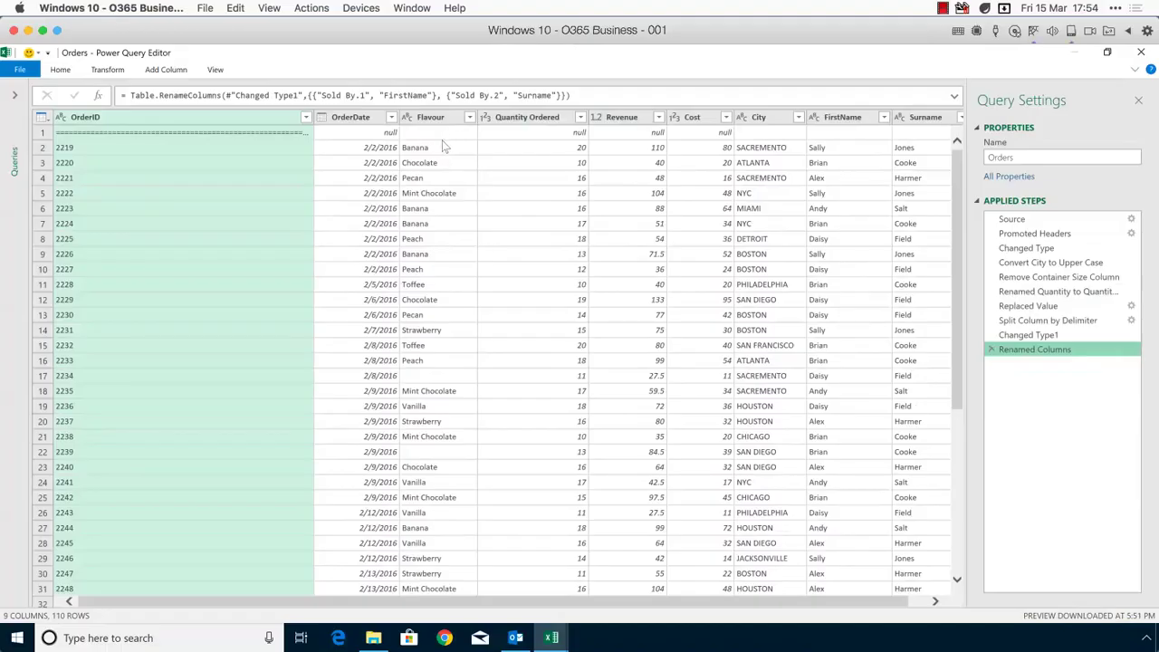
Step: Remove the top 1 row, the one with the row of equals signs, from the Orders query
left_click(60, 70)
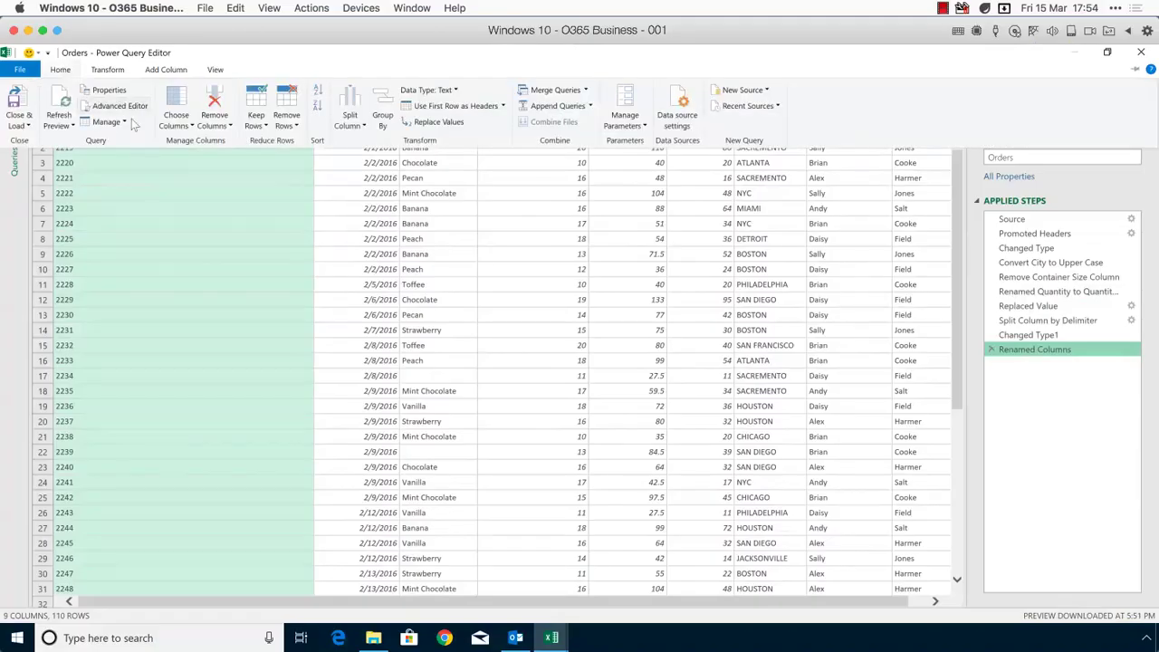
left_click(288, 125)
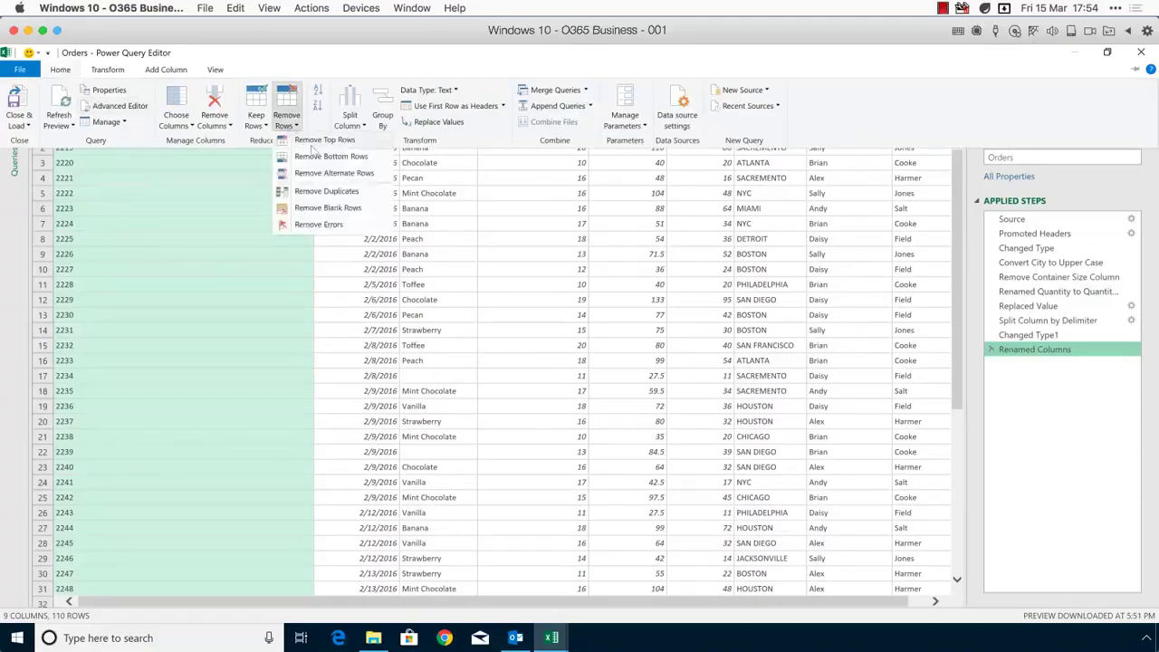
left_click(323, 142)
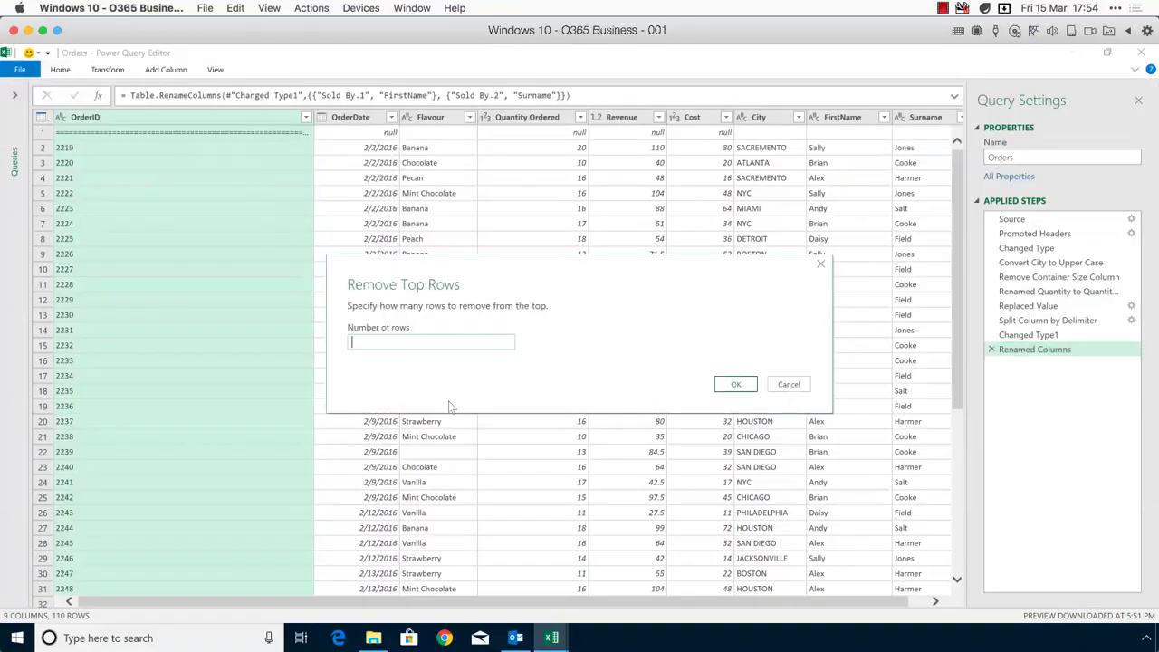
type("1")
left_click(735, 384)
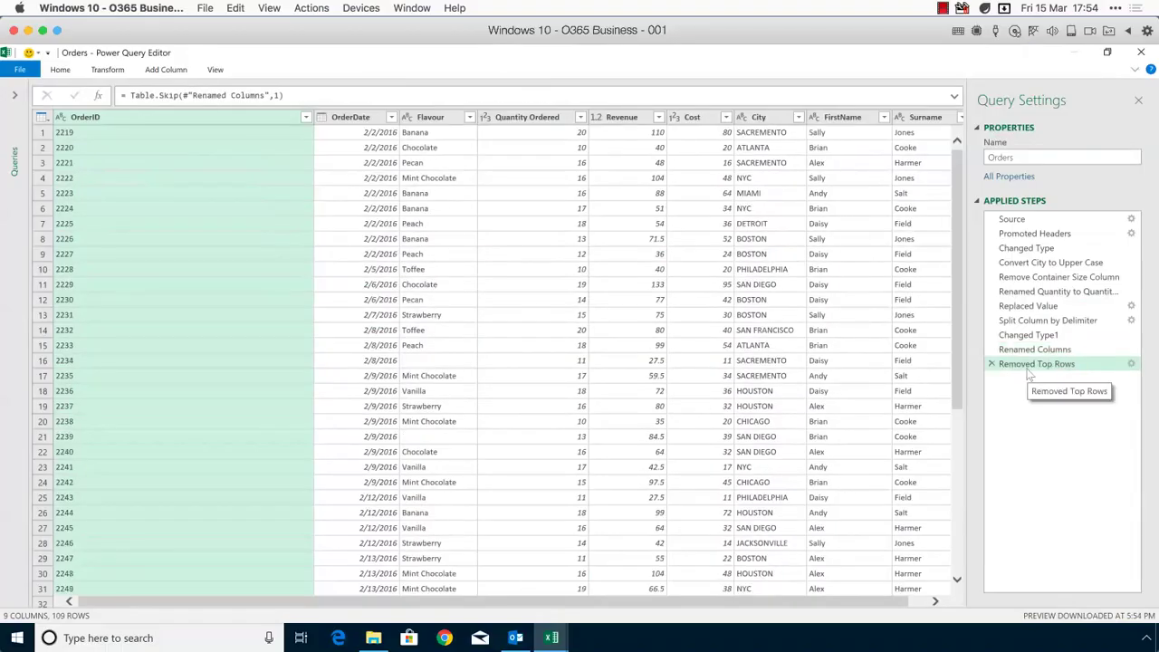
right_click(1041, 370)
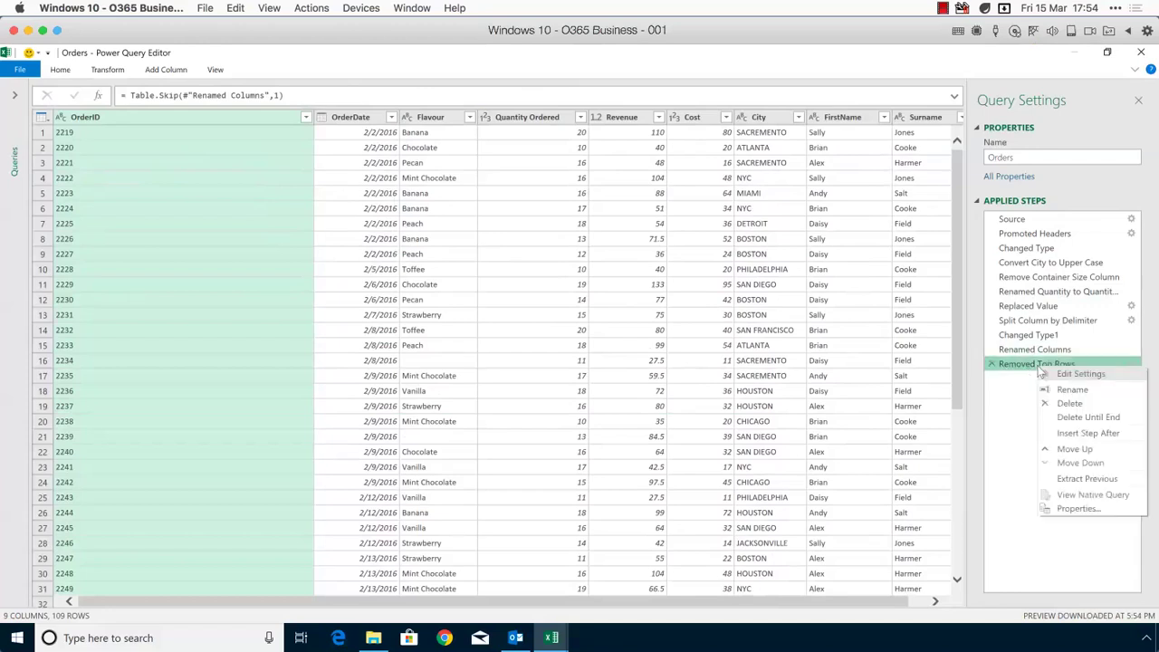
left_click(1022, 388)
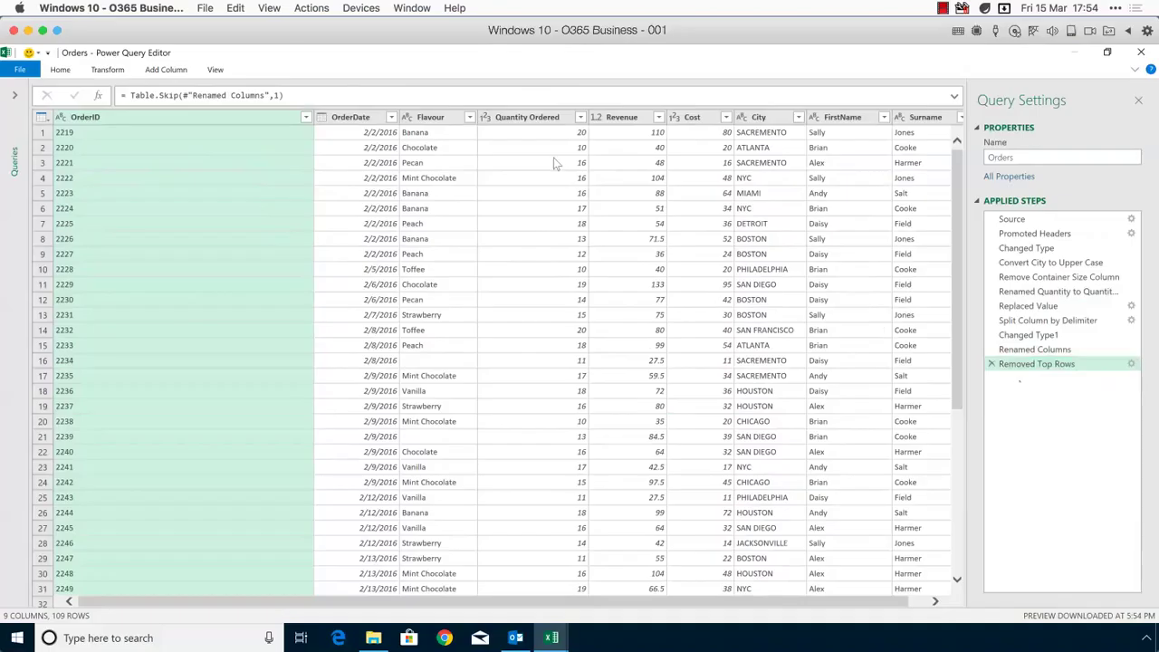
Step: Filter the Flavour column of the Orders query to exclude blank values
left_click(470, 116)
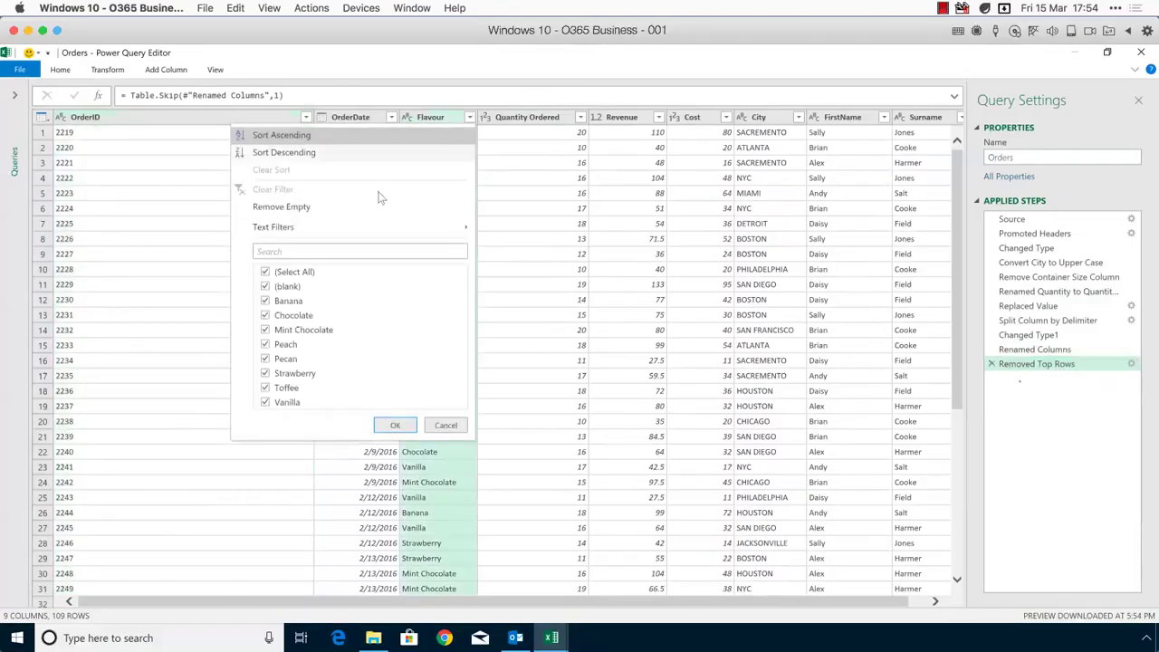
left_click(280, 287)
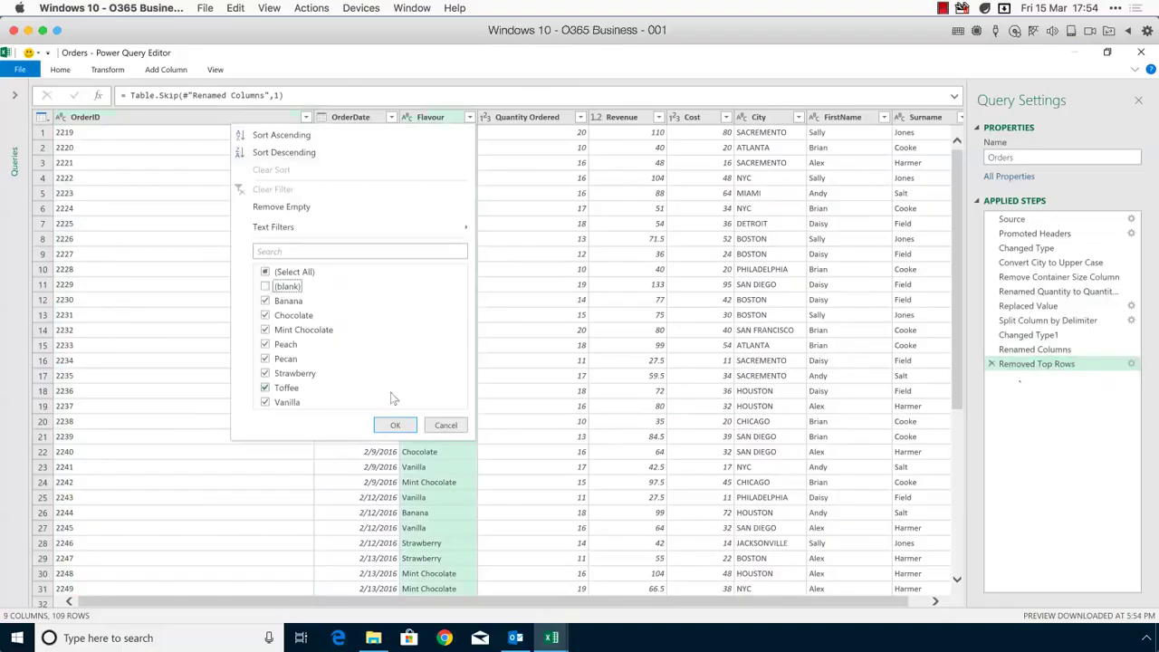
left_click(395, 427)
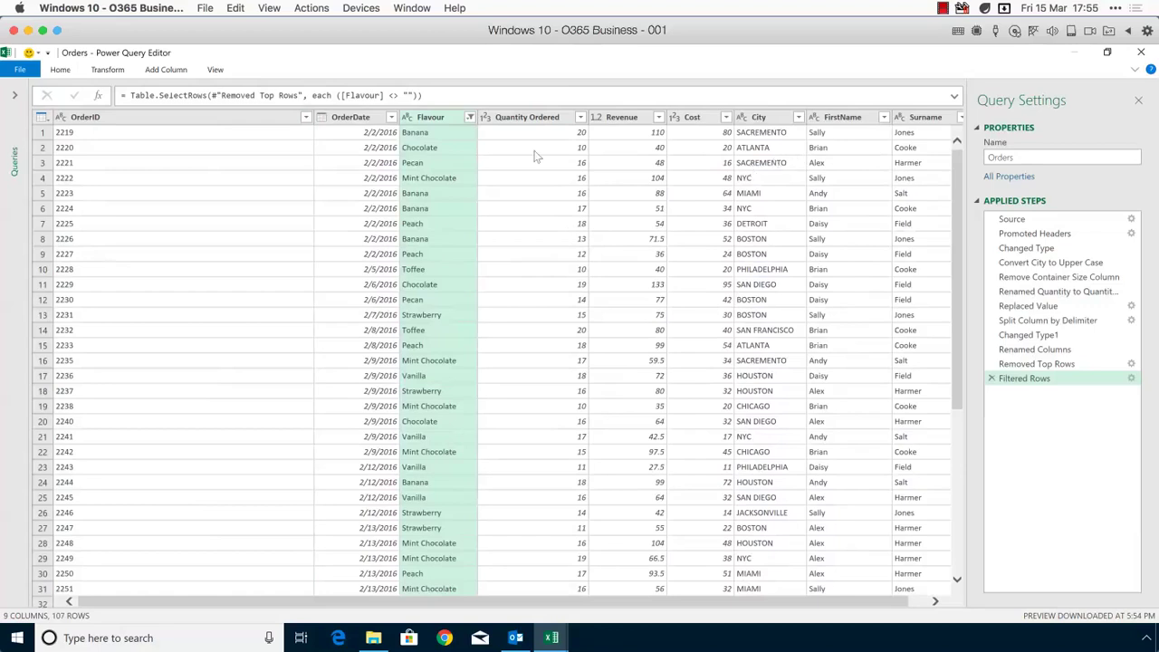
Step: Close and load the Orders query to the worksheet and look through the loaded table
left_click(20, 69)
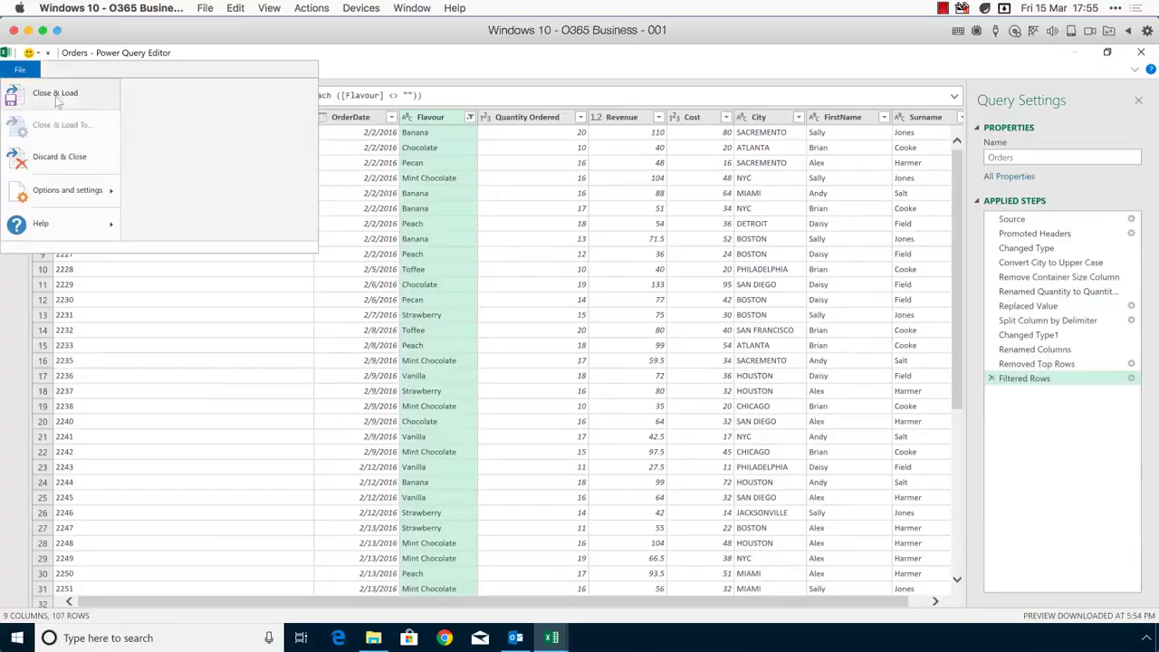
left_click(56, 100)
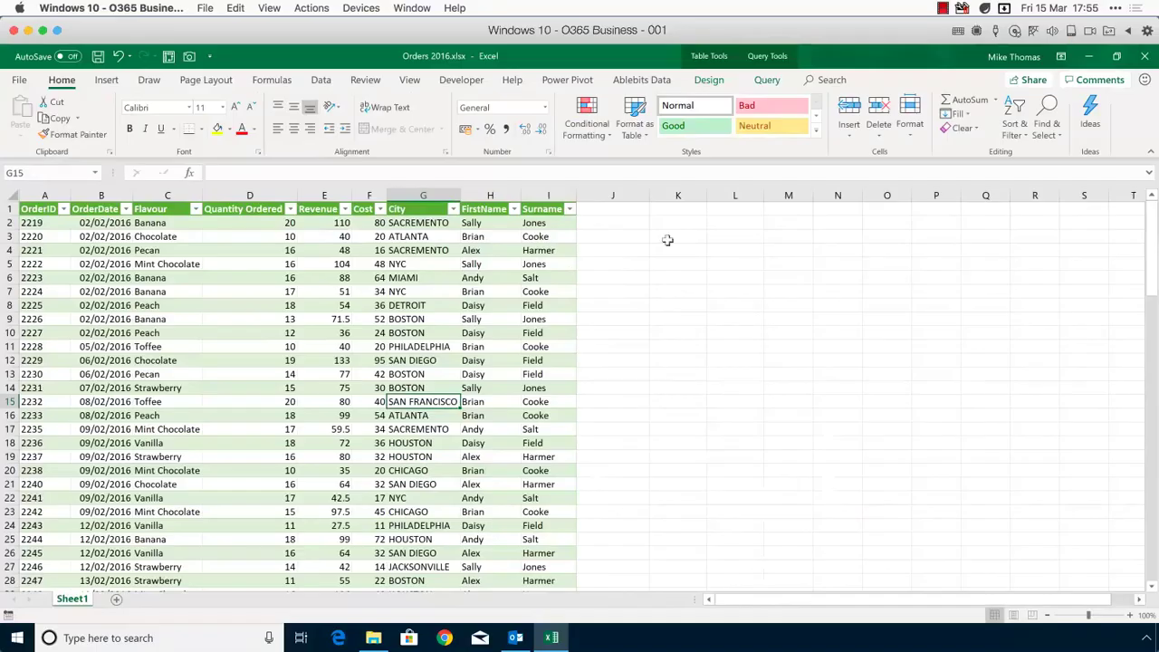
scroll(470, 326, "down", 14)
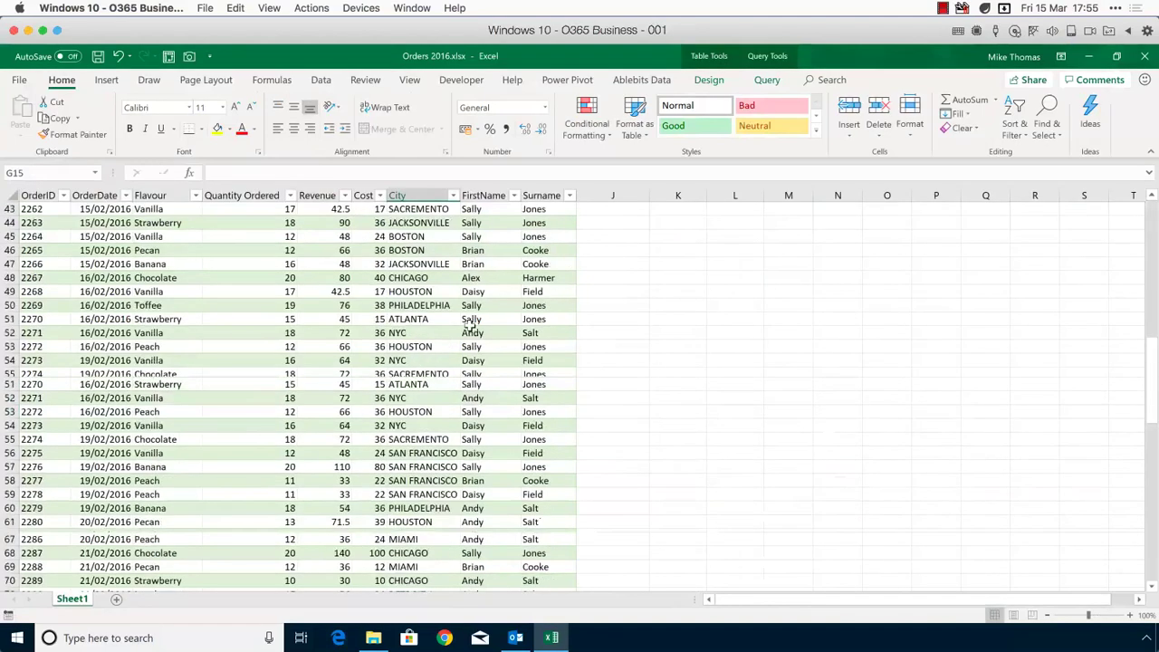
scroll(470, 326, "down", 15)
scroll(470, 326, "up", 20)
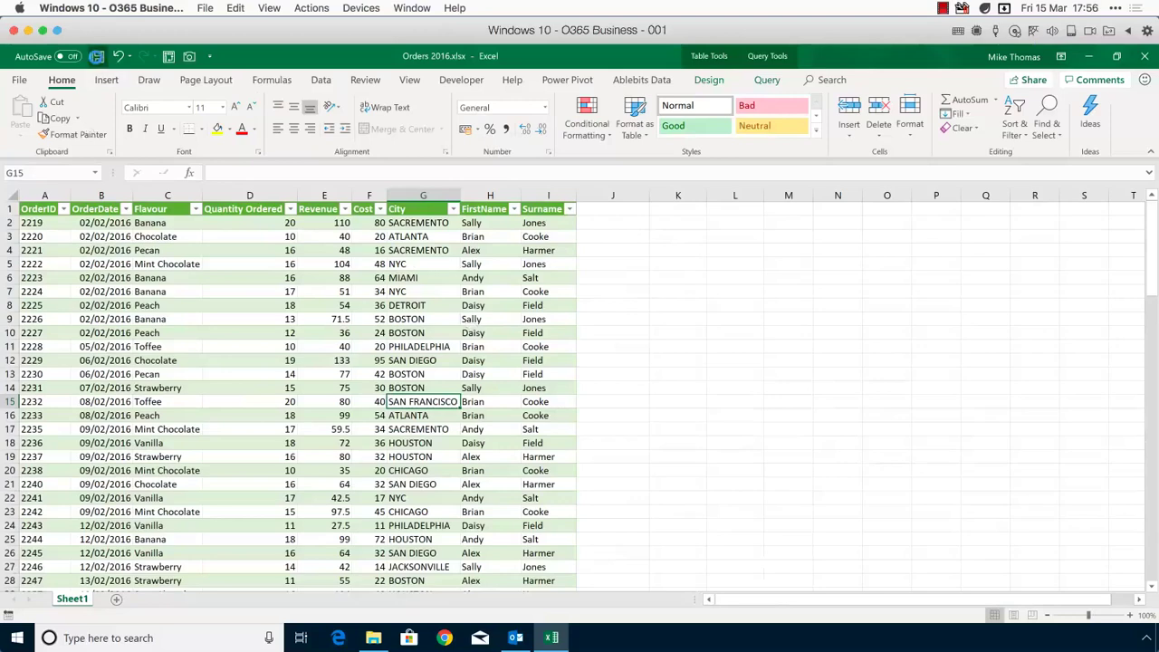
Step: Save the Orders 2016.xlsx workbook and close it
left_click(97, 56)
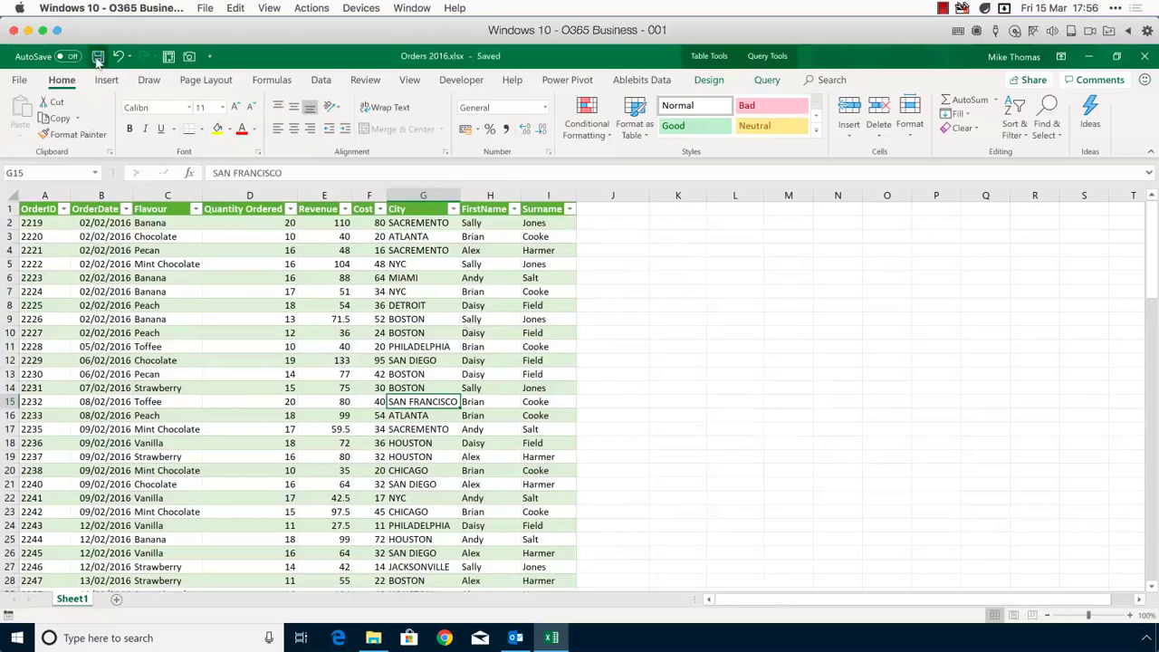
left_click(1143, 57)
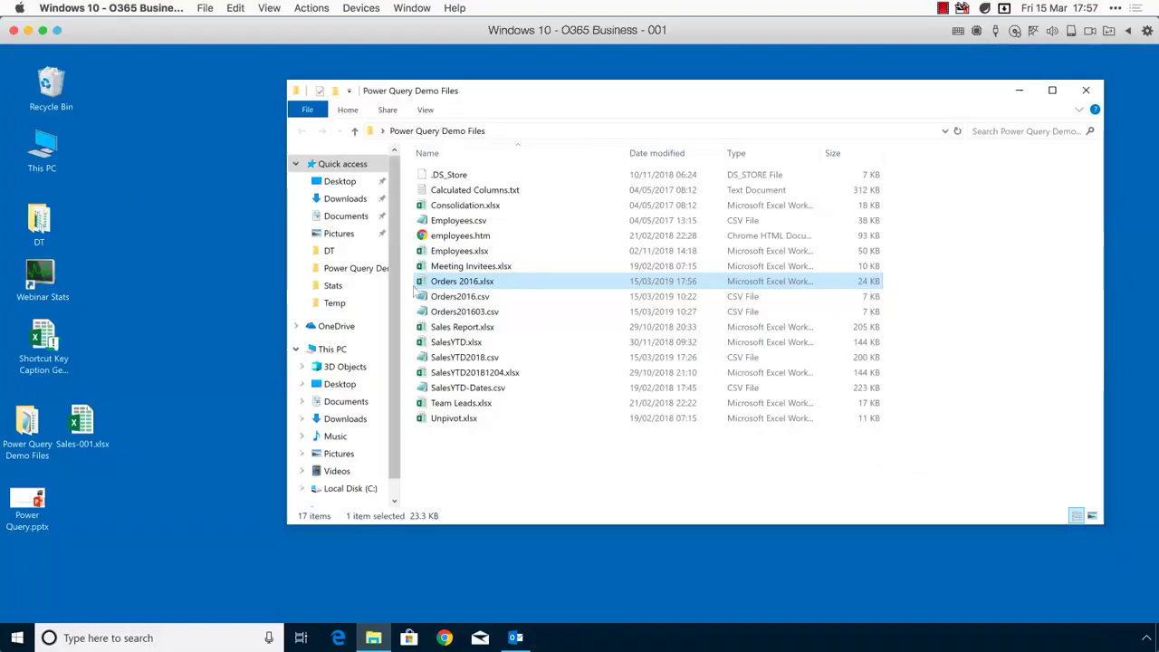
Step: Open Orders201603.csv from the Power Query Demo Files folder and examine its separator row and the Sold By names
left_click(455, 312)
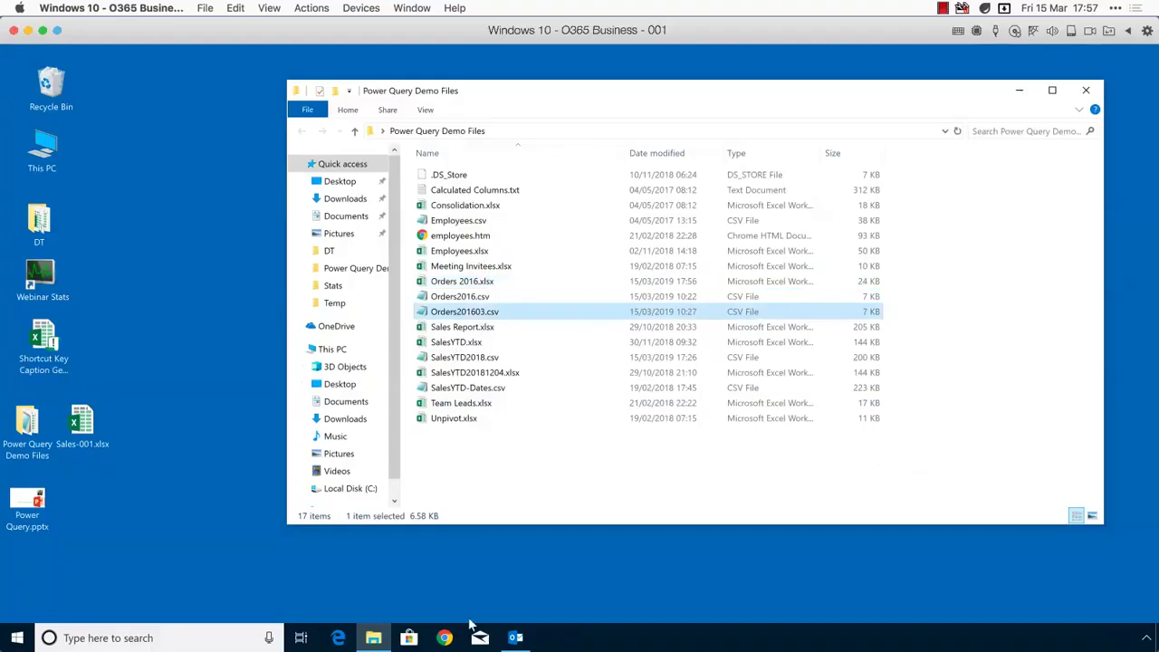
double_click(465, 312)
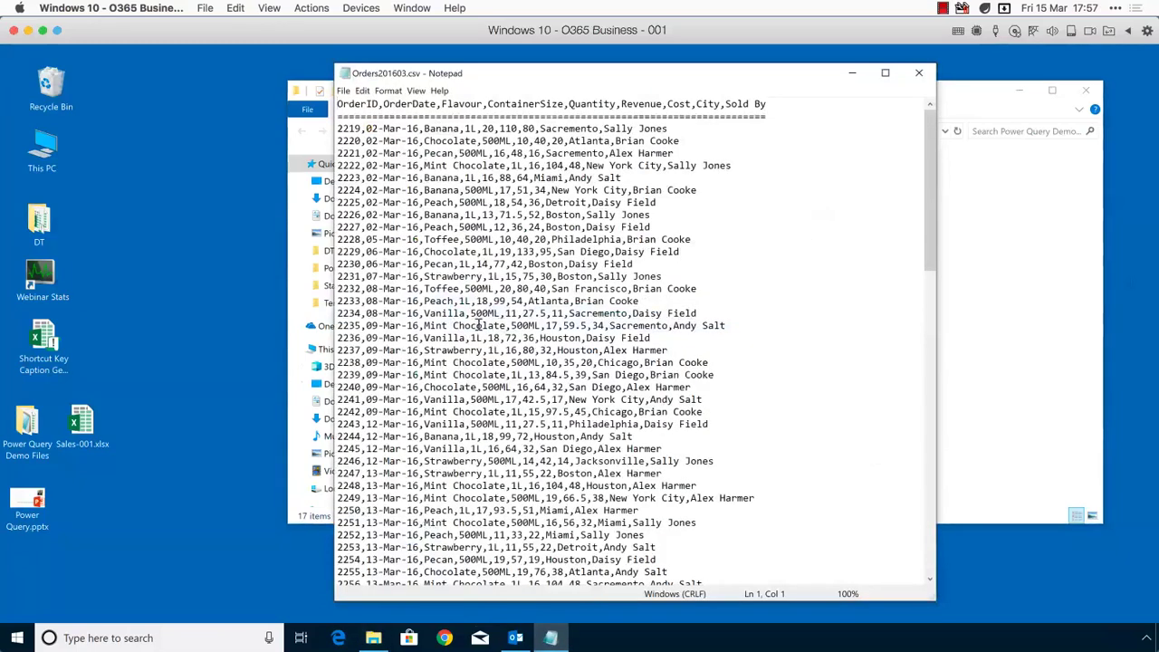
scroll(501, 324, "down", 20)
scroll(462, 313, "up", 20)
left_click_drag(340, 116, 785, 118)
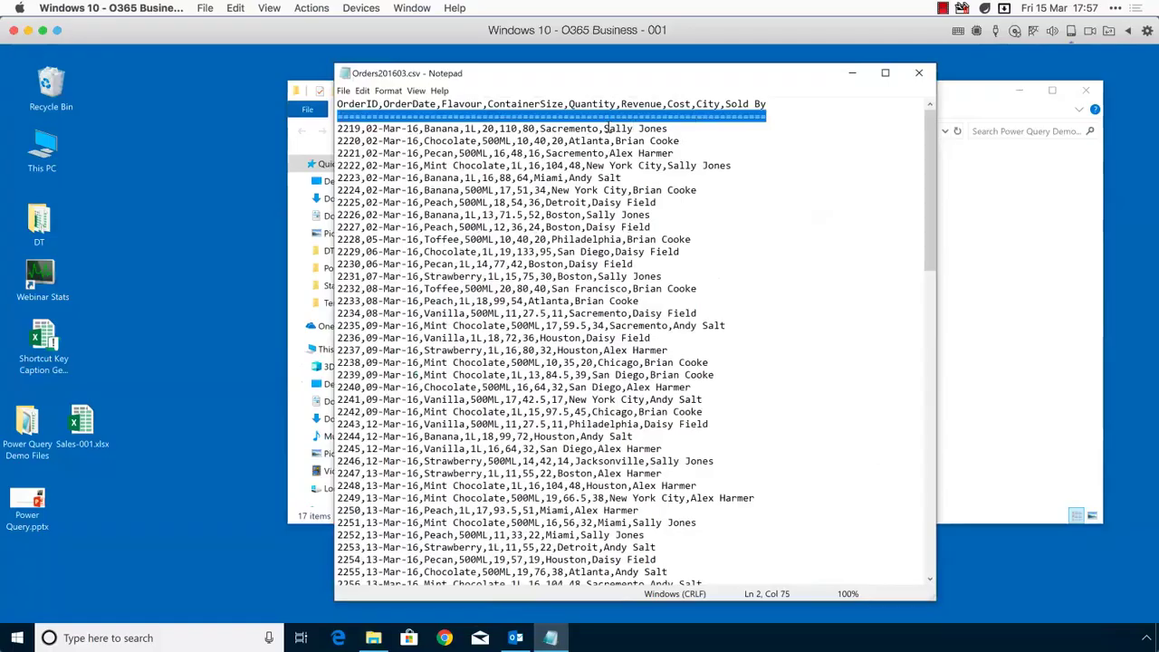
left_click_drag(604, 127, 679, 141)
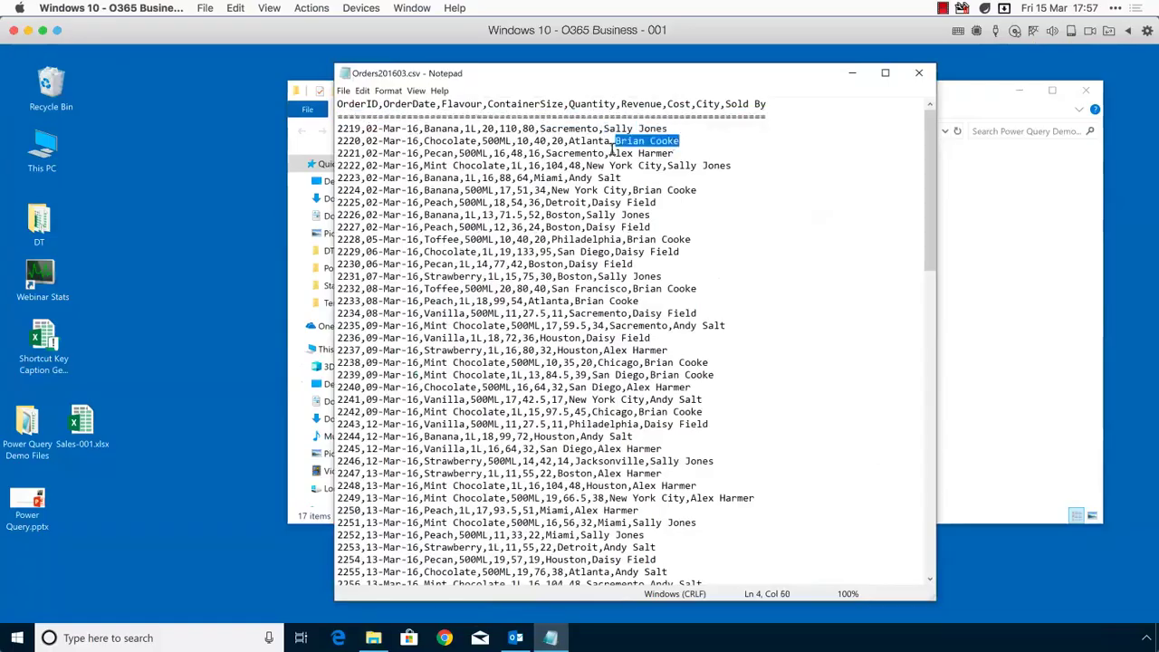
left_click_drag(609, 153, 667, 160)
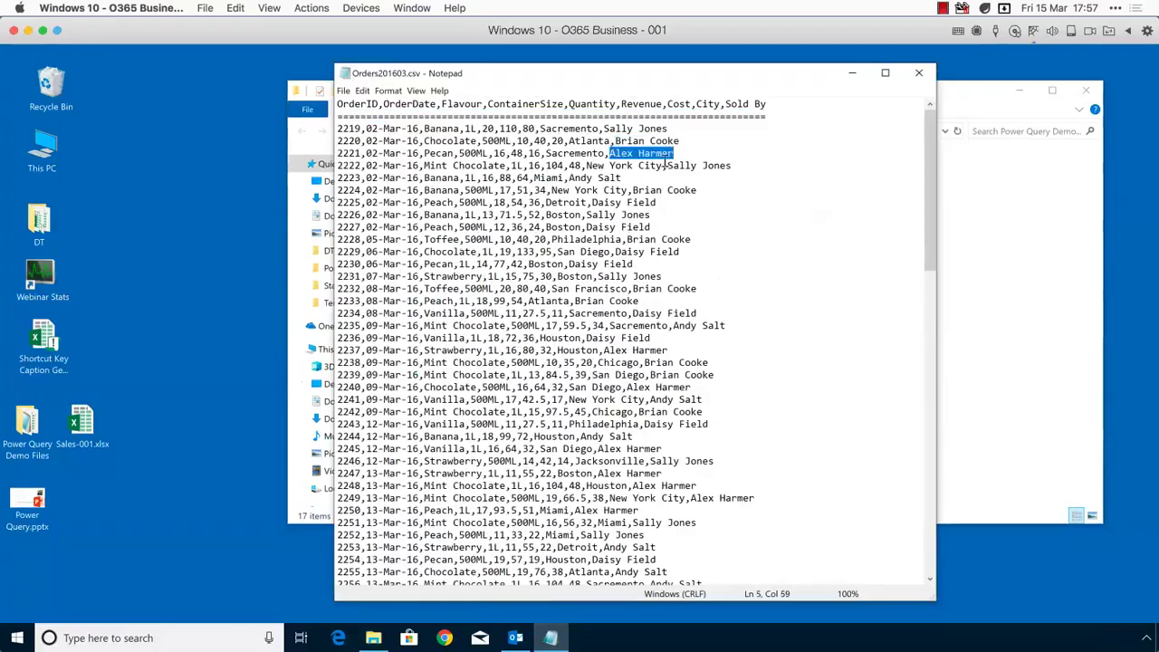
left_click_drag(667, 166, 733, 165)
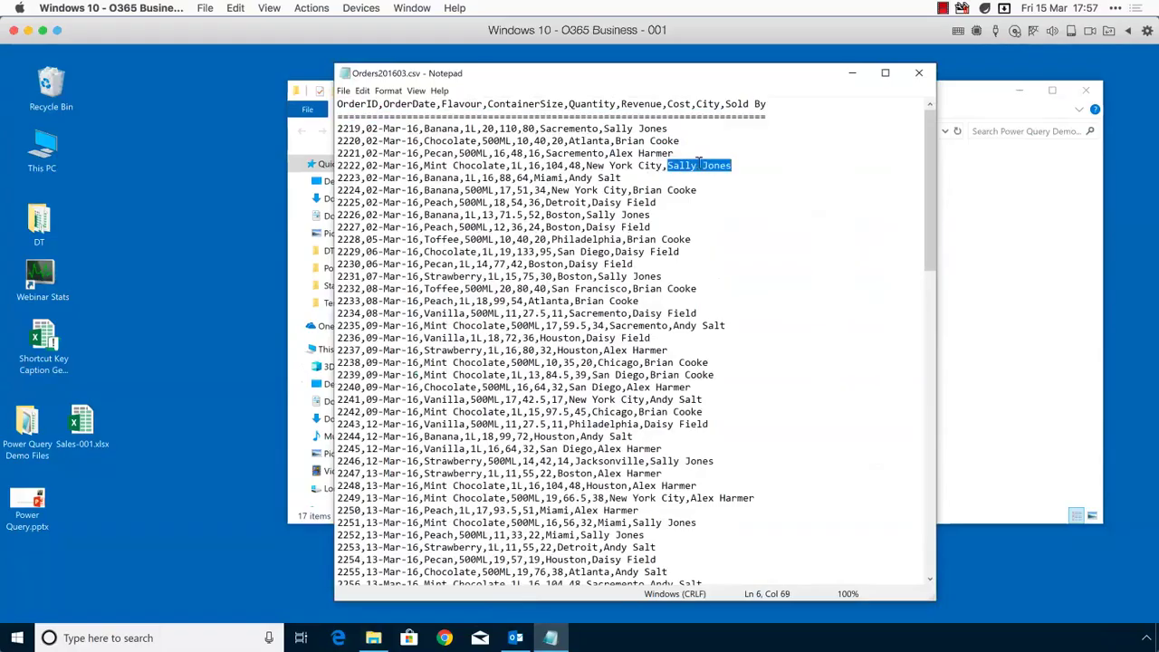
Step: Examine the ContainerSize header and the city values in Orders201603.csv, including New York City, and close the file
left_click(522, 104)
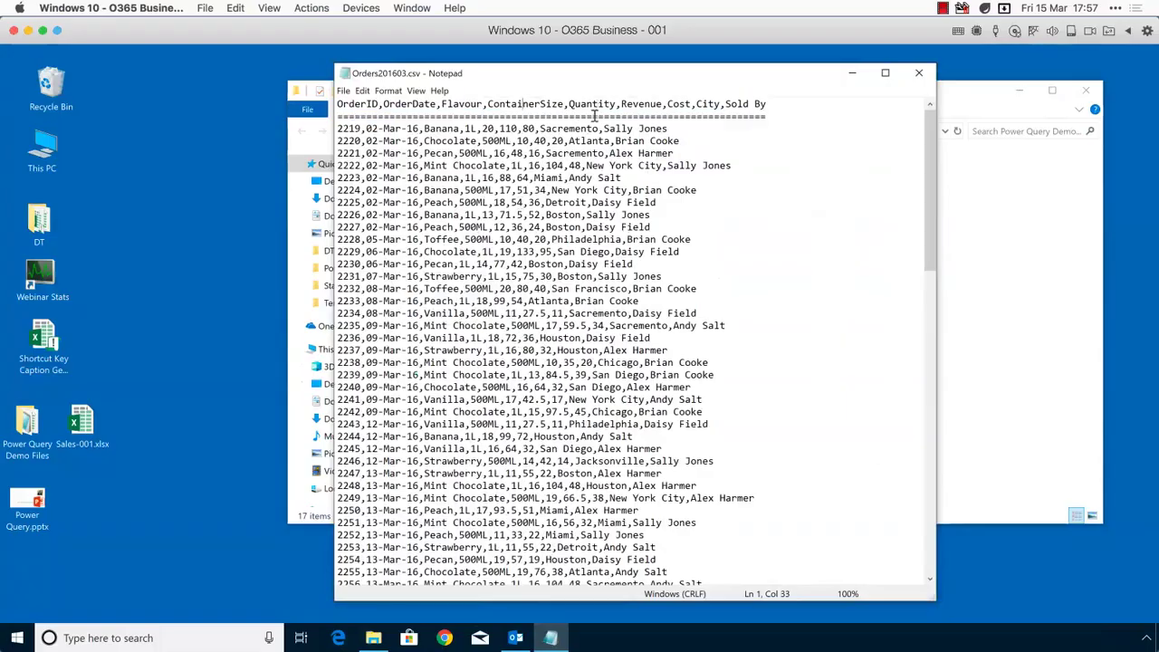
left_click(541, 129)
double_click(569, 128)
left_click(571, 140)
double_click(587, 140)
left_click_drag(586, 165, 658, 169)
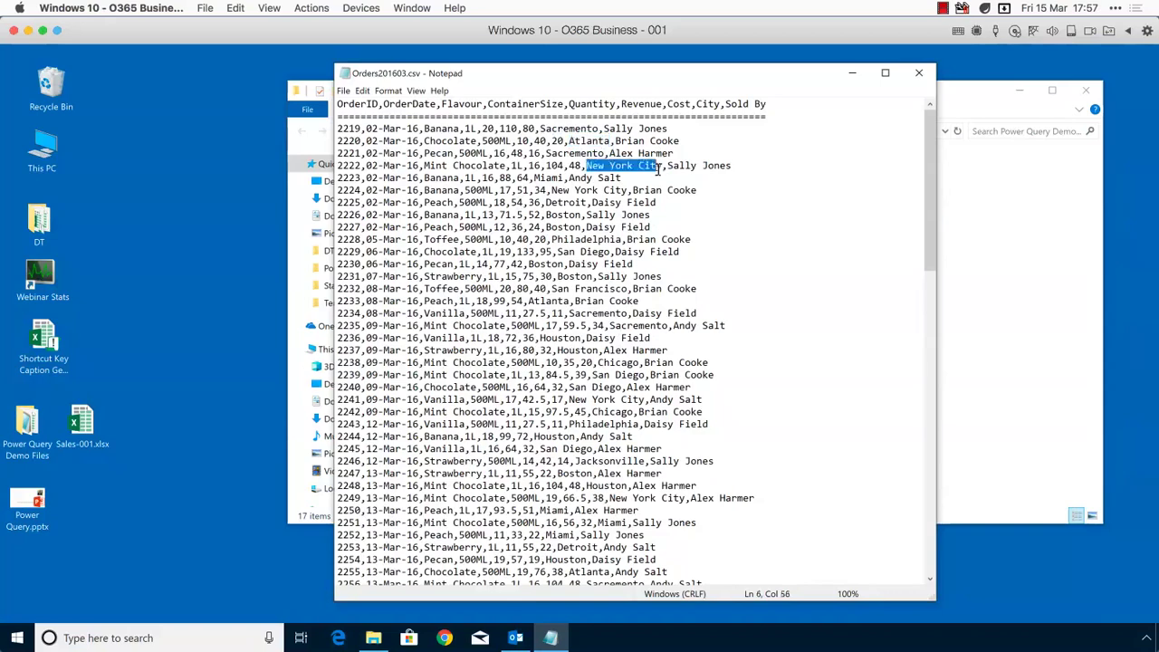
left_click(919, 72)
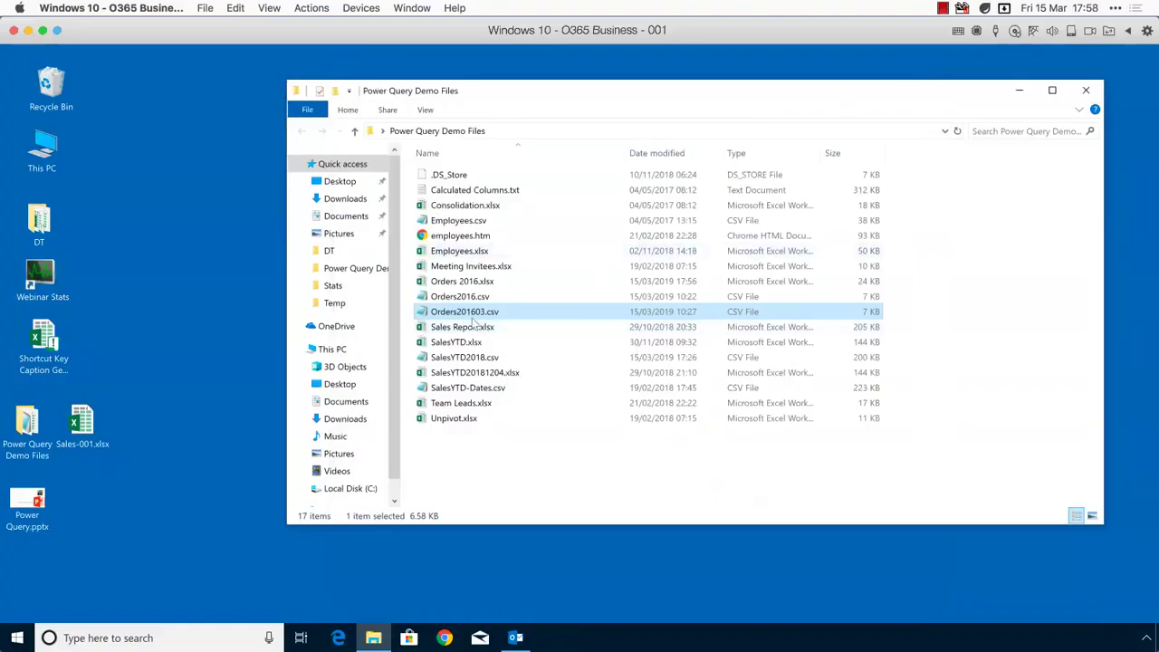
Step: Delete Orders2016.csv from the Power Query Demo Files folder
left_click(472, 299)
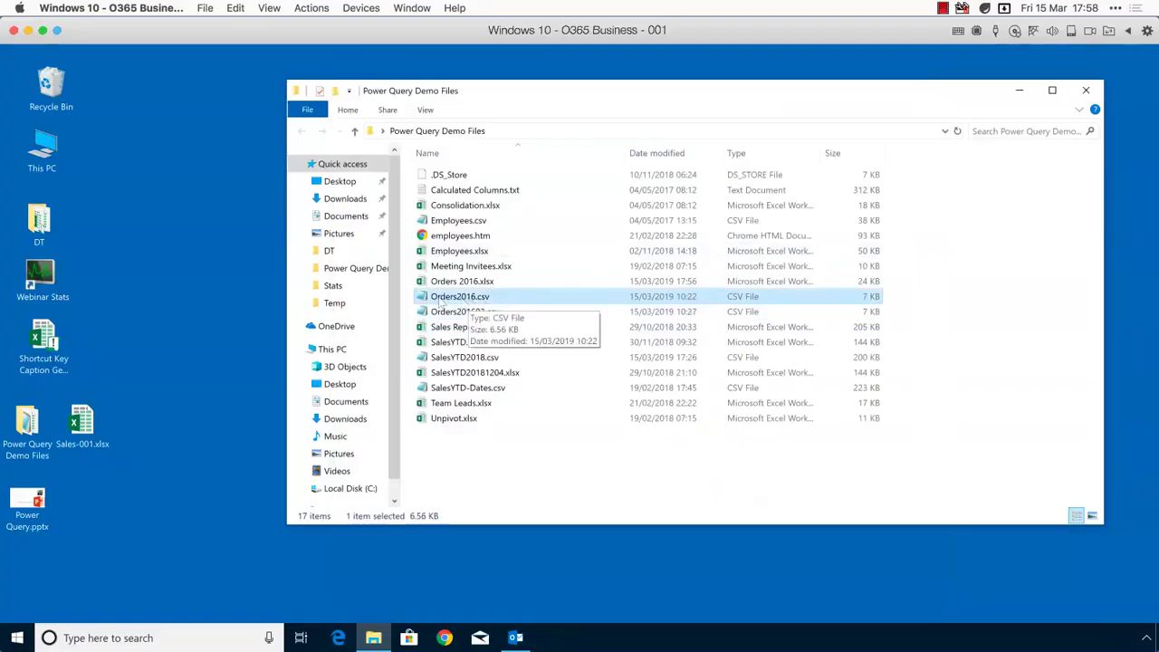
key("Delete")
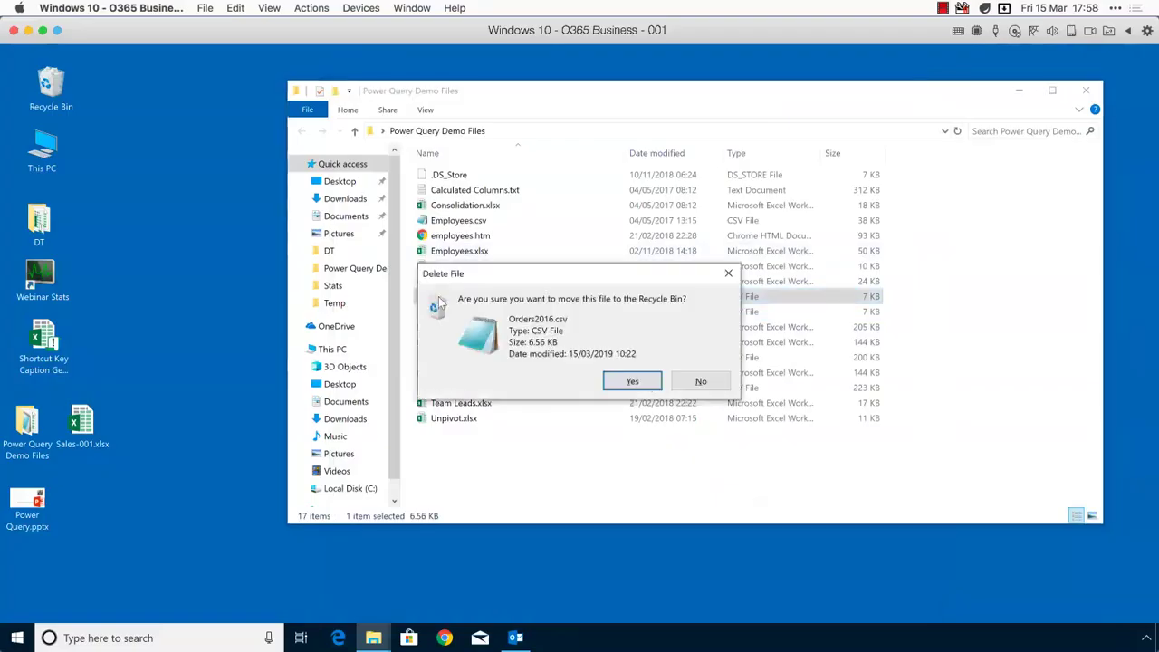
left_click(629, 381)
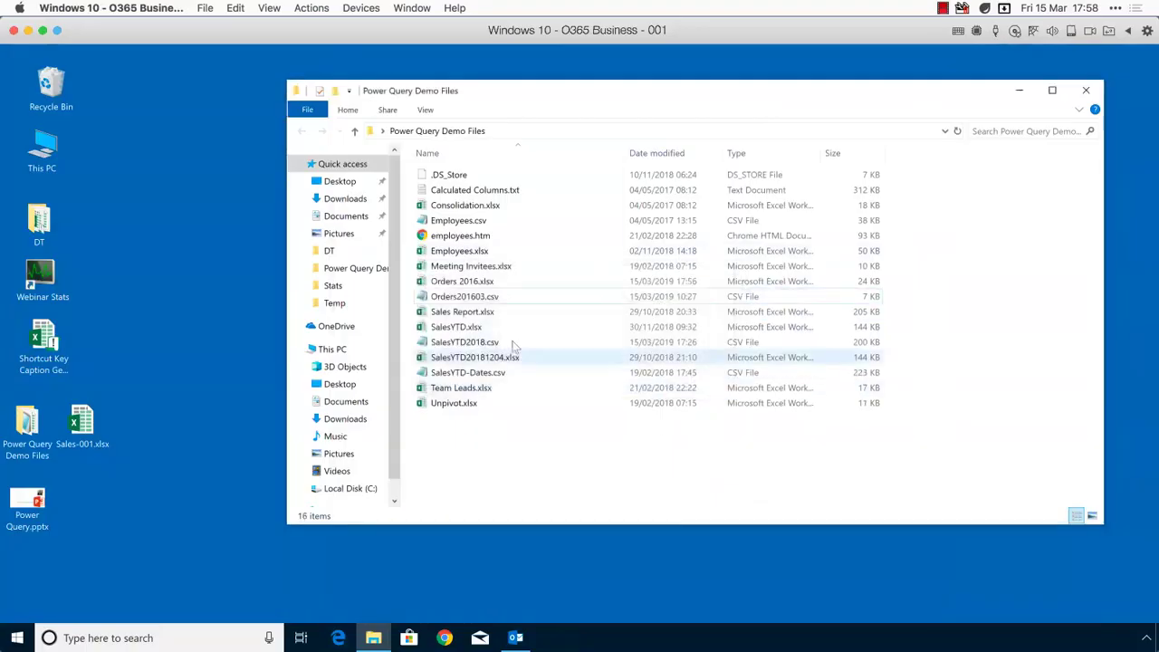
Step: Rename Orders201603.csv as Orders2016.csv
left_click(477, 299)
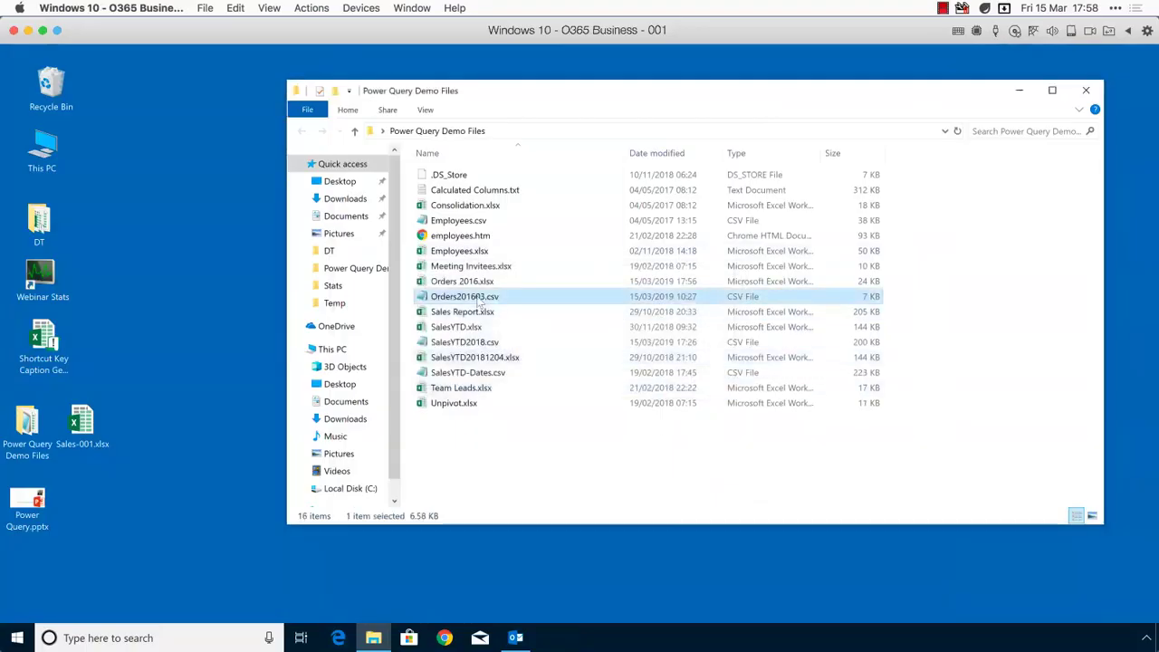
right_click(477, 304)
left_click(517, 582)
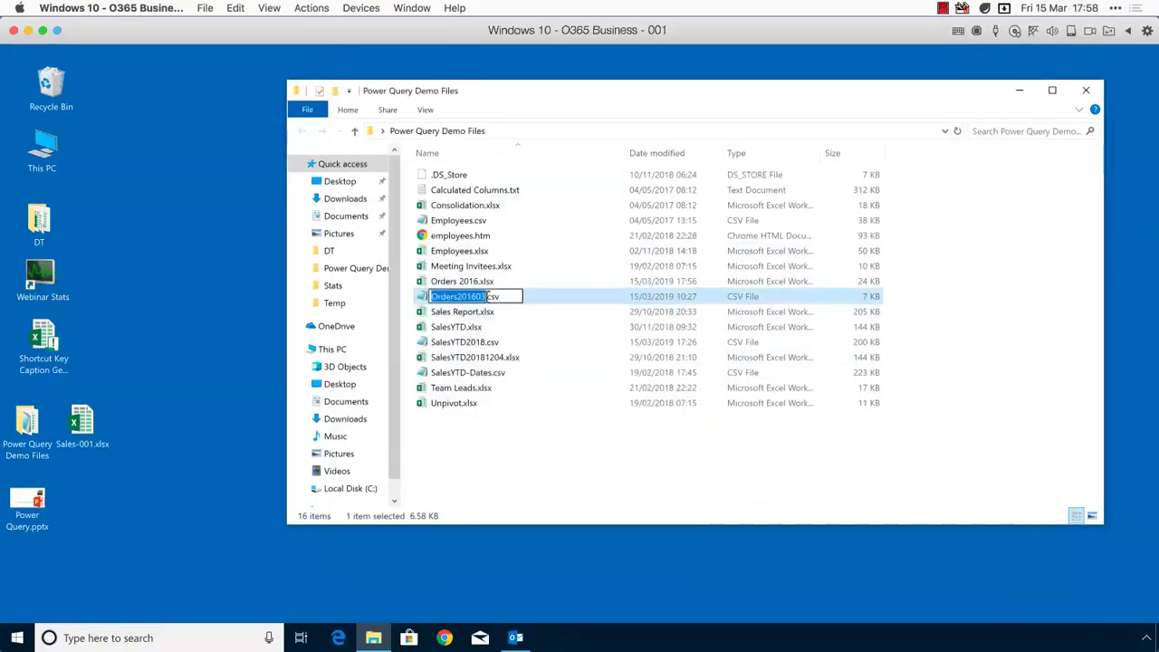
key("BackSpace")
key("BackSpace")
key("Return")
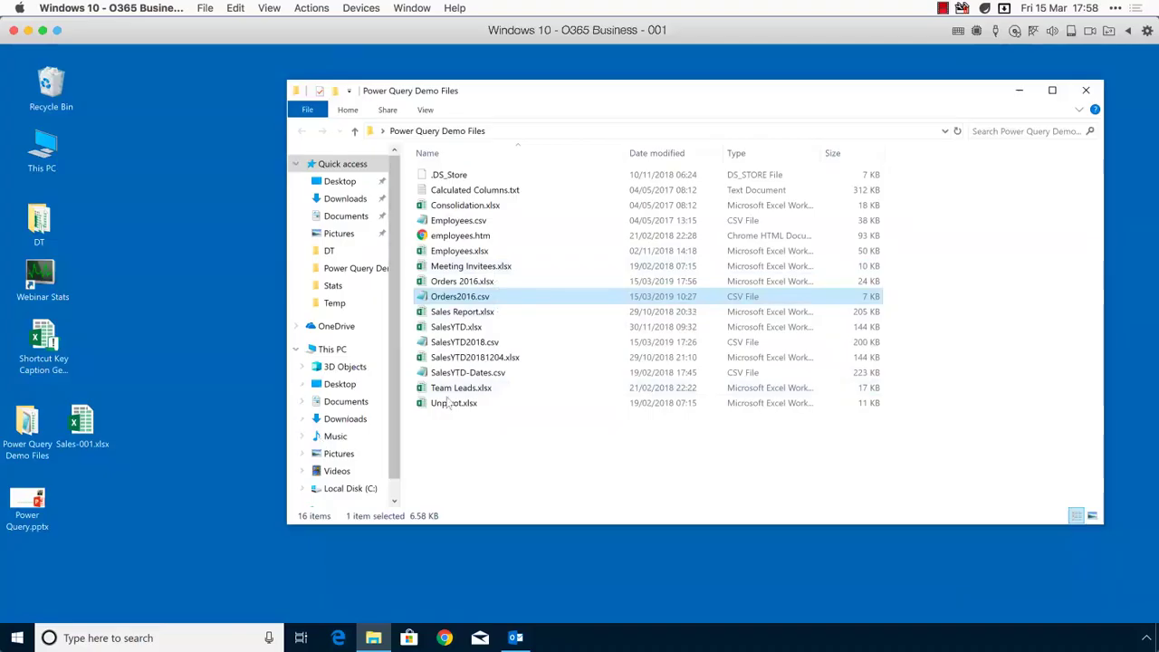
Step: Open the Orders 2016.xlsx workbook and refresh its query table from the replaced source file
left_click(480, 285)
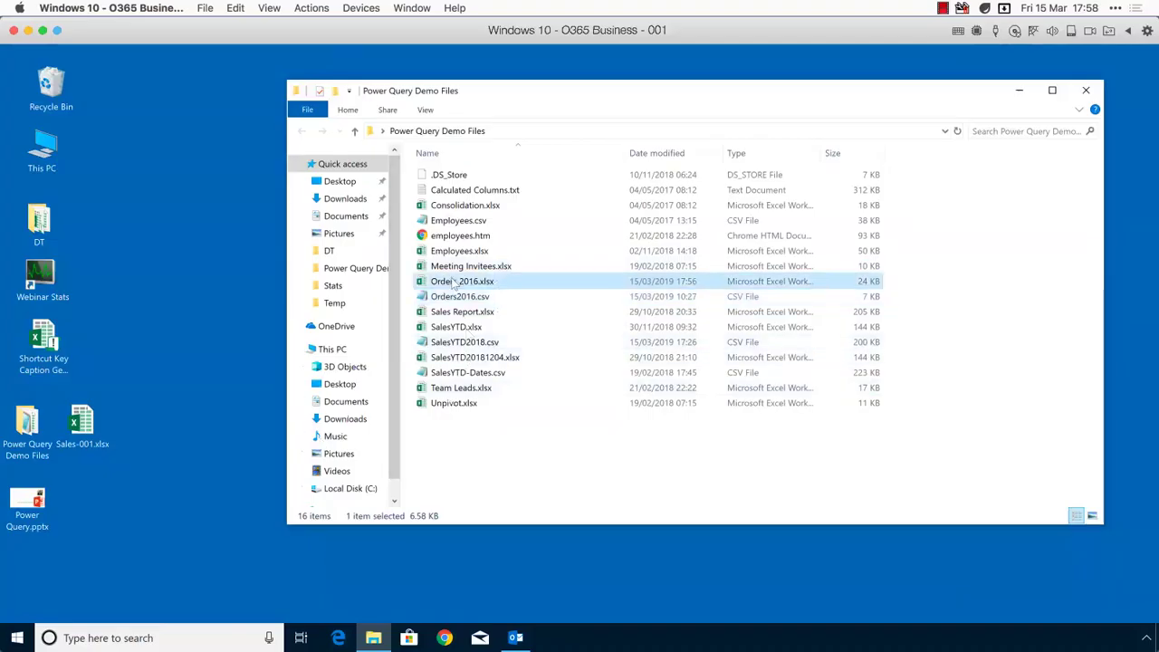
double_click(448, 287)
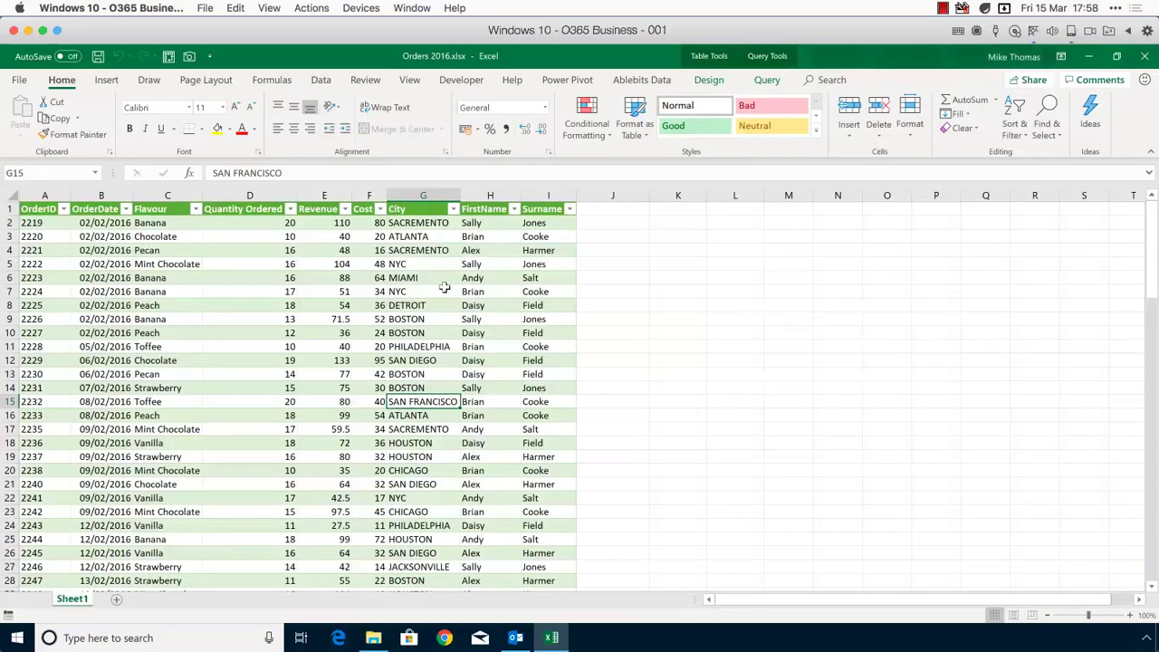
right_click(179, 265)
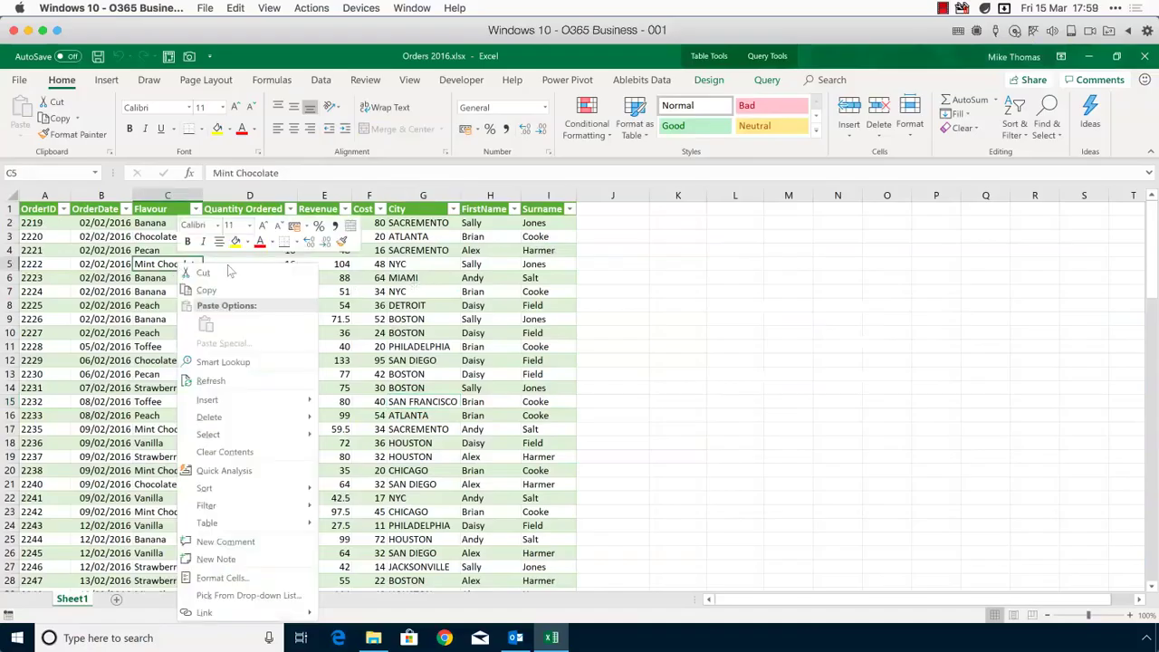
left_click(228, 381)
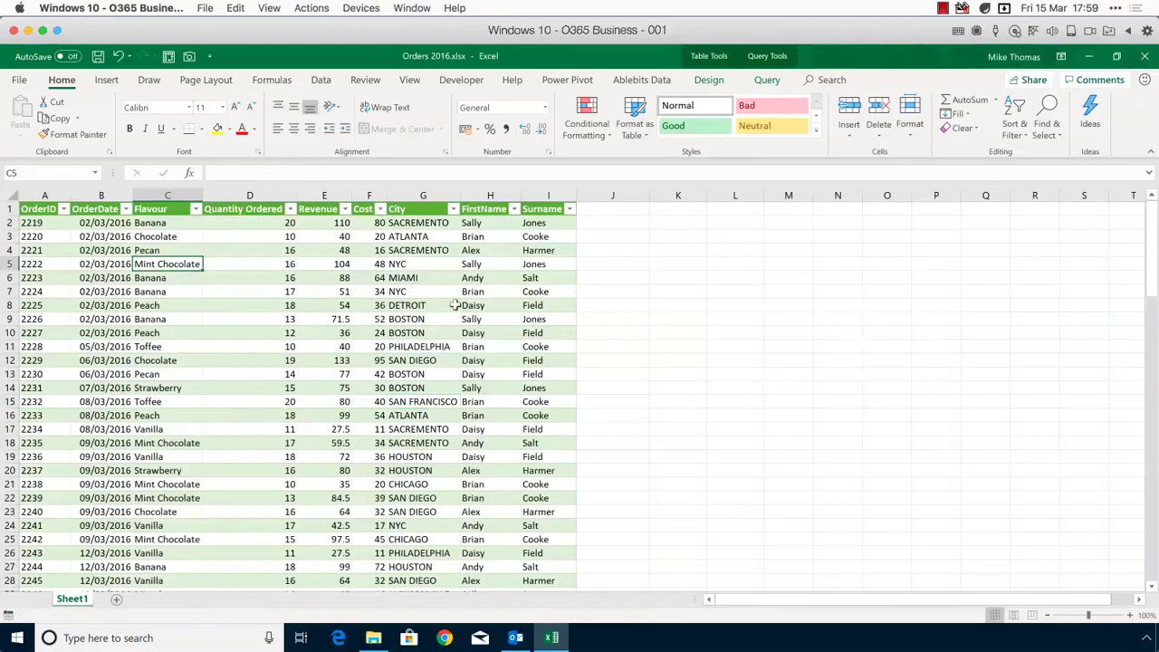
Step: Look through the refreshed orders table down to its last row, checking the order dates
scroll(131, 279, "down", 1)
scroll(131, 279, "down", 6)
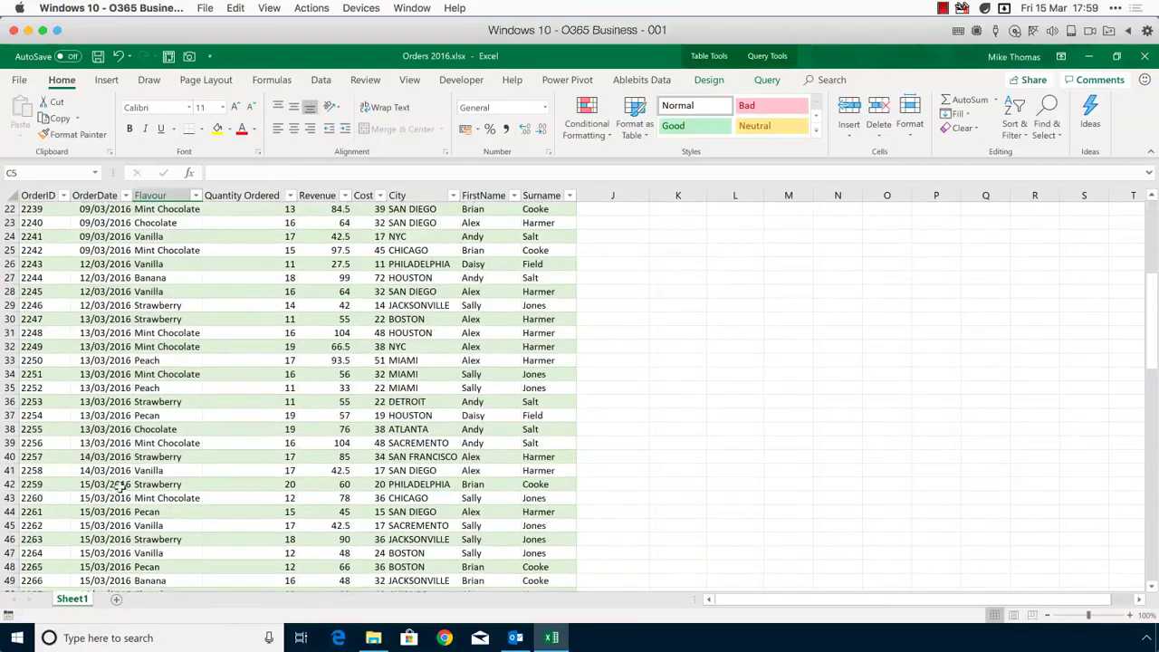
scroll(115, 489, "down", 15)
scroll(119, 487, "down", 6)
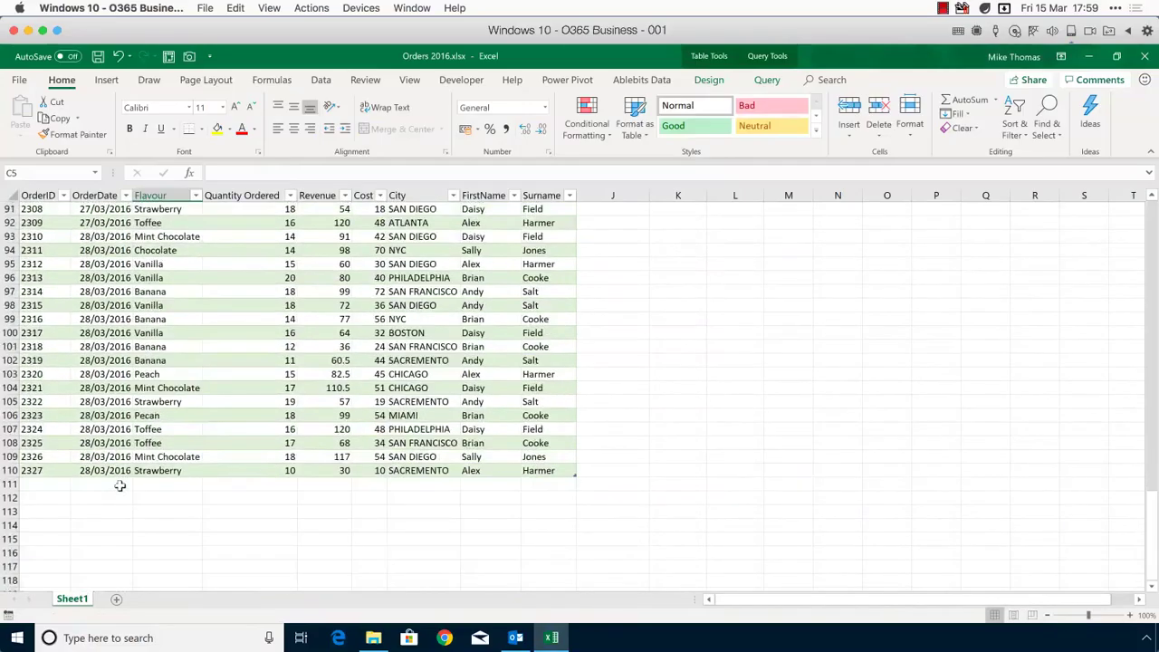
scroll(120, 483, "up", 20)
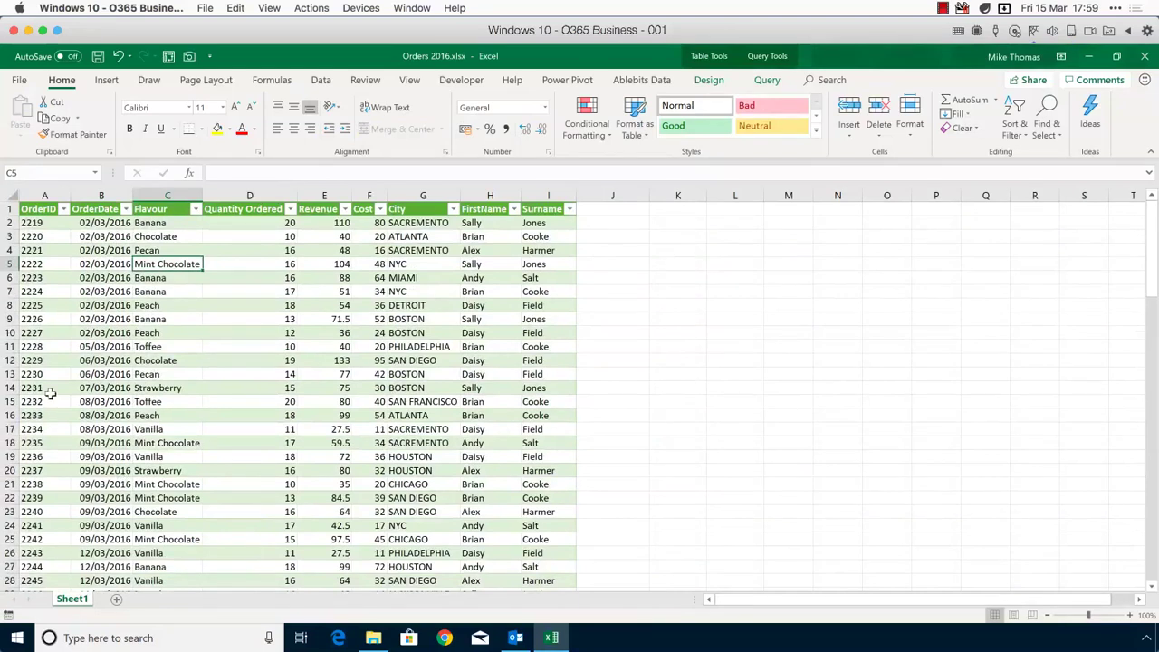
Step: Select all data rows of the orders table below the headers and clear the selection at the first OrderID cell
left_click_drag(36, 222, 538, 231)
key("ctrl+shift+Down")
scroll(526, 362, "up", 20)
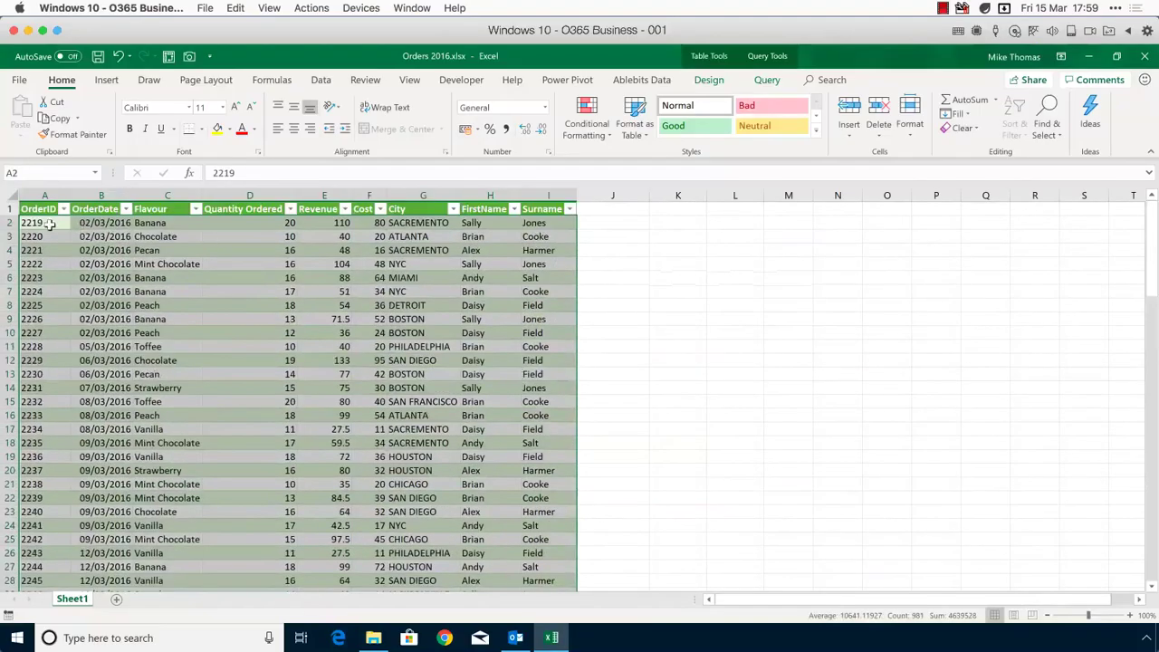
left_click(49, 224)
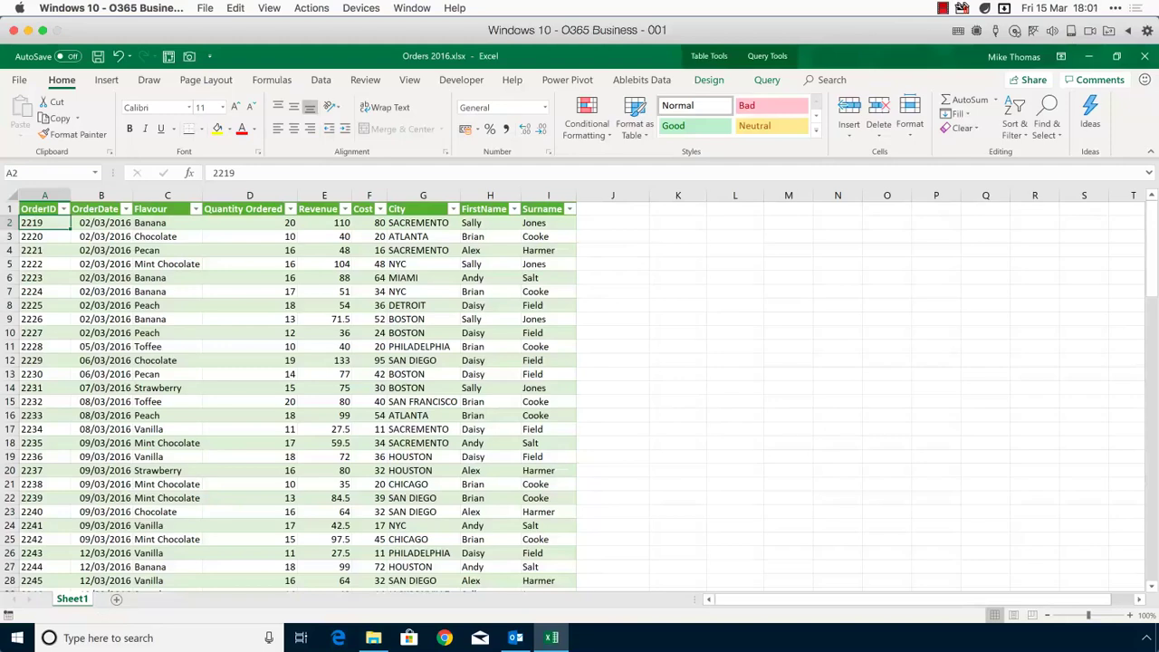
Step: Select the whole orders table with its headers, bring up the data commands and clear the selection
left_click(38, 210)
left_click_drag(90, 209, 543, 222)
key("ctrl+shift+Down")
left_click(322, 80)
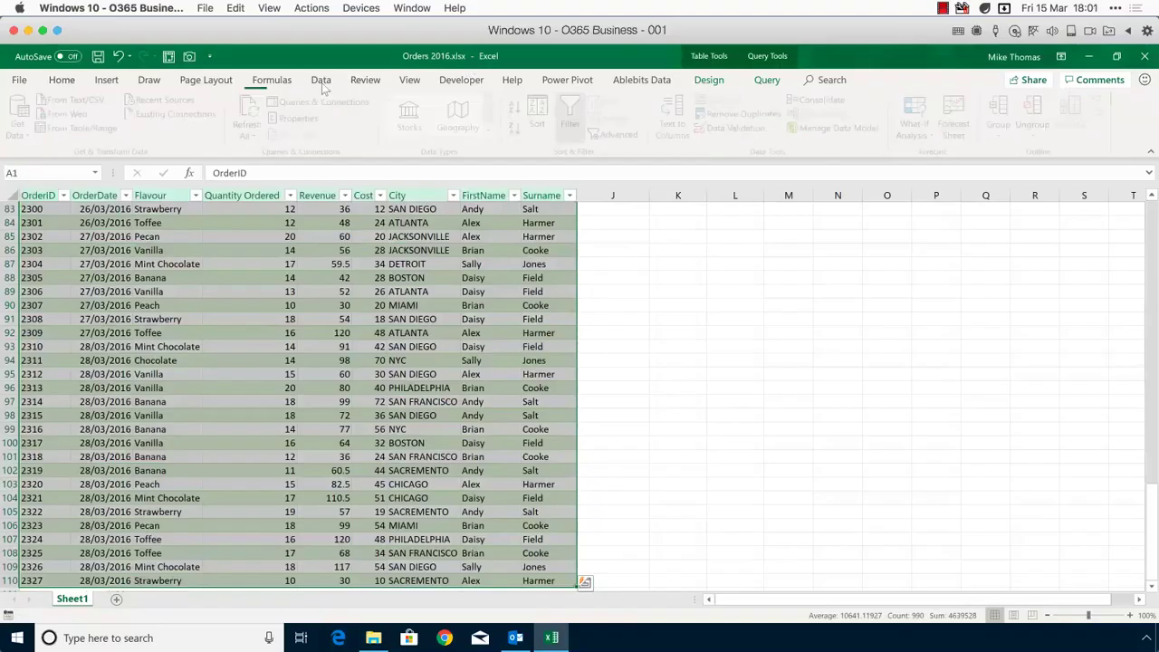
left_click(91, 315)
scroll(91, 315, "up", 20)
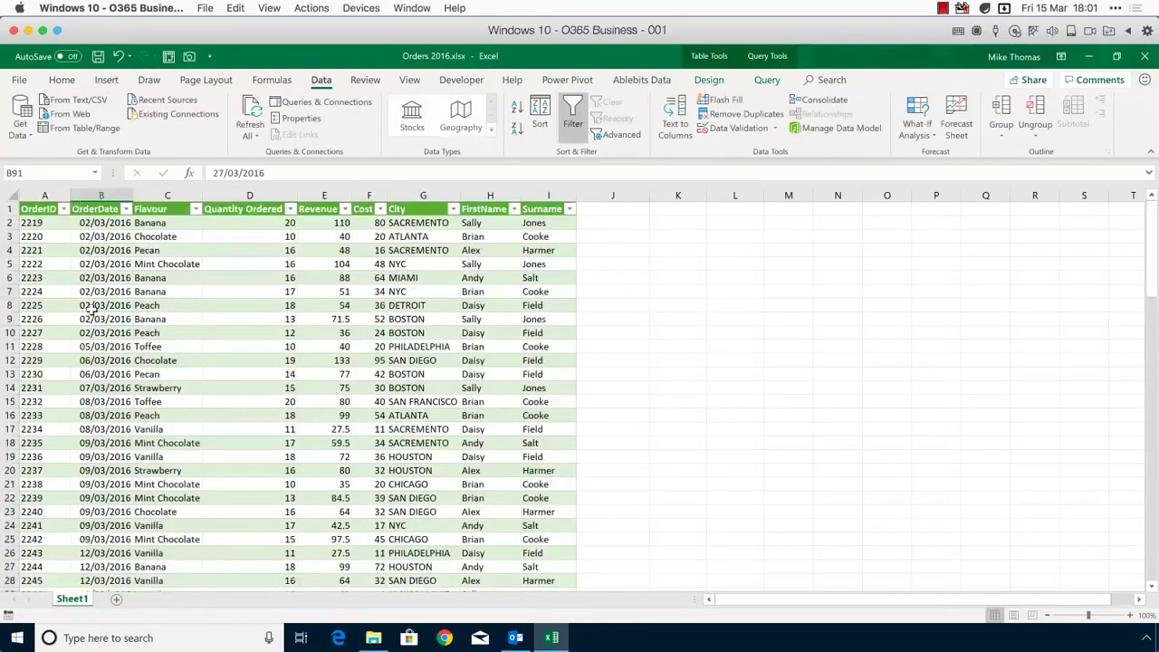
Step: Refresh the orders query table from a Flavour cell and save the workbook
right_click(143, 307)
left_click(193, 383)
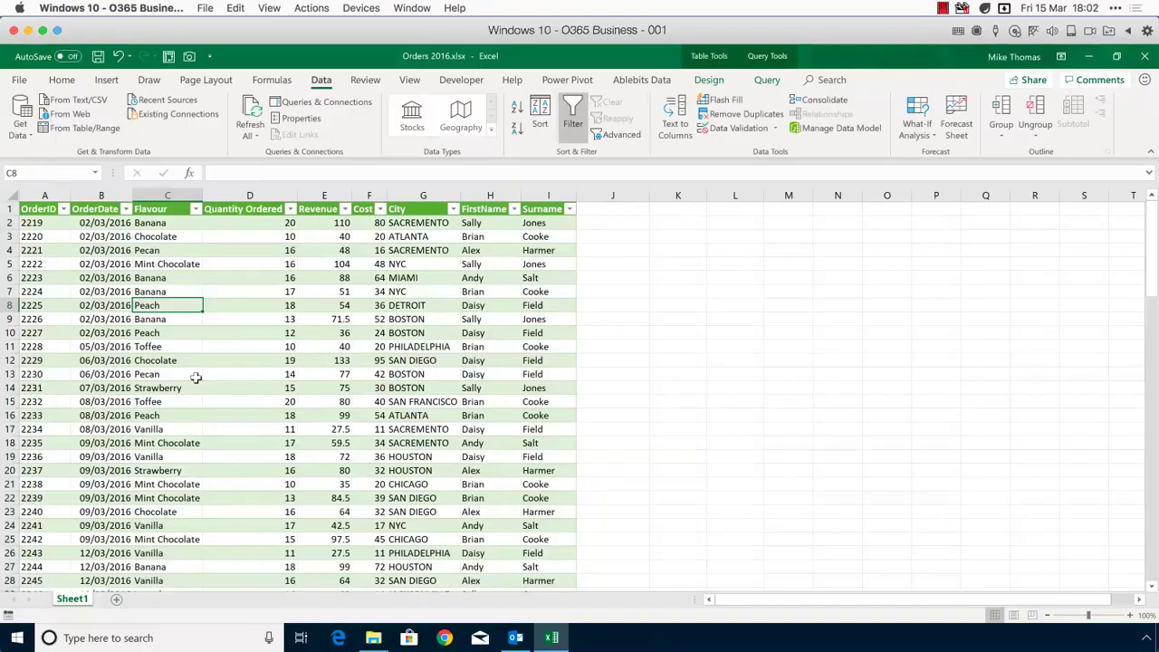
left_click(98, 56)
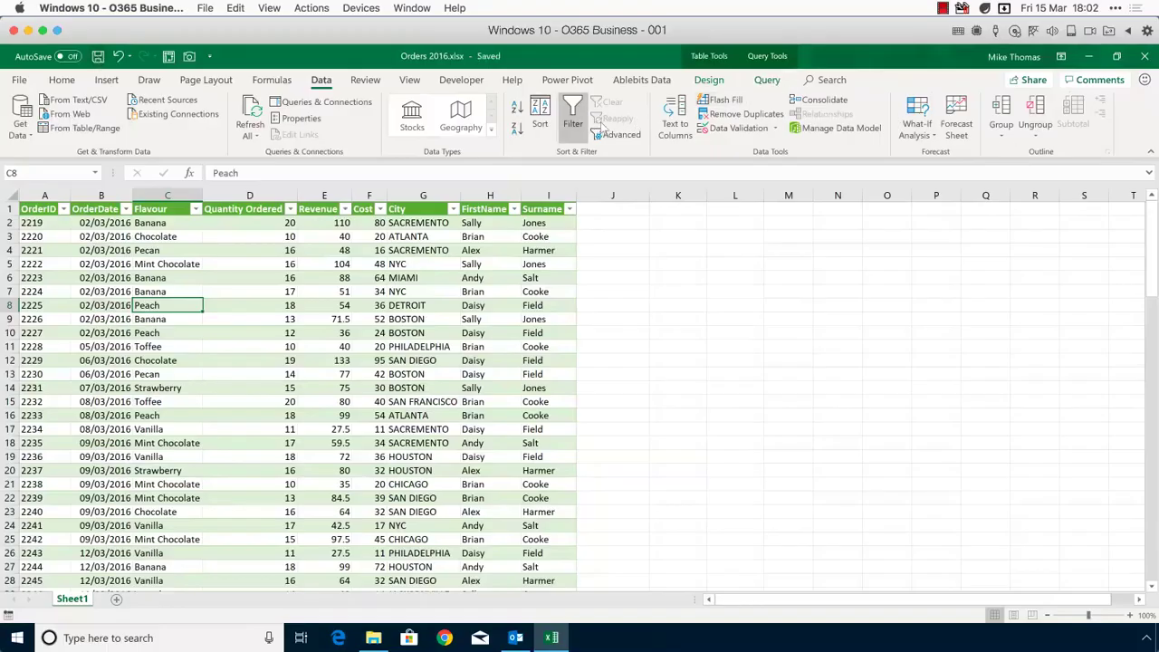
Step: Open the table's query in the Power Query Editor and inspect the Source step's CSV file settings without changing them
left_click(761, 82)
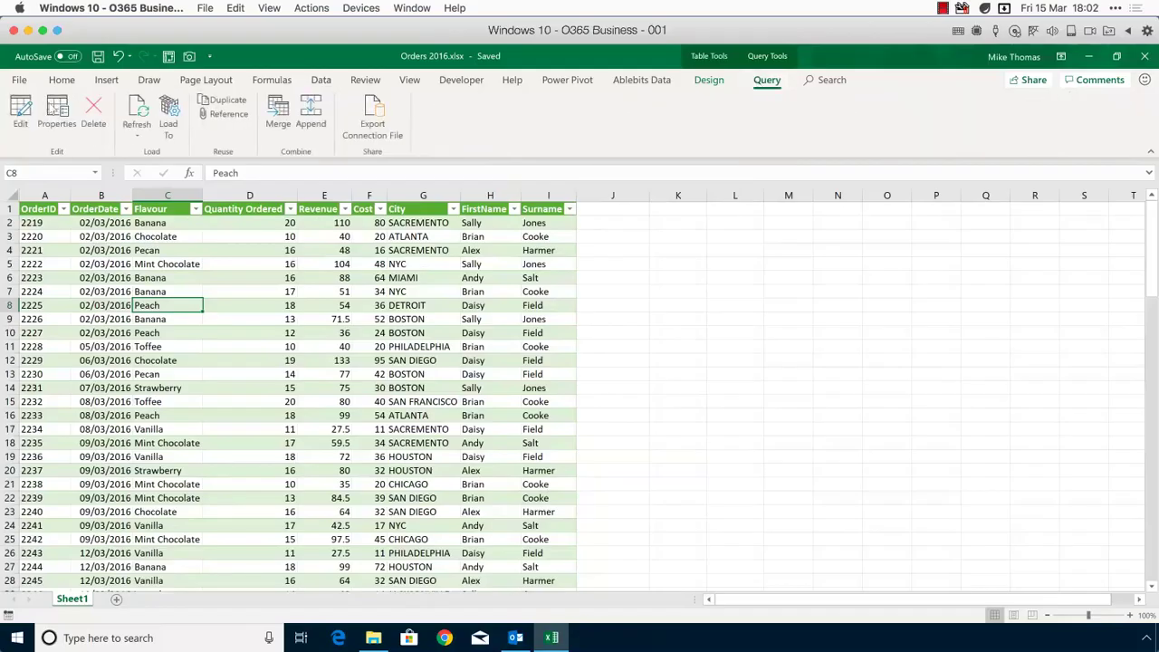
left_click(22, 115)
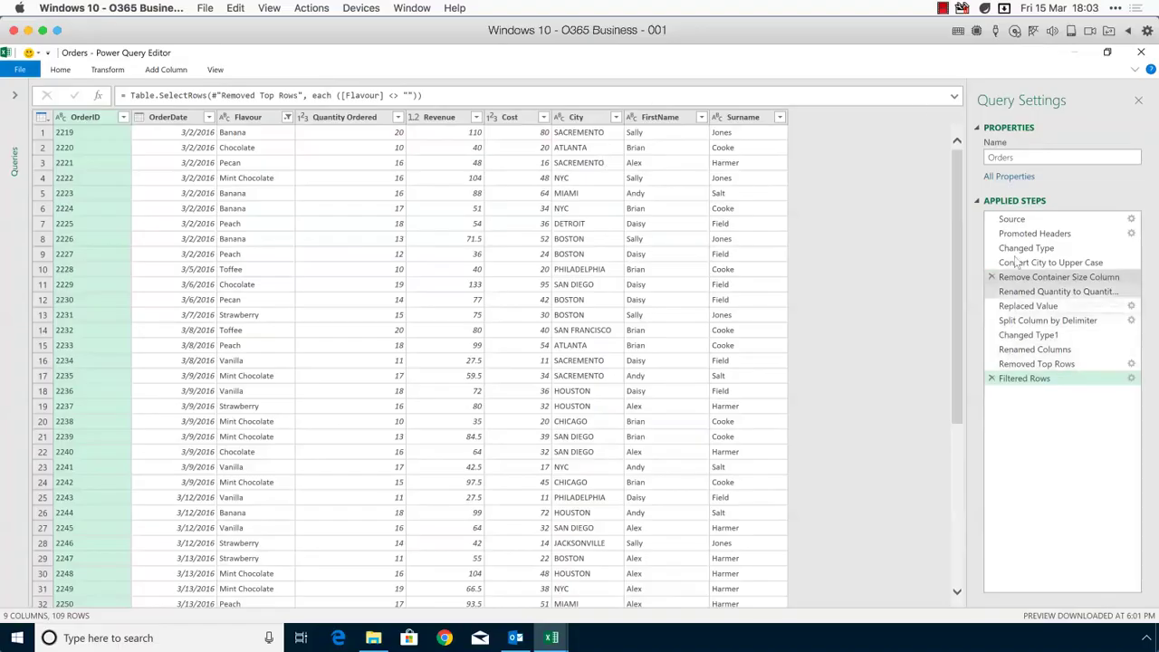
left_click(1024, 223)
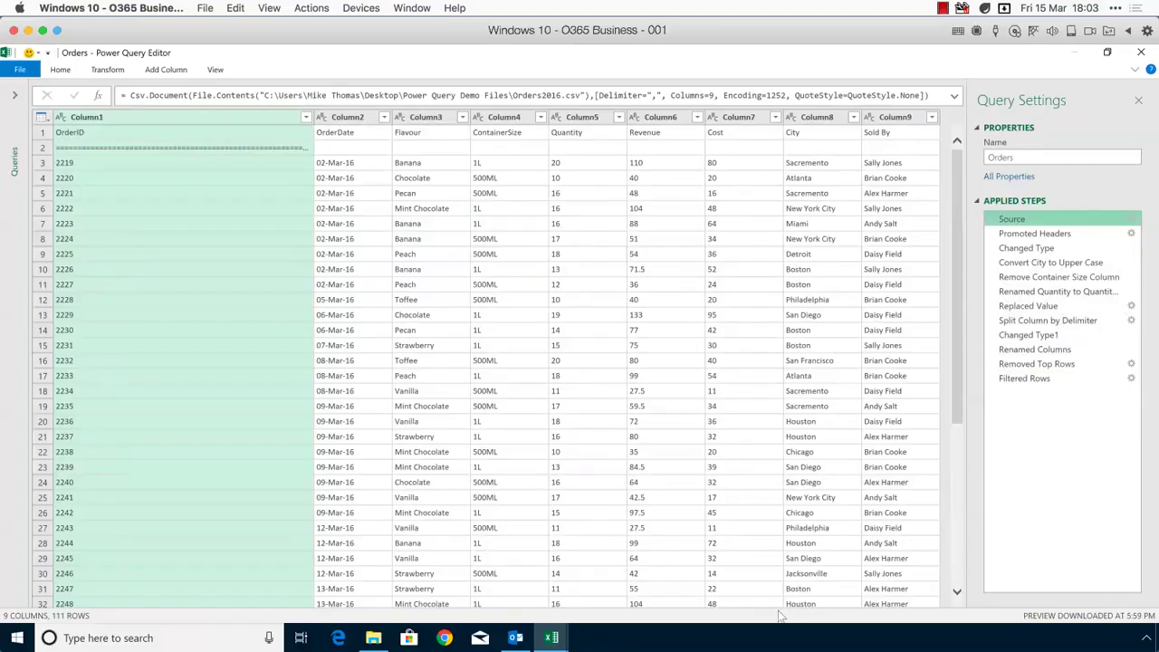
left_click(1132, 221)
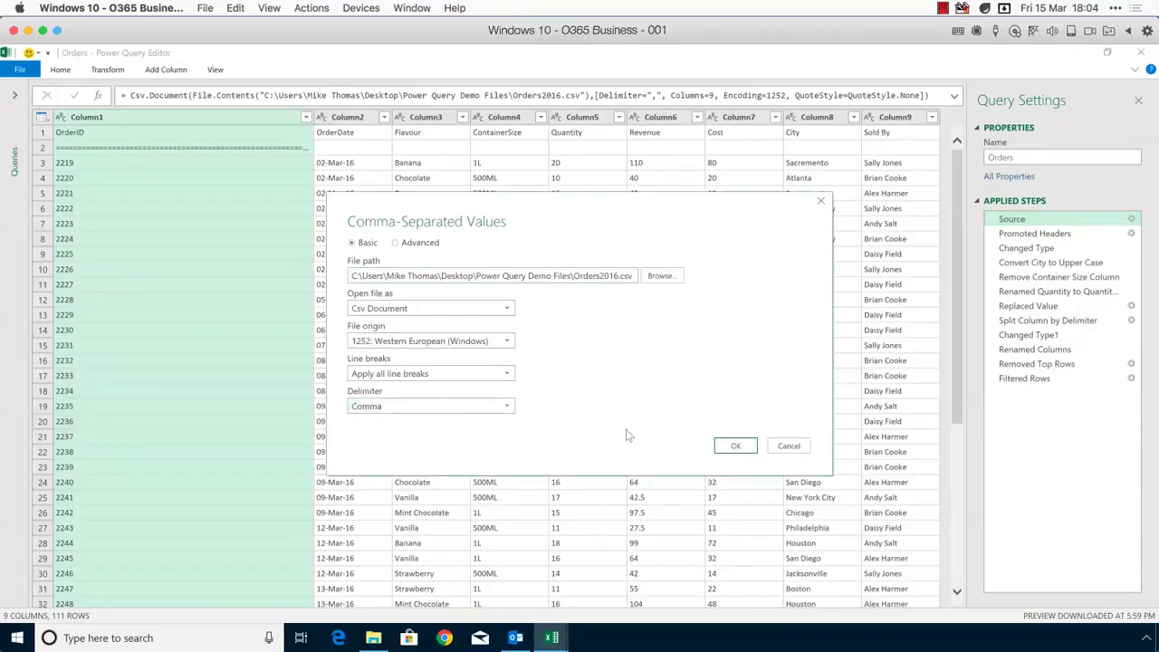
left_click(789, 445)
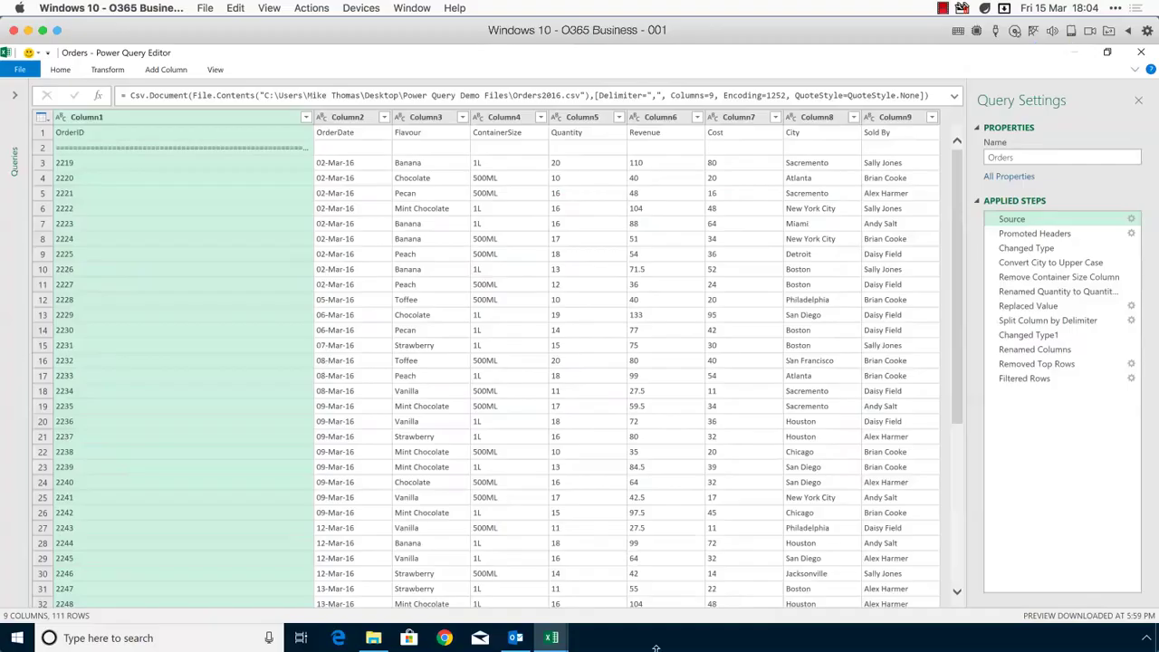
Step: Open Orders2016.csv from the Power Query Demo Files folder in Notepad, highlight its header line and reposition the window
left_click(371, 639)
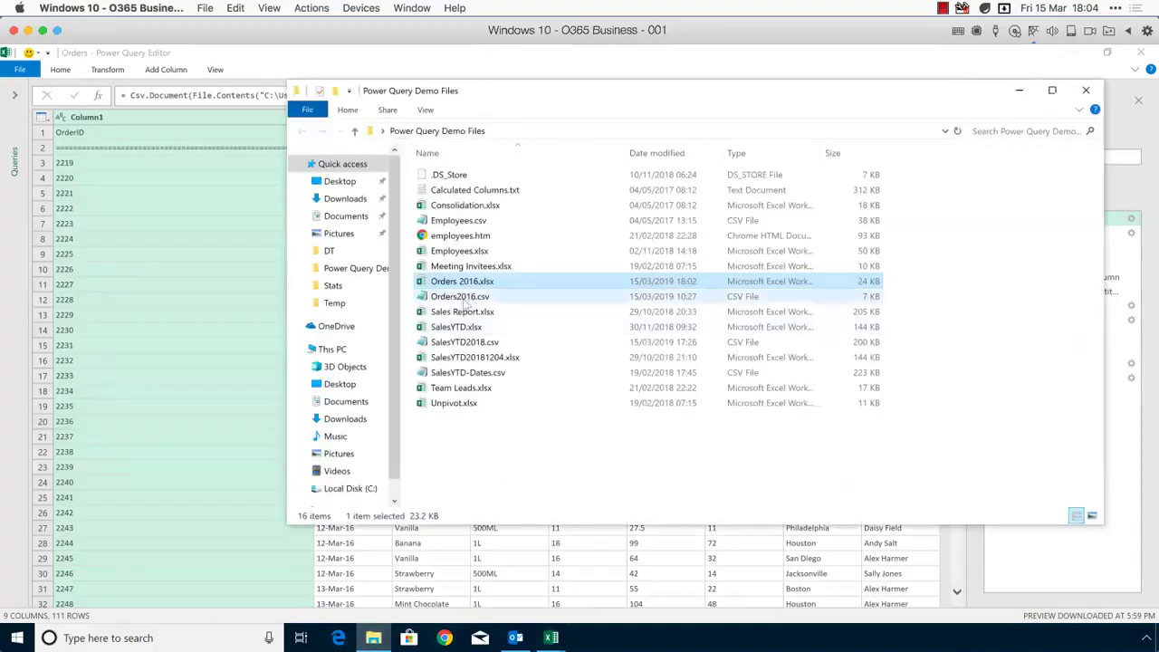
left_click(461, 299)
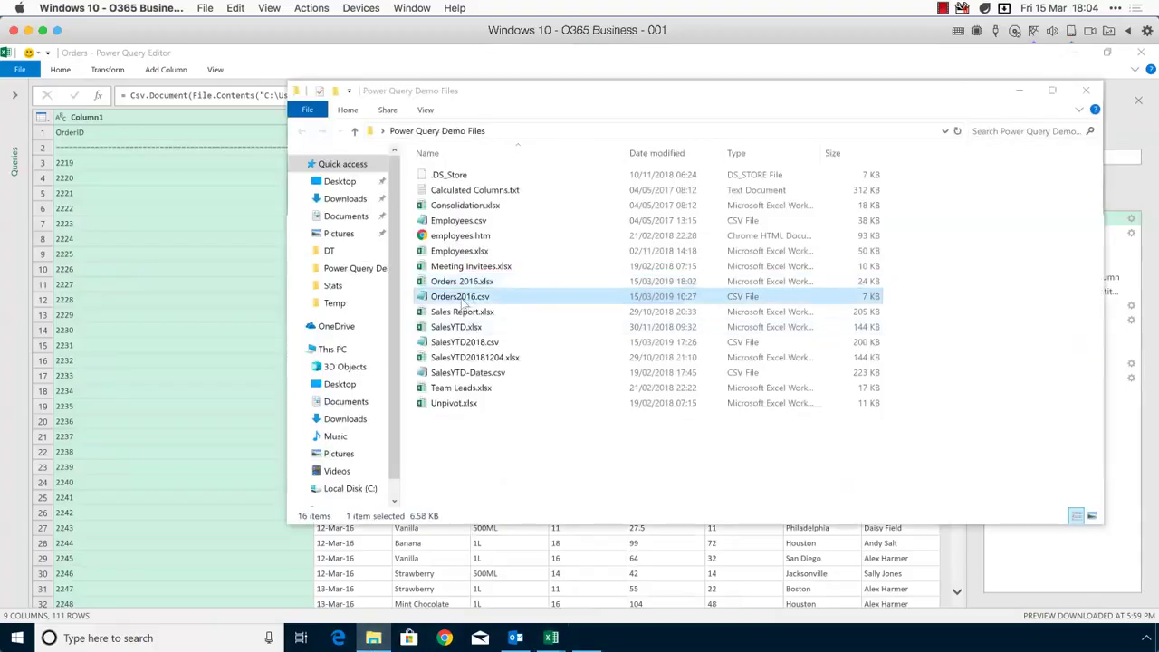
double_click(461, 298)
left_click_drag(770, 104, 330, 104)
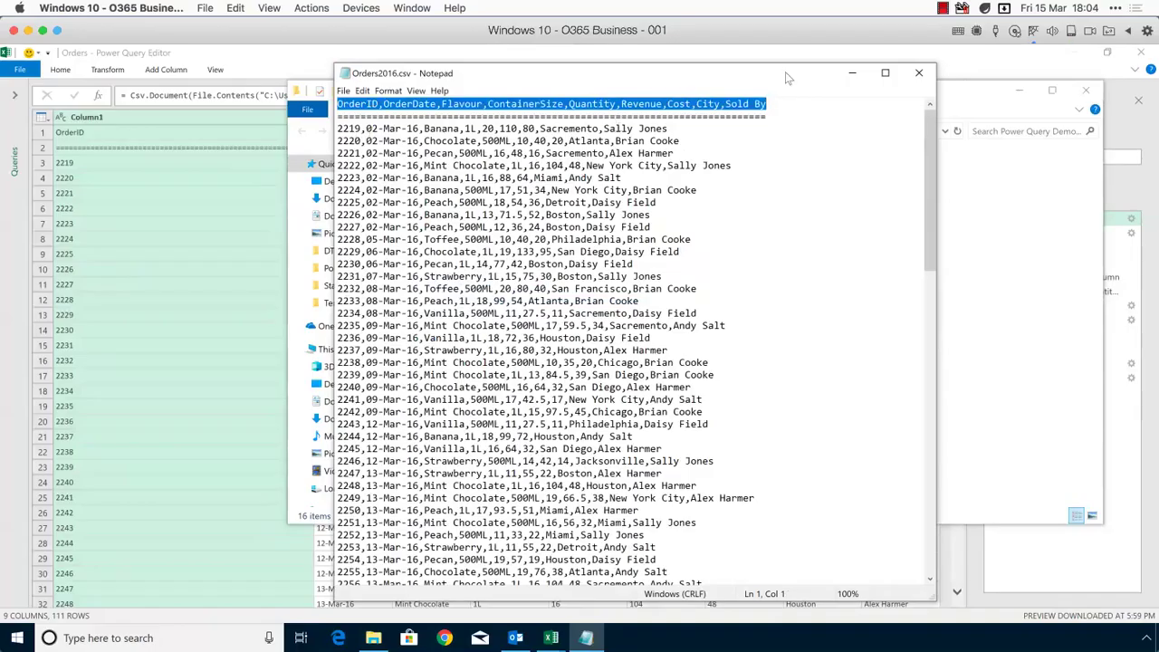
left_click_drag(786, 72, 615, 89)
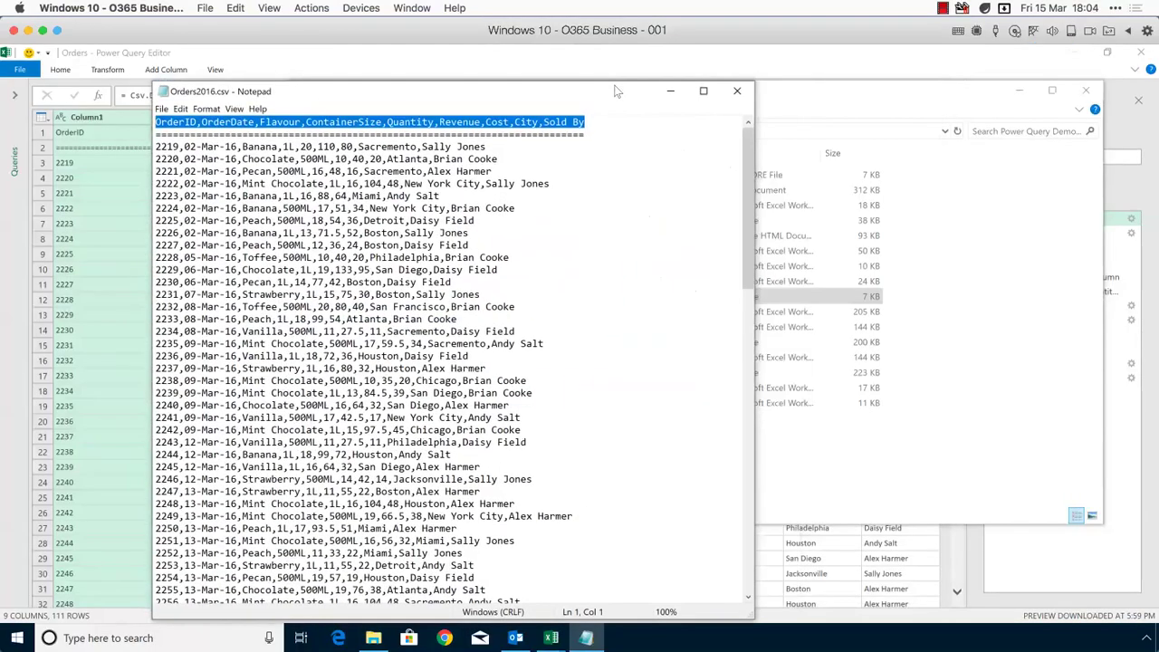
Step: Compare the raw CSV header line in Notepad with the Source step's preview in the Power Query Editor, then close the file
key("alt+Tab")
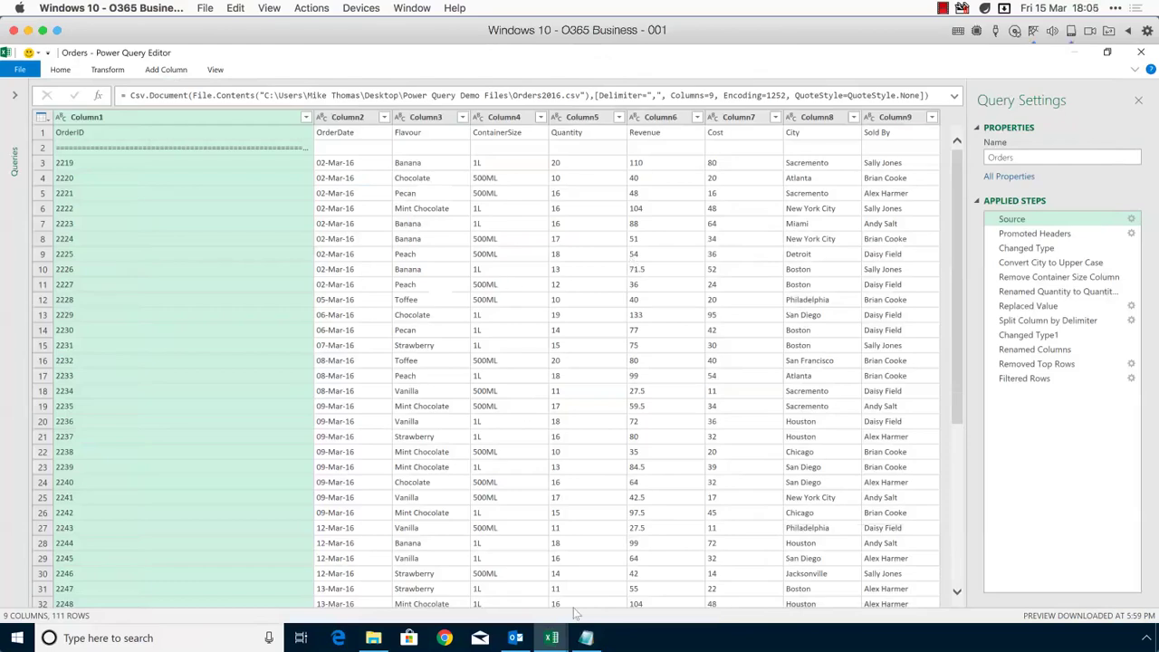
left_click(586, 640)
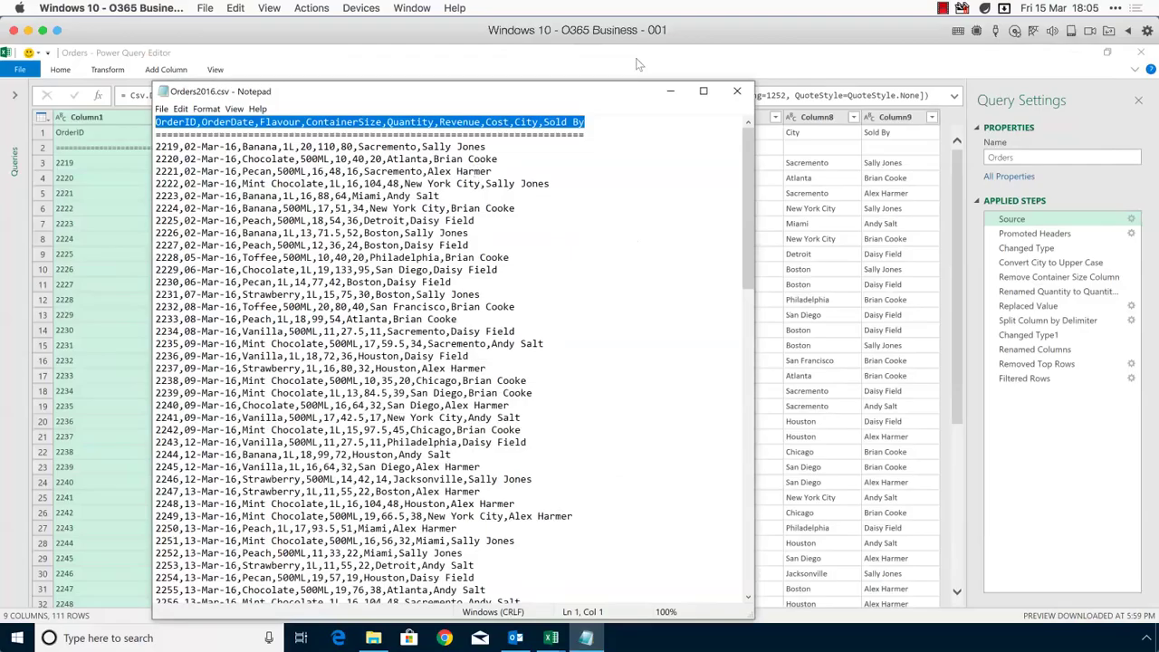
left_click(671, 91)
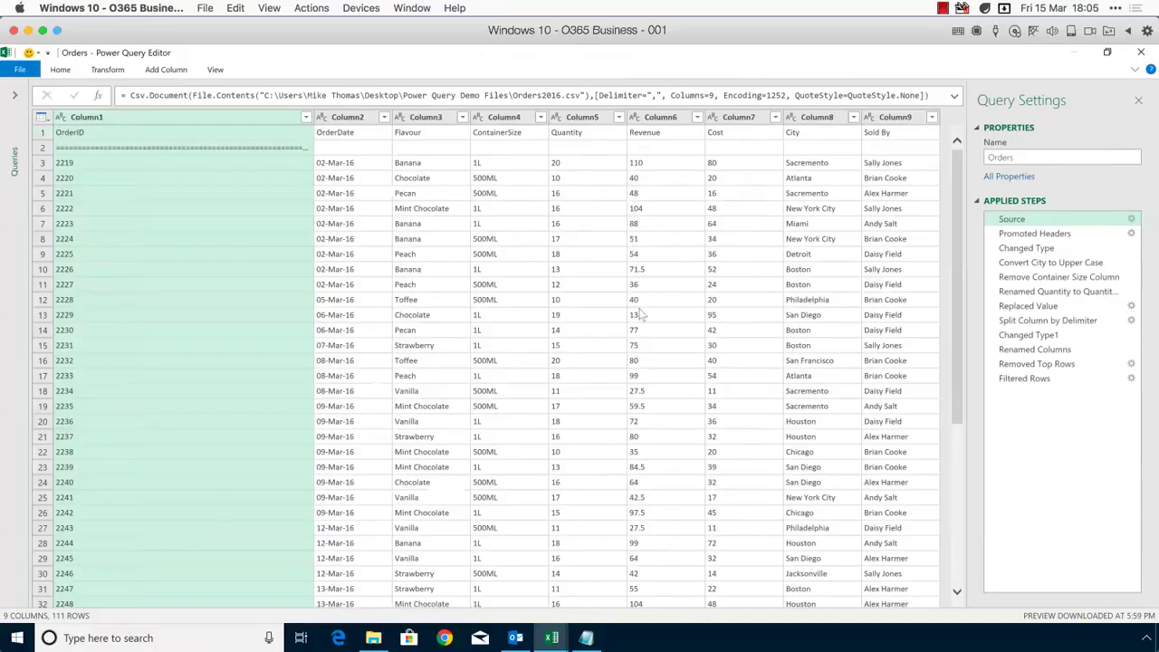
left_click(587, 640)
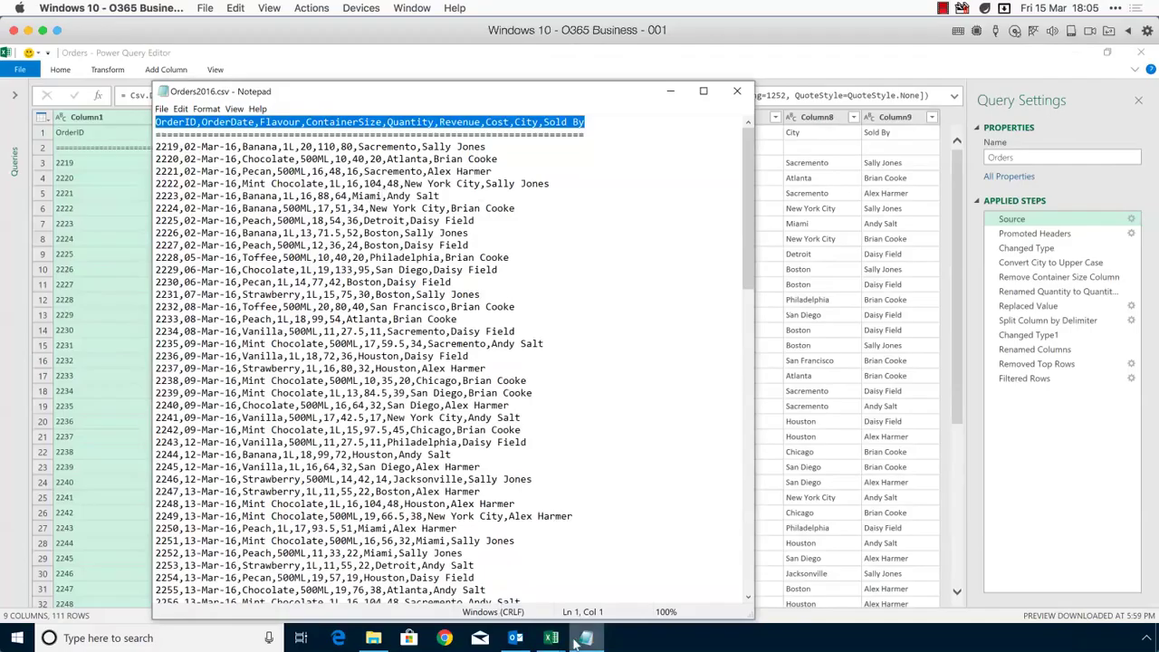
left_click(143, 216)
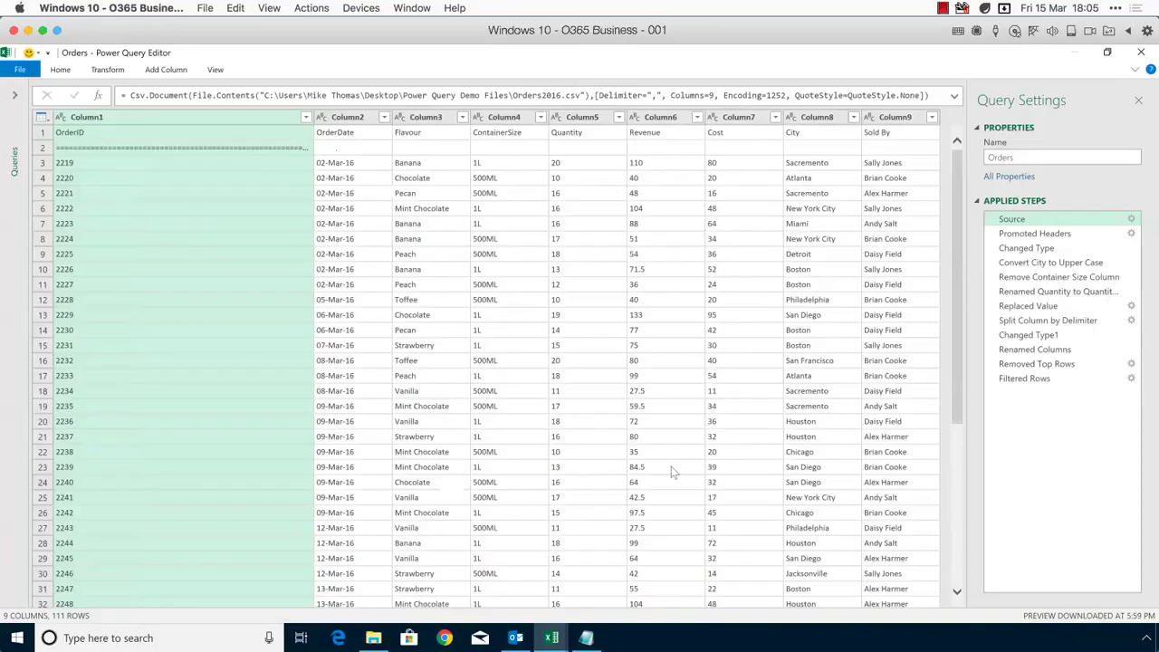
left_click(586, 638)
left_click(504, 122)
left_click_drag(586, 122, 539, 122)
left_click_drag(467, 121, 155, 121)
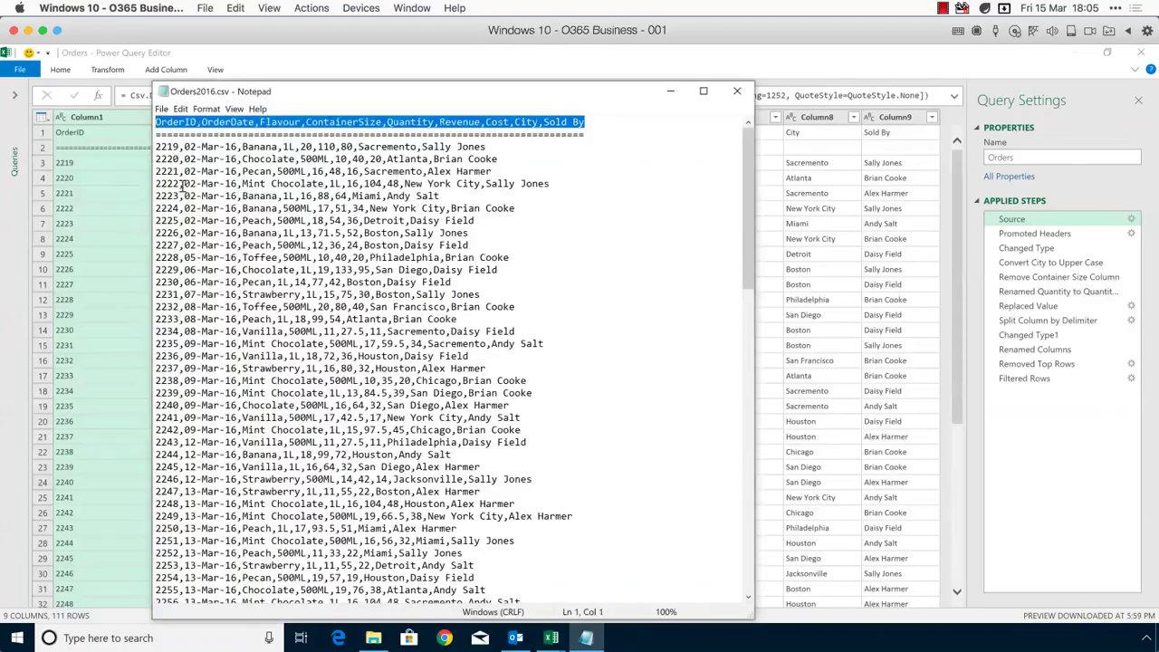
left_click(738, 93)
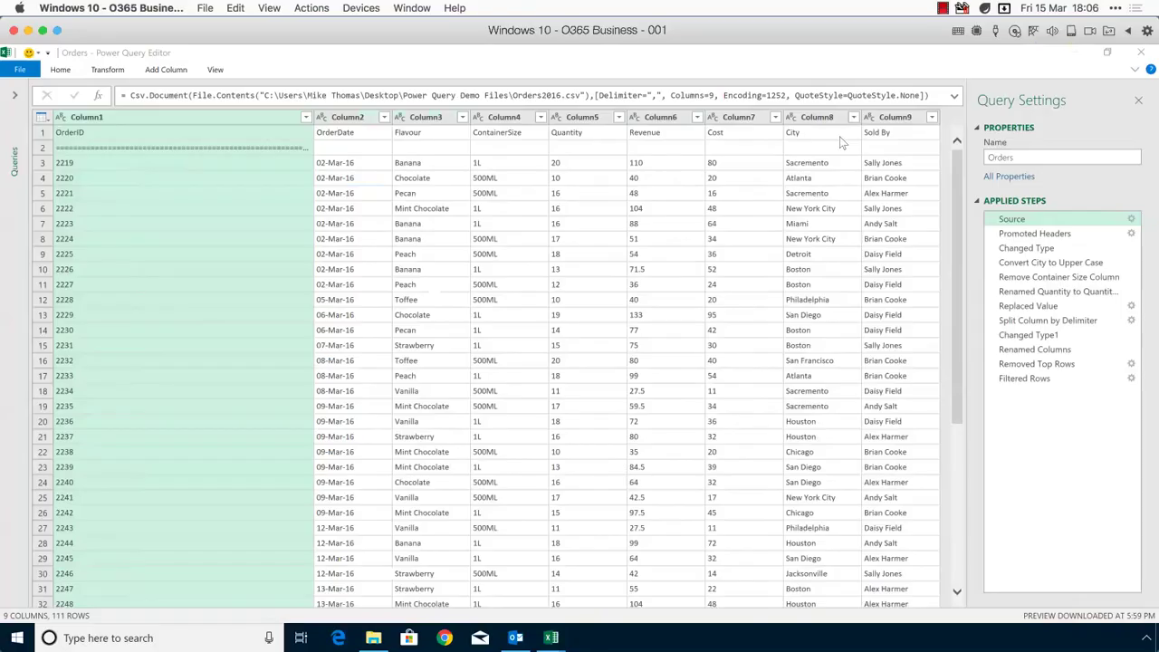
Step: Reopen Orders2016.csv in Notepad, highlight its header line, close it and return to the Power Query Editor
left_click(377, 640)
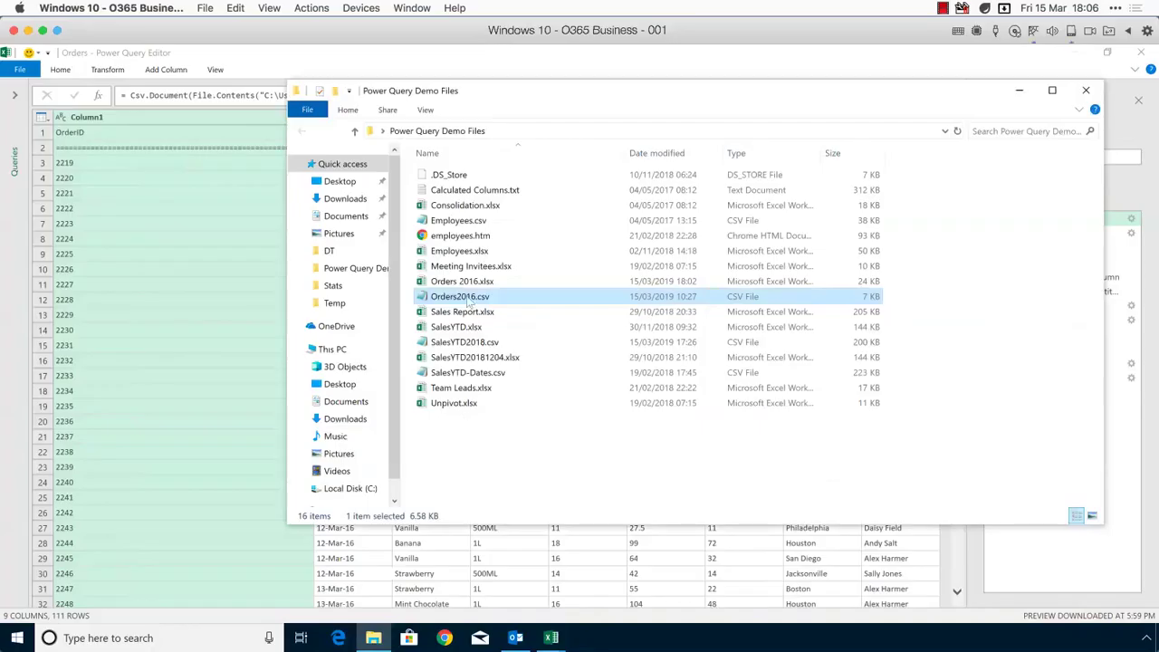
double_click(462, 297)
left_click_drag(587, 121, 136, 120)
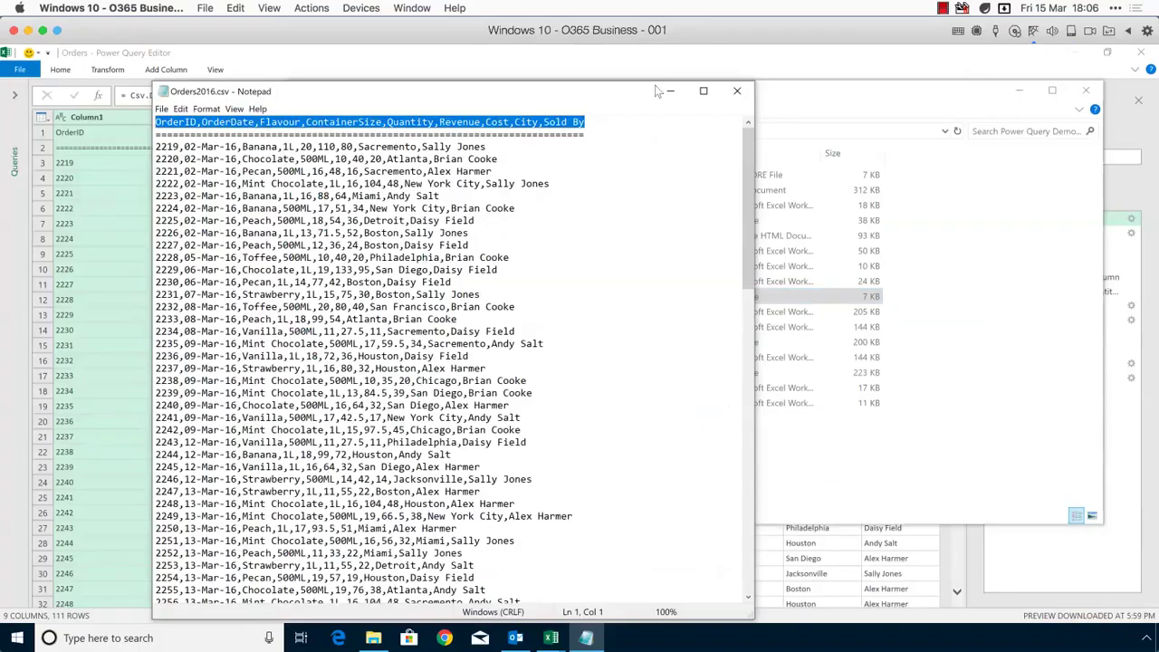
left_click(735, 91)
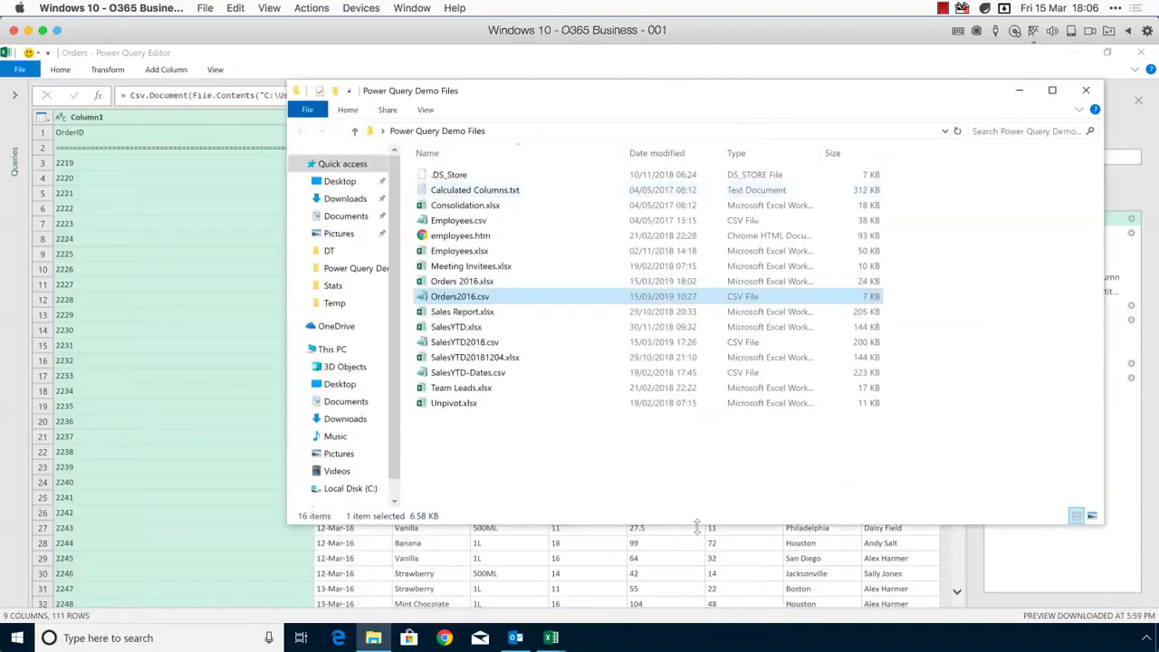
left_click(691, 545)
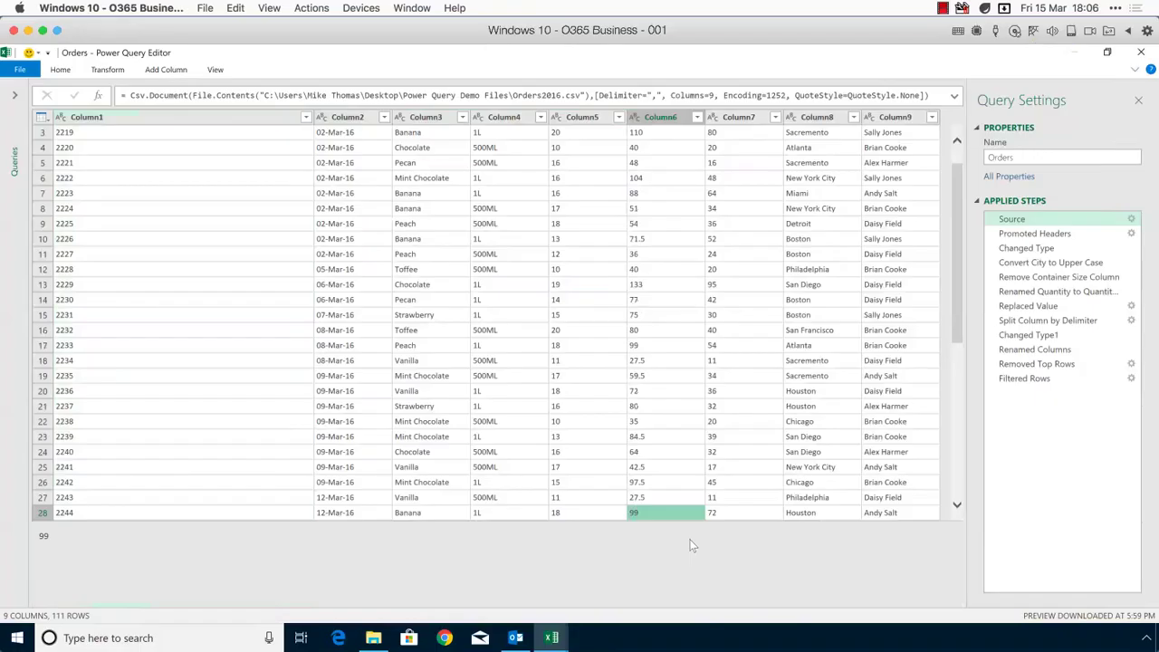
Step: Review the Promoted Headers and Changed Type steps, checking the data types of the Quantity, Revenue and Cost columns
left_click(1021, 240)
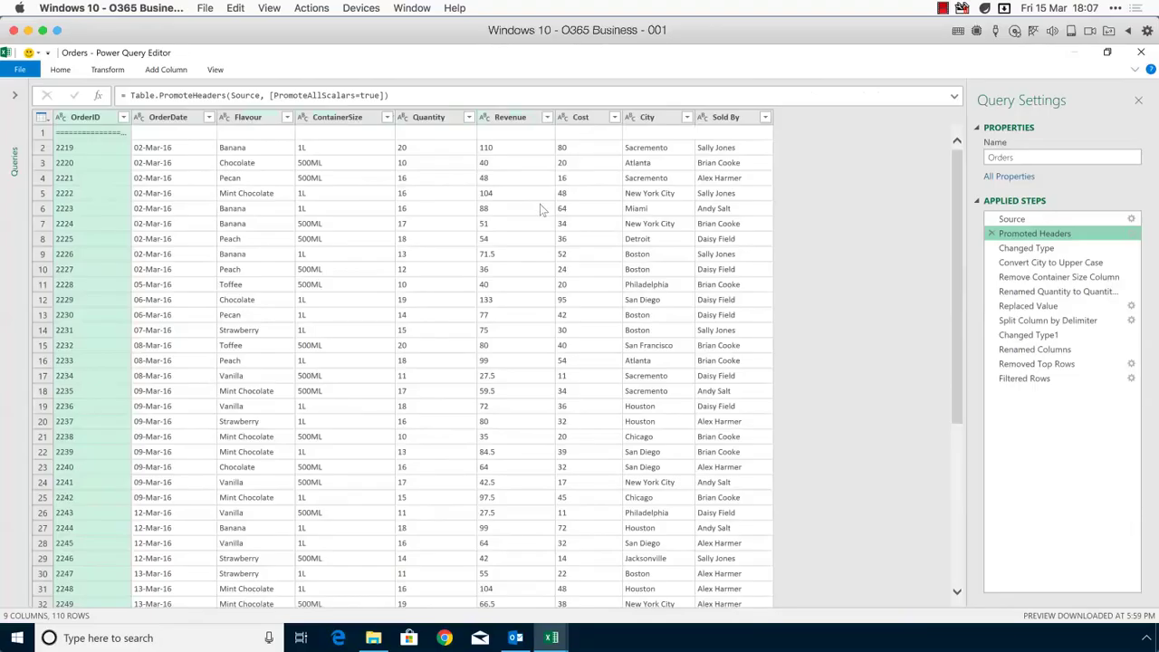
left_click(1028, 249)
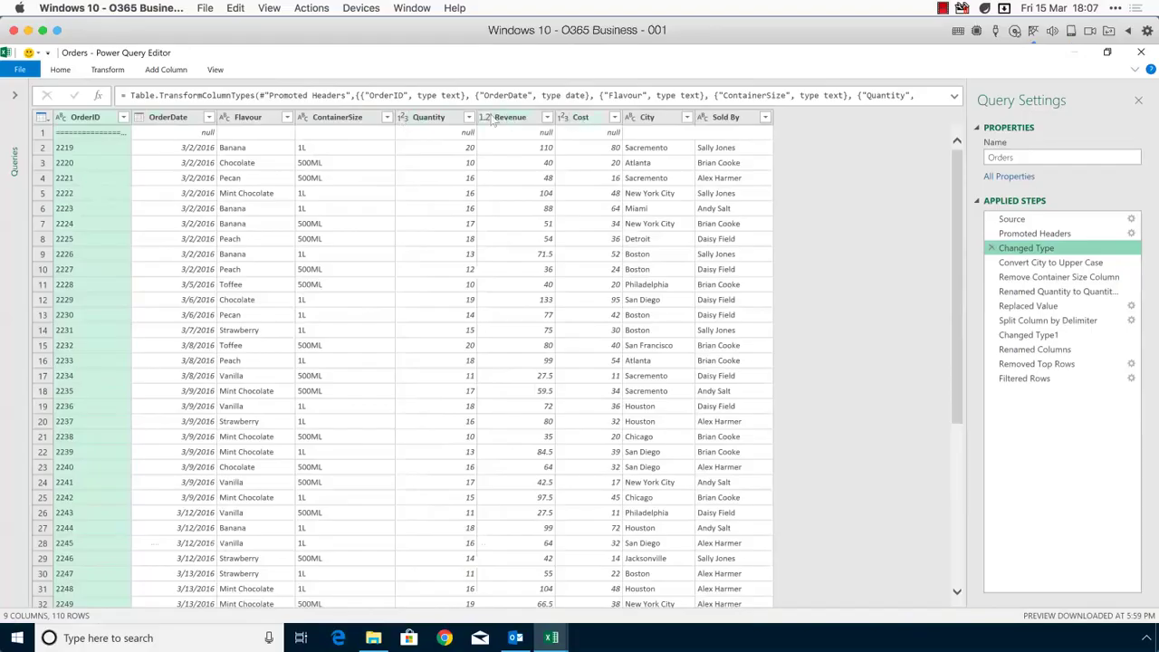
left_click(486, 118)
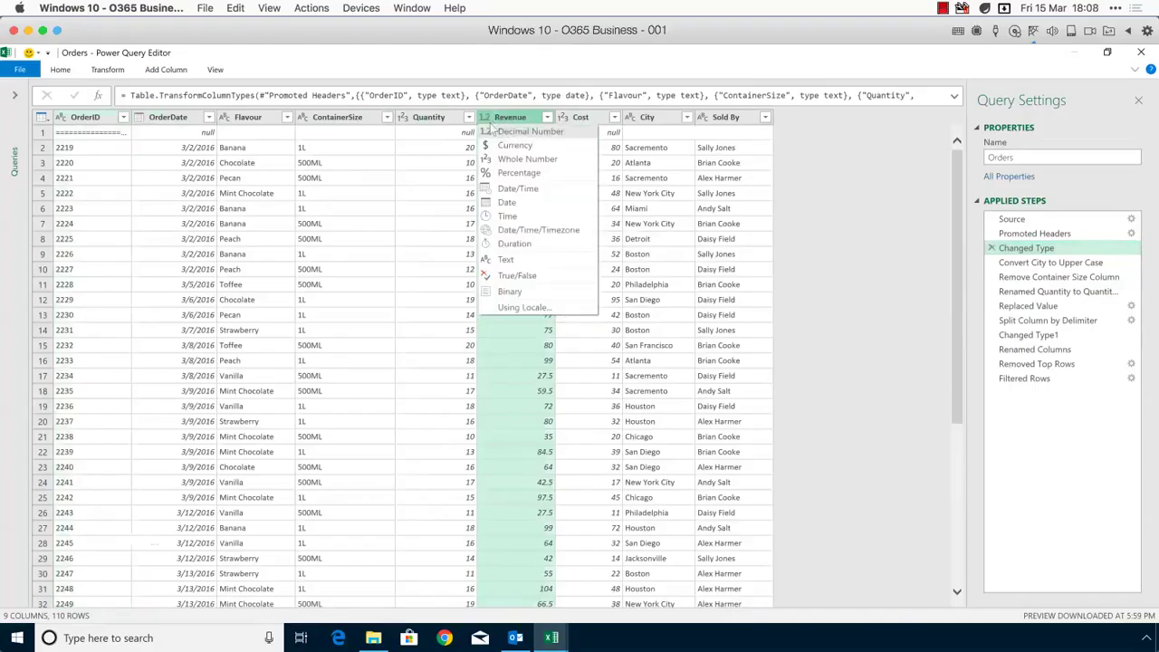
left_click(442, 117)
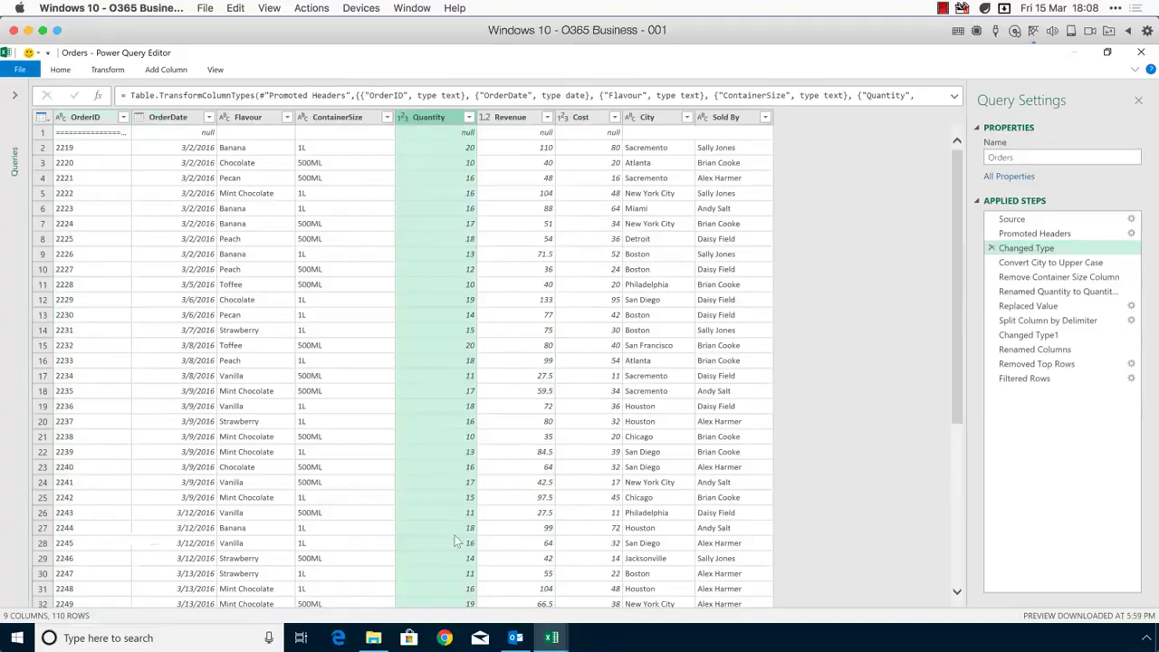
left_click(587, 124)
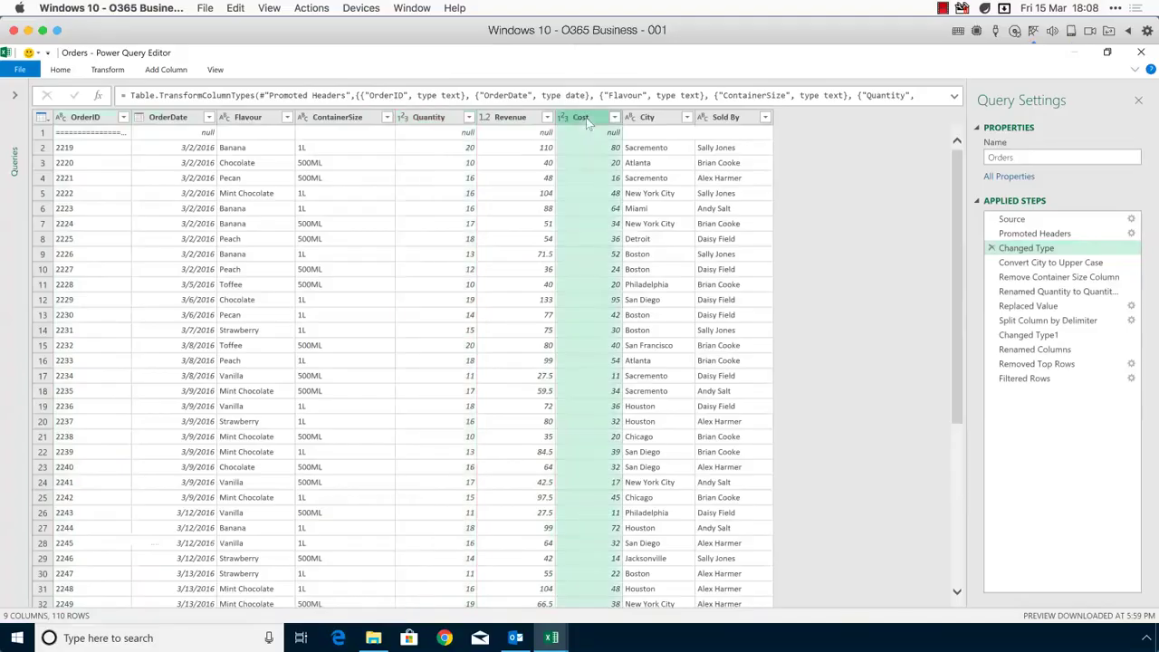
left_click(528, 120)
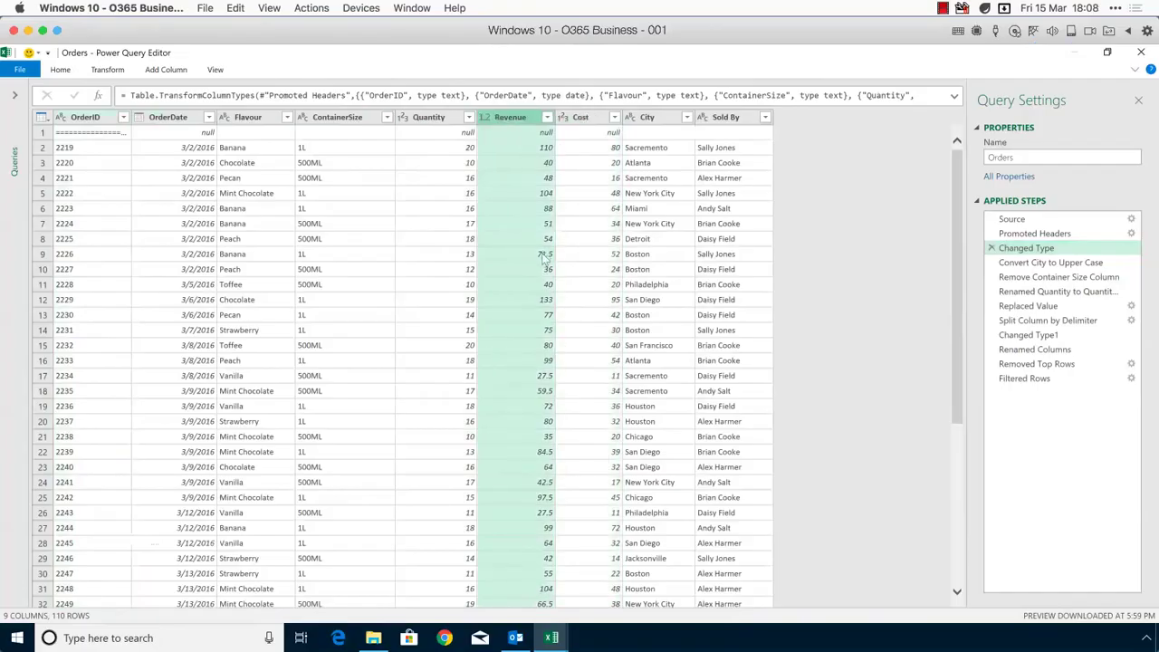
left_click(402, 119)
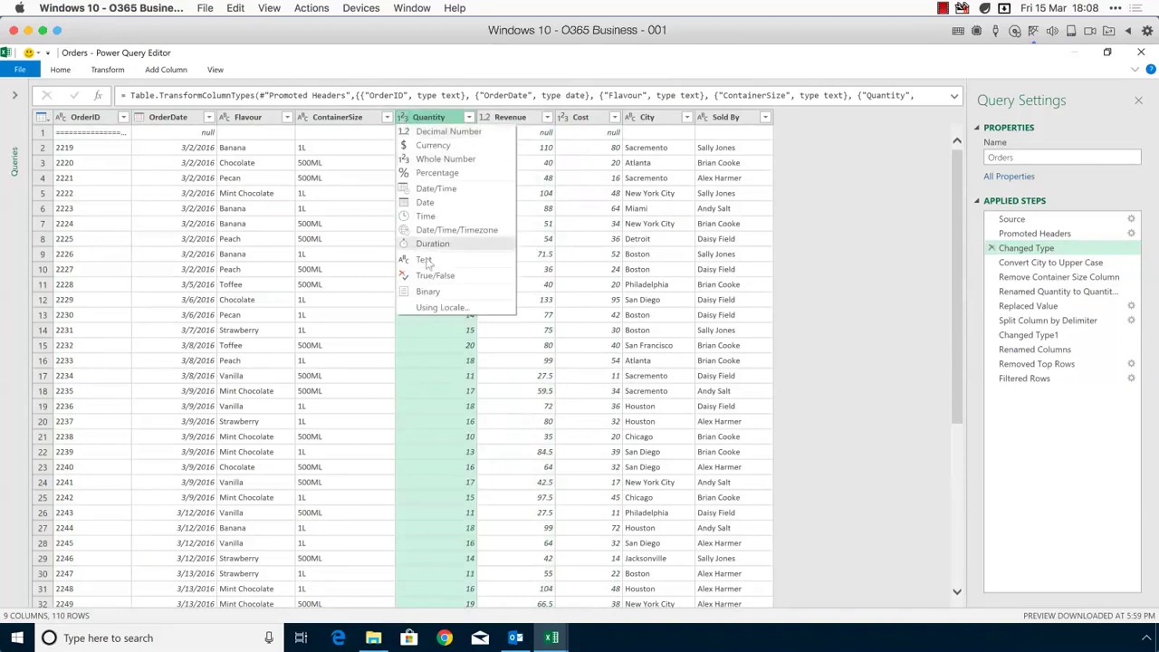
left_click(485, 117)
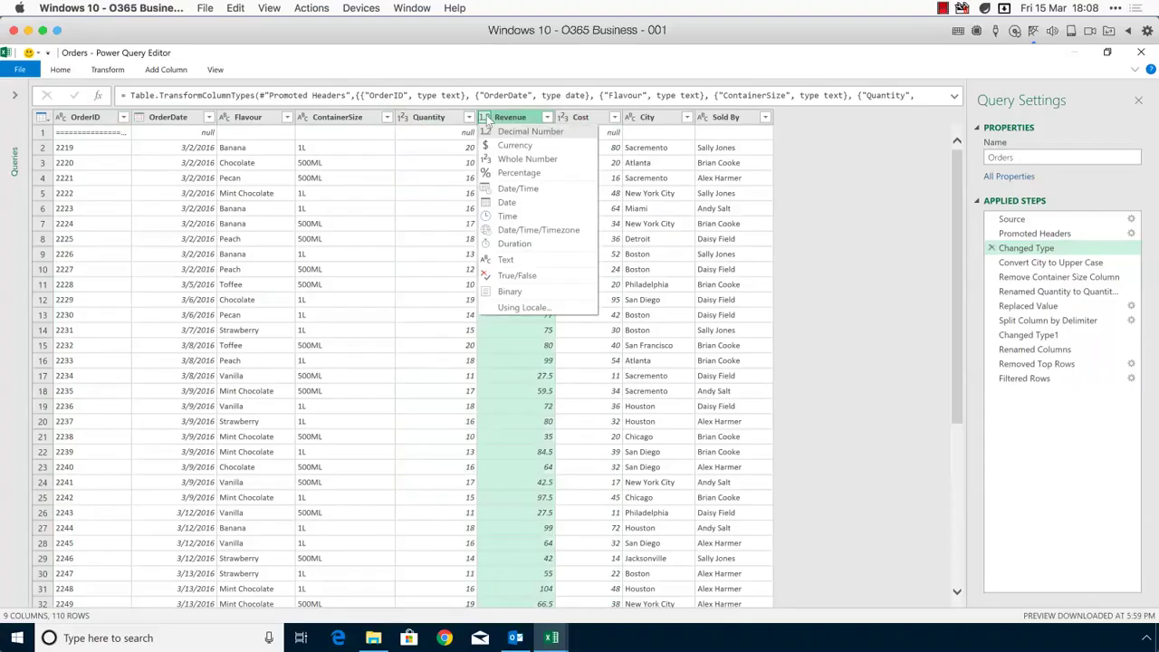
left_click(451, 211)
Step: Compare the Orders query's preview at the Source step with its preview at the Changed Type step
left_click_drag(1032, 262, 1024, 275)
left_click_drag(1023, 276, 1015, 287)
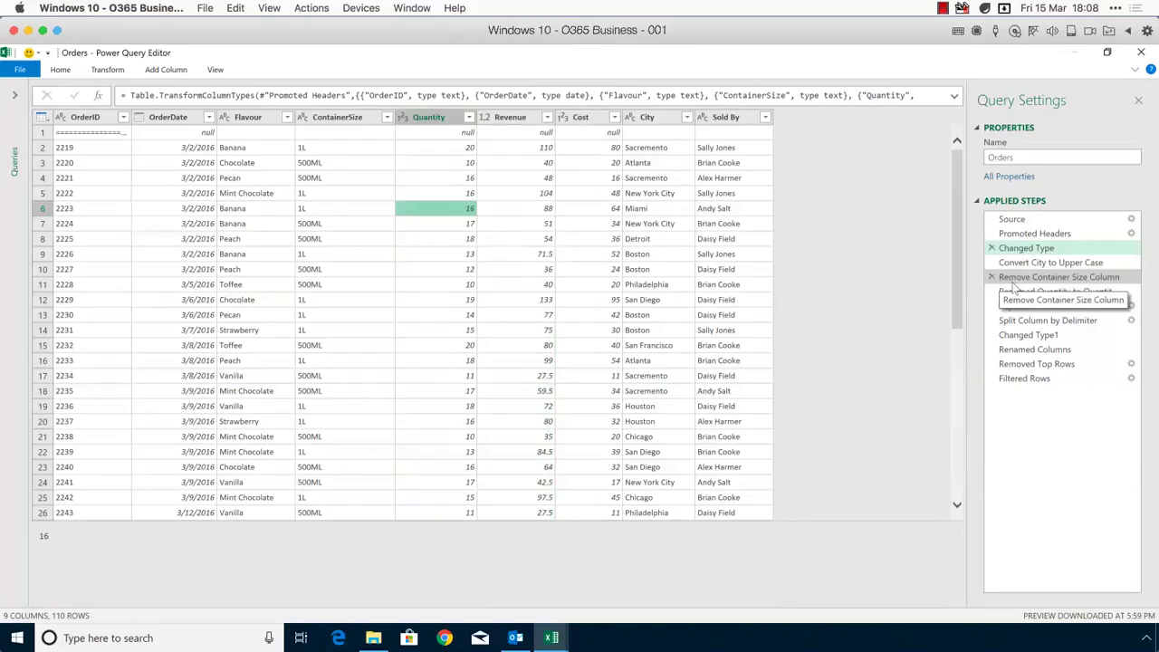
left_click_drag(1014, 288, 1014, 234)
left_click(1013, 222)
left_click(1016, 233)
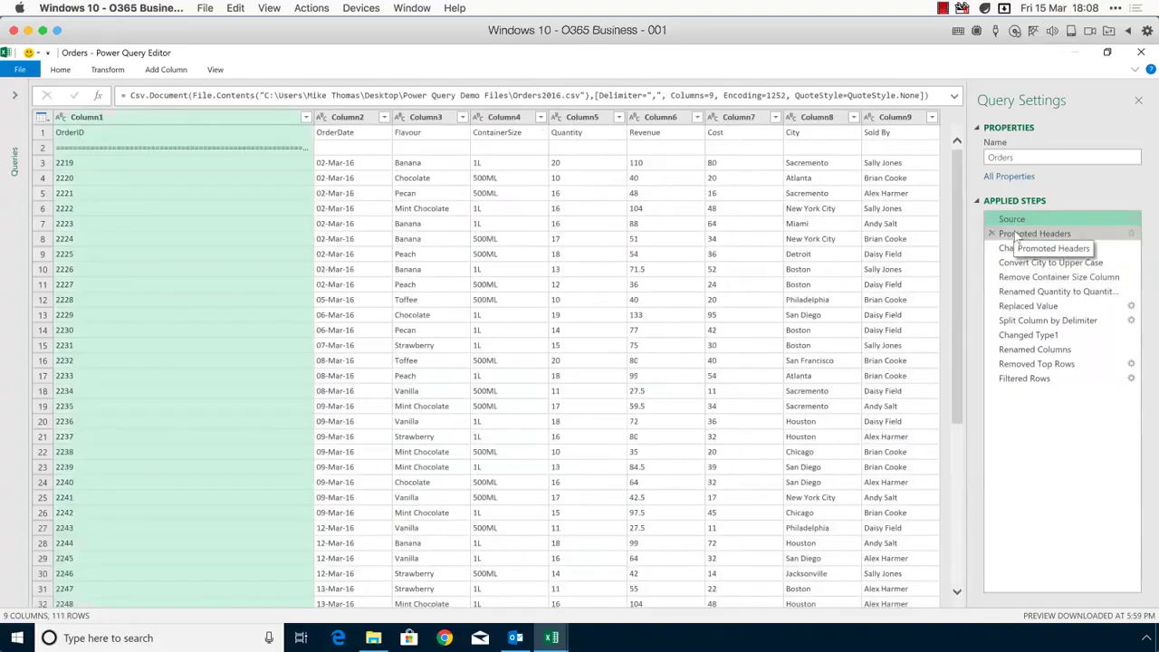
left_click(1020, 249)
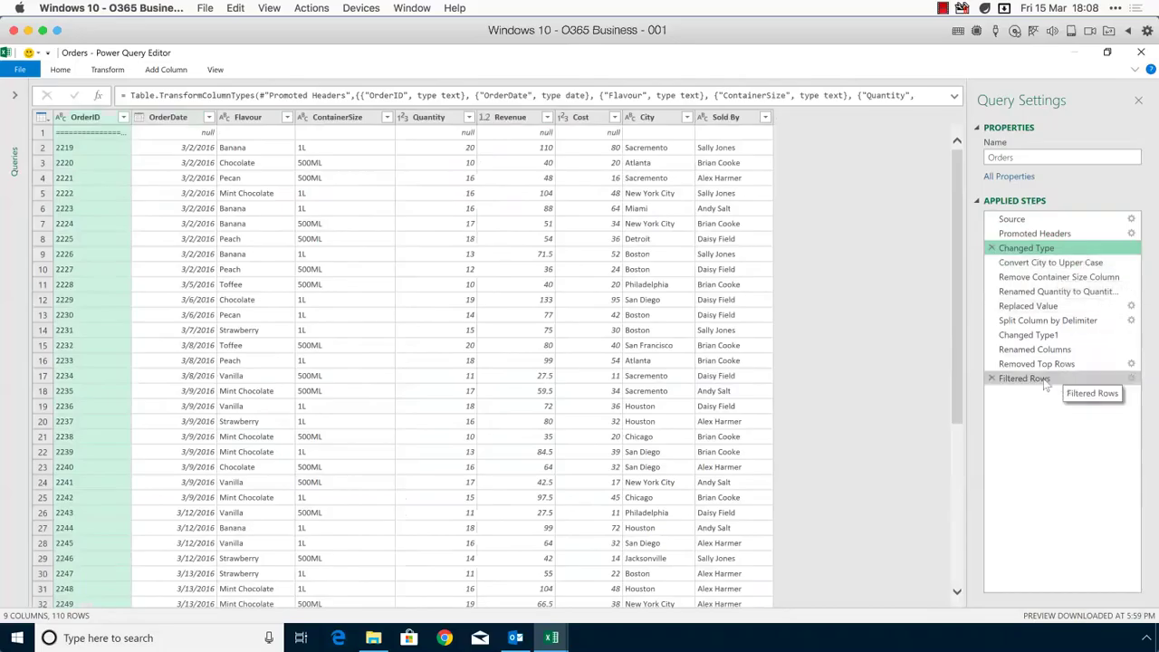
Step: Examine the preview and formula of each applied step from Convert City to Upper Case through Filtered Rows
left_click(1042, 263)
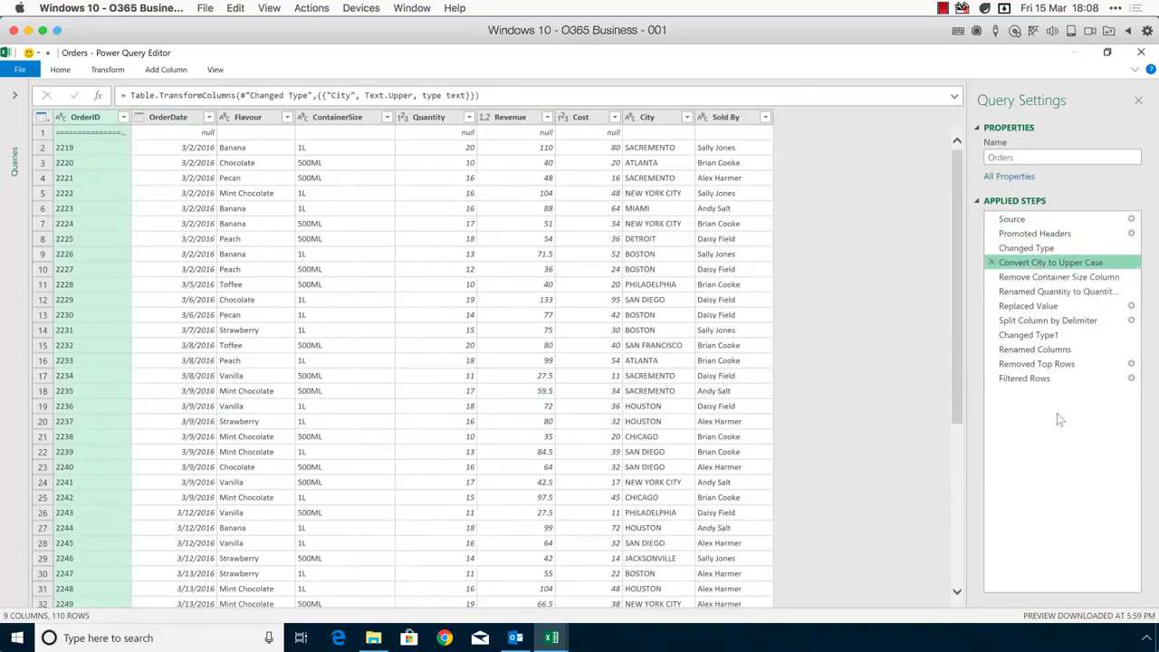
left_click(1048, 278)
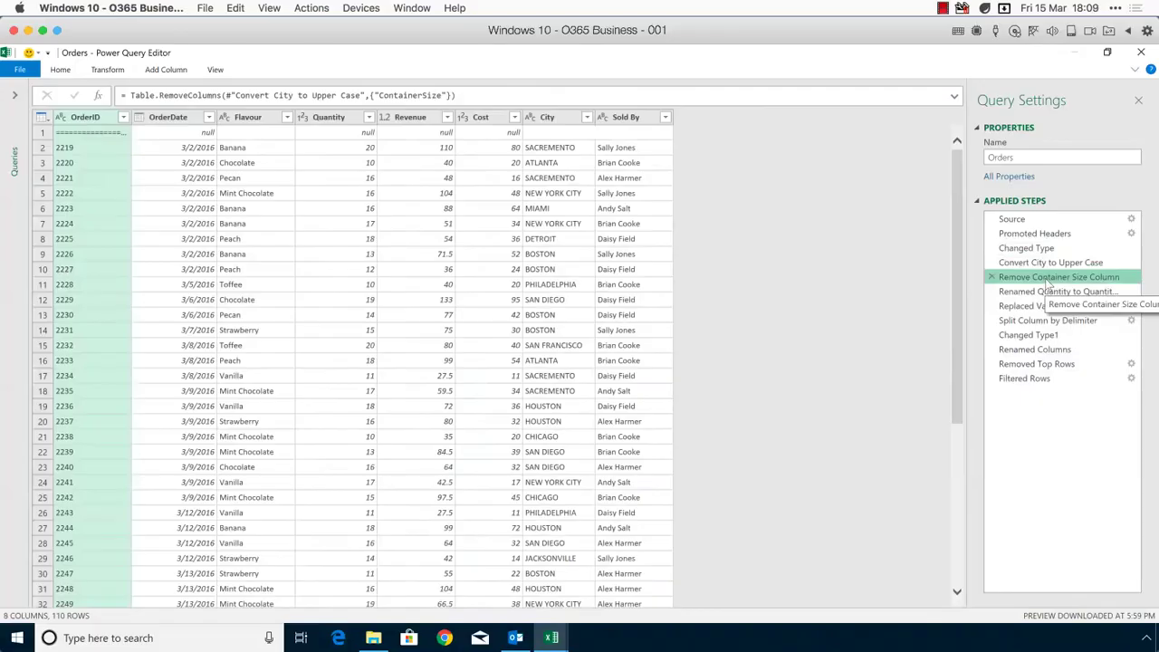
left_click(1046, 292)
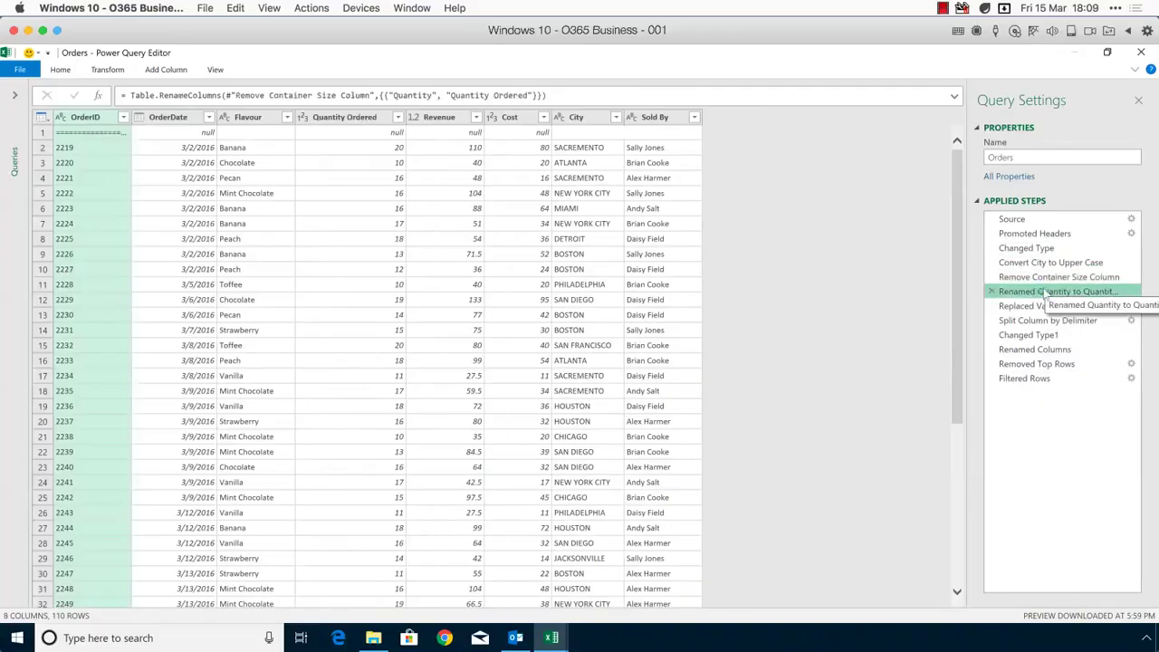
left_click(1041, 307)
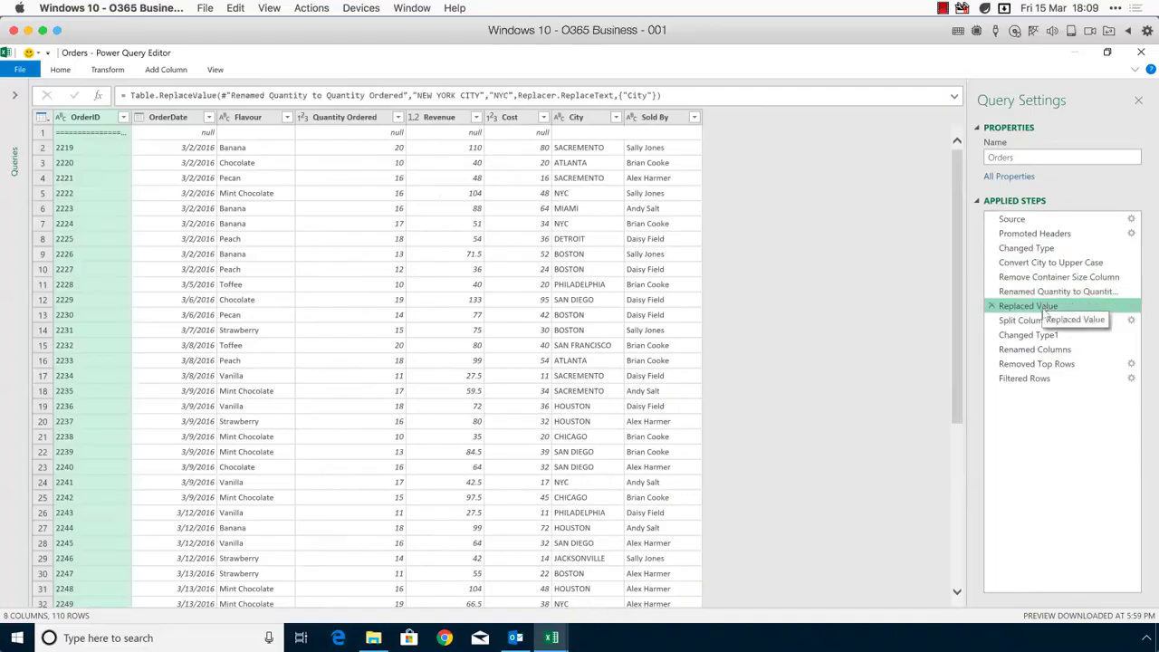
left_click(1043, 322)
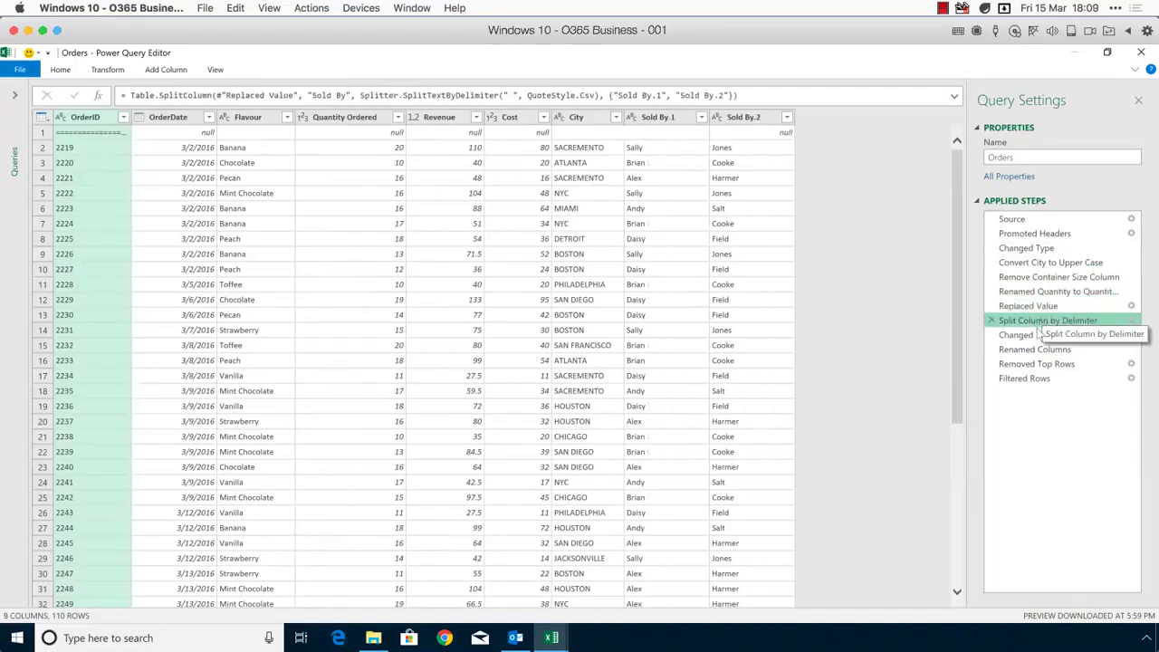
left_click(1035, 335)
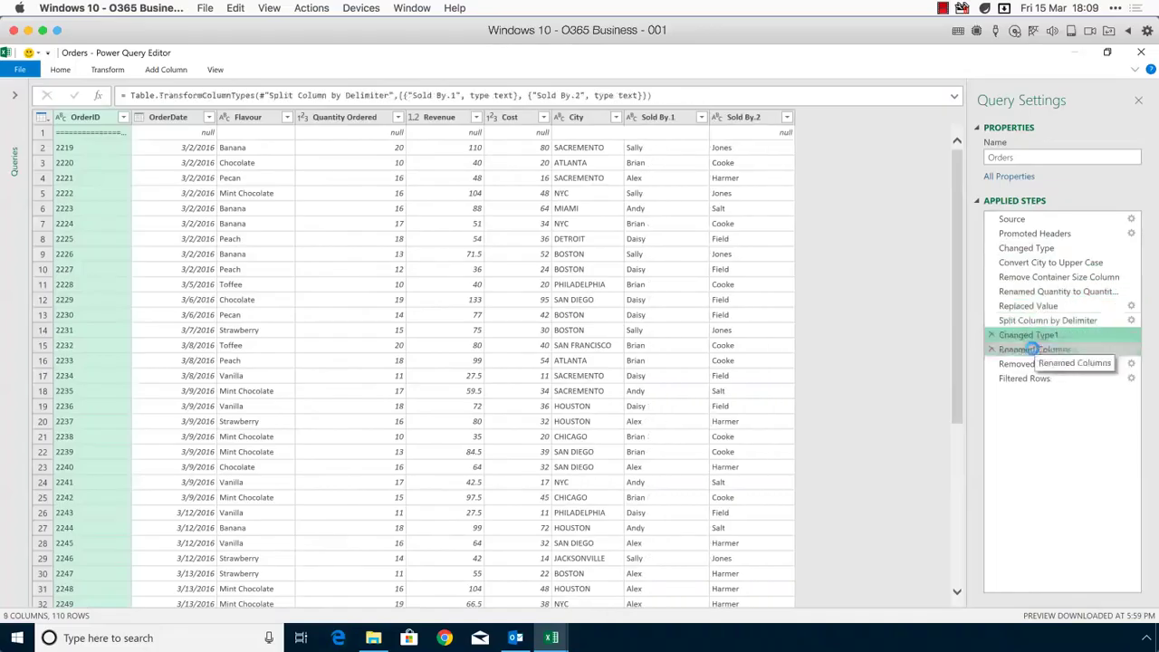
left_click(1033, 349)
left_click(1033, 364)
left_click(1027, 379)
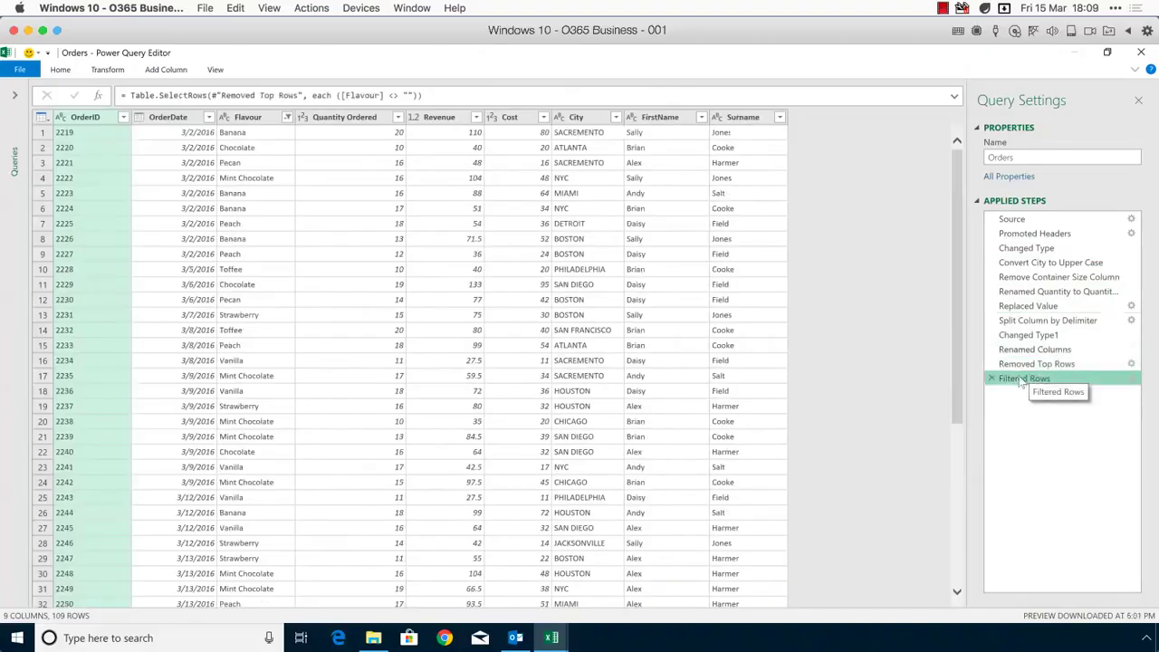
left_click(21, 72)
key("Escape")
Step: Replay the Orders query's applied steps in order from Source to Filtered Rows, checking how each transforms the data
left_click(1011, 220)
left_click(1023, 232)
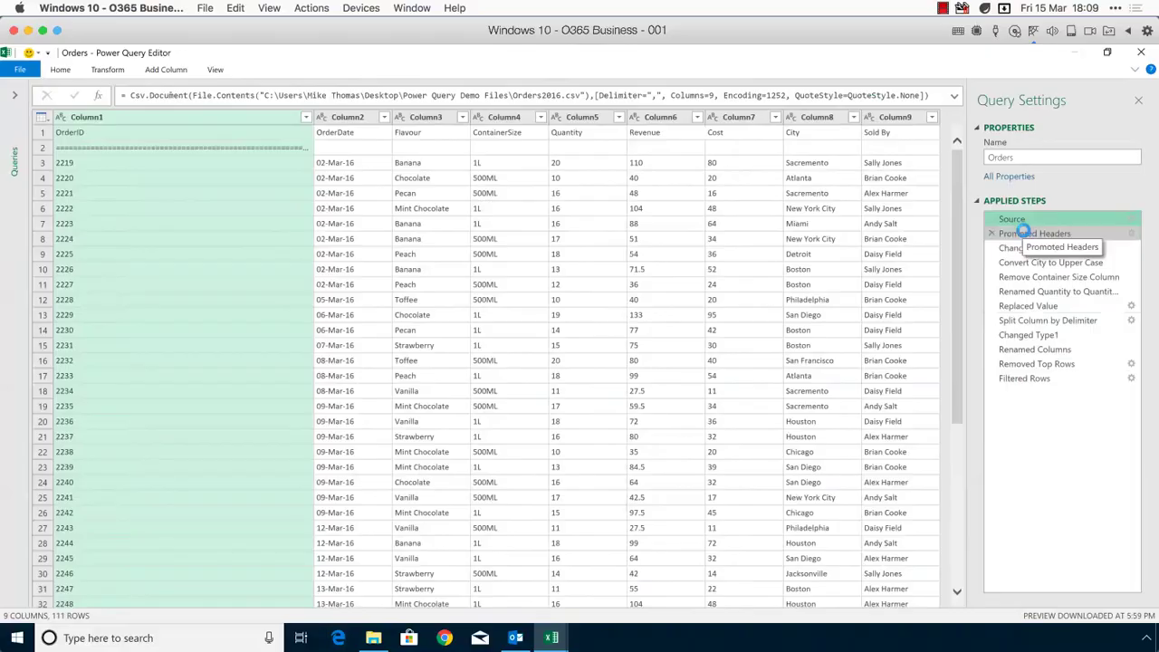
left_click(1027, 247)
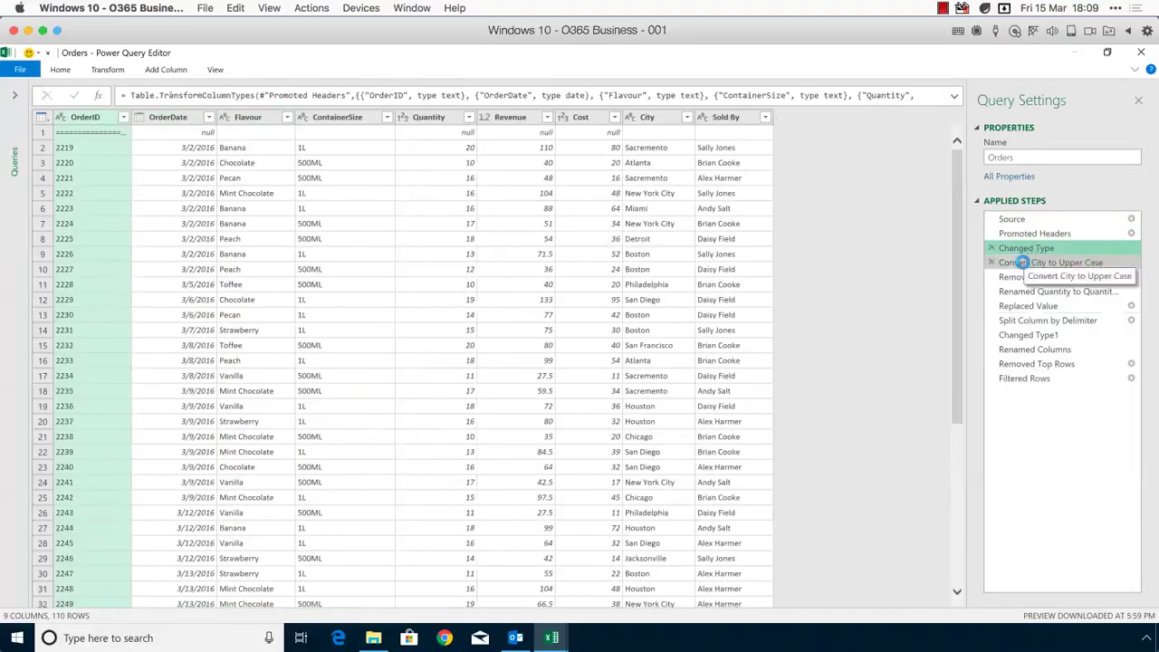
left_click(1023, 262)
left_click(1026, 277)
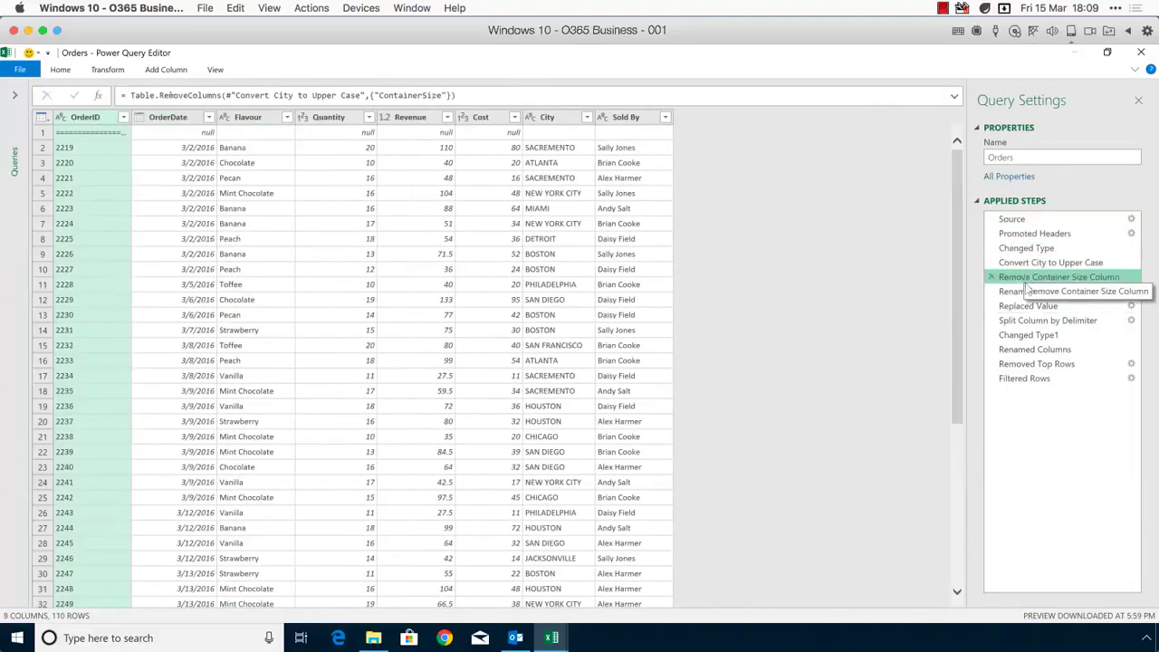
left_click(1028, 292)
left_click(1028, 307)
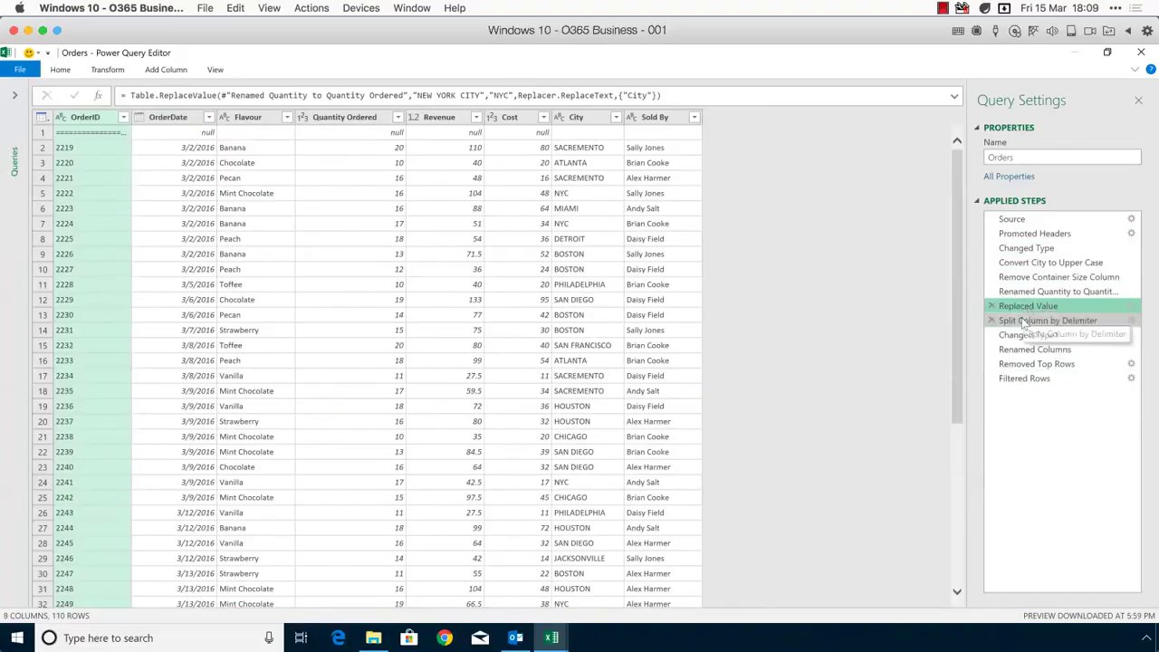
left_click(1023, 321)
left_click(1028, 335)
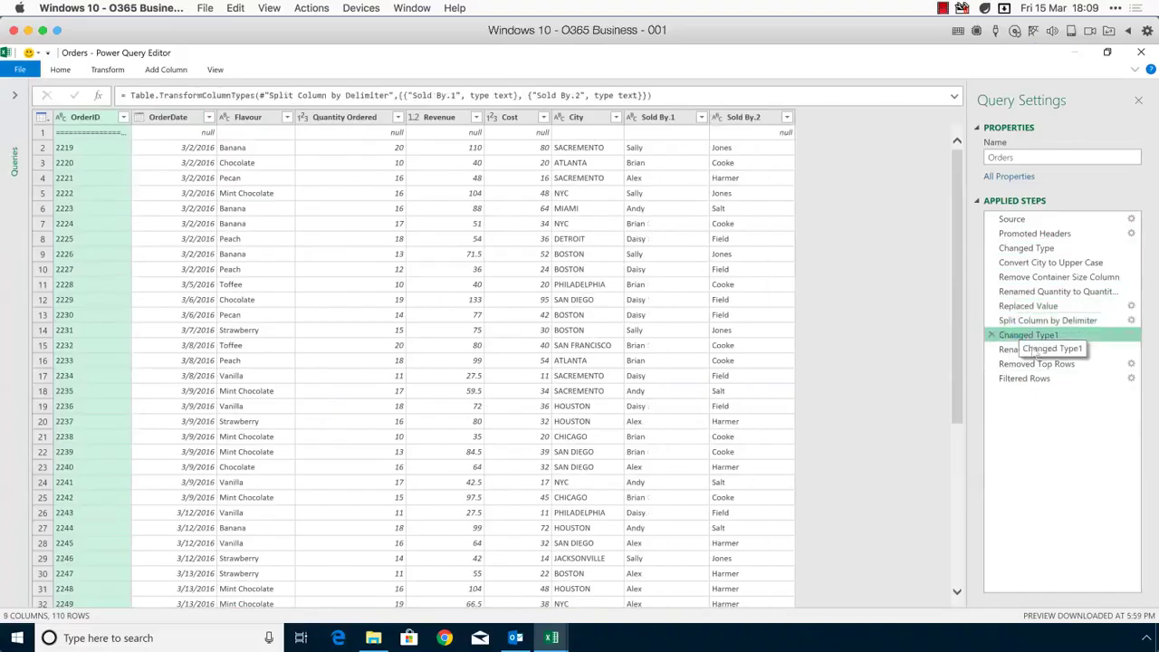
left_click(1033, 350)
left_click(1032, 363)
left_click(1026, 378)
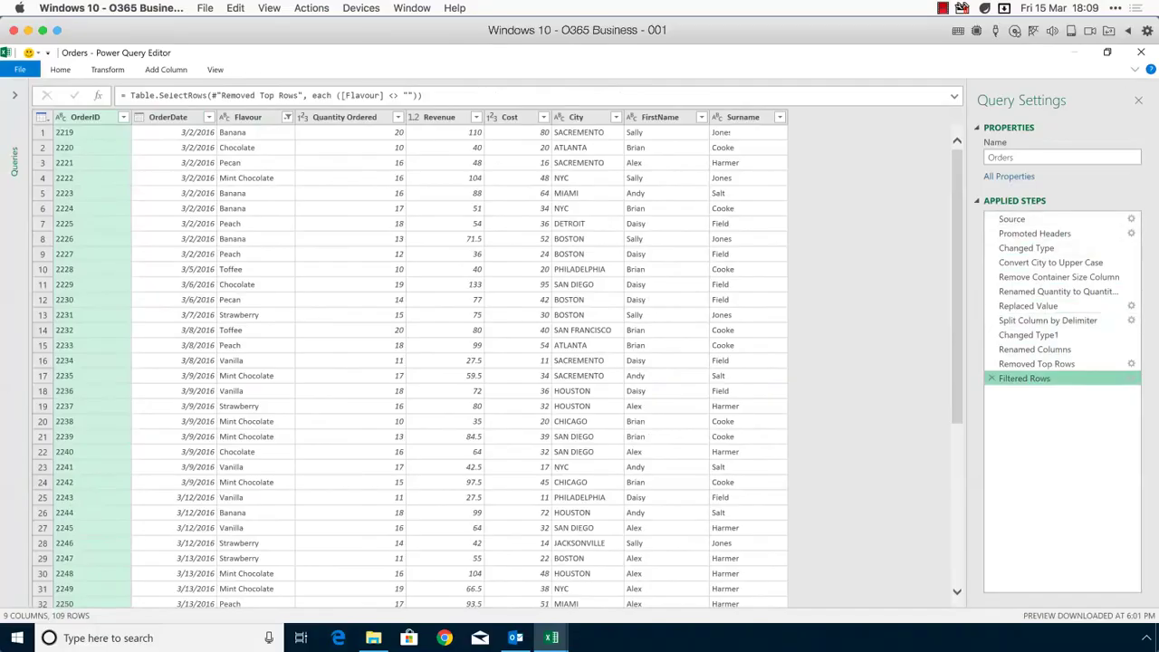
Step: Close the Power Query Editor and load the Orders query into the workbook
left_click(32, 72)
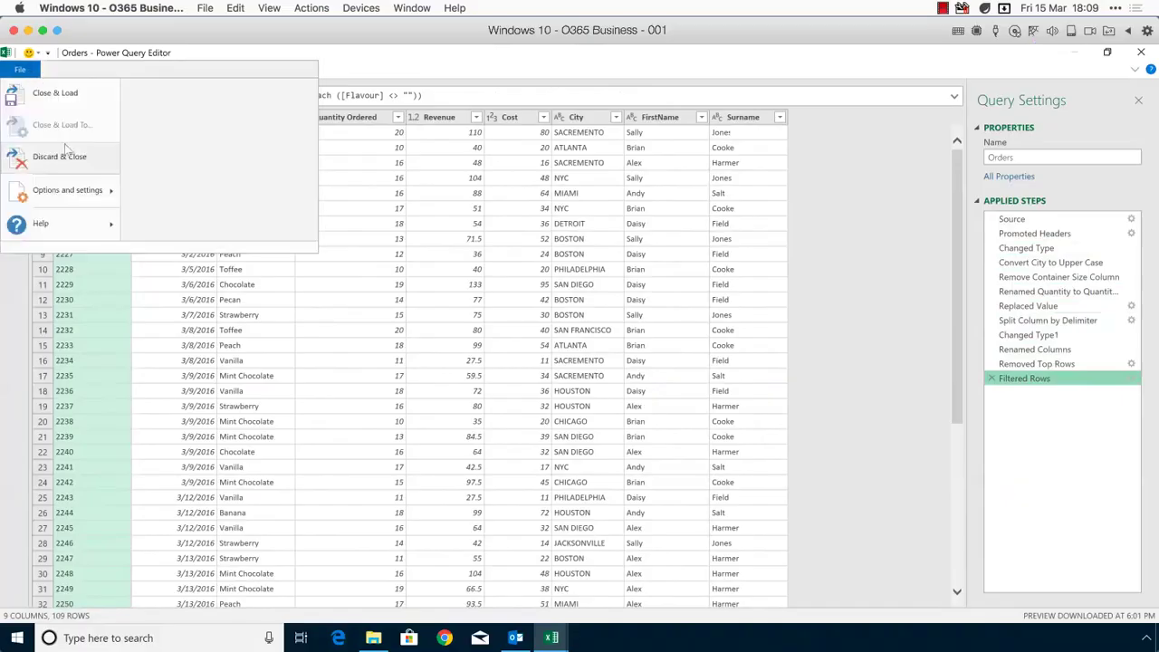
left_click(55, 94)
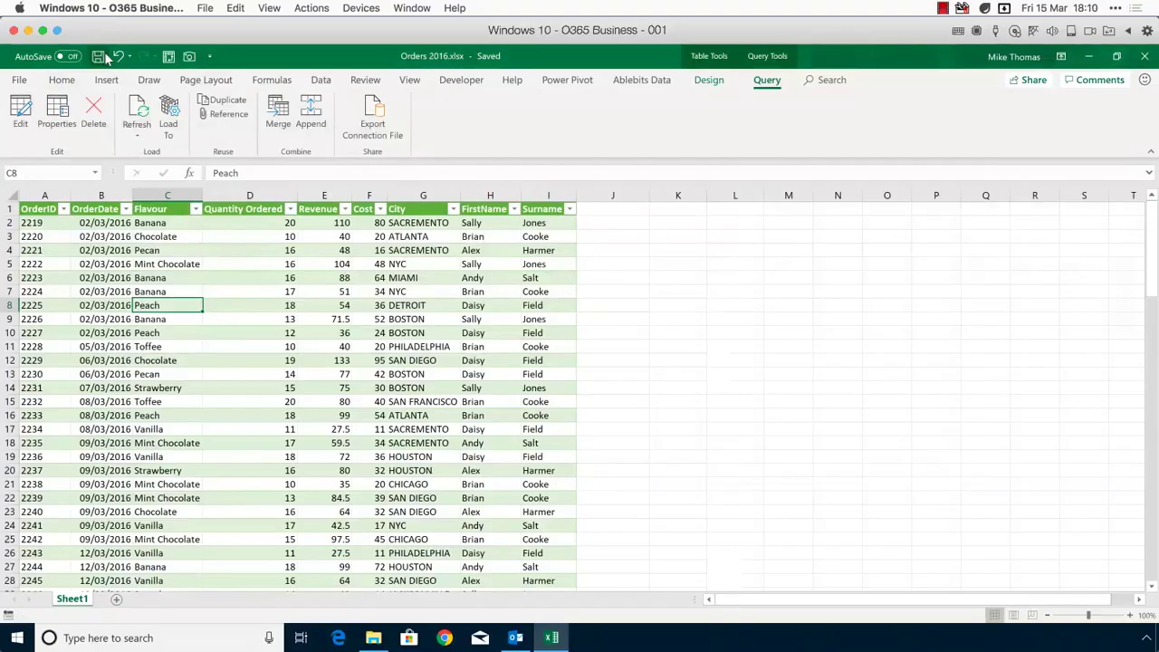
Step: Create a PivotTable from the Orders table on the existing worksheet, placed at Sheet1 cell L2
left_click(286, 292)
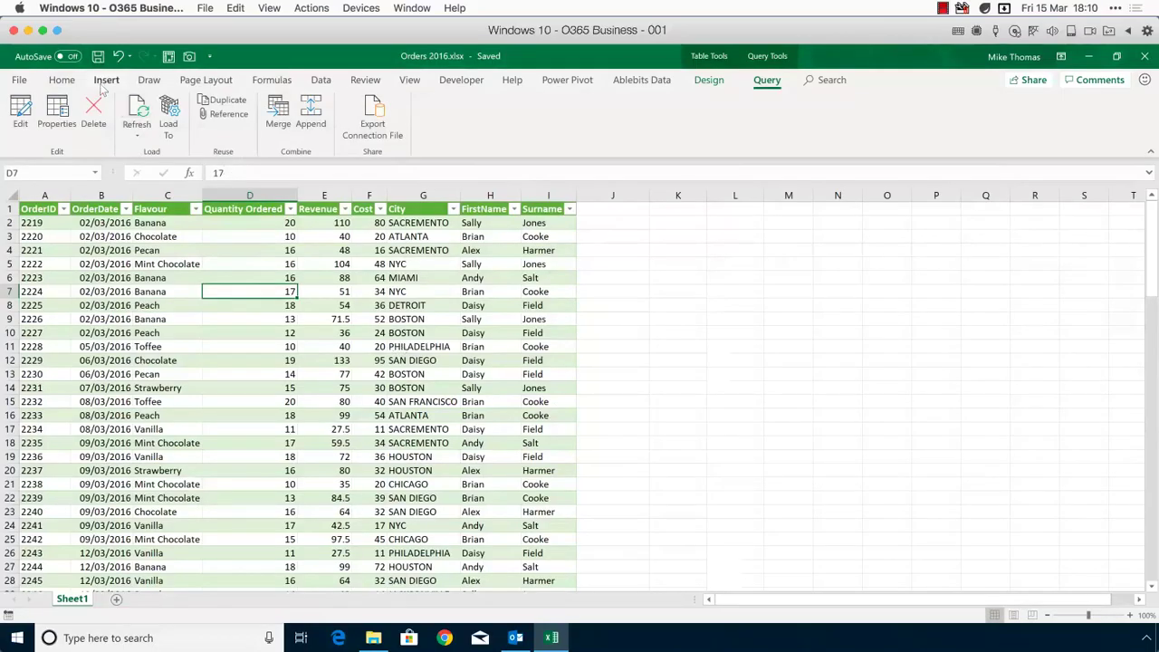
left_click(106, 80)
left_click(27, 116)
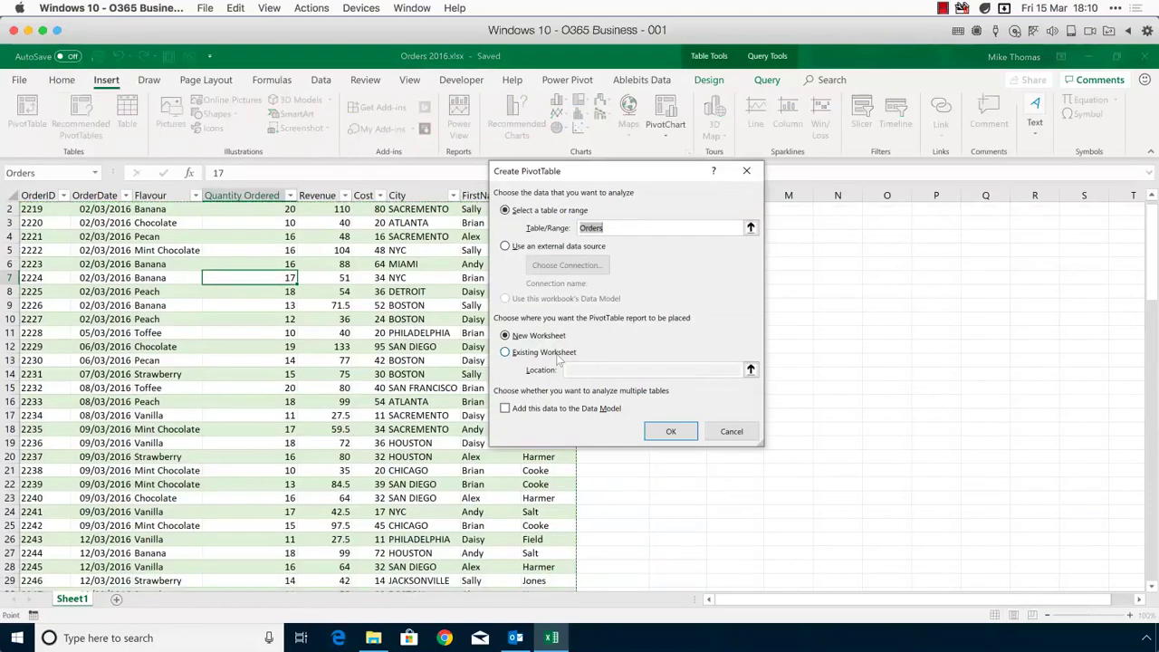
left_click(571, 352)
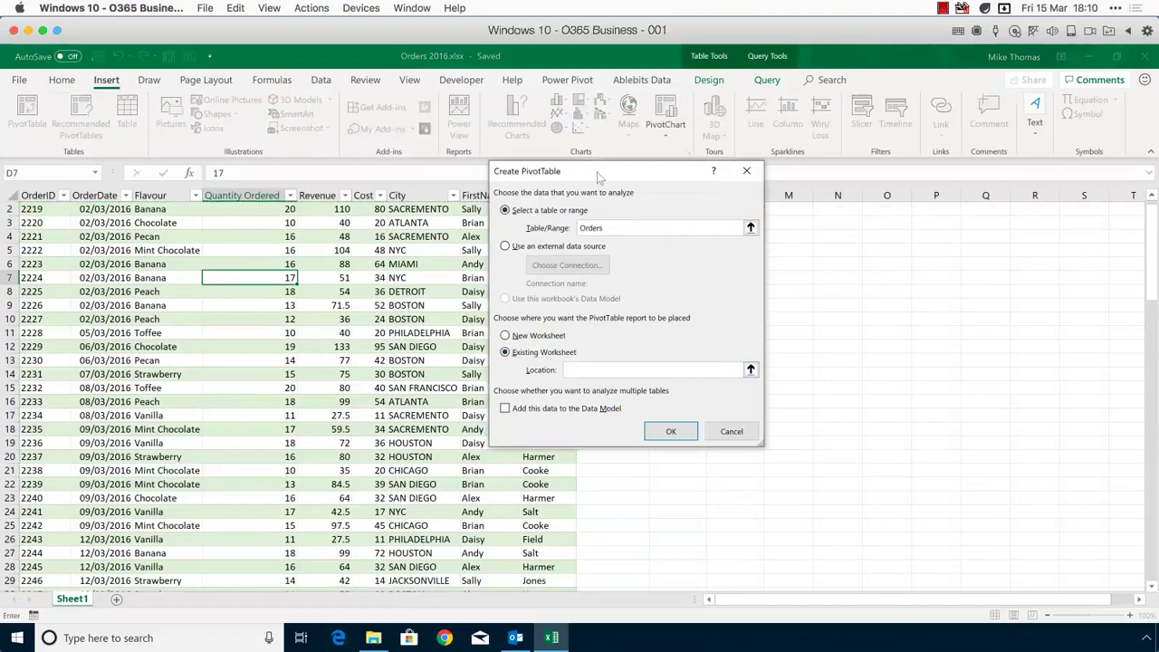
left_click_drag(598, 177, 375, 213)
left_click(724, 210)
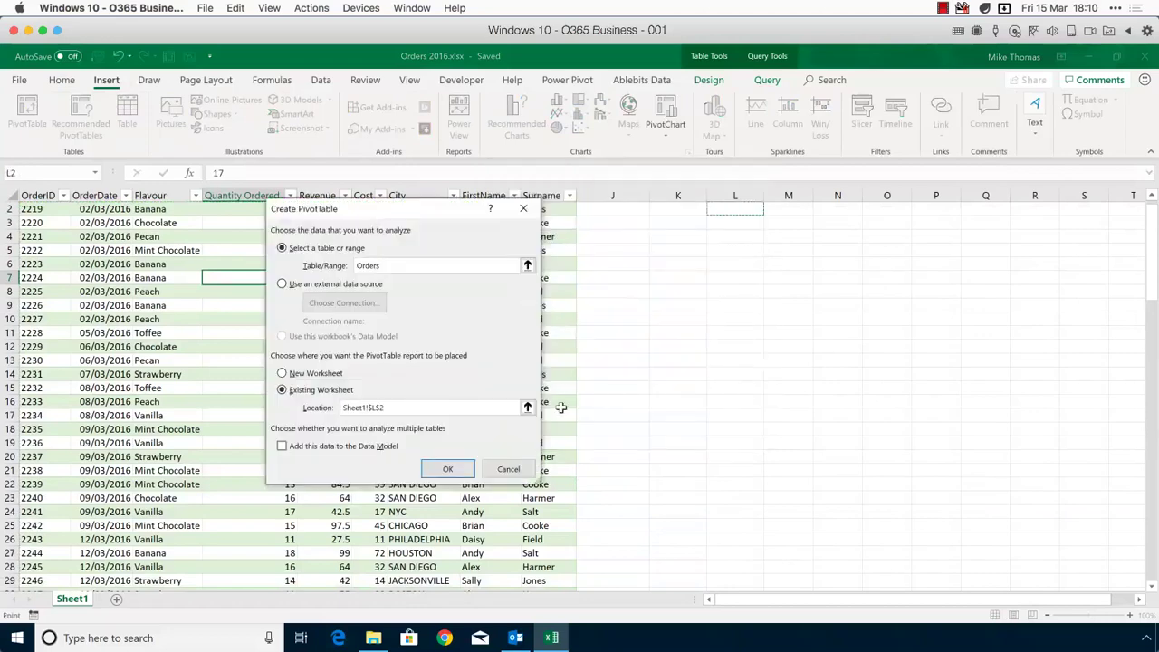
left_click(450, 469)
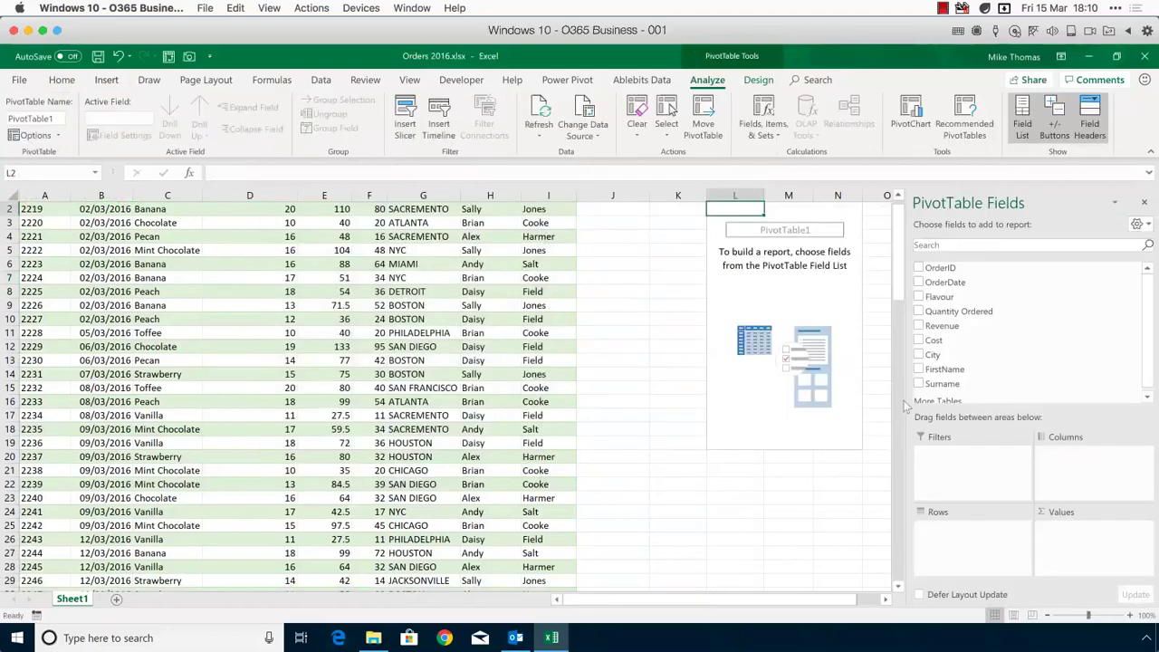
Step: Build the PivotTable with Flavour as rows and the sum of Revenue as values
left_click_drag(949, 301, 933, 541)
left_click_drag(944, 326, 1092, 542)
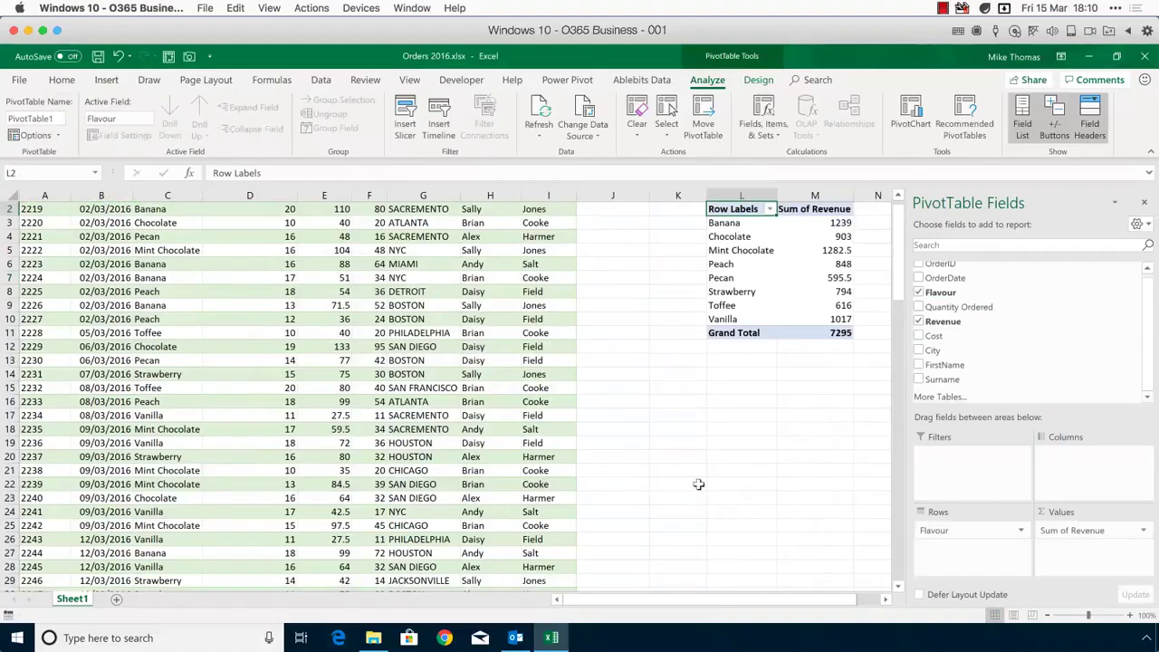
left_click(696, 484)
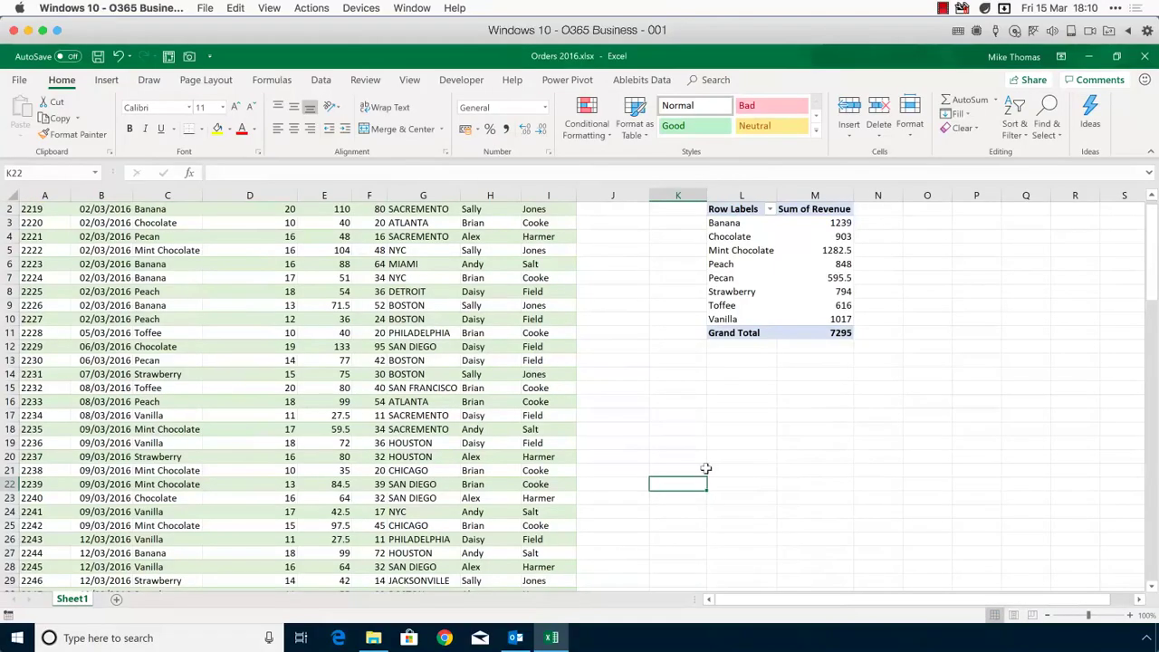
Step: Highlight the Orders table's columns A to I, open Orders2016.csv from the Power Query Demo Files folder, and return to the Orders 2016 workbook
scroll(571, 466, "up", 1)
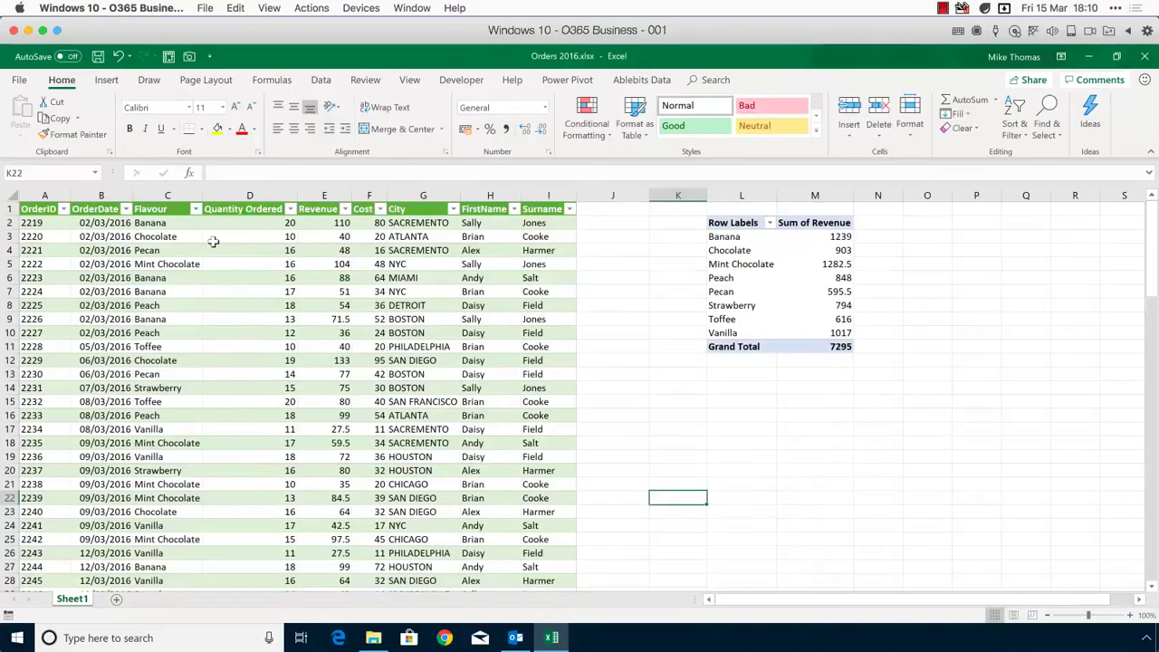
left_click_drag(59, 195, 549, 206)
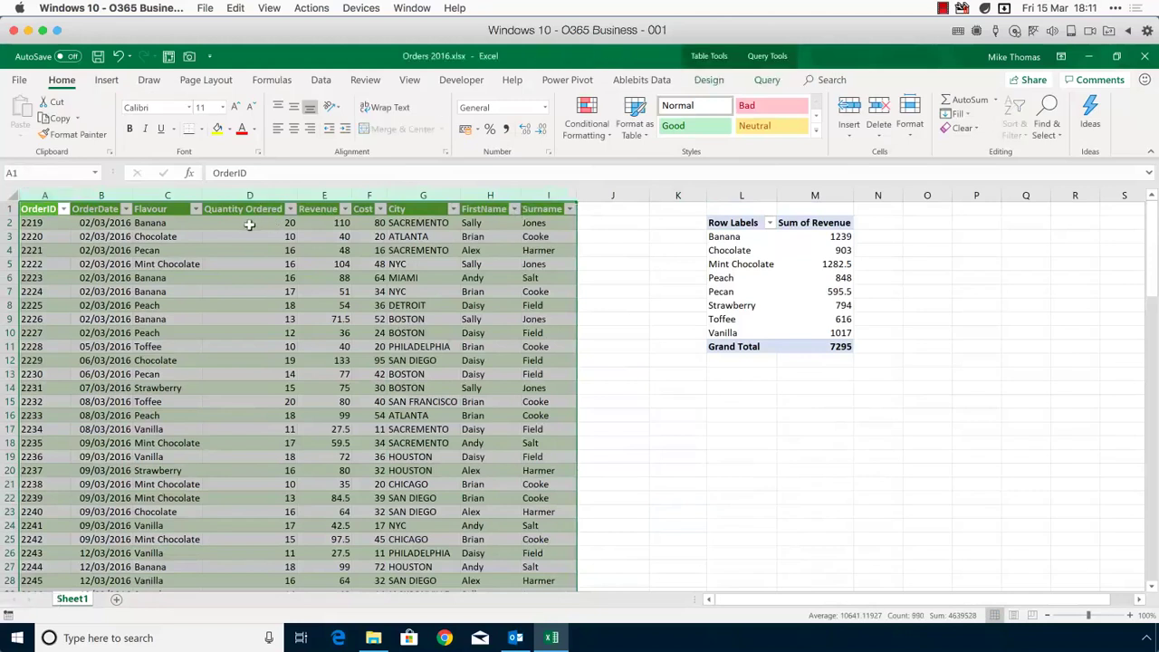
left_click(1091, 57)
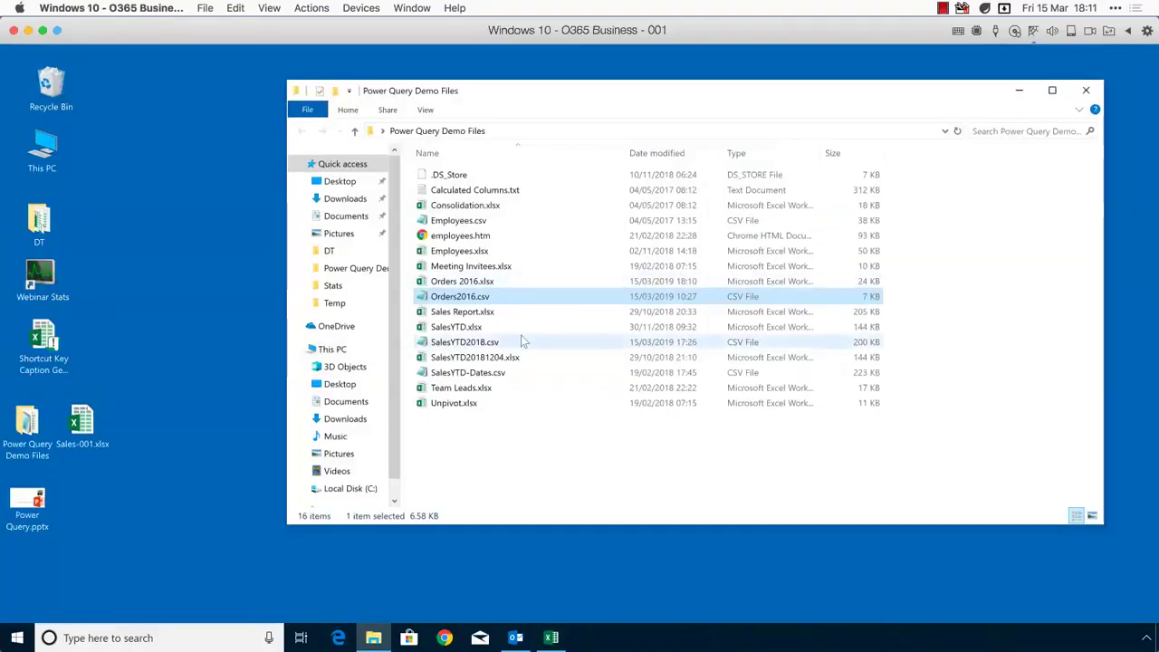
double_click(450, 299)
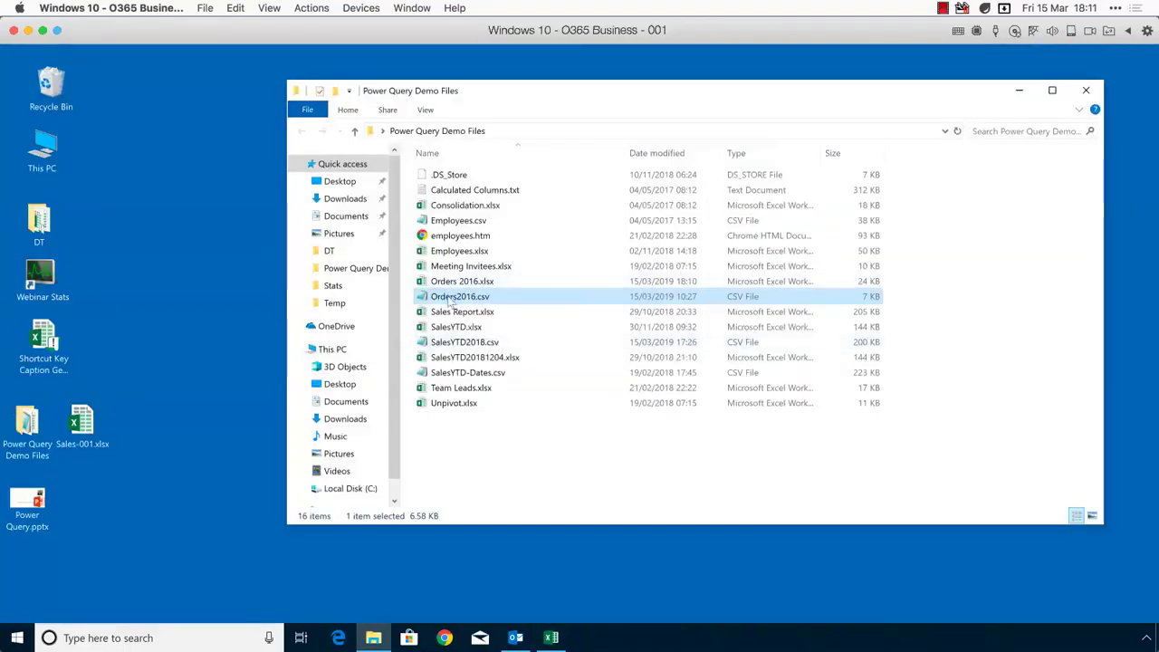
left_click(551, 639)
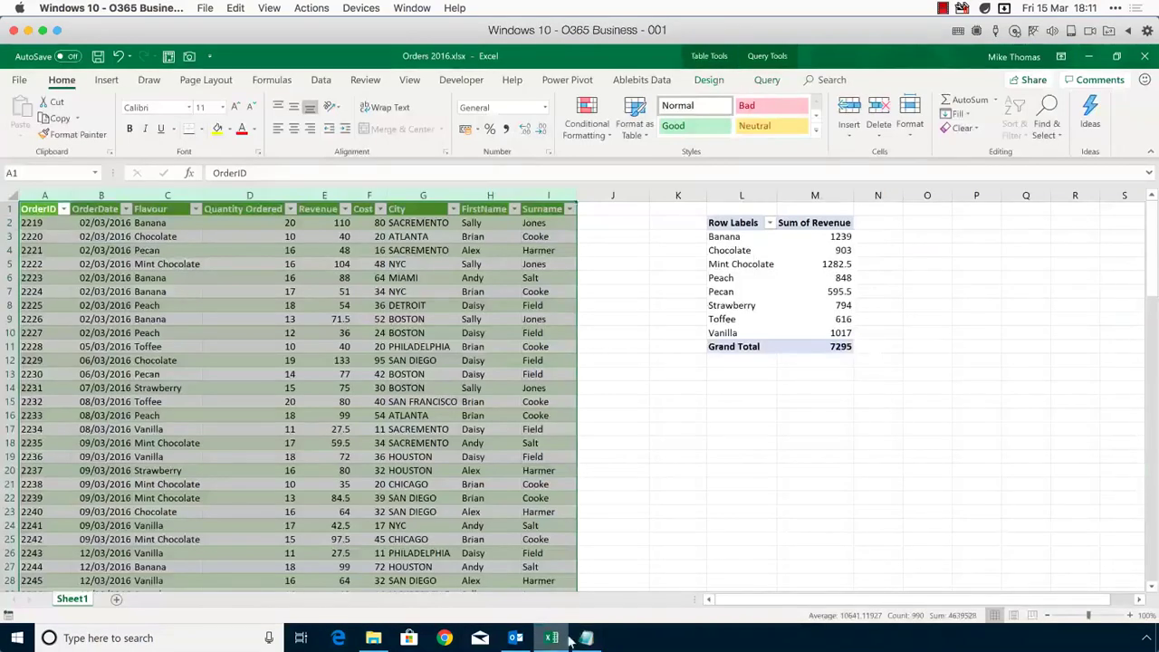
left_click(568, 639)
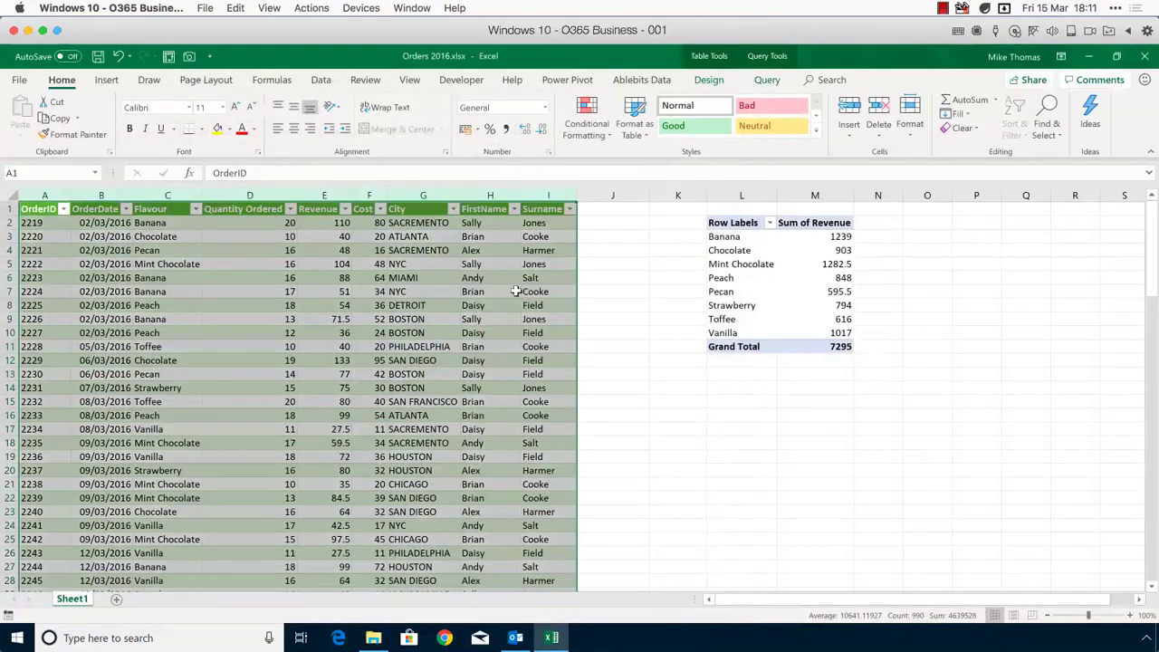
Step: Highlight the revenue PivotTable and its source Orders table in turn to compare the summary with its data
left_click(522, 292)
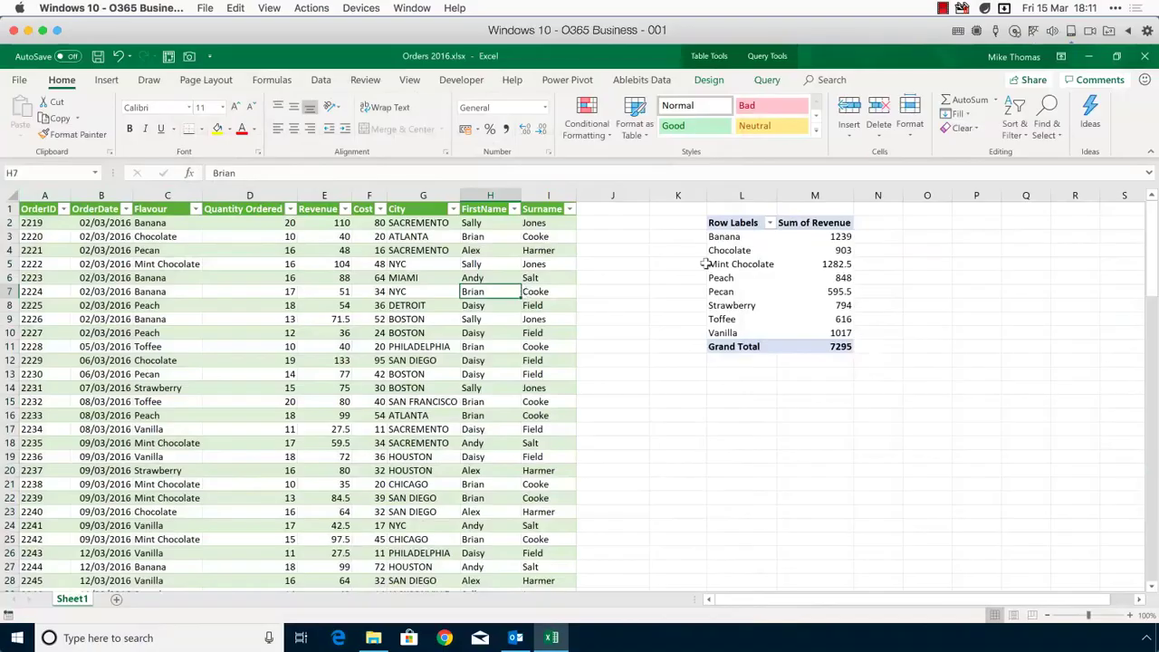
left_click(759, 223)
left_click_drag(762, 223, 825, 340)
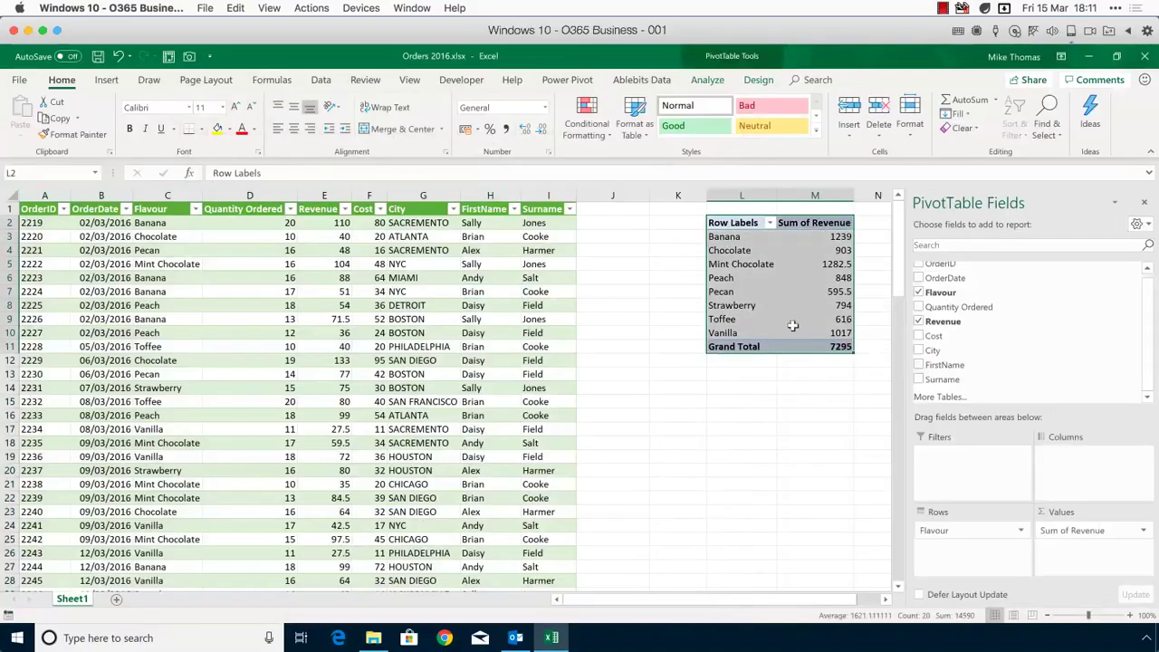
left_click(741, 277)
left_click_drag(67, 195, 548, 196)
Step: Refresh the Orders query table from its source CSV
left_click(259, 248)
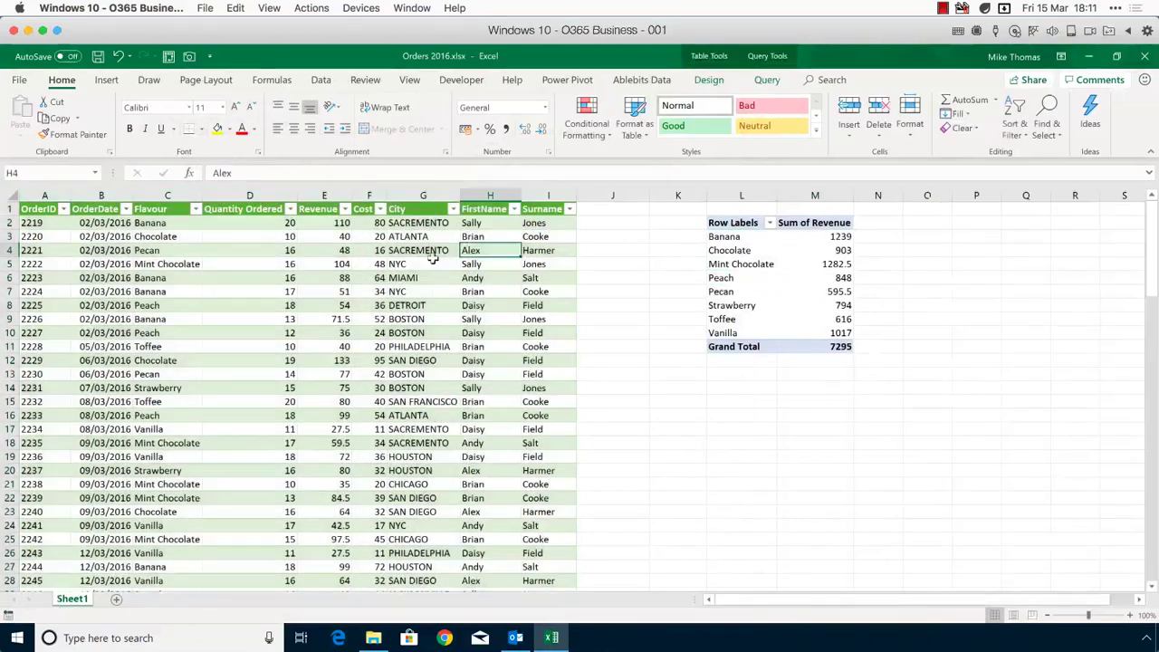
right_click(262, 252)
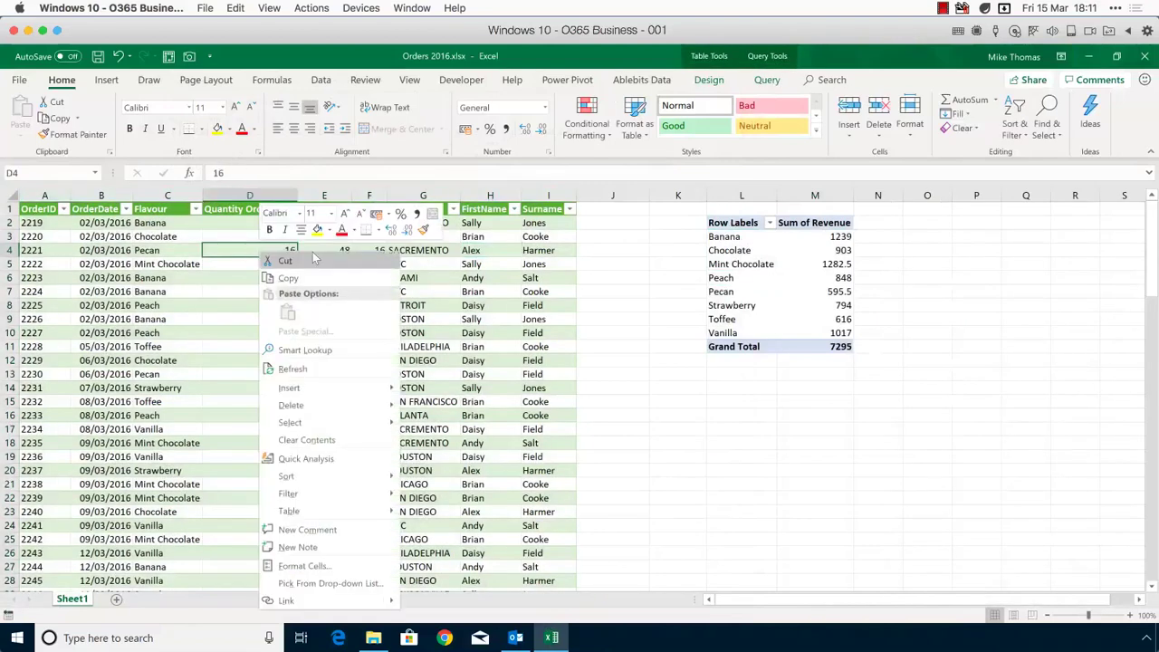
left_click(292, 370)
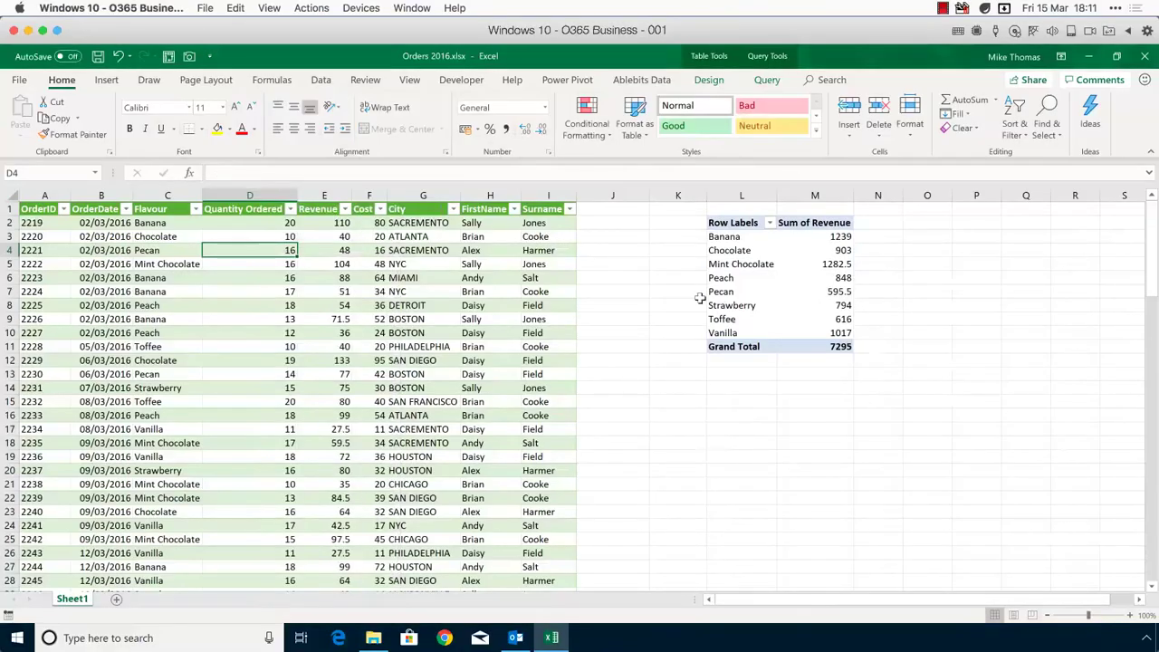
Step: Delete the PivotTable that sums revenue by flavour from the worksheet
left_click(742, 224)
left_click_drag(794, 224, 807, 350)
left_click(490, 346)
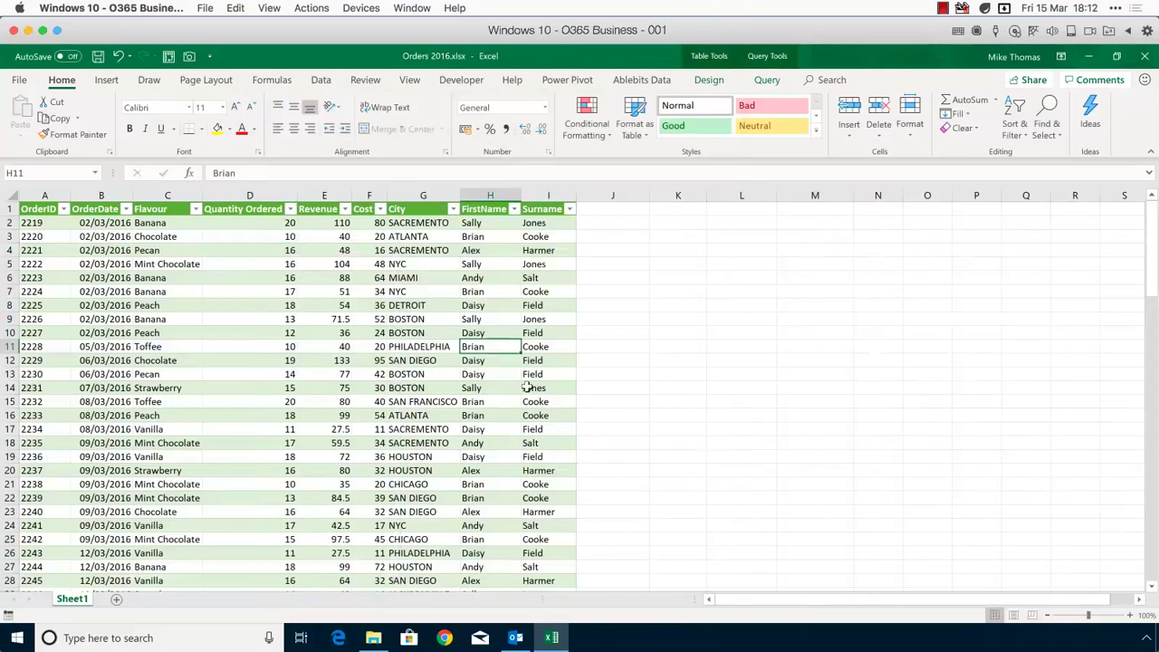
Step: Add a Profit column to the Orders table starting in J1, calculated with =E2-F2 in its first data row
left_click(597, 209)
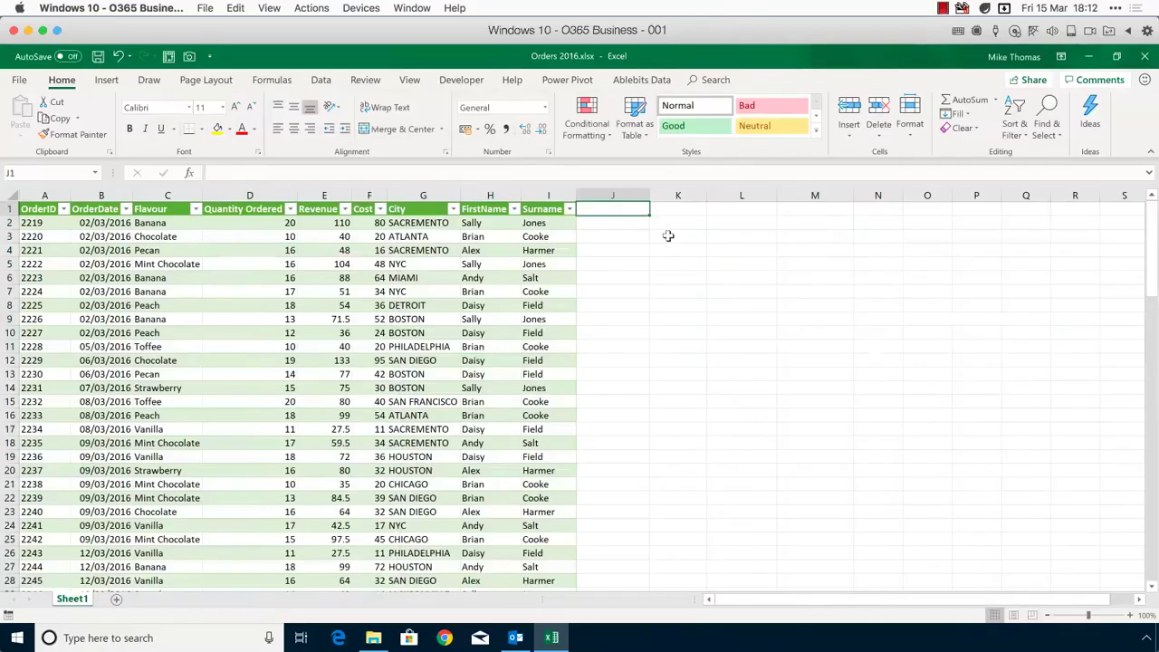
type("Profit")
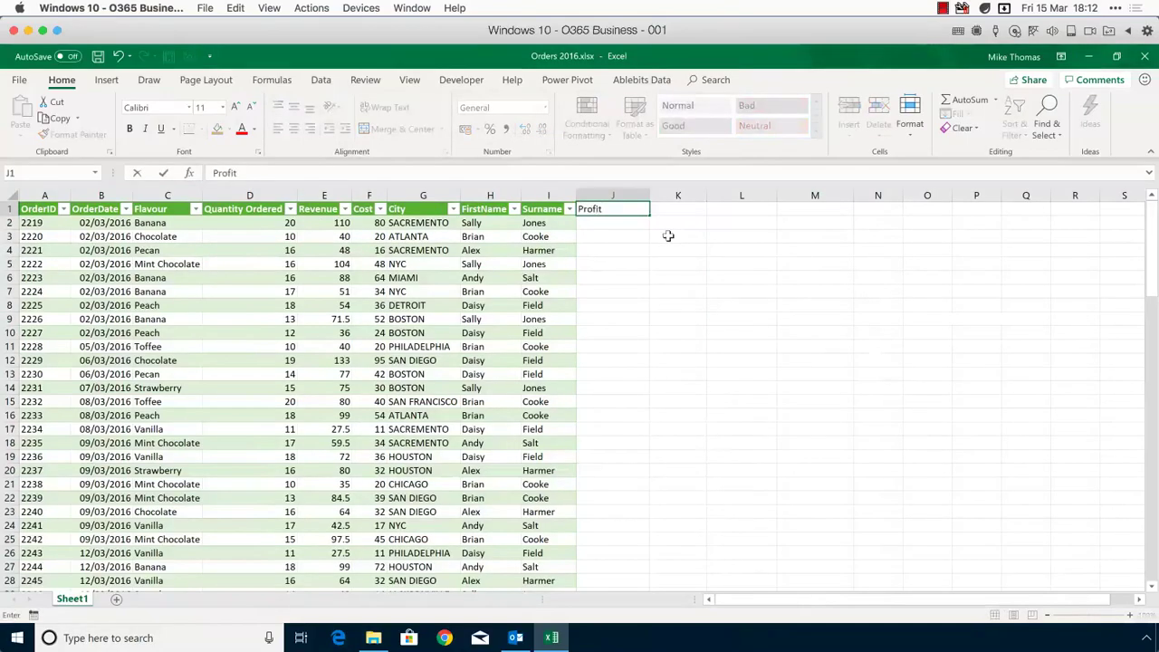
key("Return")
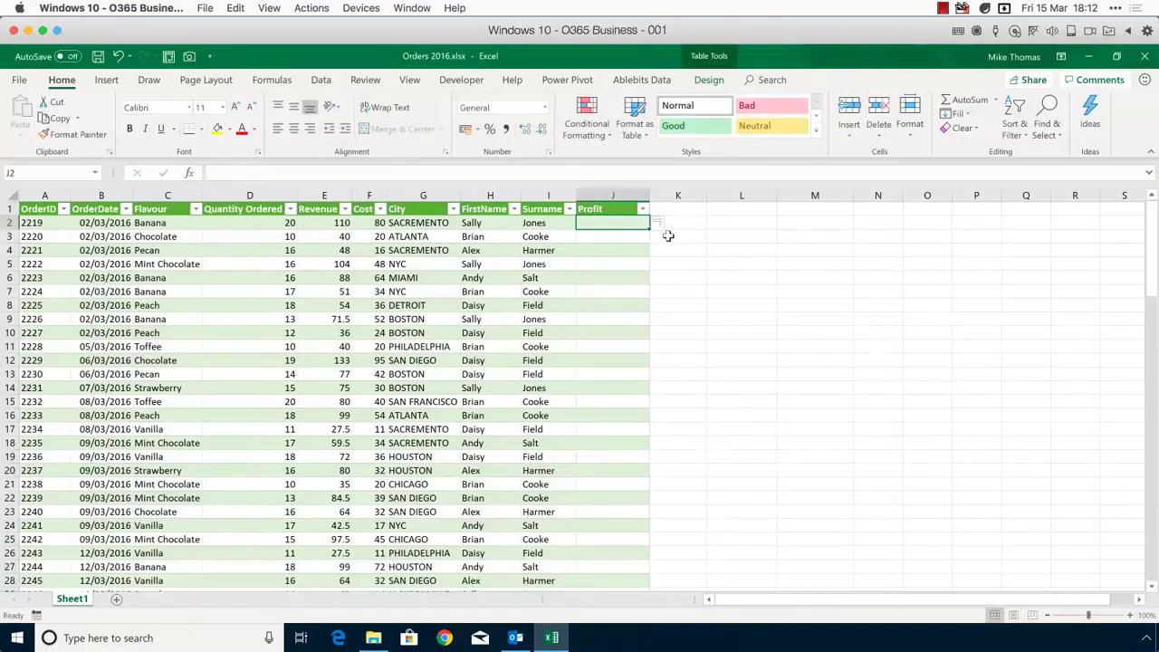
type("=")
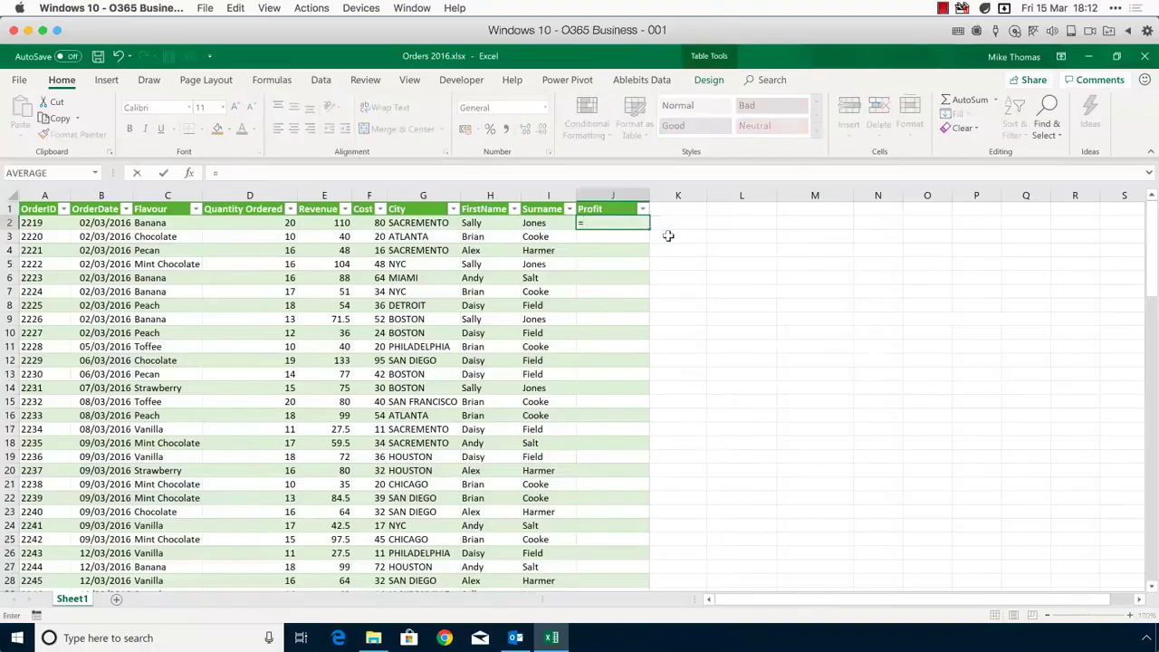
type("E2-F2")
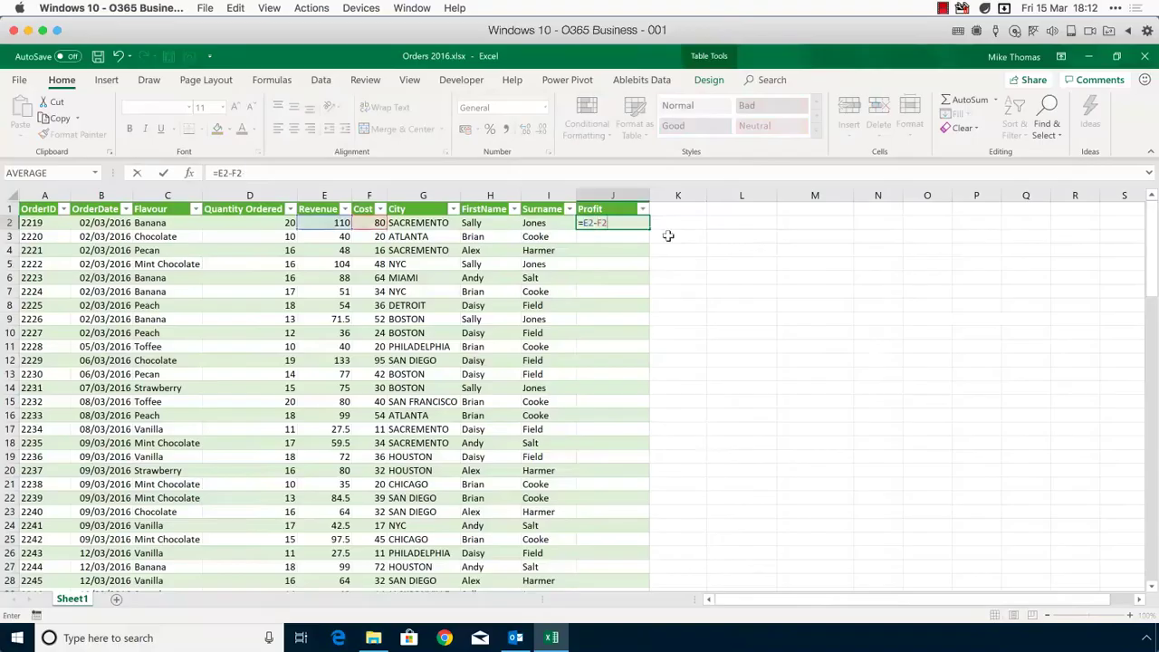
key("Return")
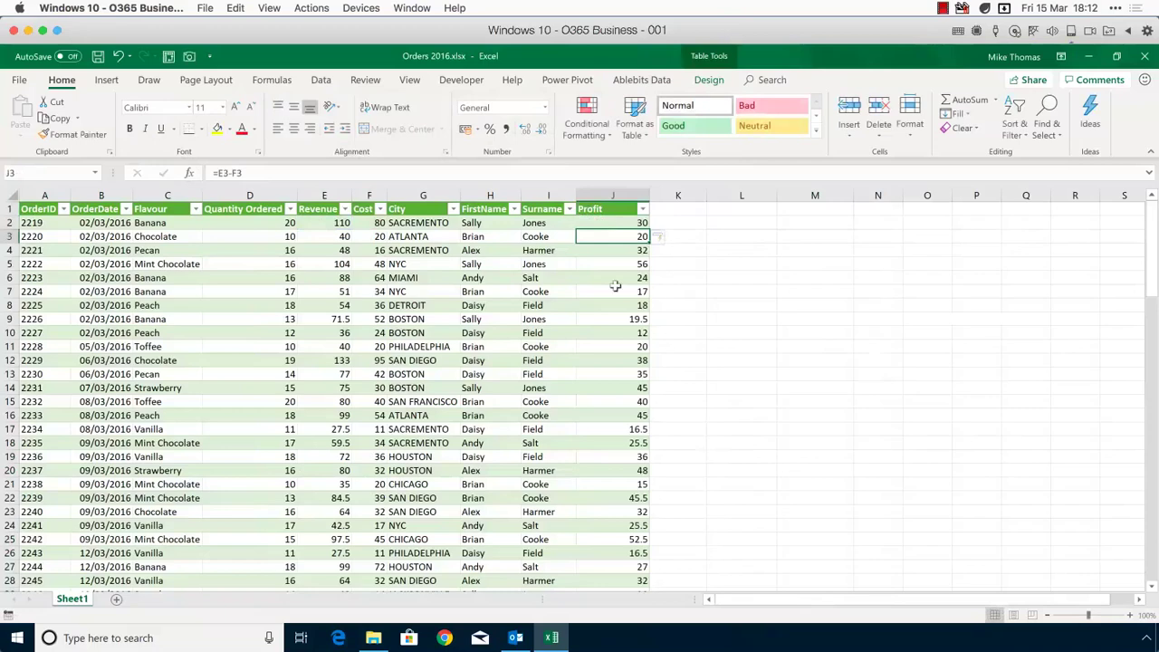
scroll(614, 288, "down", 20)
scroll(614, 292, "up", 20)
Step: Open the Orders query in the Power Query Editor, review its applied steps, and close and load it back to the worksheet
left_click(505, 317)
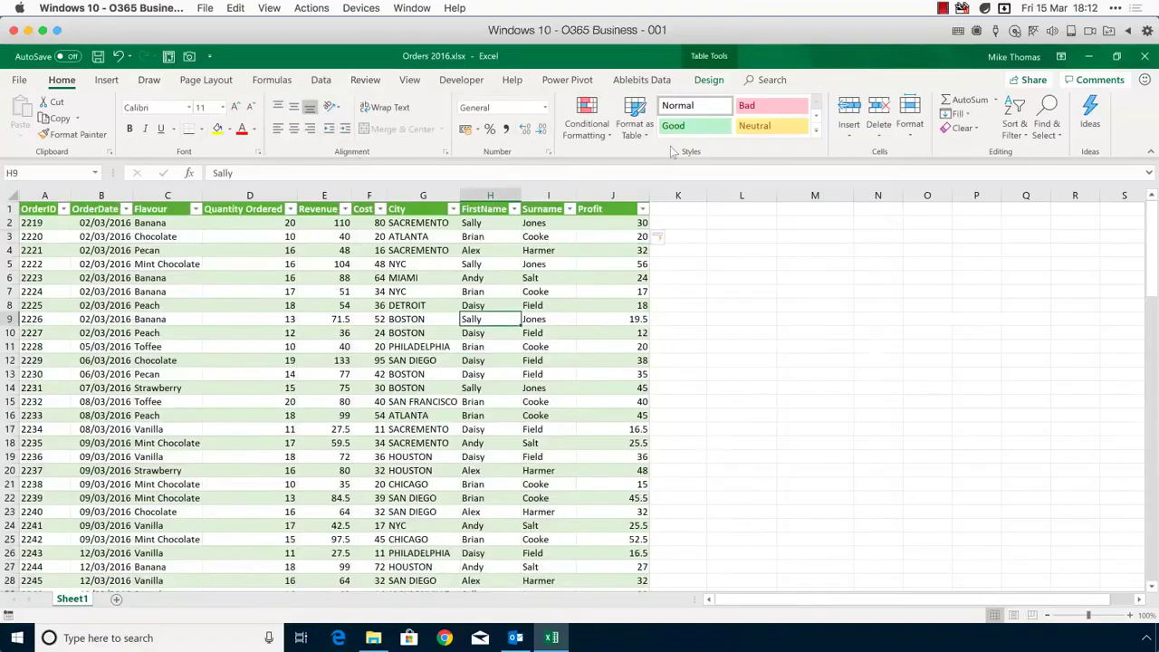
left_click(320, 80)
left_click(321, 102)
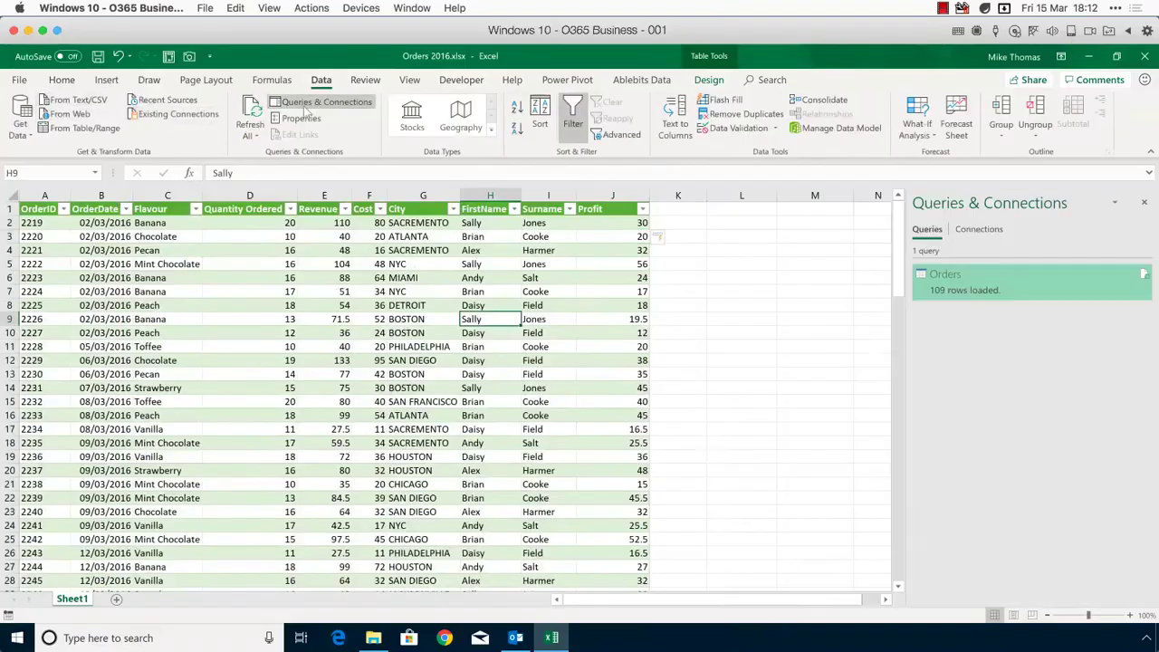
right_click(938, 288)
left_click(971, 325)
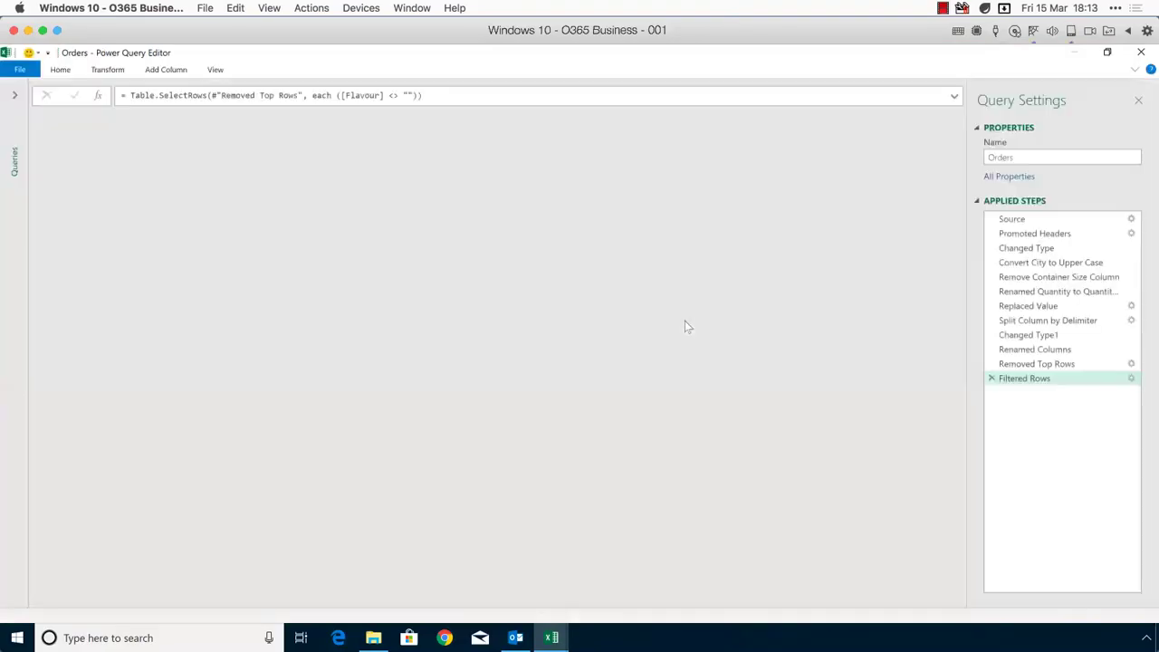
left_click_drag(1025, 378, 1029, 389)
left_click(19, 71)
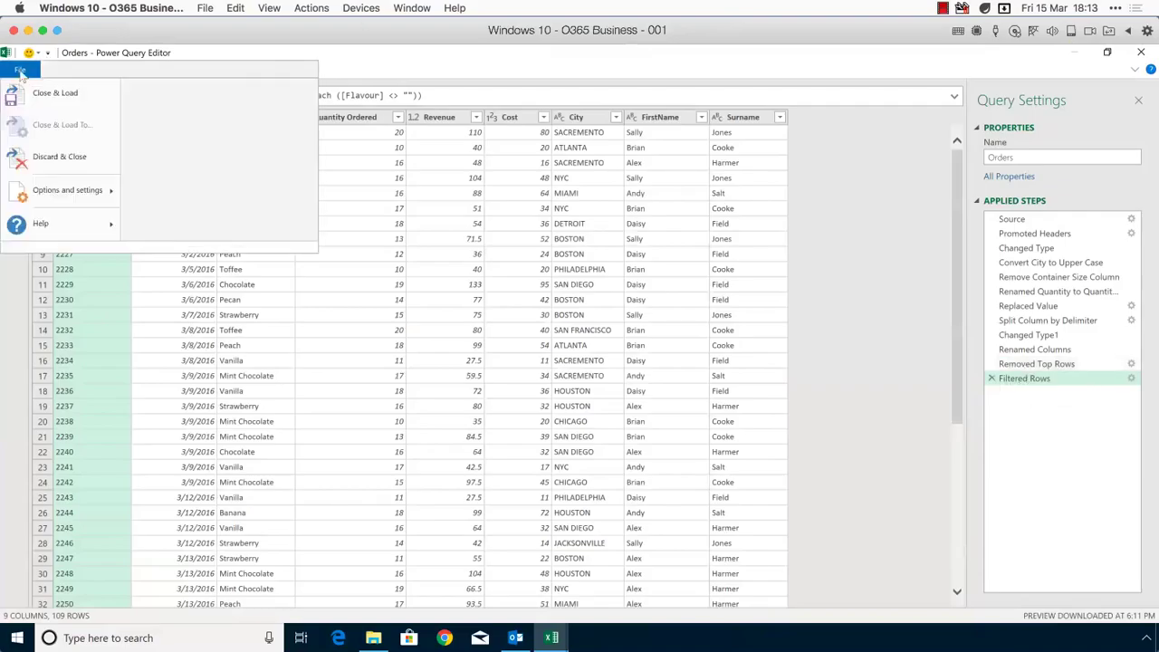
left_click(54, 92)
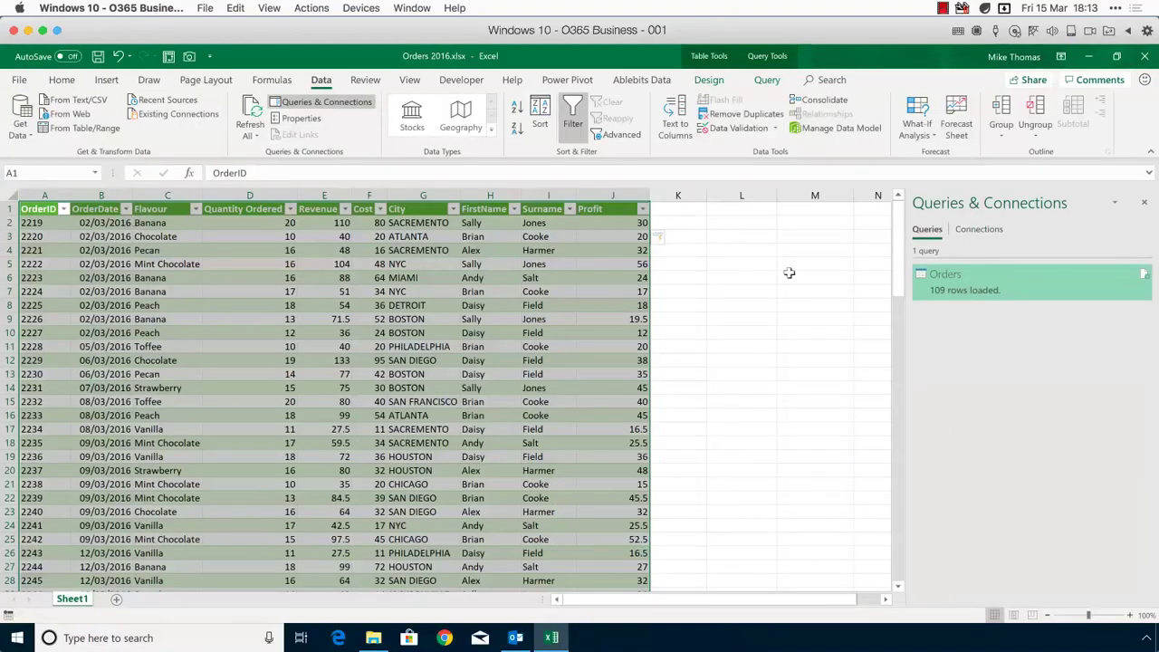
Step: Close the Queries & Connections list and inspect the Profit column and the formula in its first data cell
left_click(1144, 202)
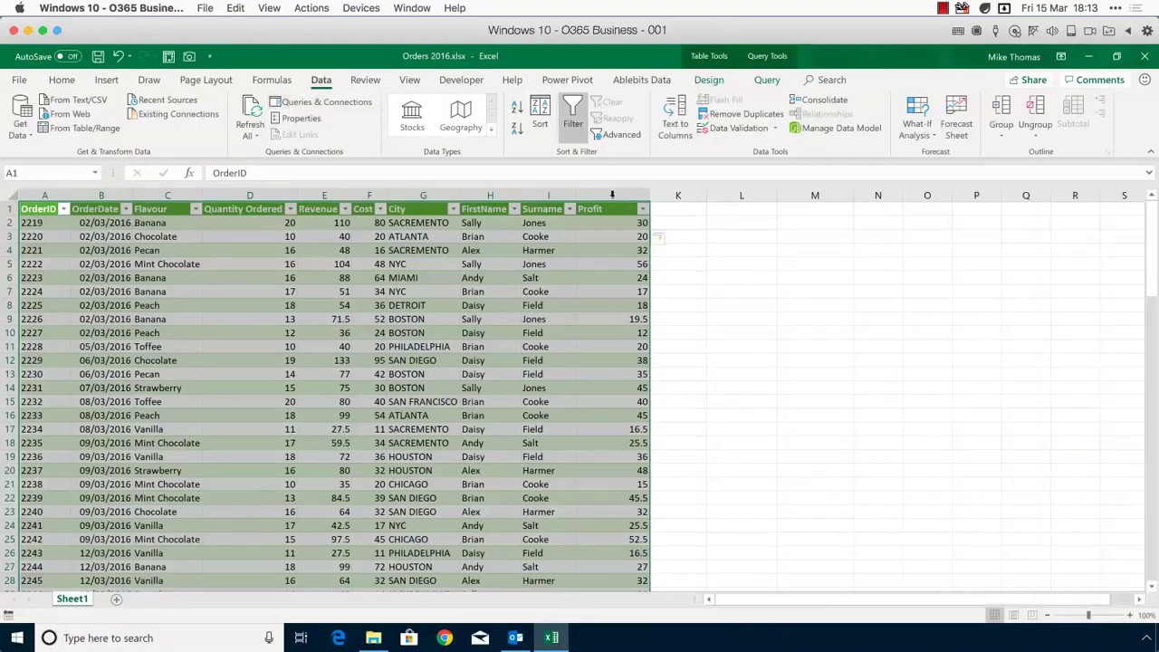
left_click(613, 195)
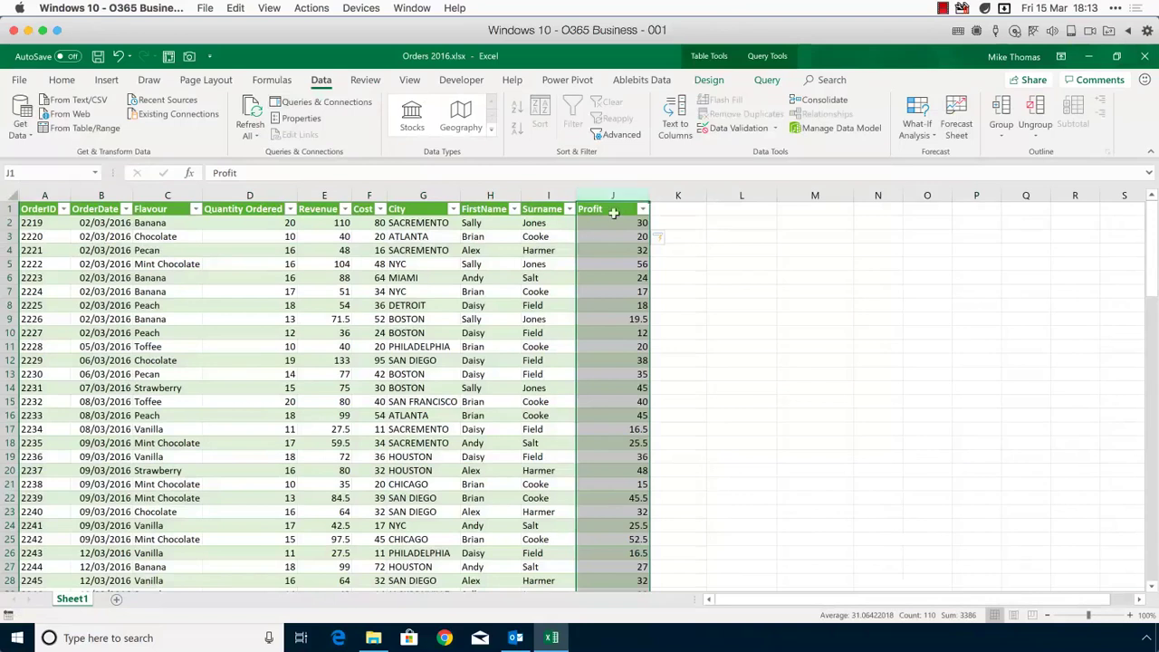
left_click(612, 223)
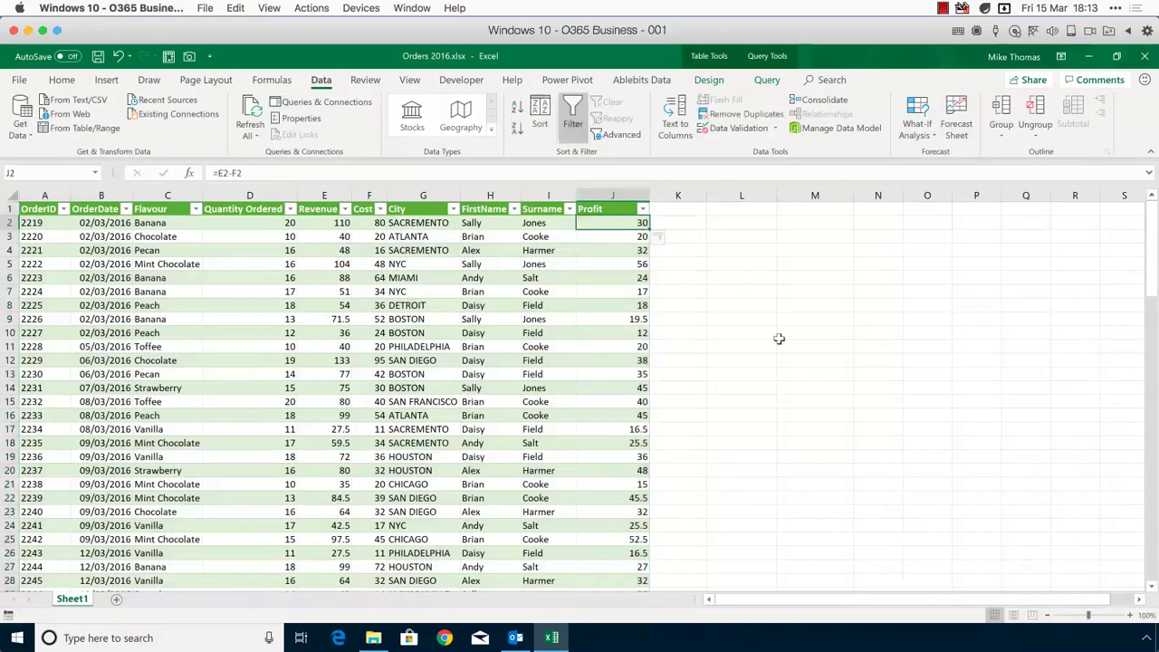
Step: Create a PivotTable from the Orders table on the existing worksheet, placed at Sheet1 cell L1
left_click(490, 250)
left_click(105, 80)
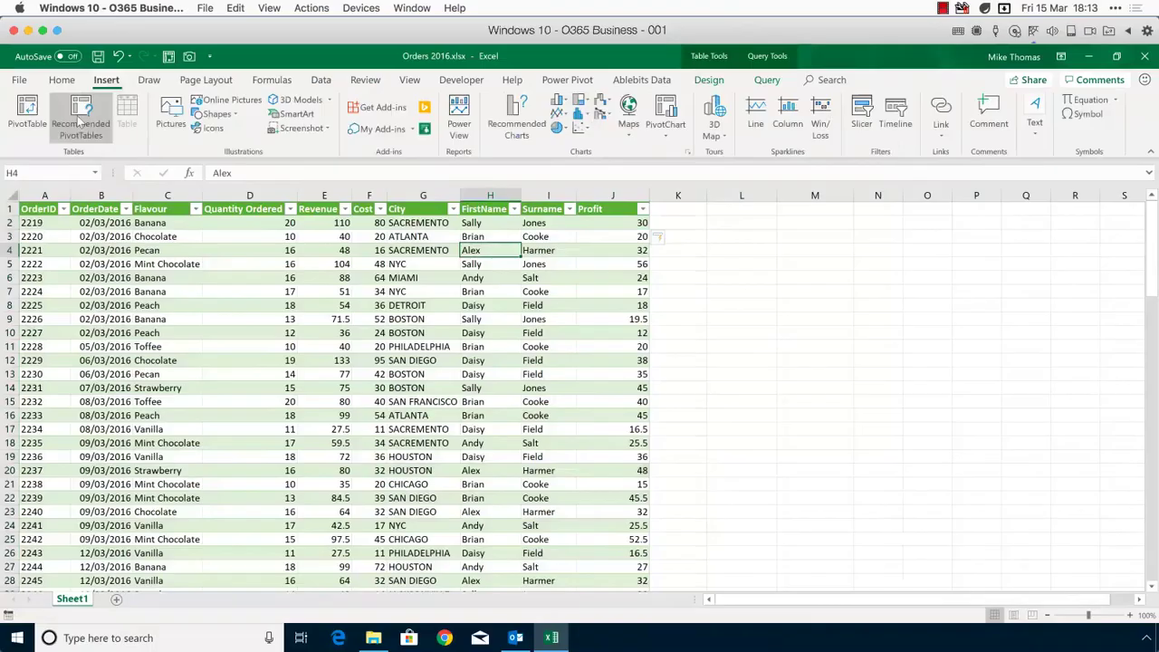
left_click(27, 113)
left_click(333, 389)
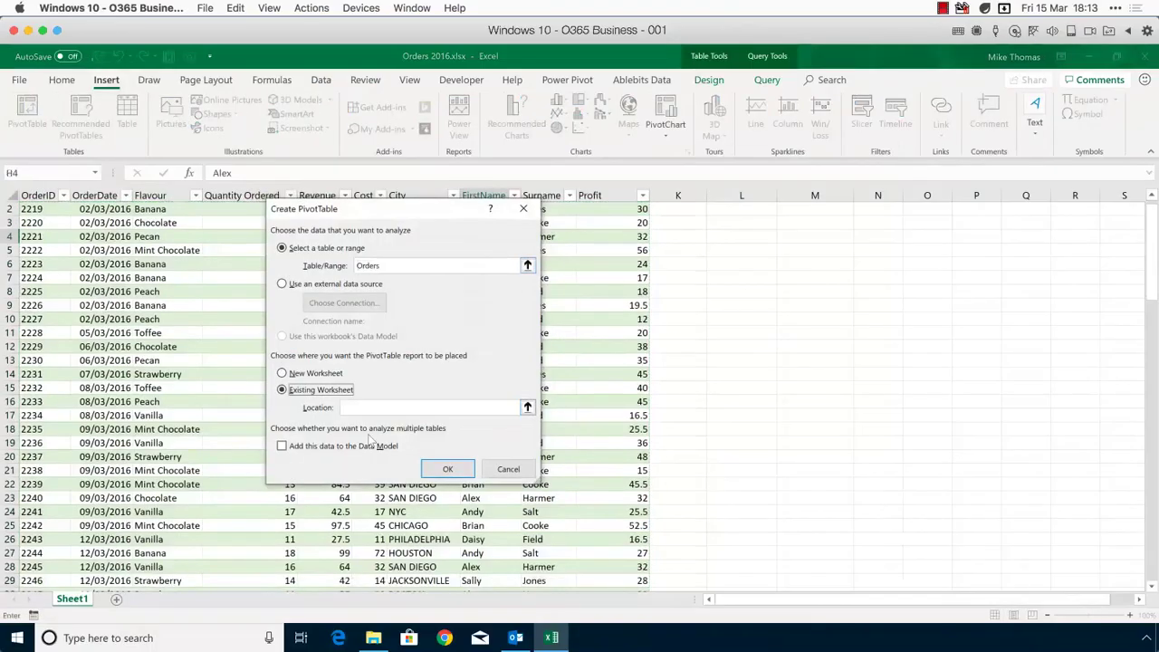
scroll(753, 237, "up", 1)
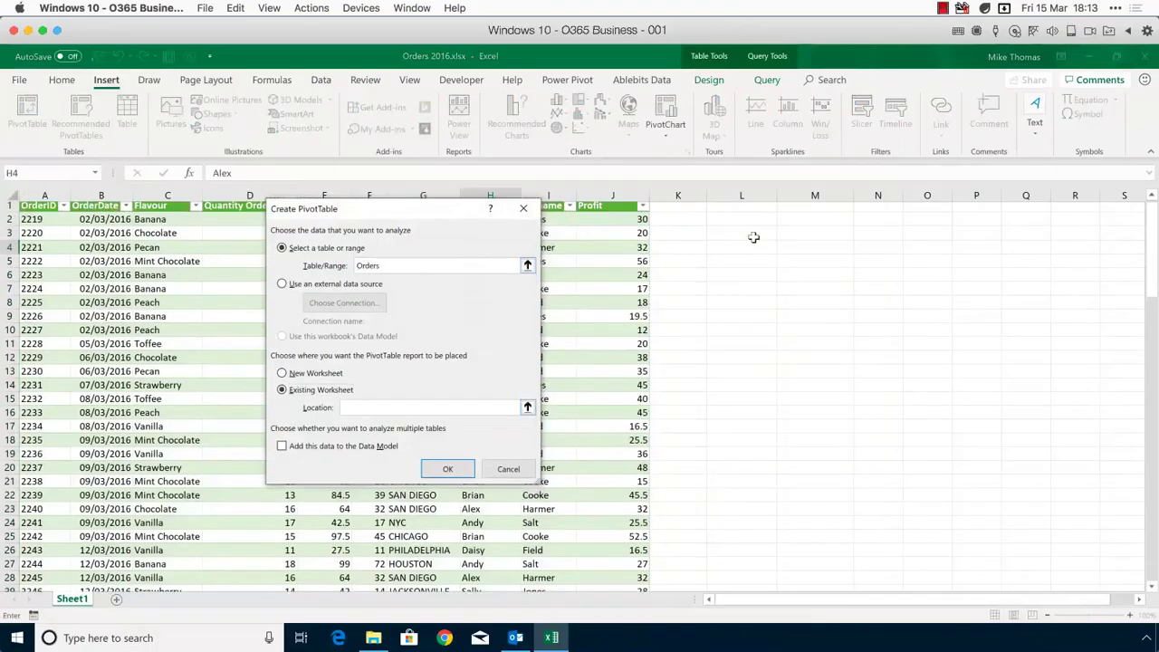
left_click(750, 215)
left_click(457, 468)
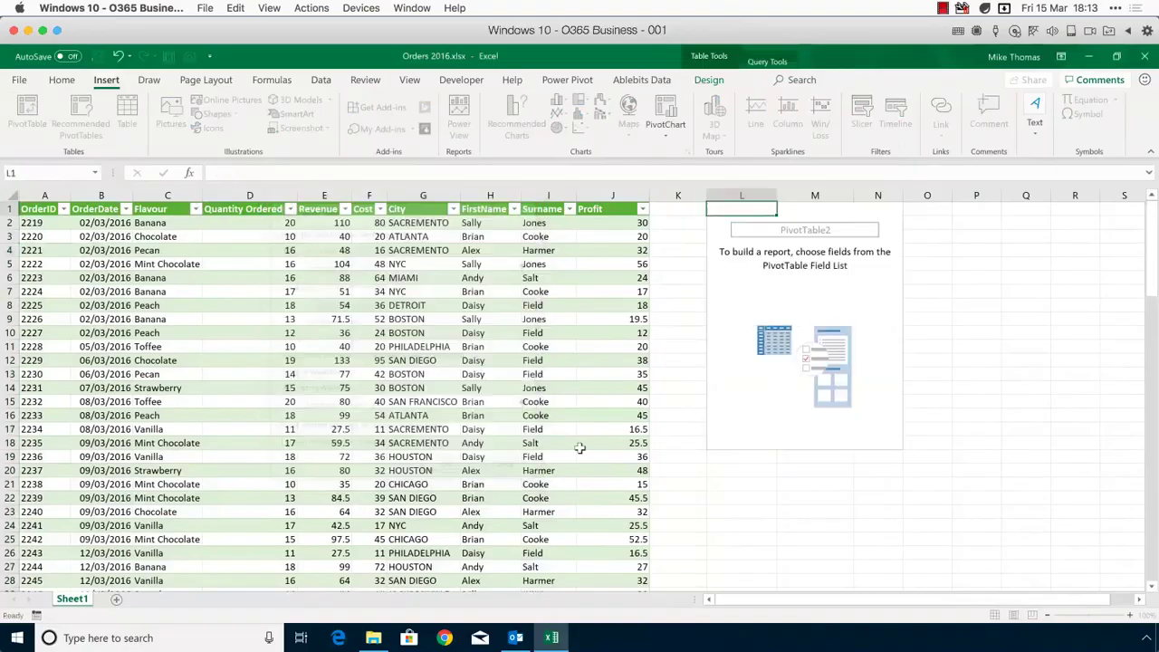
Step: Build the new PivotTable with Flavour as rows and the sum of Profit as values
left_click_drag(938, 297, 947, 534)
left_click_drag(937, 379, 1087, 532)
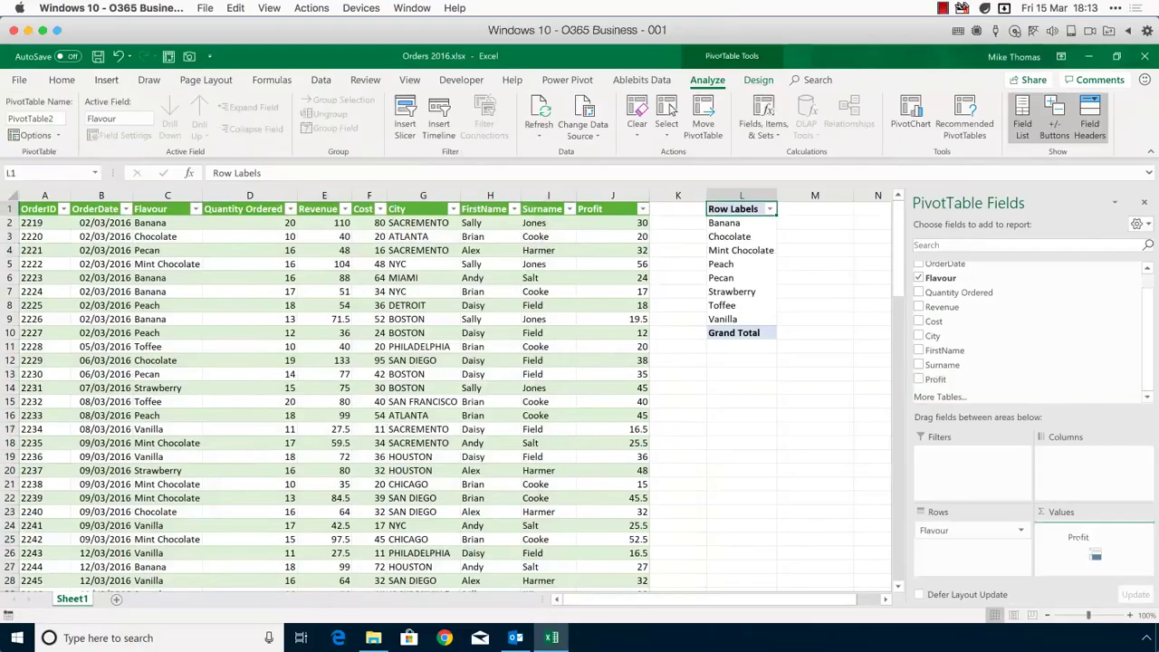
left_click(811, 518)
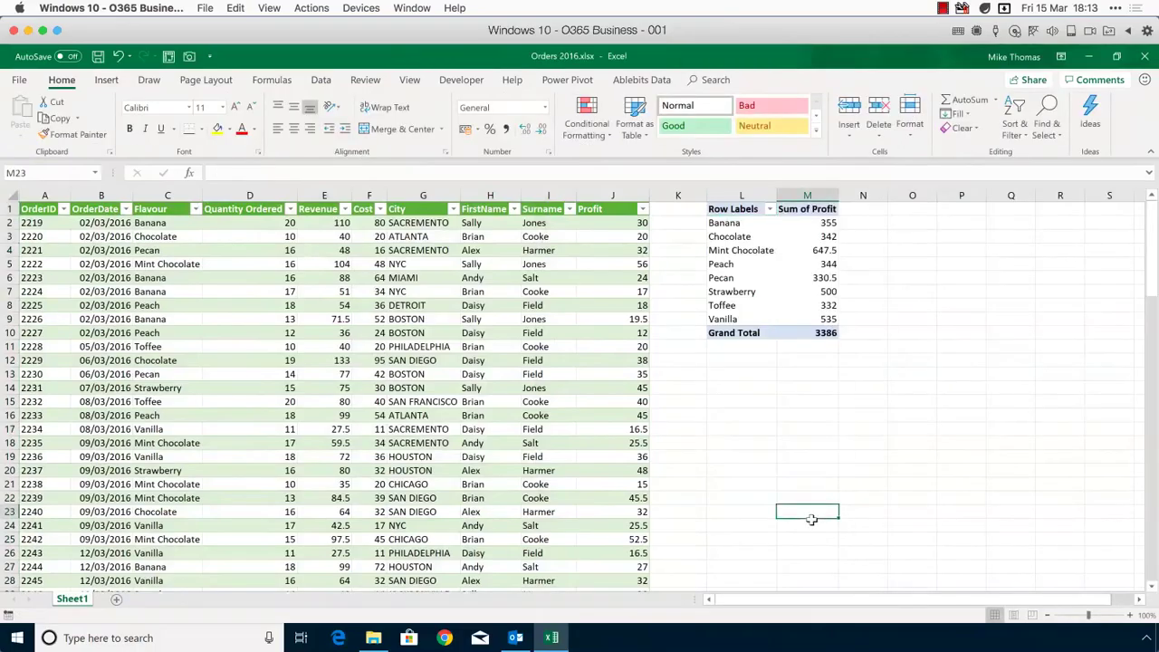
Step: Delete the PivotTable that sums profit by flavour
left_click_drag(734, 210, 811, 334)
key("Delete")
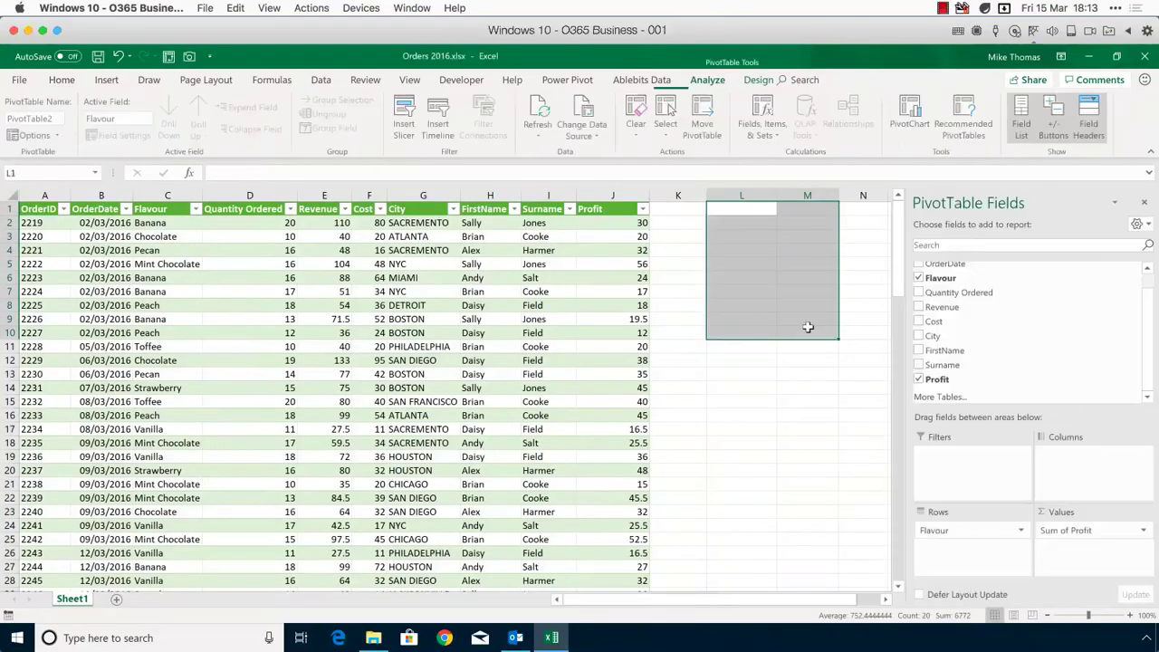
Step: Examine the Profit column's formulas and values from the first row down to the end of the Orders table
left_click(620, 262)
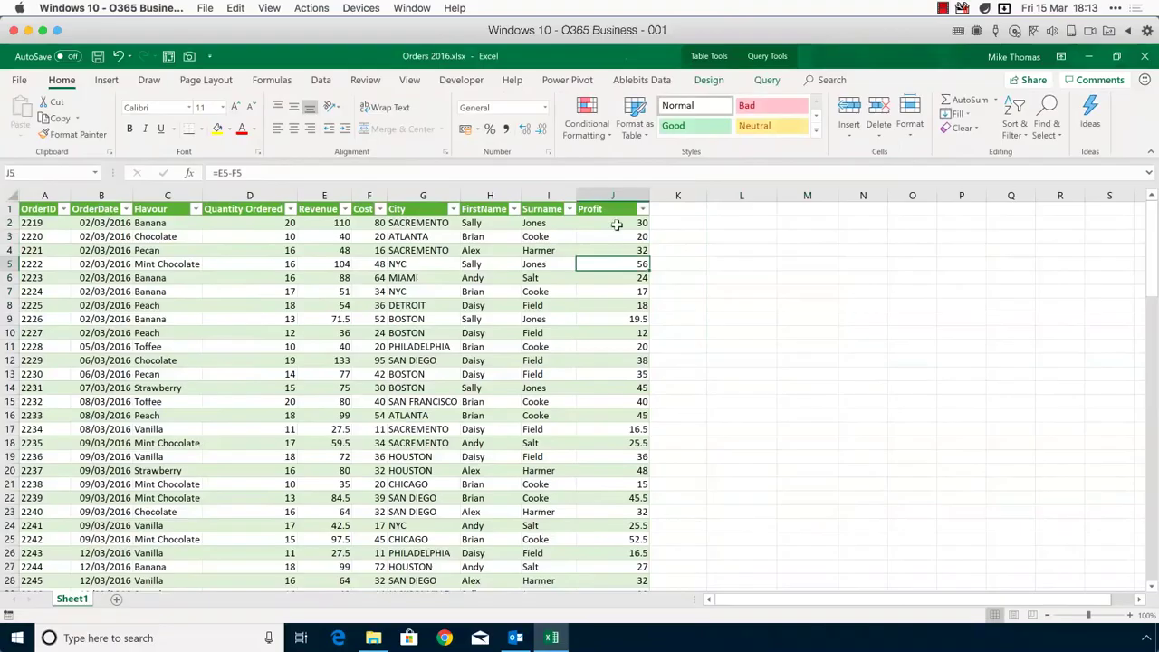
left_click(620, 223)
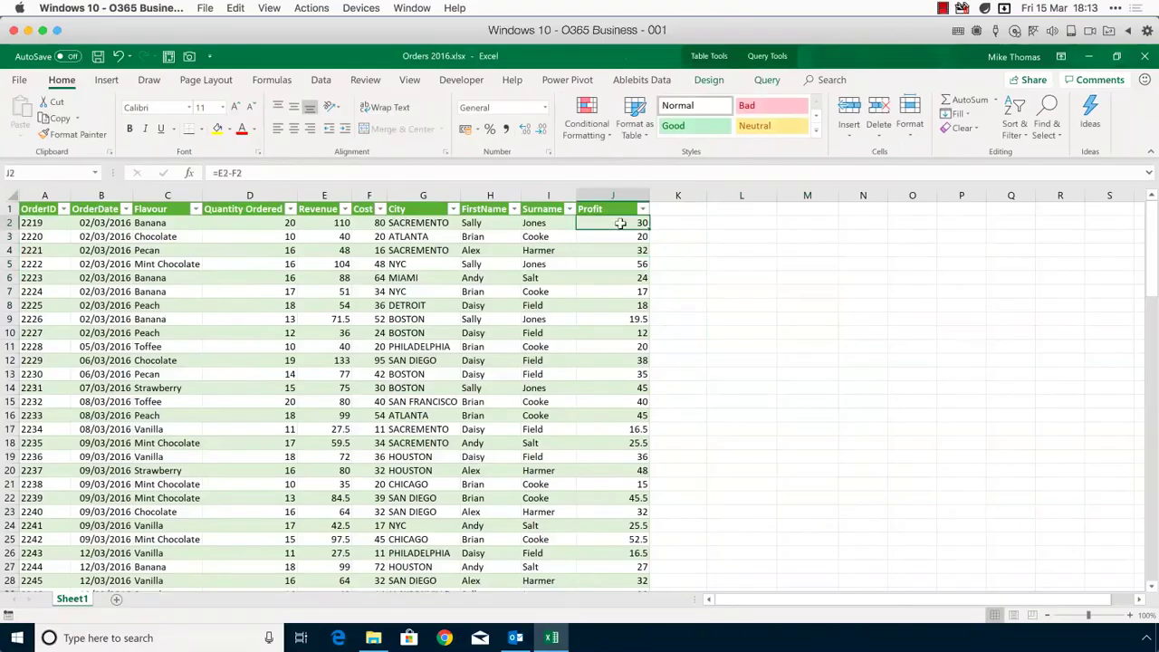
scroll(620, 223, "down", 20)
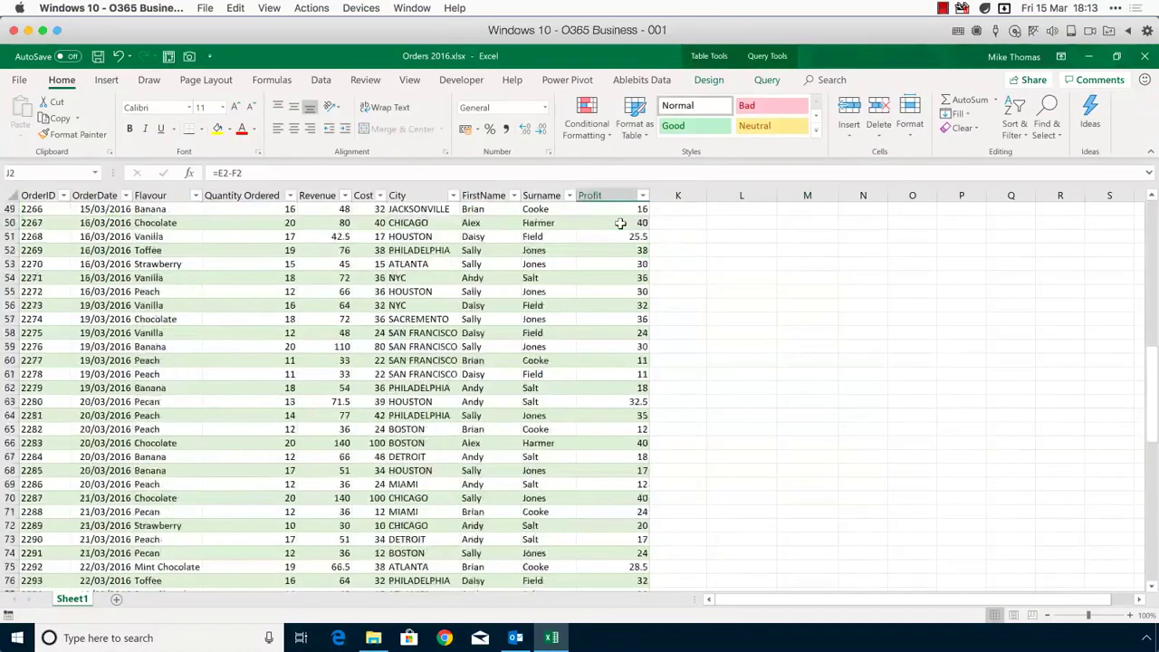
scroll(620, 225, "up", 1)
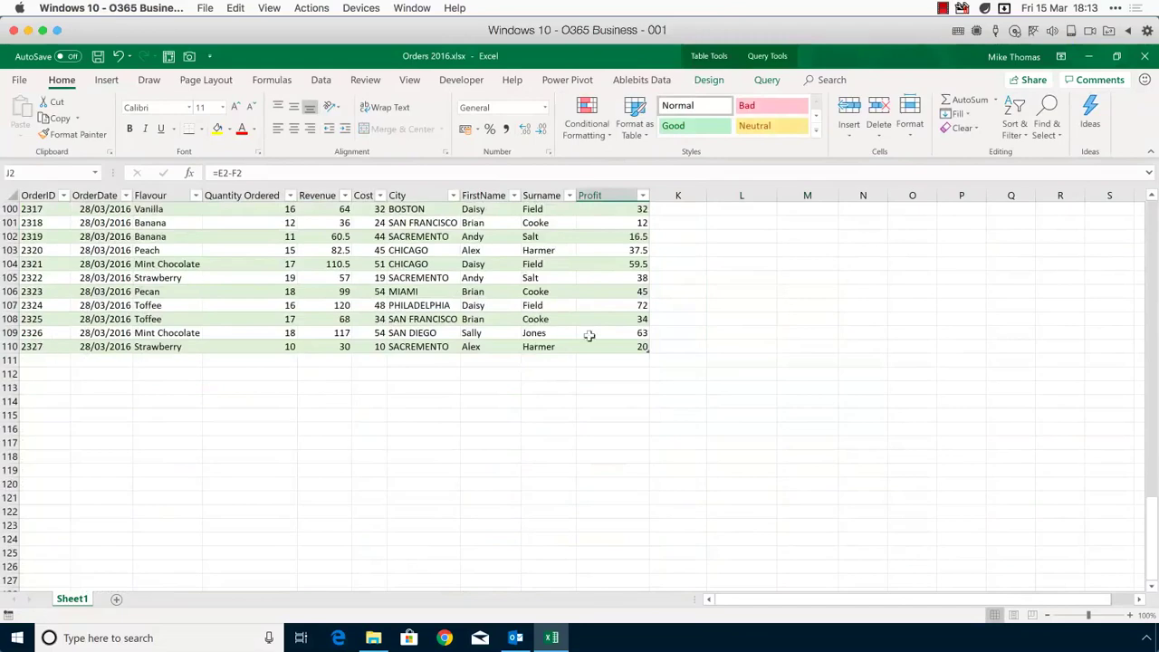
scroll(590, 334, "up", 20)
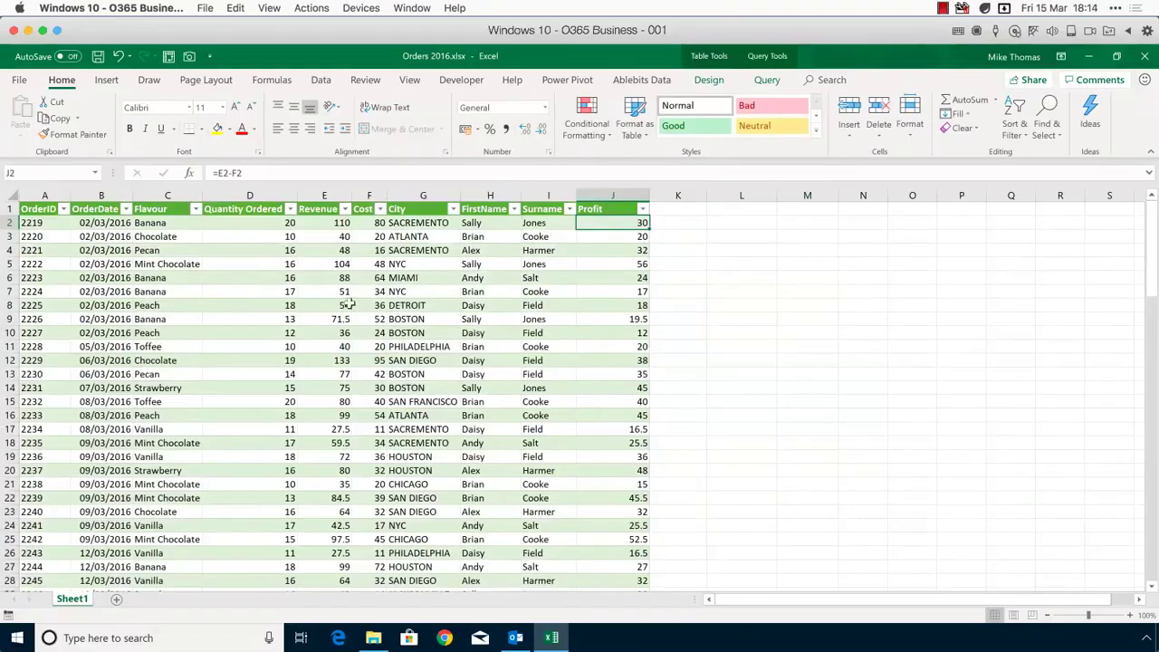
scroll(348, 305, "down", 4)
scroll(349, 304, "down", 8)
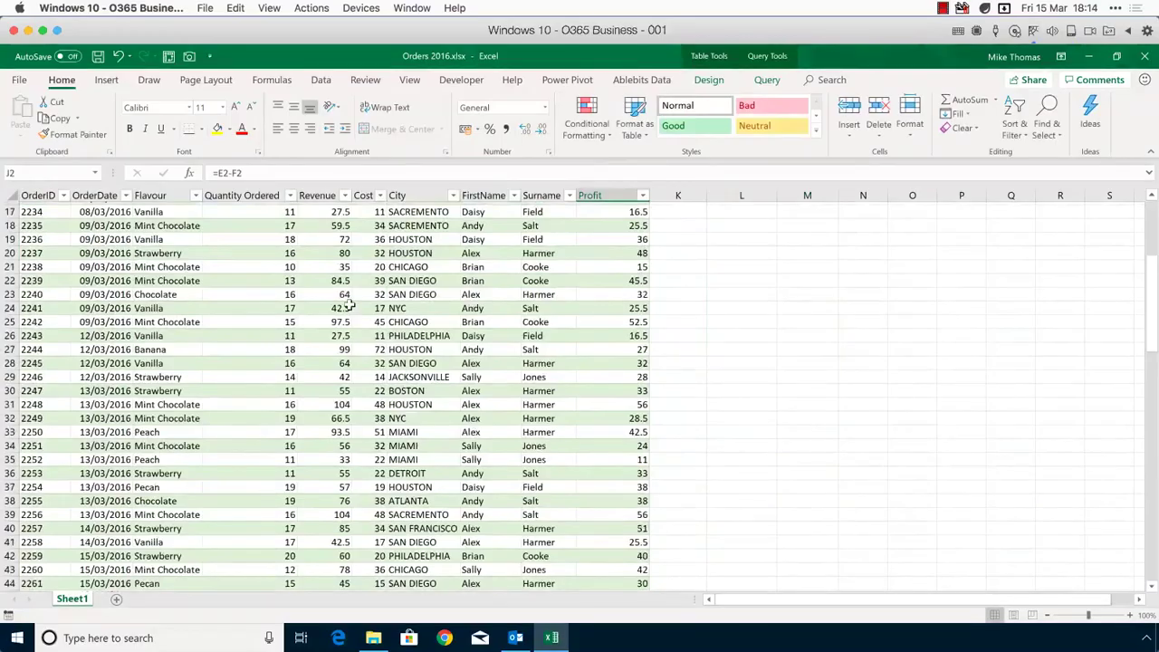
scroll(348, 305, "up", 12)
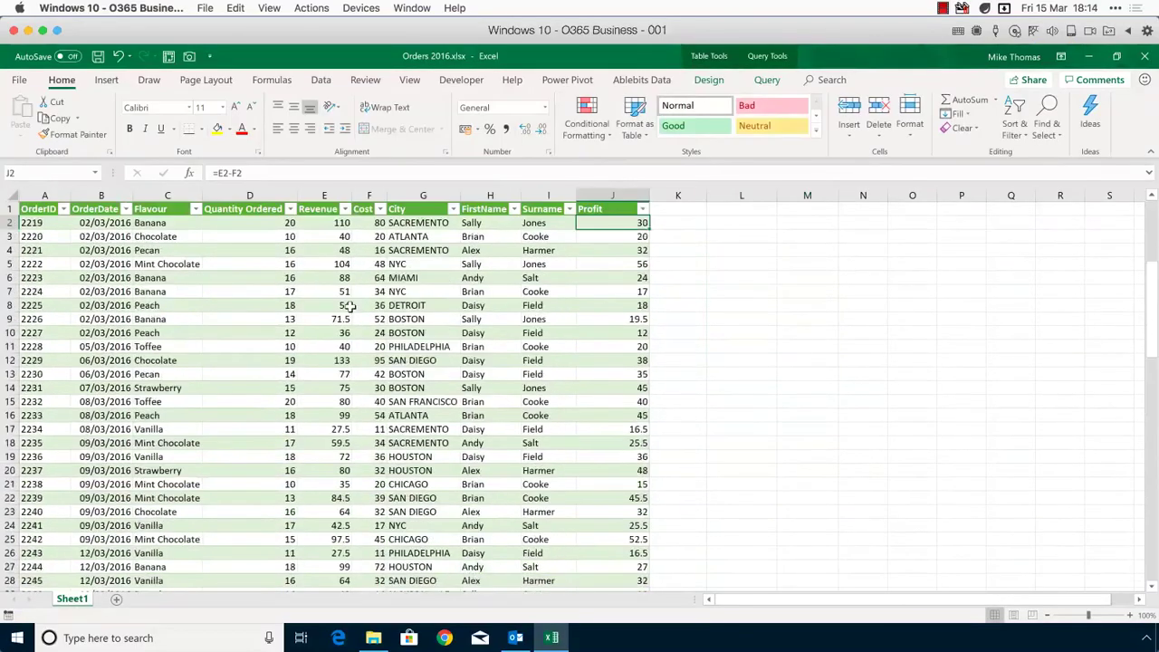
left_click(612, 196)
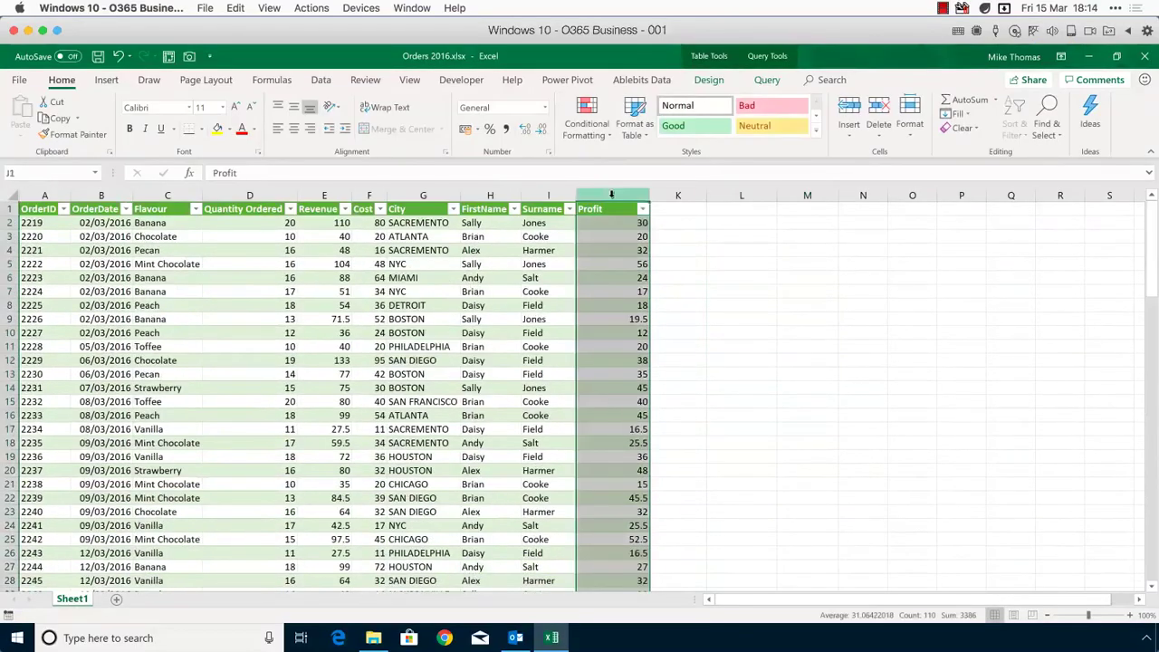
left_click(611, 220)
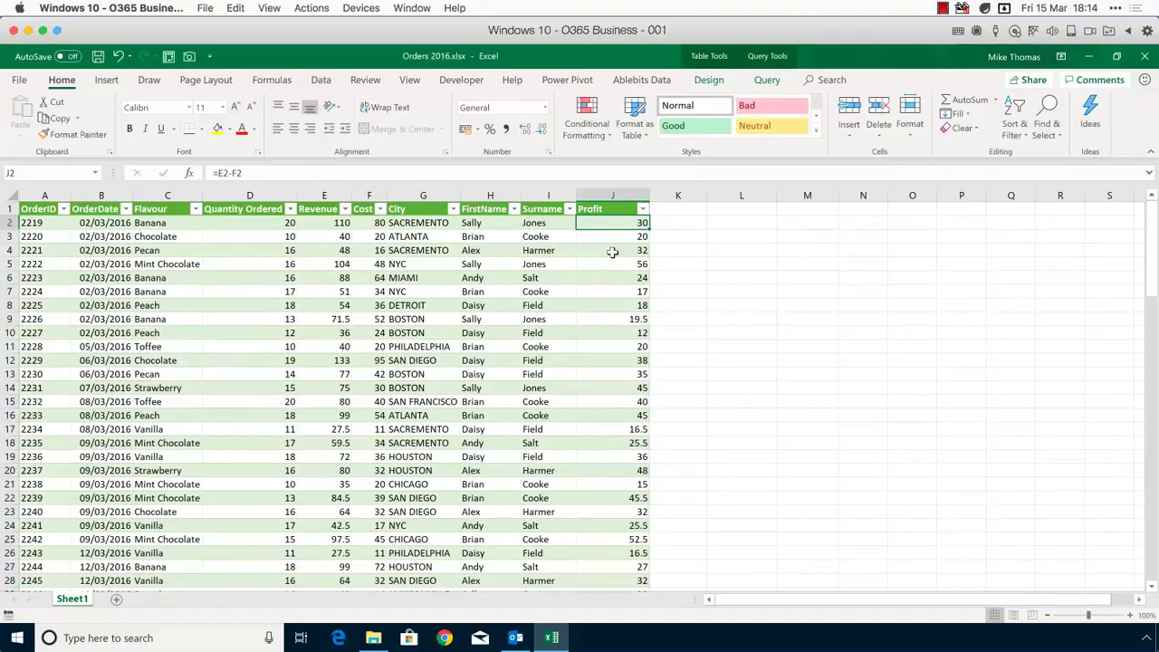
left_click(722, 266)
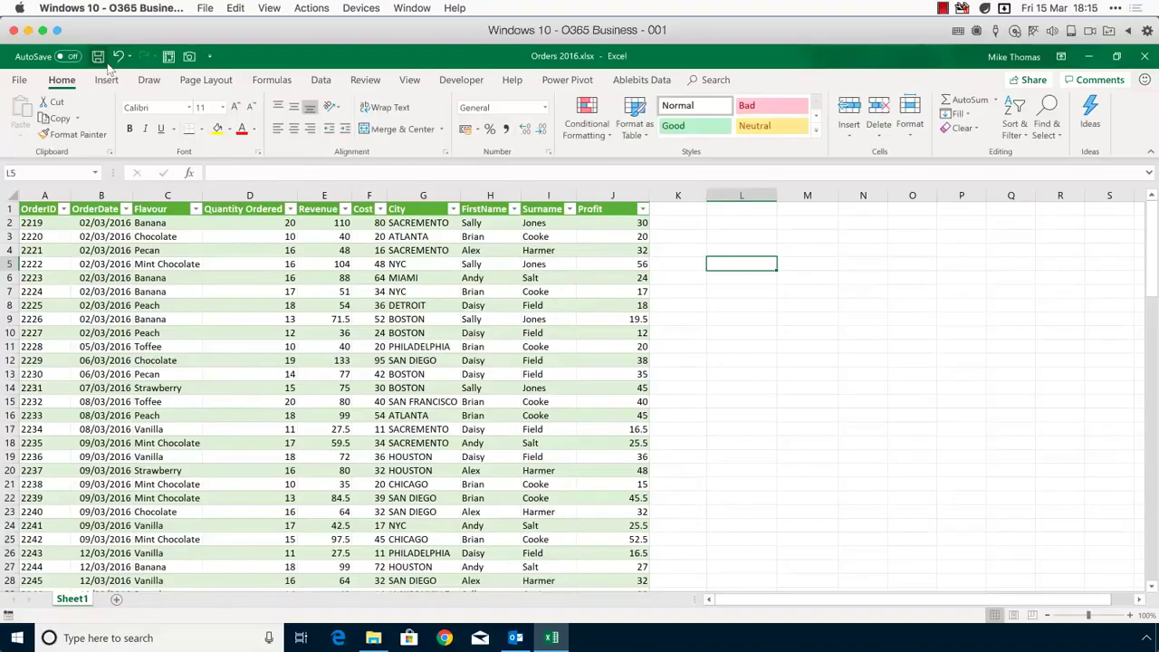
Step: Delete the worksheet-calculated Profit column J from the Orders sheet and save the workbook
left_click(640, 222)
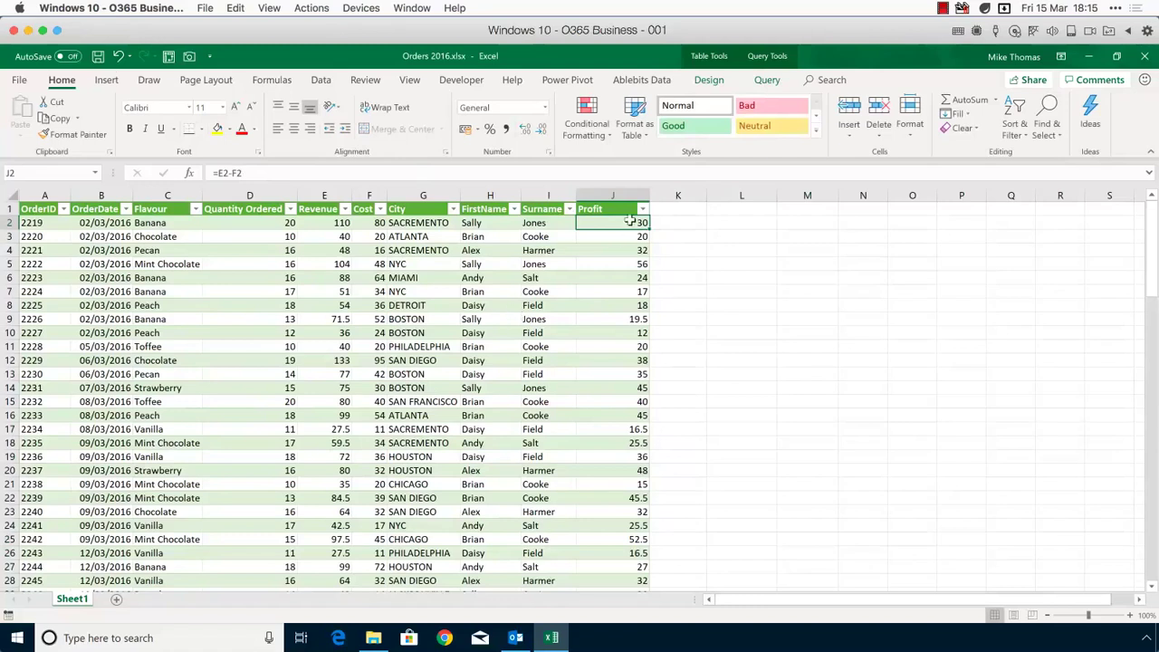
left_click(620, 192)
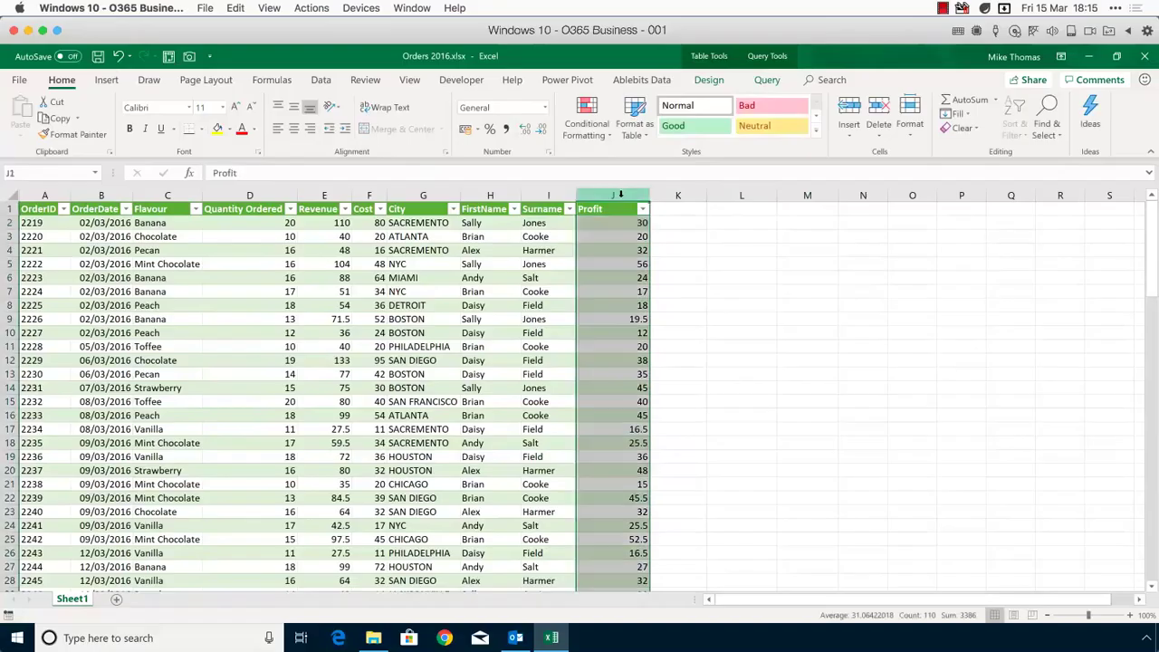
right_click(620, 193)
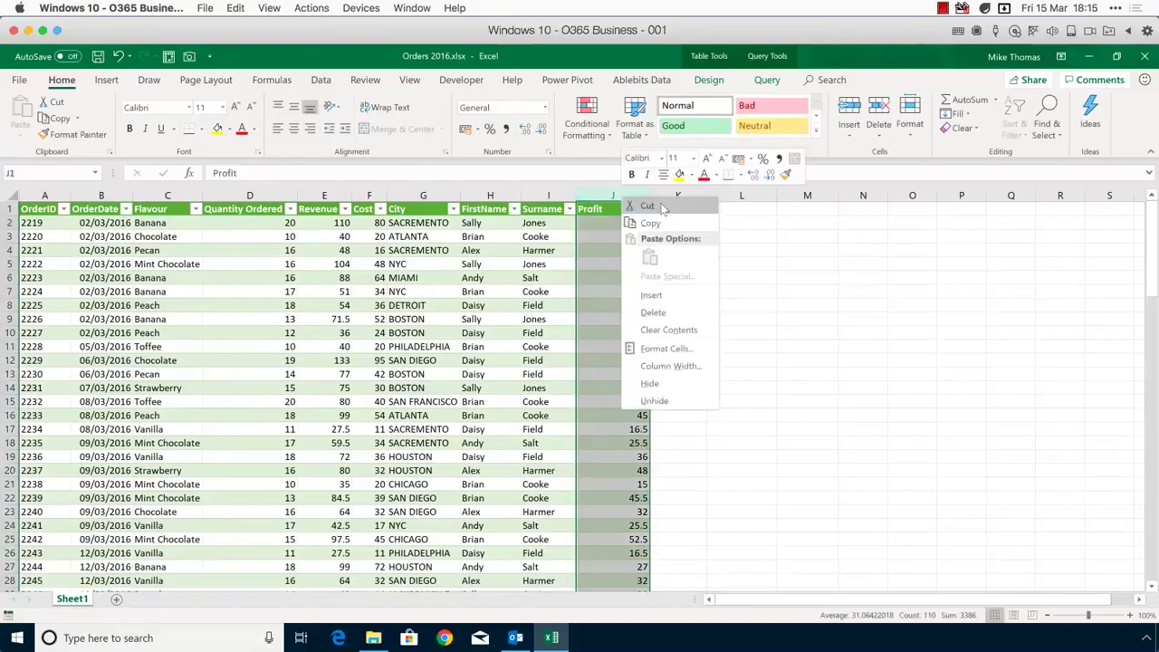
left_click(669, 313)
key("ctrl+Home")
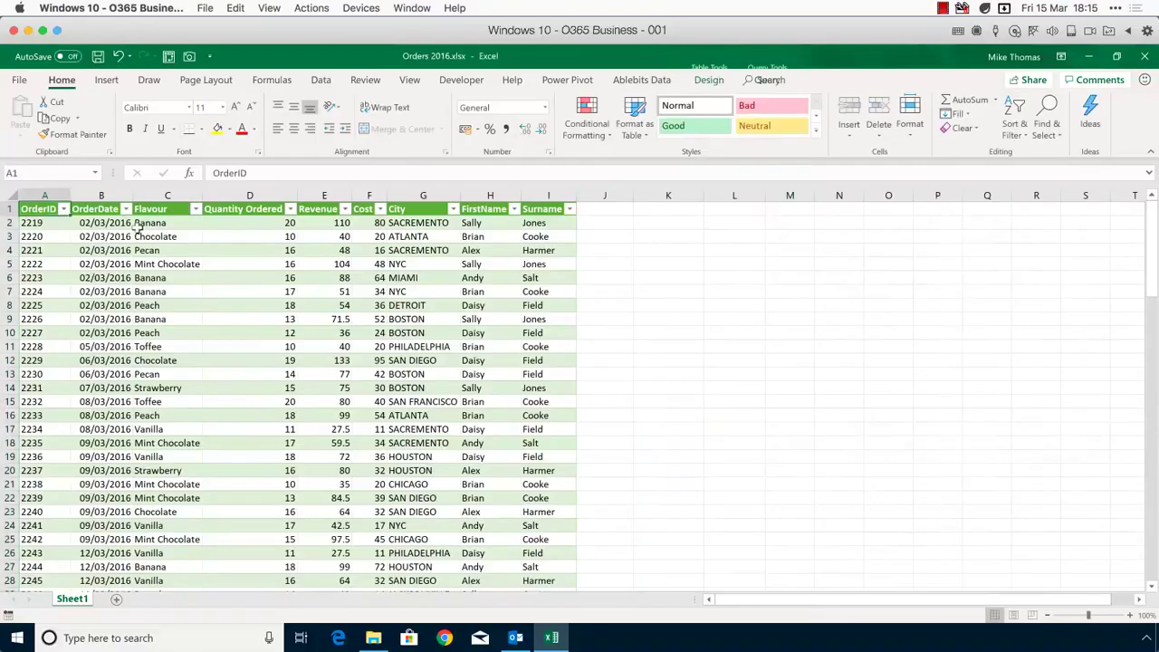
left_click(99, 56)
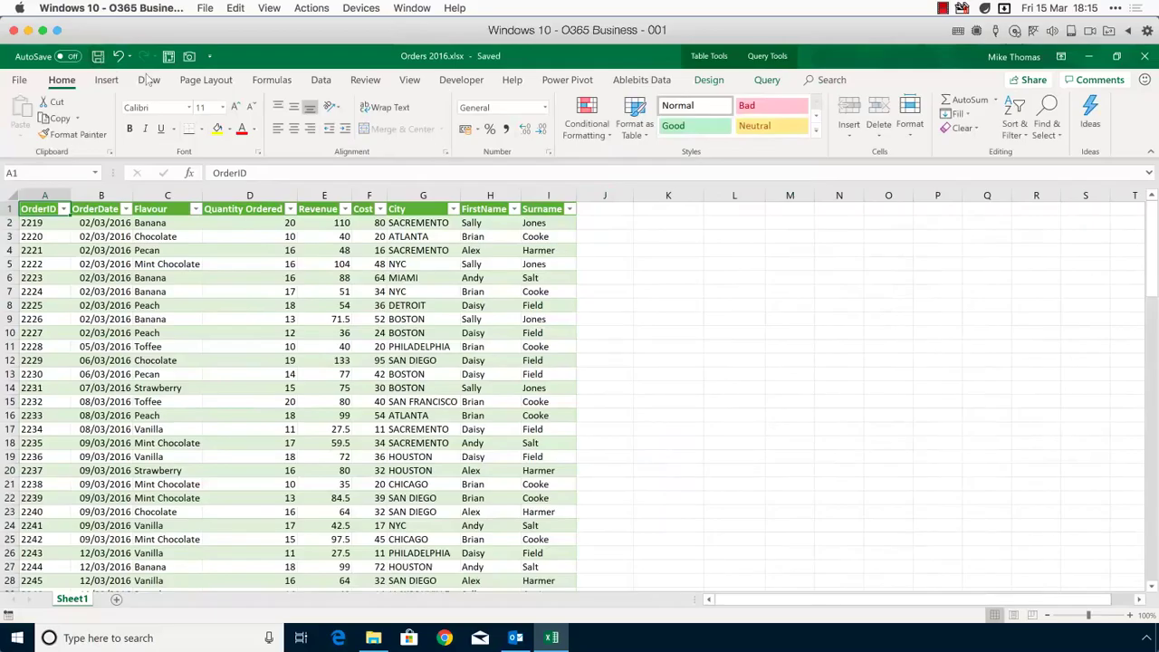
Step: Show the workbook's queries and open the Orders query for editing in the Power Query Editor
left_click(362, 317)
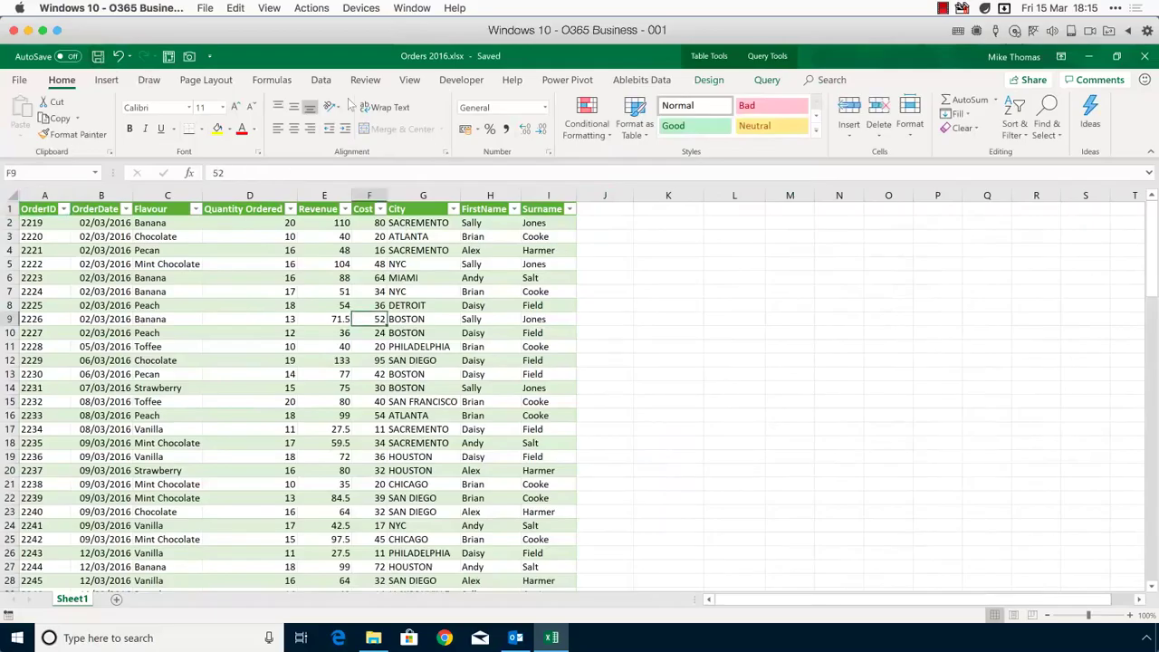
left_click(321, 80)
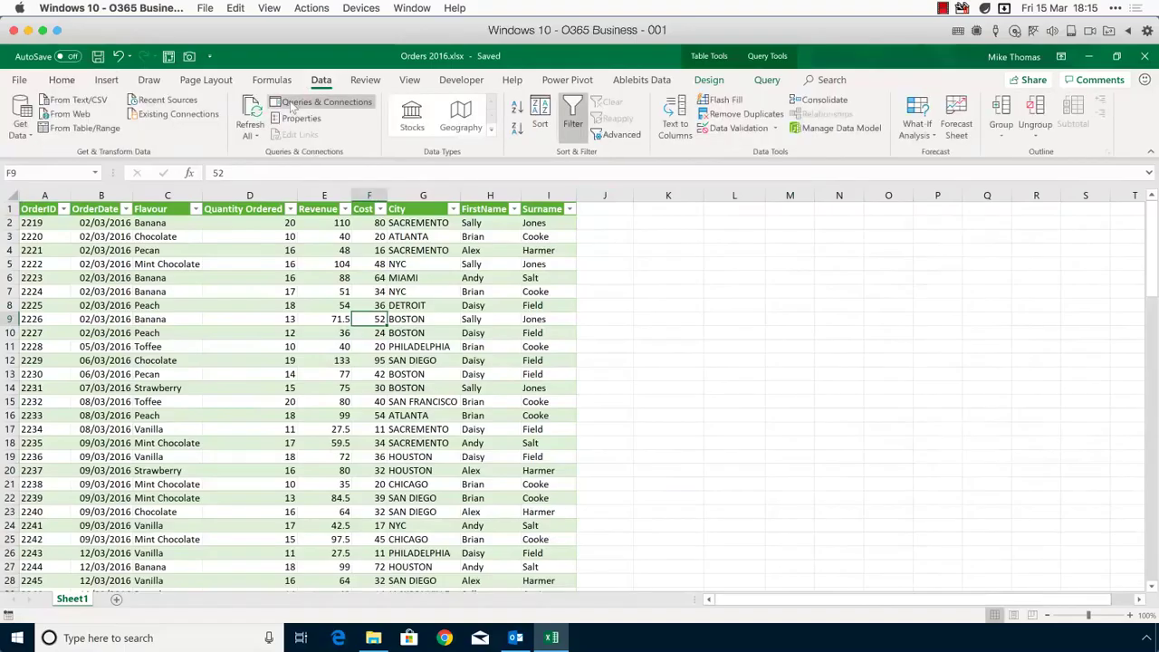
left_click(322, 102)
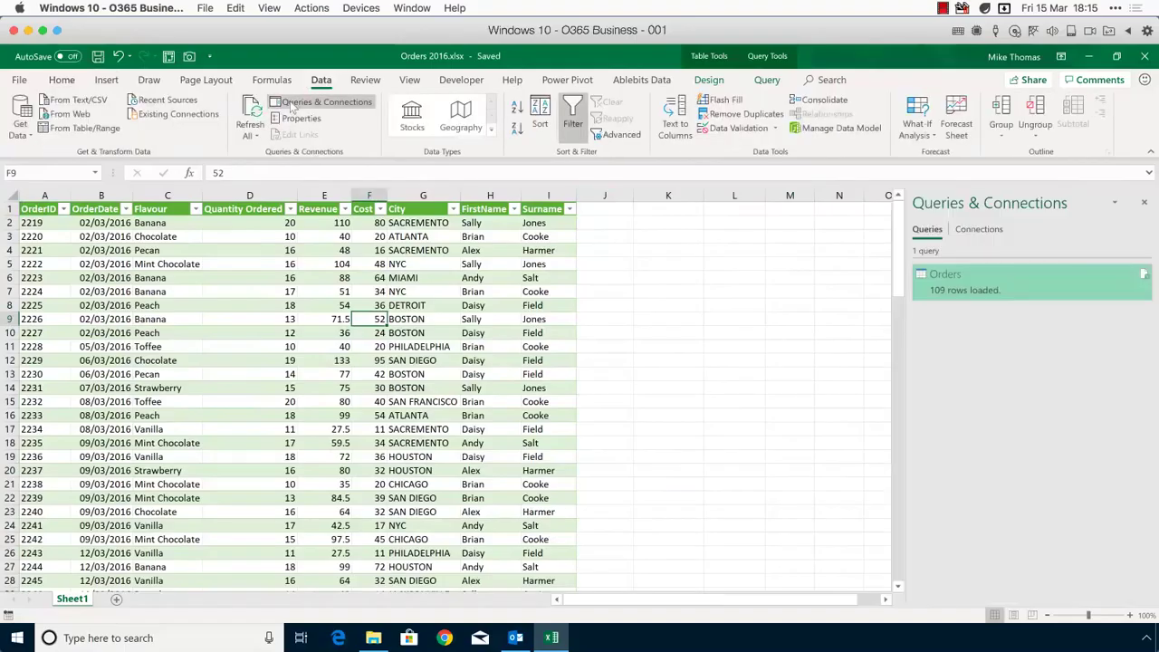
right_click(945, 284)
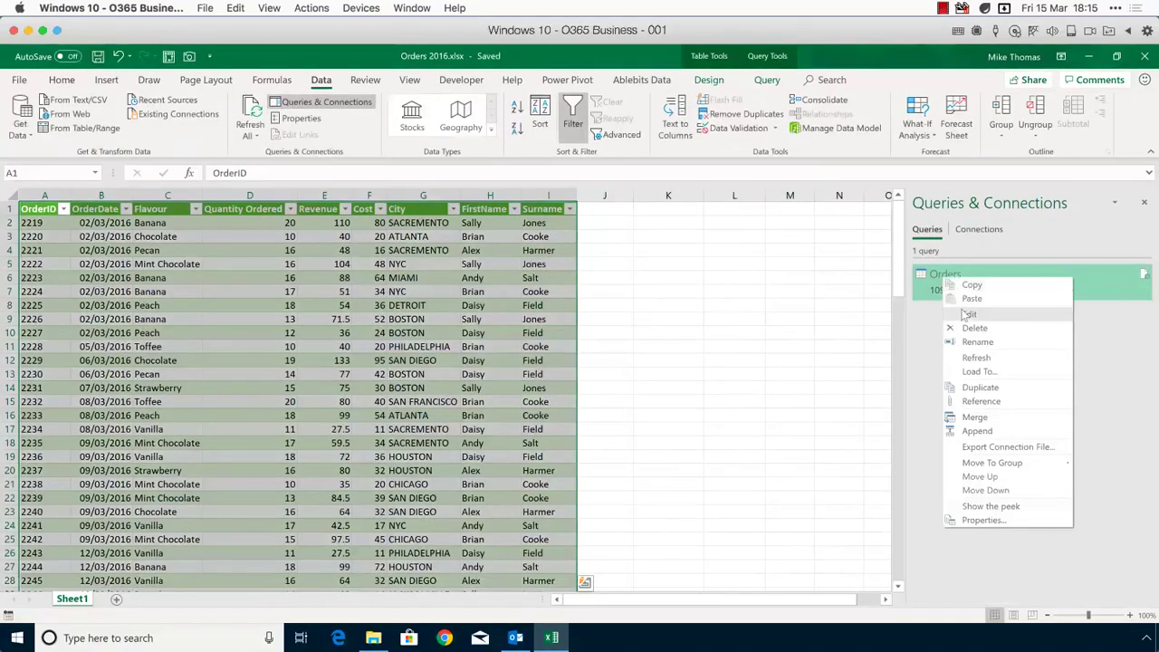
left_click(967, 315)
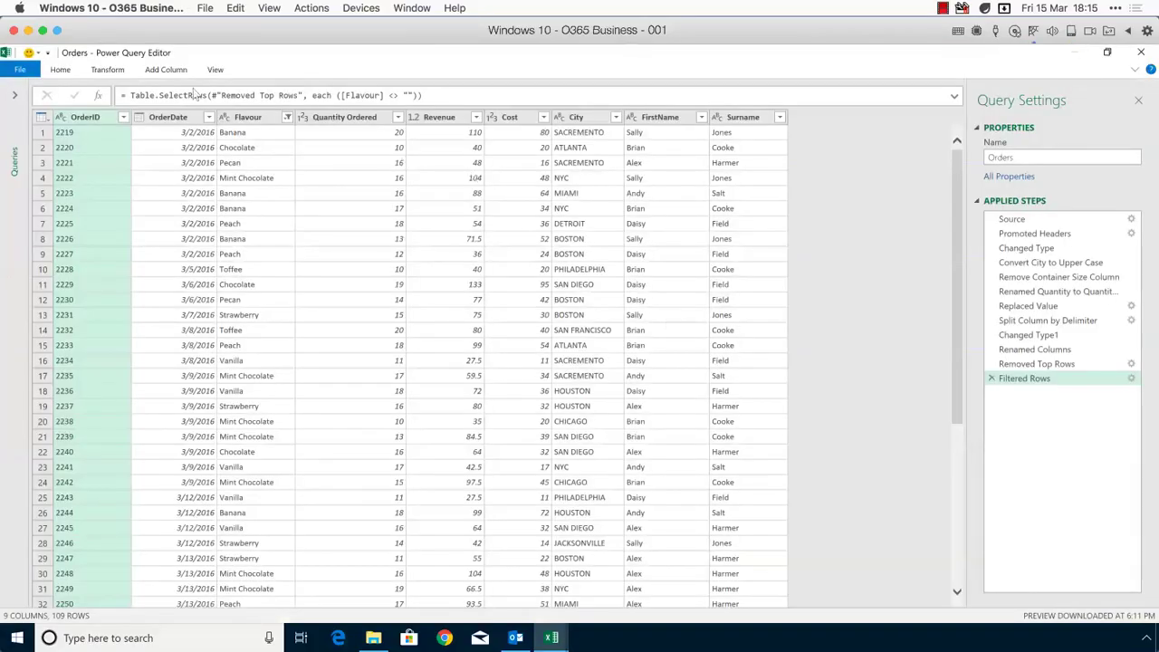
Step: Add a custom column named Profit to the Orders query with the formula =[Revenue]-[Cost]
left_click(158, 73)
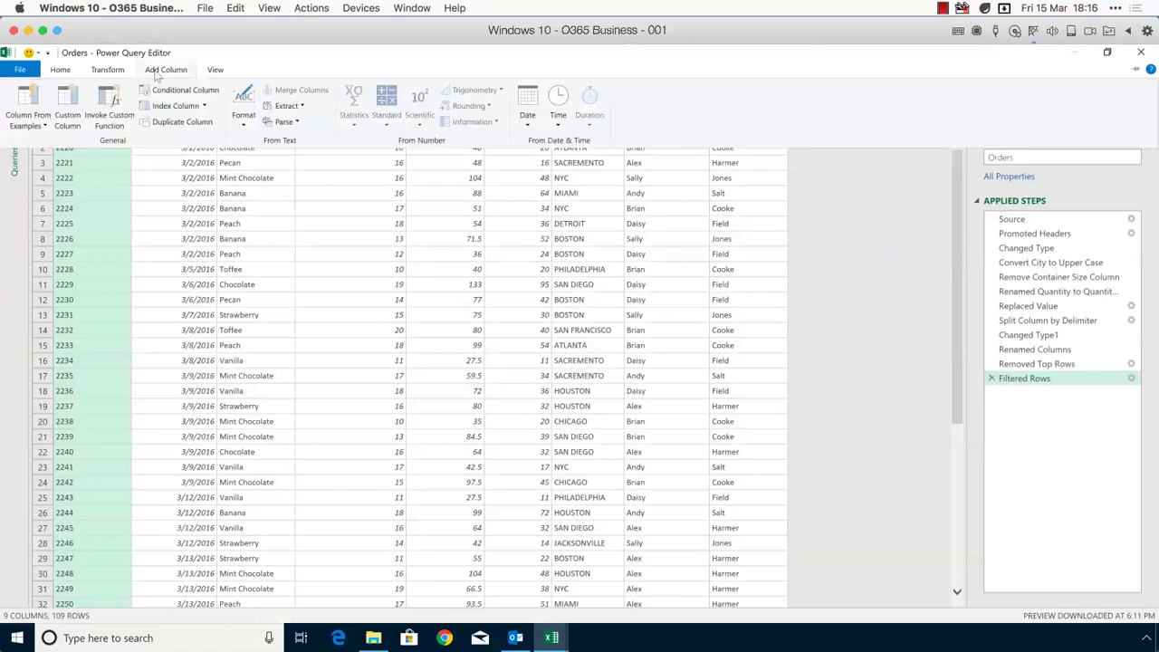
left_click(66, 101)
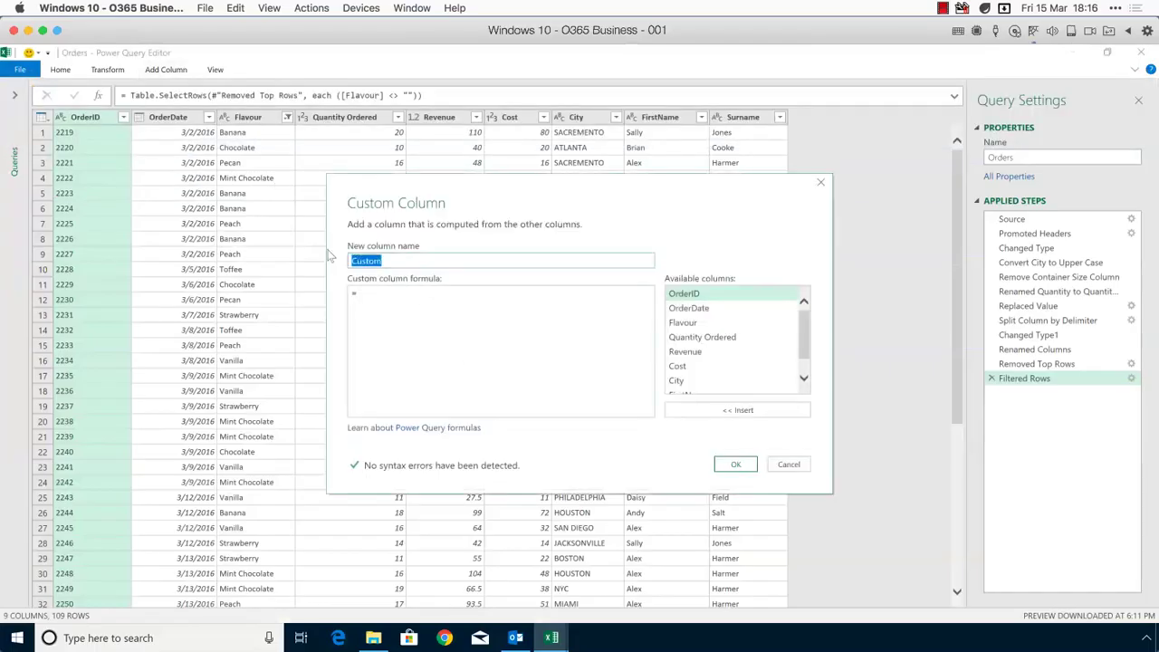
type("Profit")
left_click(371, 292)
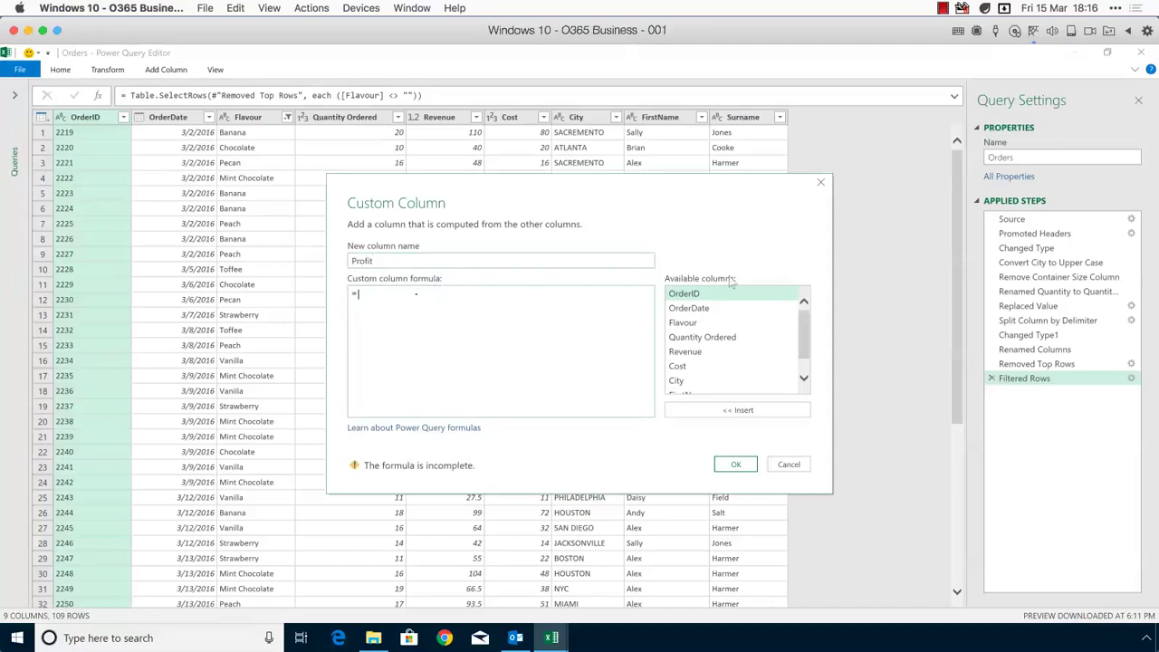
mouse_move(804, 323)
left_mouse_down()
mouse_move(804, 350)
mouse_move(793, 304)
left_mouse_up()
double_click(693, 356)
type("-")
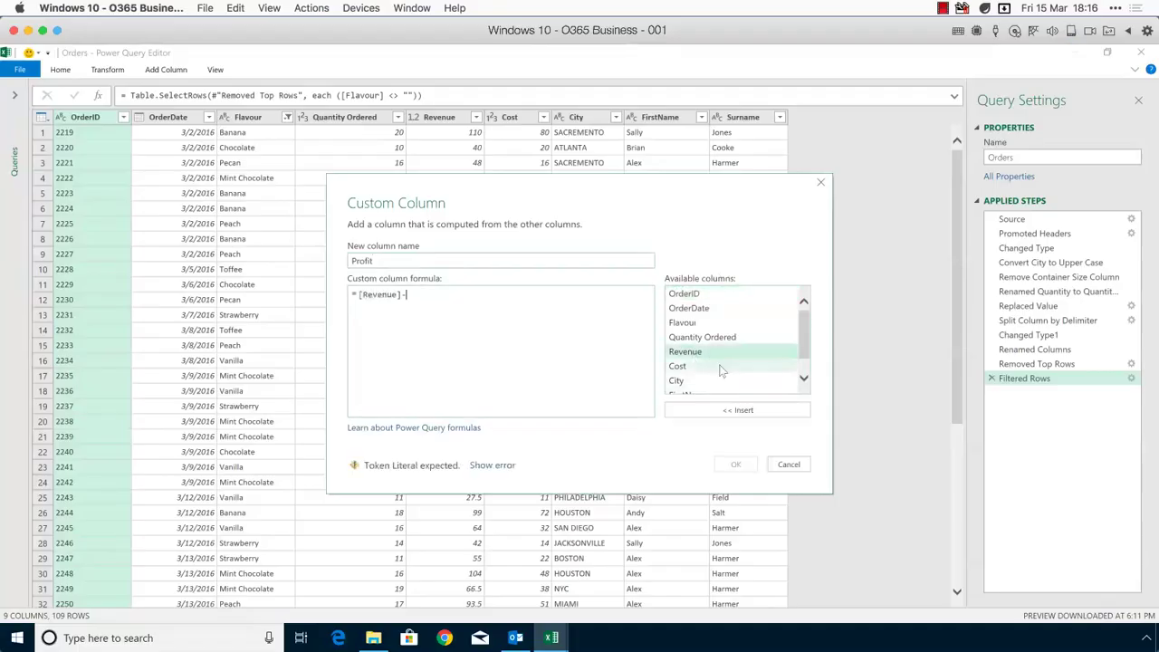
double_click(724, 367)
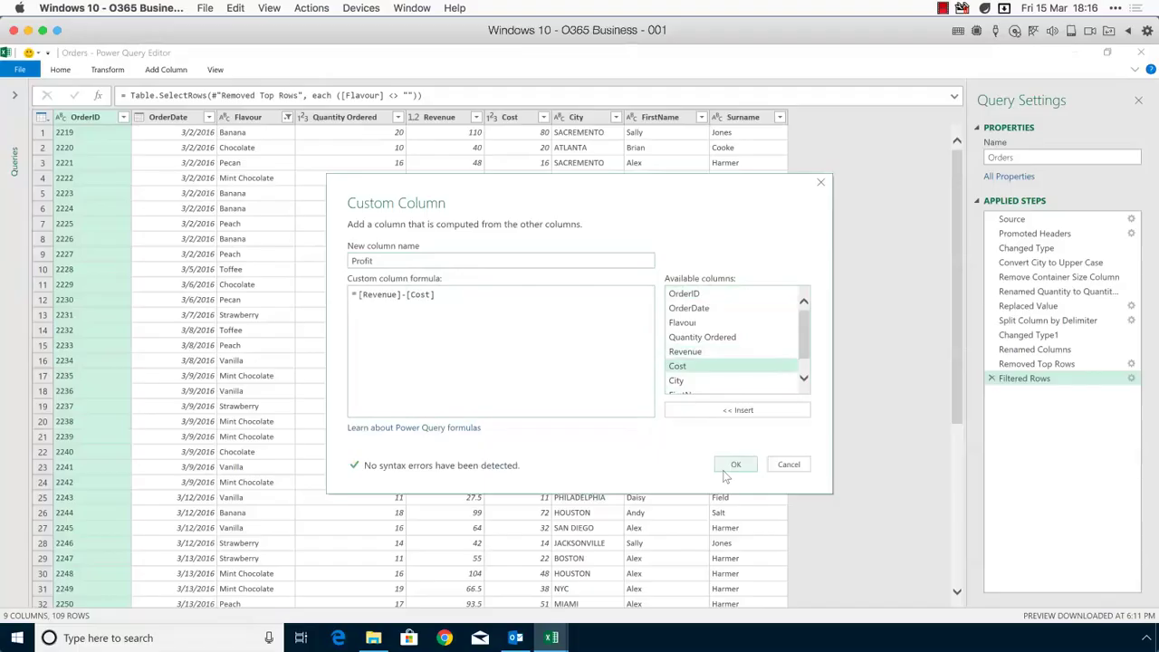
left_click(731, 467)
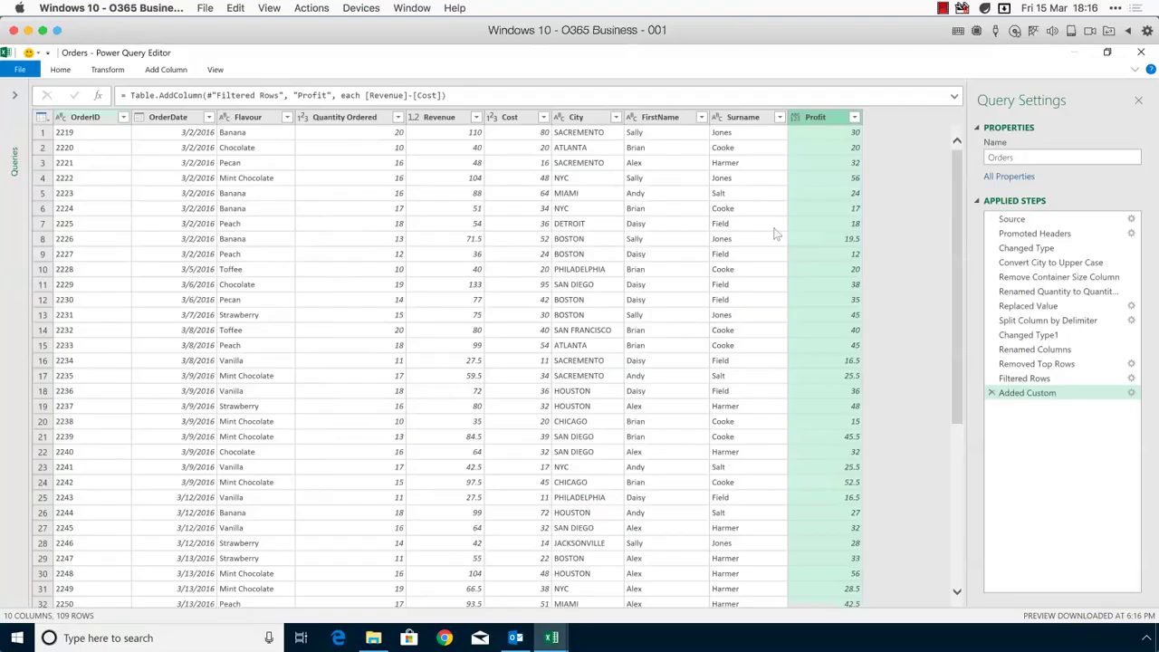
Step: Close the Power Query Editor and load the Orders query with its custom Profit column into the worksheet
scroll(796, 208, "down", 2)
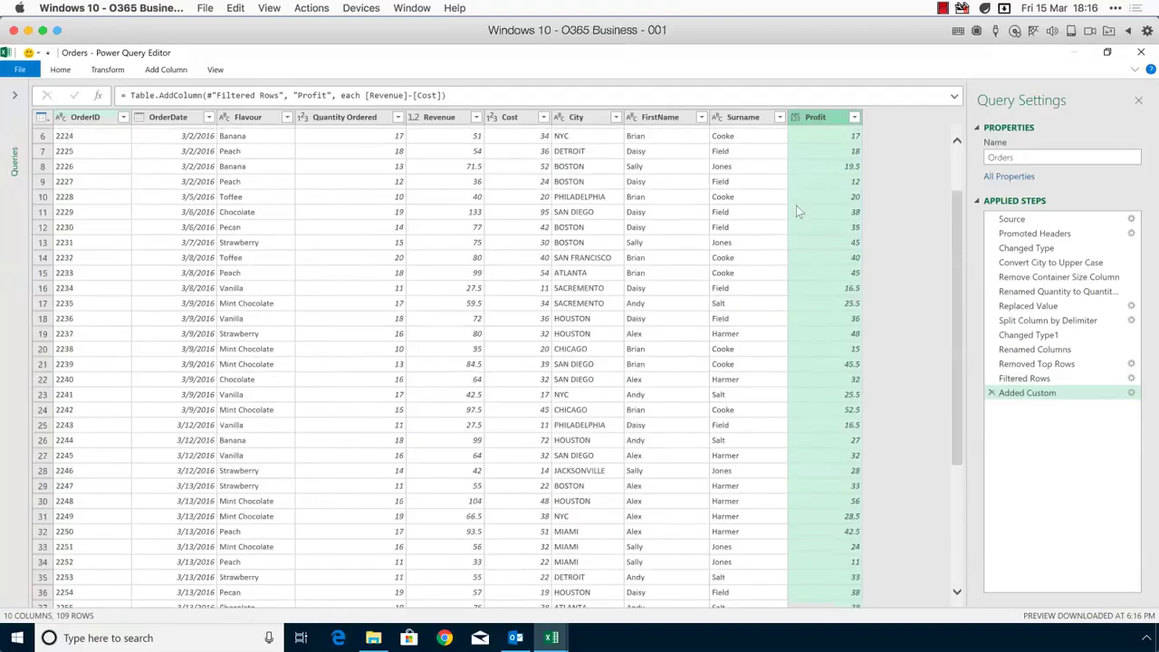
scroll(796, 205, "down", 20)
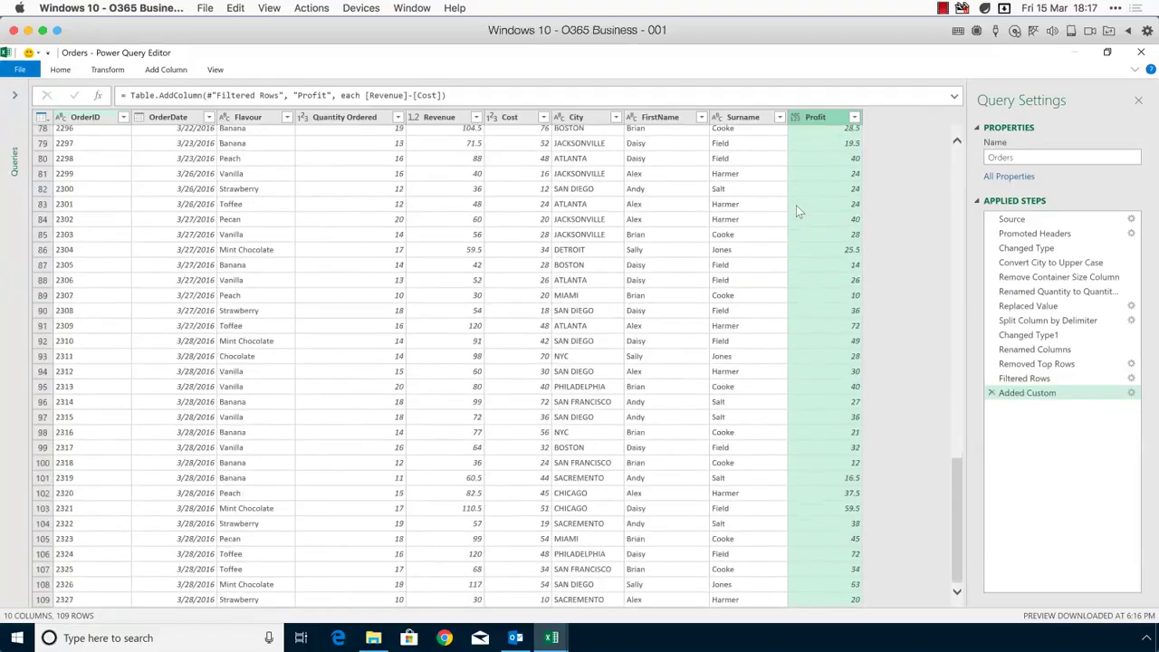
scroll(795, 206, "up", 20)
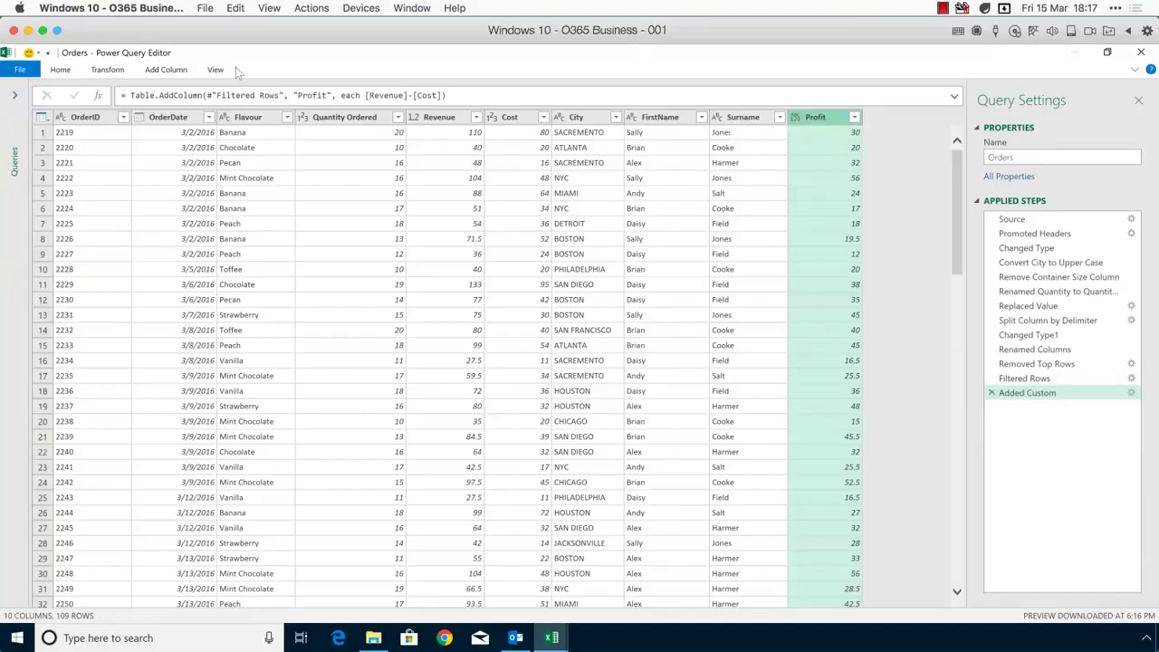
left_click(19, 70)
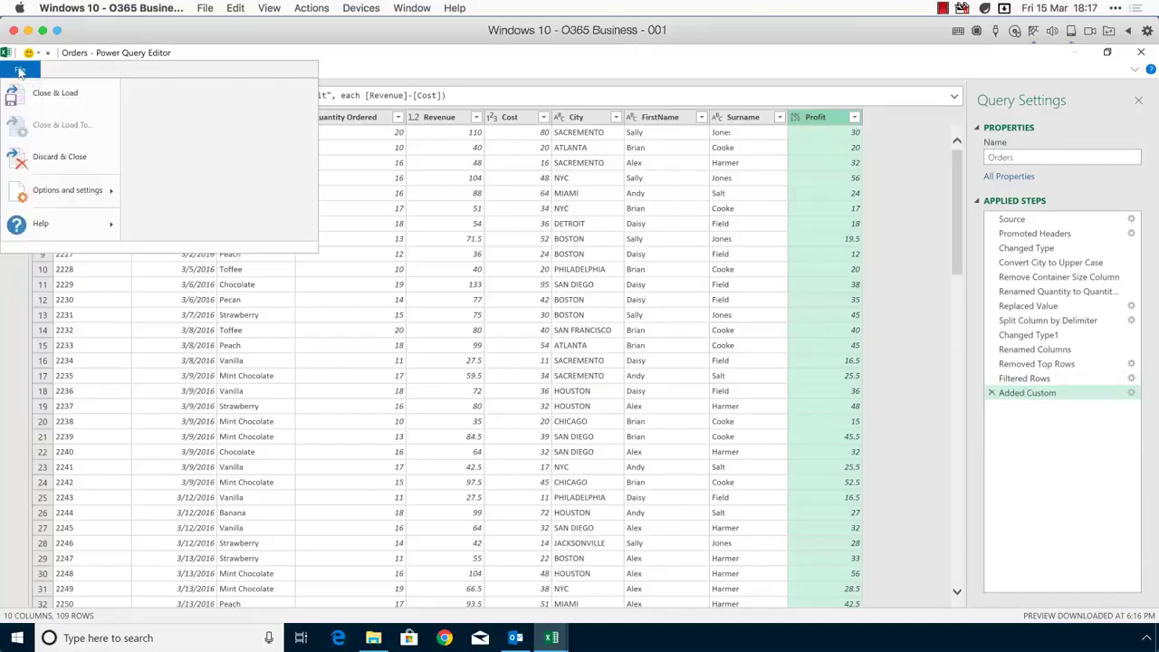
left_click(44, 94)
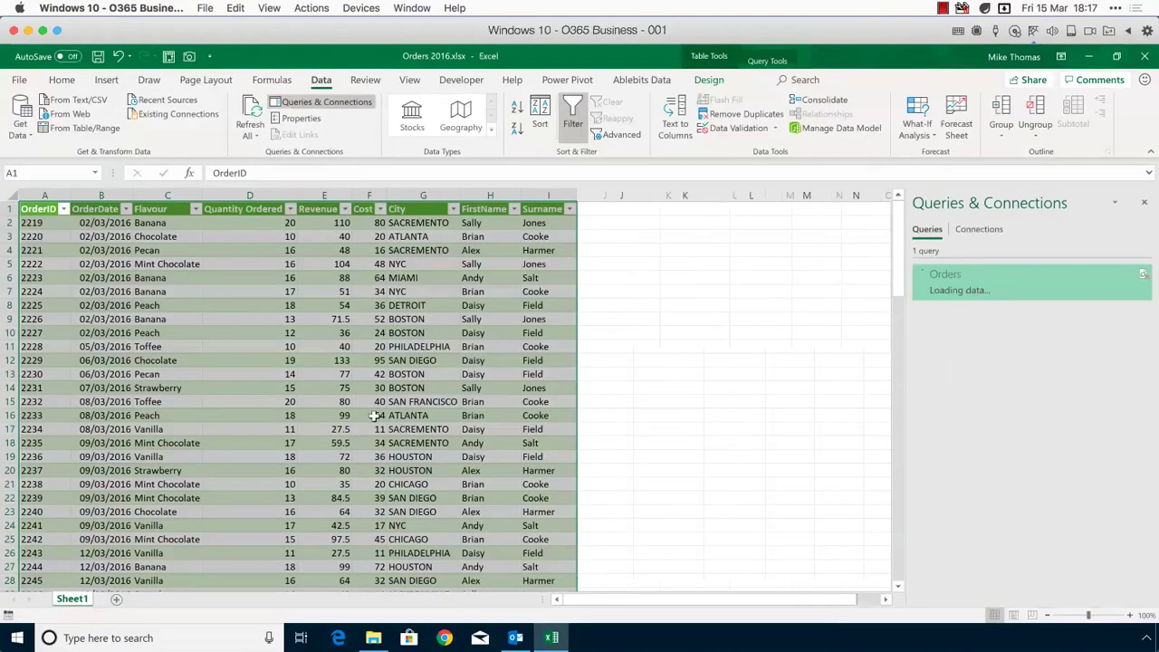
Step: Examine the cells of the loaded Profit column to see whether they hold values or formulas
left_click(593, 281)
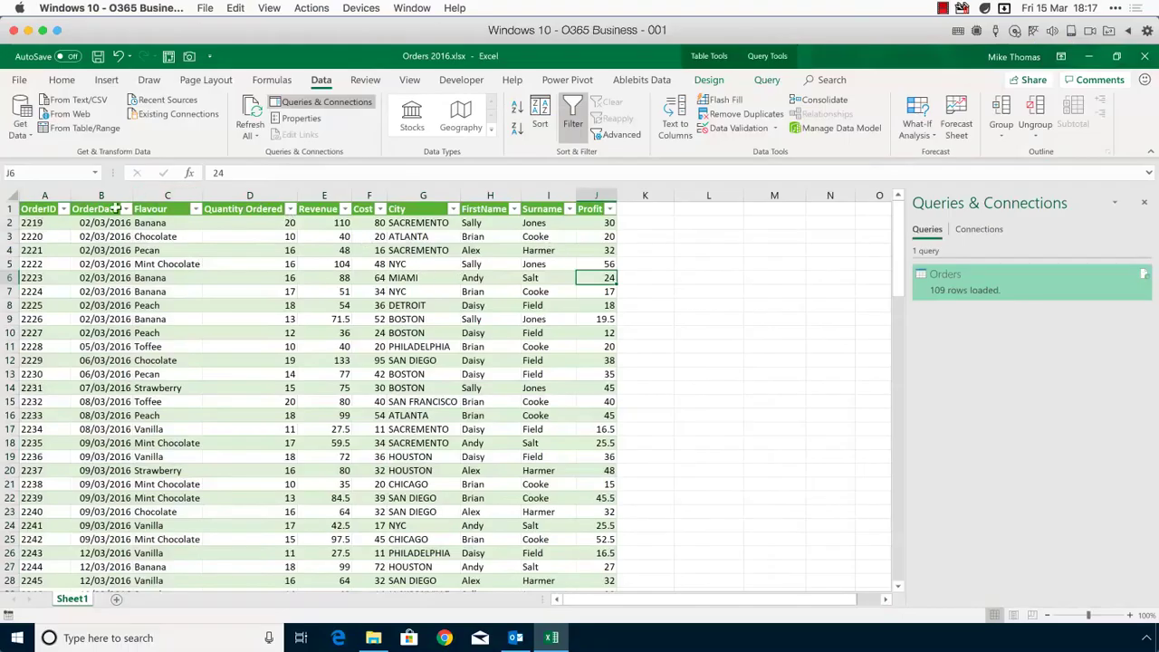
left_click_drag(46, 209, 597, 277)
left_click_drag(598, 338, 598, 346)
left_click(599, 345)
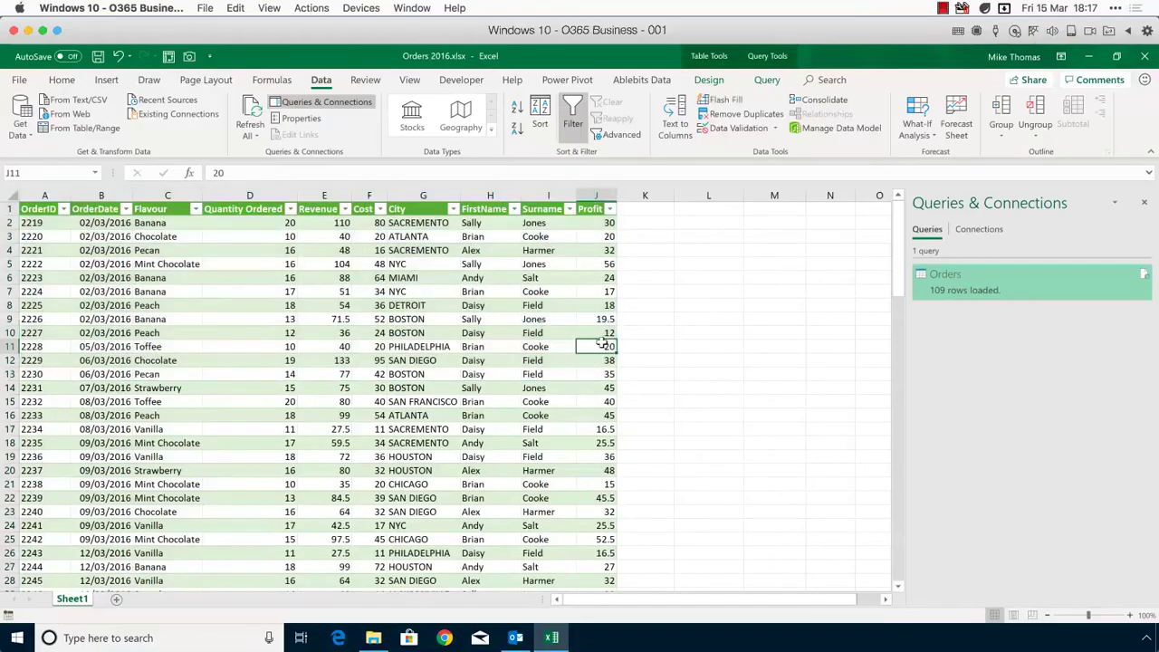
left_click(596, 195)
left_click(604, 236)
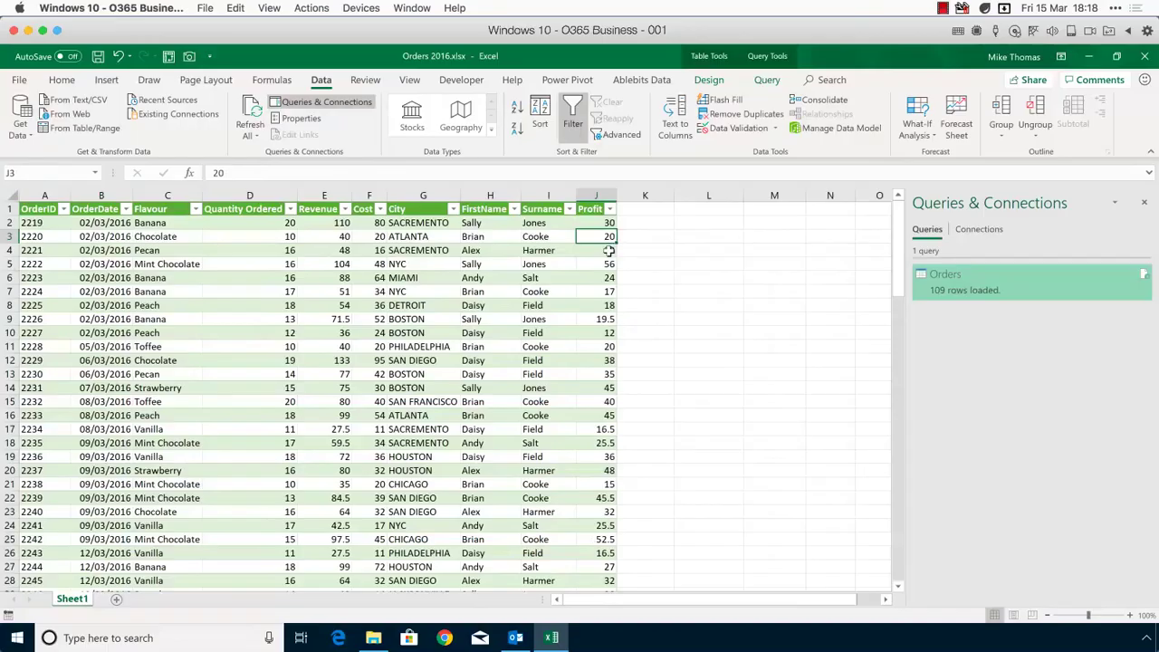
Step: Add a Tax column to the Orders table by entering the header Tax in cell K1
left_click(645, 195)
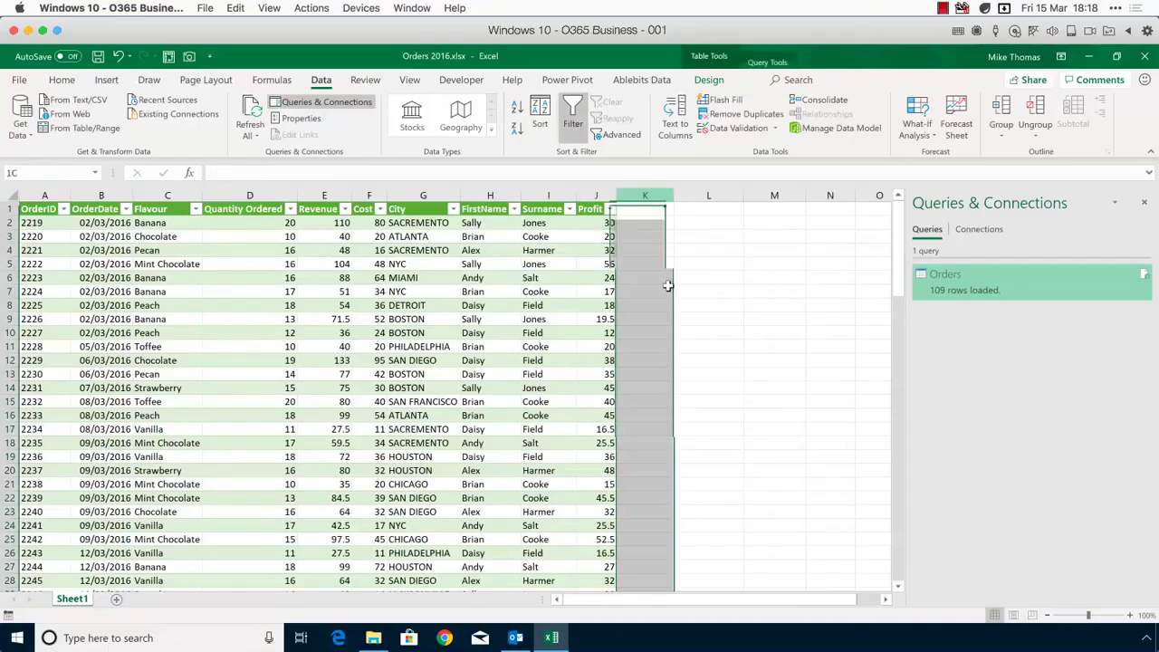
left_click(661, 213)
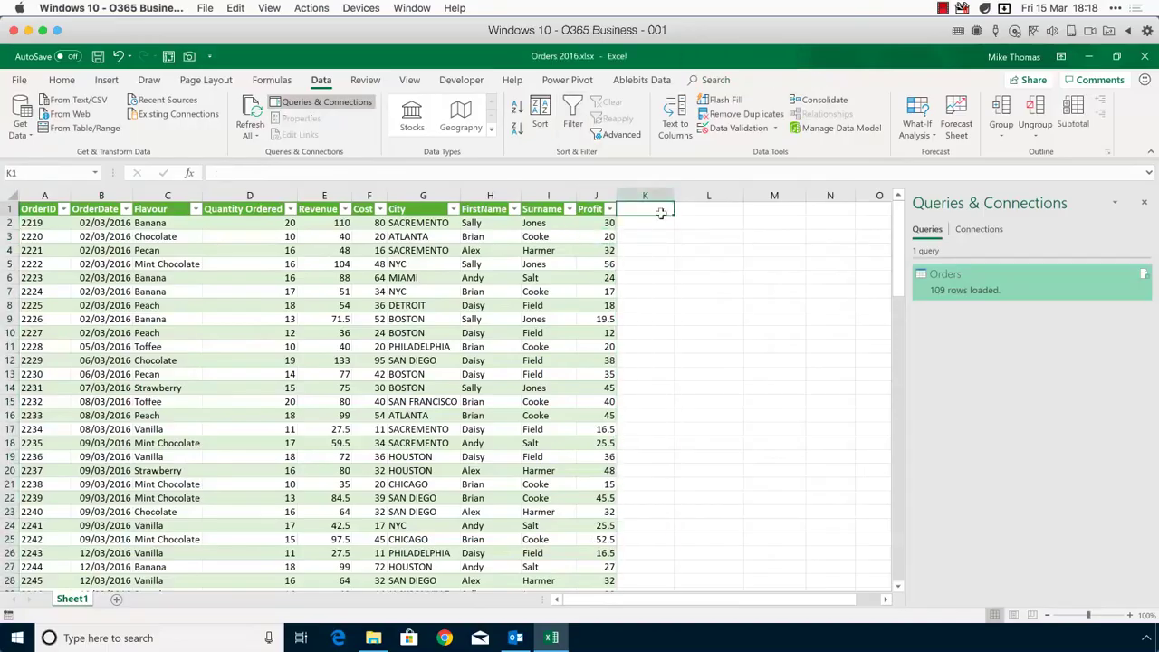
type("Ta")
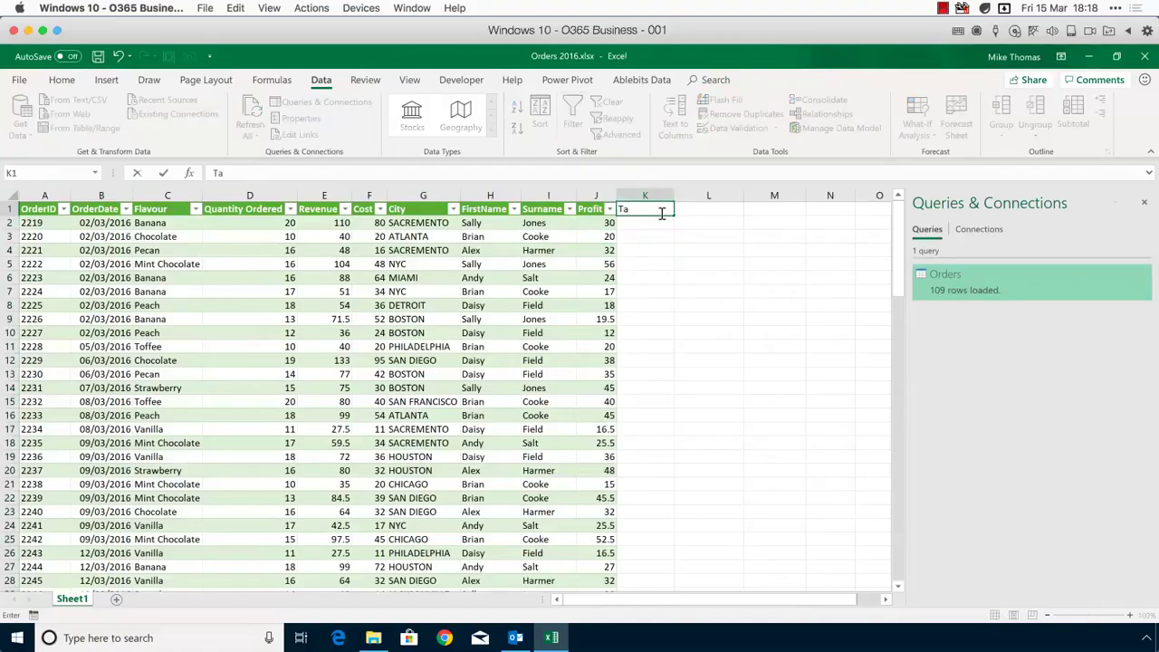
type("x")
key("Return")
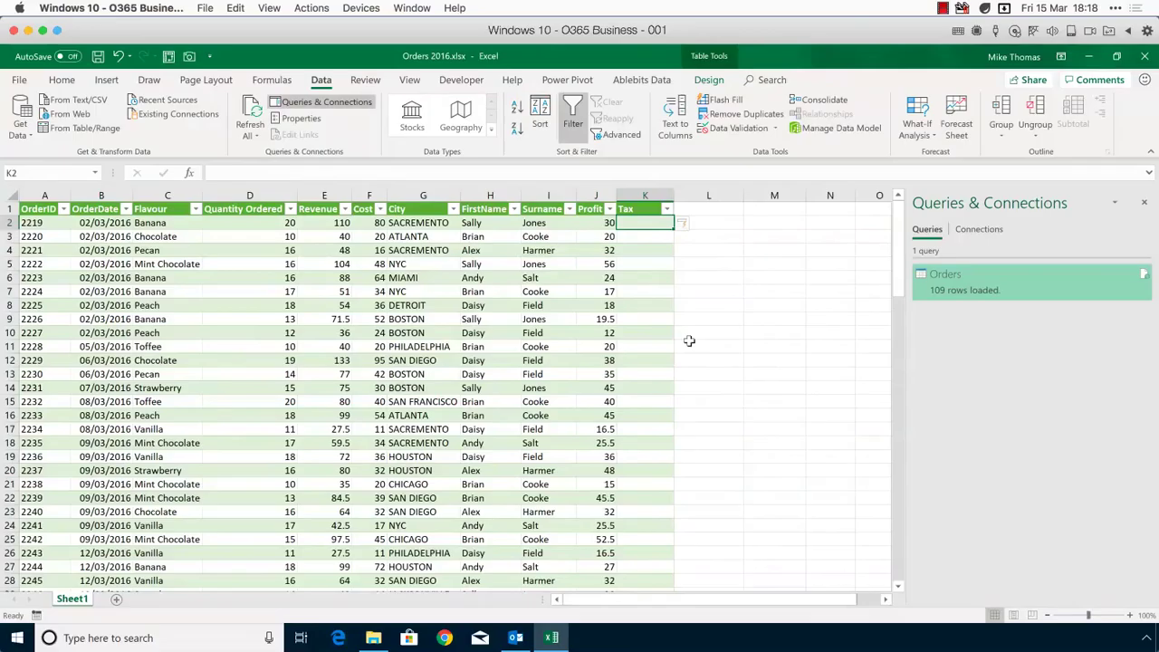
Step: Fill the worksheet's Tax column with the formula =IF(E2>100,E2*20%,E2*10%), starting in cell K2
left_click(331, 190)
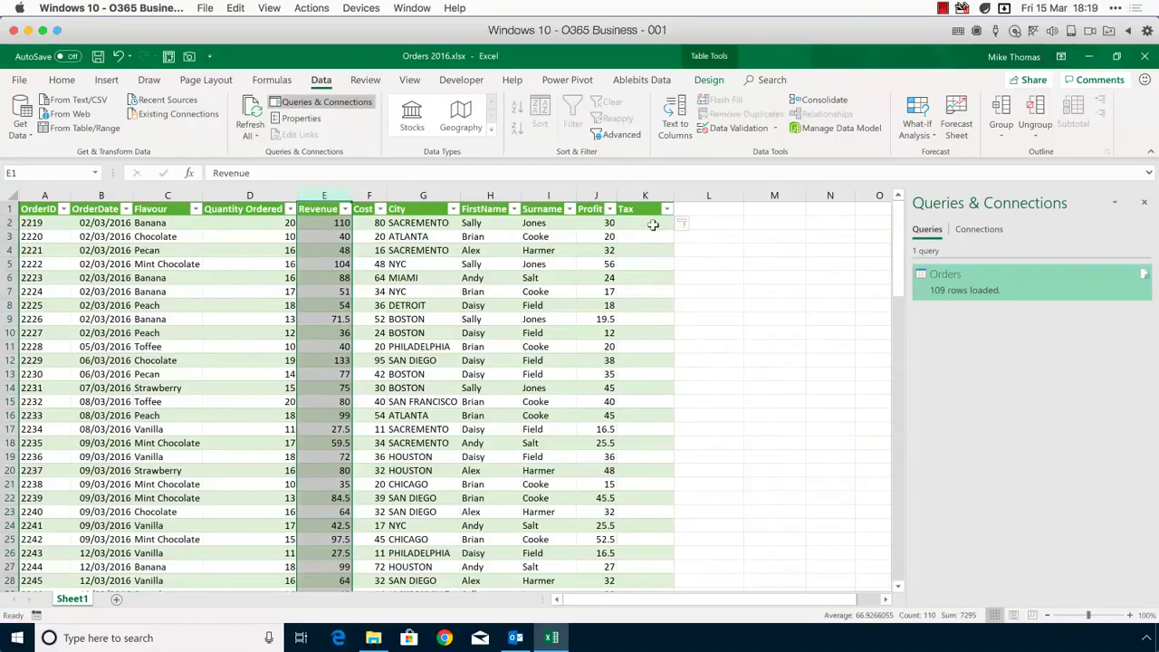
left_click(666, 225)
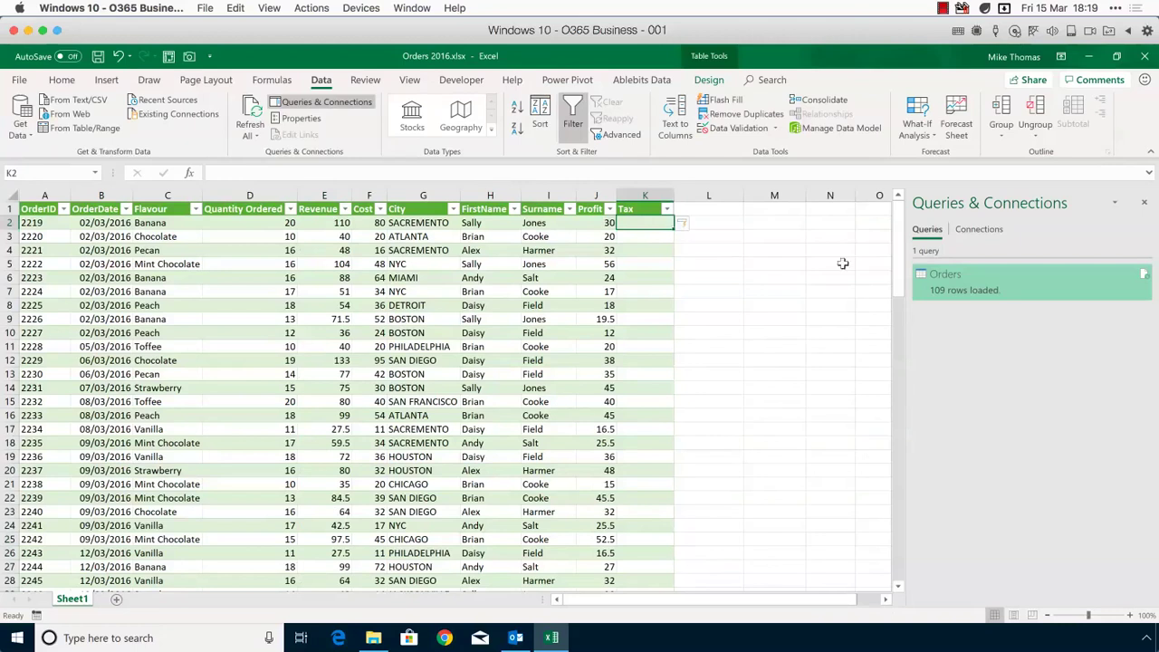
type("=IF(")
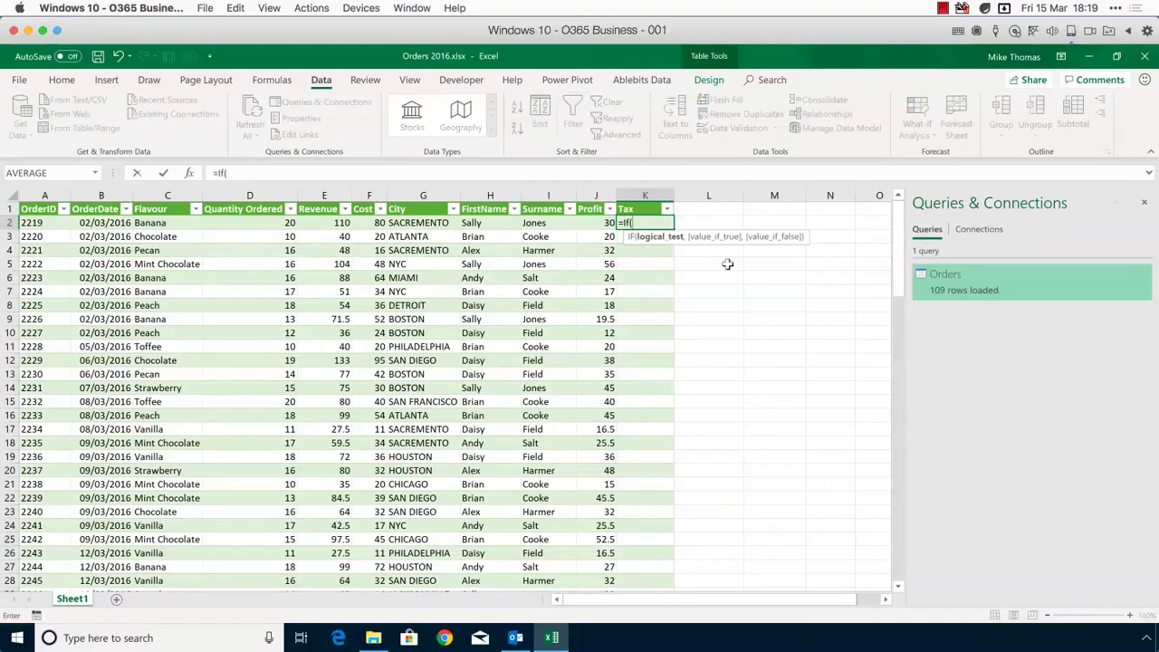
type("E2")
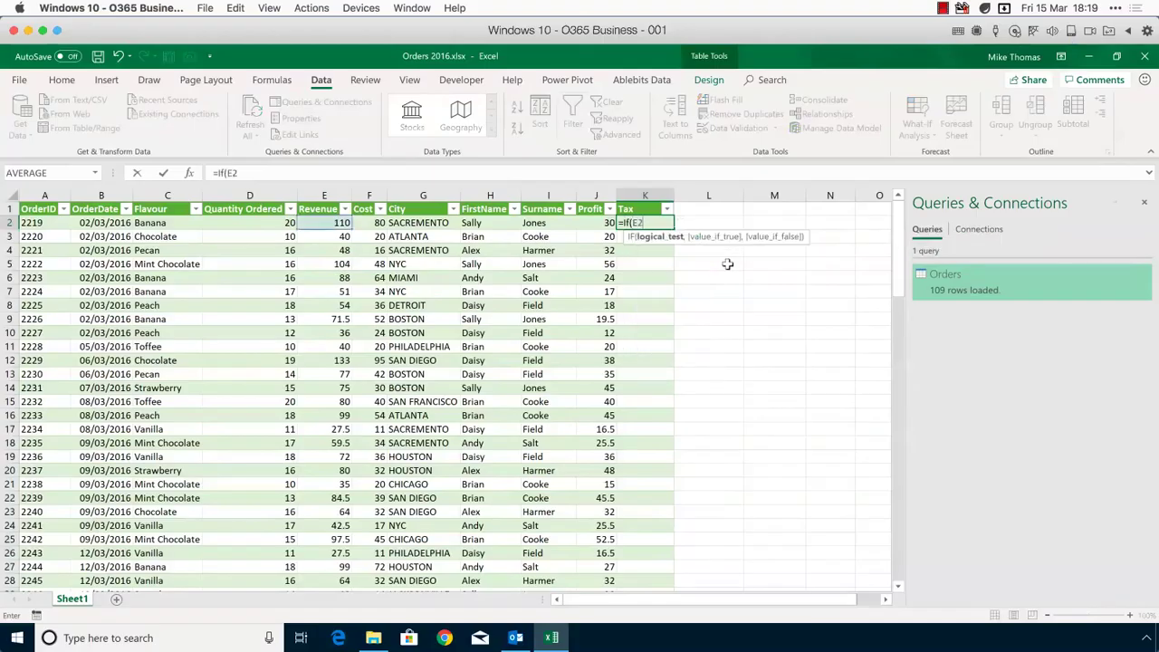
type(">100,")
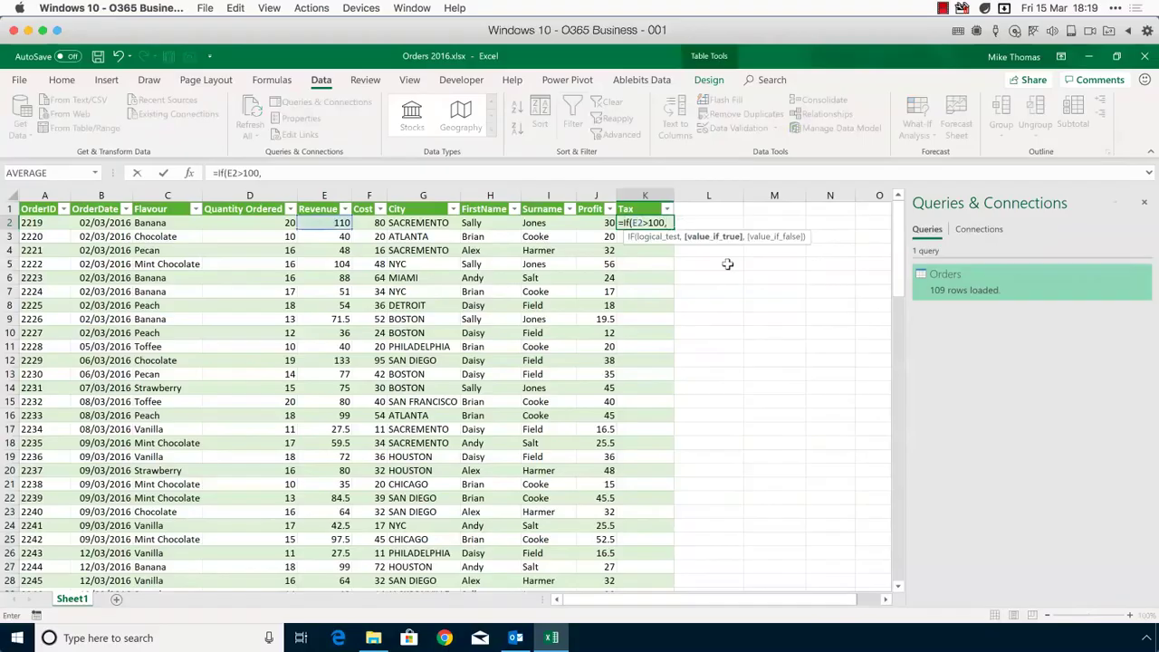
type("E2")
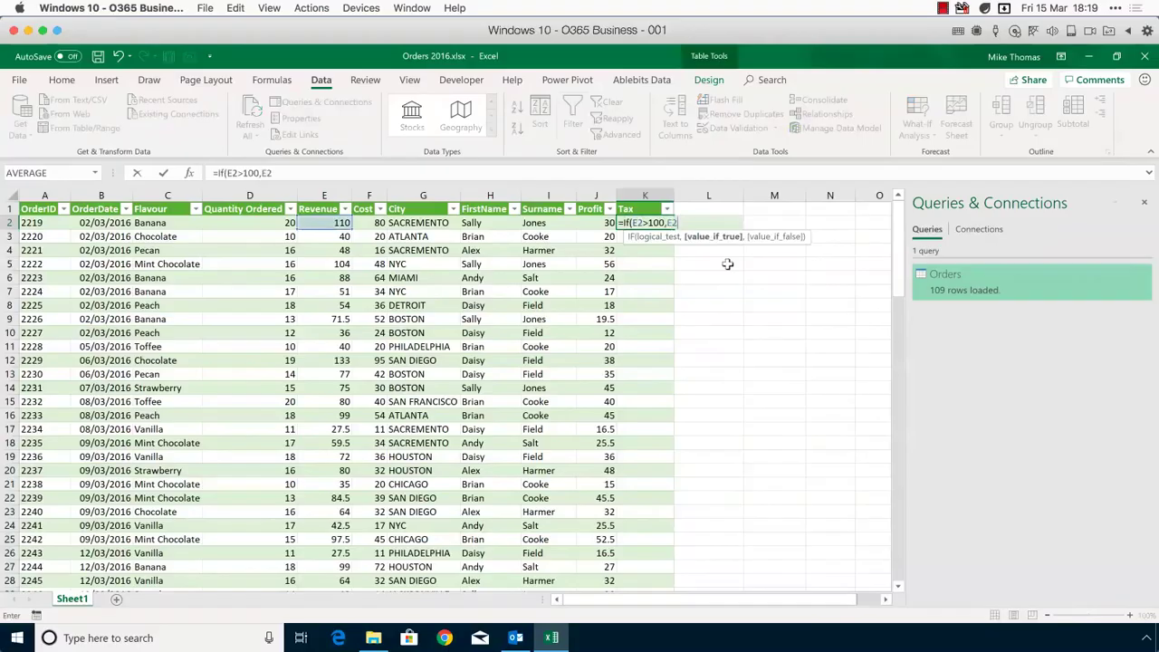
type("*20%,")
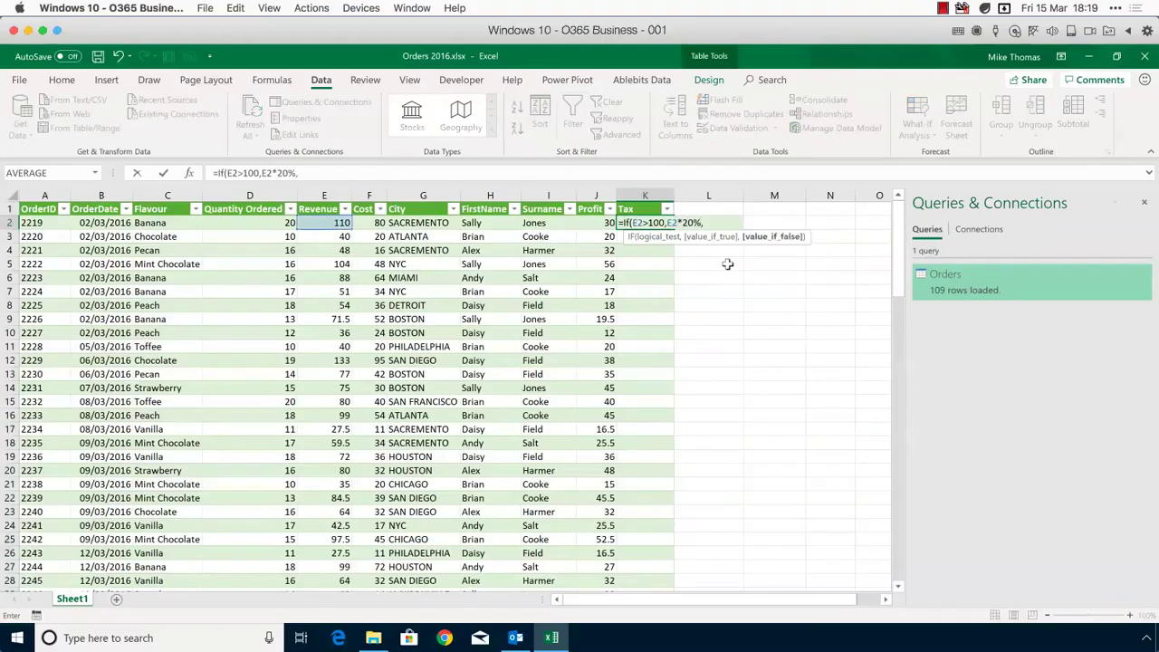
type("E2*1-")
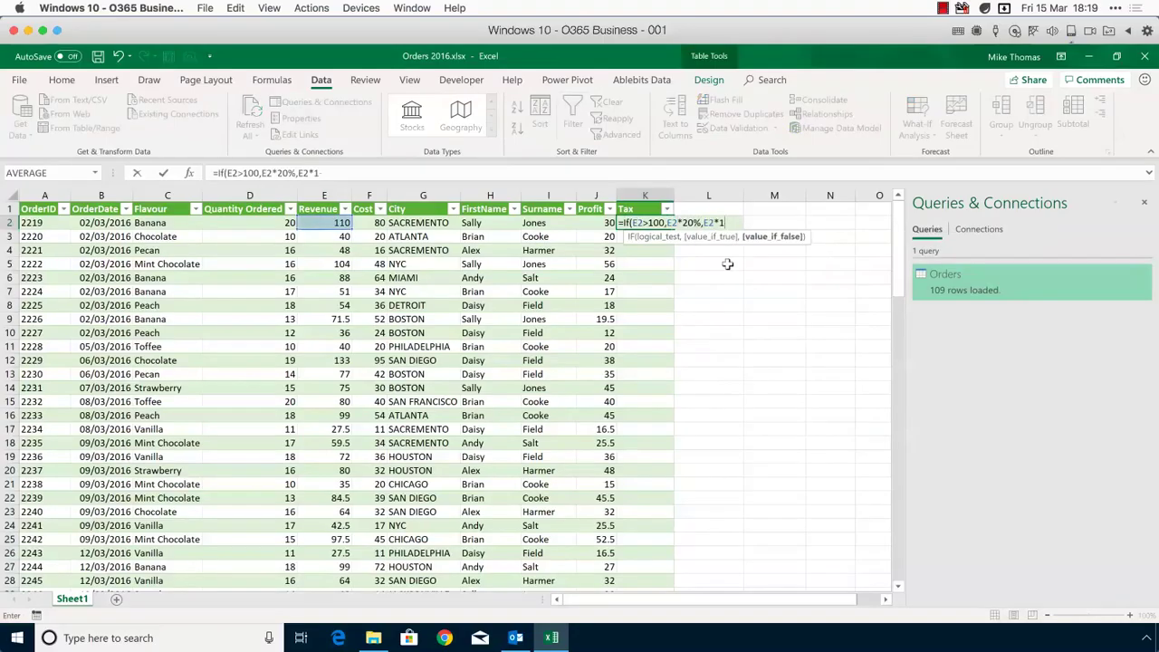
type("0%)")
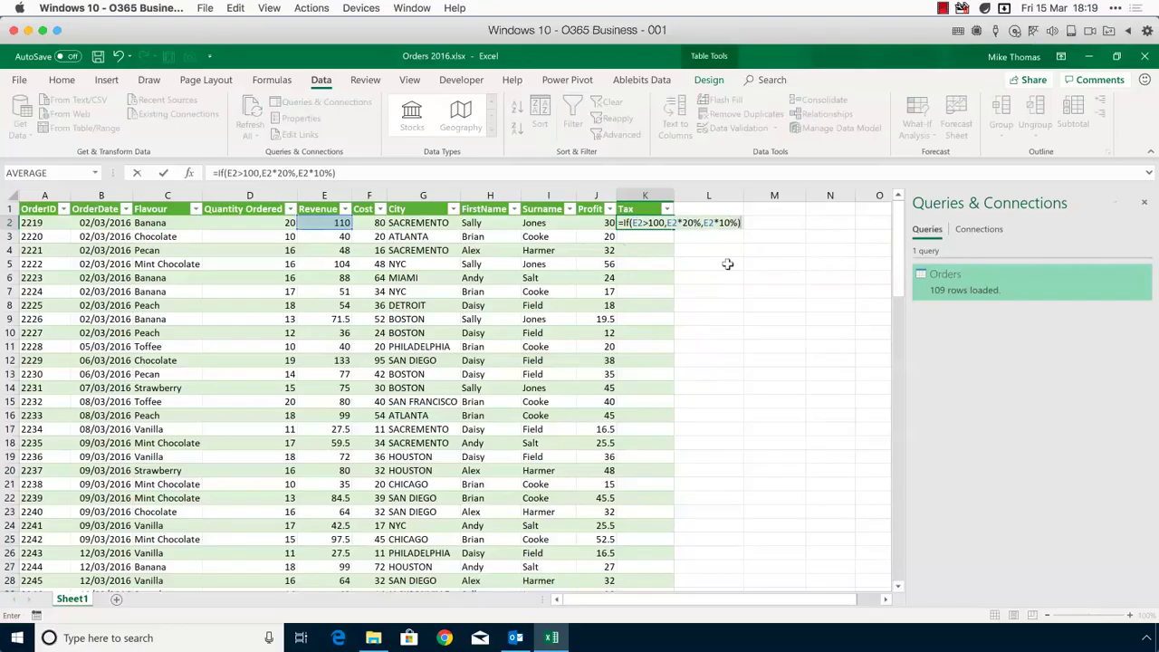
key("Return")
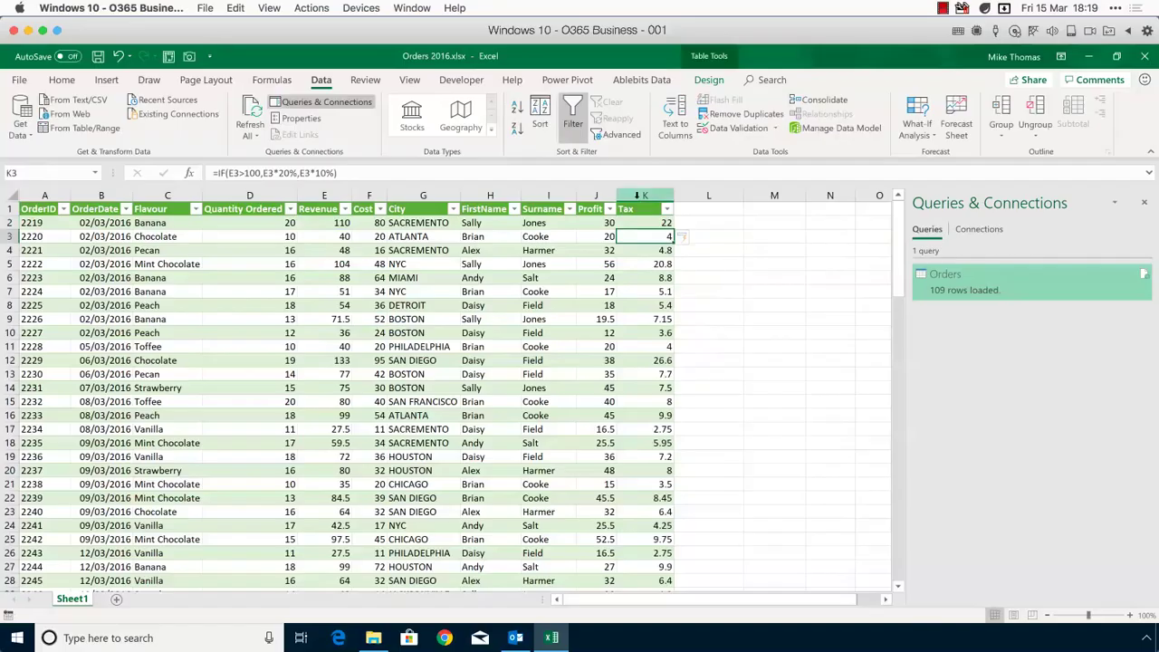
Step: Delete the Tax column K from the worksheet and select a cell in the Orders table
left_click(637, 196)
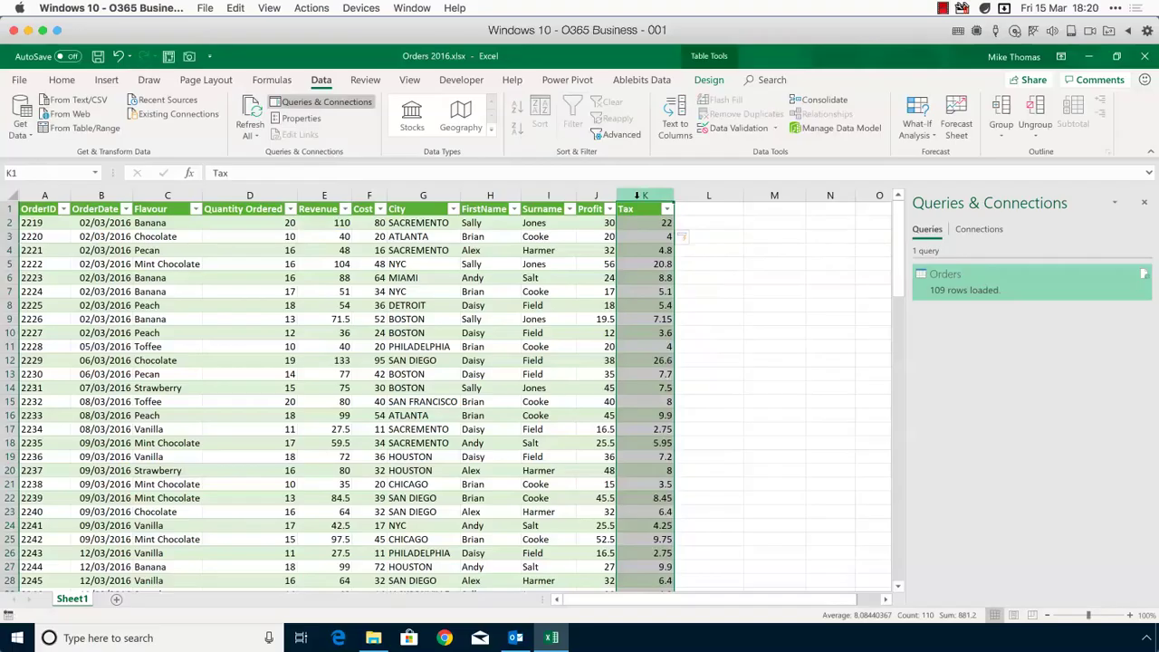
right_click(637, 196)
left_click(644, 319)
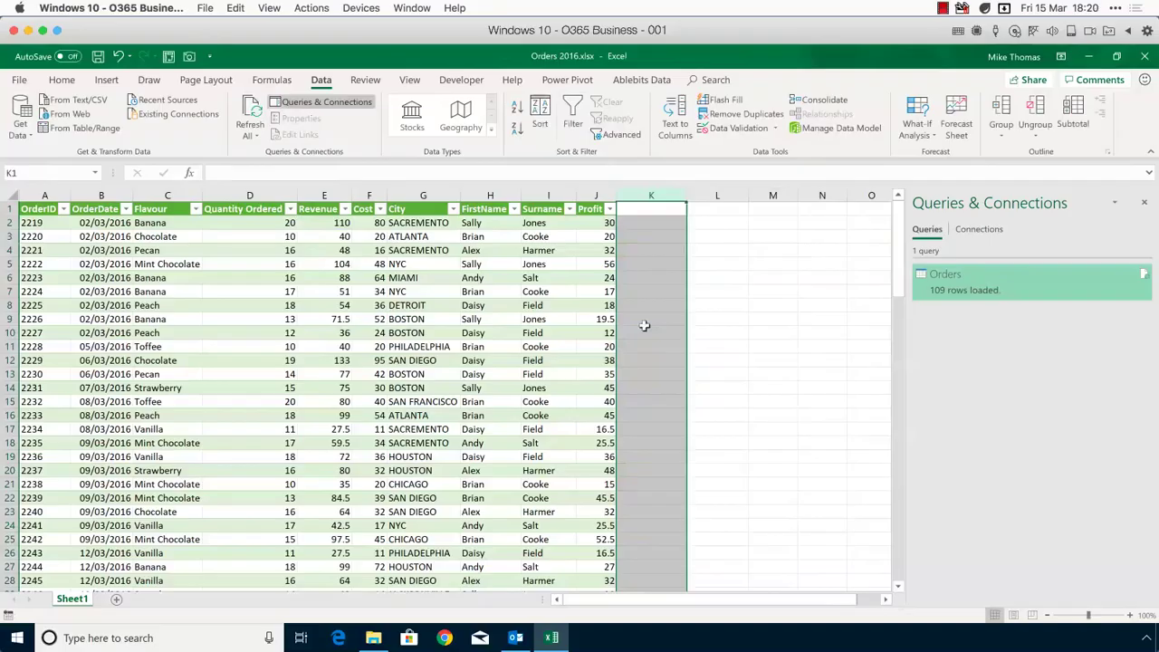
left_click(595, 305)
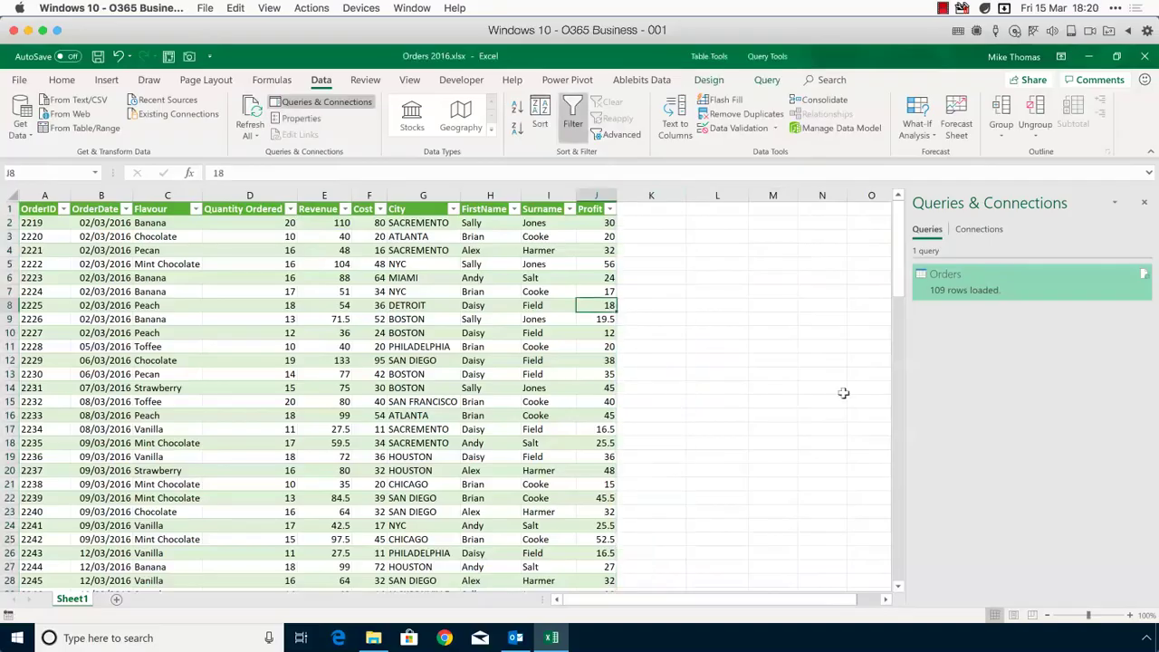
Step: Open the Orders query for editing and start a custom column named Tax
right_click(944, 287)
left_click(970, 323)
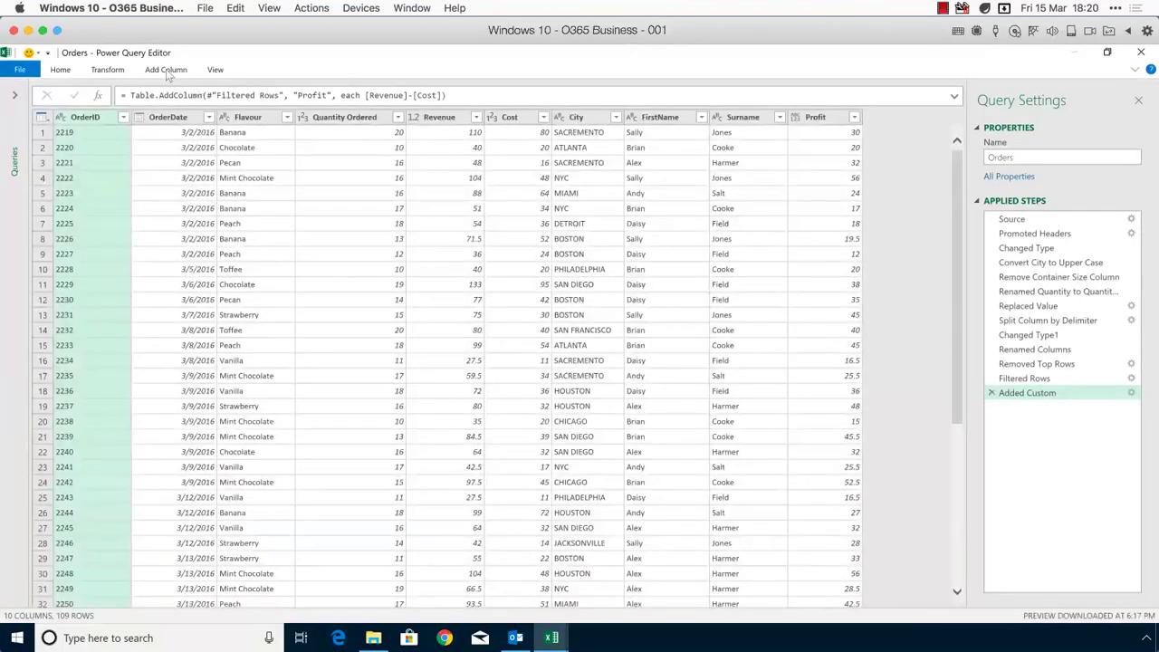
left_click(166, 69)
left_click(67, 102)
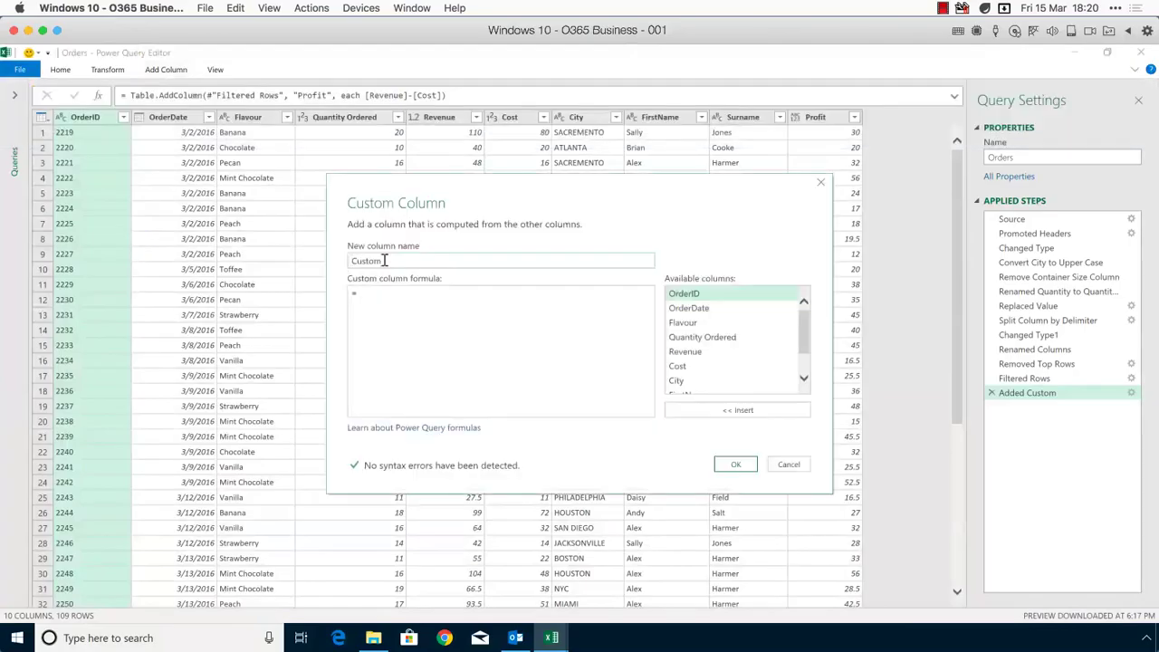
left_click_drag(384, 260, 333, 261)
type("Tax")
left_click(367, 293)
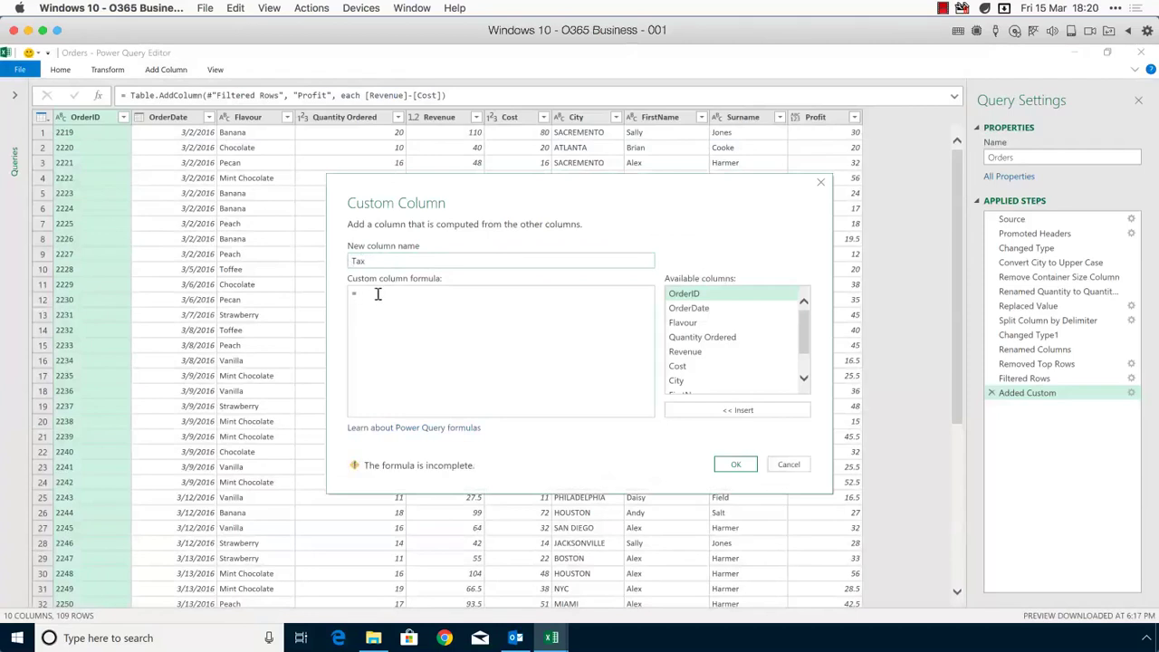
Step: Enter the Tax column's formula as =if[Revenue]>100 then [Revenue]*0.2 else [Revenue] * 0.1
type("if")
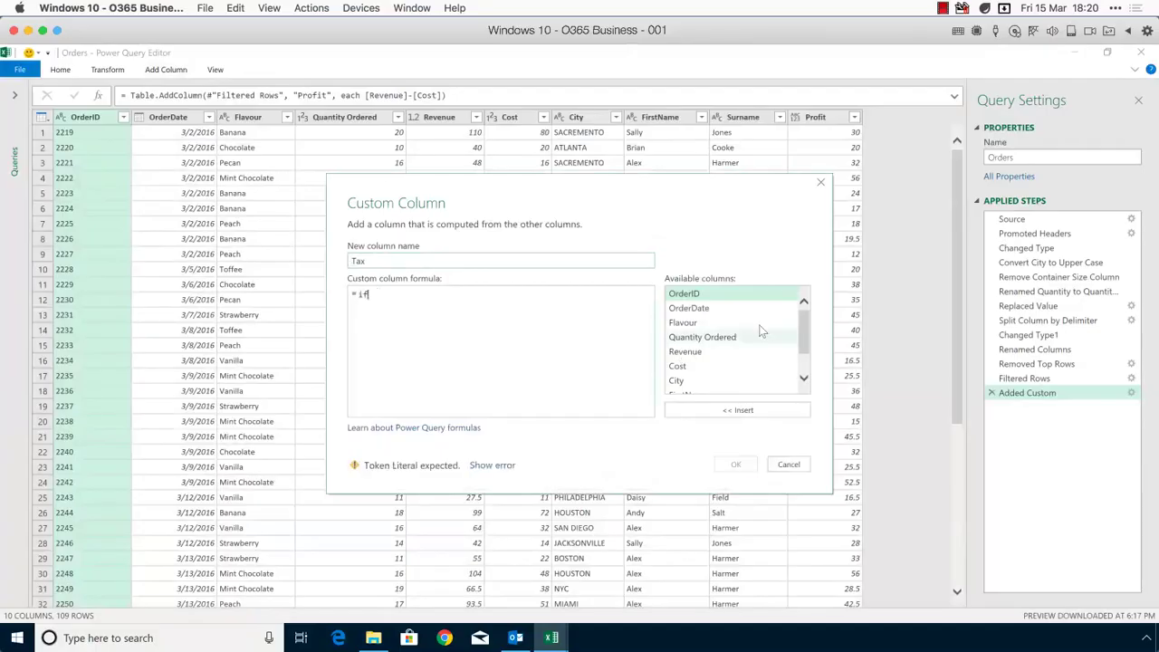
mouse_move(803, 332)
left_mouse_down()
mouse_move(802, 360)
mouse_move(800, 346)
left_mouse_up()
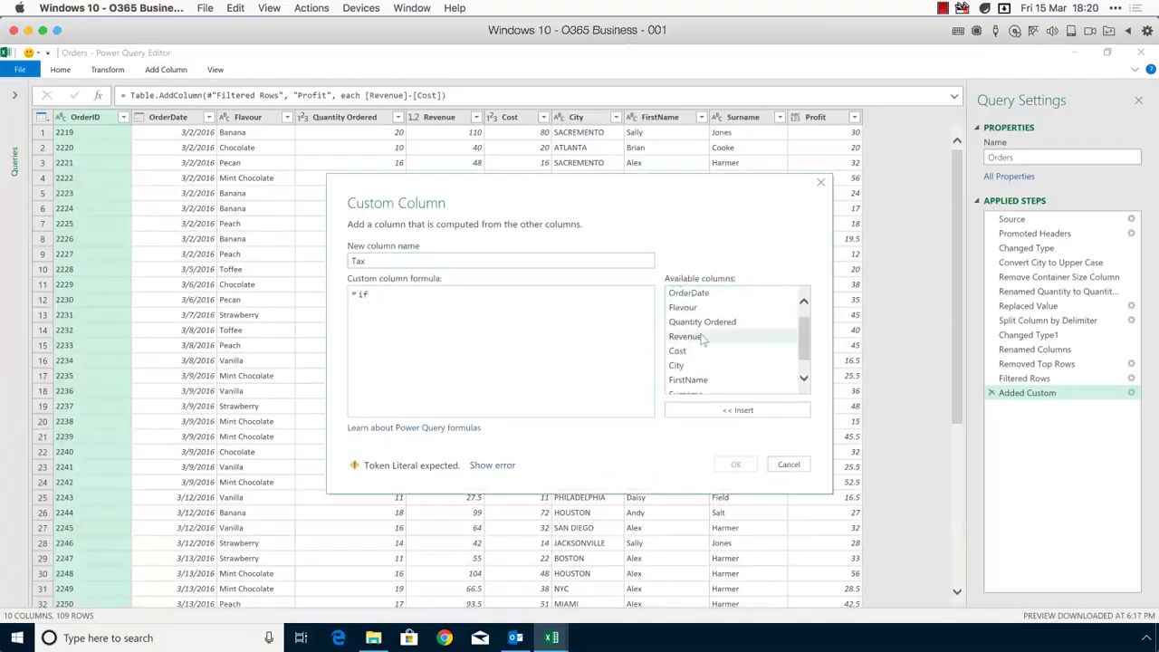
double_click(702, 337)
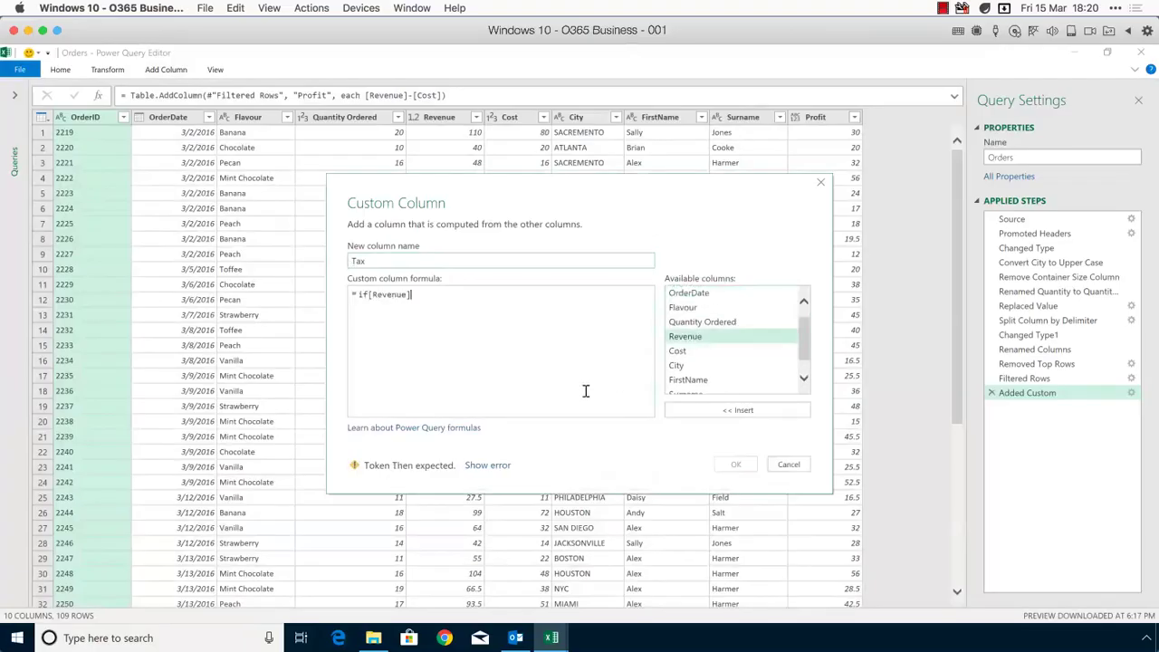
type(">10")
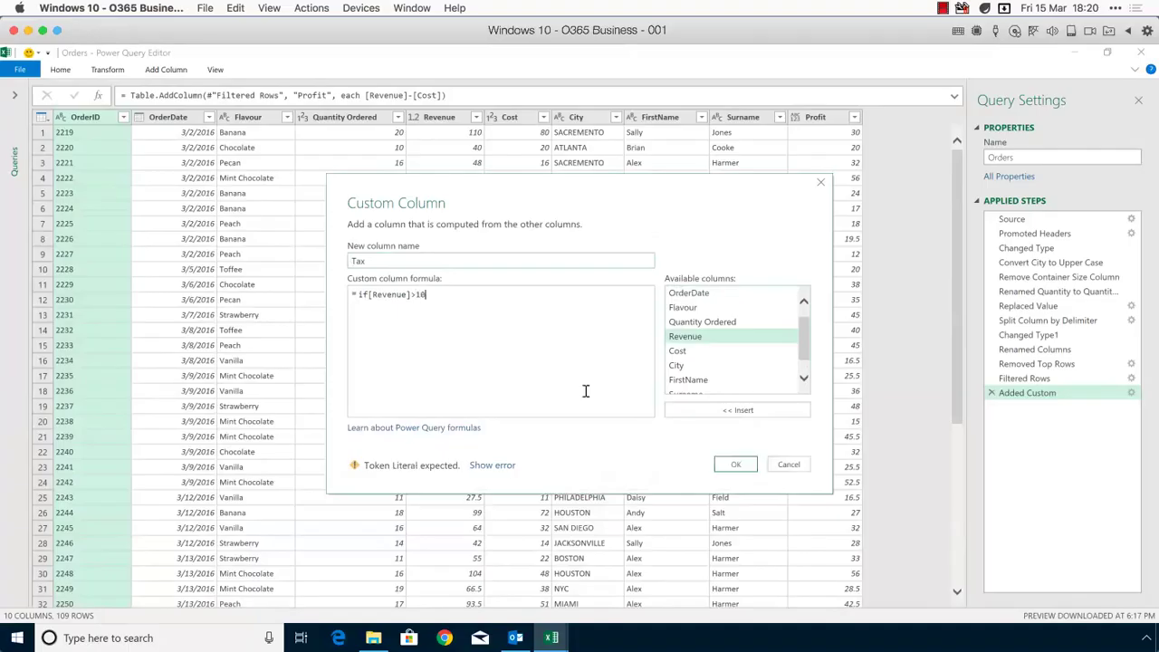
type("0 then")
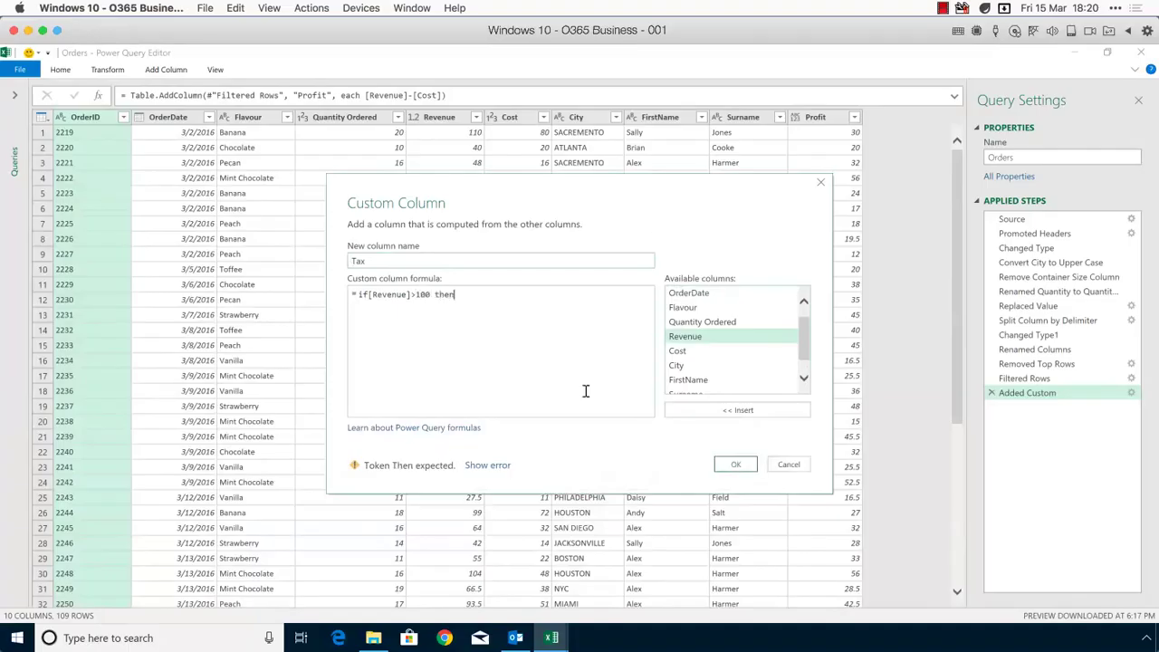
double_click(681, 341)
type("*0.2 else")
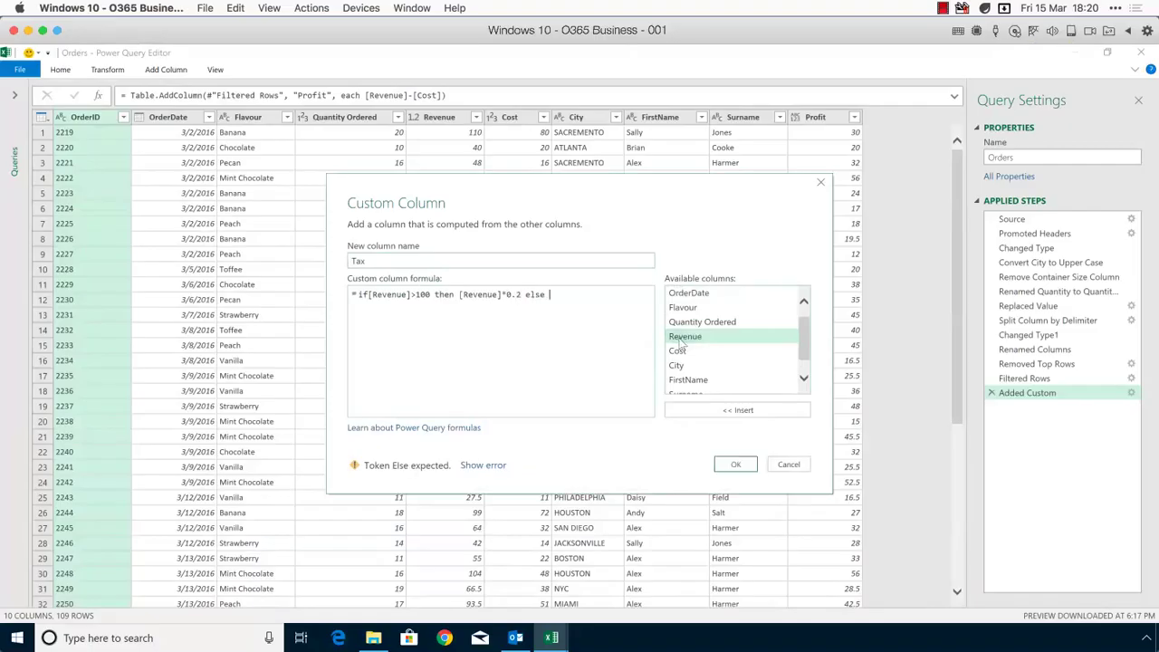
double_click(685, 337)
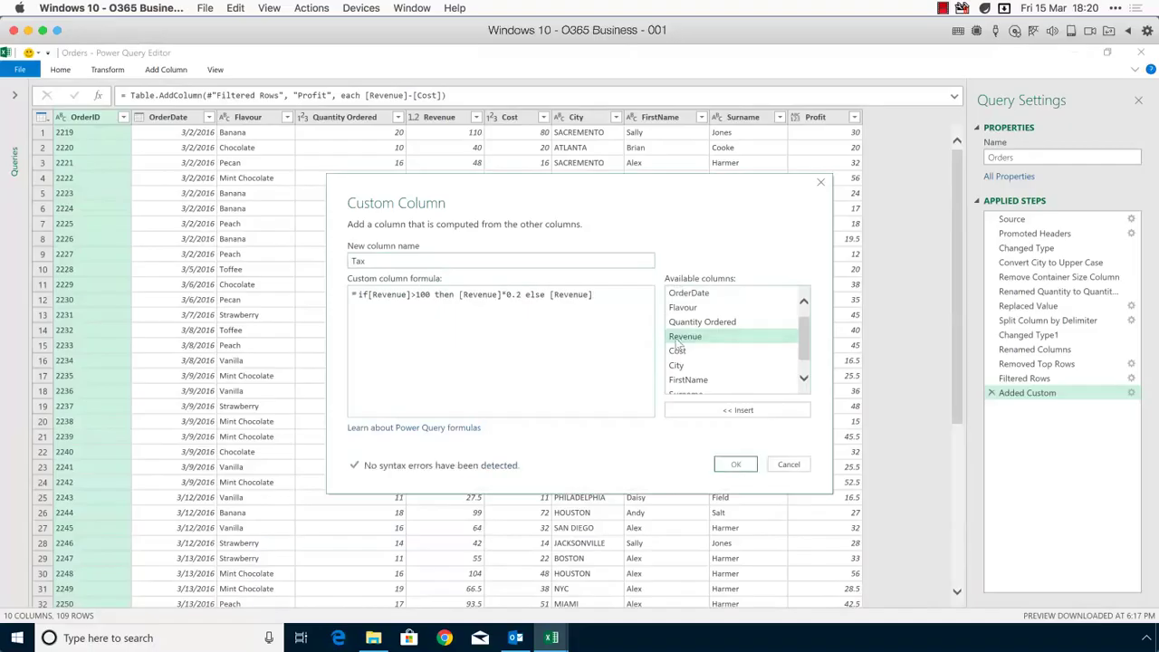
type("* 0.1")
Step: Try commas in place of the keywords "then" and "else" in the Tax formula, and restore both keywords
double_click(444, 295)
type(",")
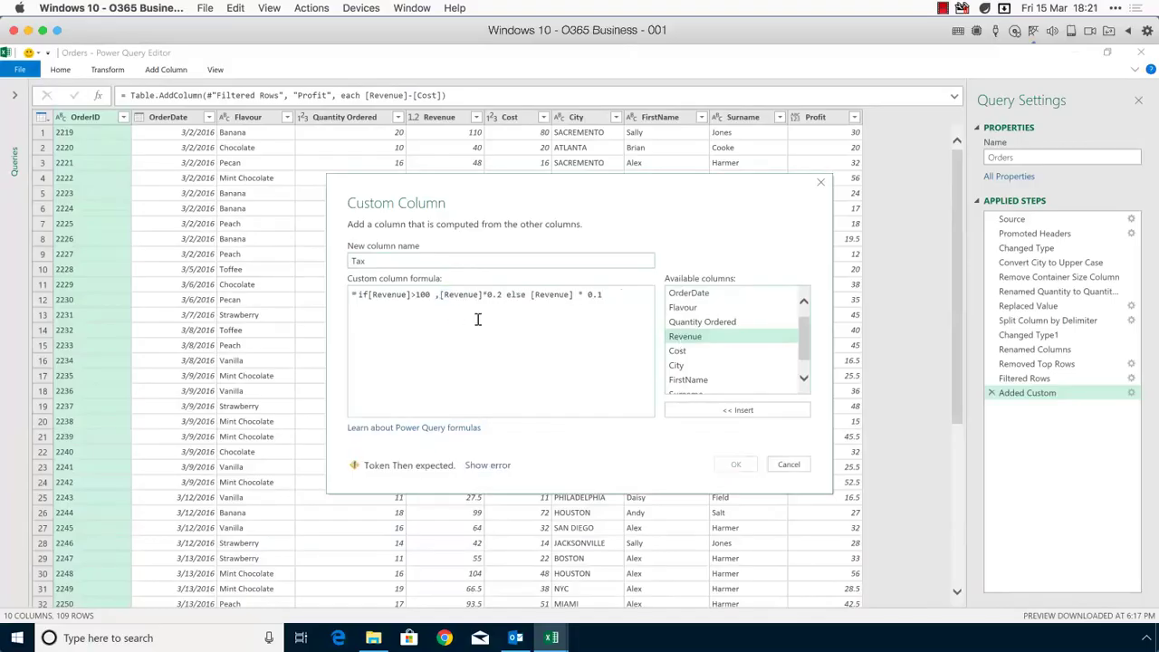
double_click(515, 296)
type(",")
key("BackSpace")
type("then")
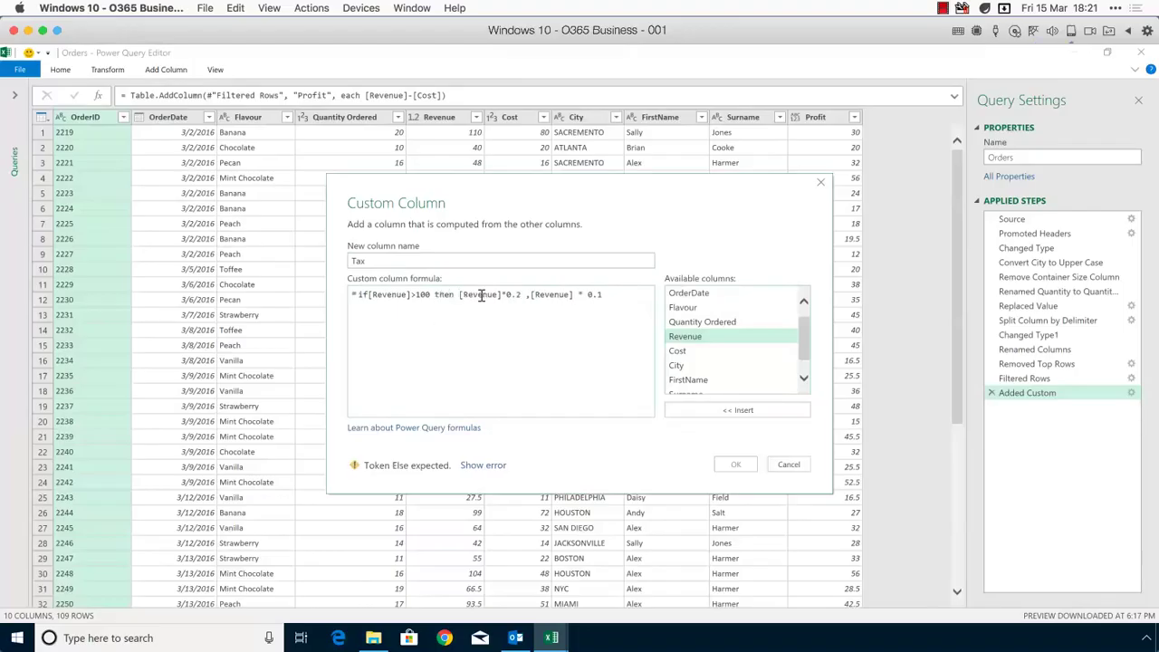
left_click(529, 294)
key("BackSpace")
type("else")
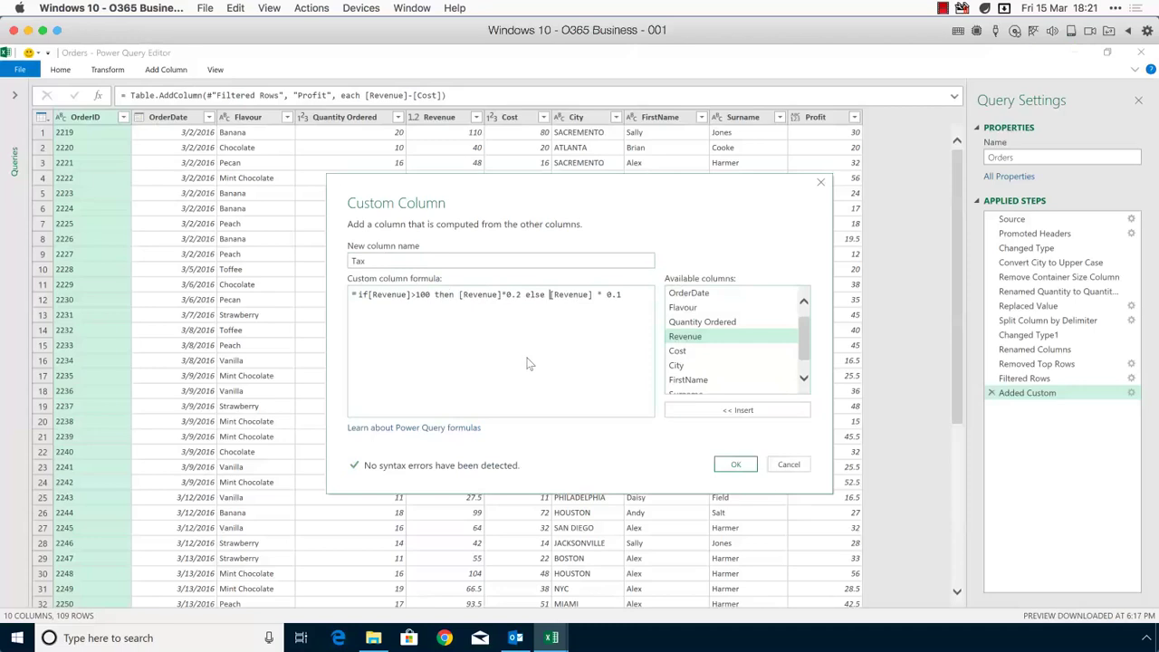
Step: Try 10% instead of 0.1 as the else multiplier in the Tax formula, and restore 0.1
left_click(506, 295)
left_click(521, 295, "shift")
left_click_drag(605, 294, 619, 294)
type("10%")
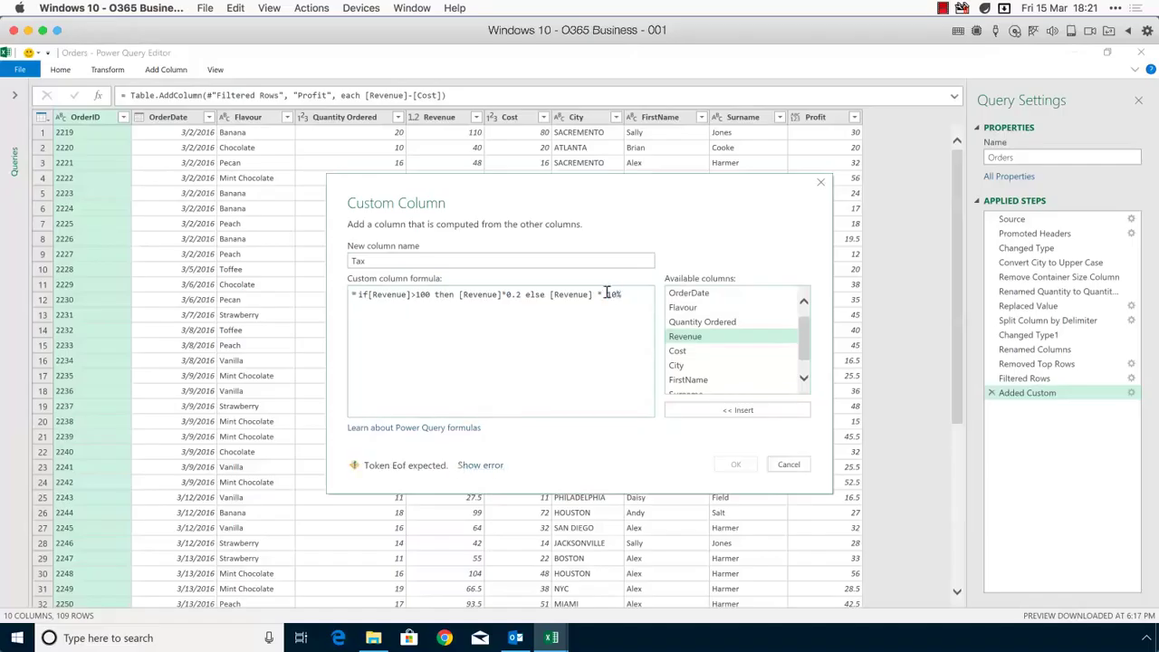
key("BackSpace")
key("BackSpace")
key("BackSpace")
type("0.1")
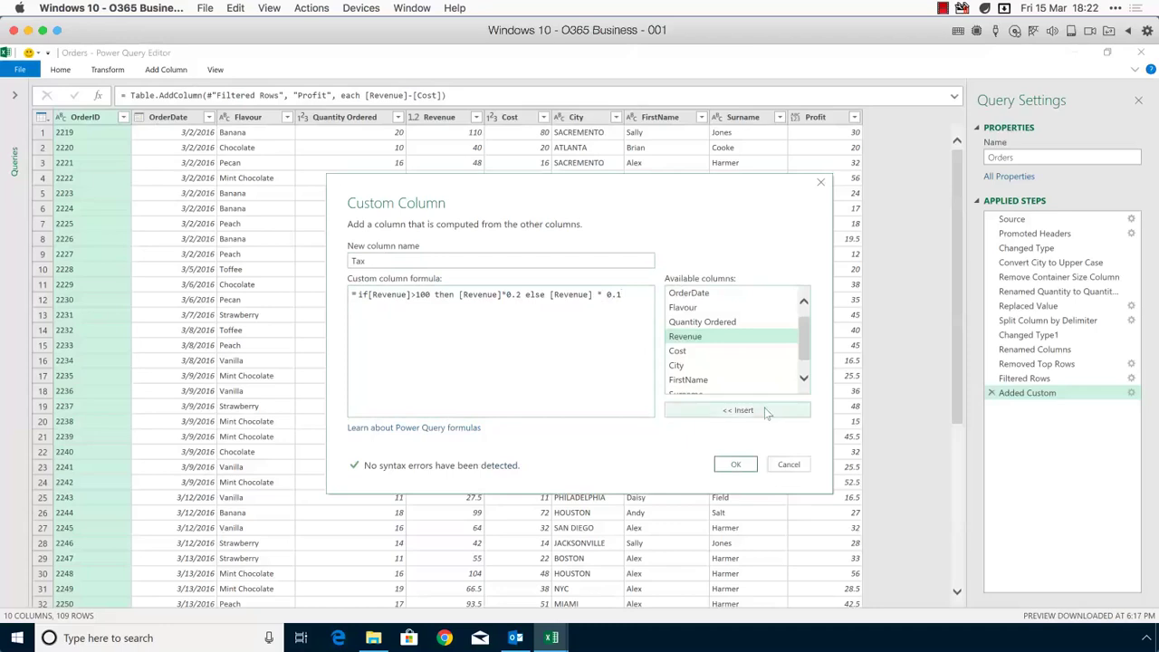
Step: Accept the custom Tax column, load the Orders query into the worksheet and save the workbook
left_click(735, 465)
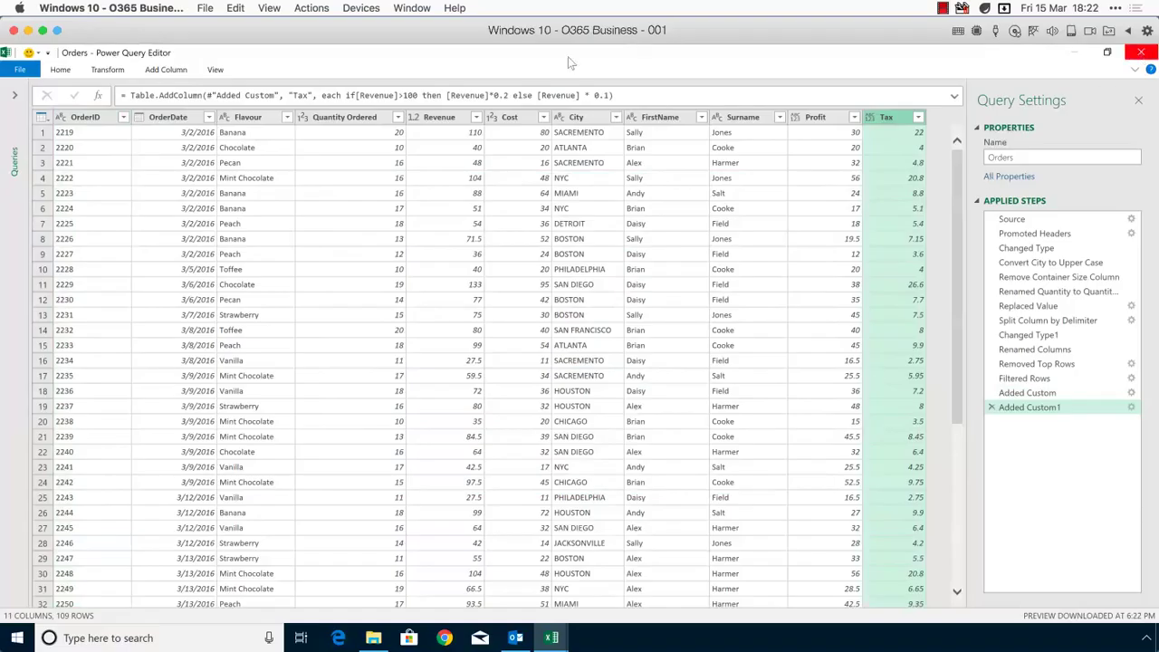
left_click(31, 70)
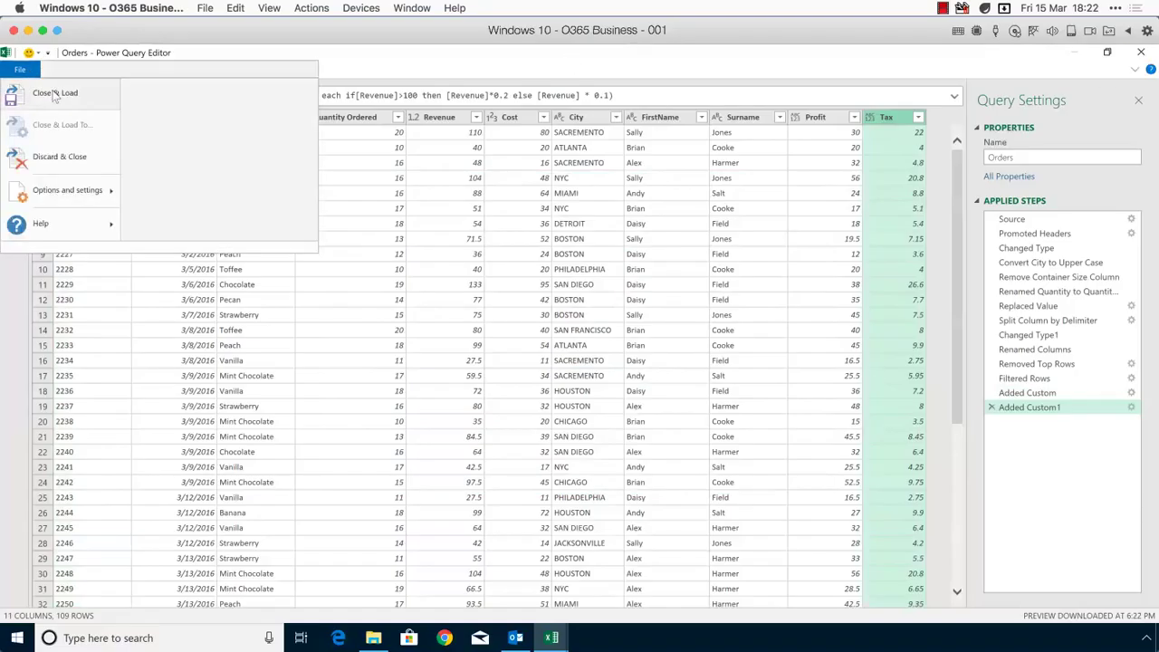
left_click(60, 98)
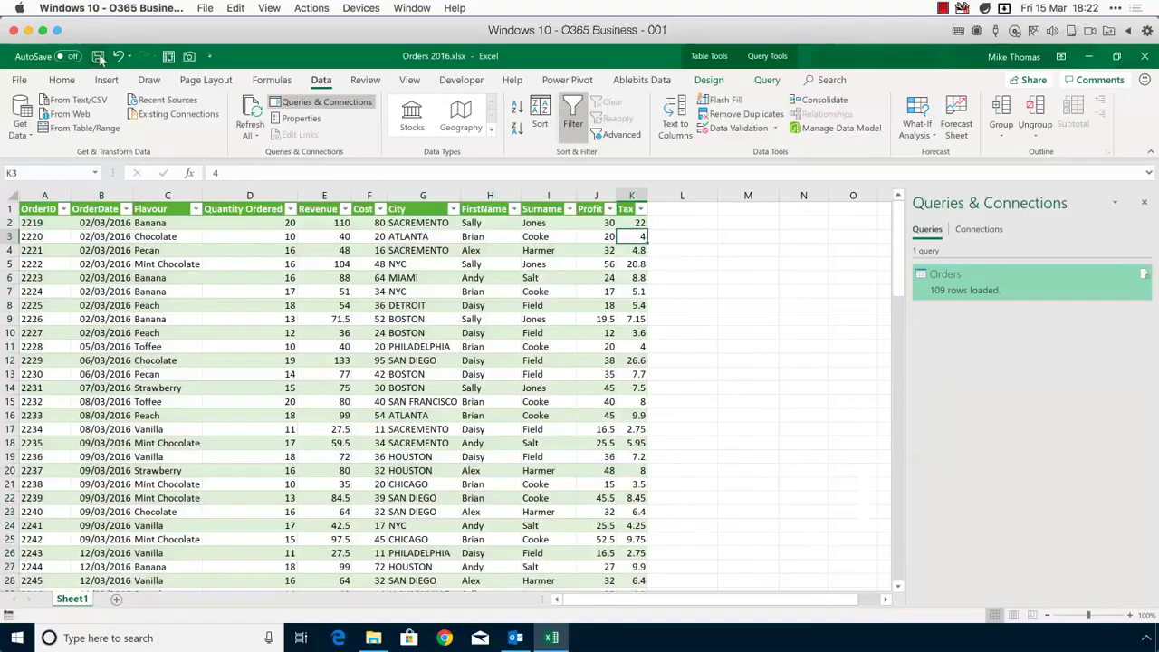
left_click(99, 57)
Step: Open the source file Orders2016.csv from the Power Query Demo Files folder in Notepad, examine its rows and close it
right_click(208, 265)
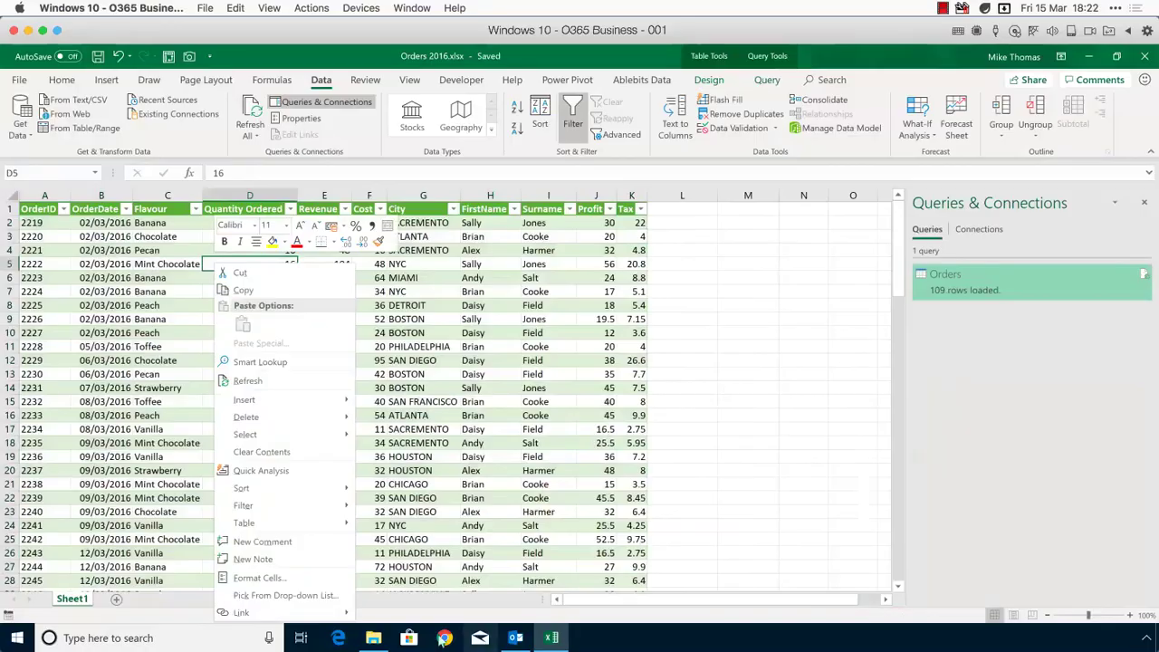
left_click(388, 644)
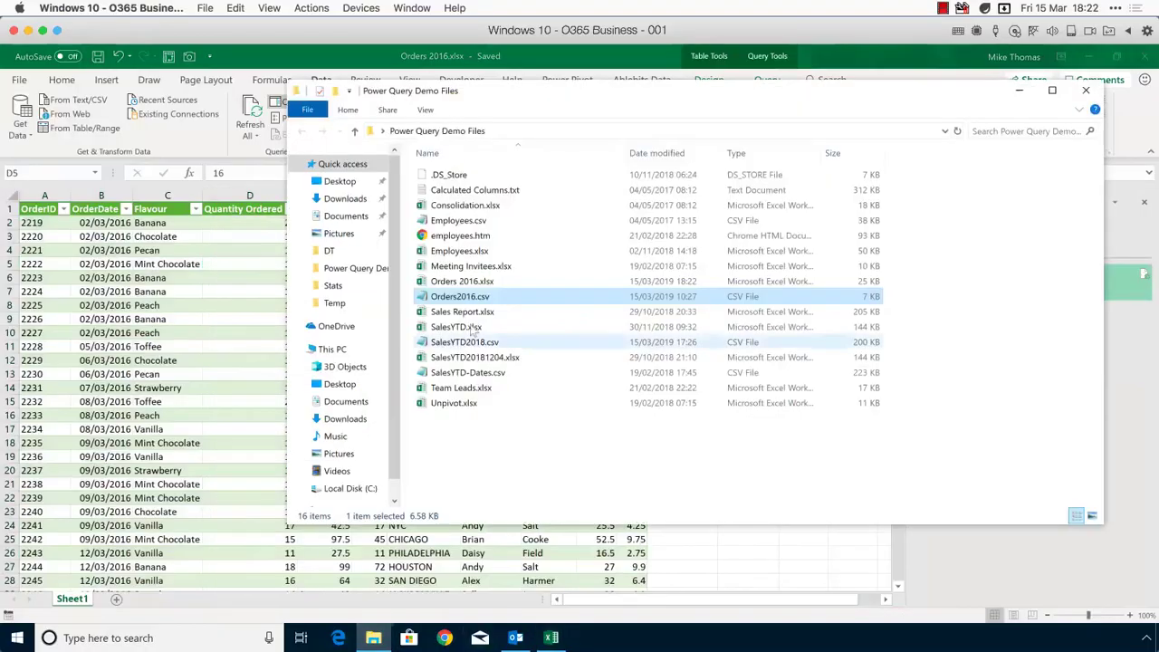
double_click(464, 299)
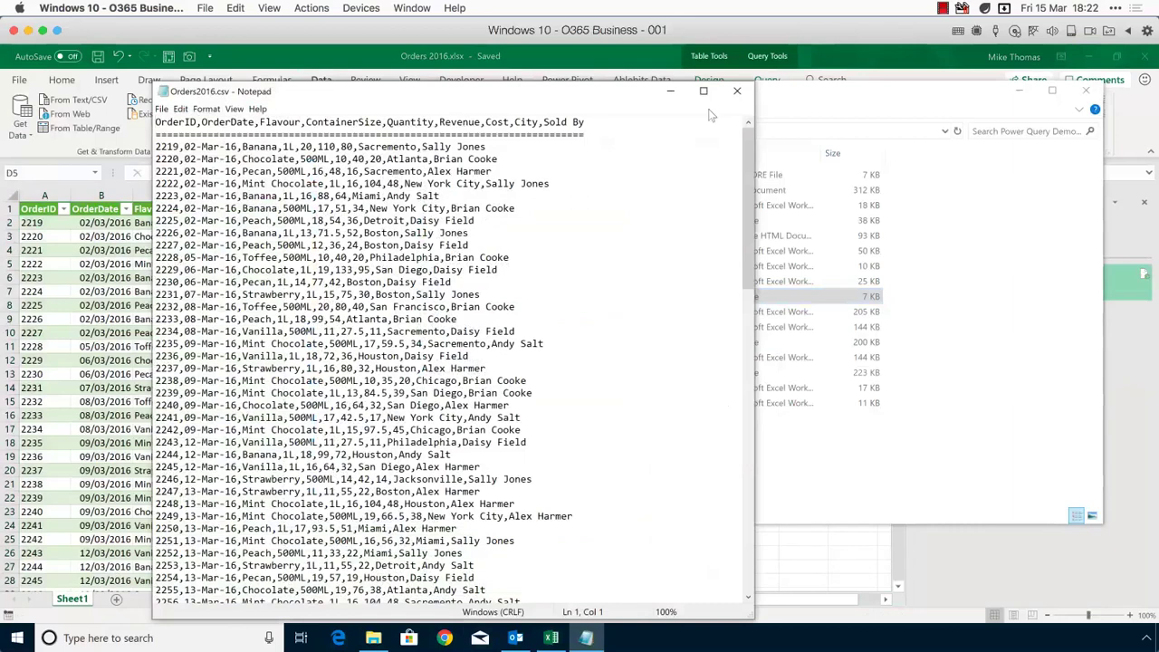
left_click(736, 91)
left_click(1062, 76)
Step: Refresh the Orders table in the worksheet from its source file
left_click(172, 291)
right_click(174, 291)
left_click(222, 381)
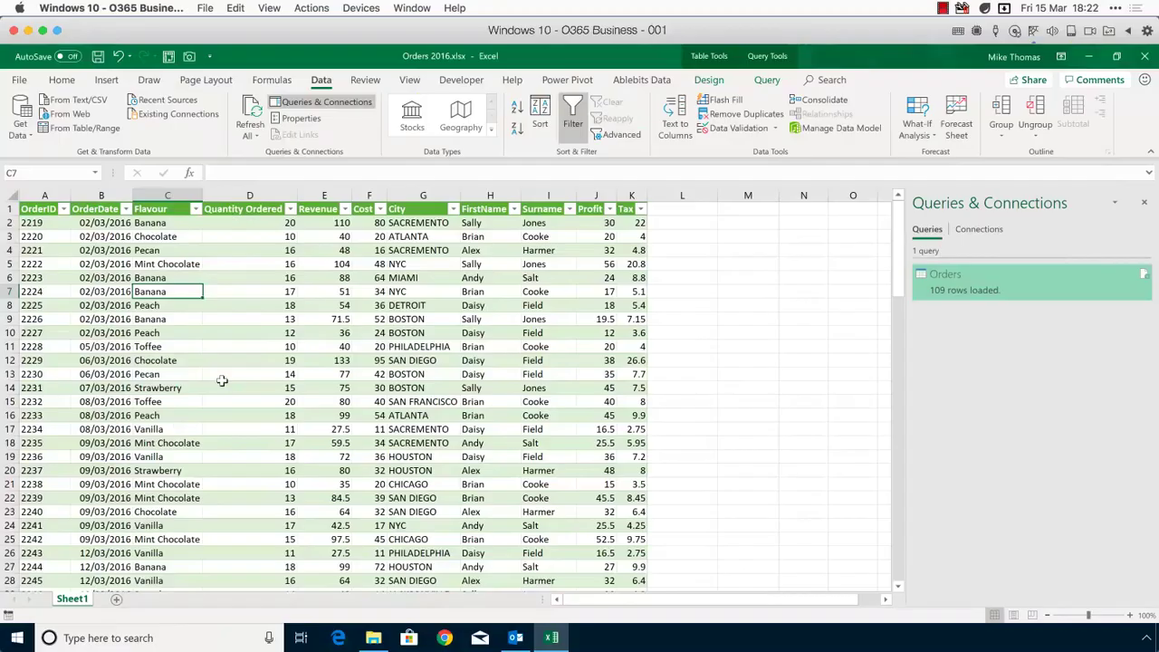
Step: Examine the values in the first rows of the Profit and Tax columns of the Orders table
left_click(594, 223)
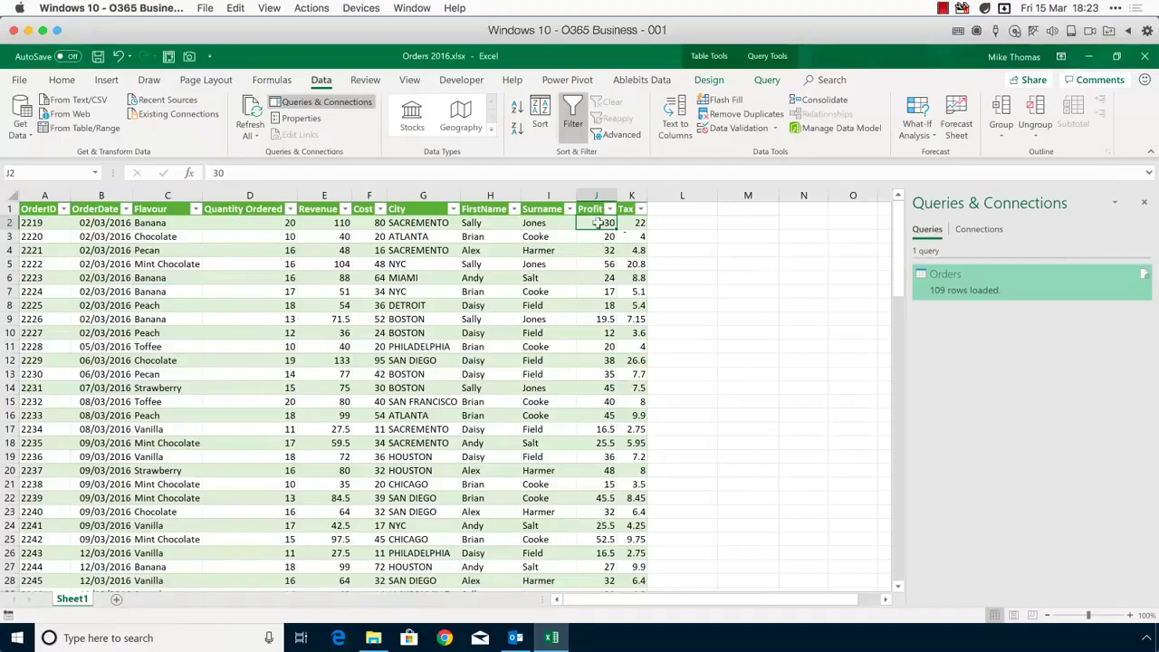
key("Down")
key("Down")
key("Down")
key("Down")
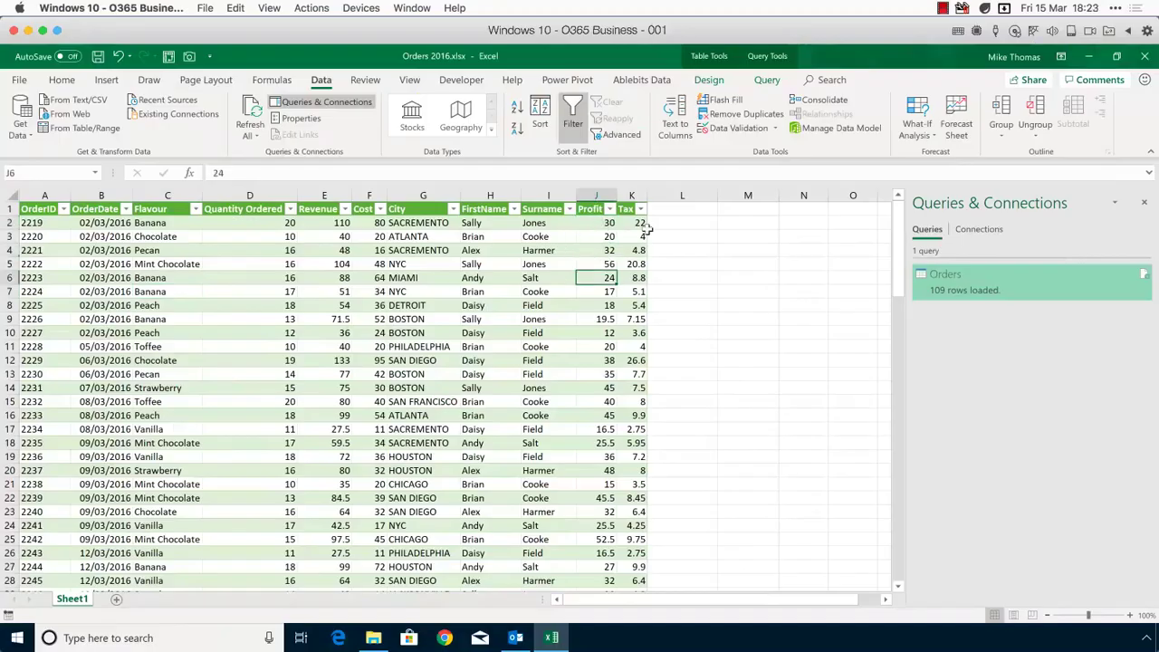
left_click(640, 223)
key("Down")
key("Down")
key("Down")
key("Down")
key("Down")
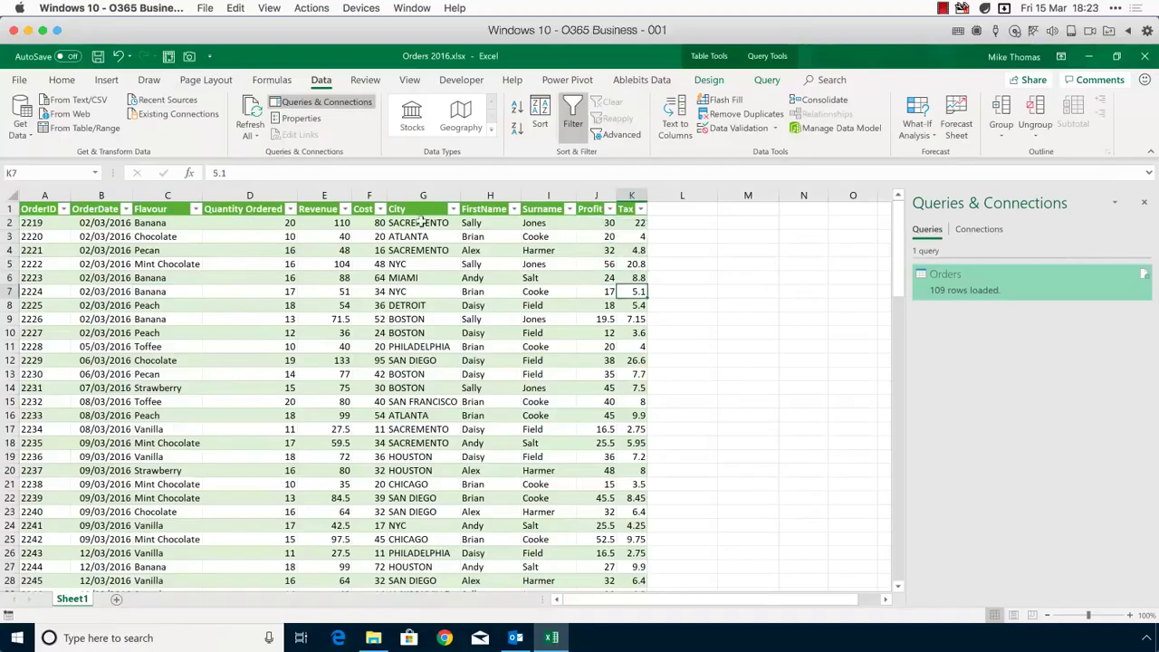
key("Down")
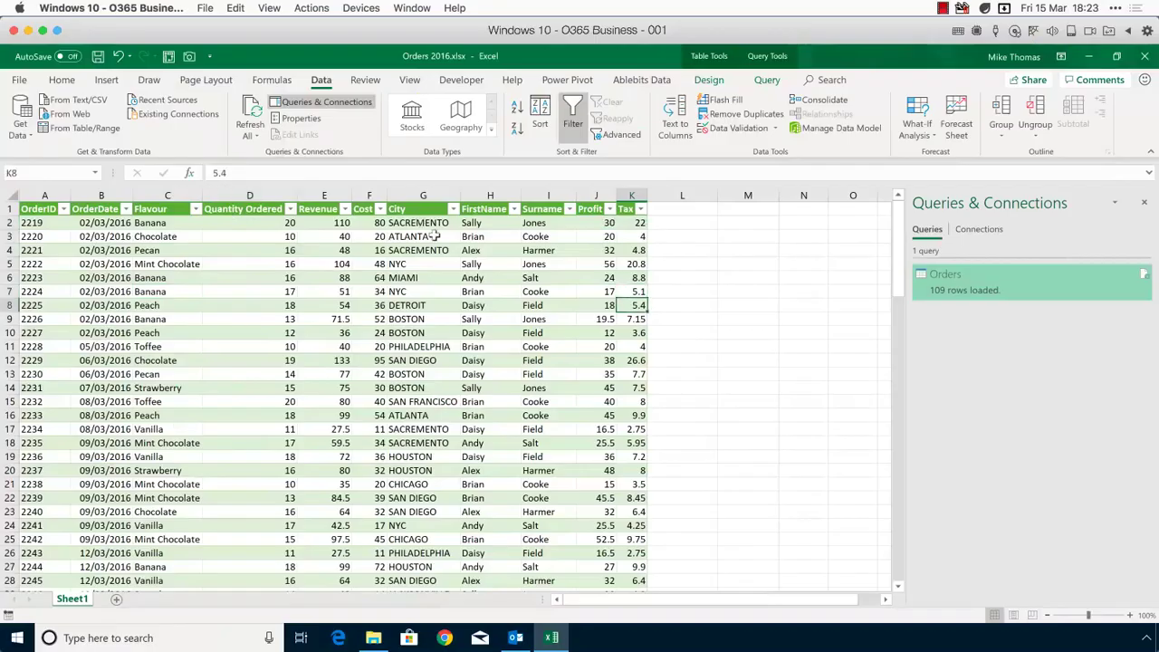
key("Left")
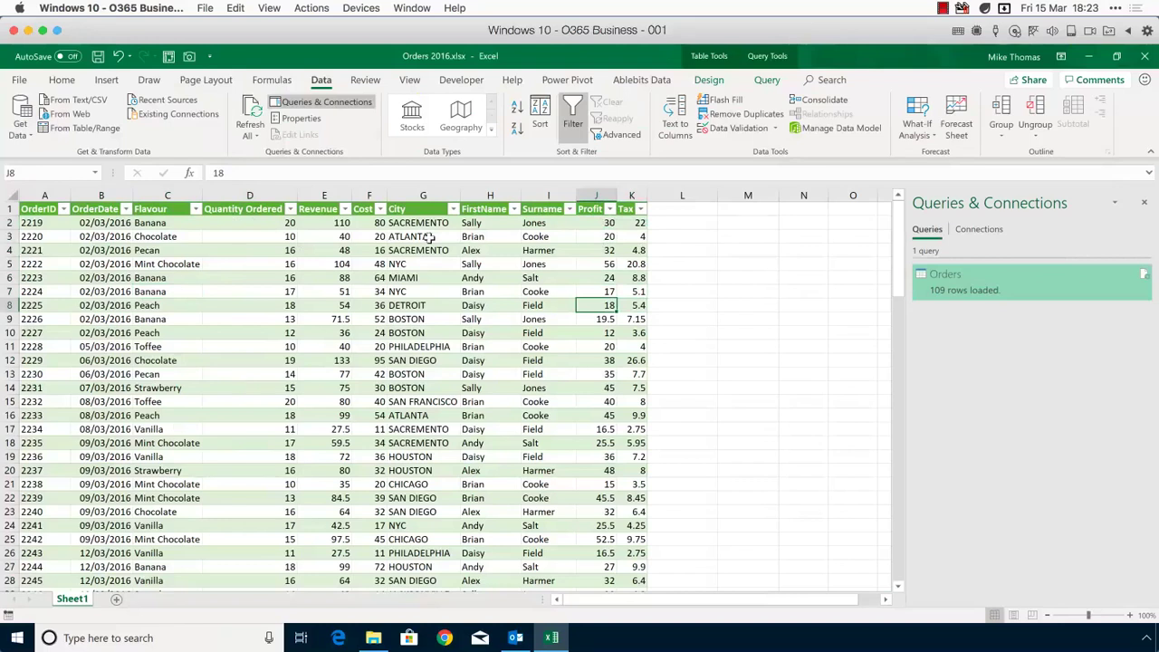
Step: Save and close the Orders 2016 workbook, and create a blank workbook in Excel
left_click(96, 56)
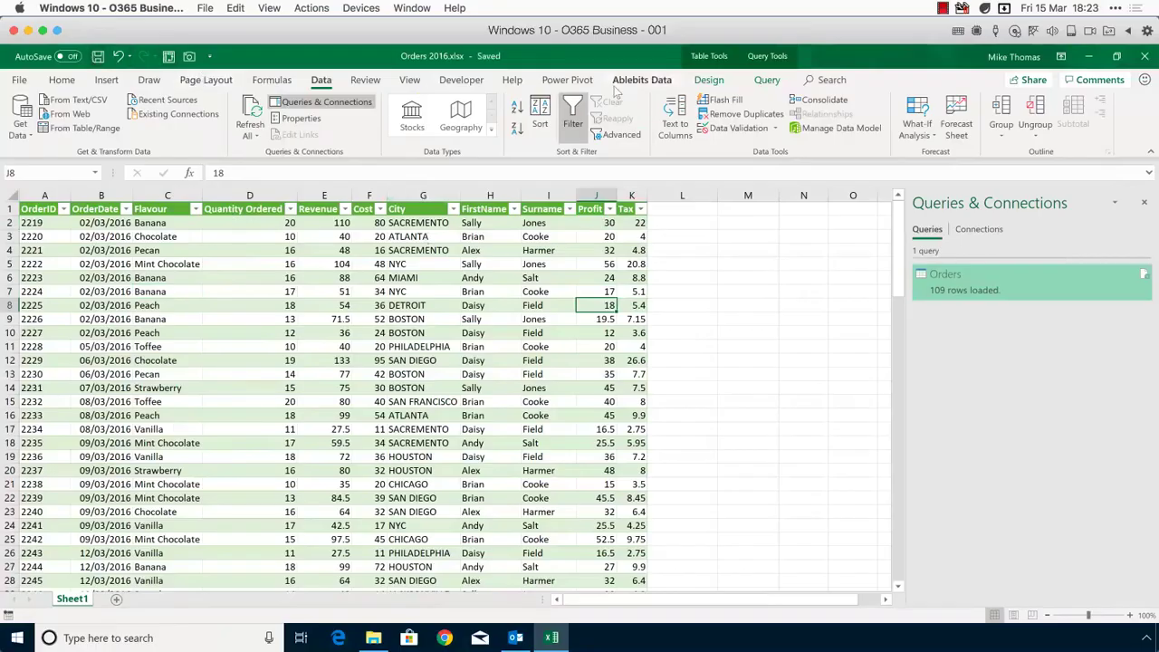
left_click(1143, 57)
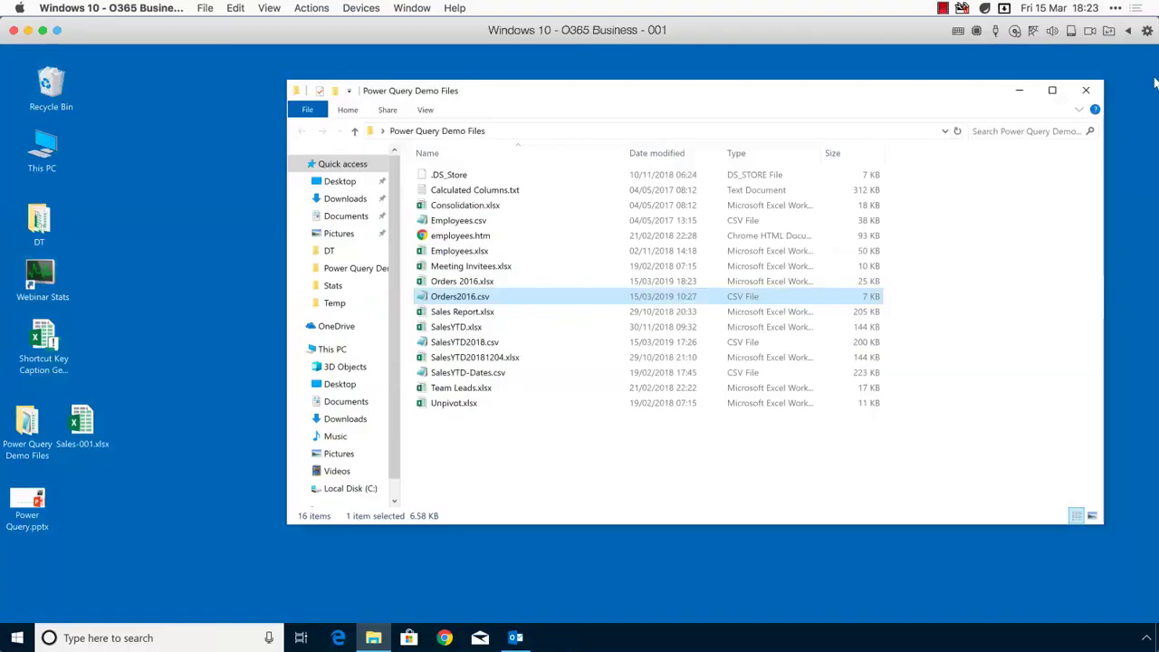
left_click(20, 637)
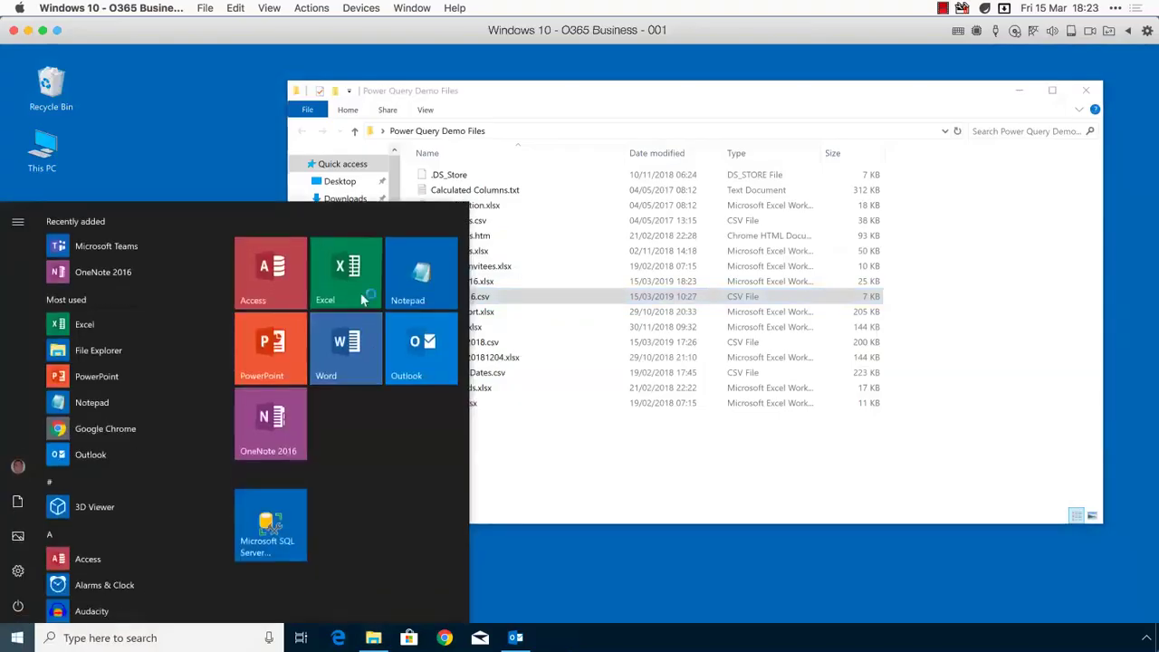
left_click(360, 293)
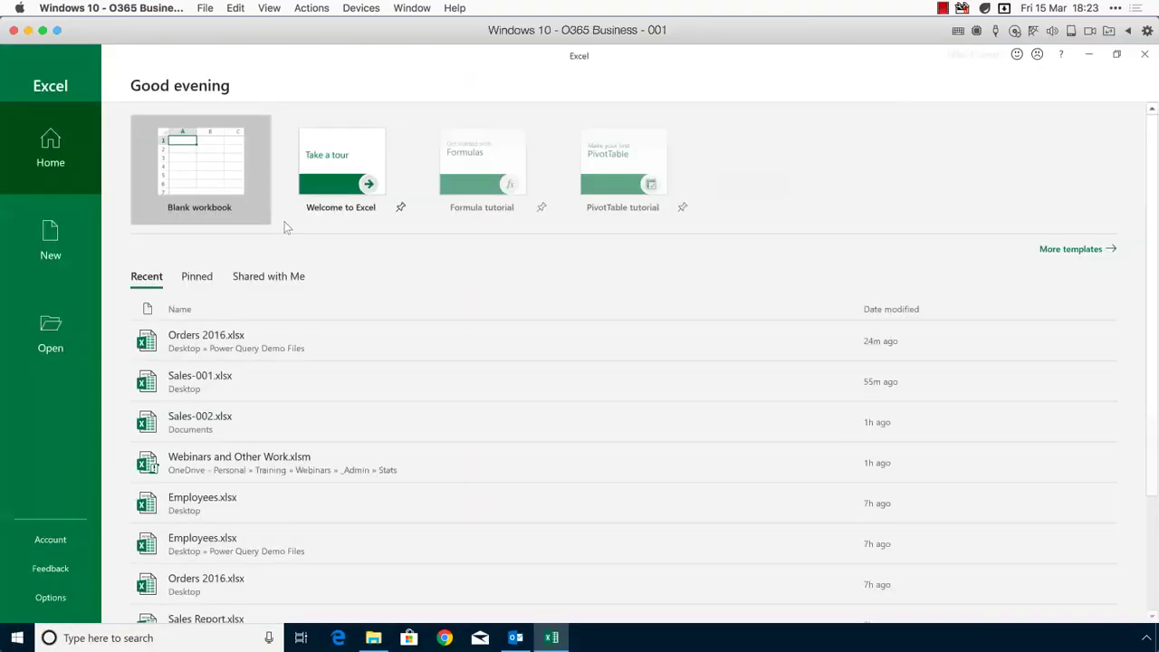
left_click(231, 217)
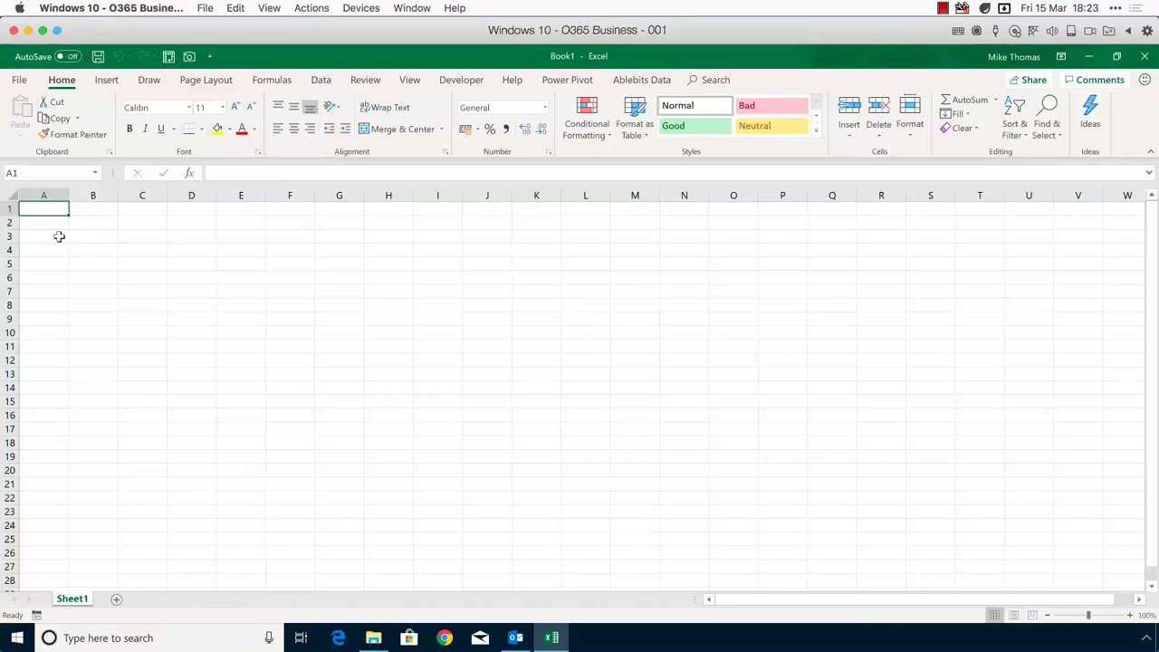
Step: Look at the last row available in the empty worksheet and return to cell A1
key("ctrl+Down")
scroll(59, 236, "down", 3)
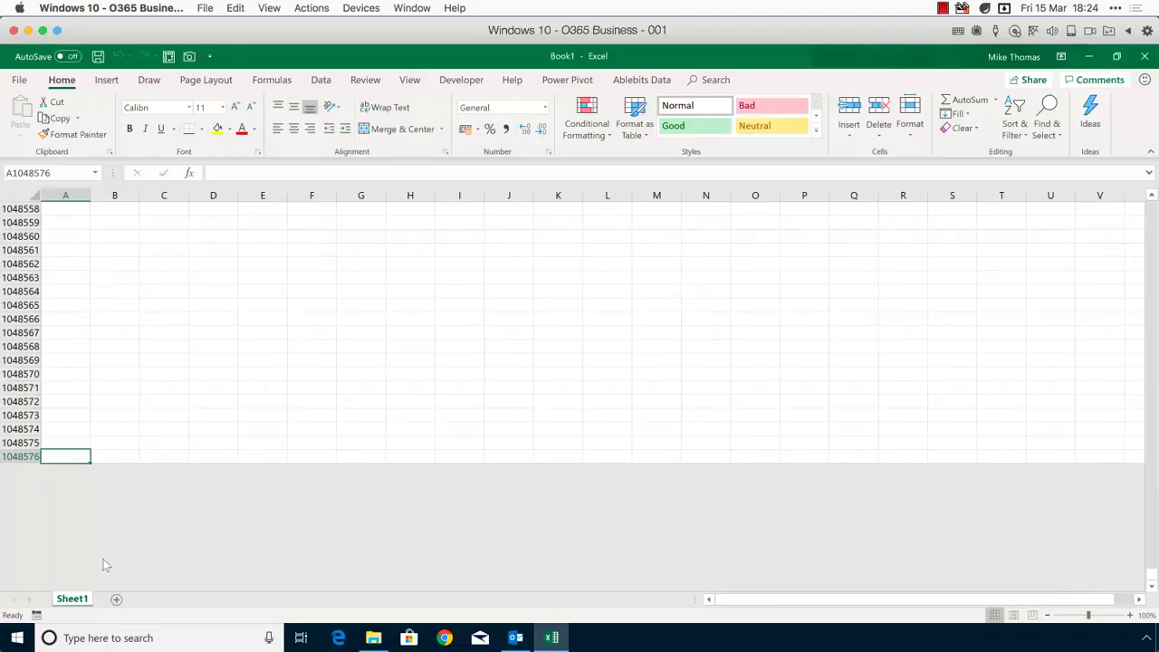
key("ctrl+Up")
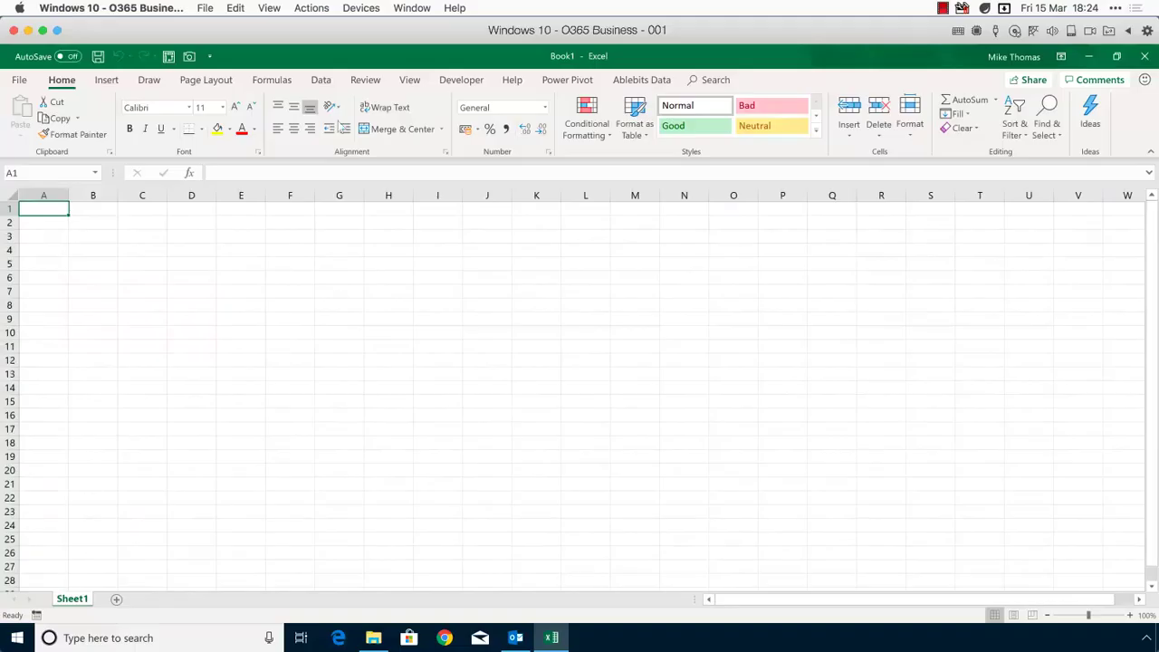
Step: Connect to the SQL Server database Employees on the server WIN10\SQLEXPRESS as a new data source
left_click(324, 82)
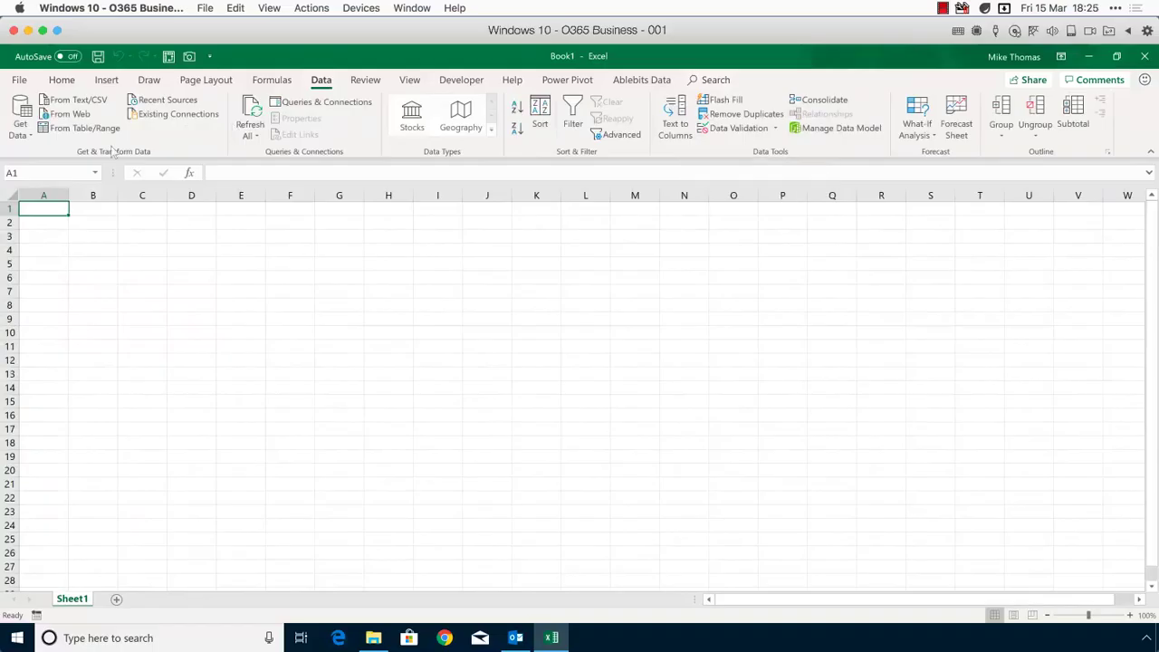
left_click(20, 127)
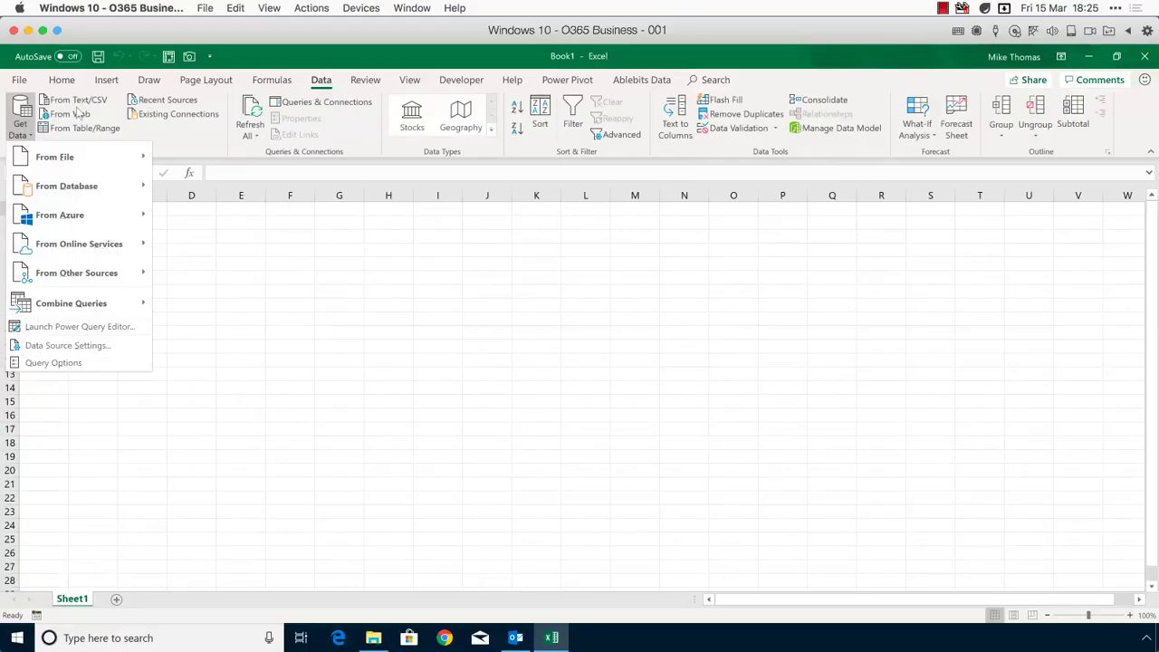
left_click(28, 136)
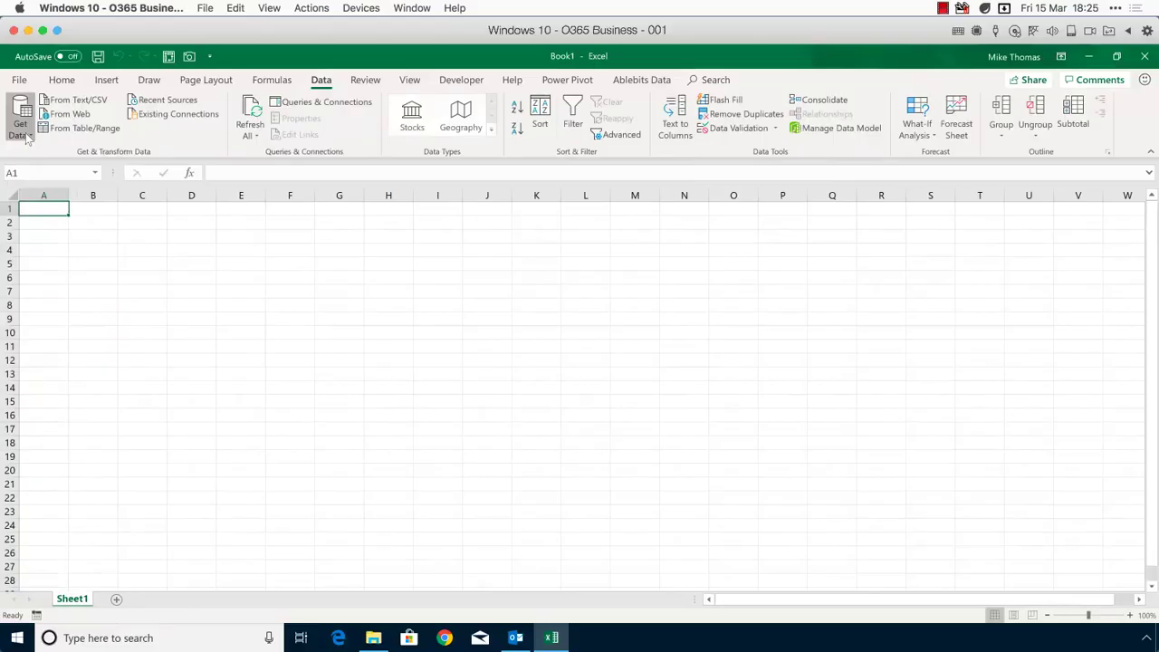
left_click(28, 135)
mouse_move(68, 185)
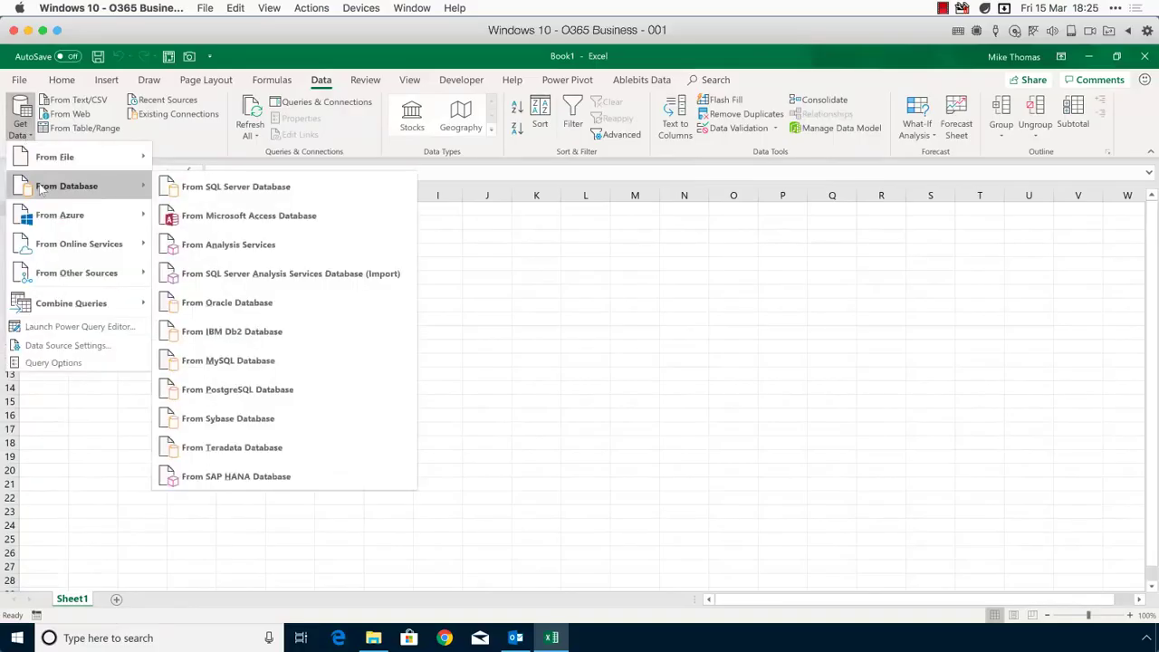
left_click(251, 187)
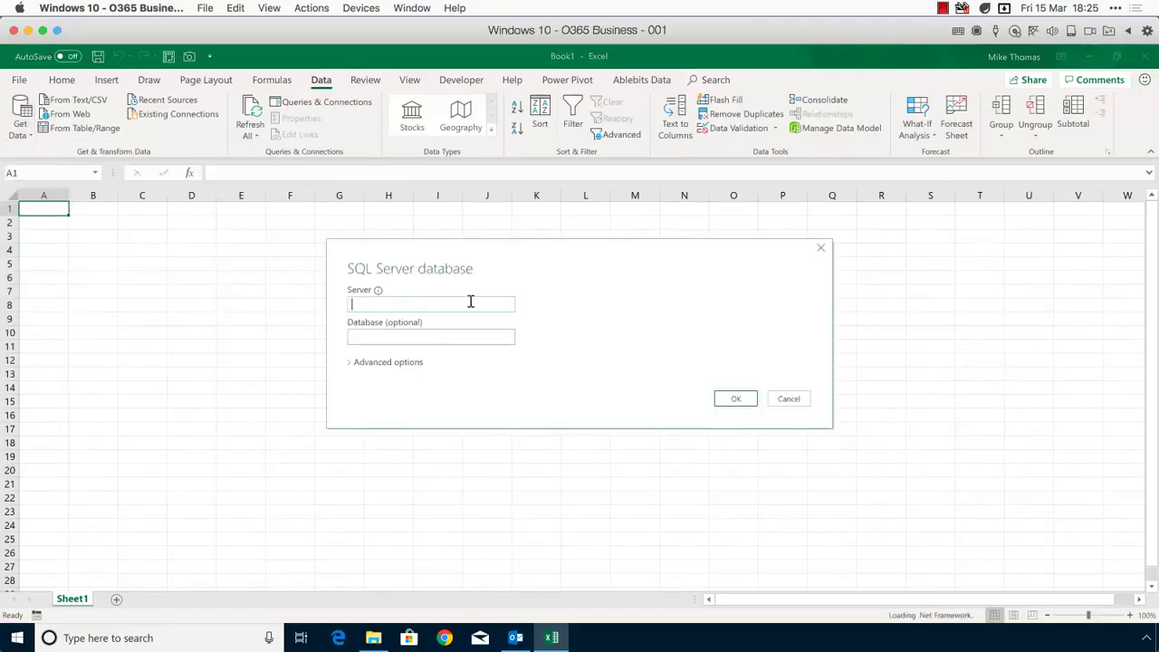
type("WIN10\\SQLEXPRESS")
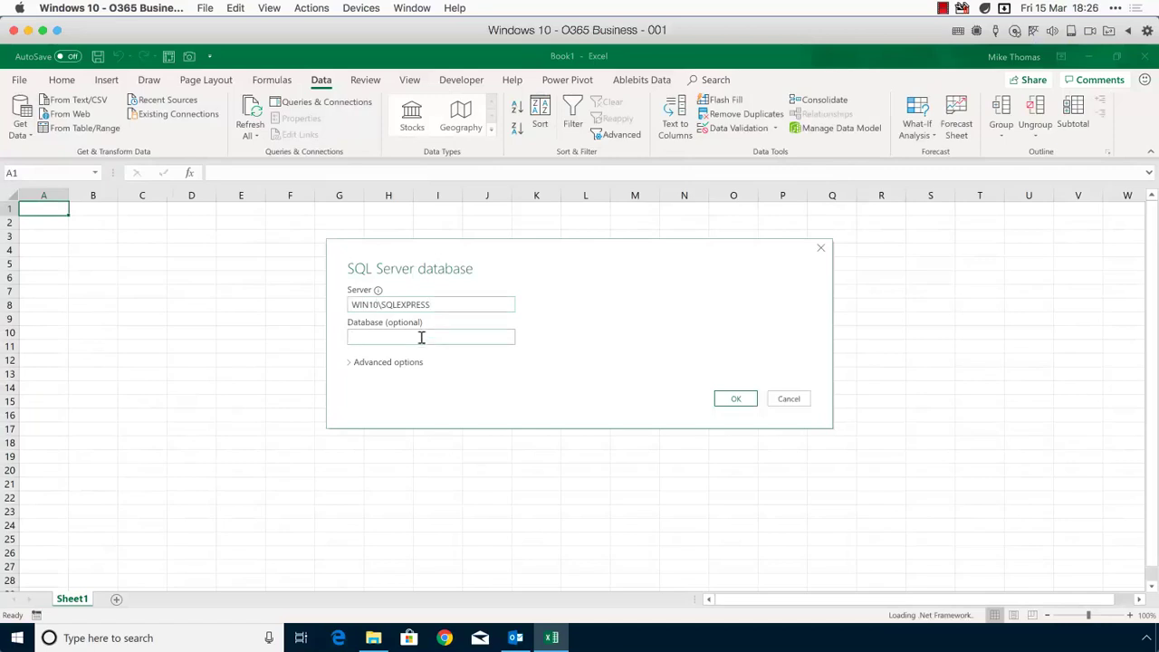
type("Employee")
type("s")
left_click(736, 400)
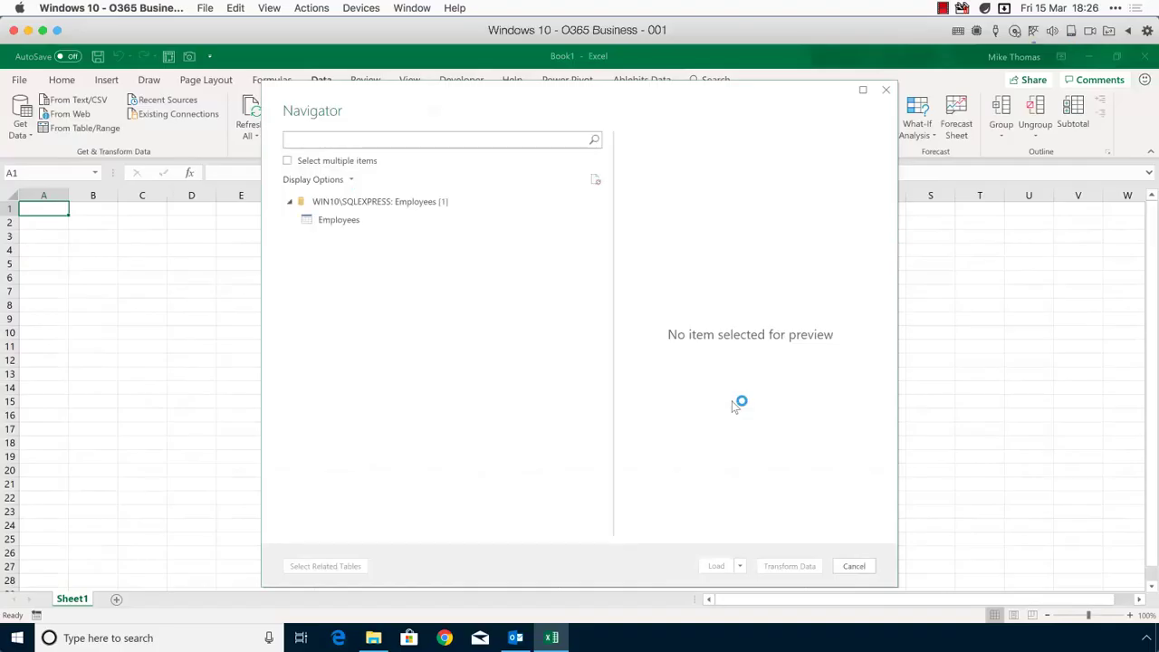
Step: Load the Employees table from the database as a connection only, without placing its data in a worksheet
left_click(346, 222)
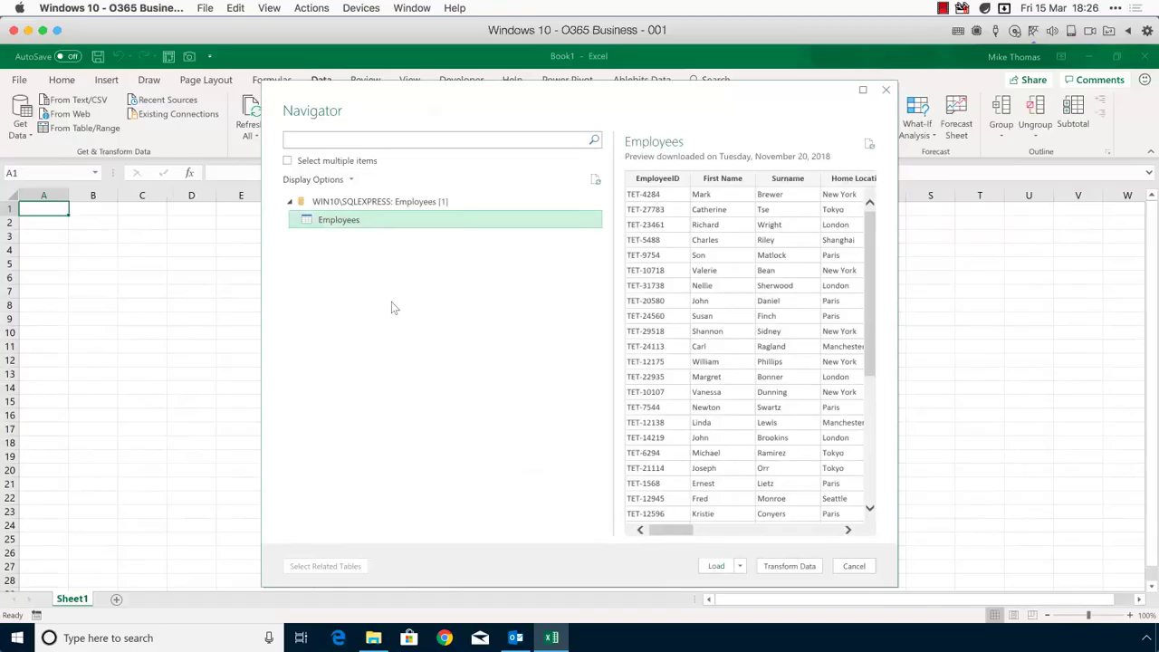
left_click(740, 567)
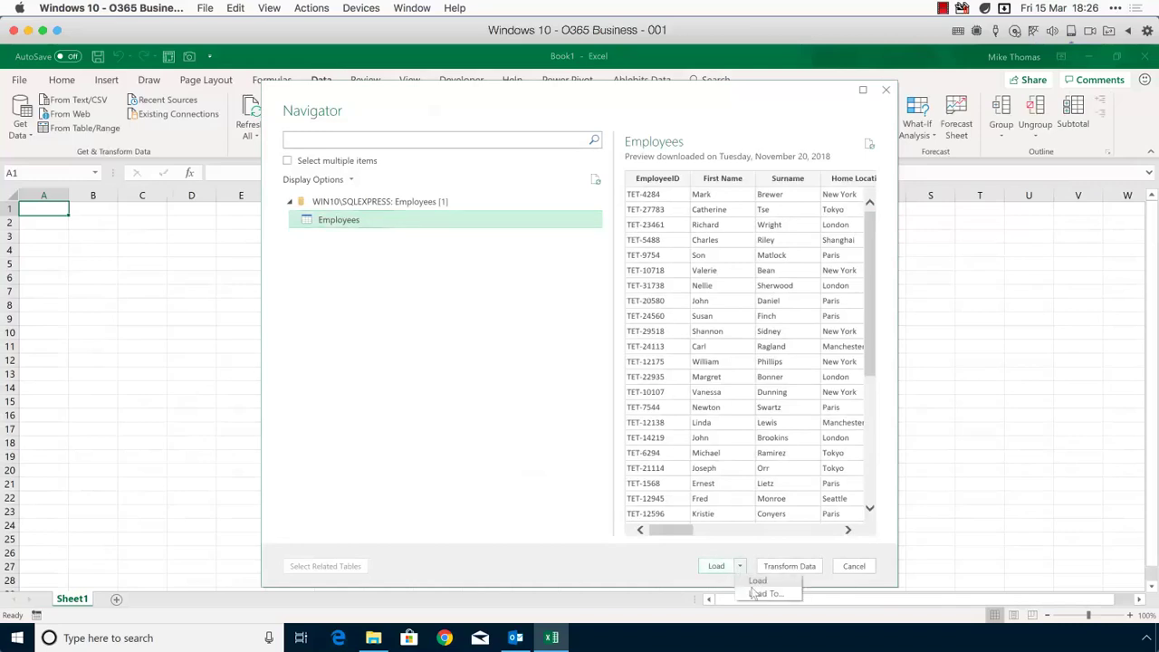
left_click(763, 593)
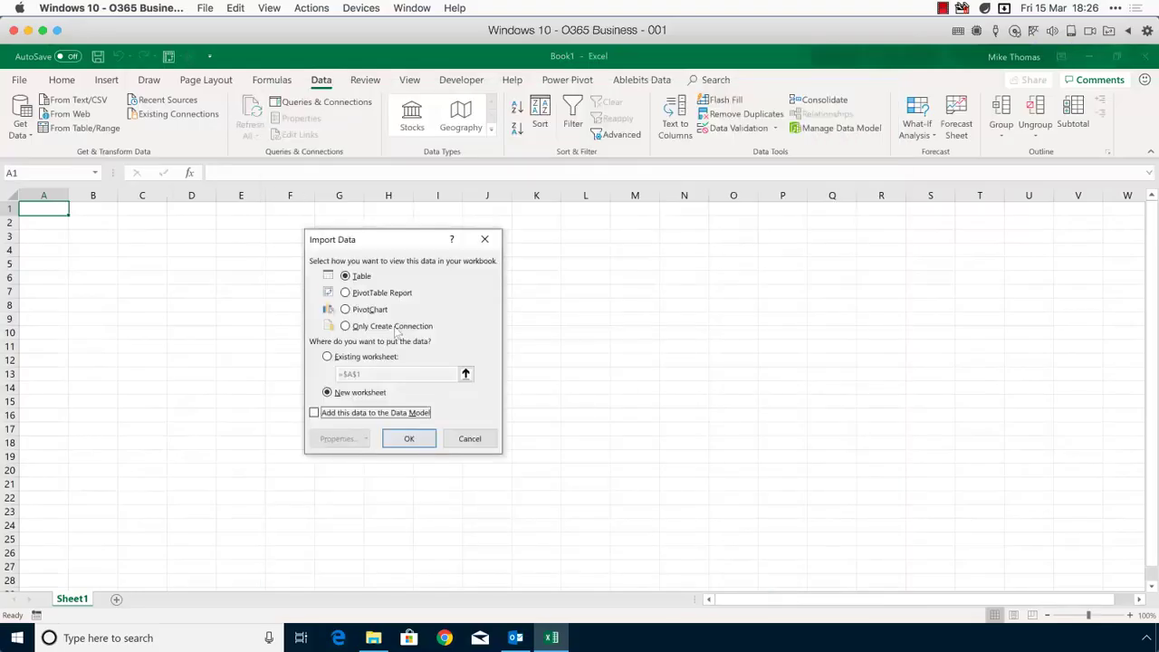
left_click(396, 328)
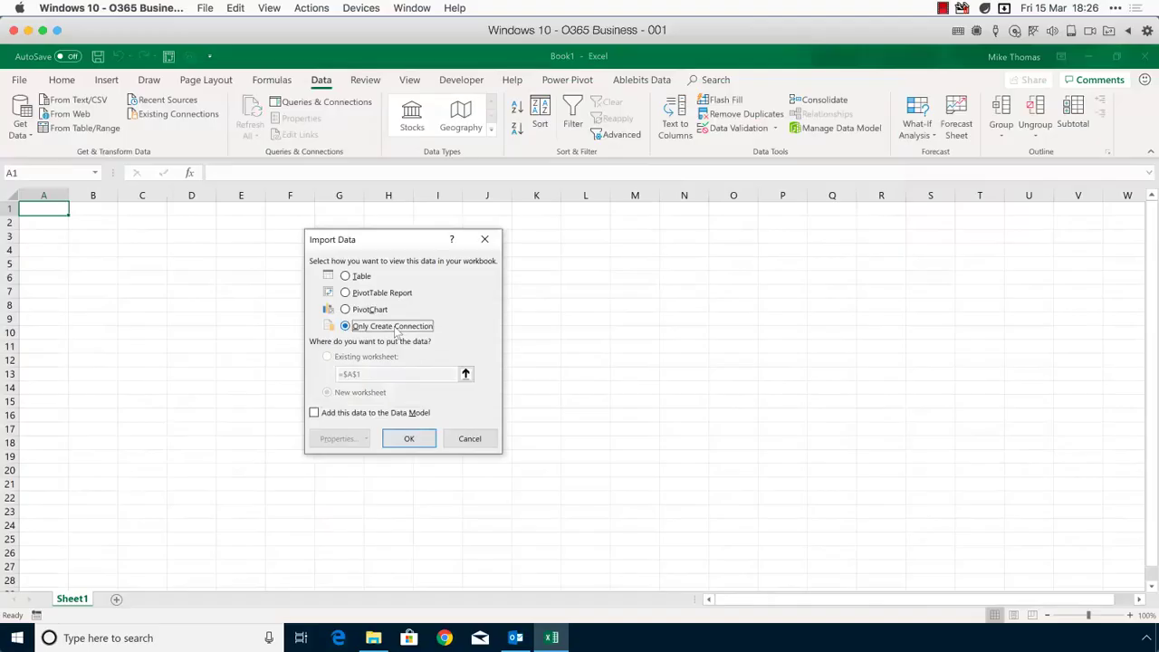
left_click(408, 440)
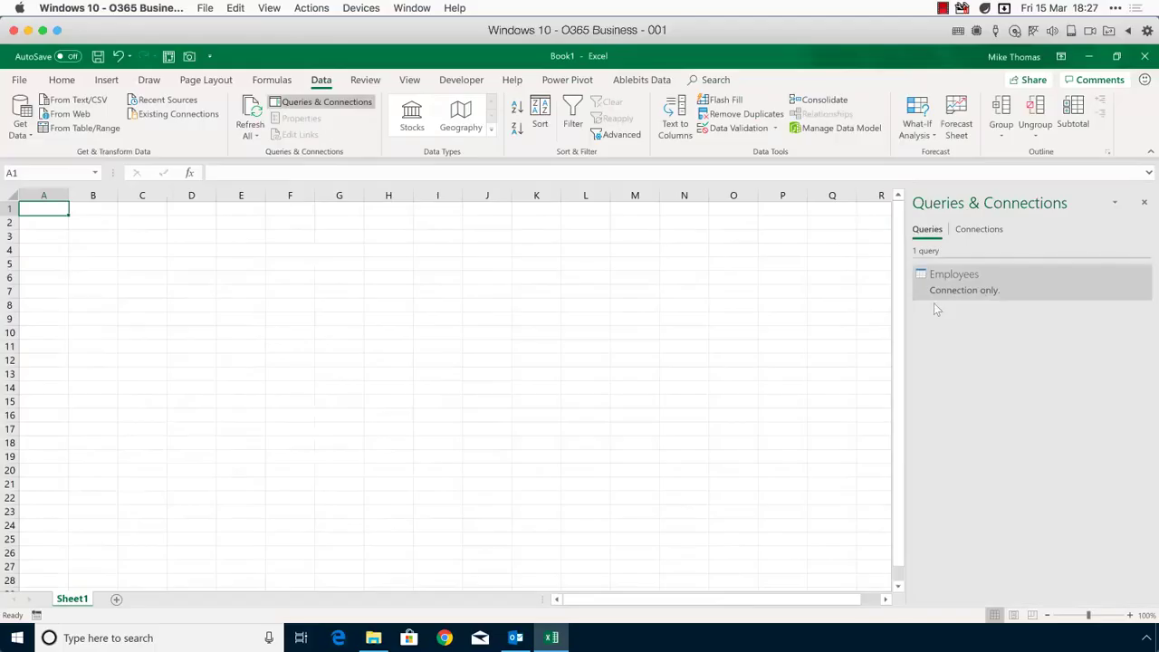
Step: Open the Employees query in Power Query Editor and review its Source and Navigation steps and its columns, including Salary
right_click(951, 280)
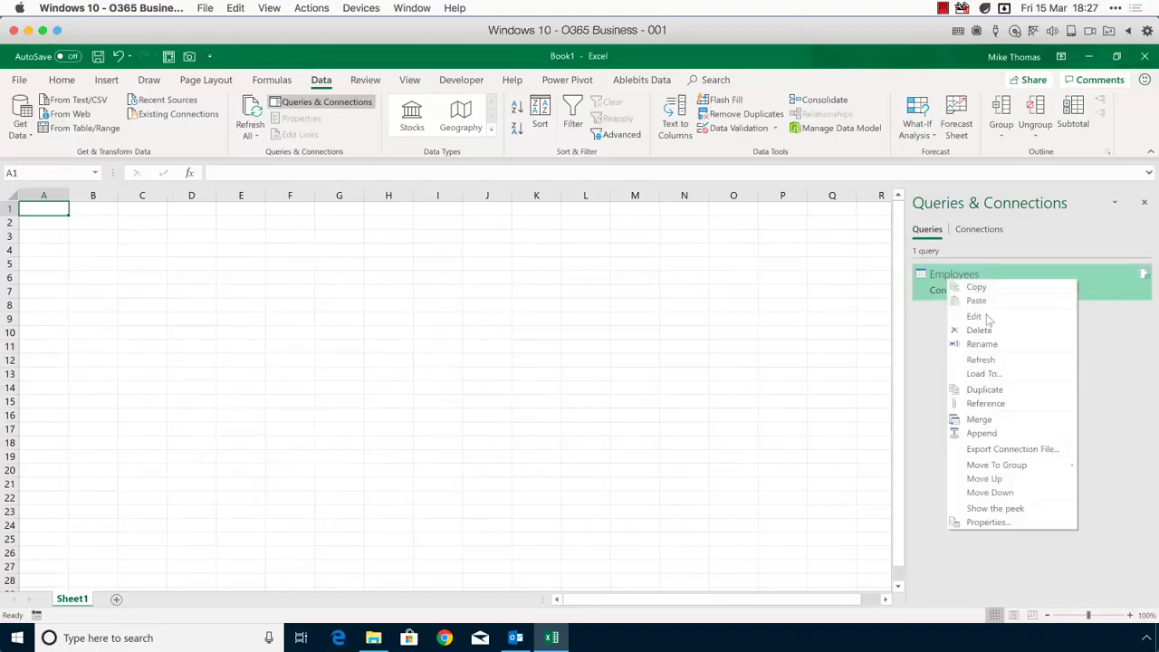
left_click(974, 316)
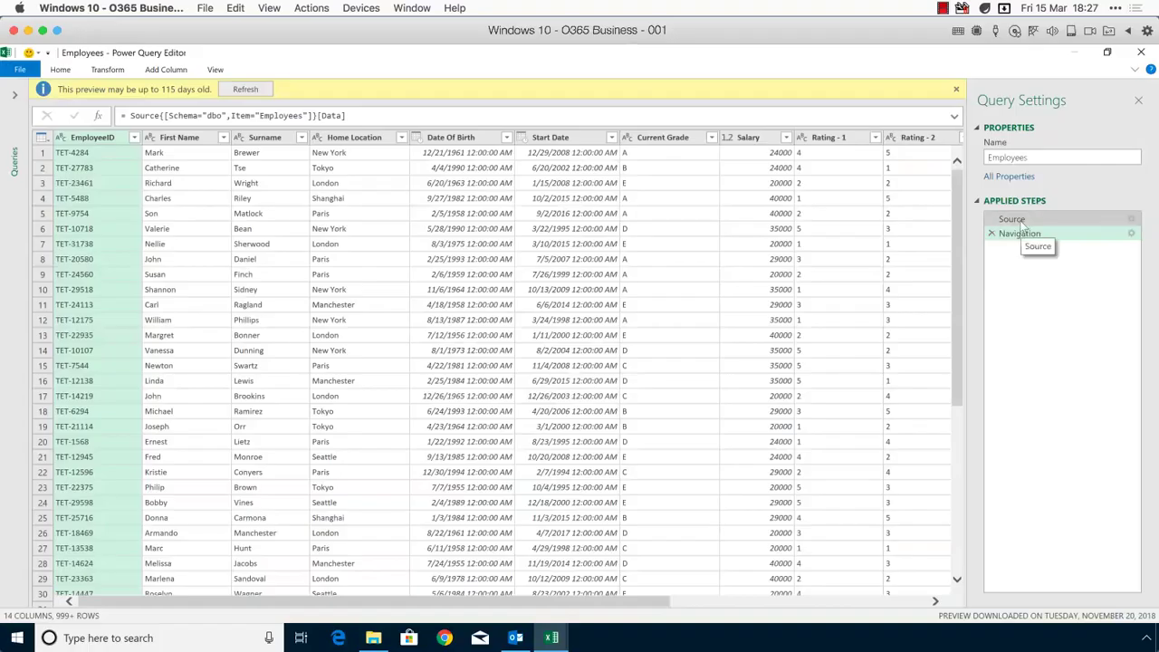
left_click(1023, 223)
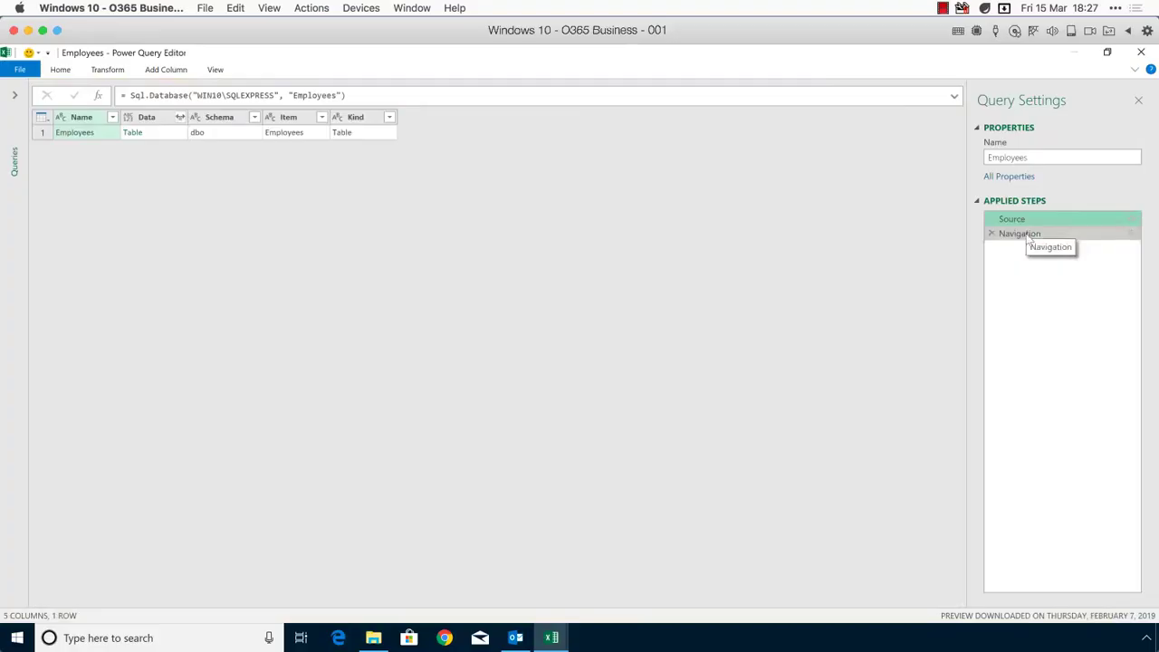
left_click(1028, 235)
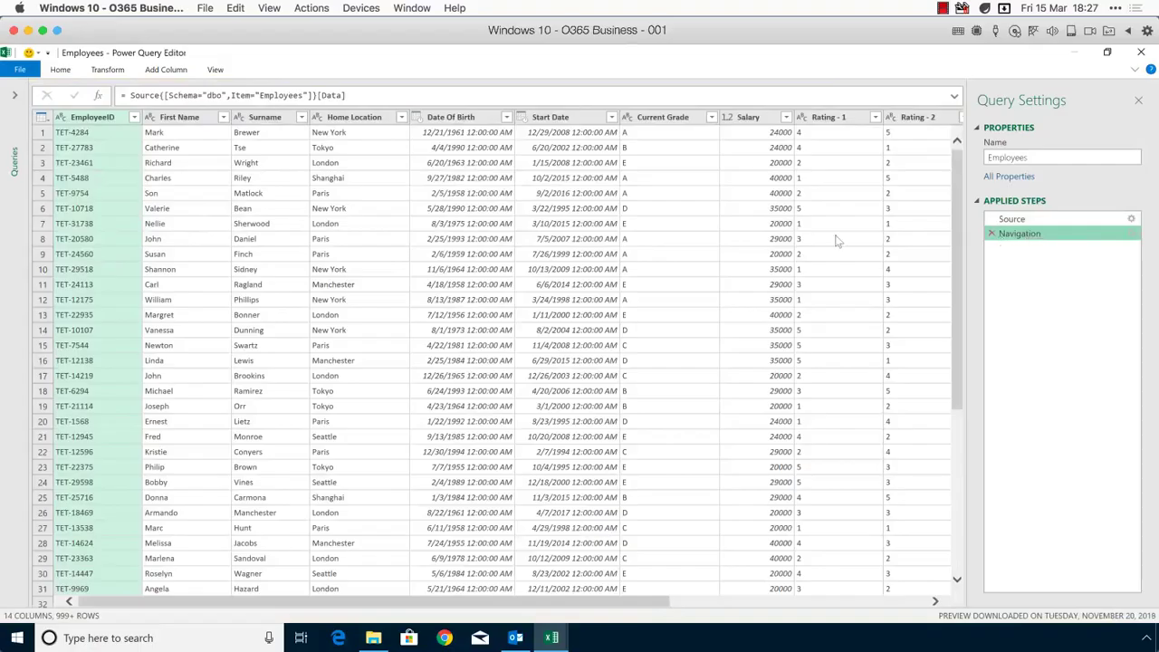
left_click_drag(552, 605, 632, 605)
left_click(667, 118)
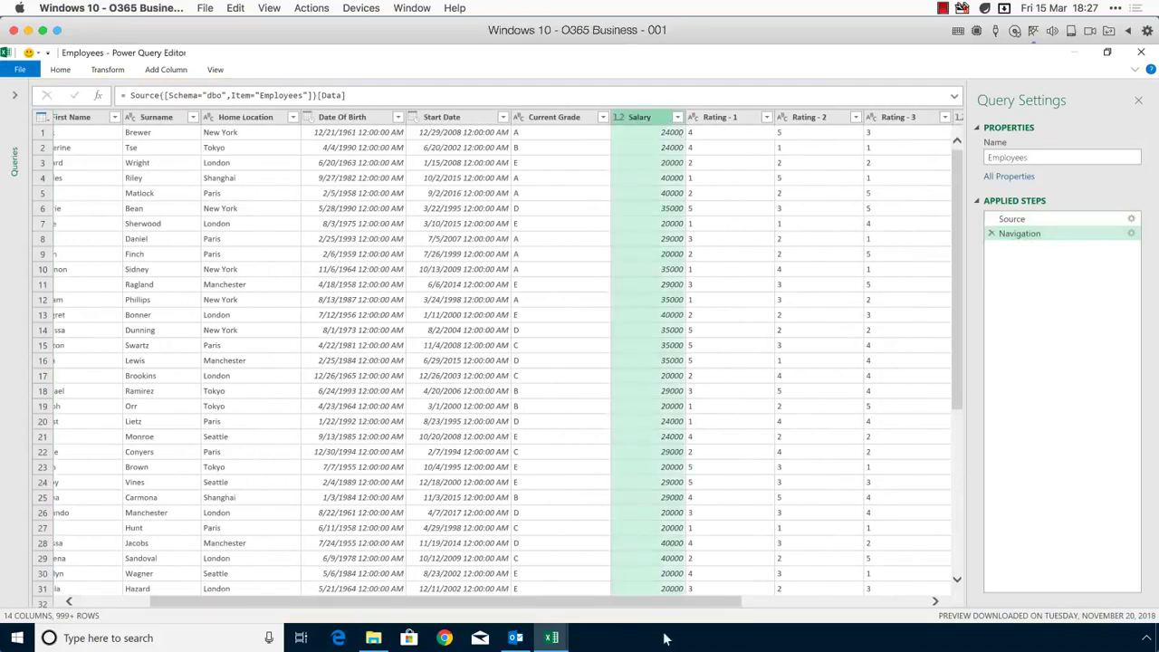
scroll(670, 620, "right", 5)
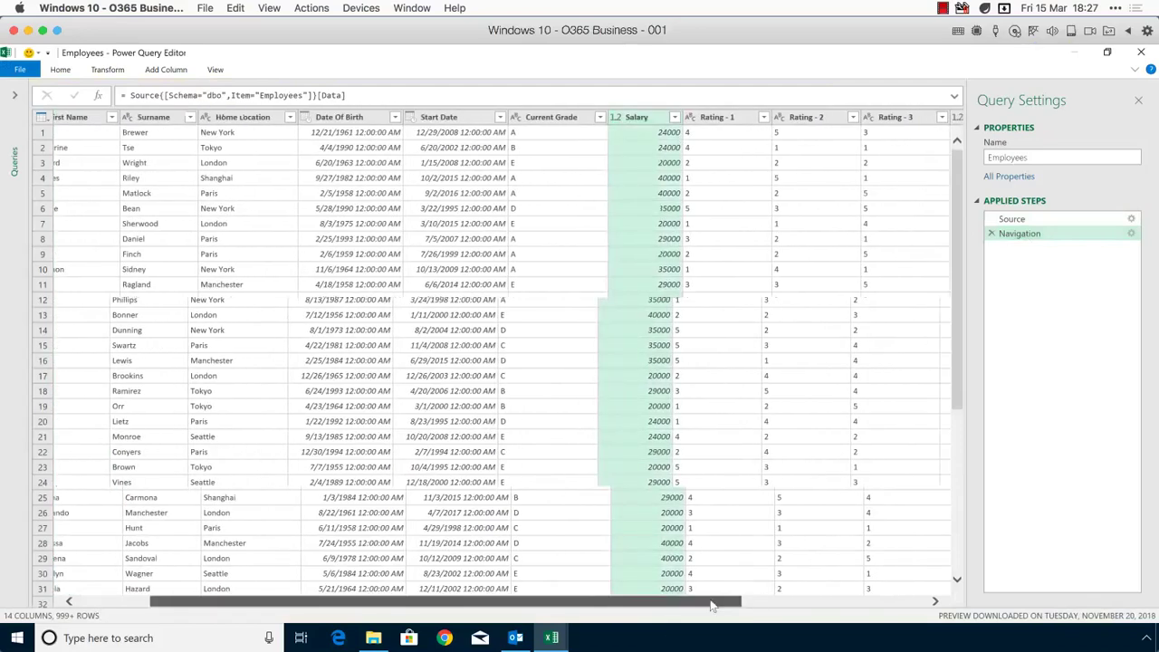
scroll(660, 614, "left", 5)
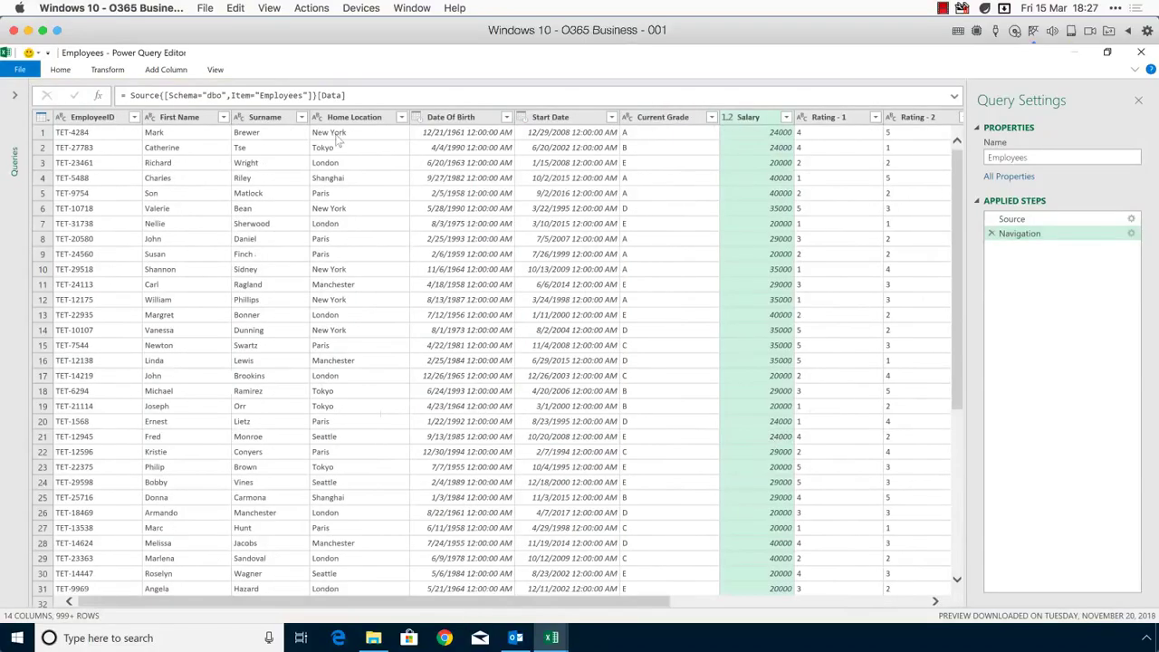
Step: Start a new custom column in the Employees query and name it Monthly Salary
left_click(181, 71)
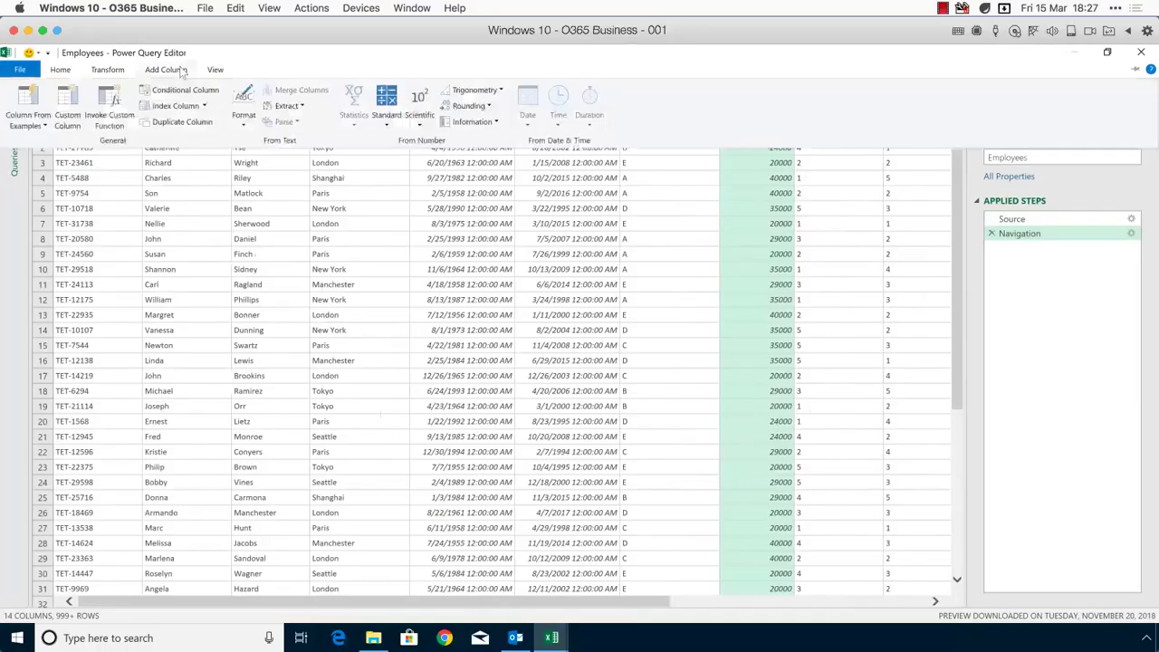
left_click(83, 109)
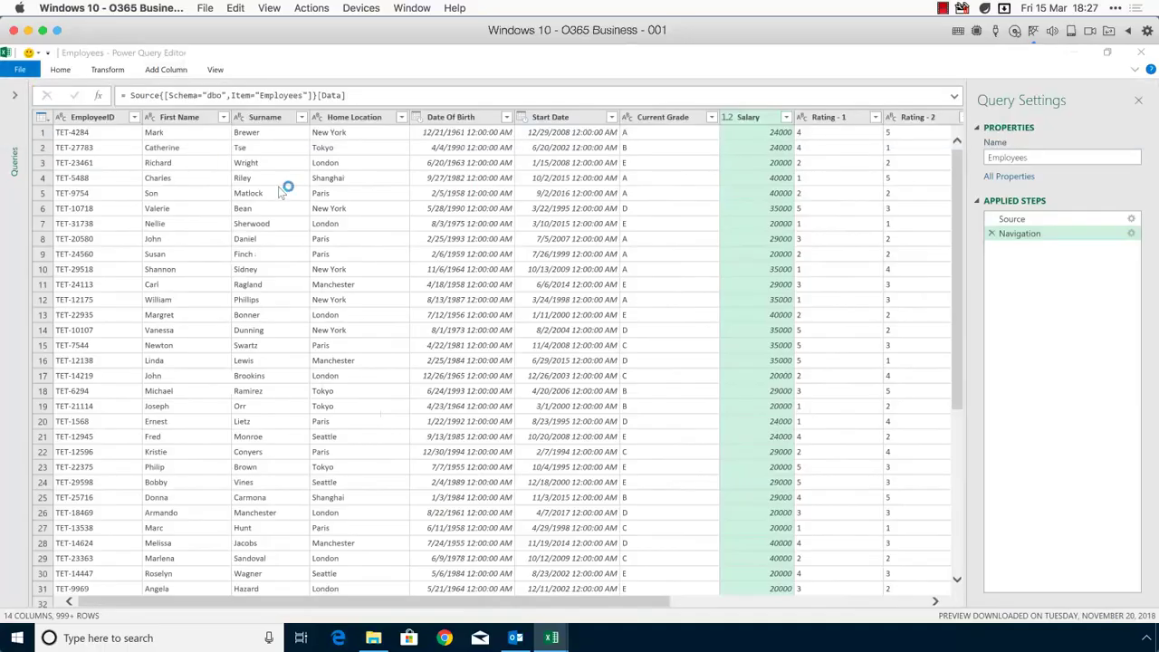
type("Monthly Sla")
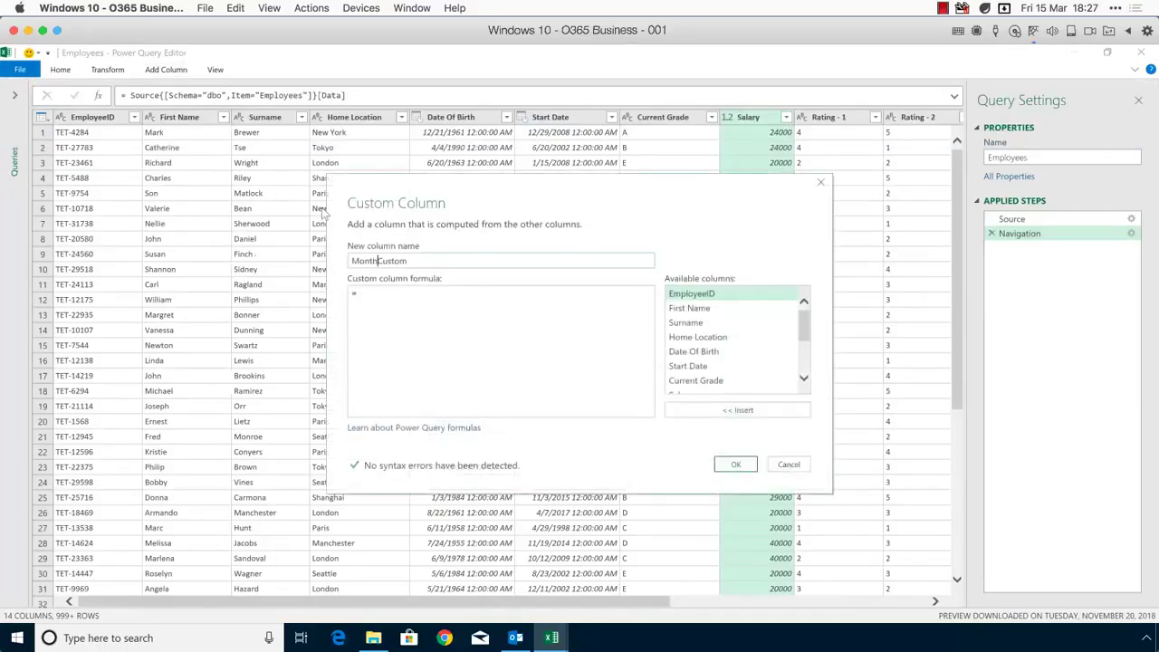
key("BackSpace")
type("alary")
key("Delete")
key("Delete")
key("Delete")
key("Delete")
key("Delete")
key("Delete")
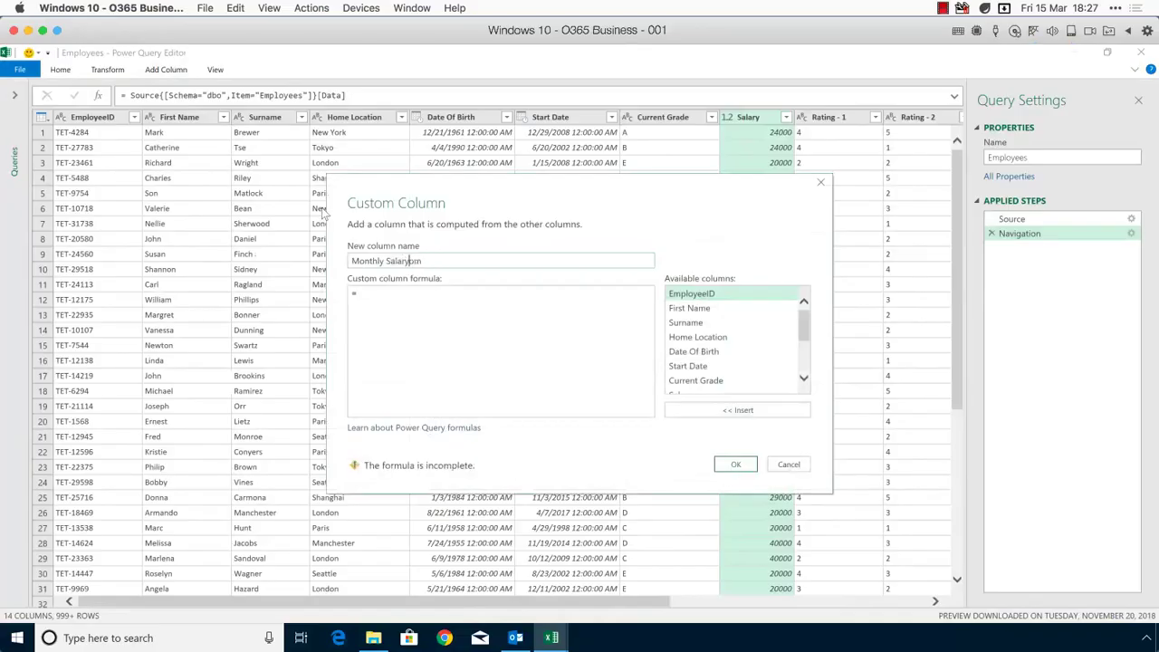
Step: Define the custom column's formula as [Salary] / 12, then close the query editor and load the changes
left_click(370, 290)
scroll(805, 324, "down", 2)
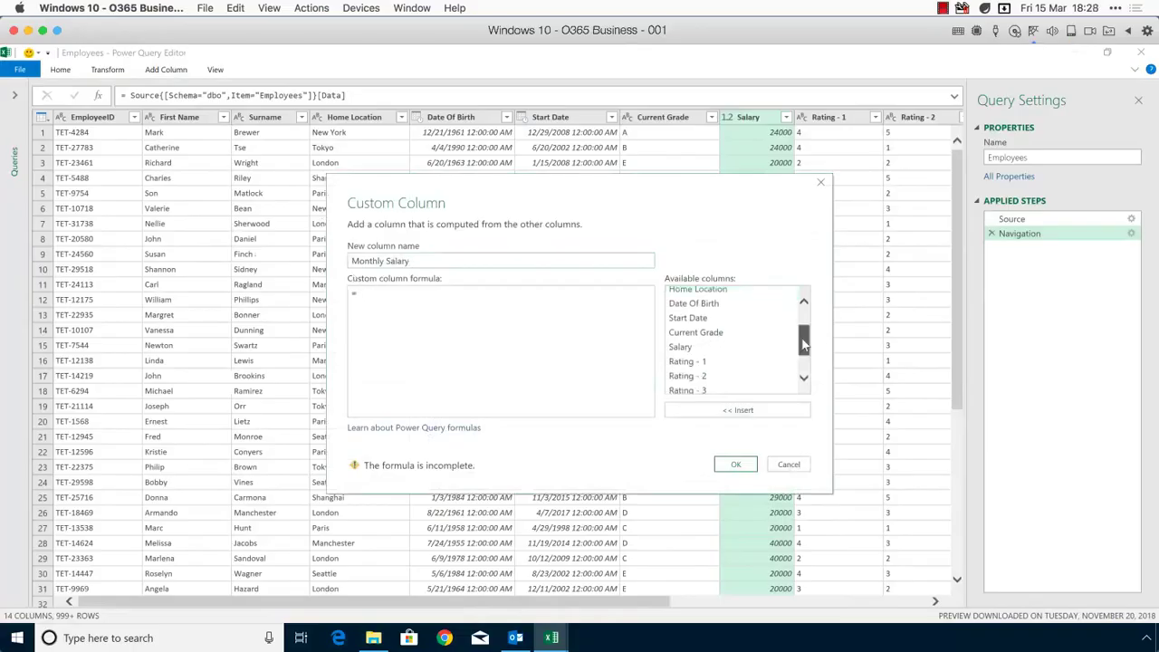
left_click(691, 335)
double_click(691, 335)
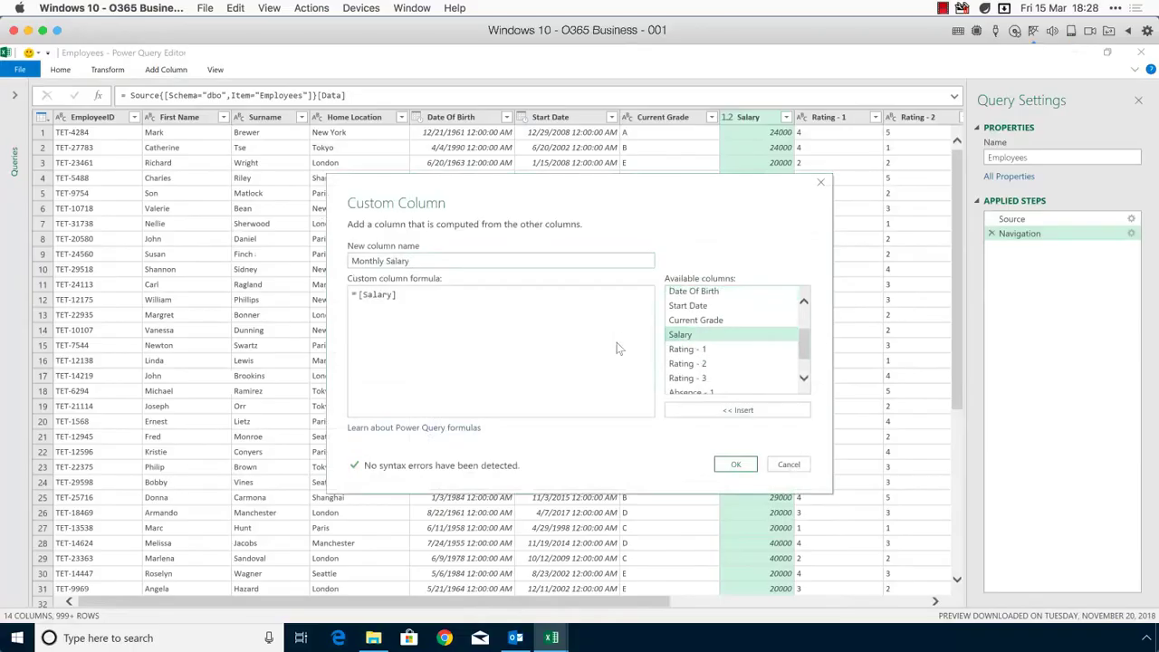
type("/ 12")
left_click(736, 465)
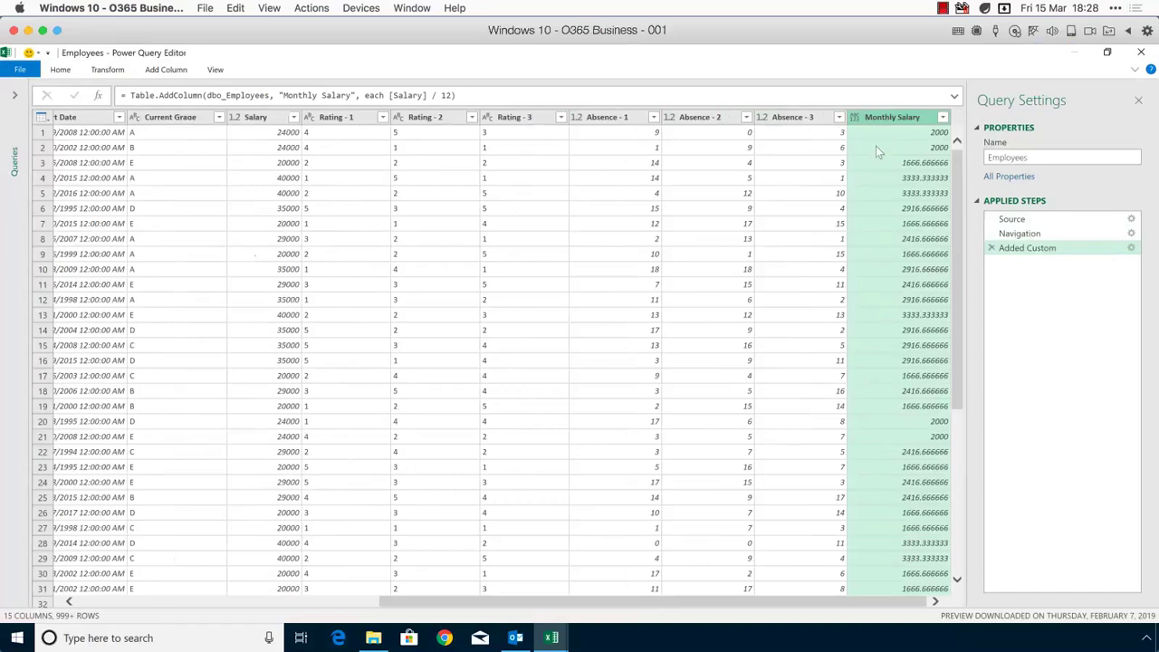
left_click(20, 70)
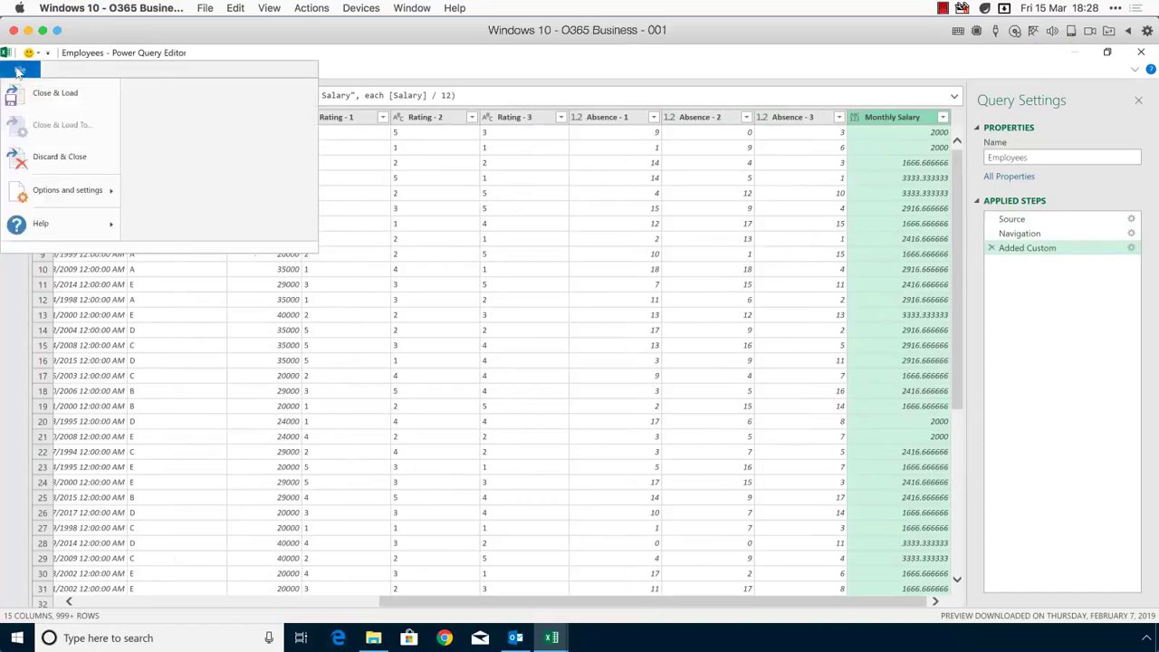
left_click(26, 96)
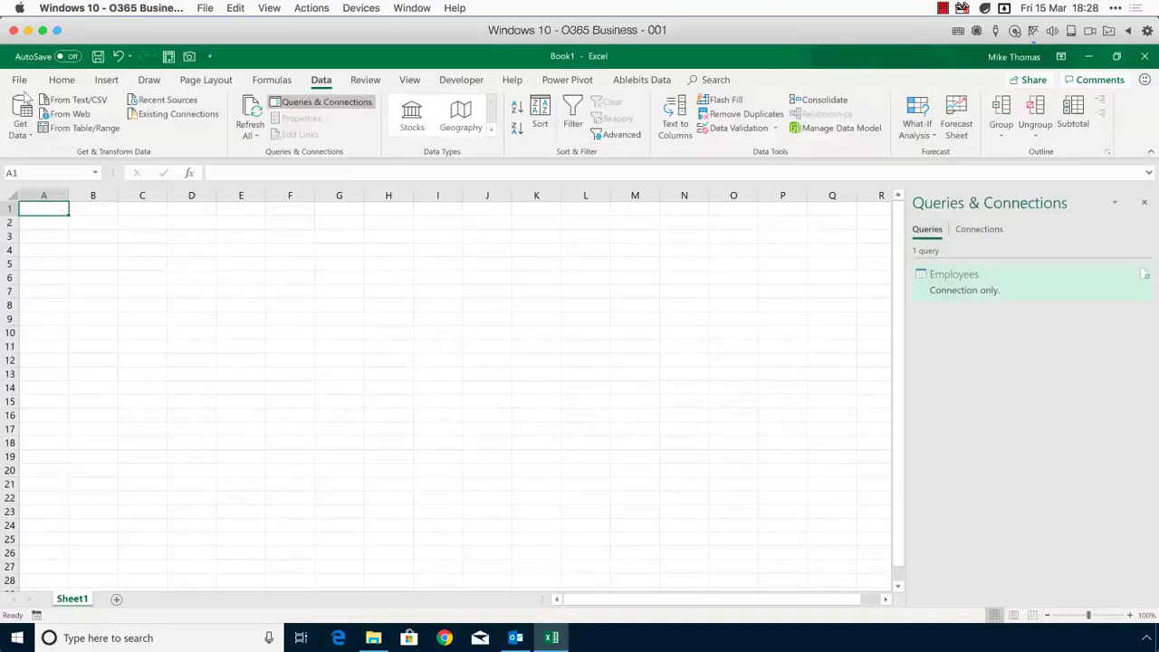
Step: Insert a PivotTable in cell A1 of the existing Sheet1, using the external connection Query - Employees as its source
left_click(106, 80)
left_click(27, 113)
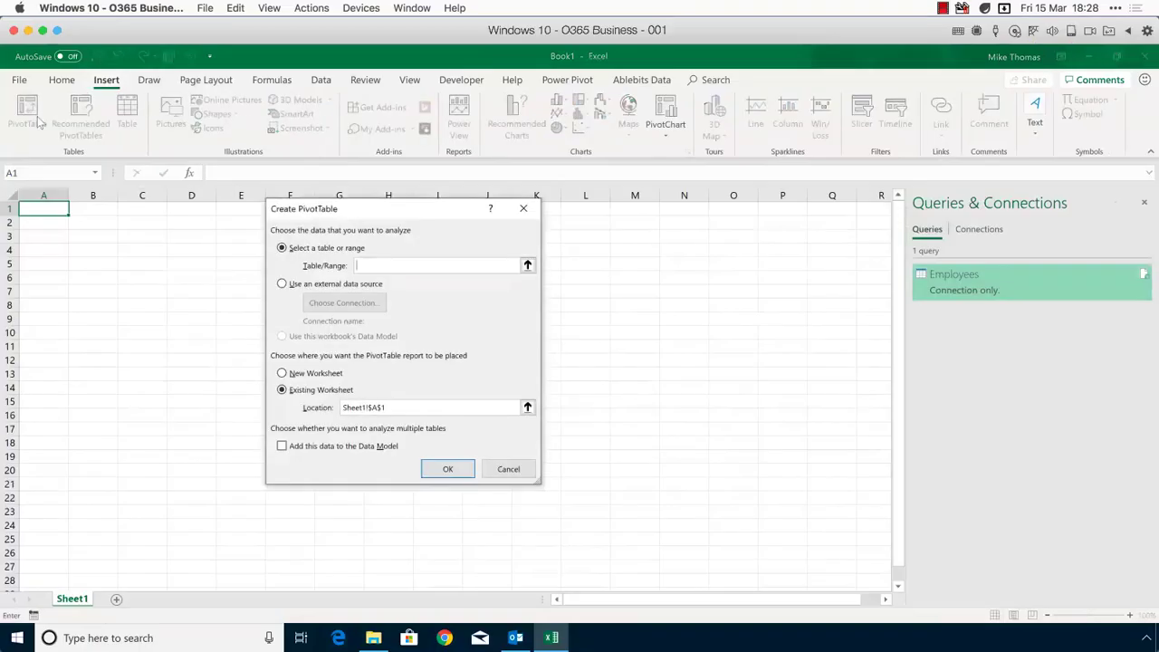
left_click(281, 285)
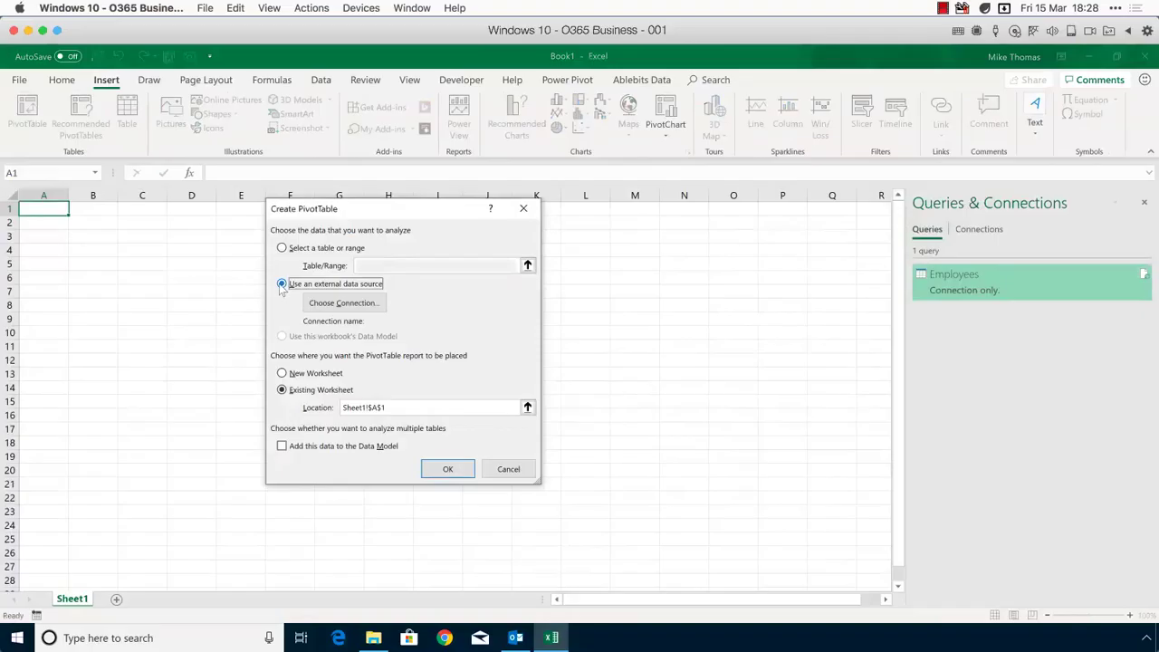
left_click(341, 305)
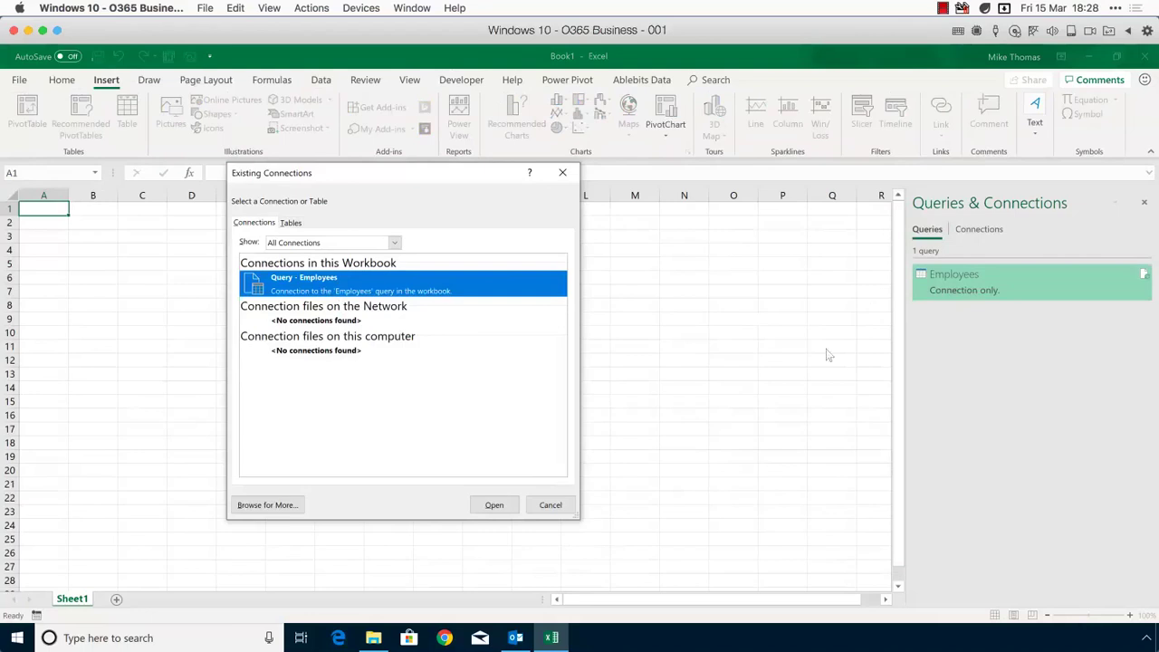
left_click(496, 505)
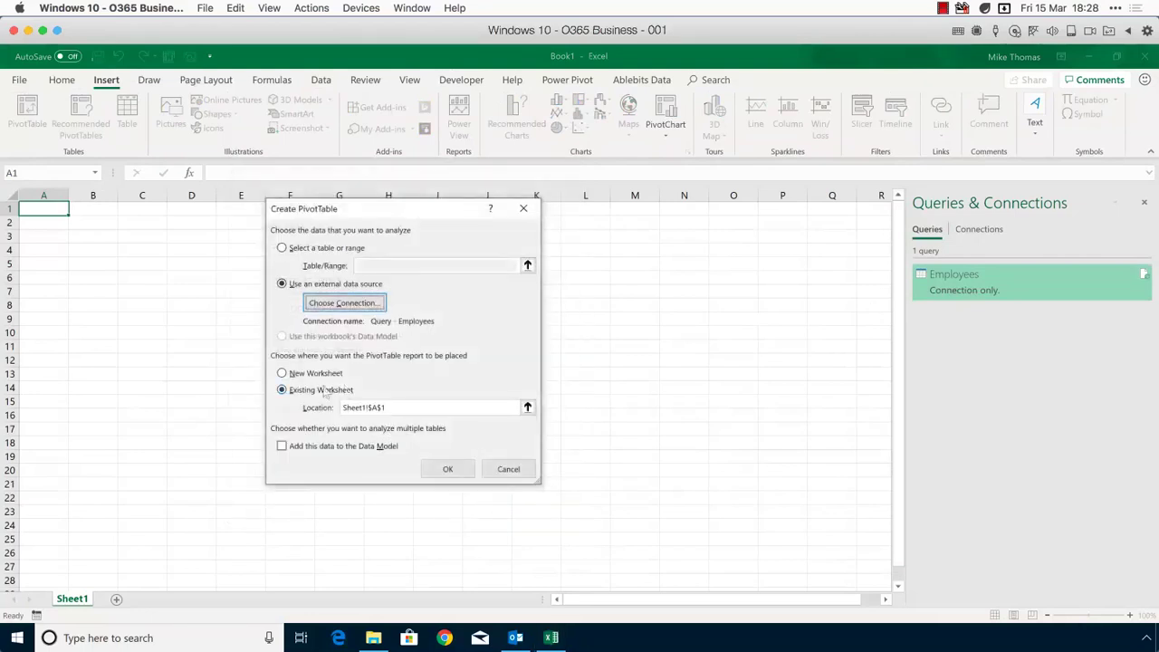
left_click(448, 470)
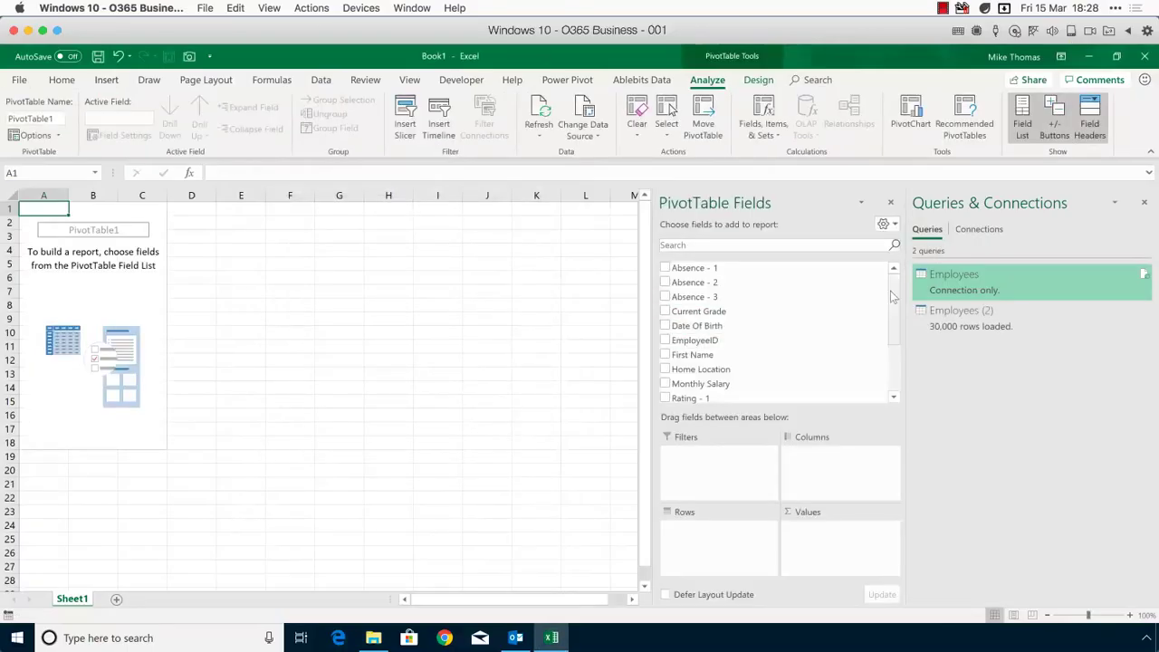
Step: Summarise the PivotTable with Home Location as rows and the sum of Monthly Salary as values
scroll(893, 318, "down", 3)
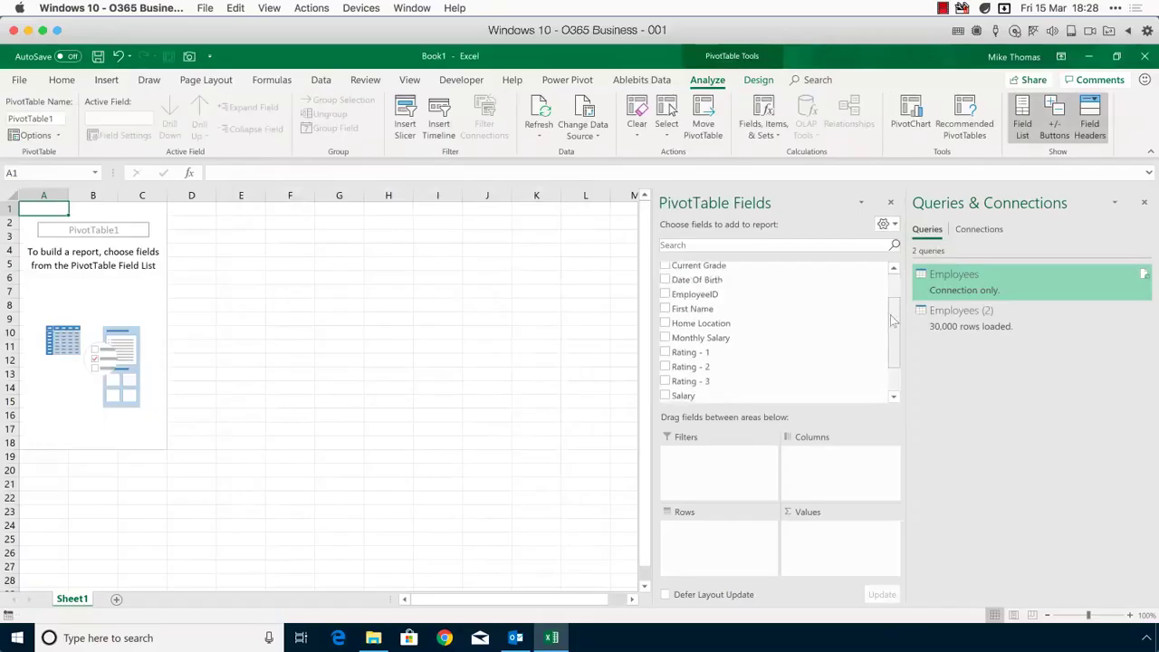
left_click_drag(693, 332, 700, 554)
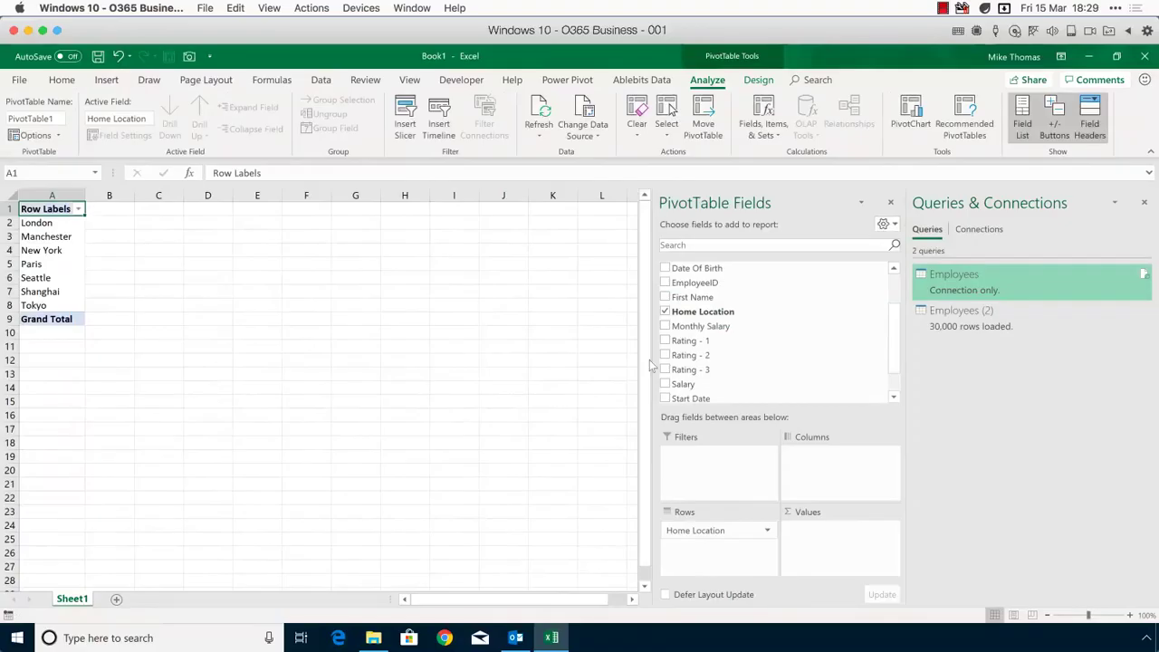
left_click_drag(693, 330, 850, 547)
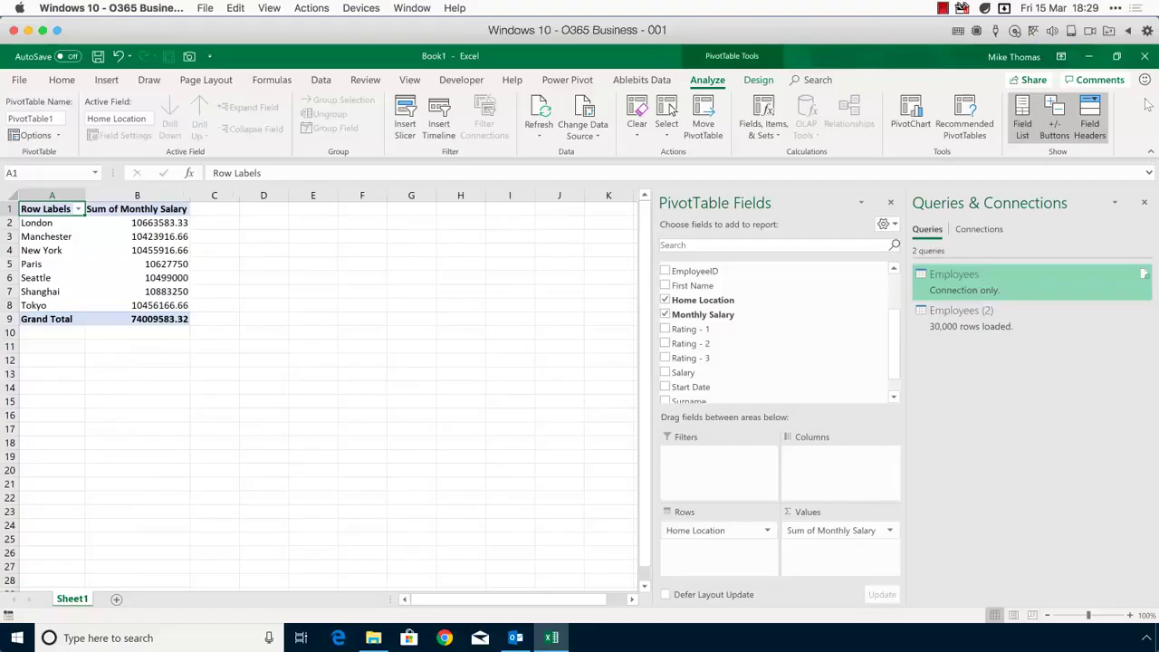
Step: Close the workbook Book1 without saving and open the desktop presentation Power Query.pptx
left_click(1144, 56)
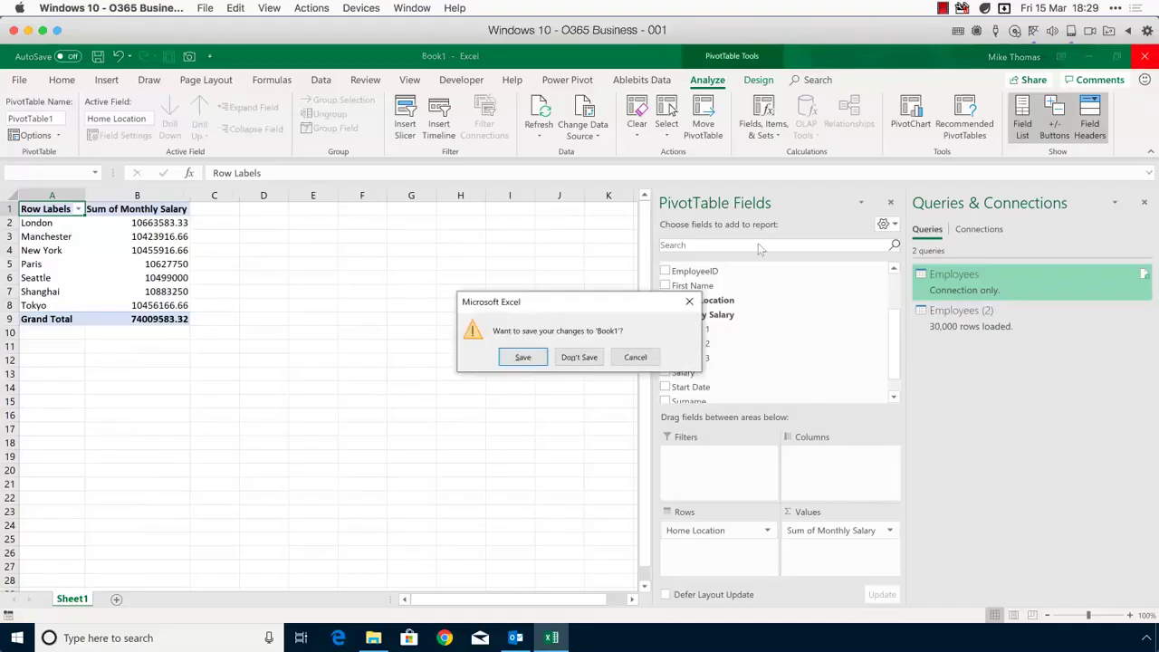
left_click(566, 357)
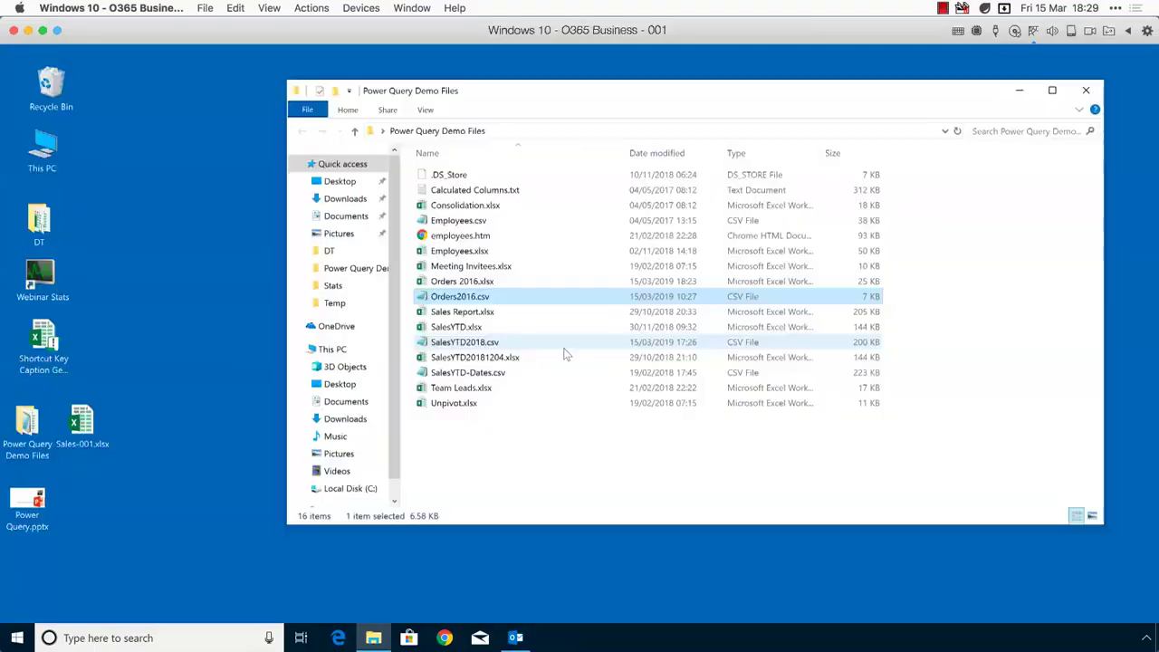
double_click(27, 505)
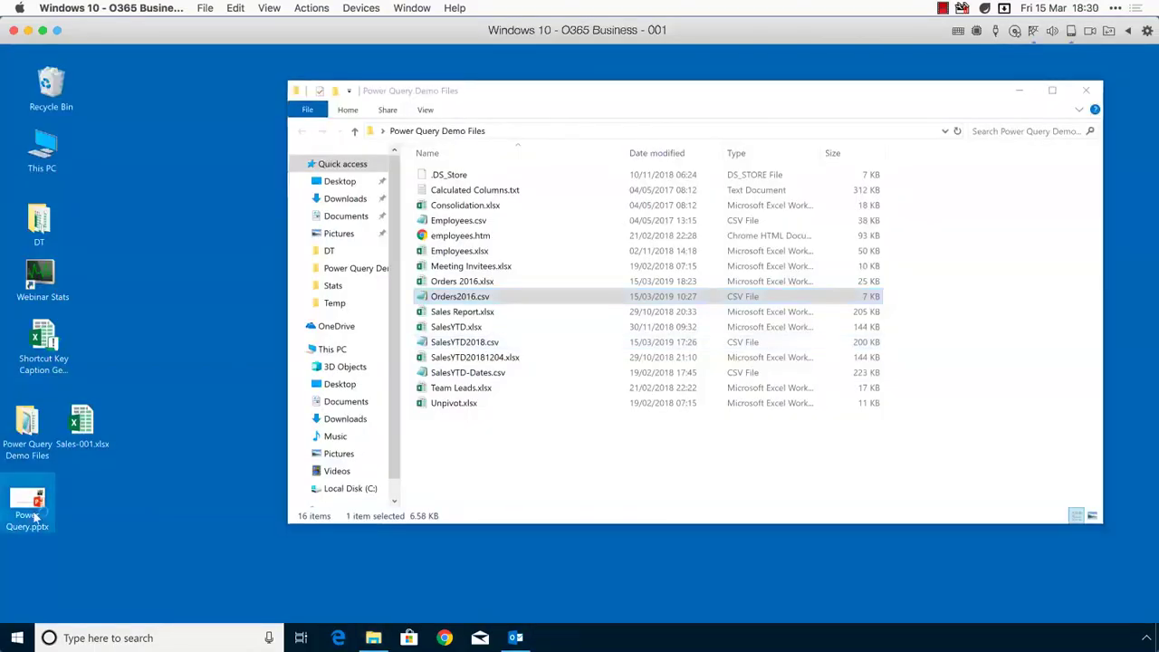